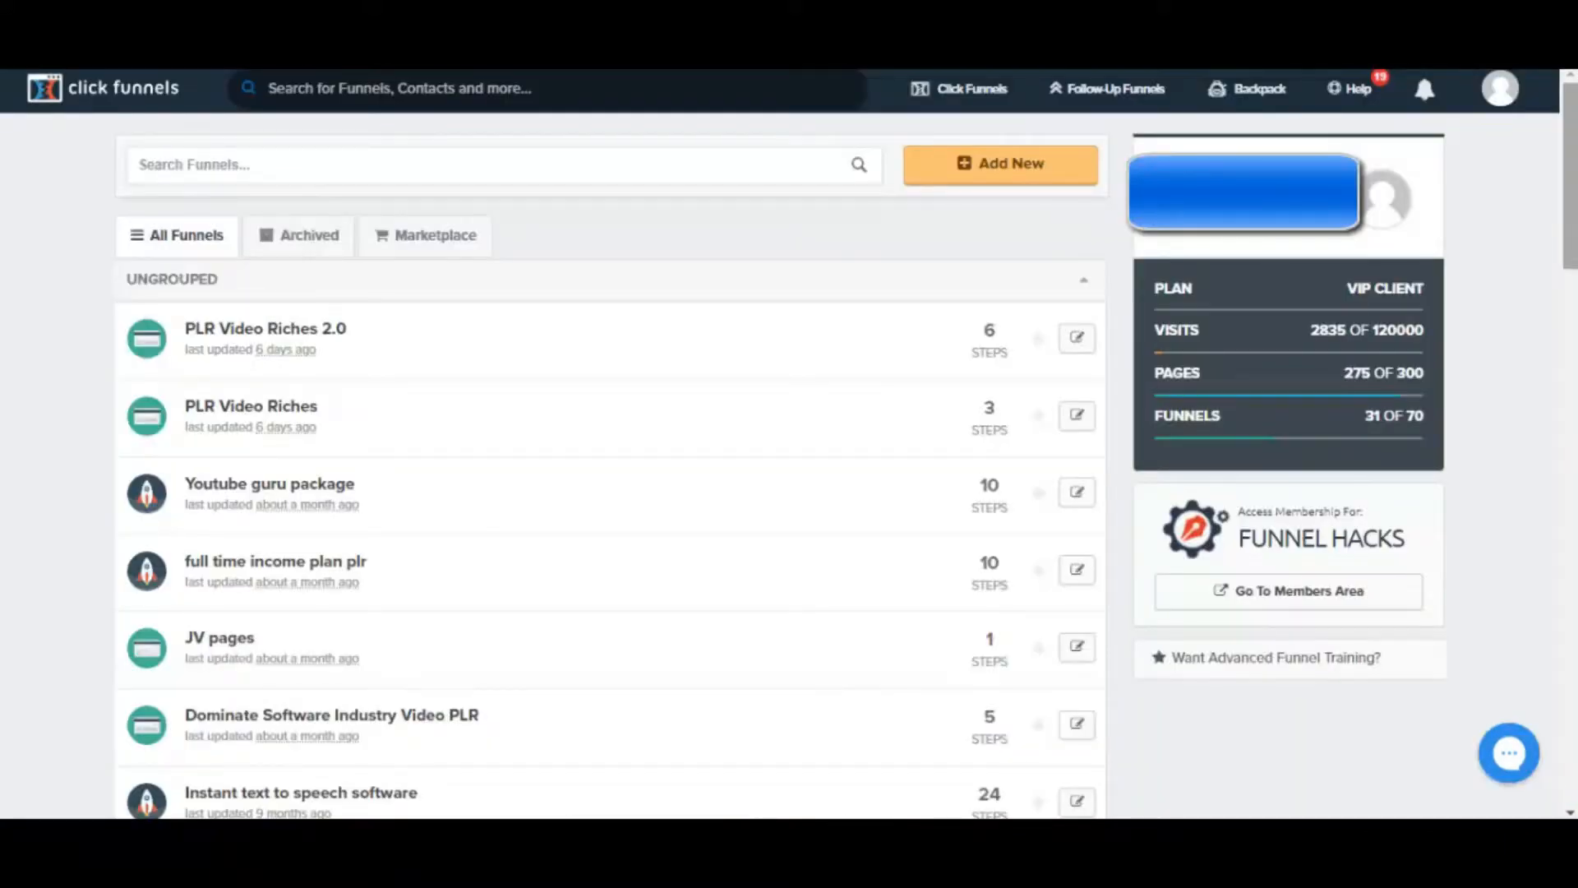
Step: Build a new funnel with the Classic Funnel Builder, using the Sell Your Product goal, the Sales Funnel type and the name "sample ft income"
click(1004, 171)
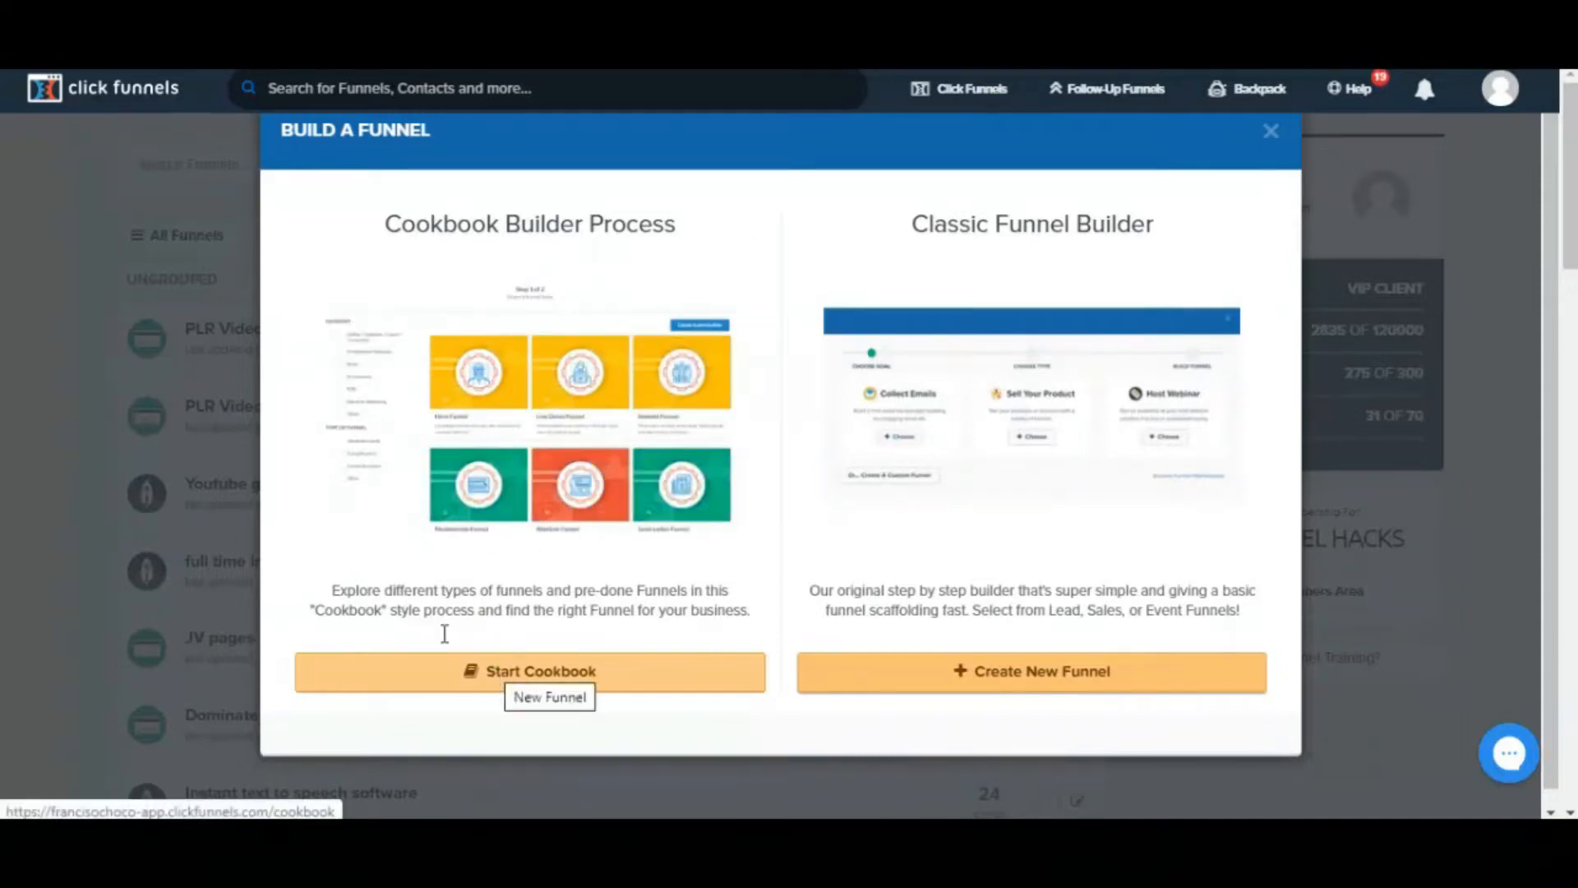
drag(334, 590, 641, 591)
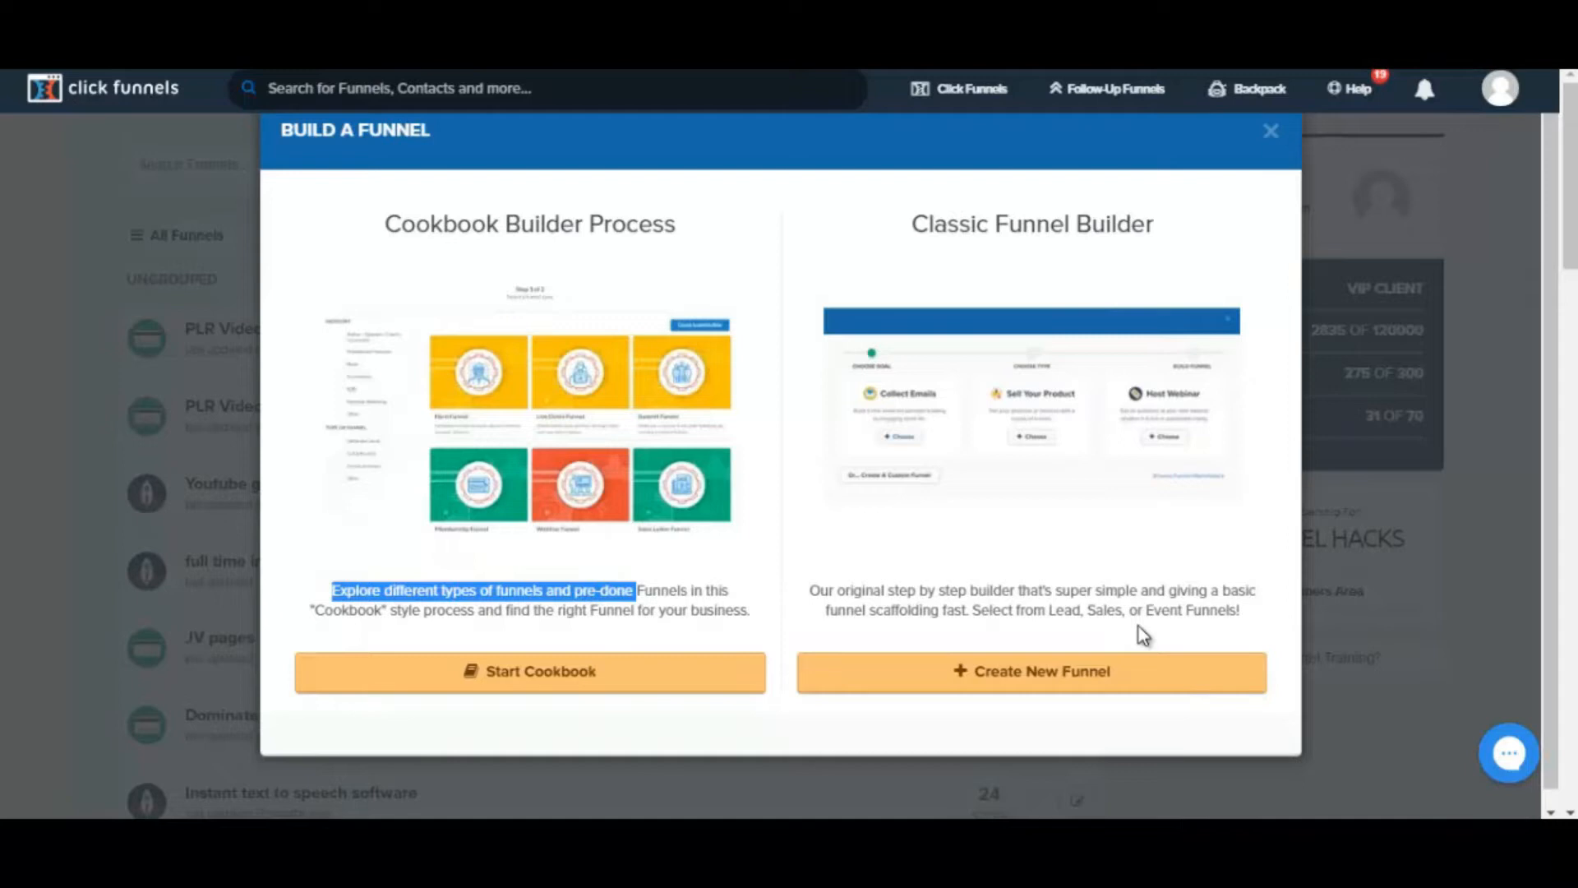
click(1066, 670)
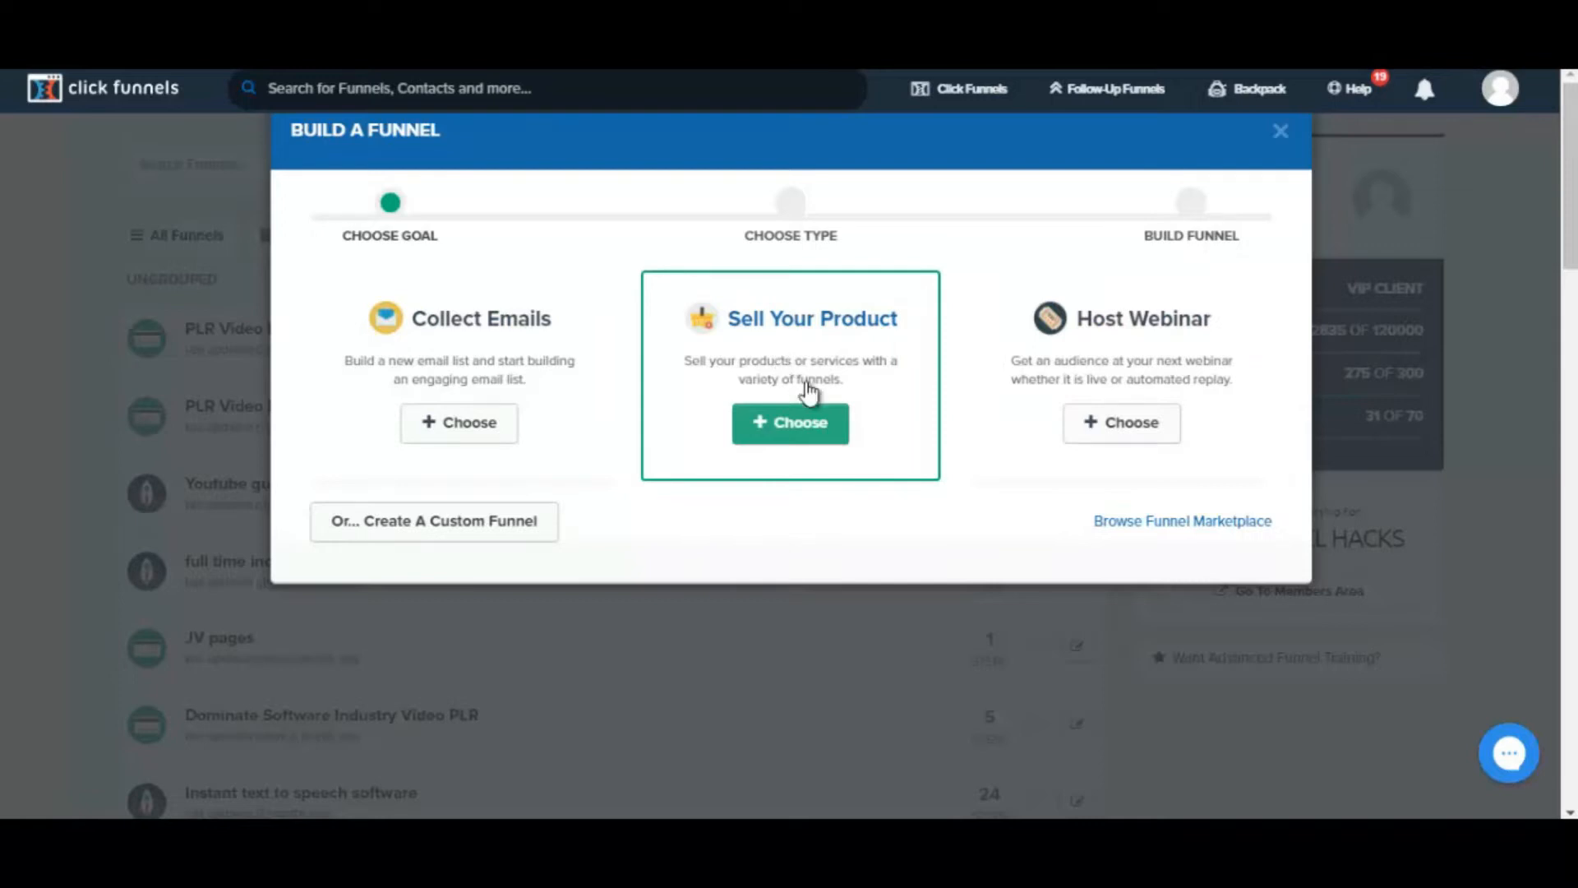
click(809, 426)
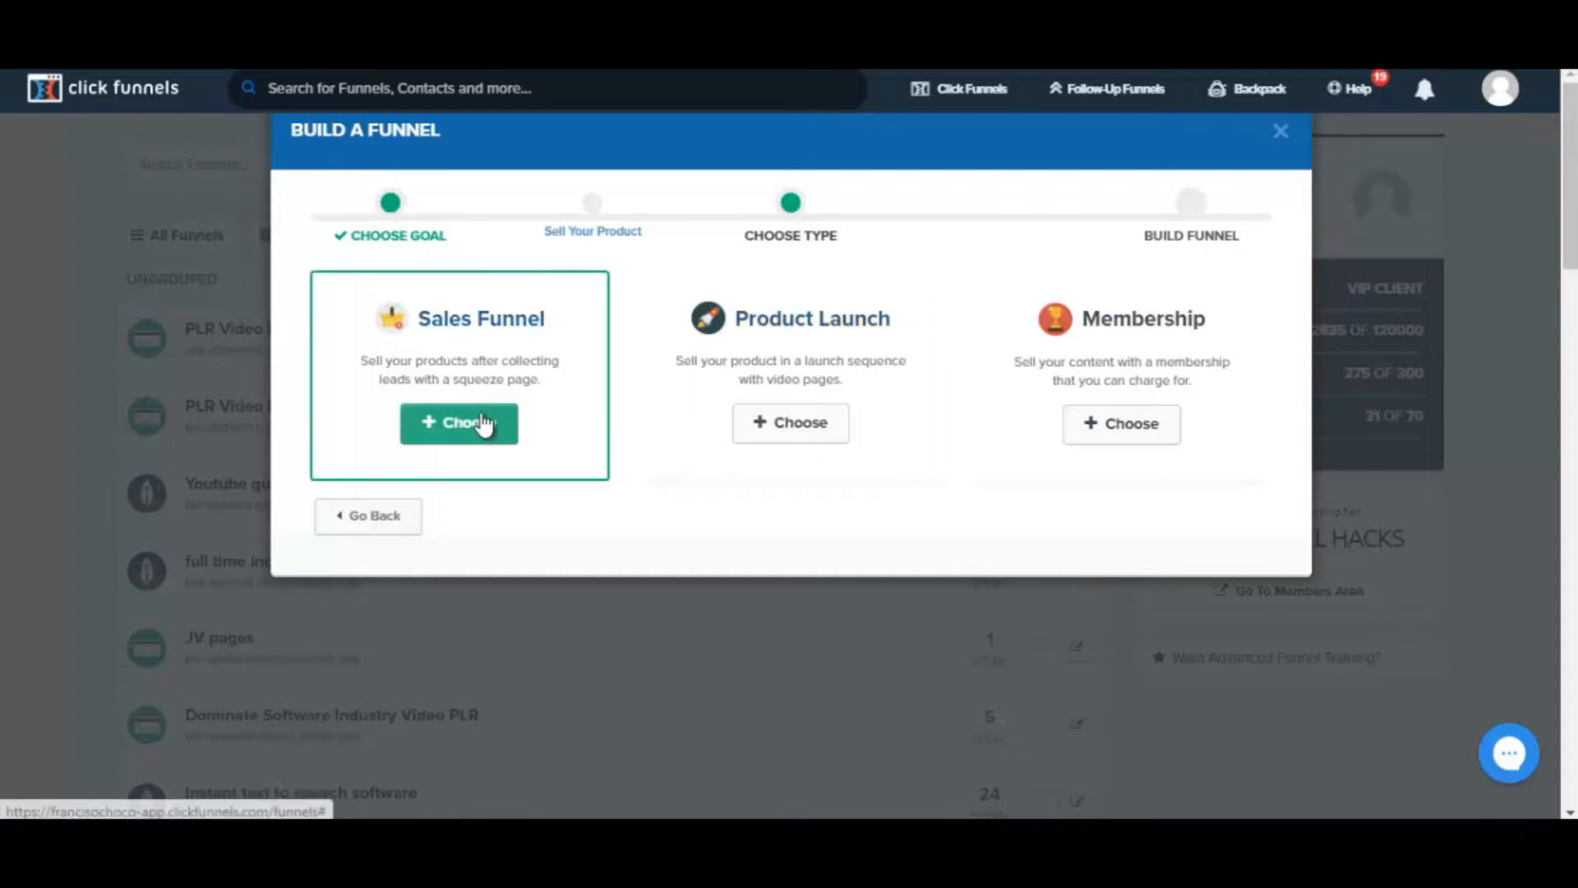
click(477, 421)
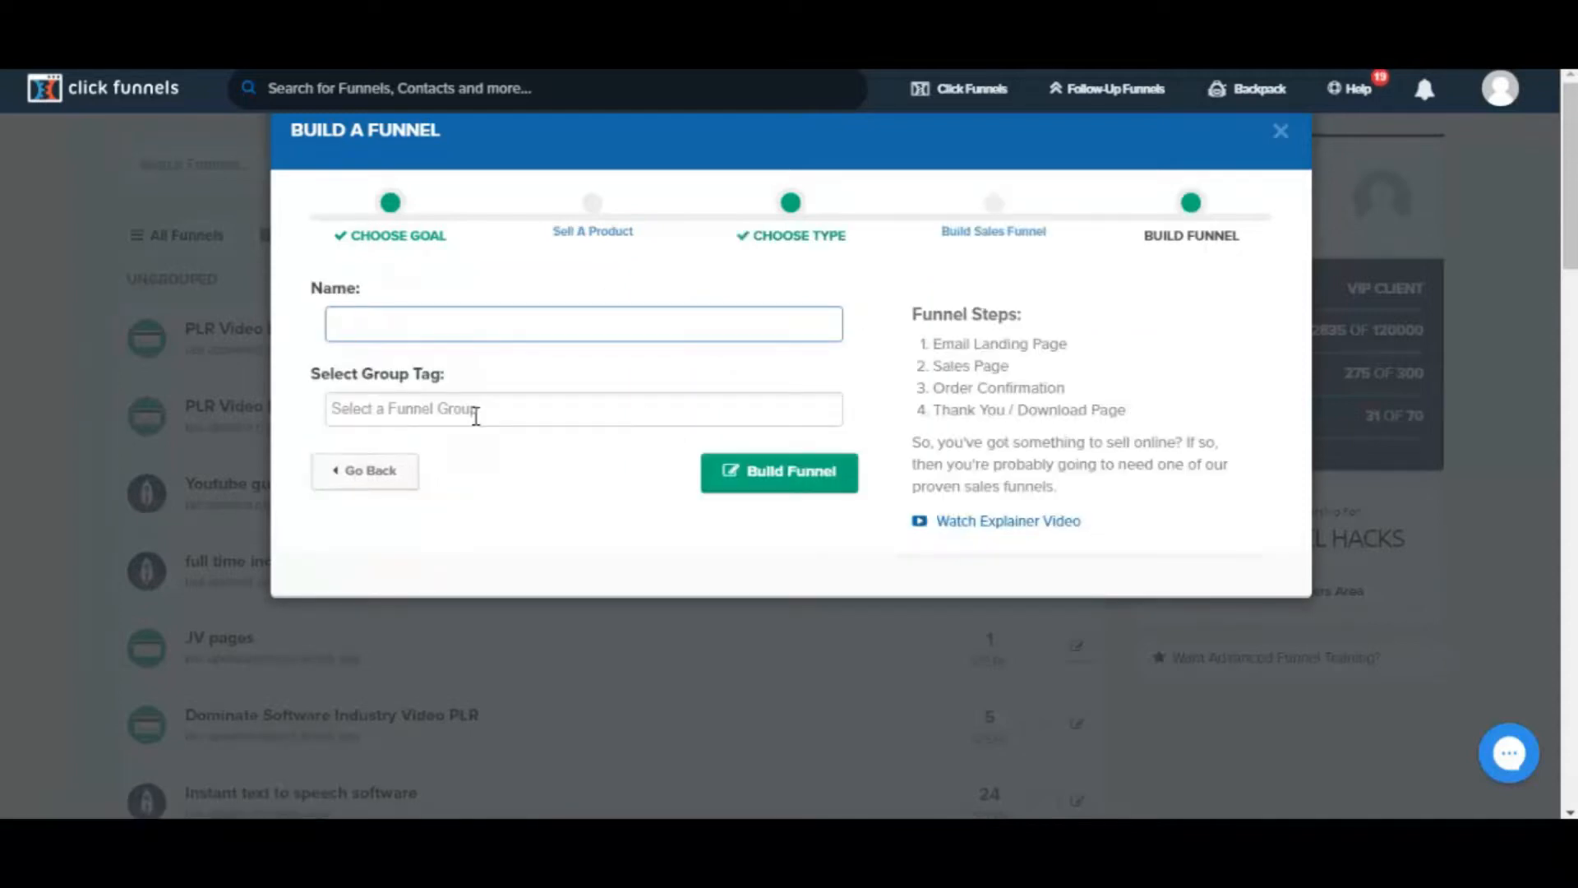
text(sample ft income)
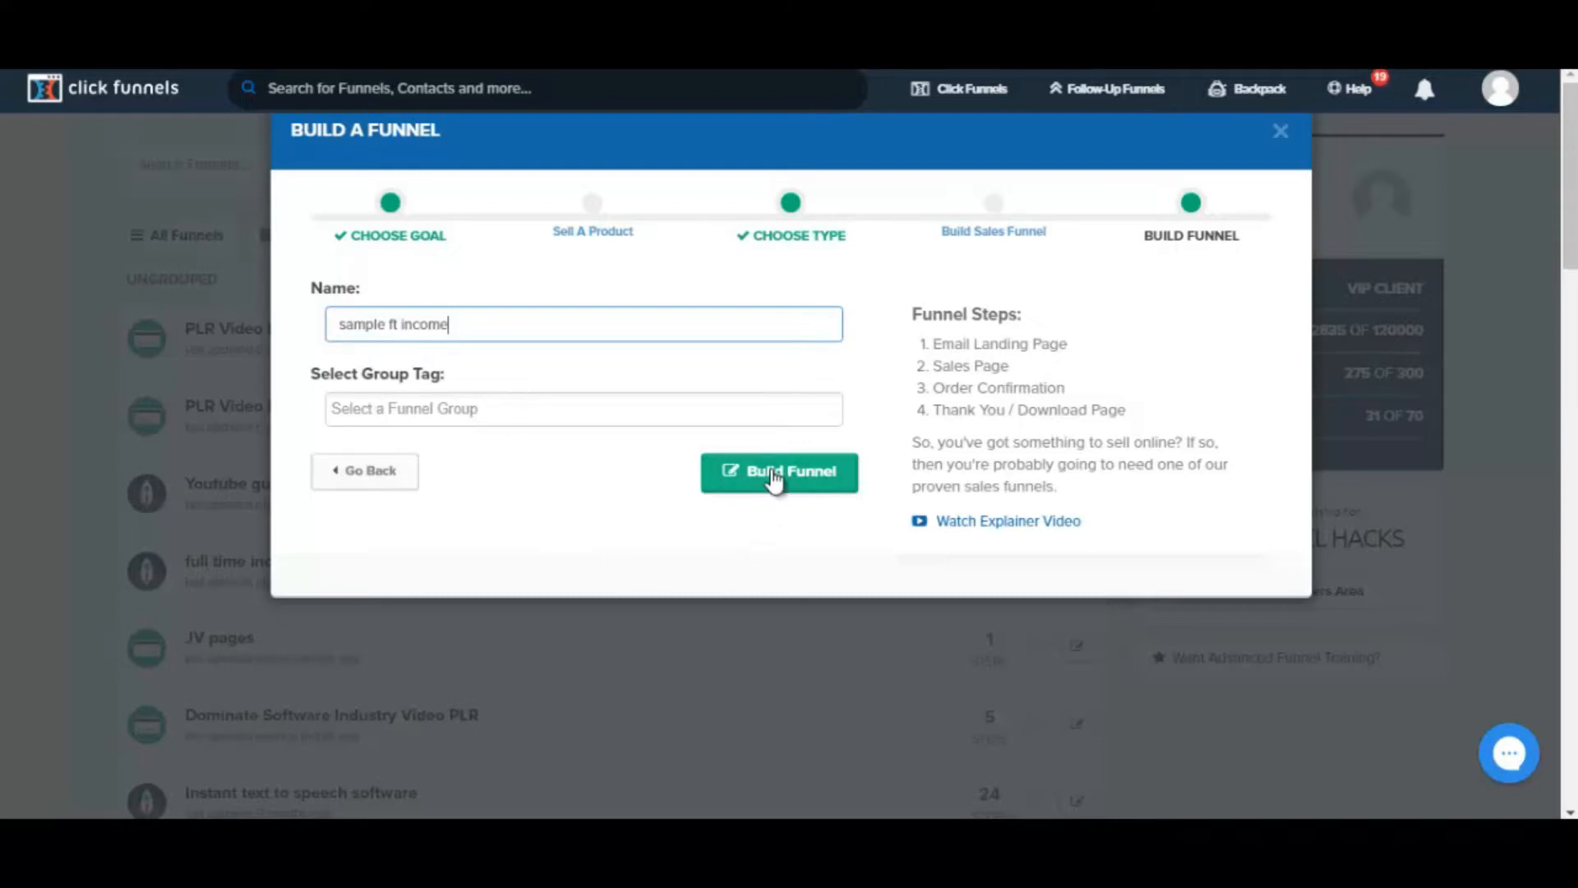
click(773, 476)
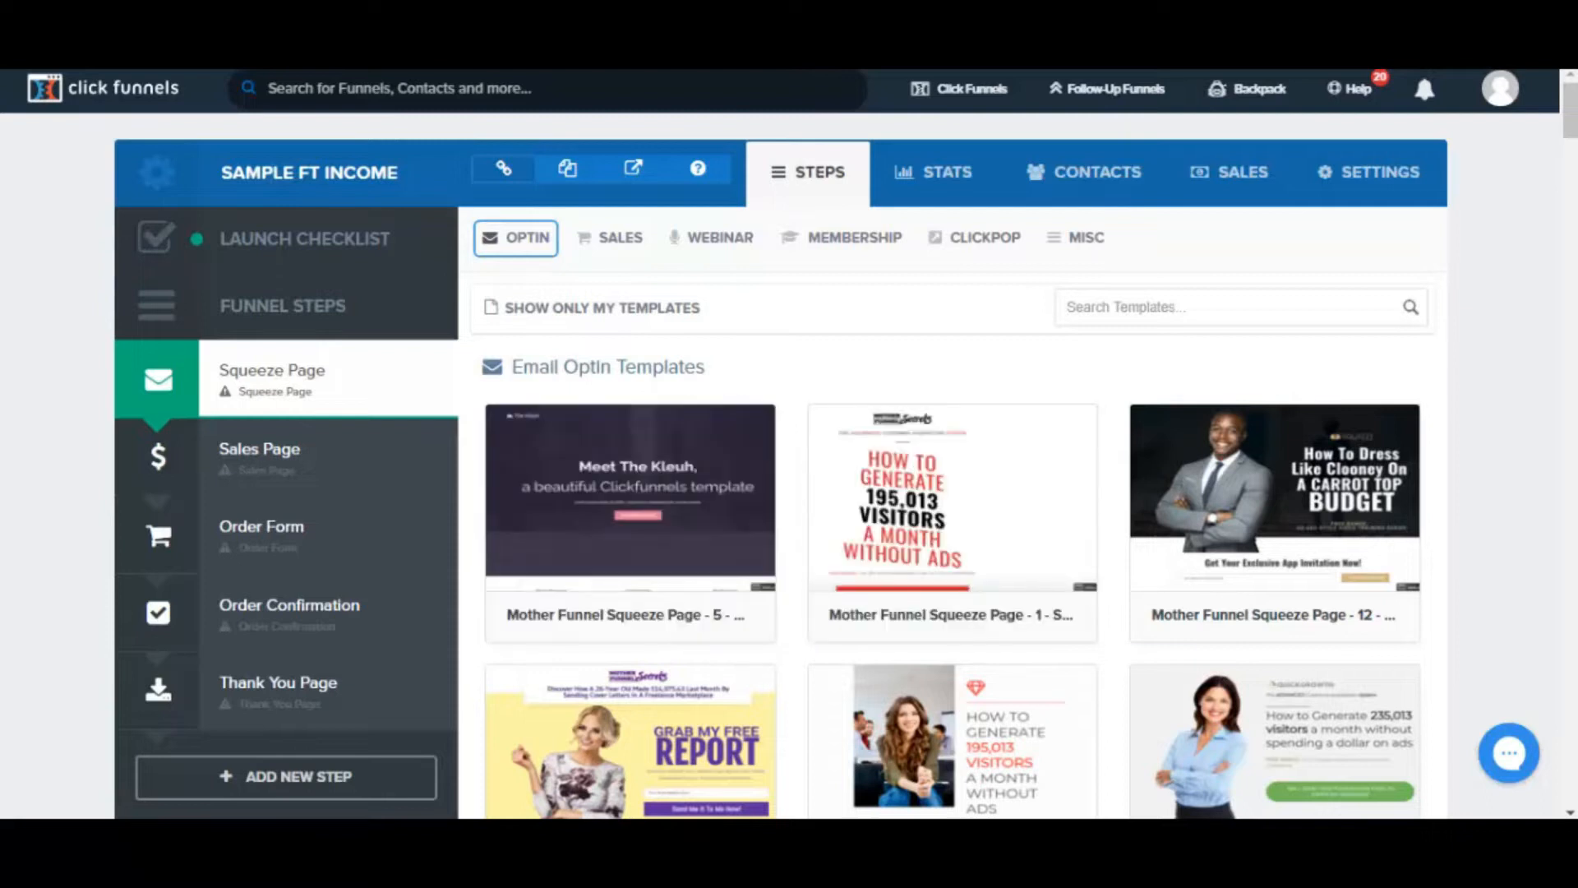
Step: Browse the email optin templates for the Squeeze Page step and preview the Mother Funnel Squeeze Page - 5 template
scroll(789, 443, down, 10)
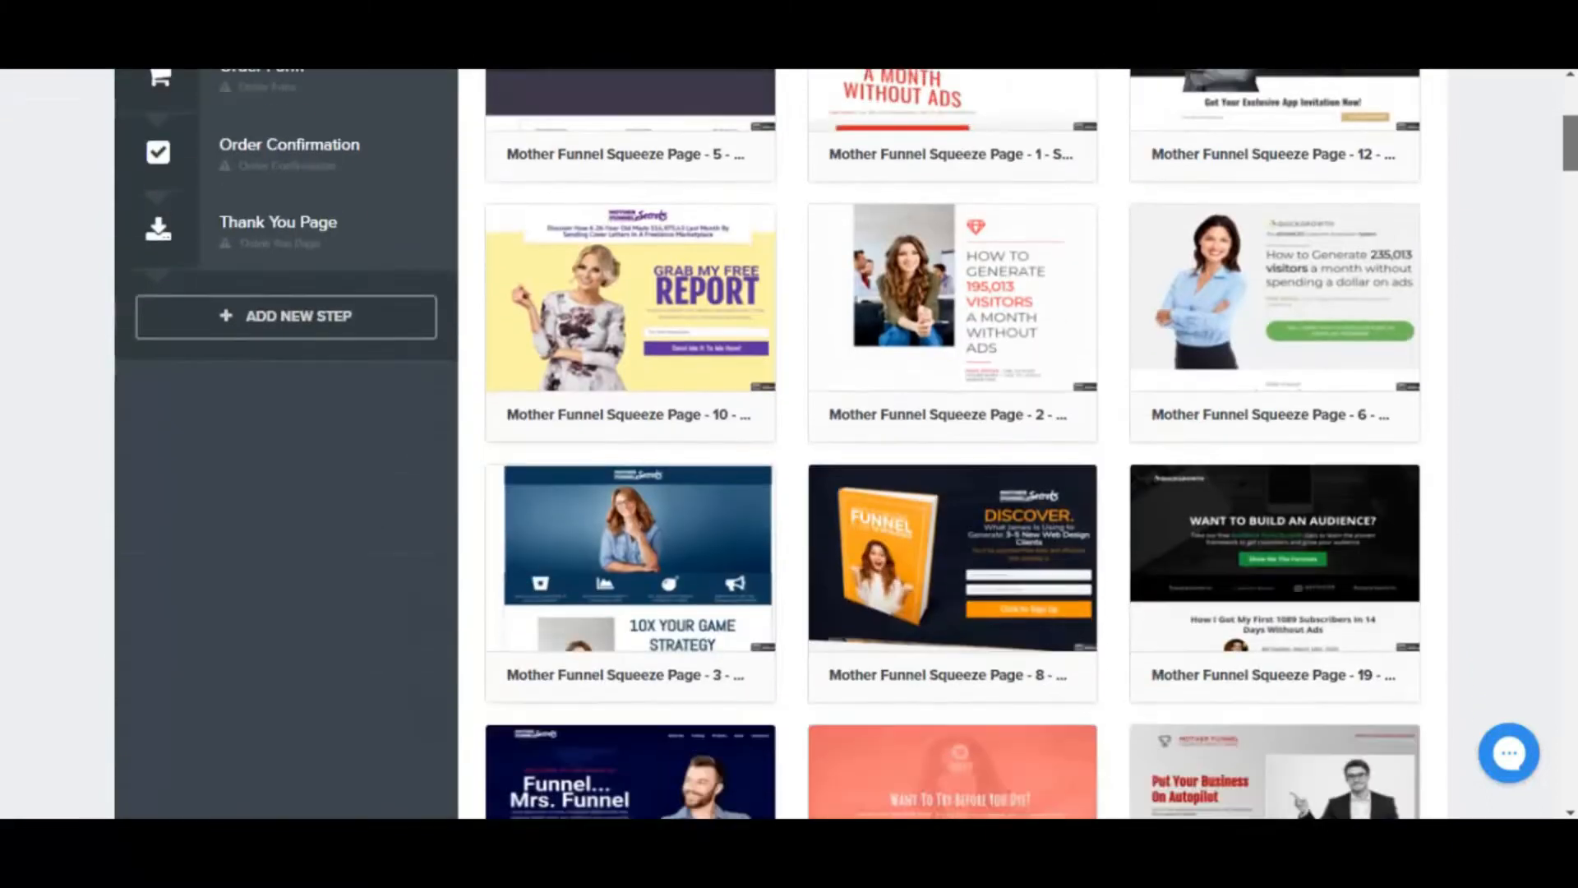
scroll(954, 444, up, 10)
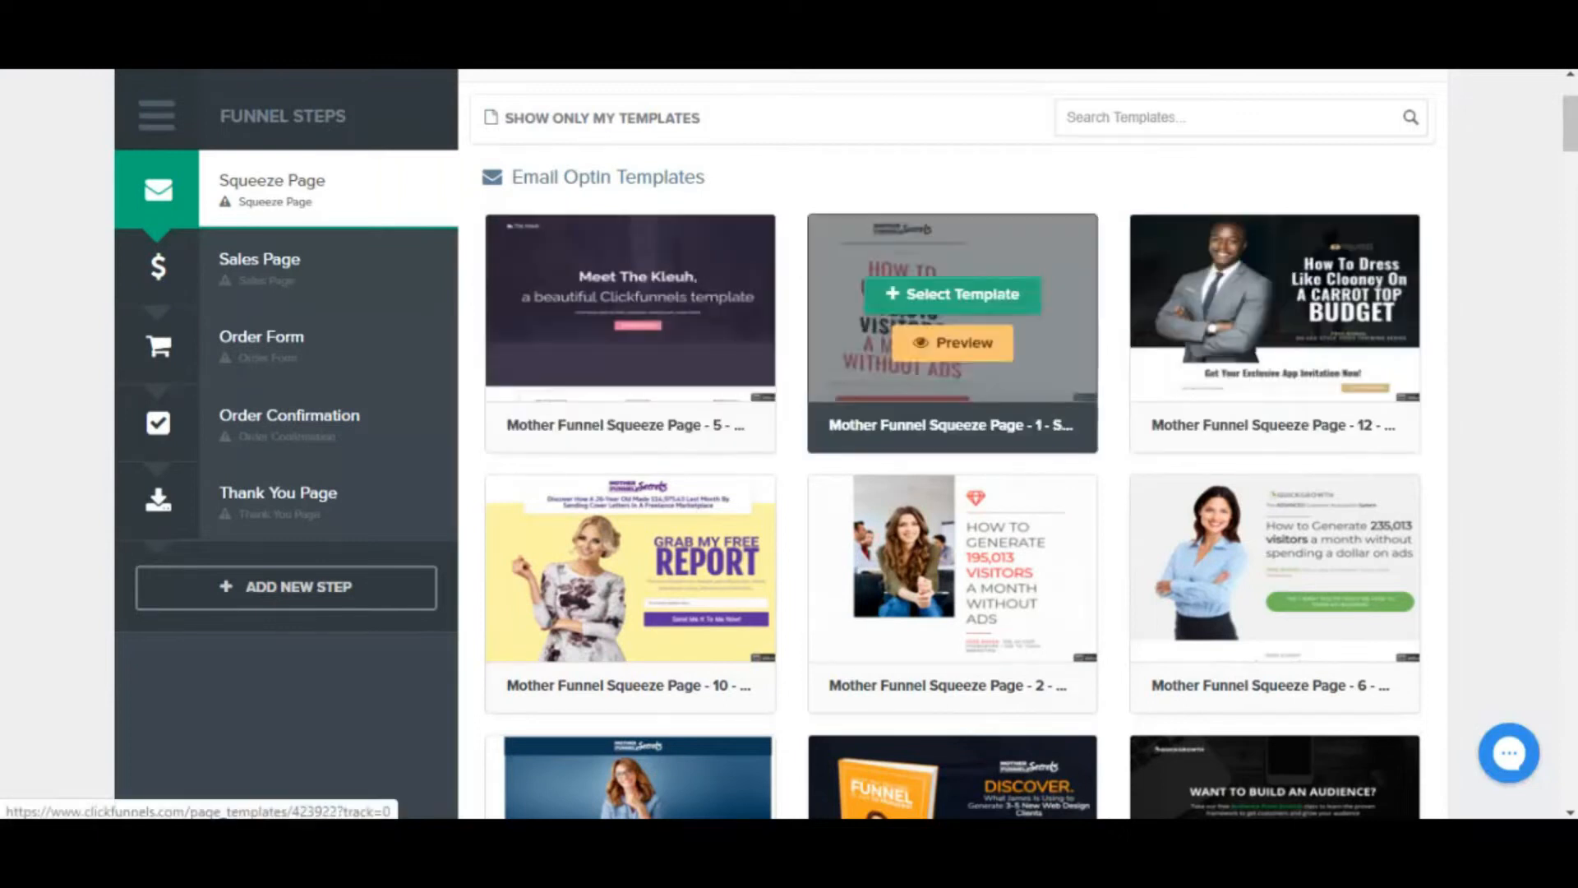
click(630, 343)
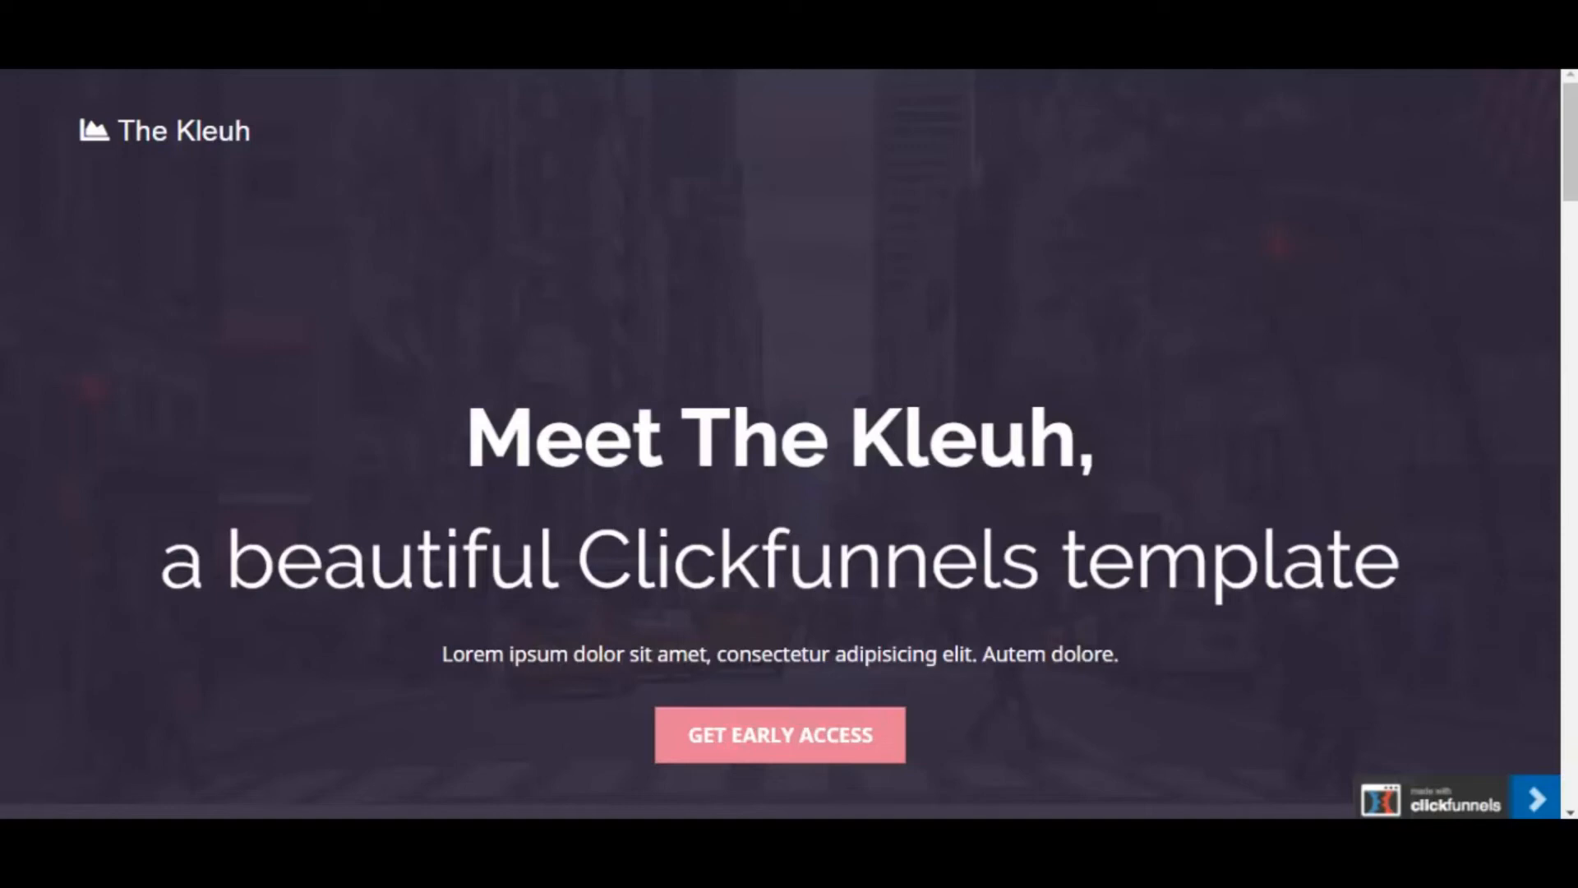
key(ctrl+w)
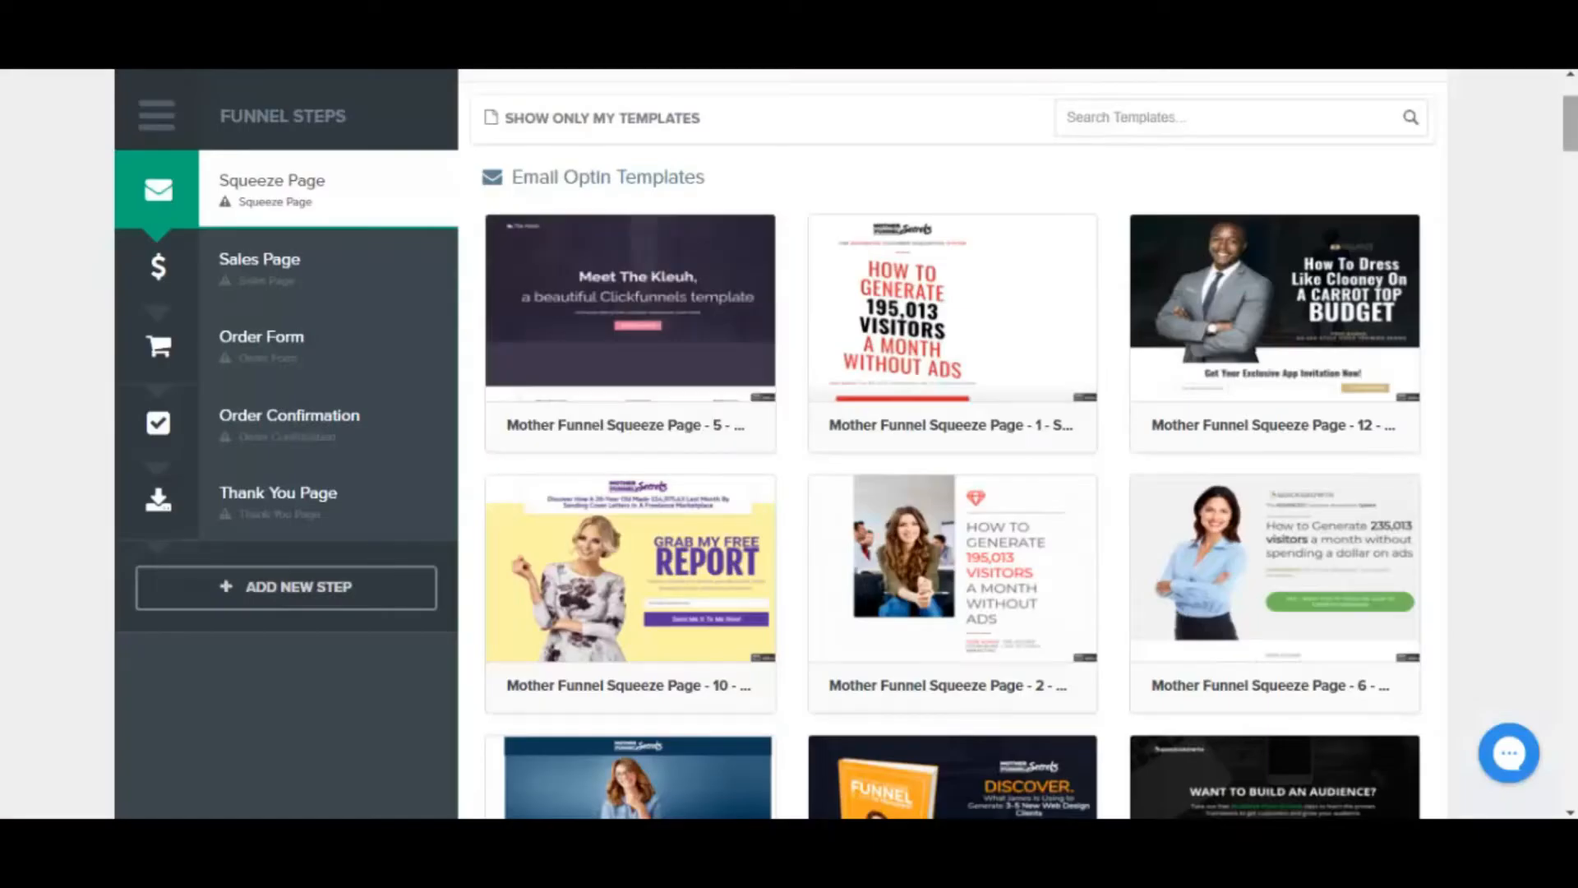
Step: Preview the Mother Funnel Vintage Squeeze - 4 template and select it for the Squeeze Page step
scroll(951, 444, down, 12)
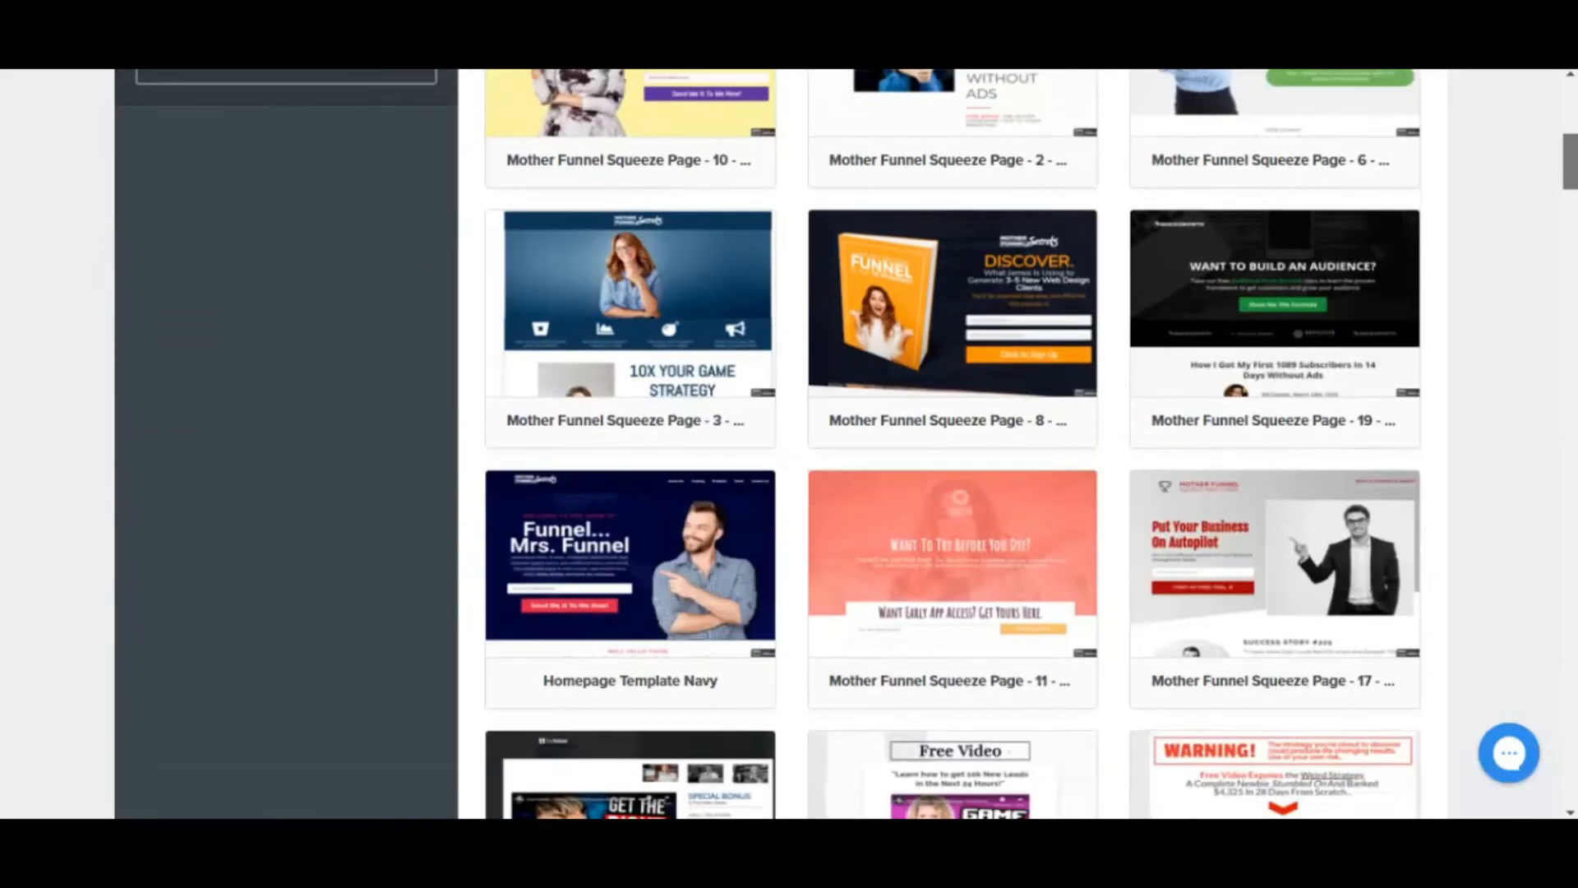
scroll(952, 444, down, 3)
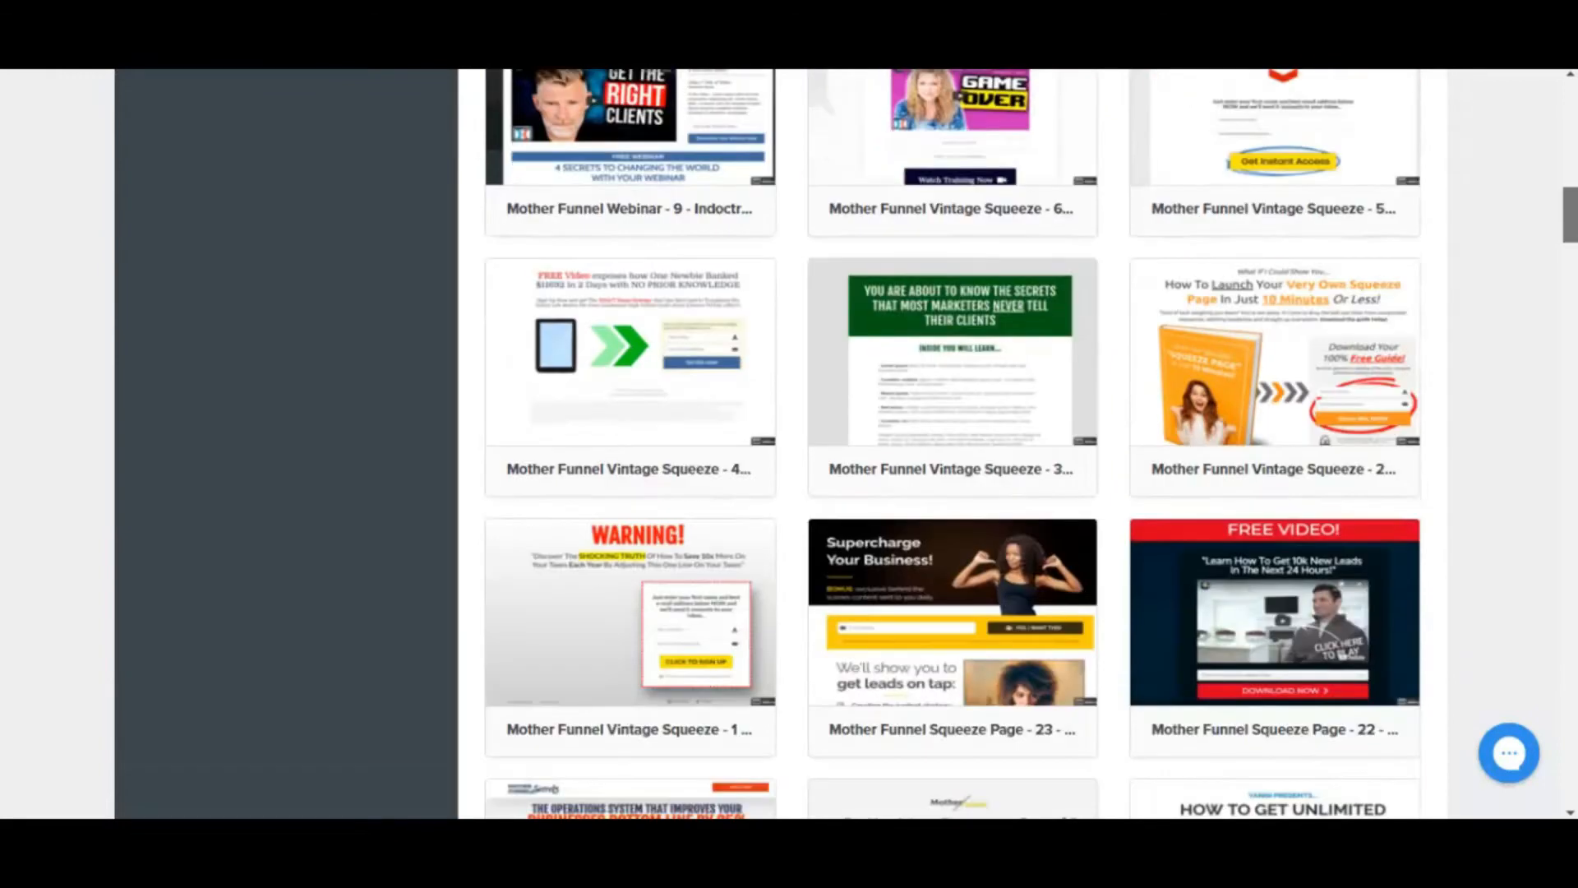
mouse_move(630, 339)
click(631, 387)
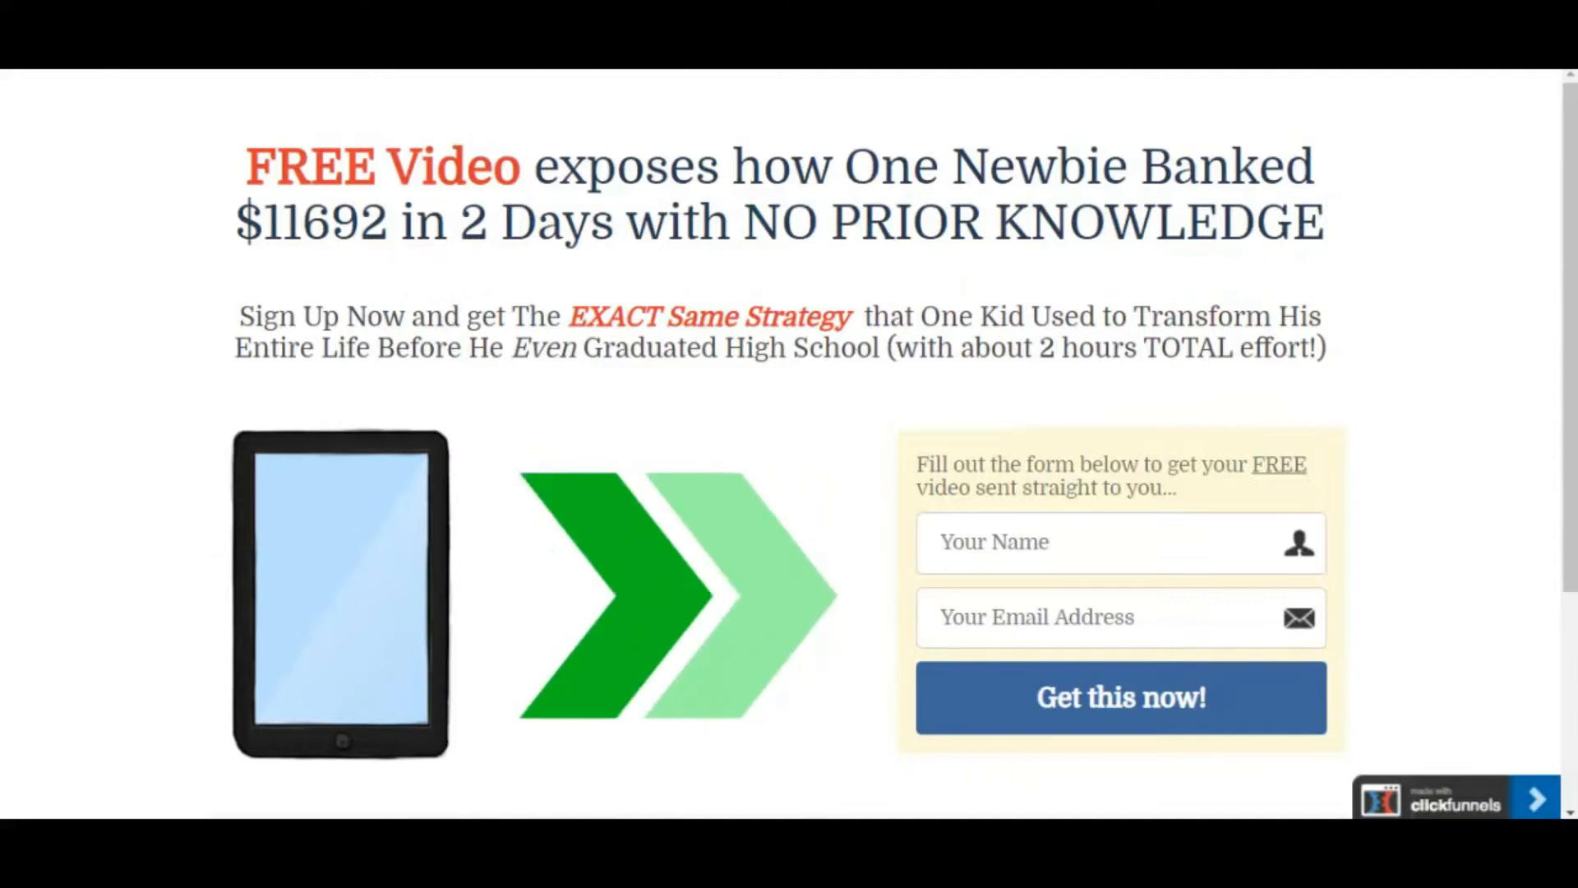
key(ctrl+w)
mouse_move(630, 345)
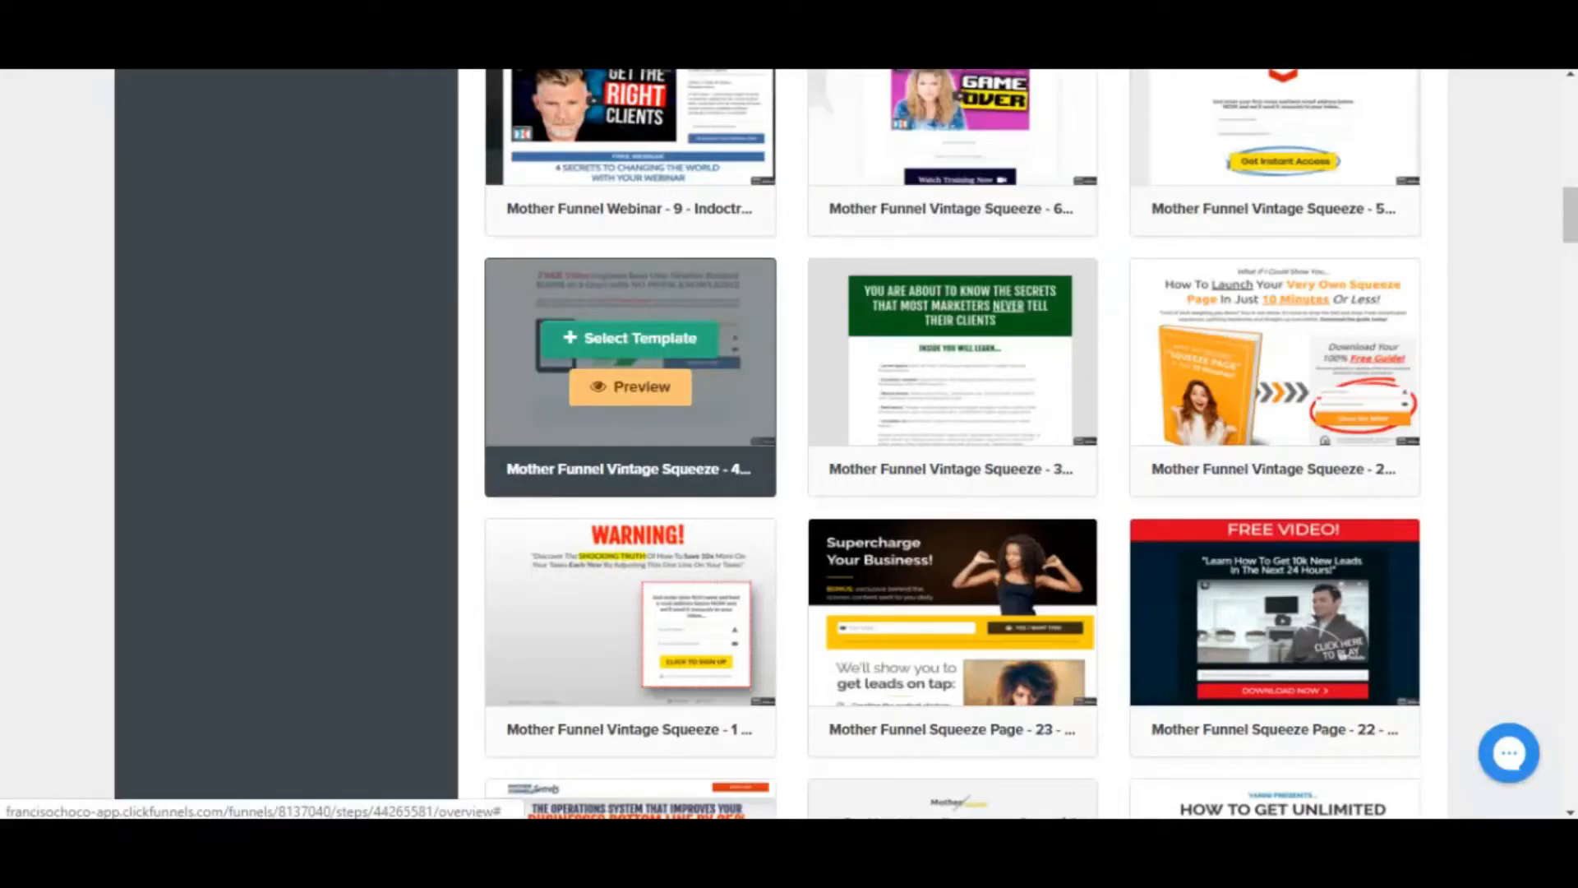
click(630, 338)
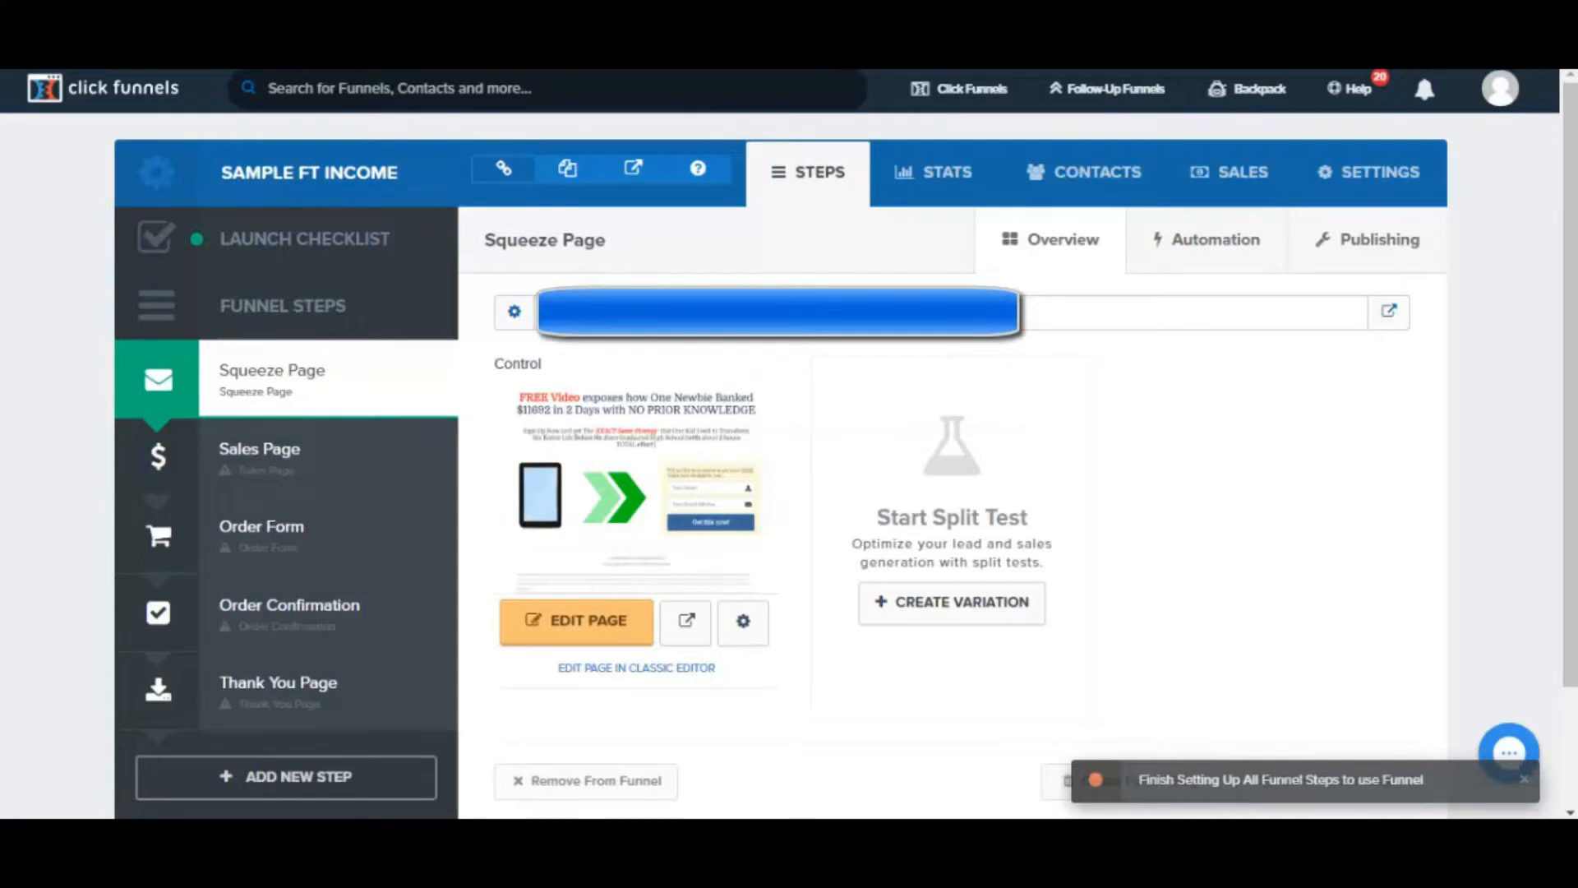
Step: Open the squeeze page in the page editor and look over its content down to the copyright footer
scroll(1471, 484, down, 1)
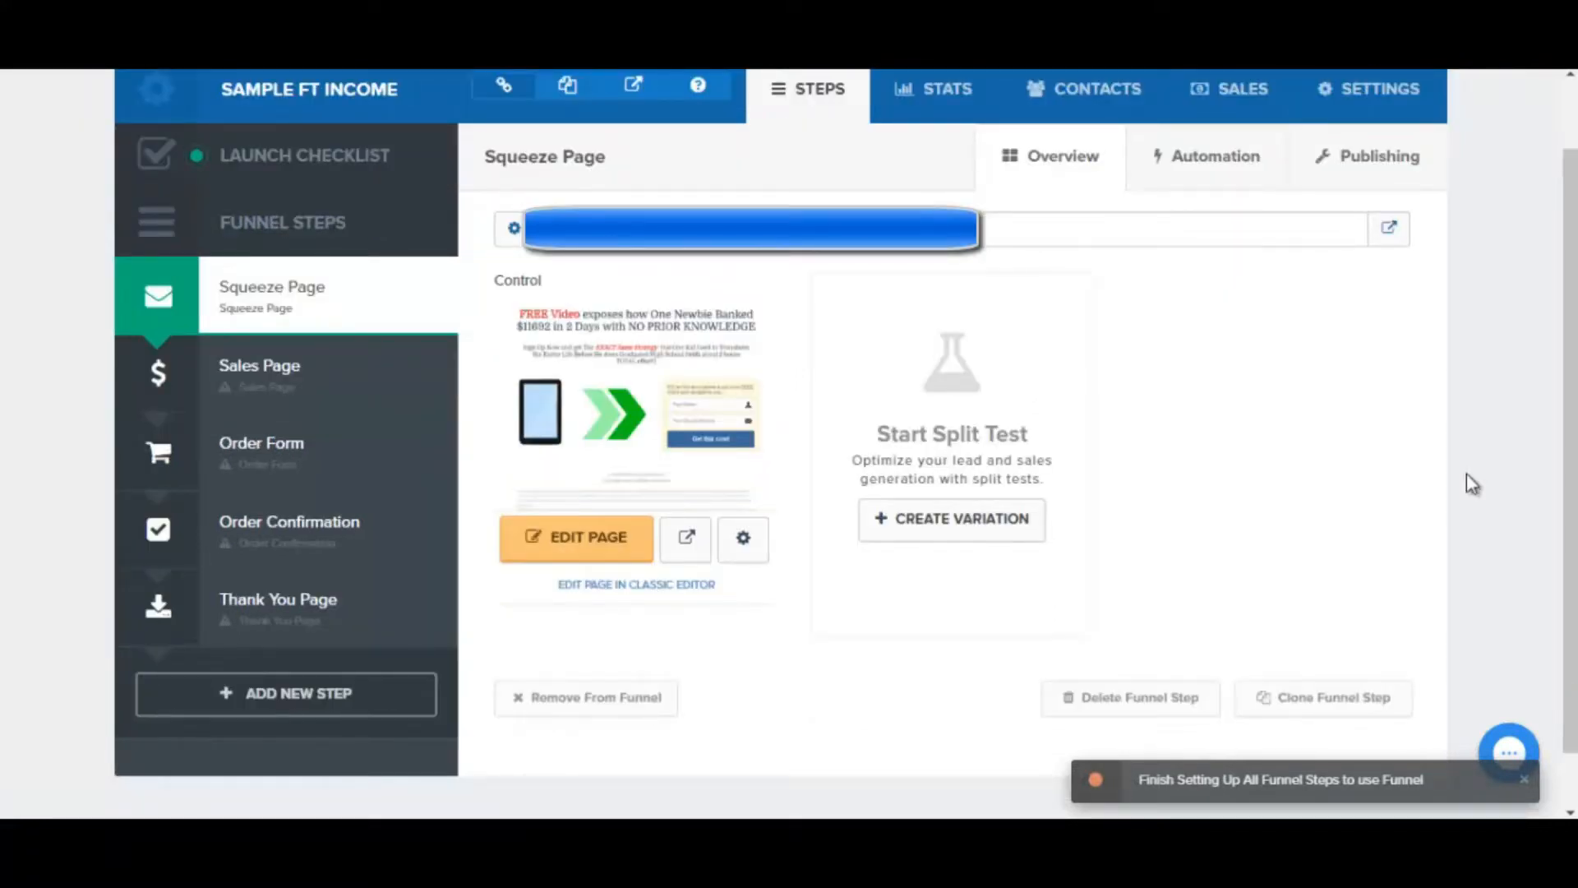
right_click(560, 563)
click(592, 567)
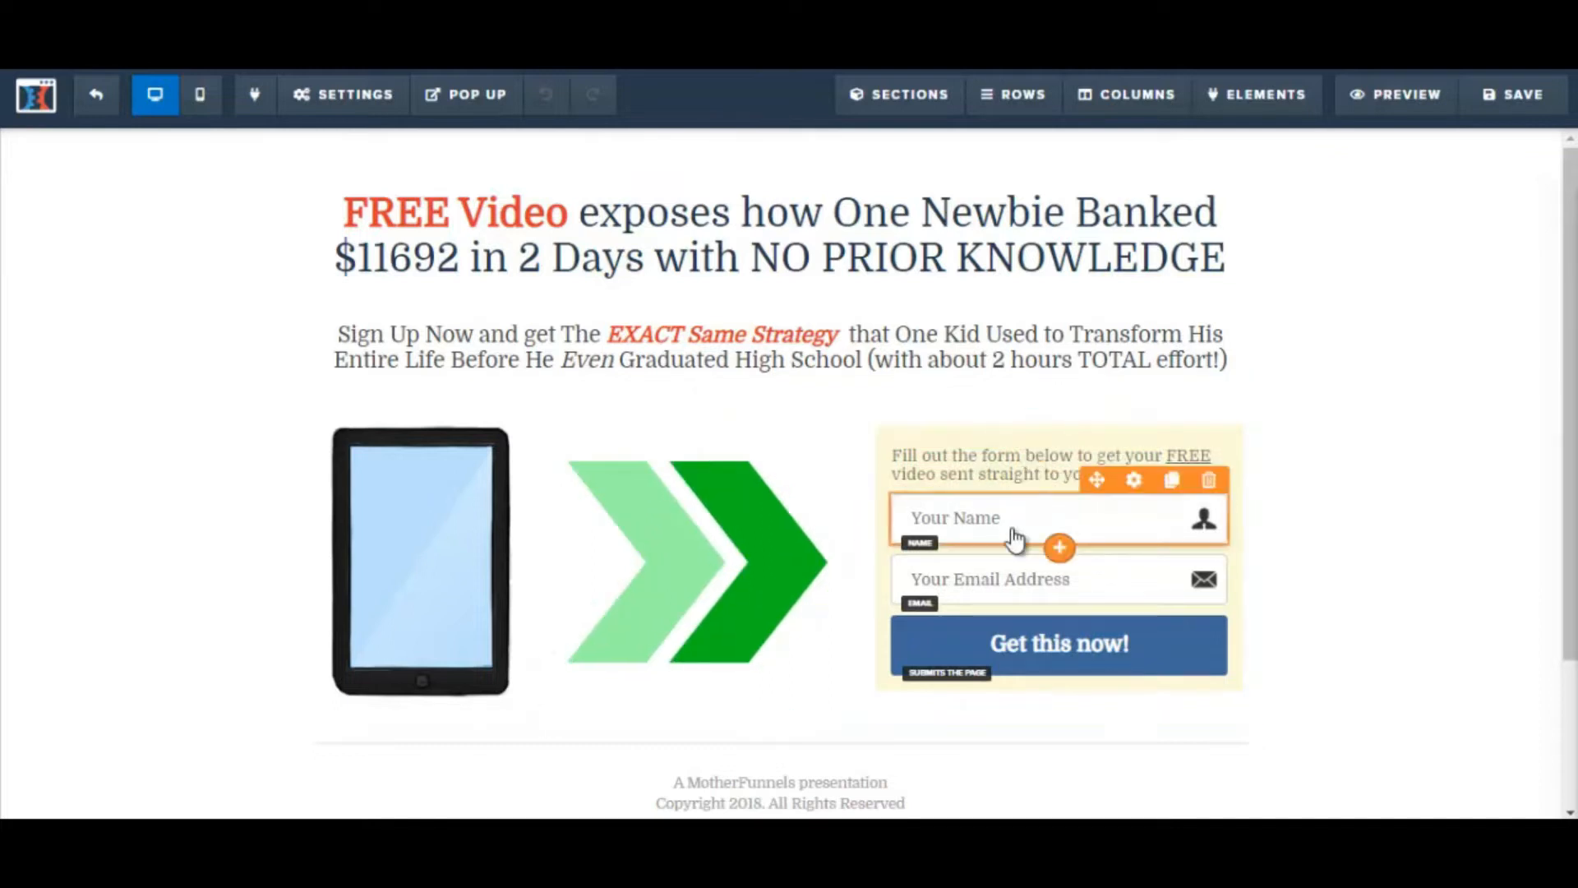
scroll(1574, 596, down, 2)
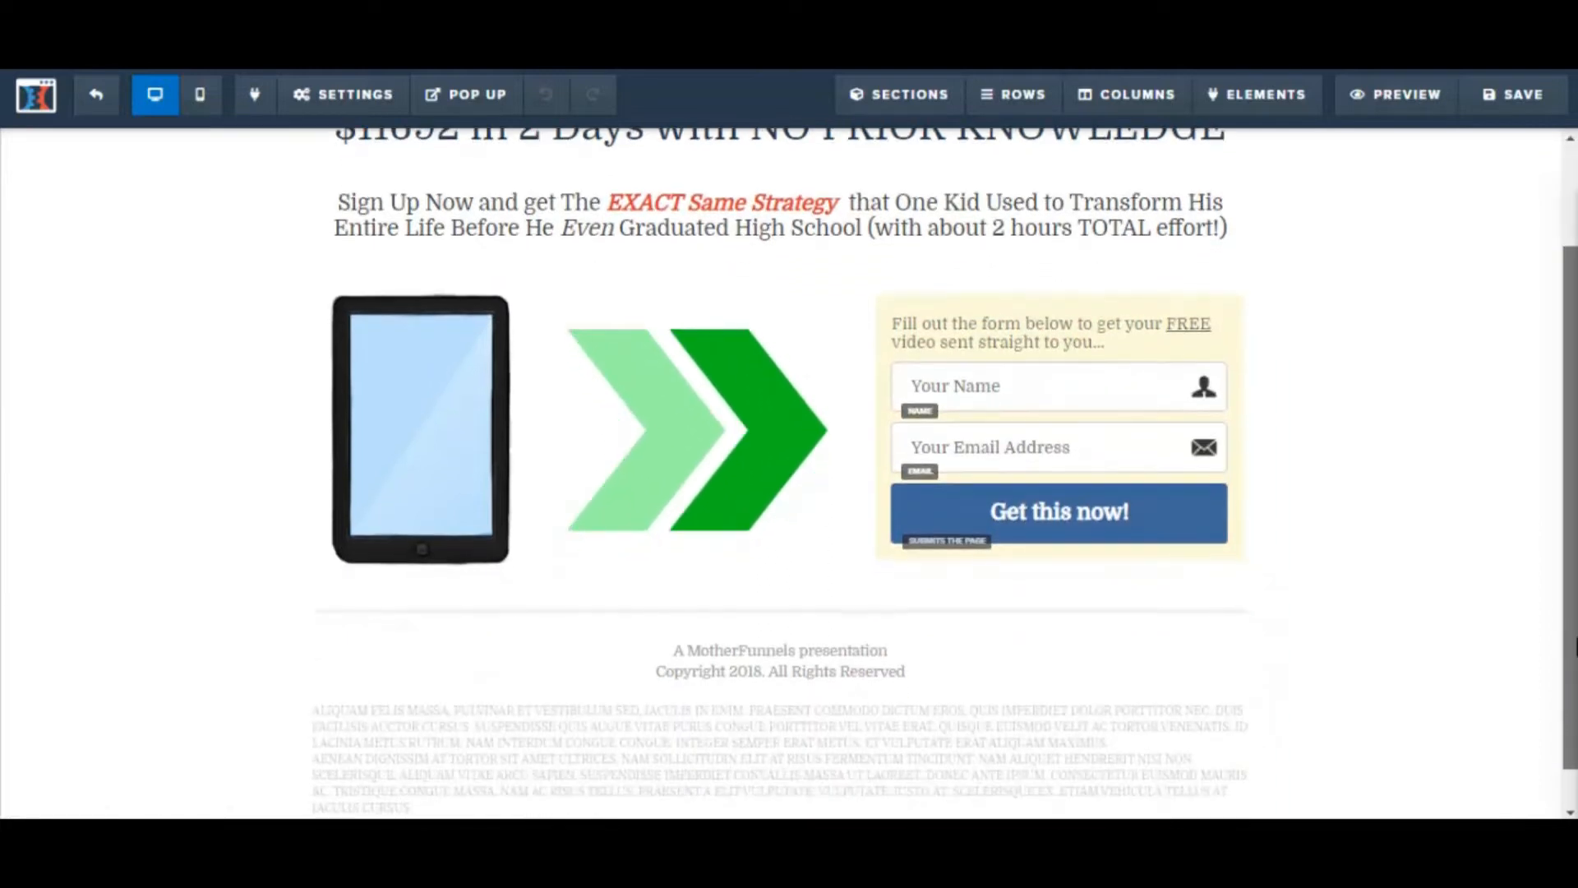
click(693, 669)
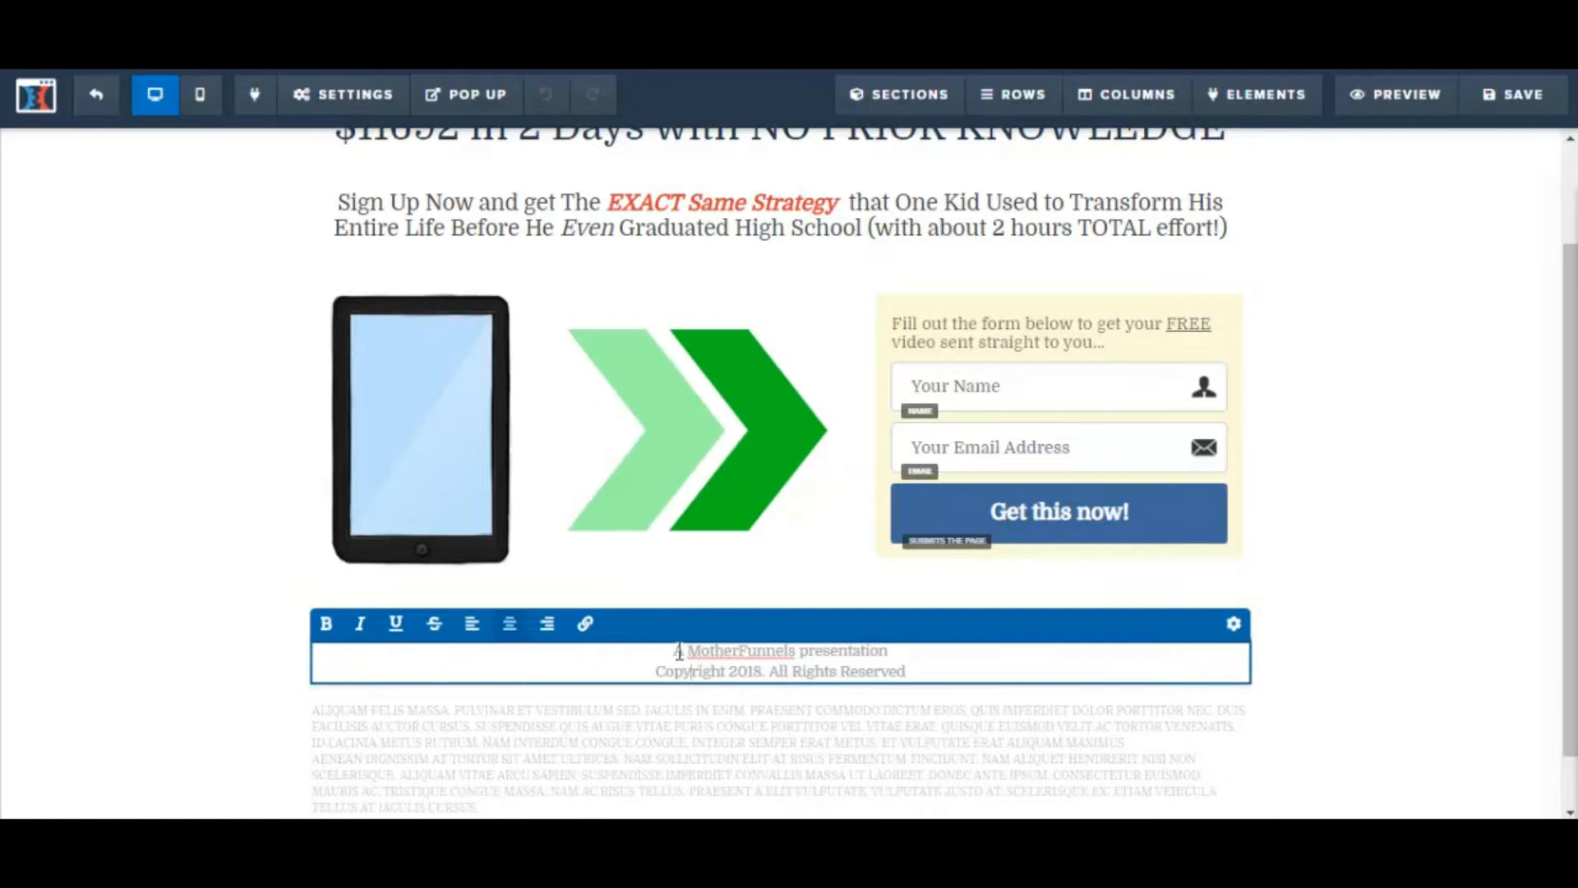
scroll(698, 653, down, 1)
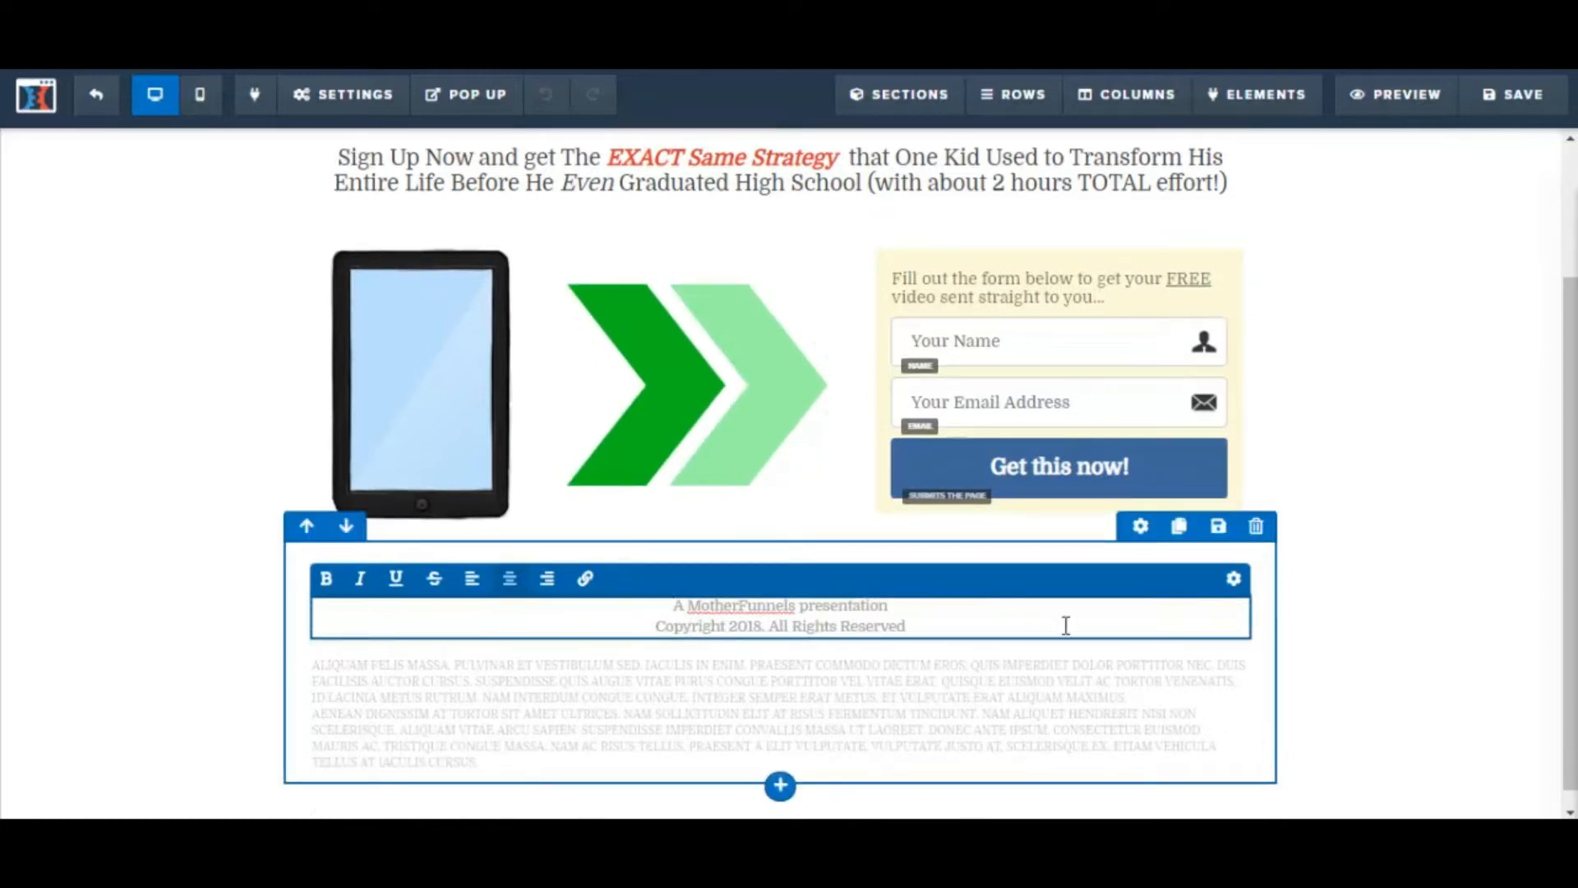
scroll(1065, 626, up, 4)
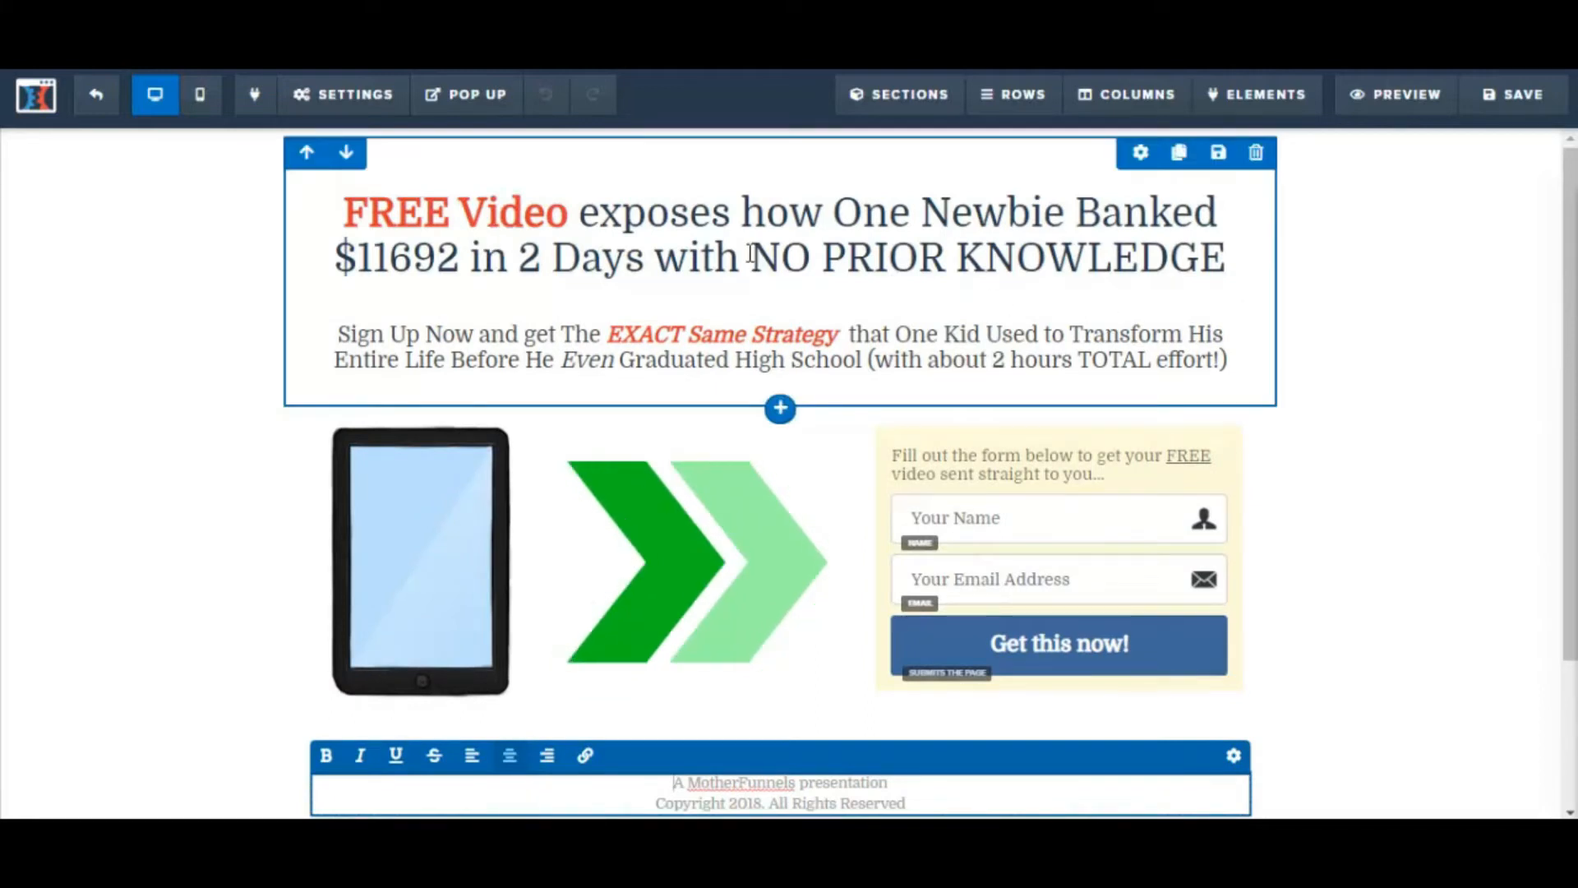
Step: Switch to the untitled Notepad file, copy the two-line headline about the Ultimate Checklist, and return to the page editor
mouse_move(524, 835)
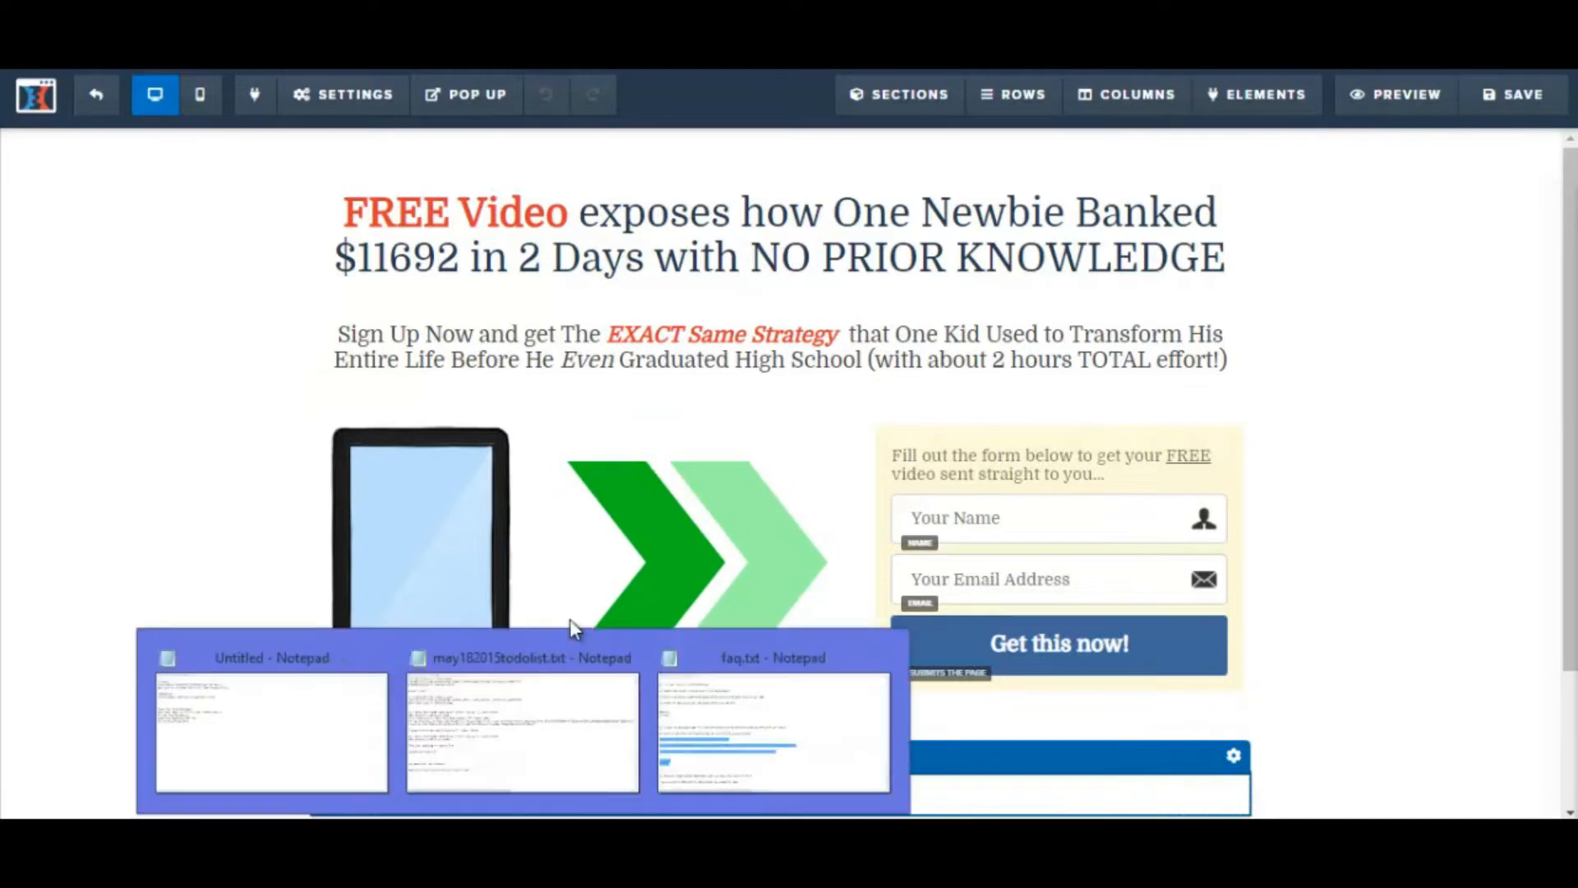
click(289, 727)
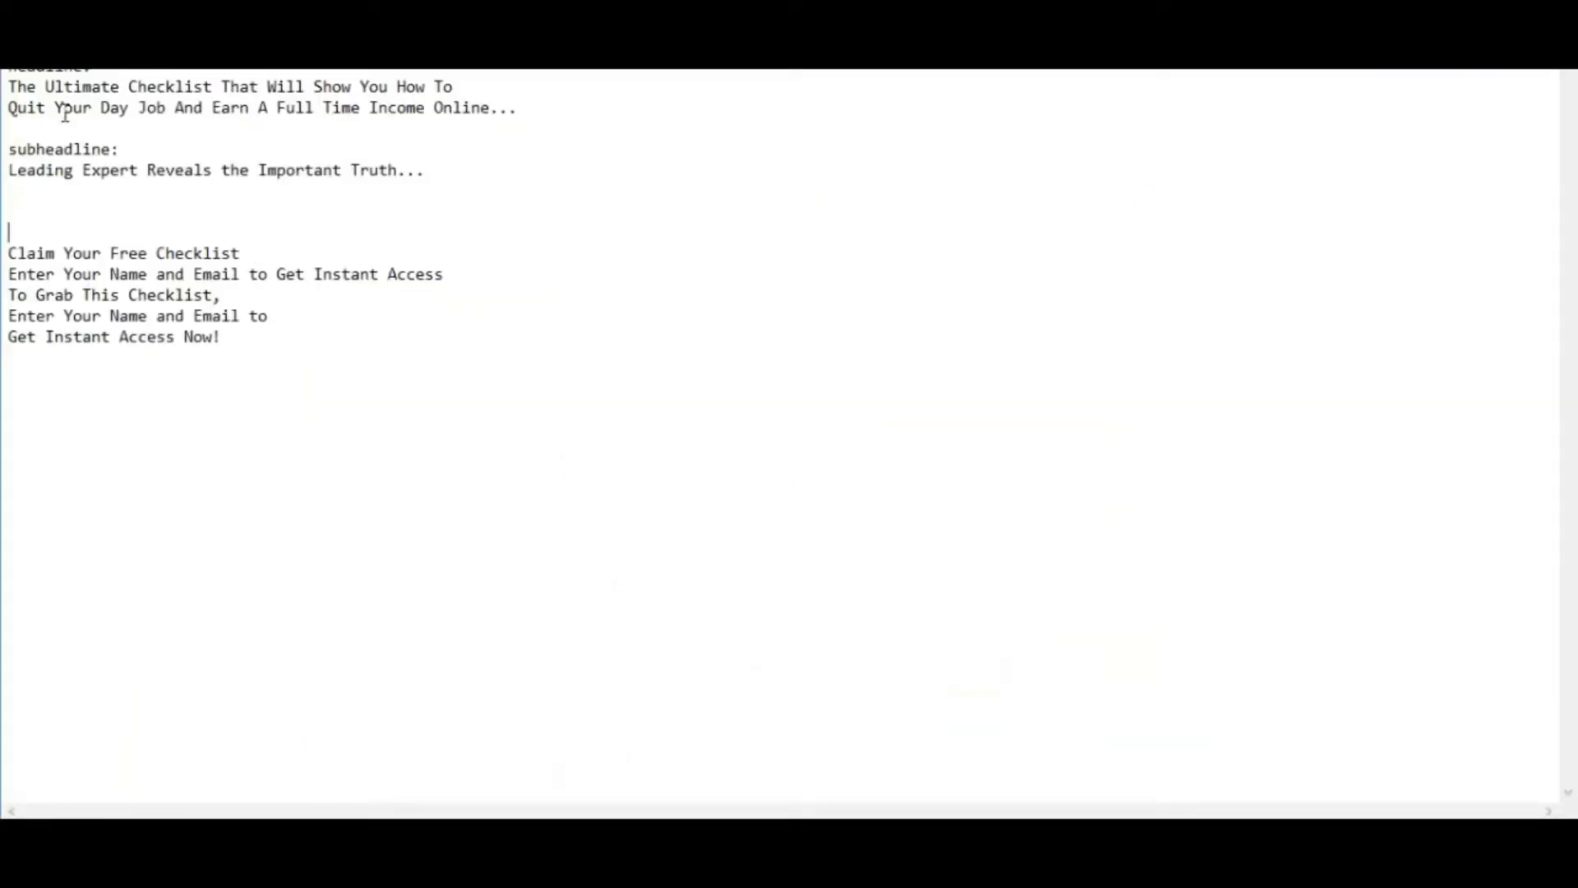
drag(10, 87, 524, 108)
key(ctrl+c)
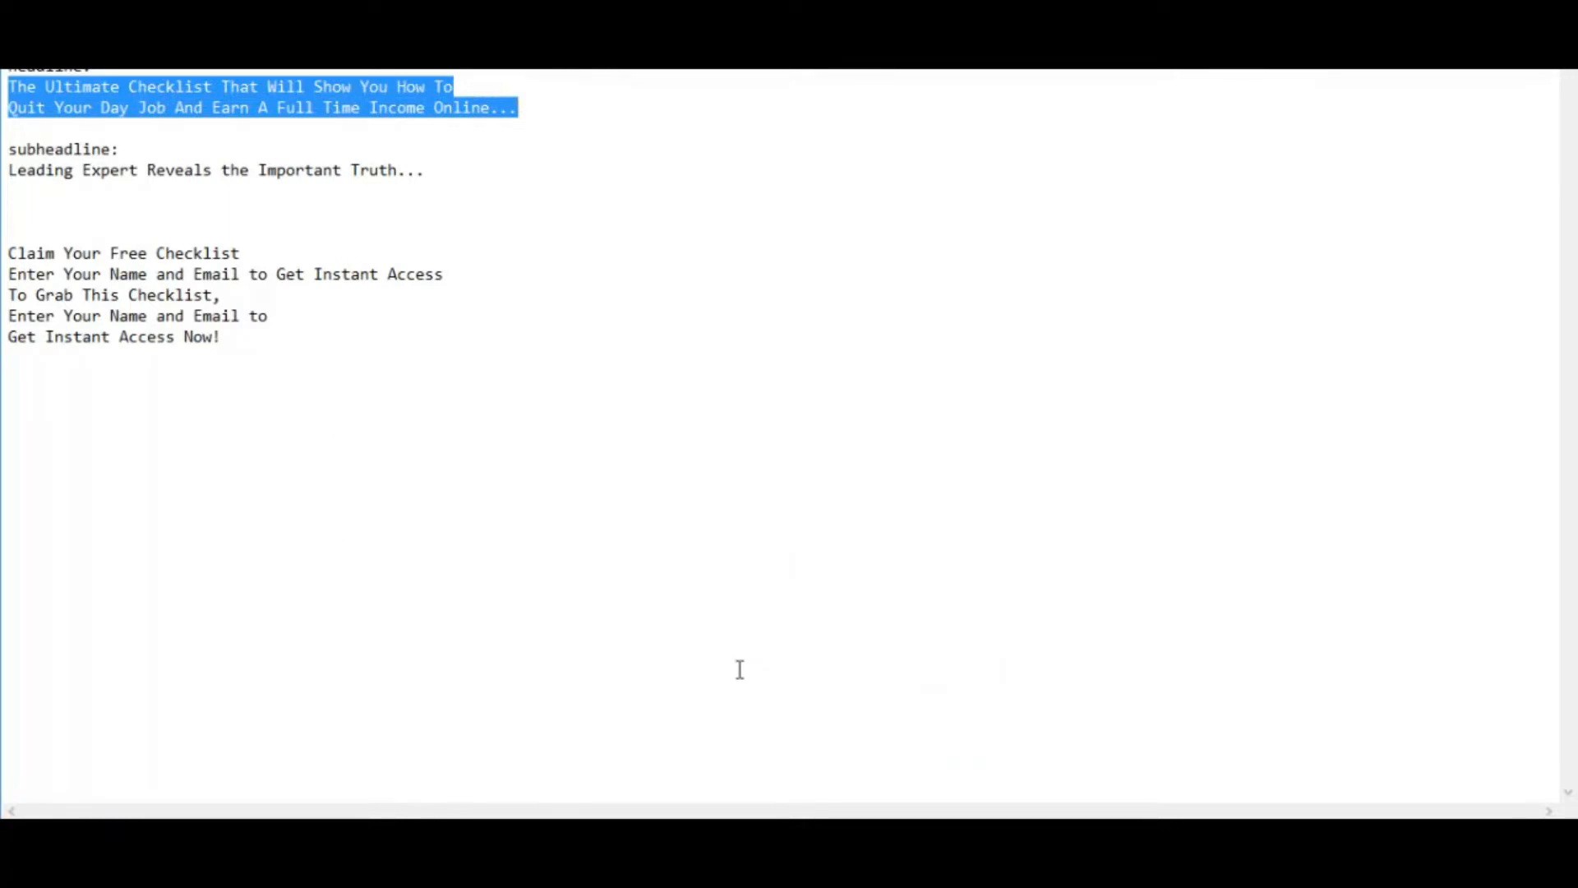
key(alt+Tab)
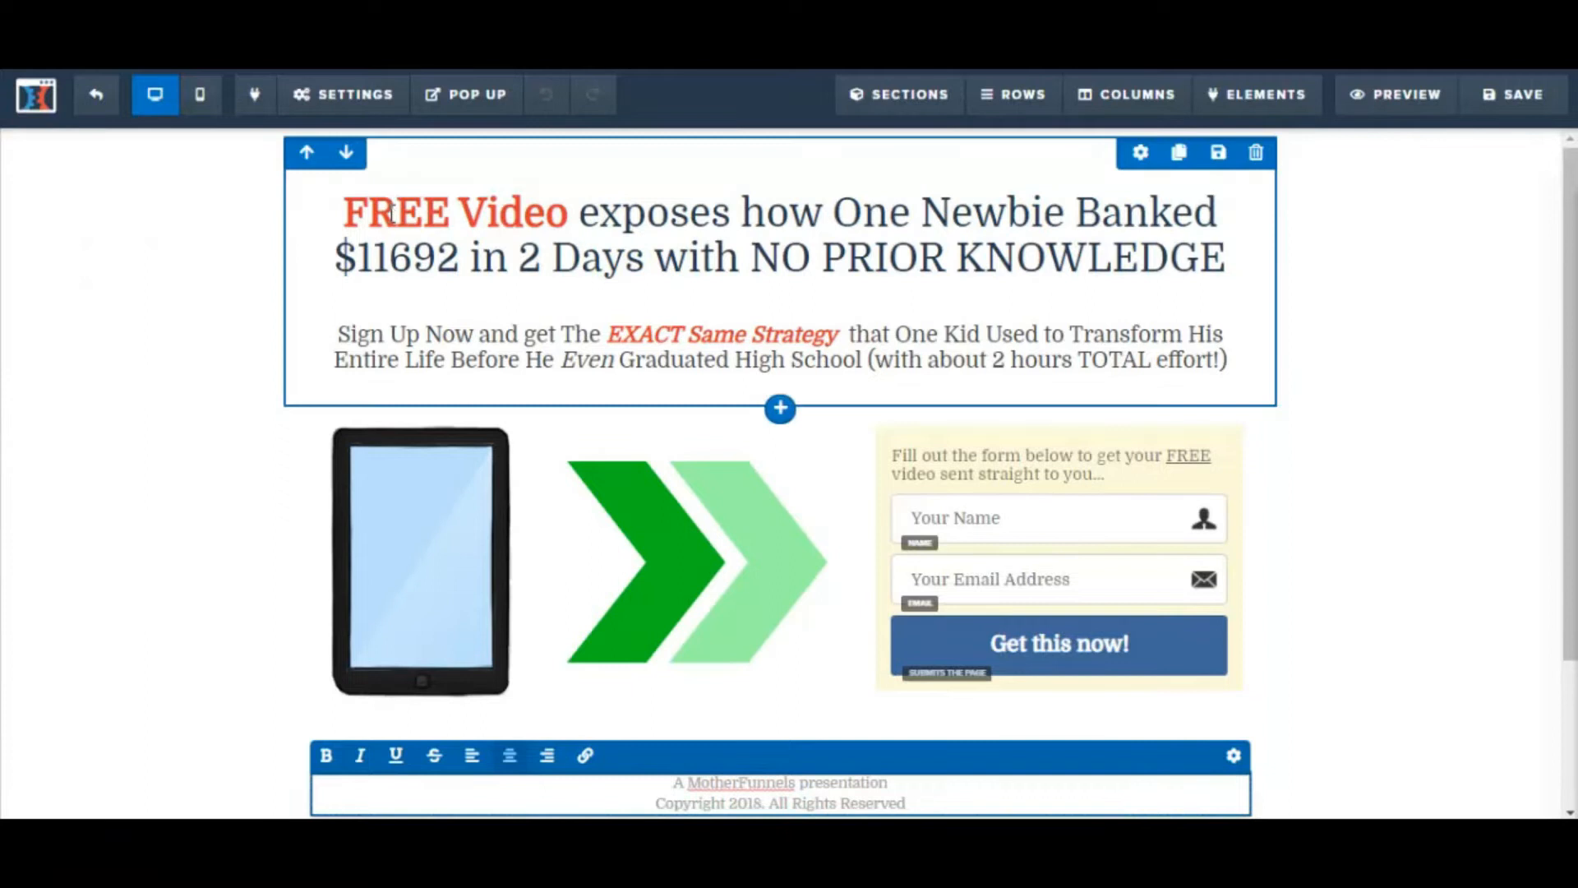
Step: Replace the "FREE Video" headline with "The Ultimate Checklist That Will Show You How To Quit Your Day Job And Earn A Full Time Income Online..."
click(339, 214)
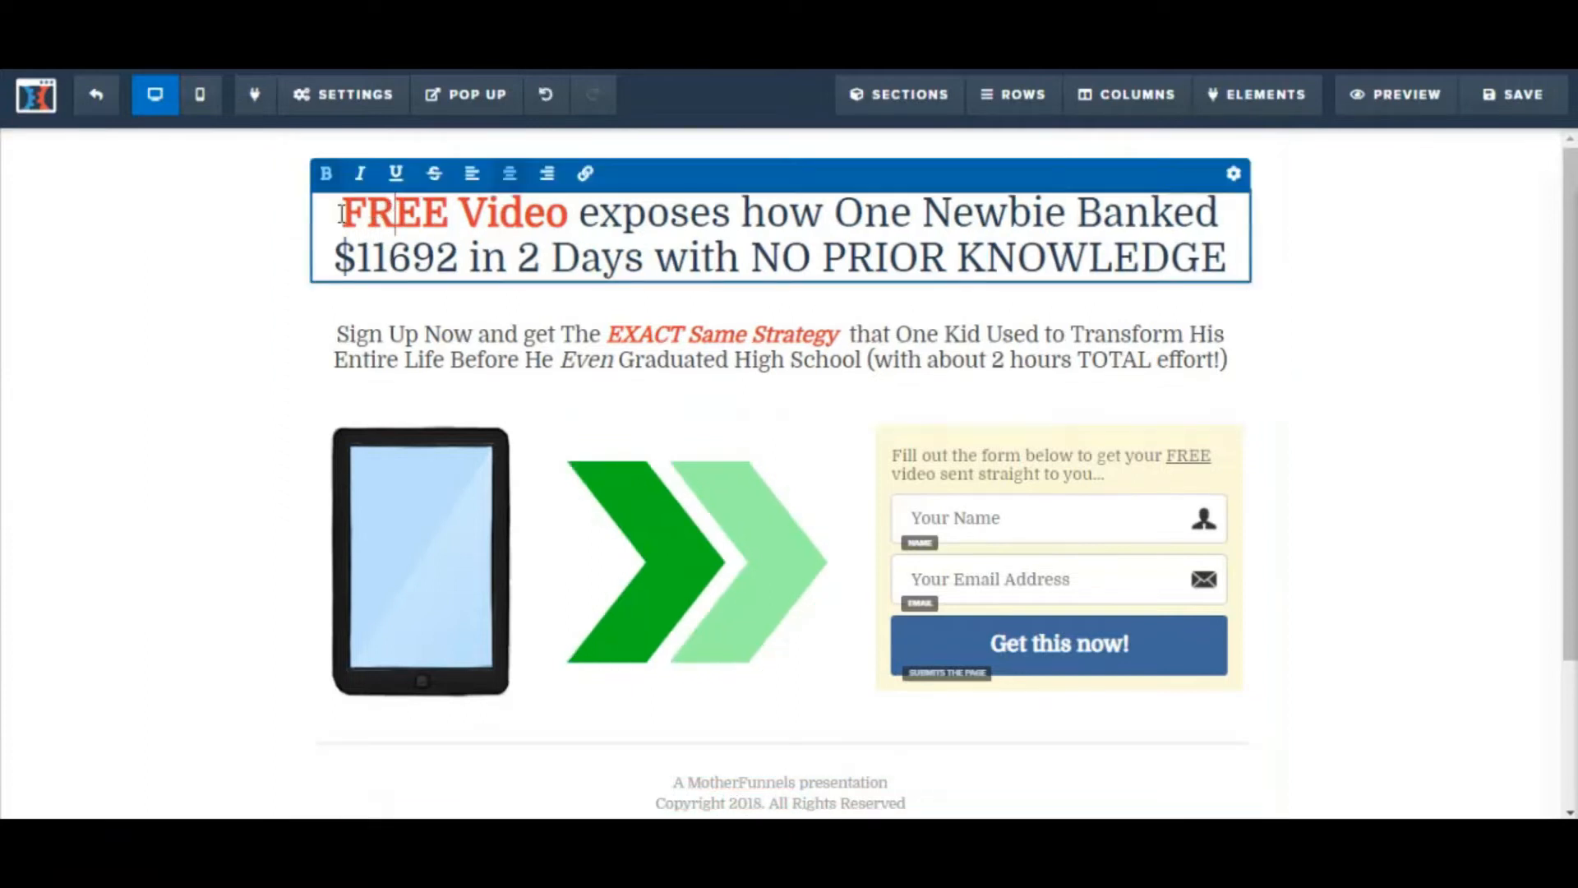
drag(339, 213, 1255, 253)
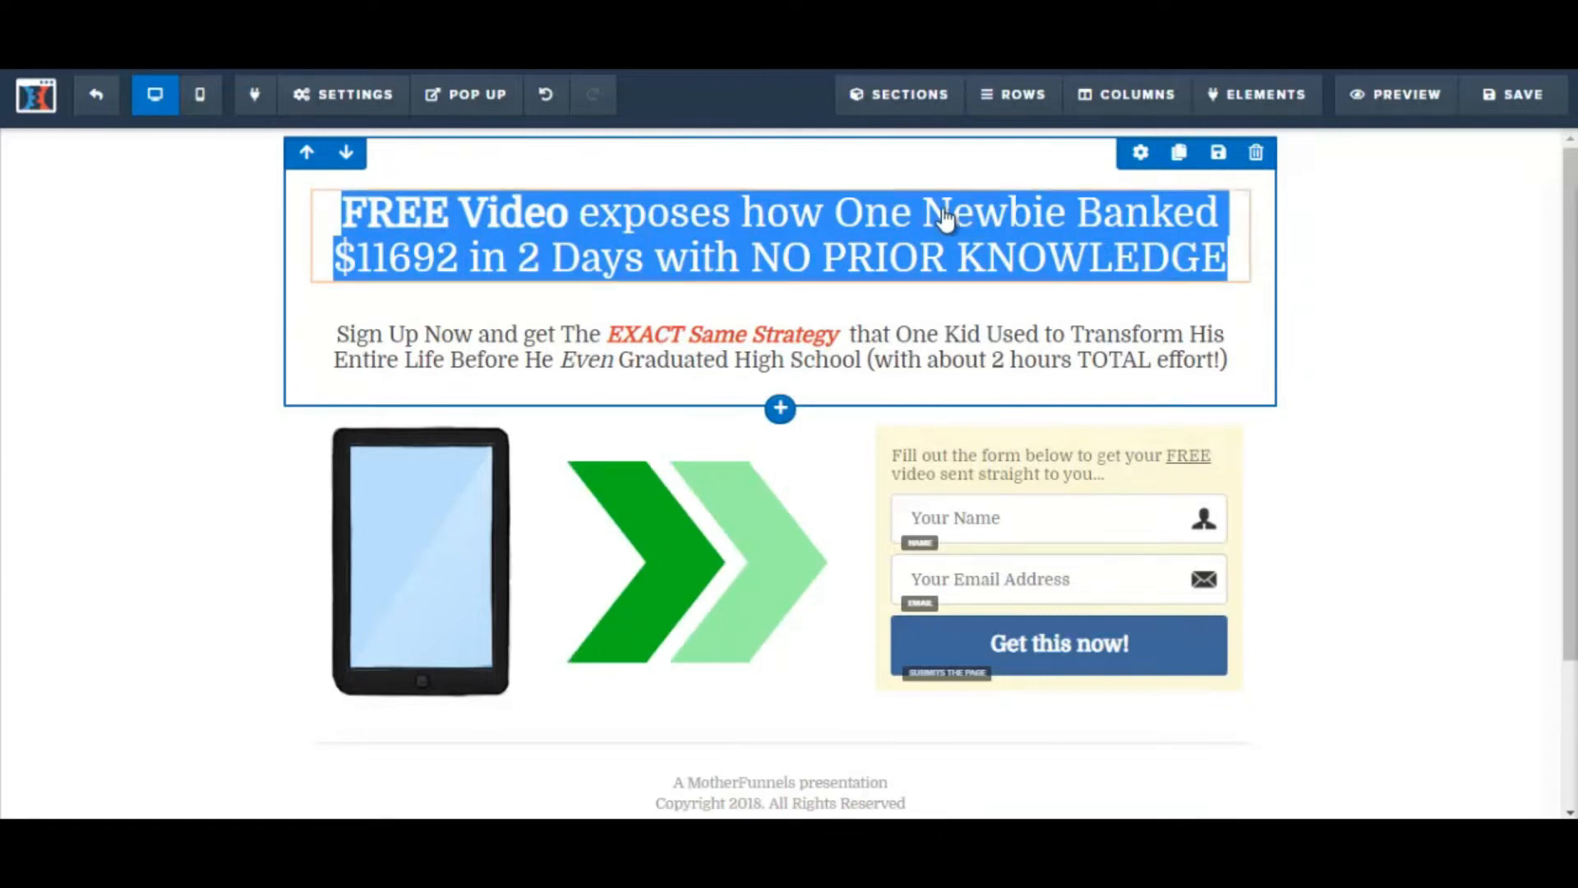
key(ctrl+v)
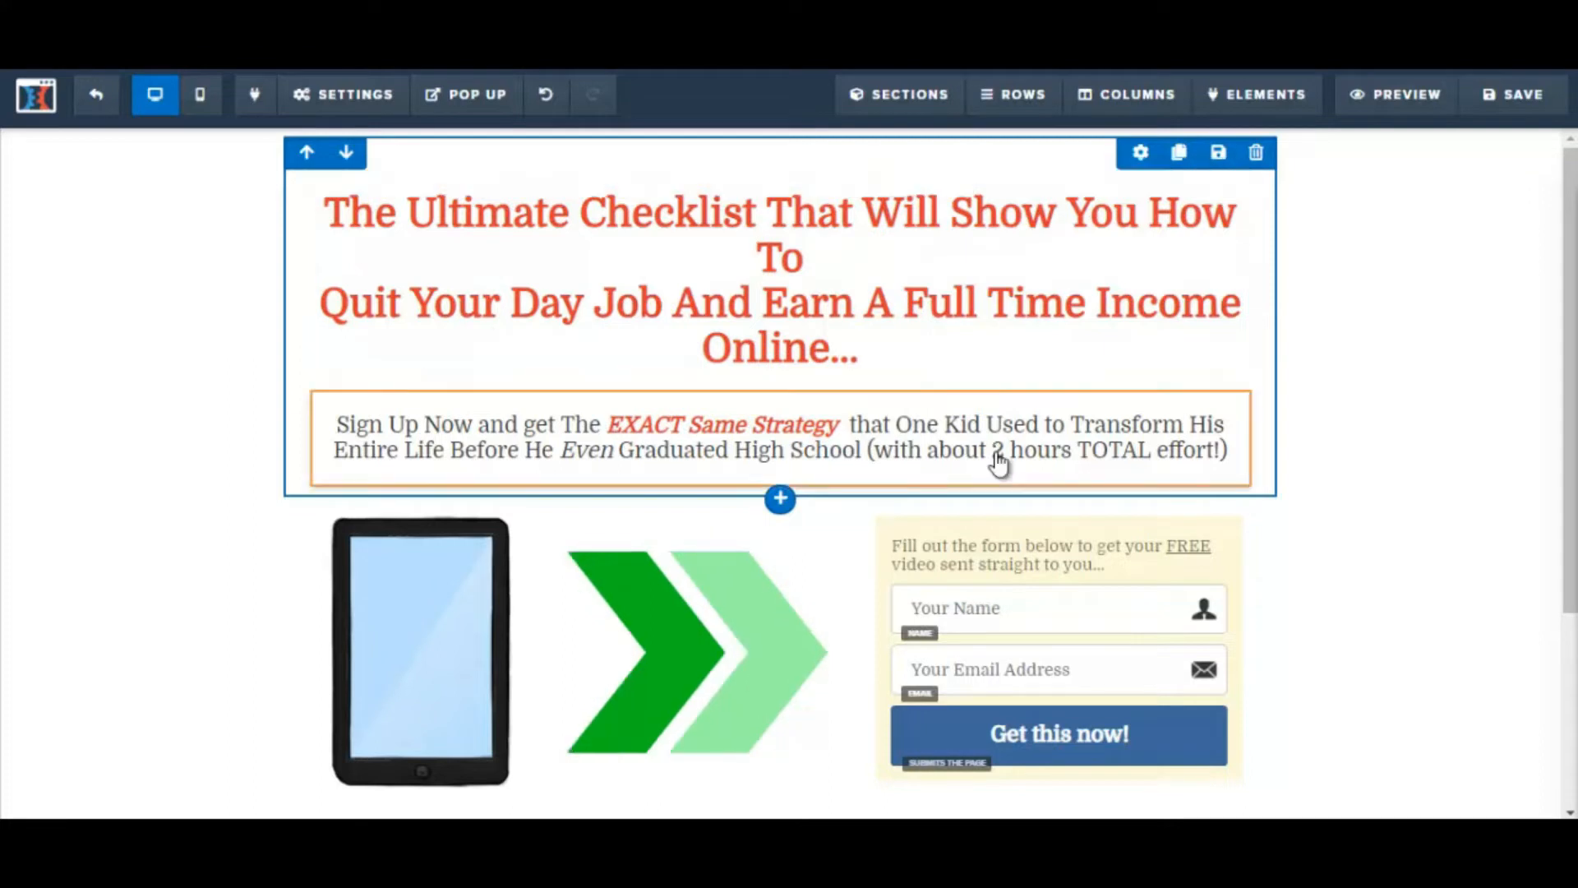
key(BackSpace)
key(ctrl+z)
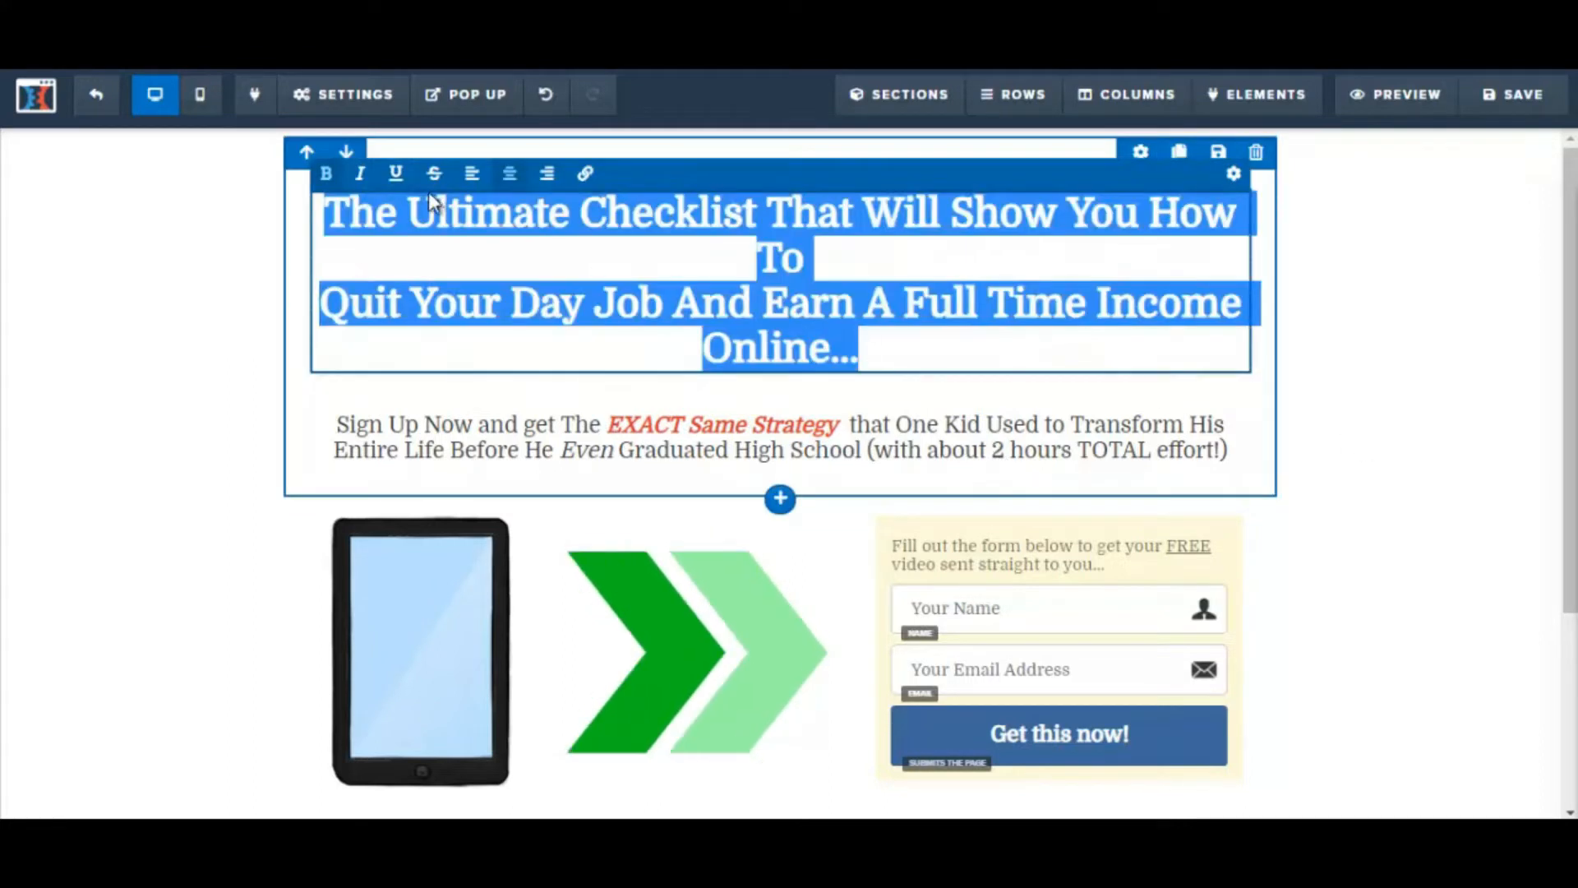
Step: Reduce the headline's font size slightly so its first line fits on one row
click(1234, 174)
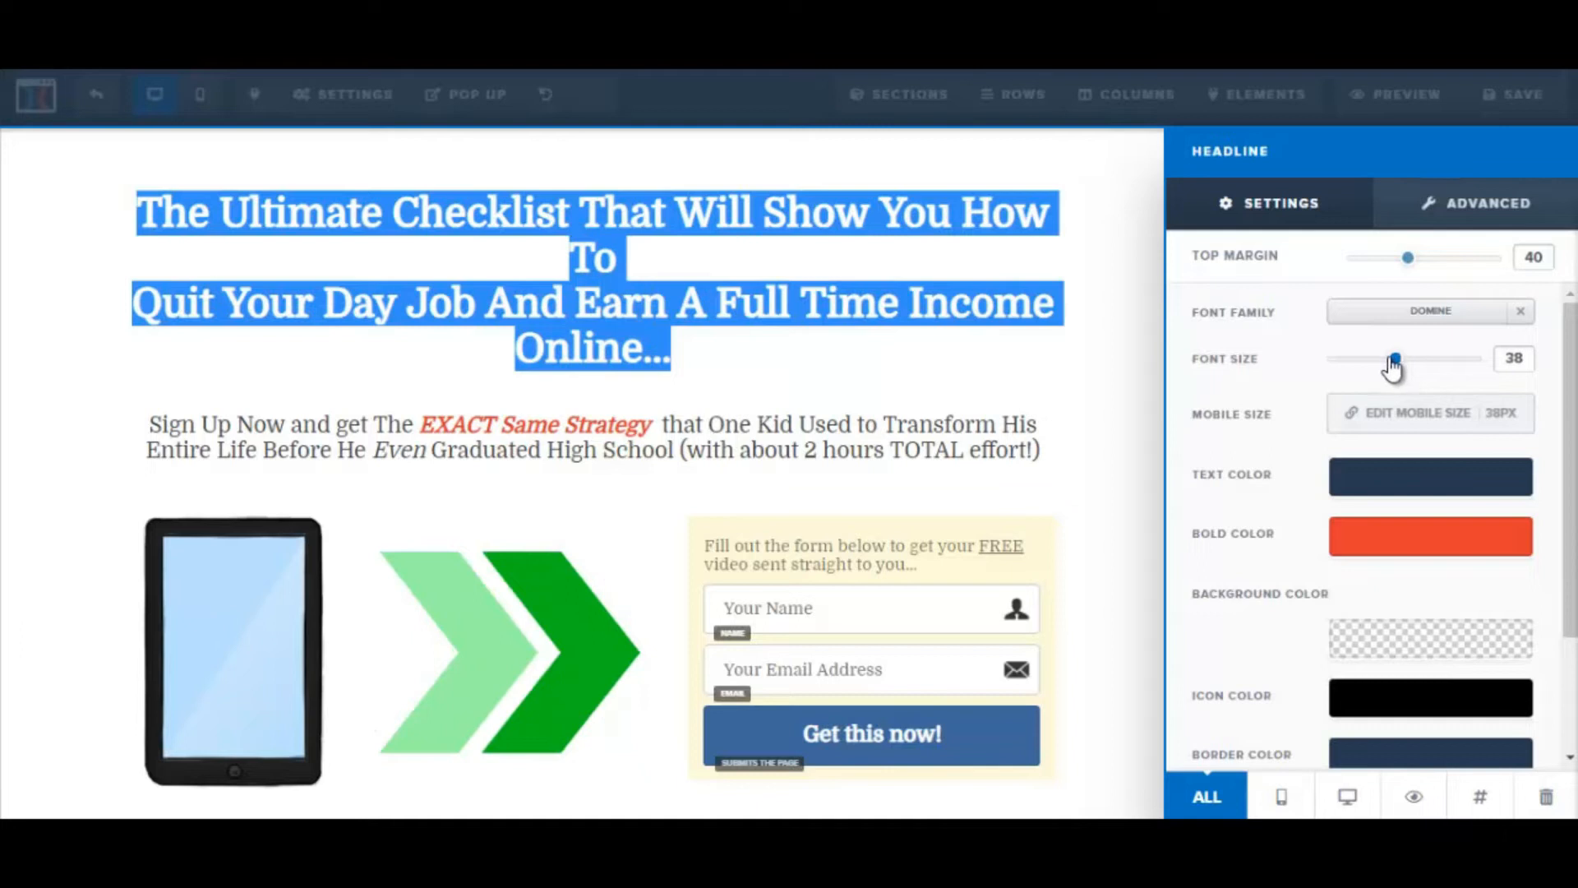
drag(1391, 362, 1387, 362)
click(811, 270)
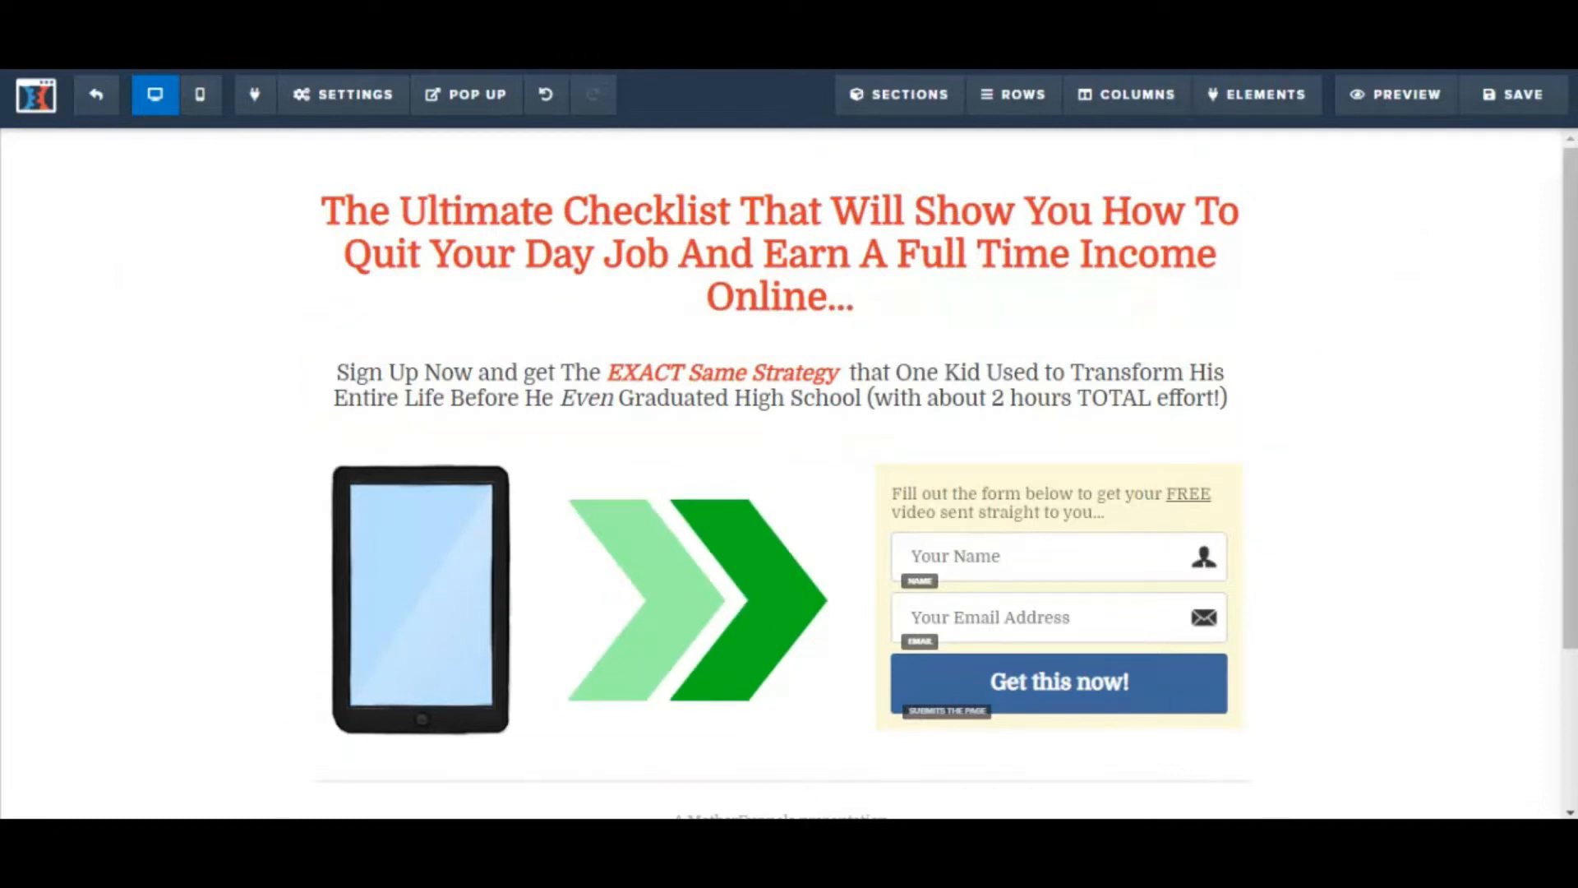
Step: Copy the five-line "Claim Your Free Checklist" text from the Notepad file and replace the squeeze page's subheadline with it
mouse_move(539, 810)
click(324, 743)
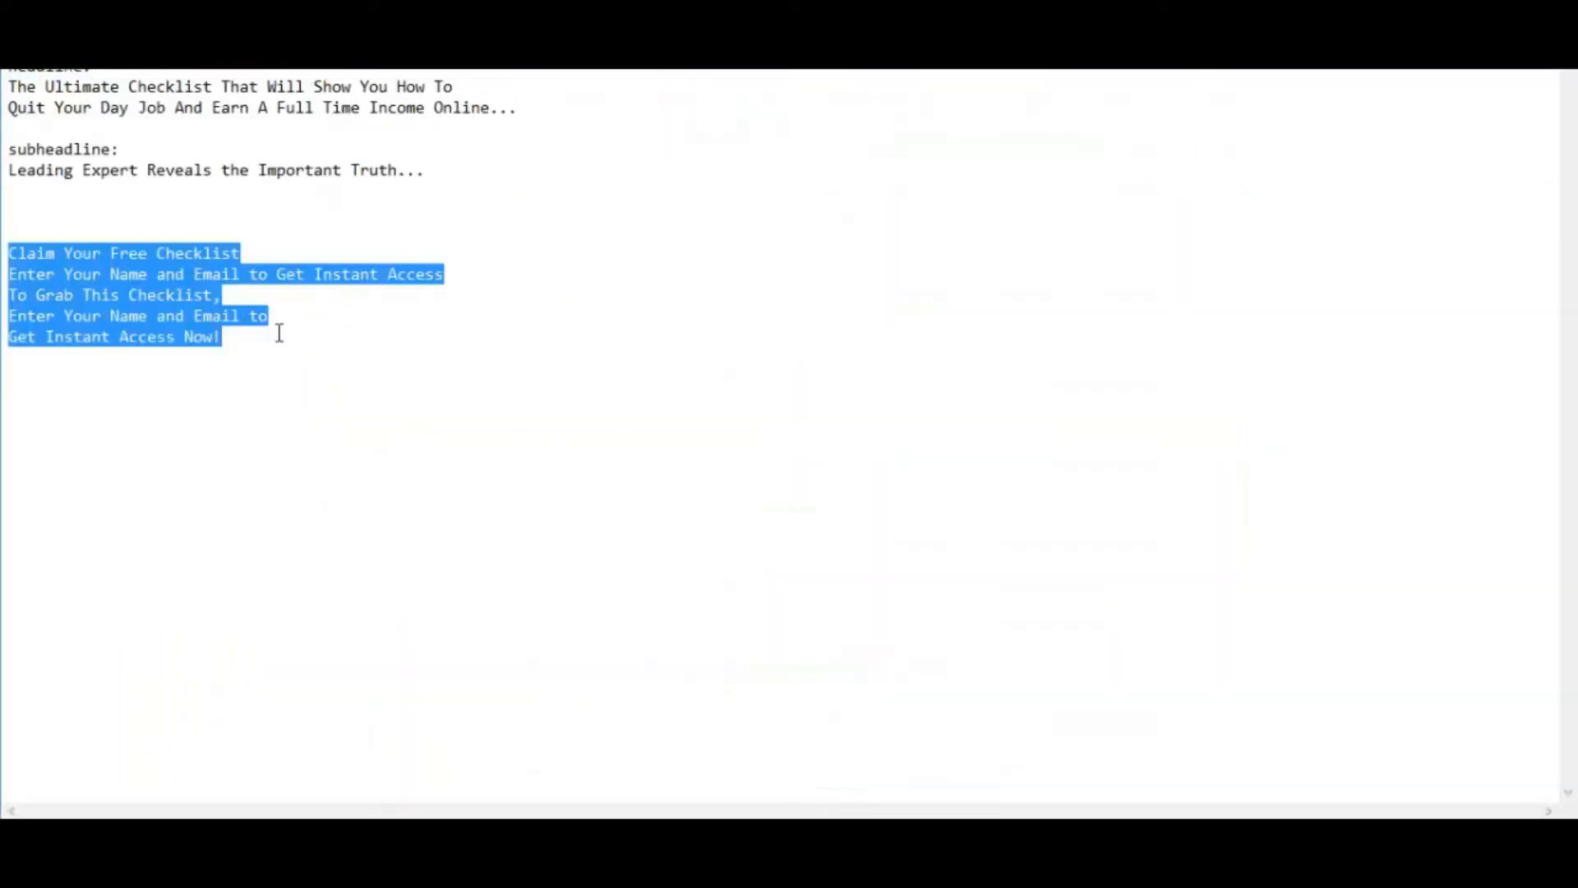
key(alt+Tab)
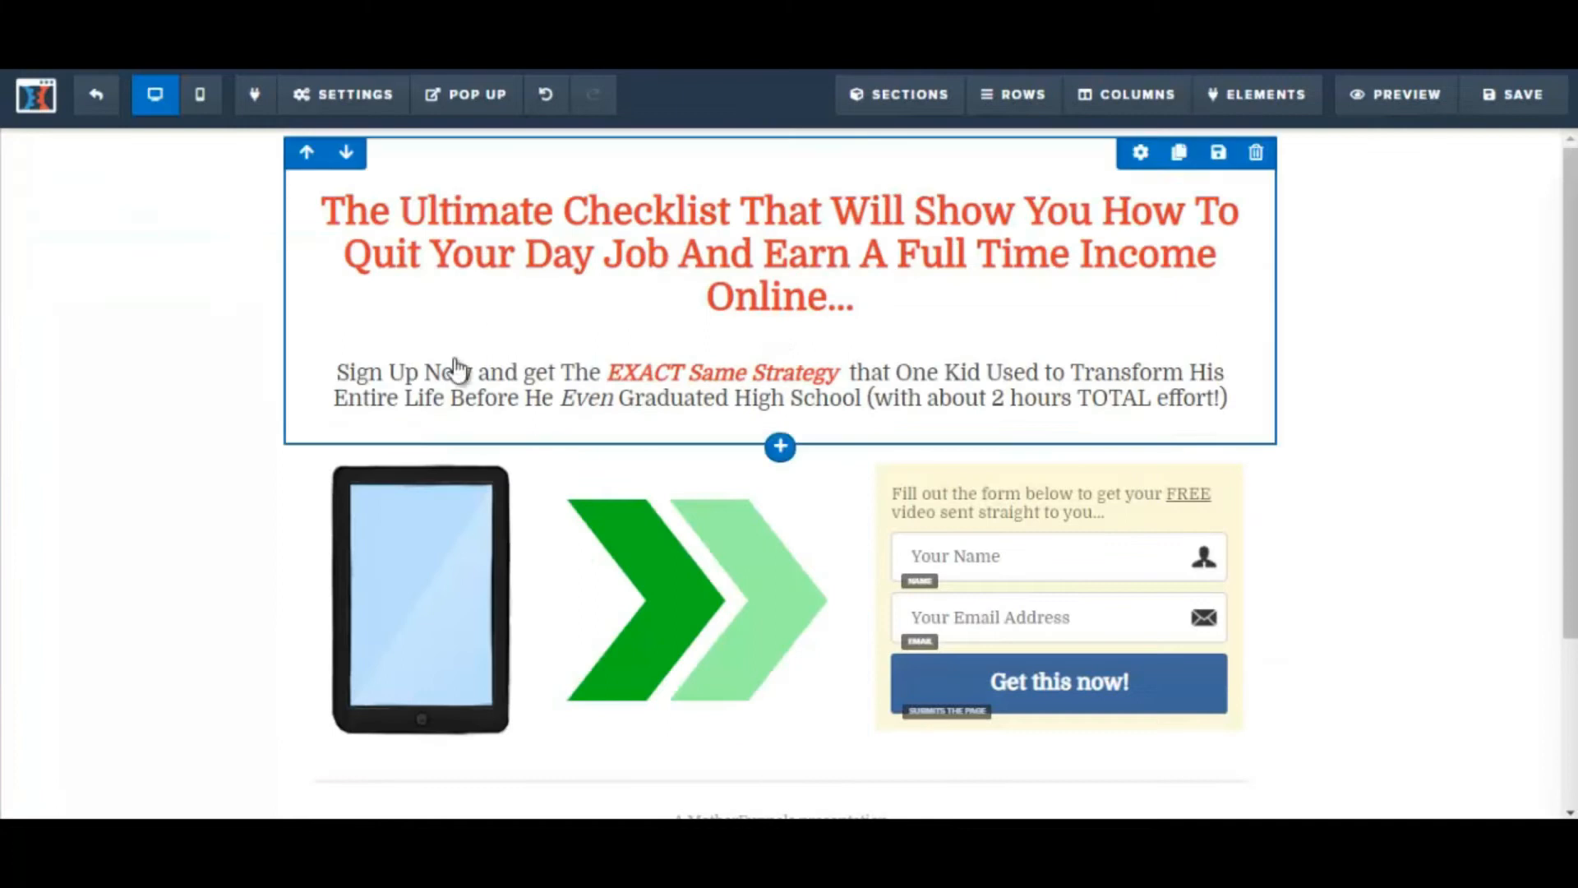
click(340, 375)
drag(338, 375, 1224, 420)
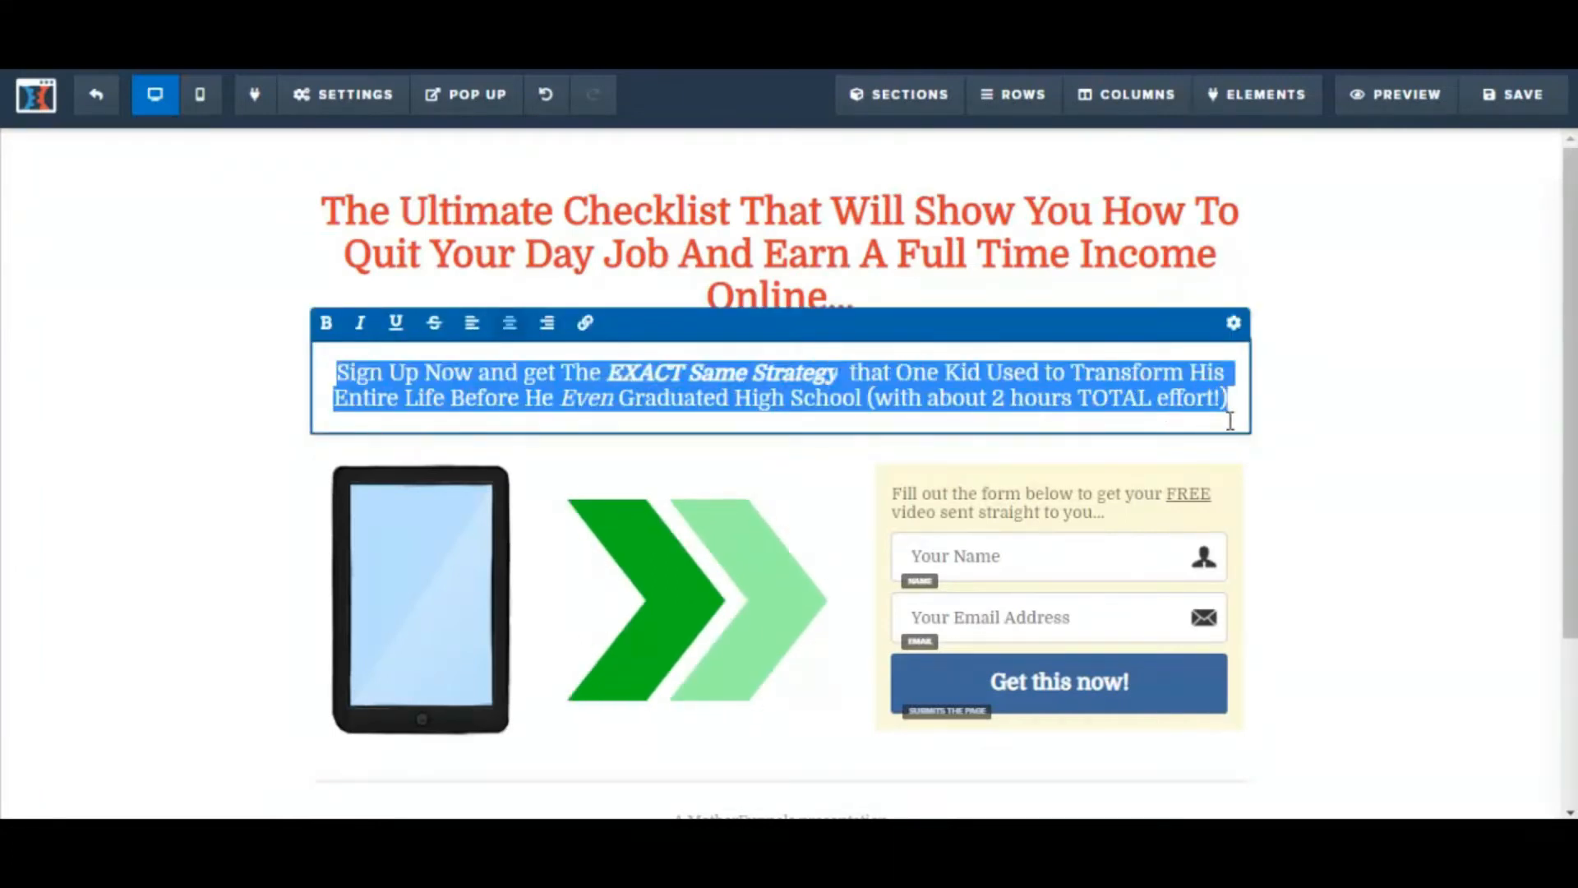
text(Claim Your Free Checklist Enter Your Name and Email to Get Instant Access To Grab This Checklist, Enter Your Name and Email to Get Instant Access Now!)
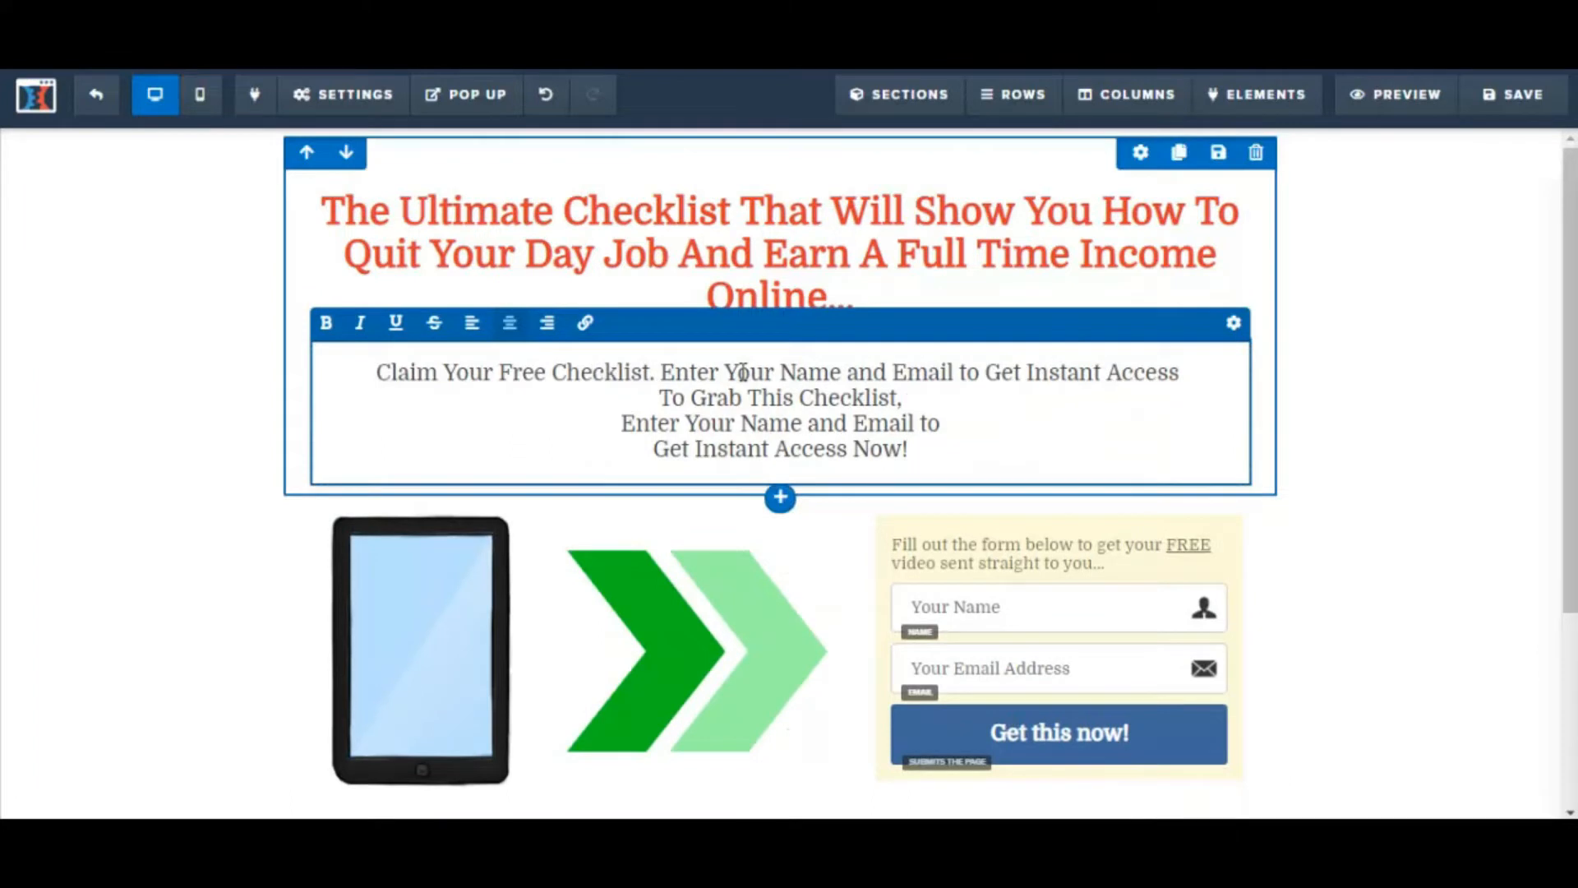
Step: Edit the subheadline to read "Claim Your Free Checklist! Enter Your Name and Email to Get Instant Access To Grab This Checklist..."
key(BackSpace)
key(BackSpace)
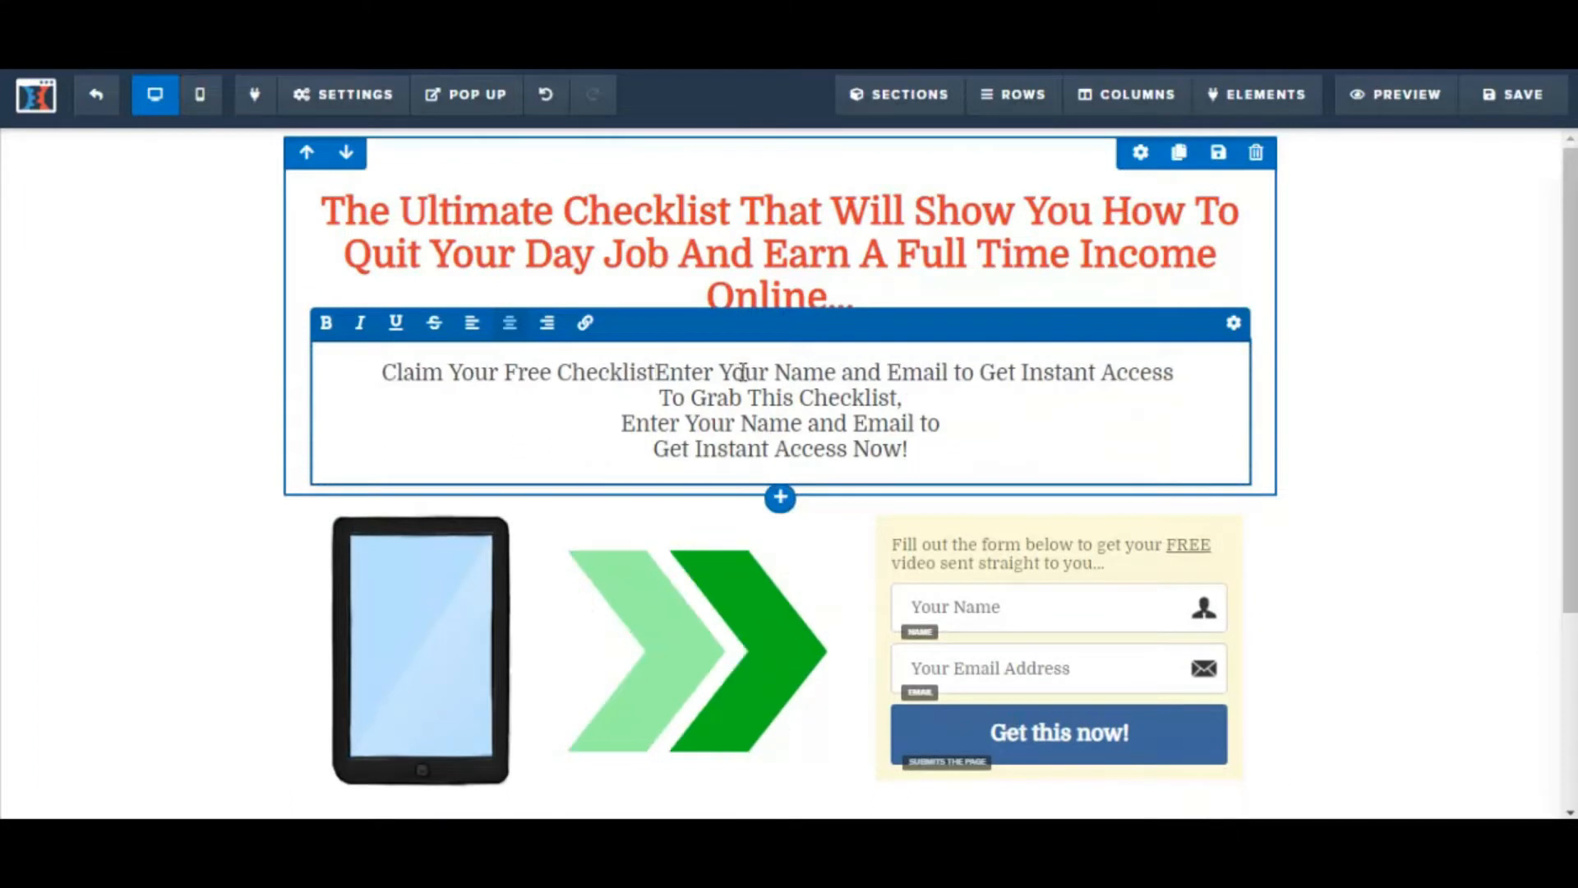
text(!)
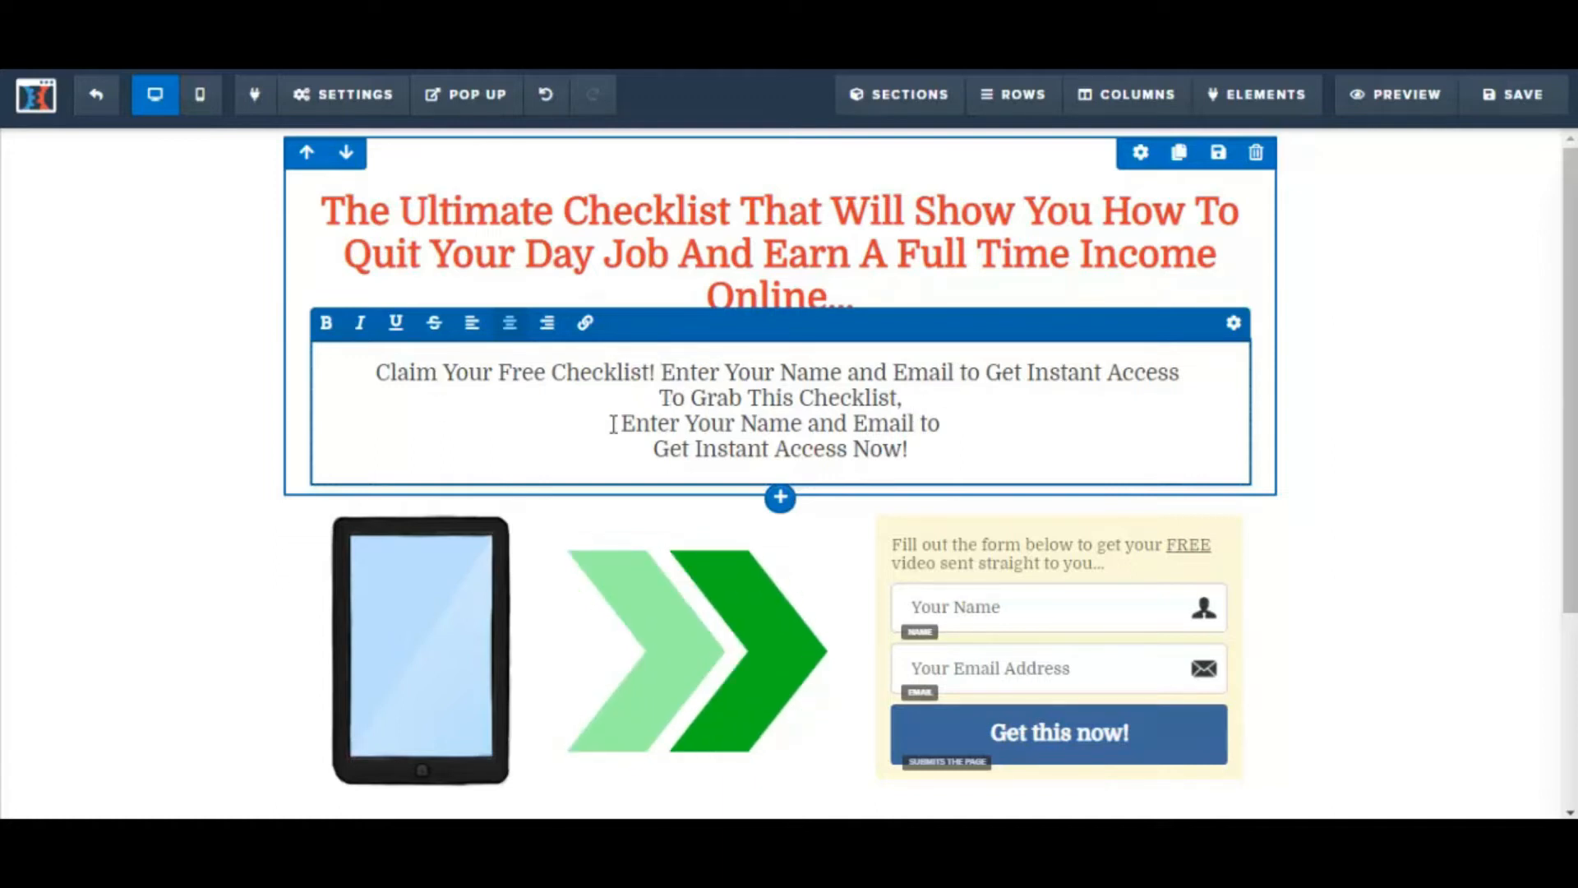
drag(618, 423, 934, 454)
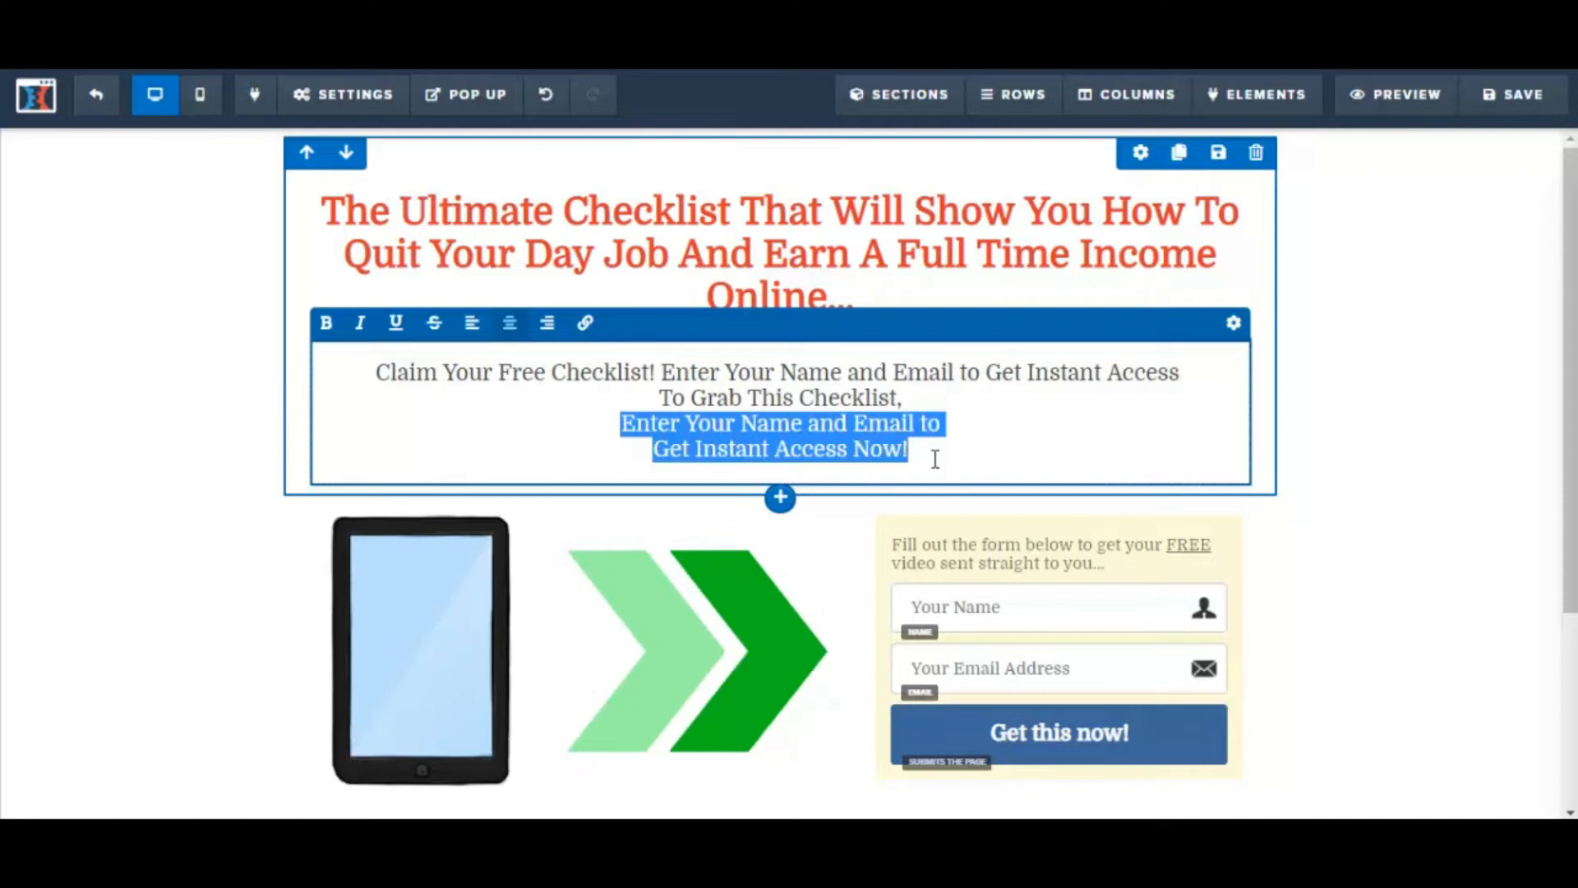
key(BackSpace)
key(BackSpace)
text(...)
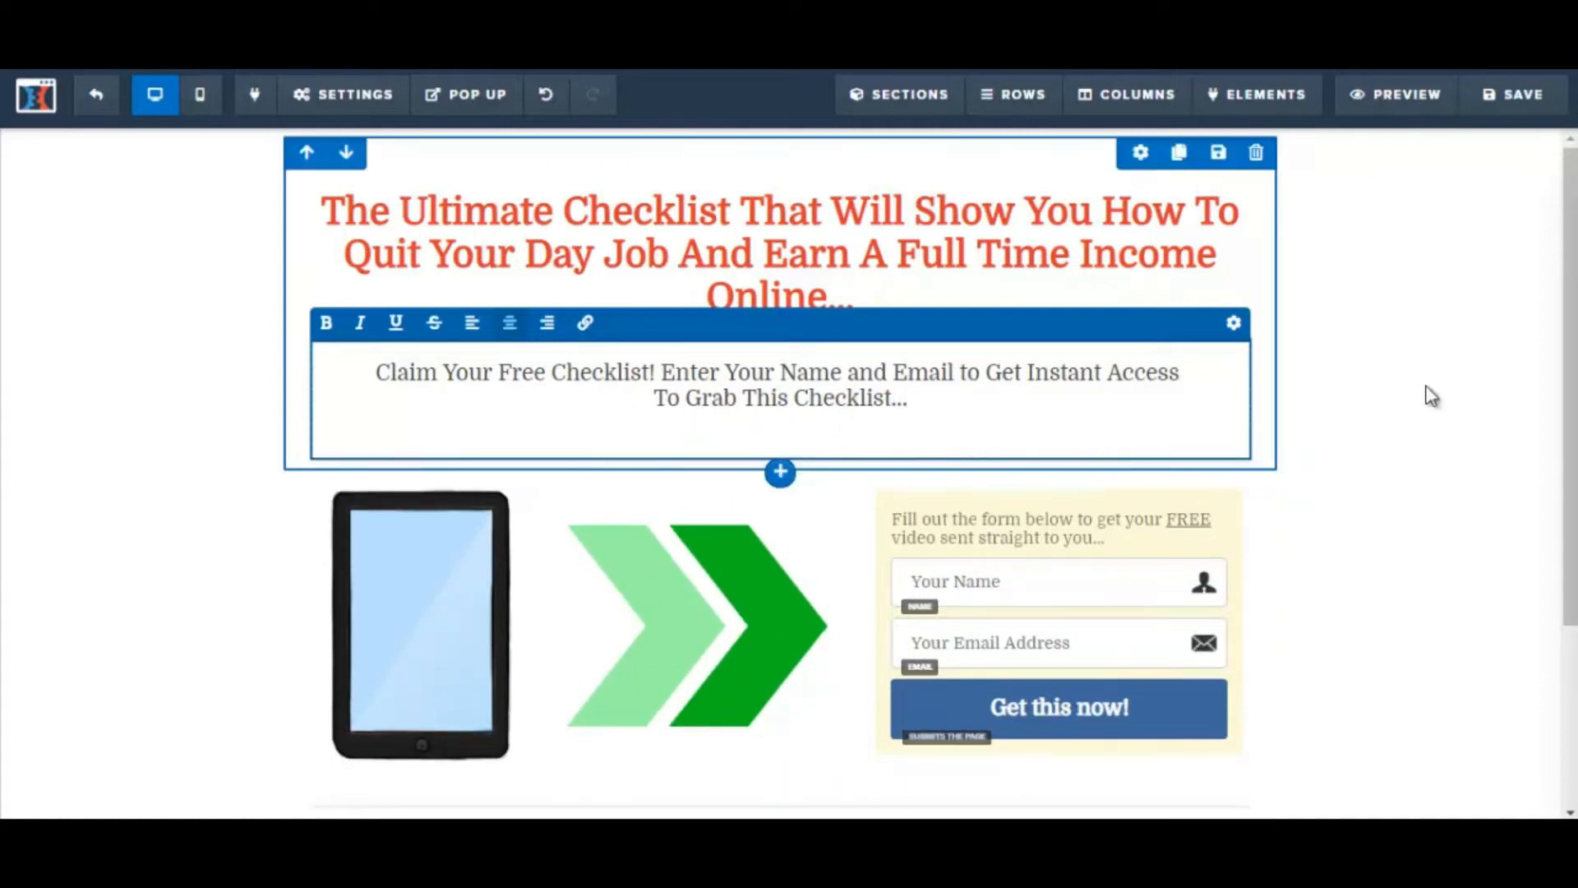
click(1289, 341)
Step: Make the whole "Claim Your Free Checklist!" subheadline bold and set its font size to 28
click(386, 376)
drag(378, 374, 942, 398)
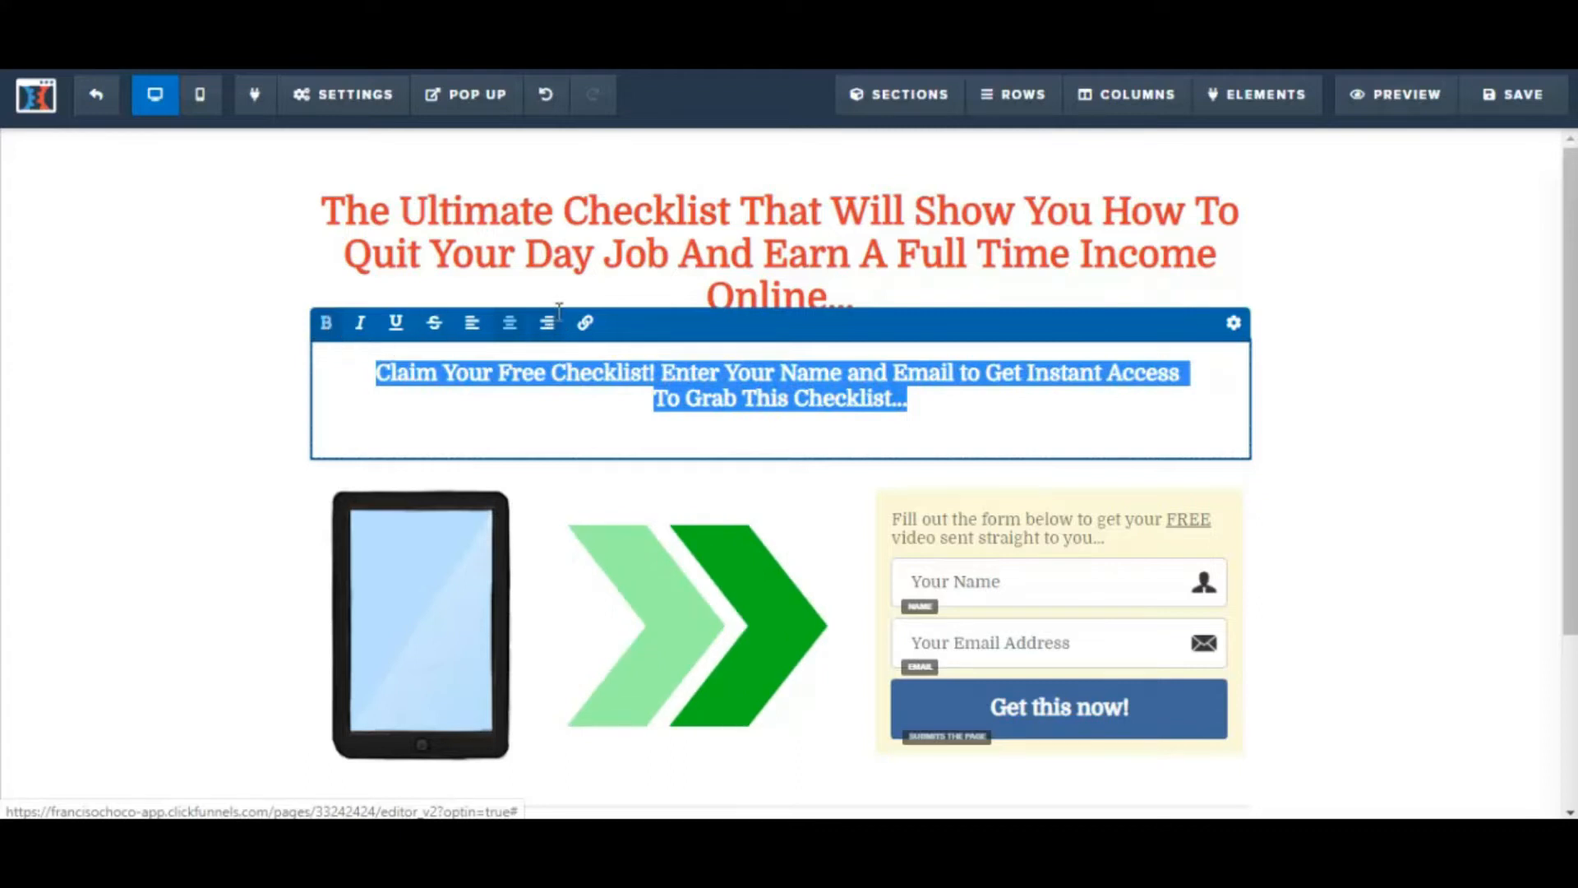
click(1238, 330)
drag(1354, 361, 1374, 369)
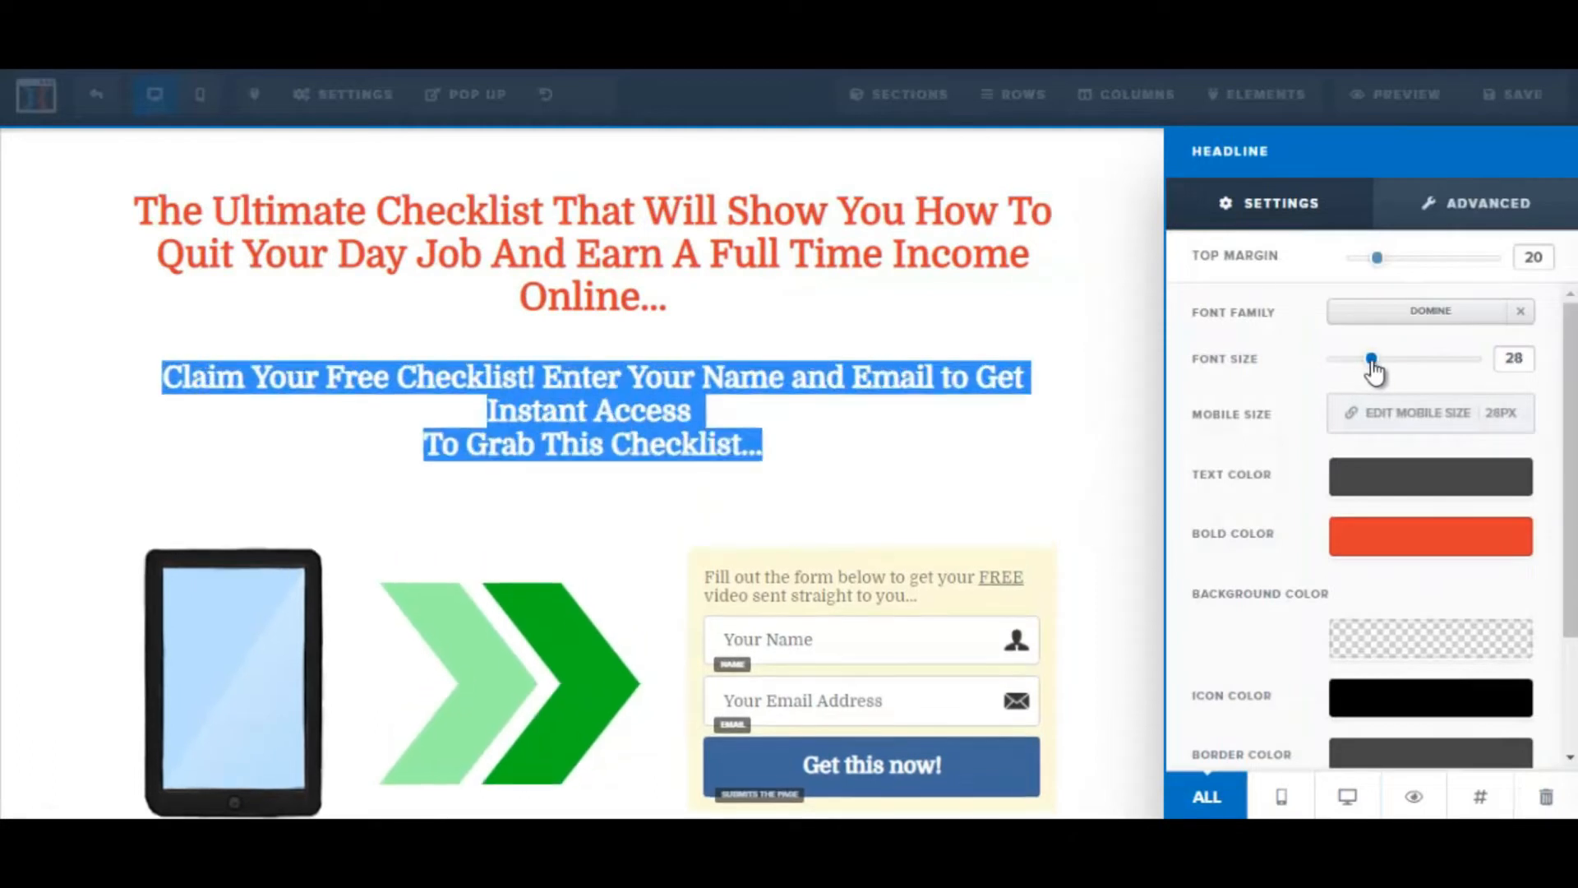
click(909, 329)
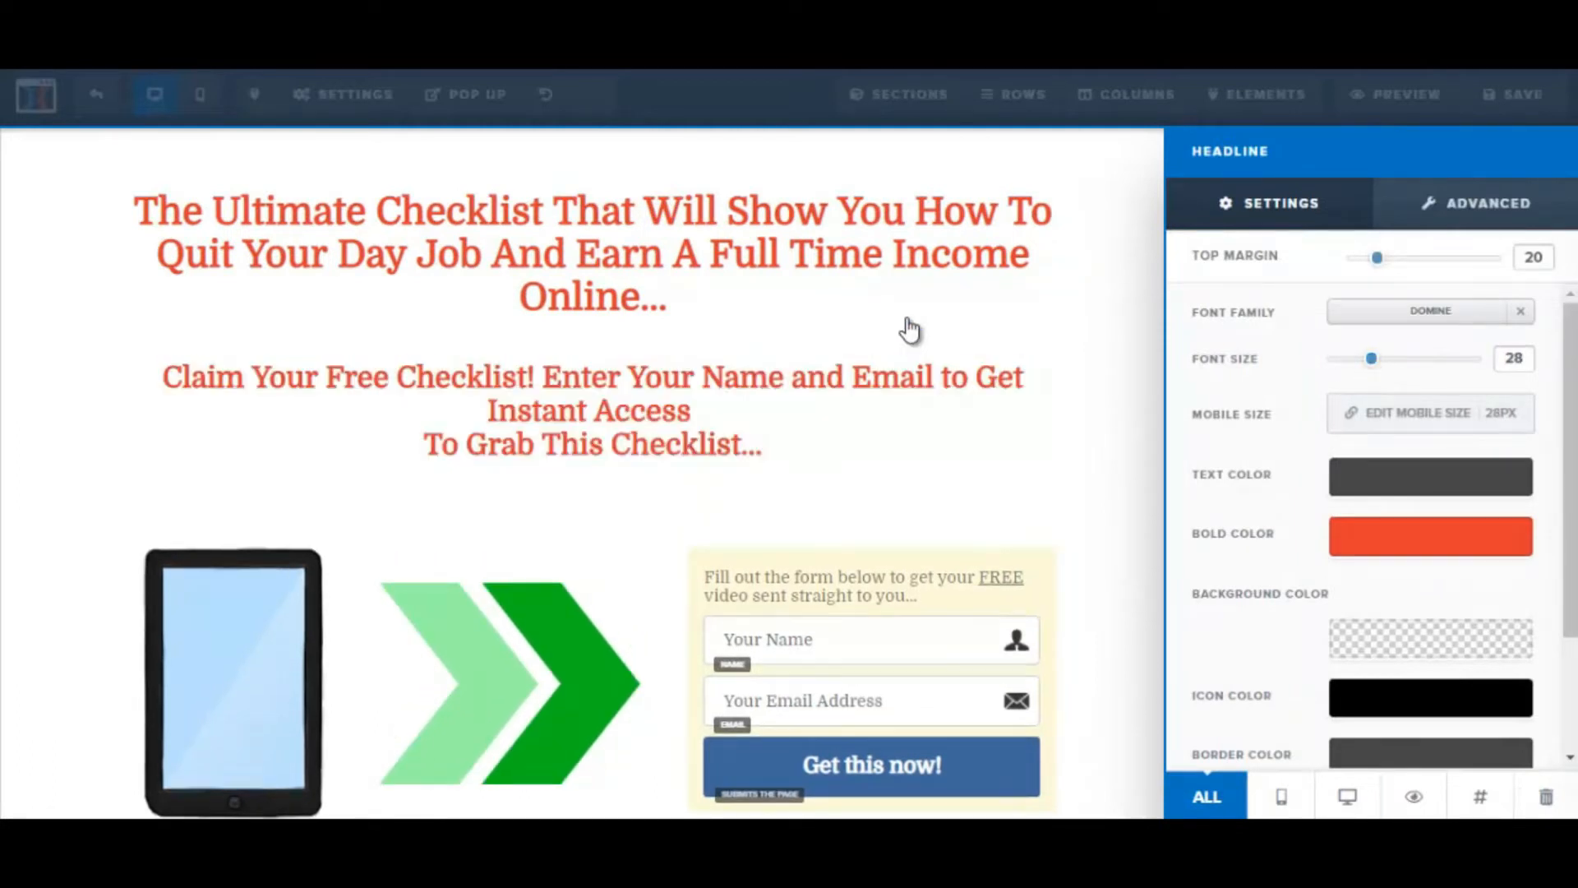
Step: Change the subheadline's bold color to the dark gray conversion color and save the page
click(654, 386)
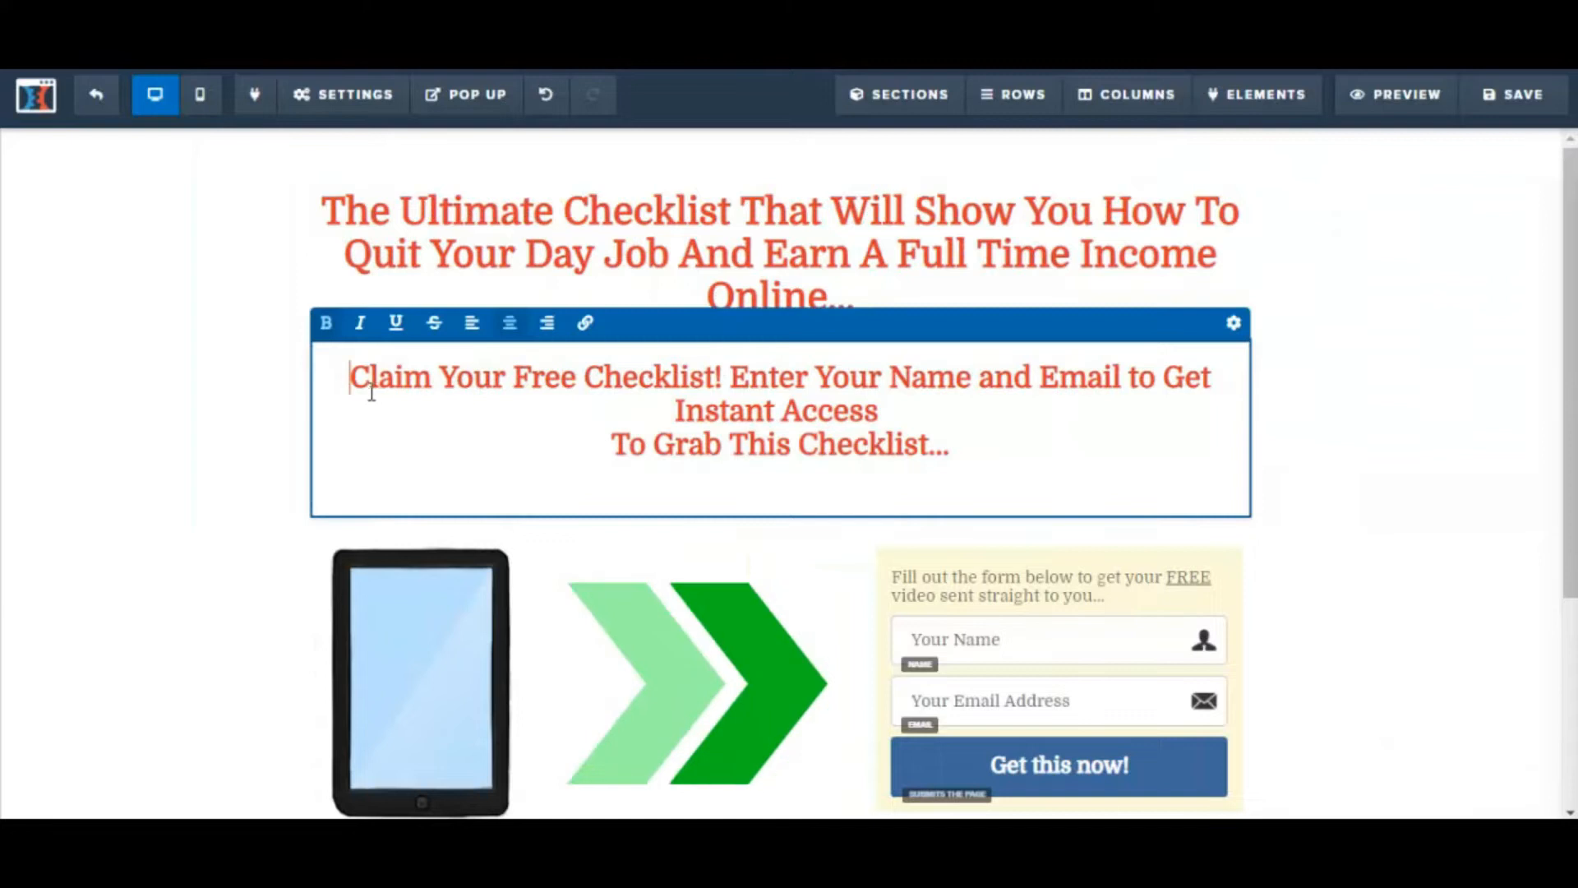
drag(351, 378, 562, 378)
drag(922, 403, 976, 438)
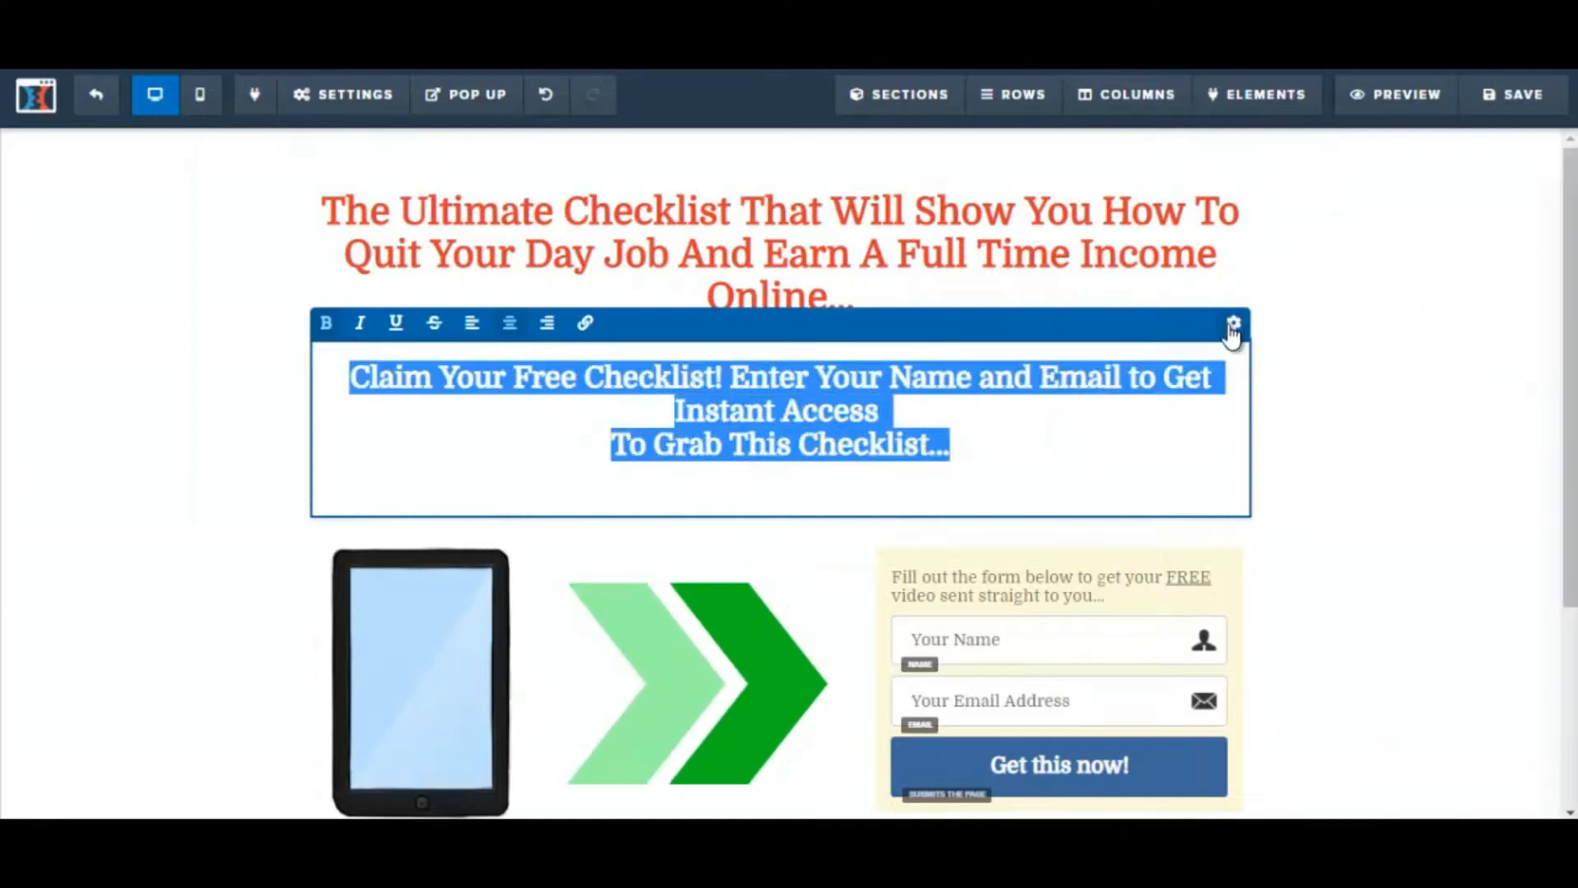
click(1233, 324)
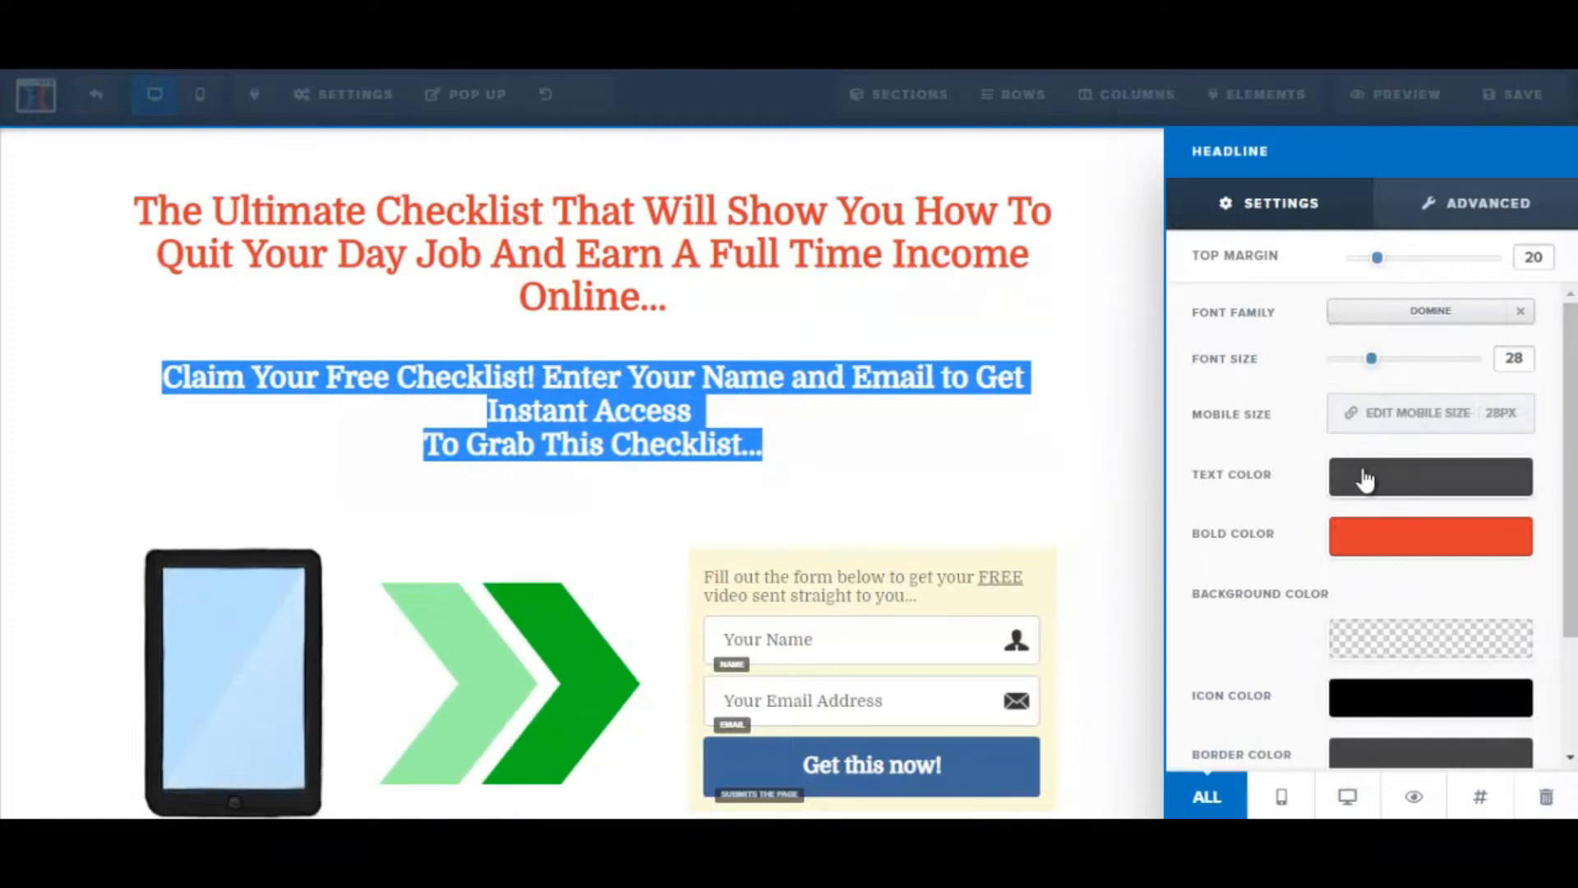
click(1356, 552)
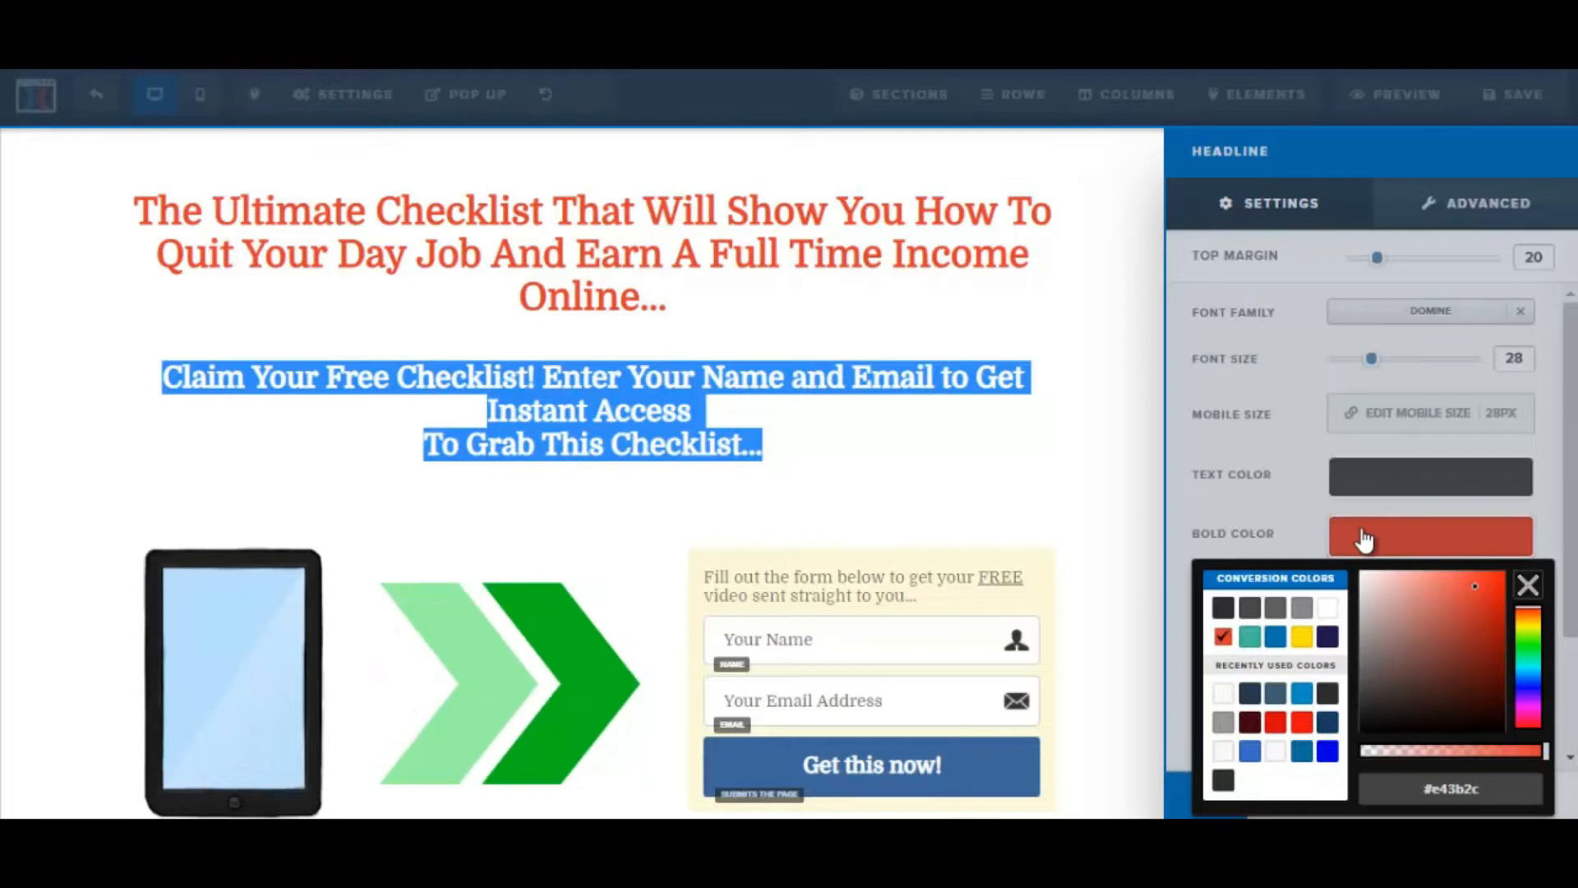
click(1228, 607)
click(945, 479)
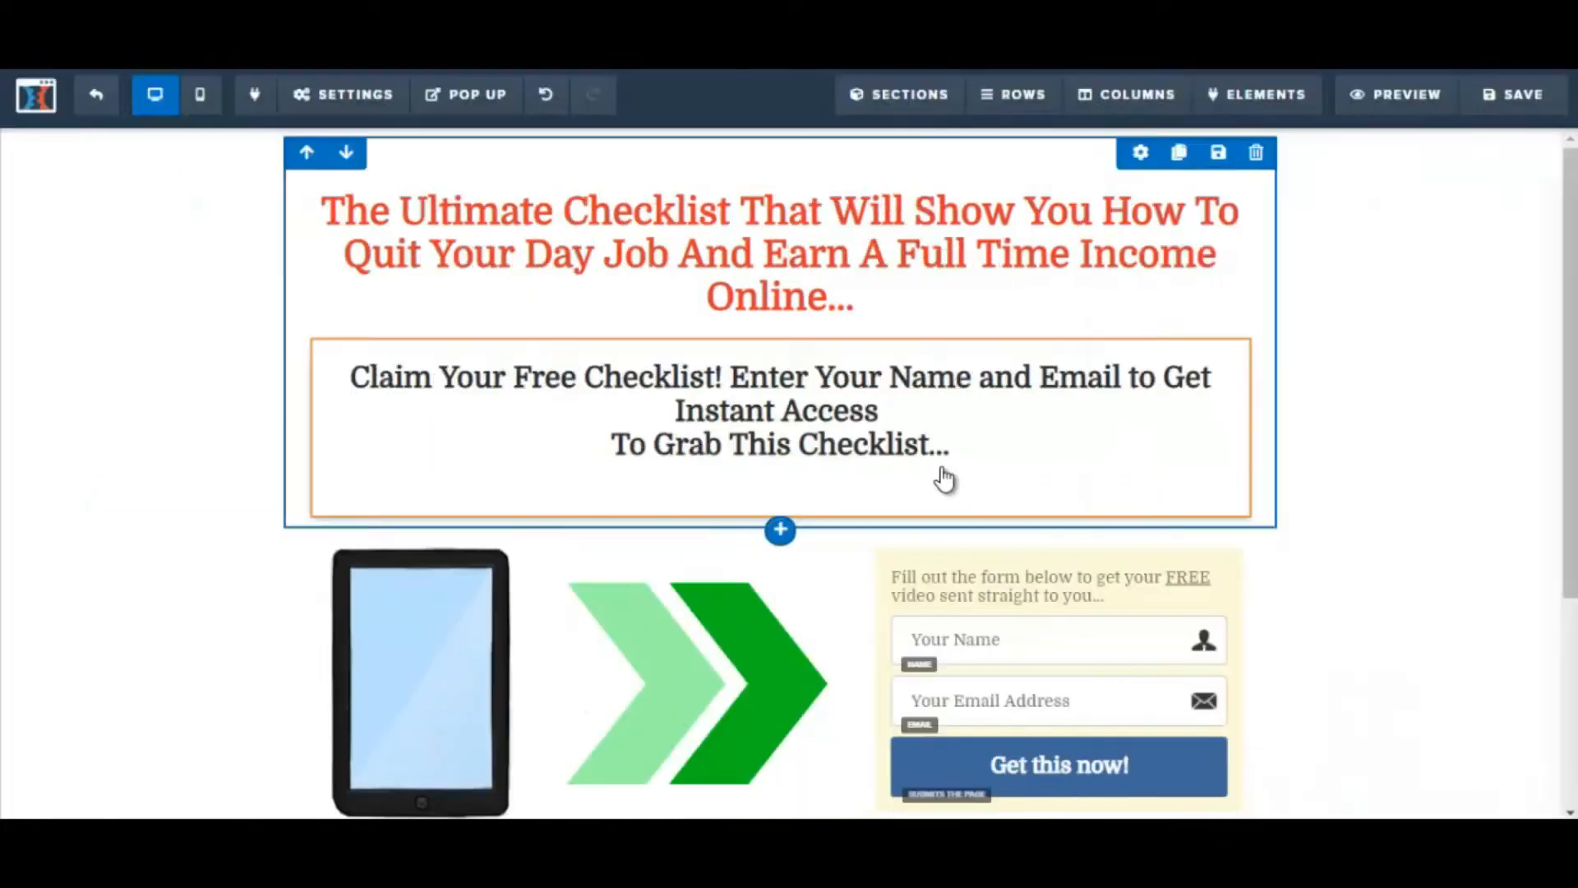
mouse_move(1570, 279)
mouse_down()
mouse_move(1570, 296)
mouse_move(1571, 277)
mouse_up()
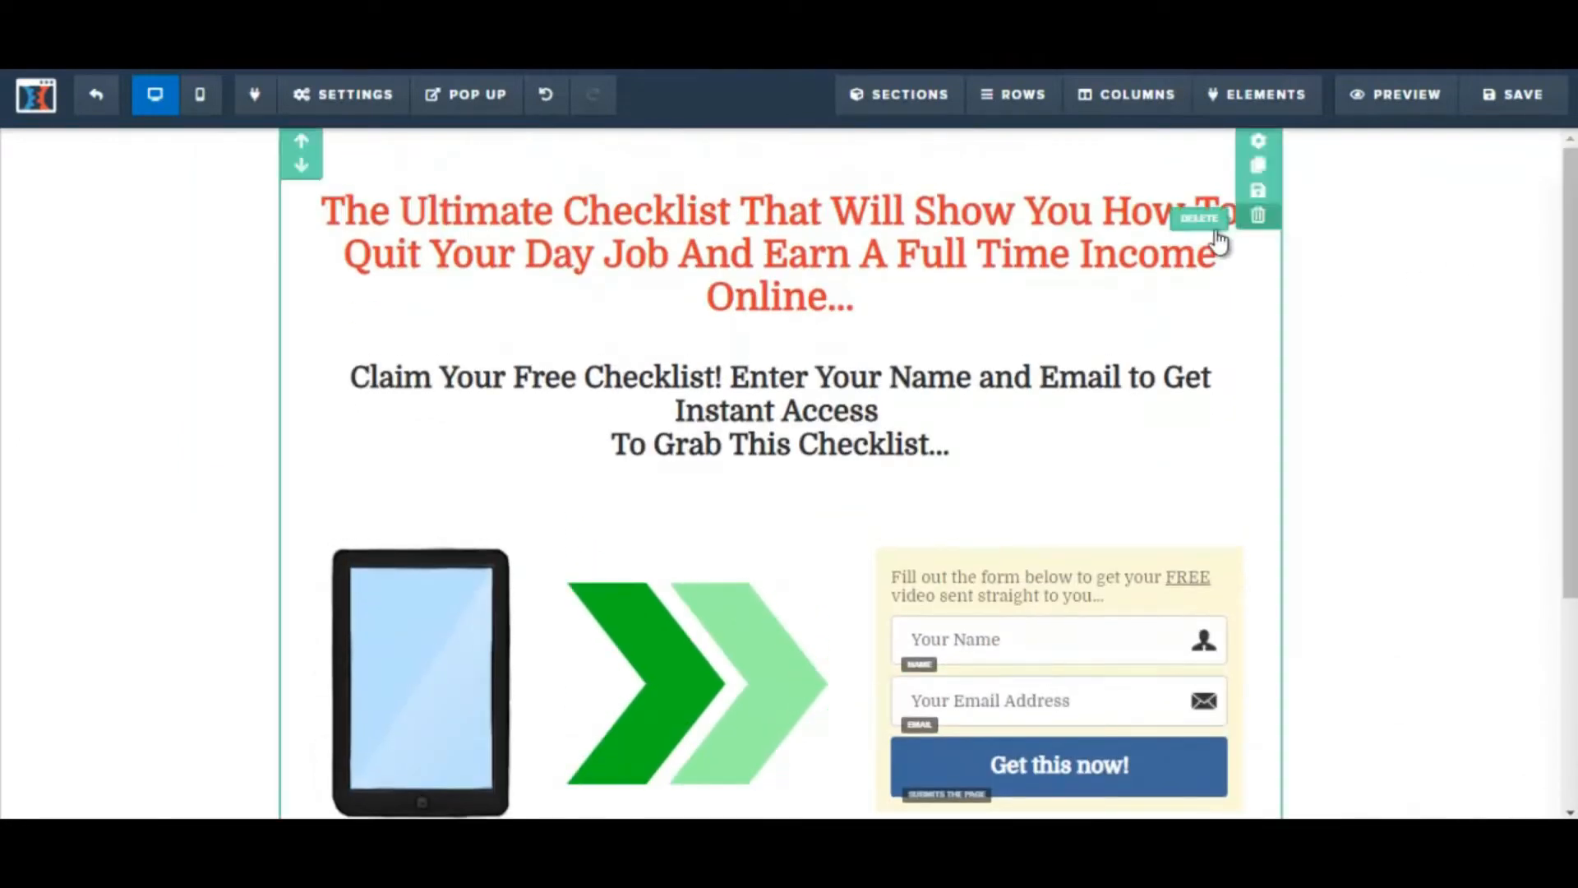
click(1525, 103)
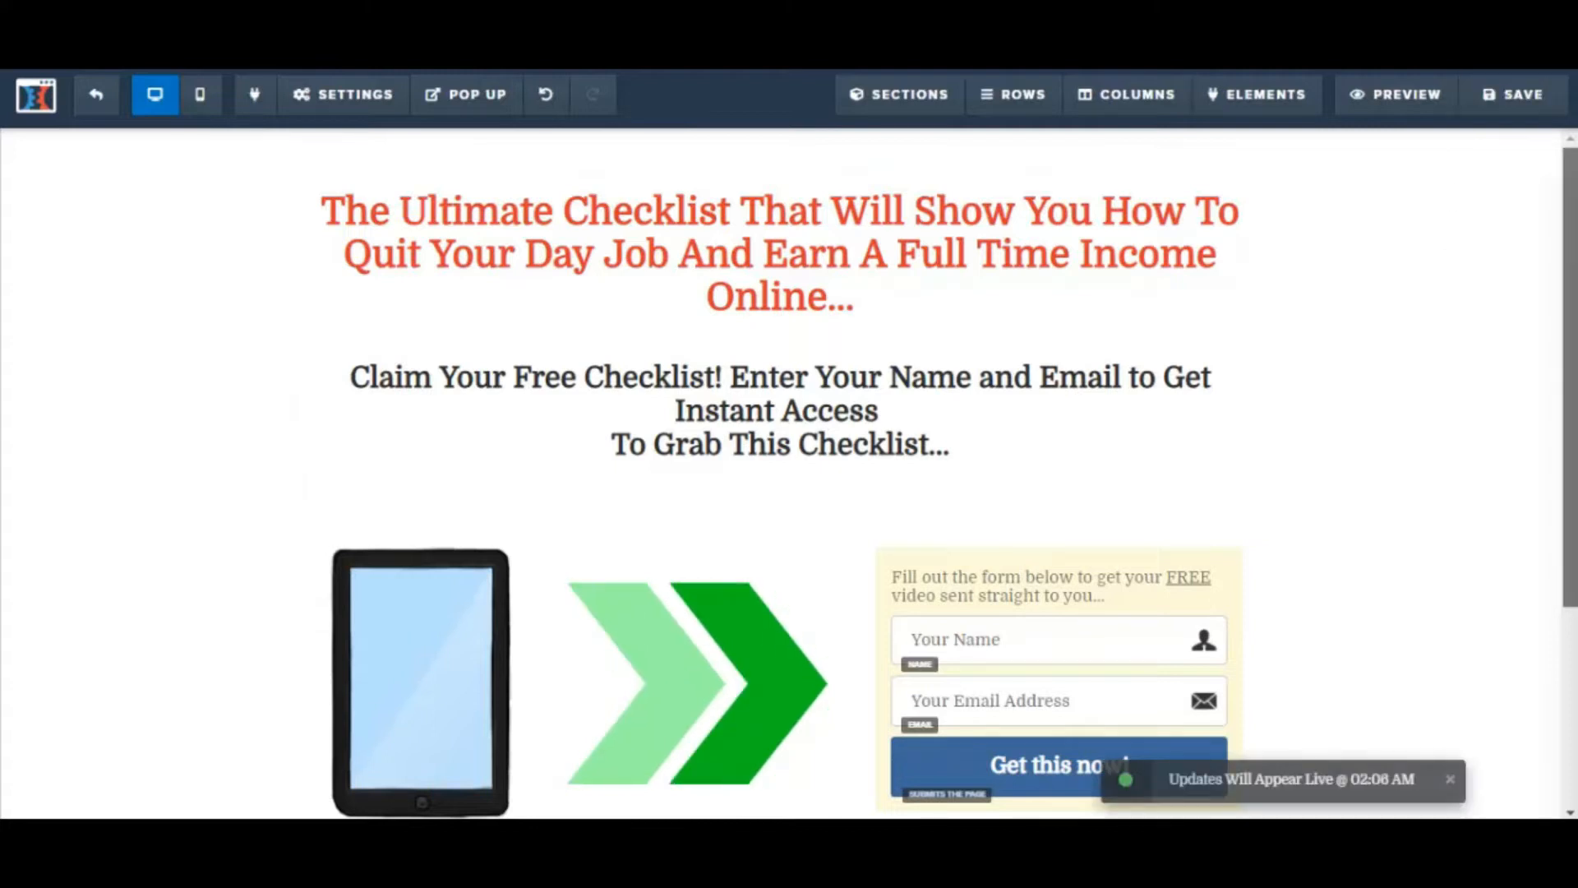
Step: Replace the word "video" with "checklist" in the text above the opt-in form's name field
scroll(1110, 299, down, 2)
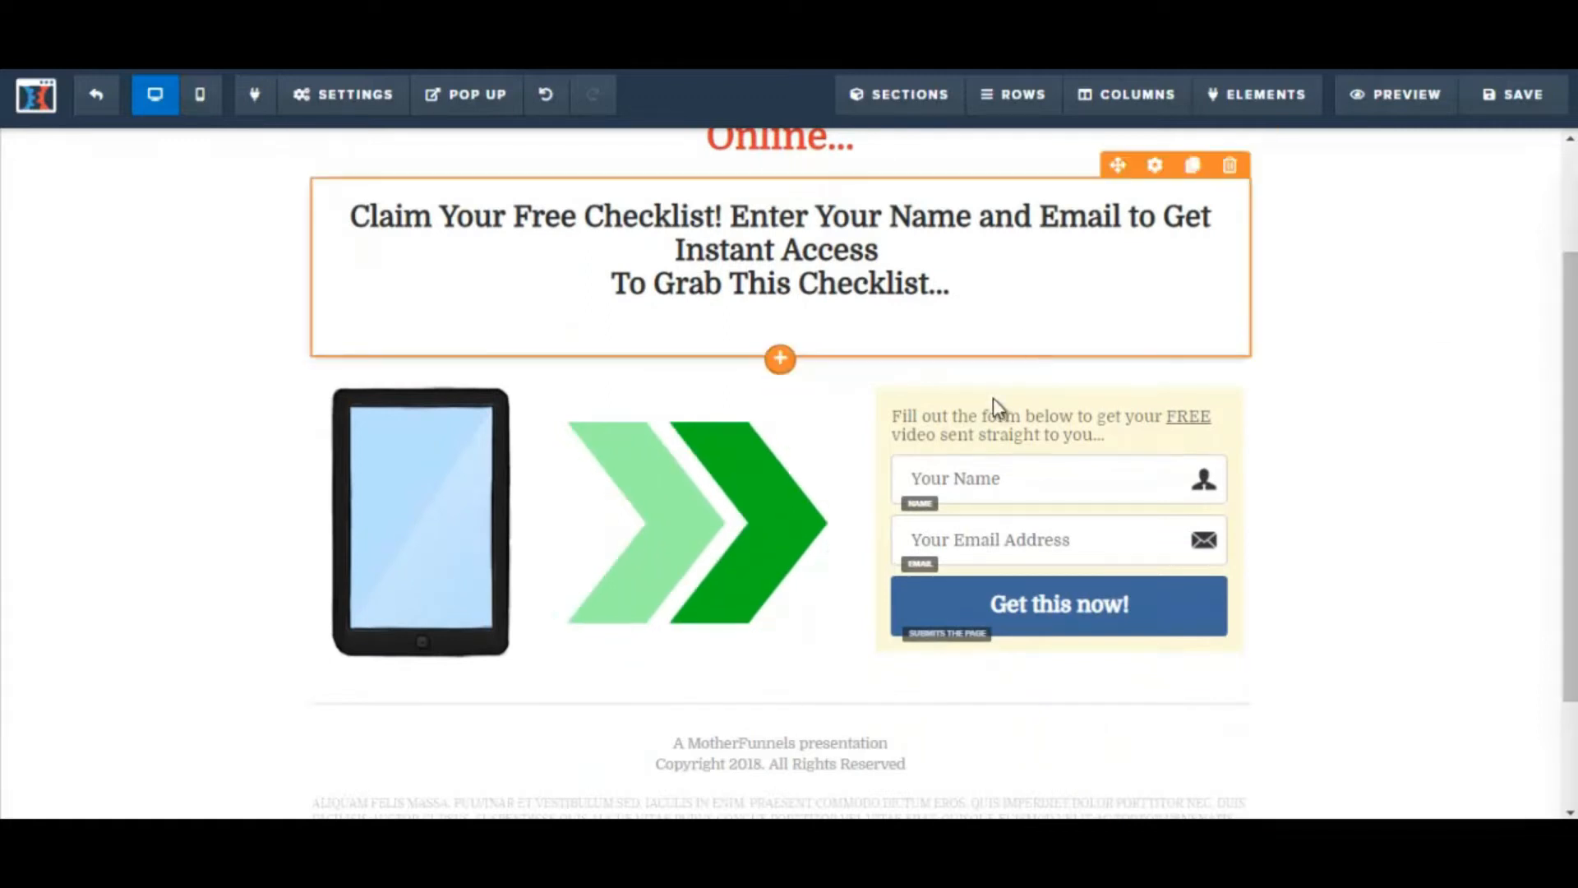
click(937, 438)
double_click(937, 438)
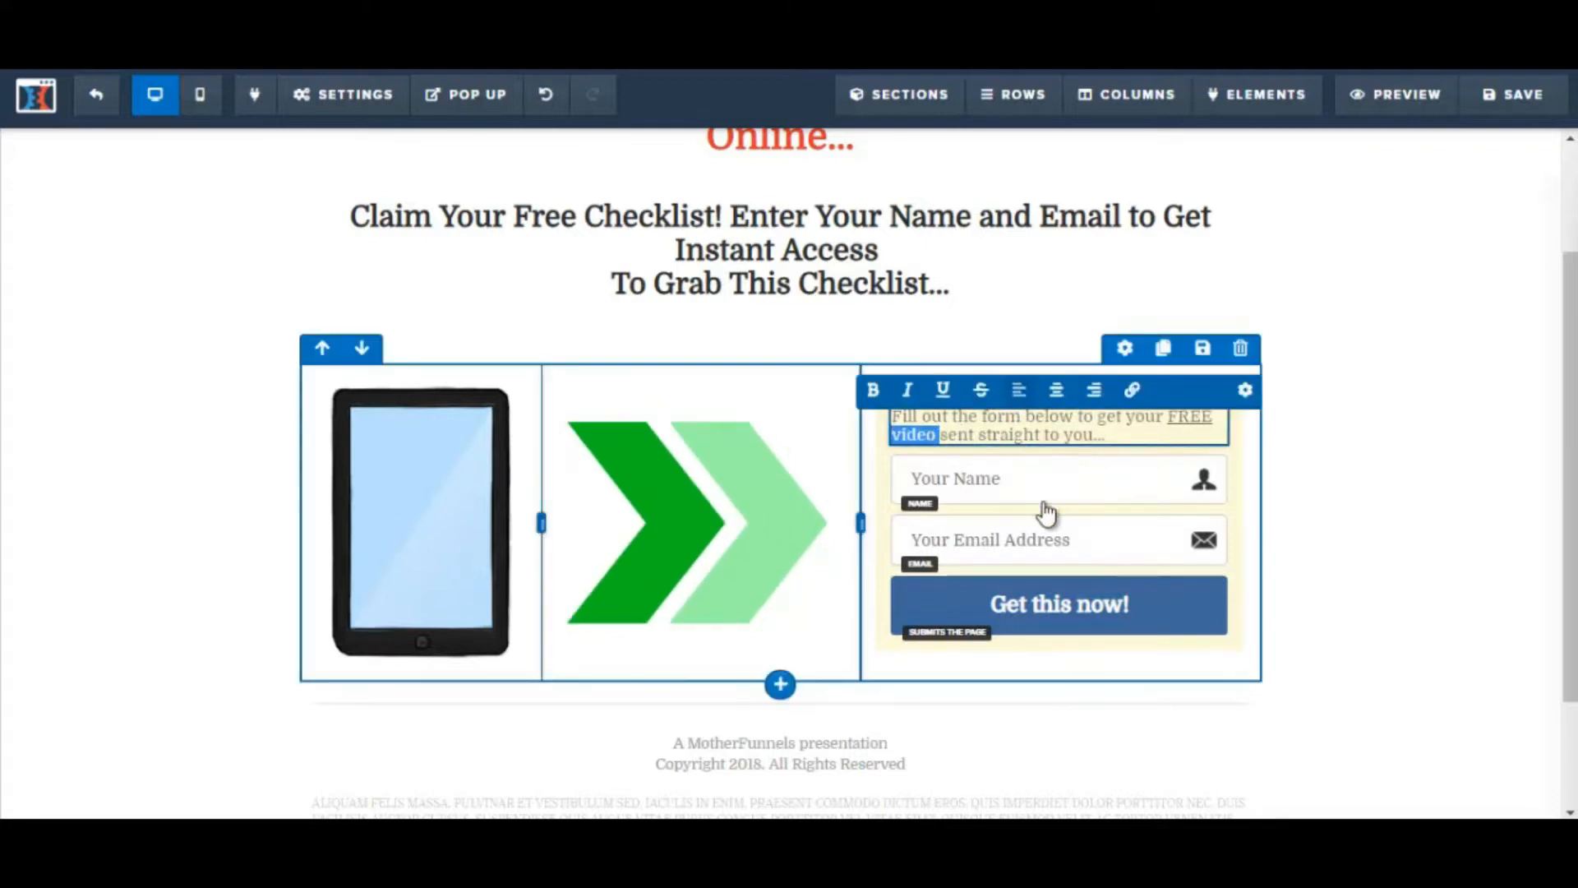
text(checklist)
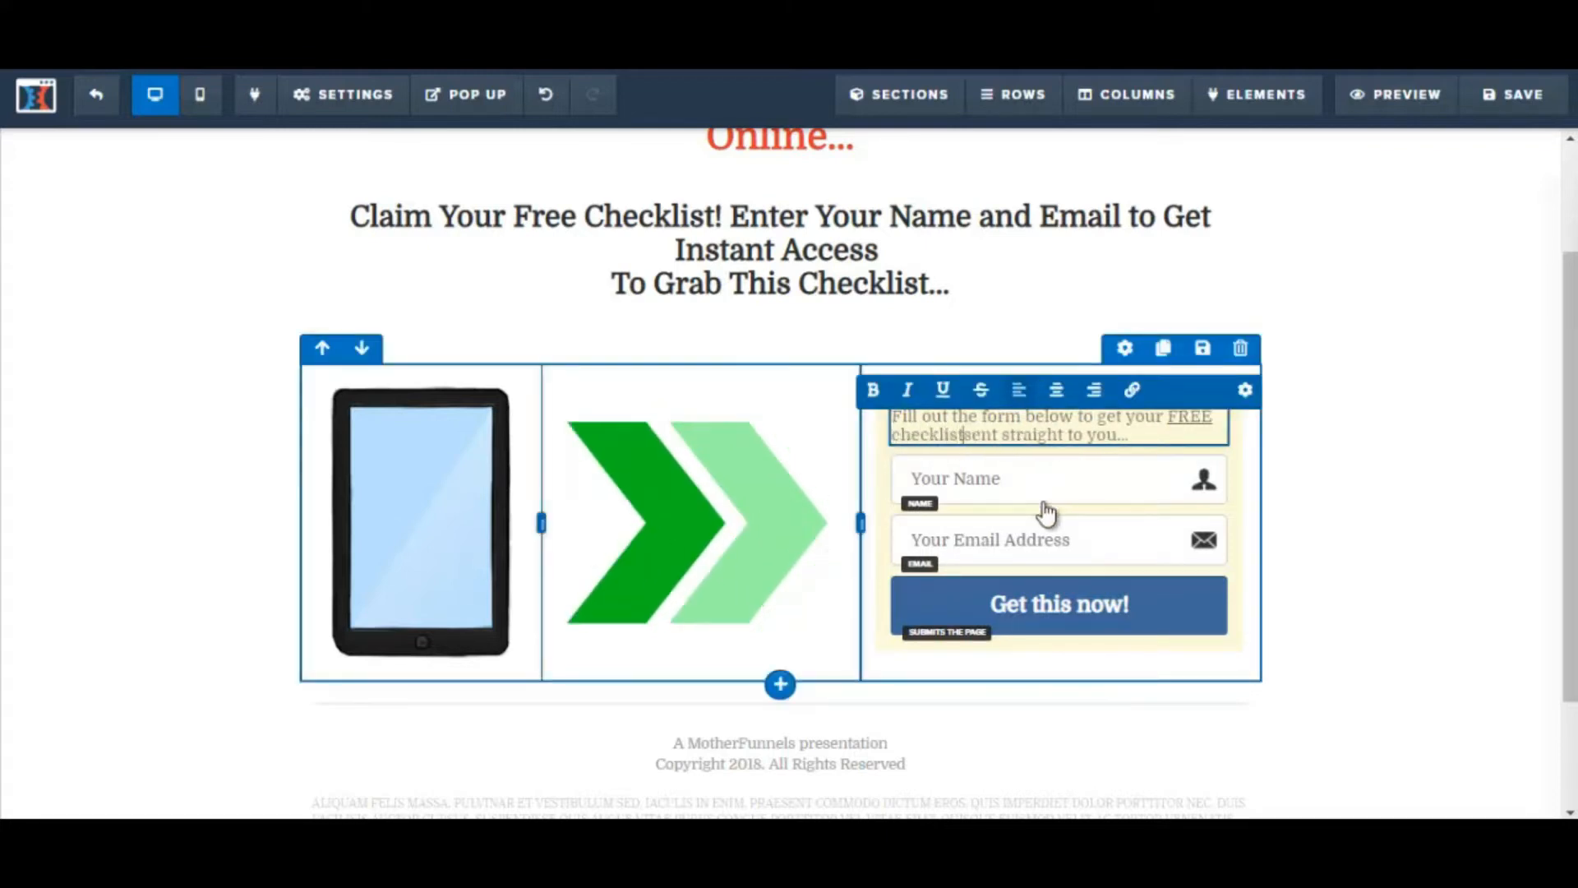
click(1363, 505)
Step: Open the image picker for the tablet picture and browse the Pixabay search results for "checklist"
scroll(1340, 446, up, 2)
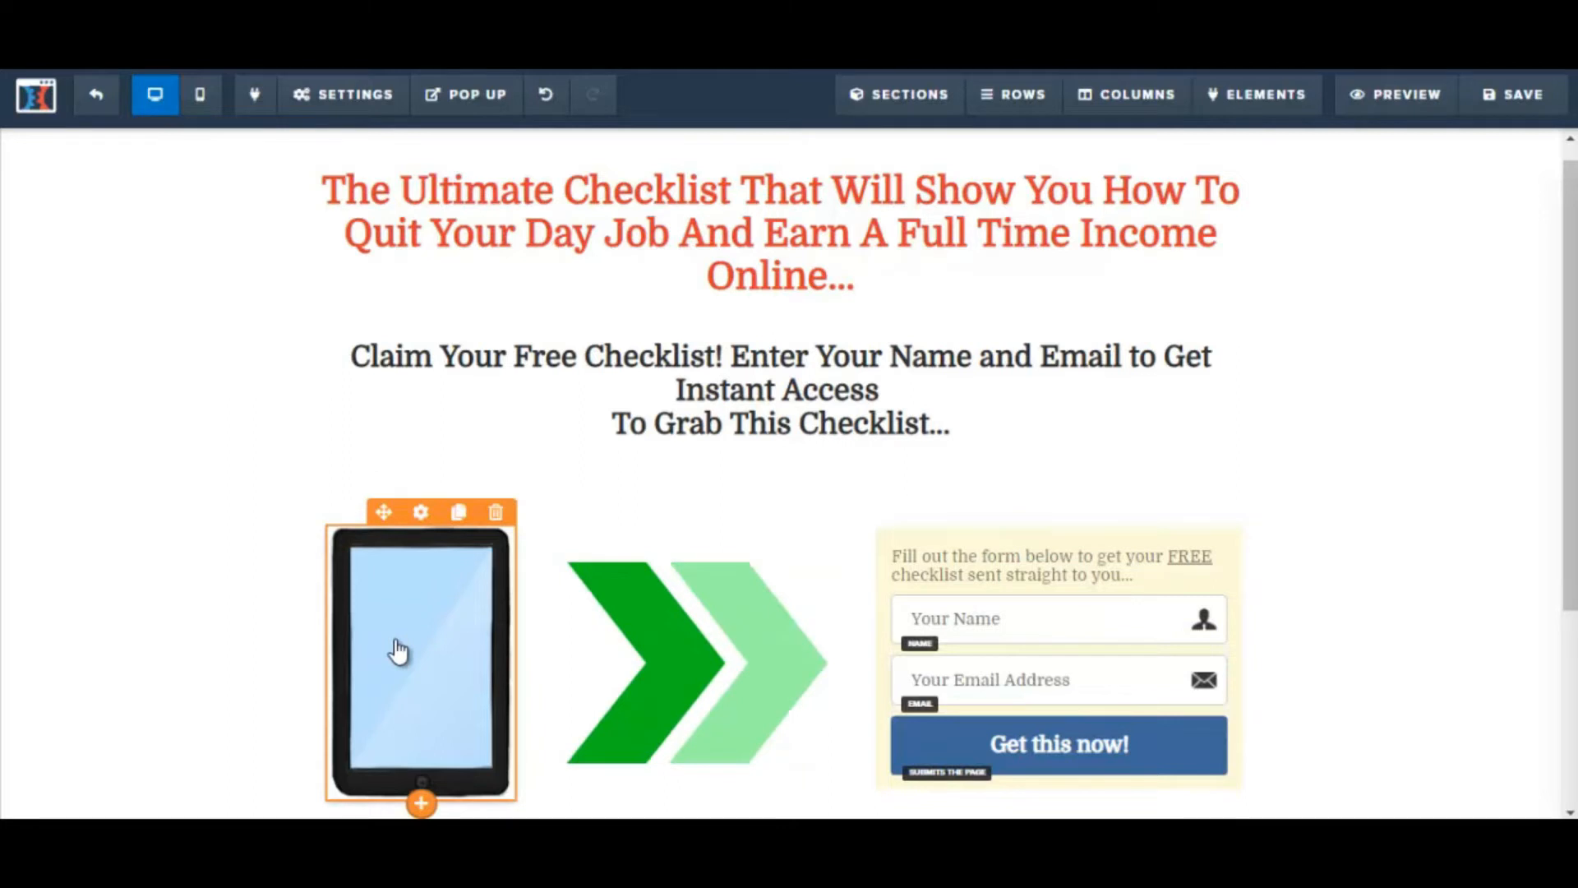
click(422, 598)
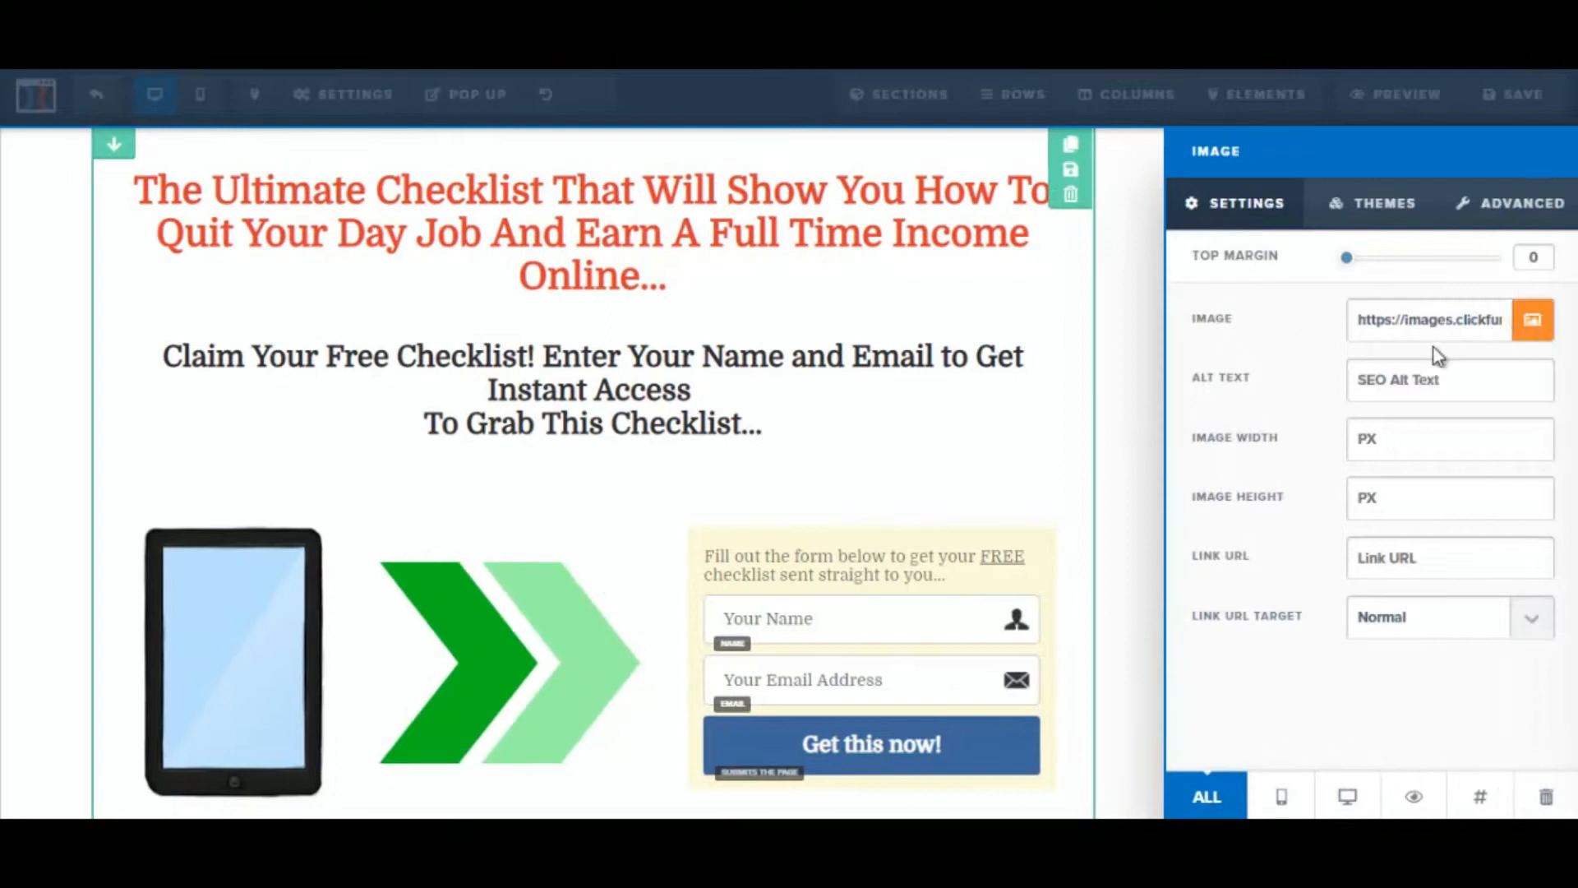
click(1534, 322)
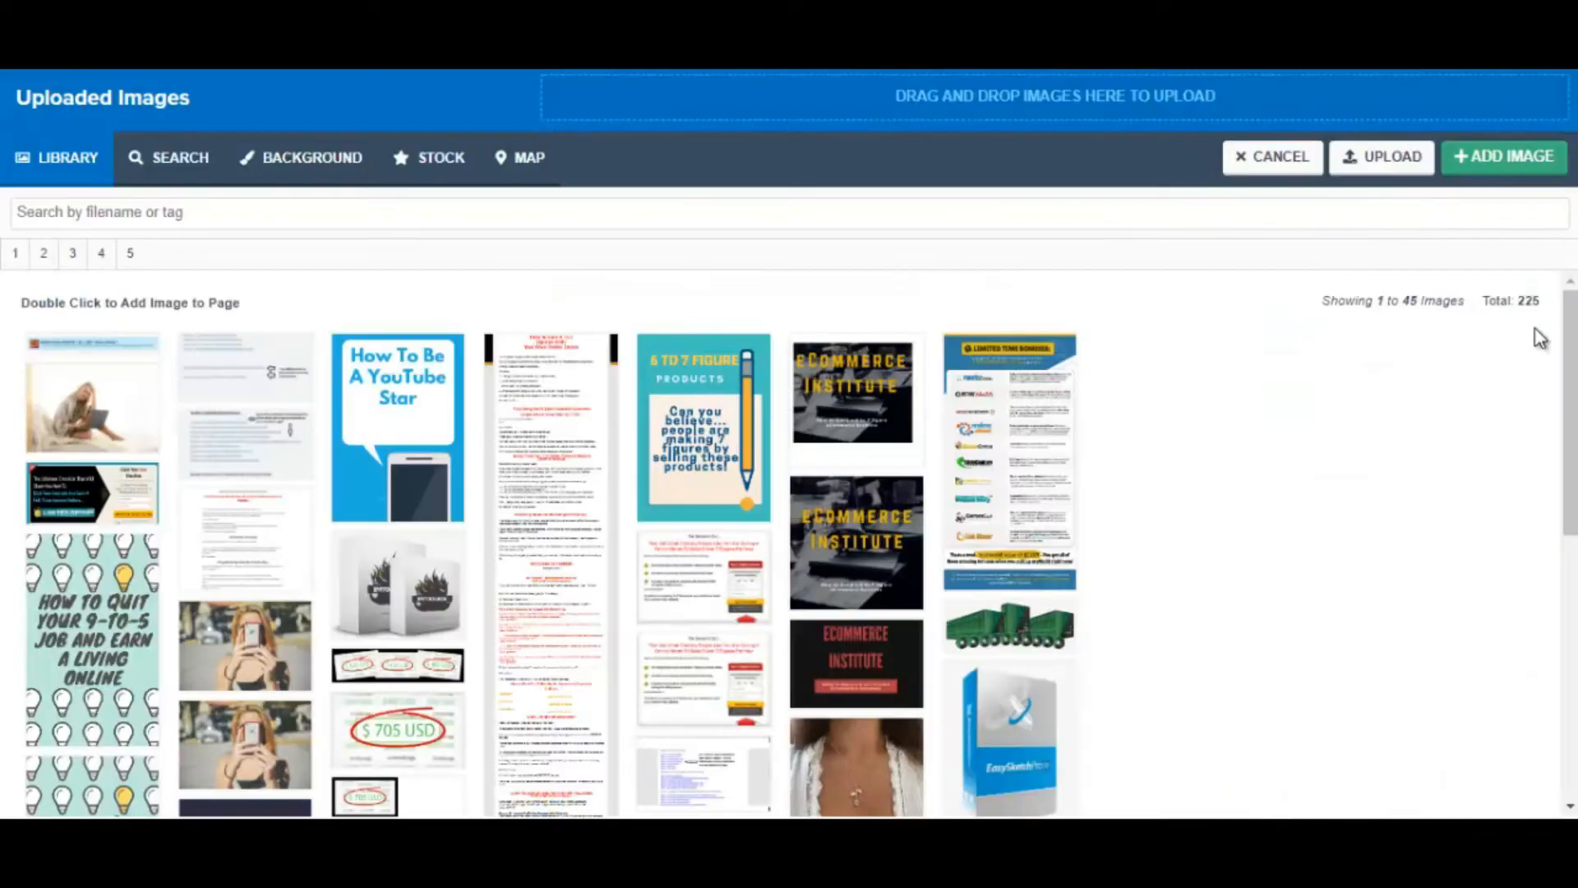
click(431, 517)
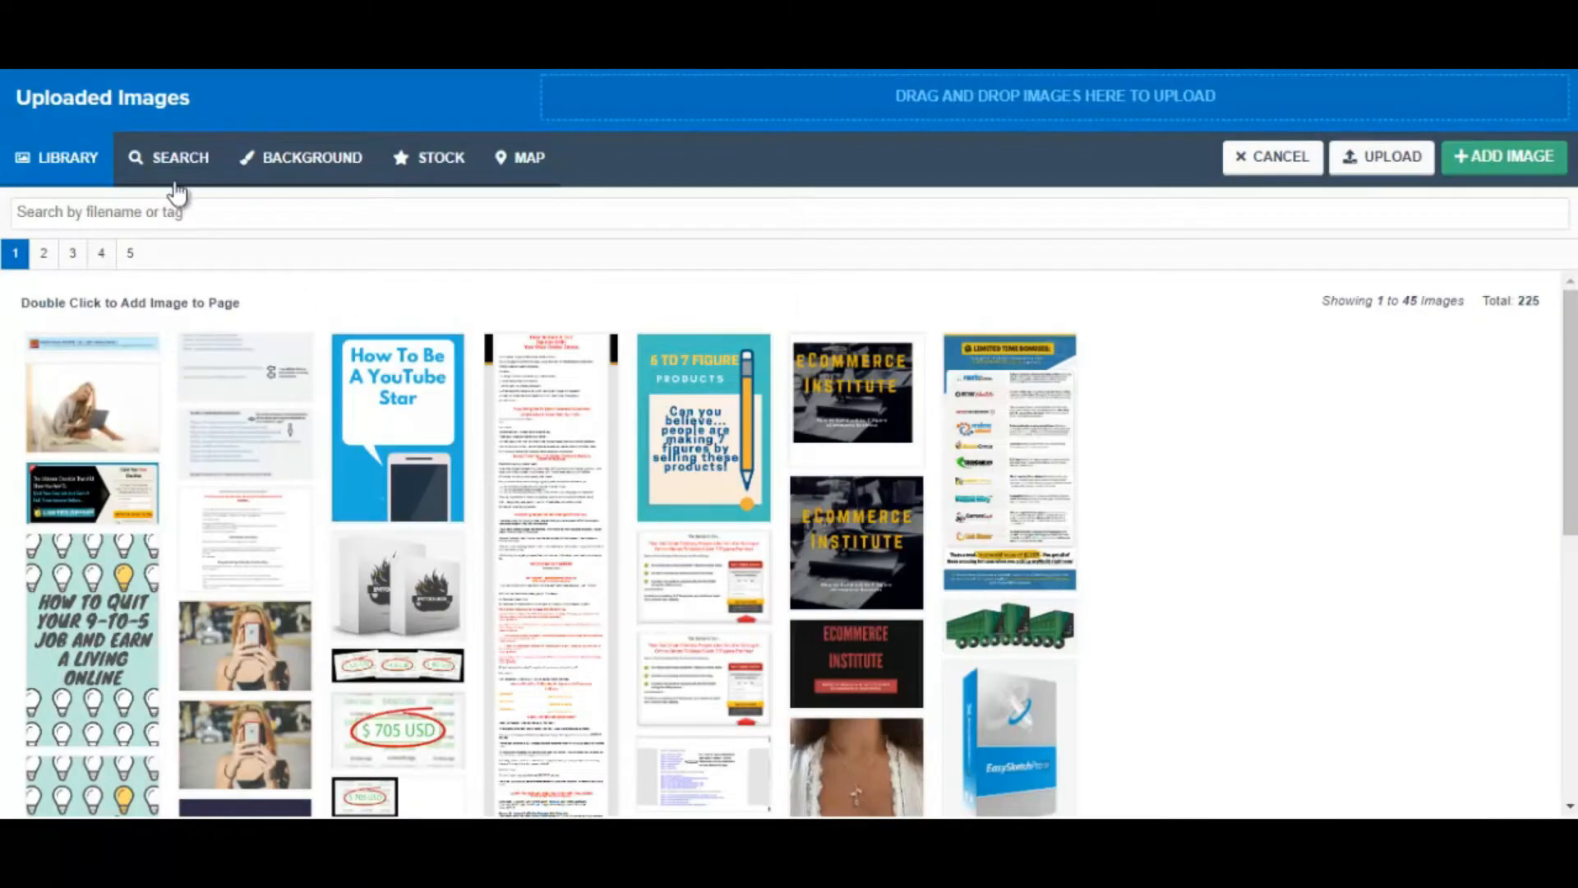
click(180, 173)
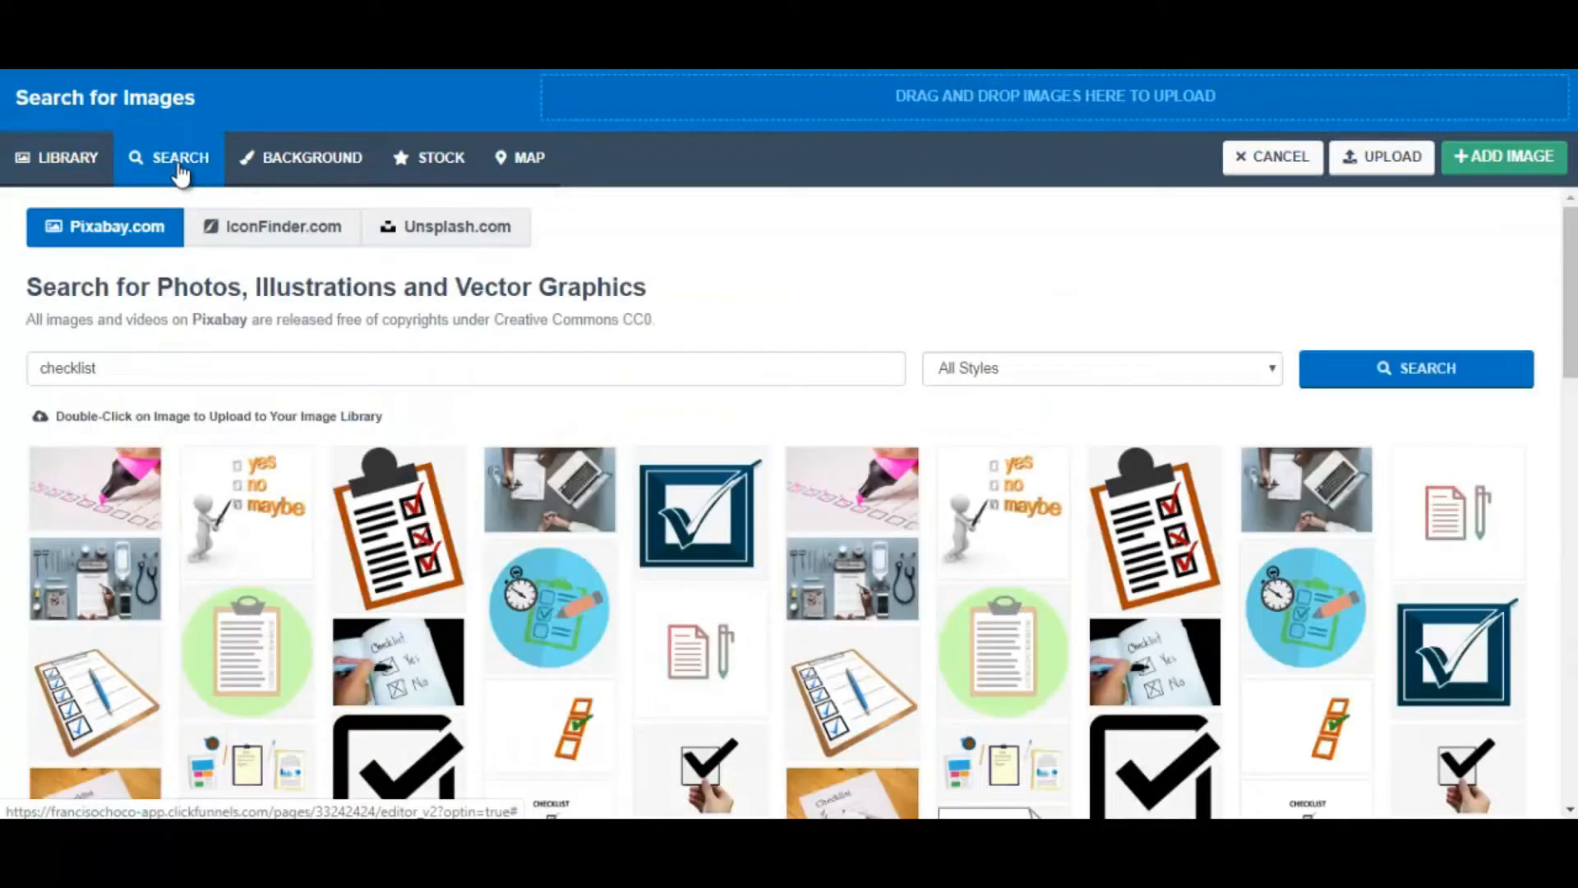
click(92, 374)
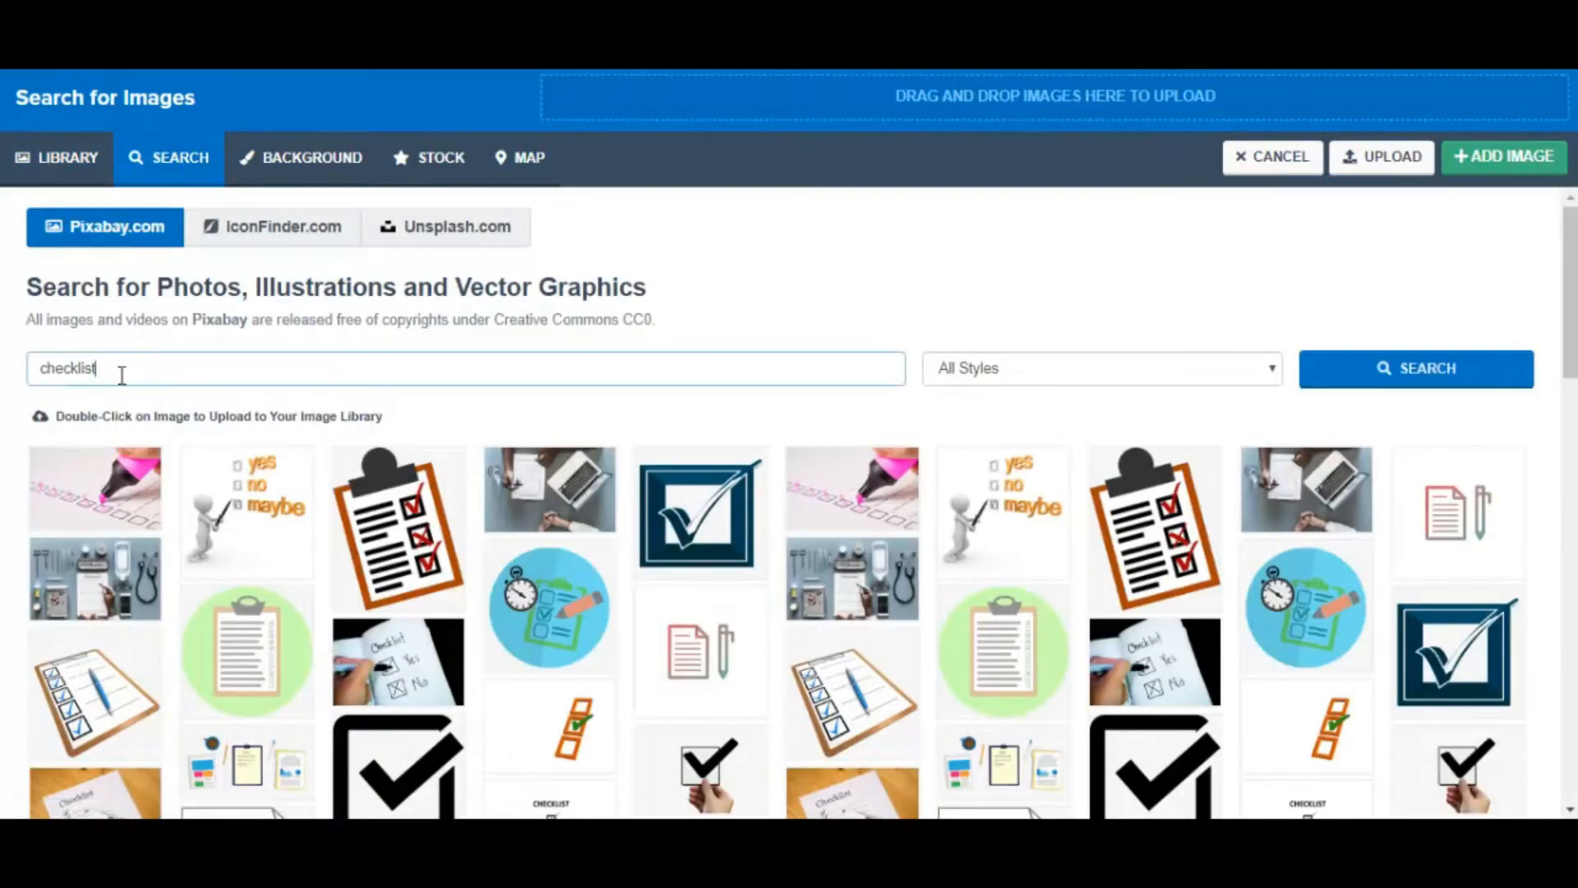
drag(1570, 288, 1571, 288)
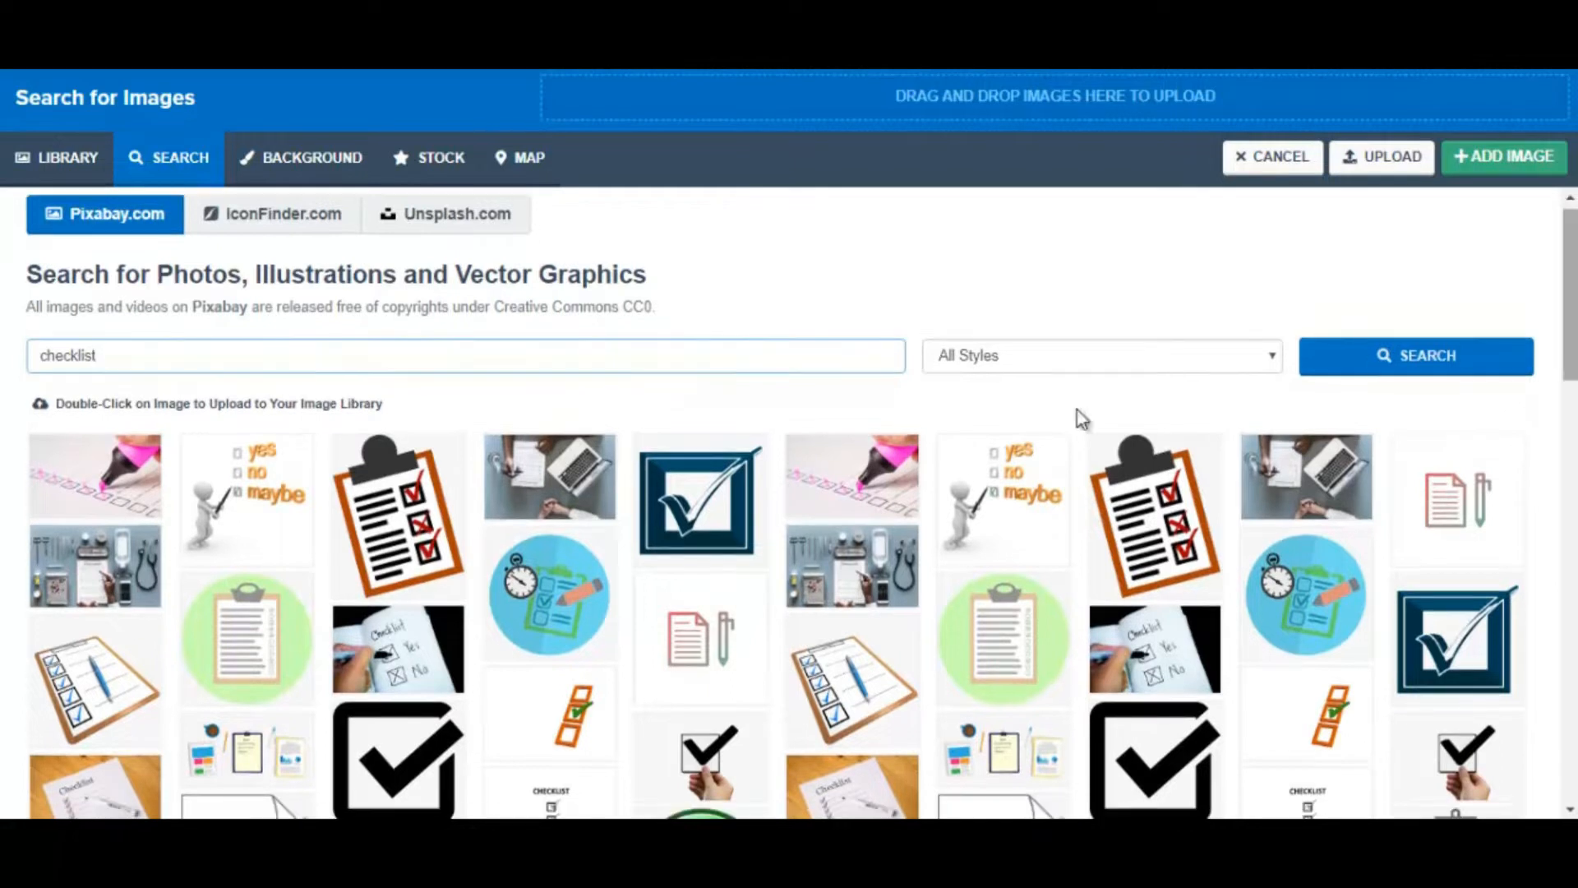
Step: Import the orange clipboard checklist illustration into the library, use it in place of the tablet picture, and save the page
click(405, 533)
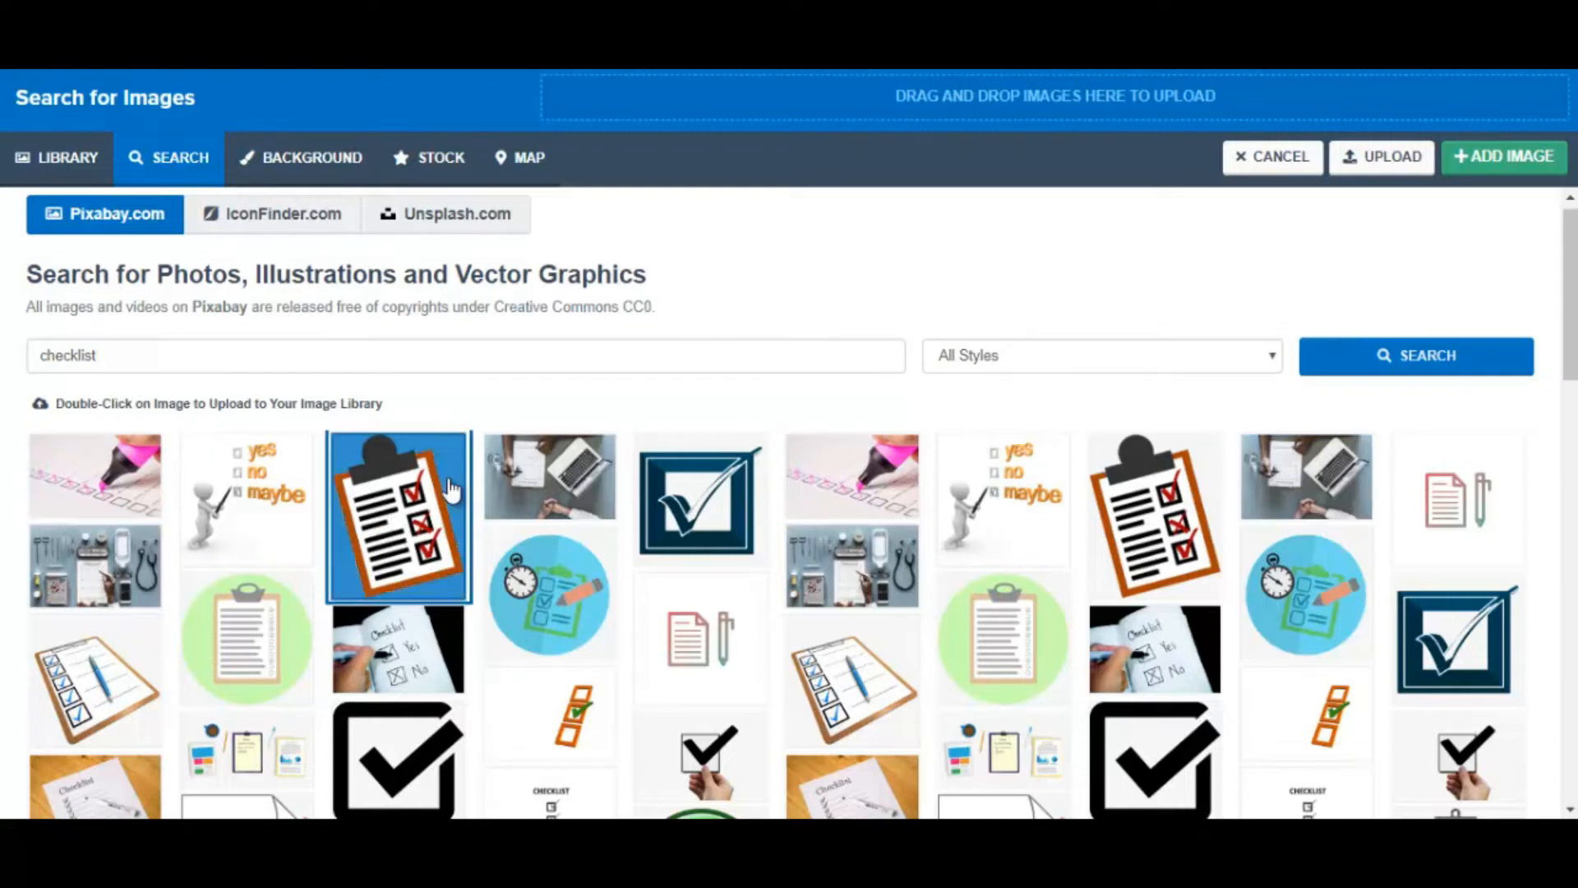
double_click(383, 518)
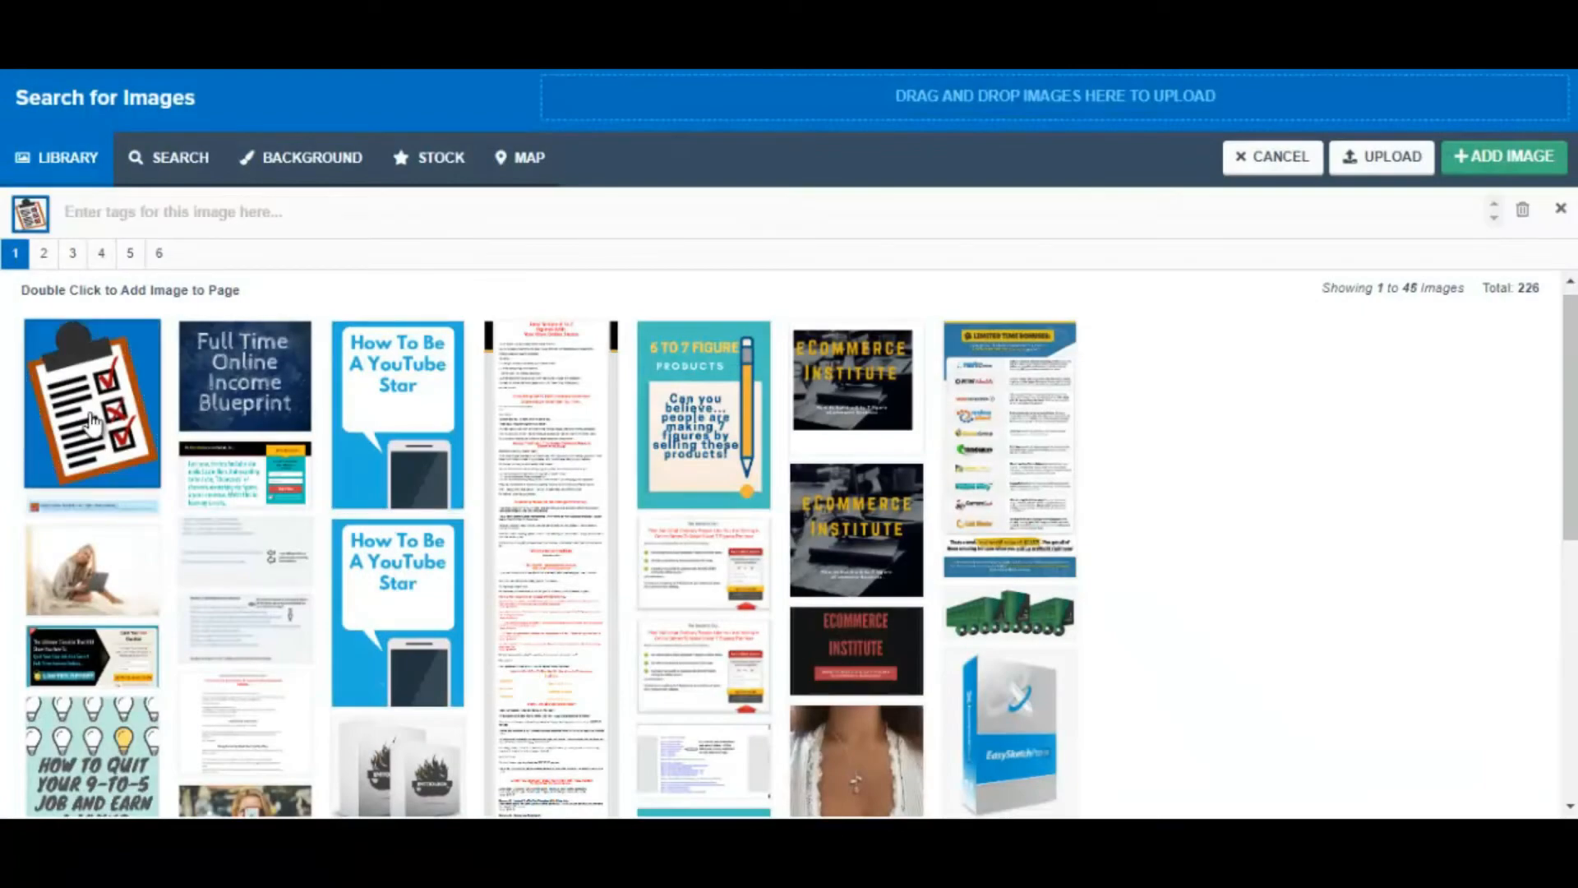
click(1519, 156)
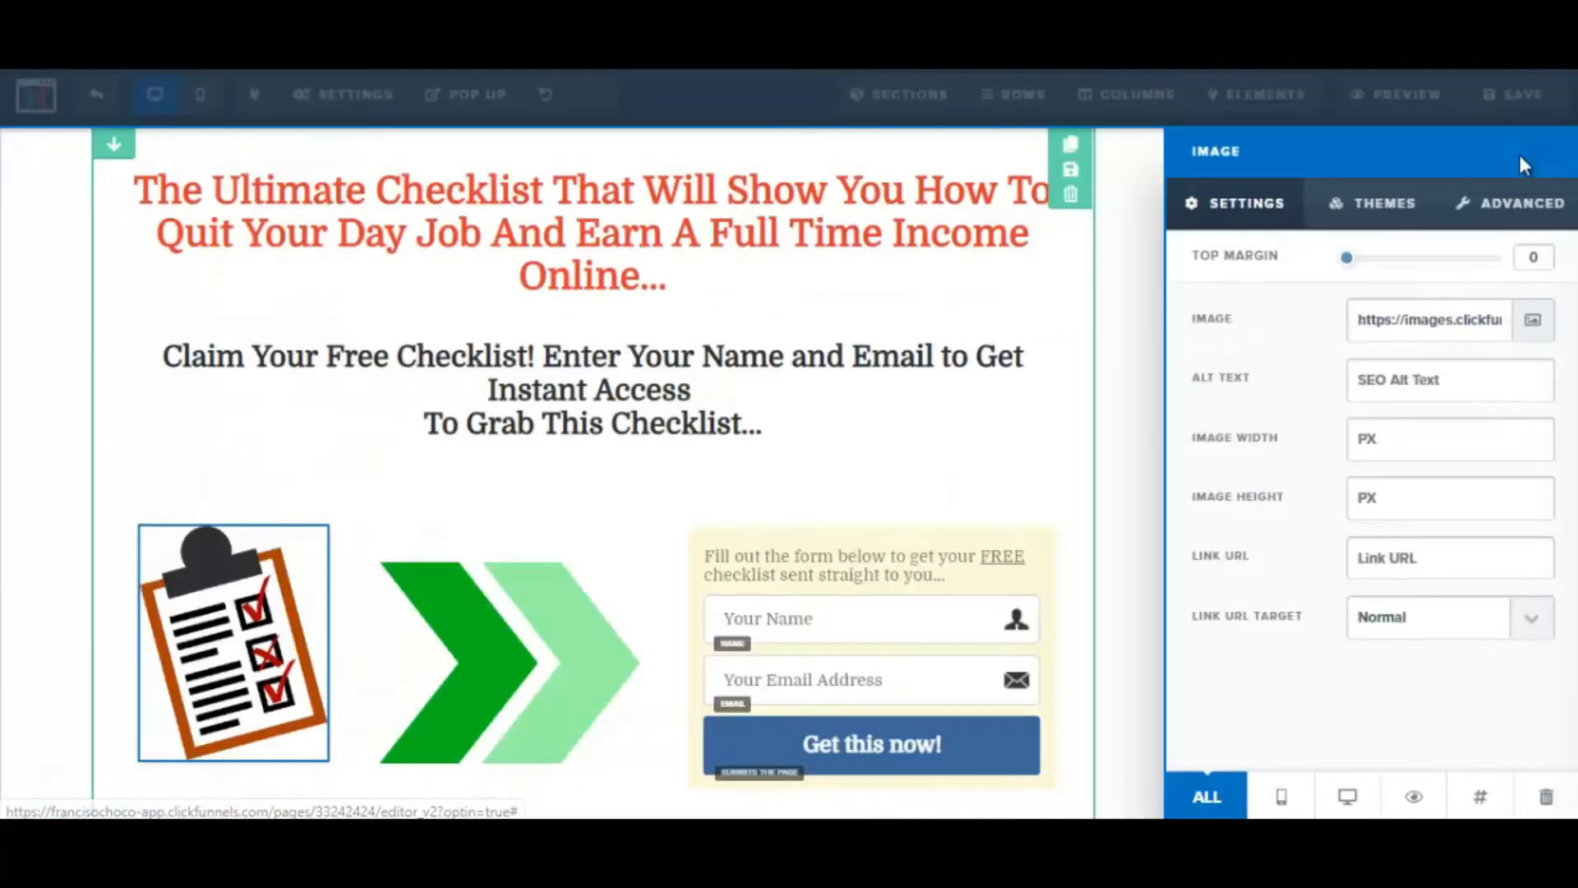
click(724, 411)
click(1517, 95)
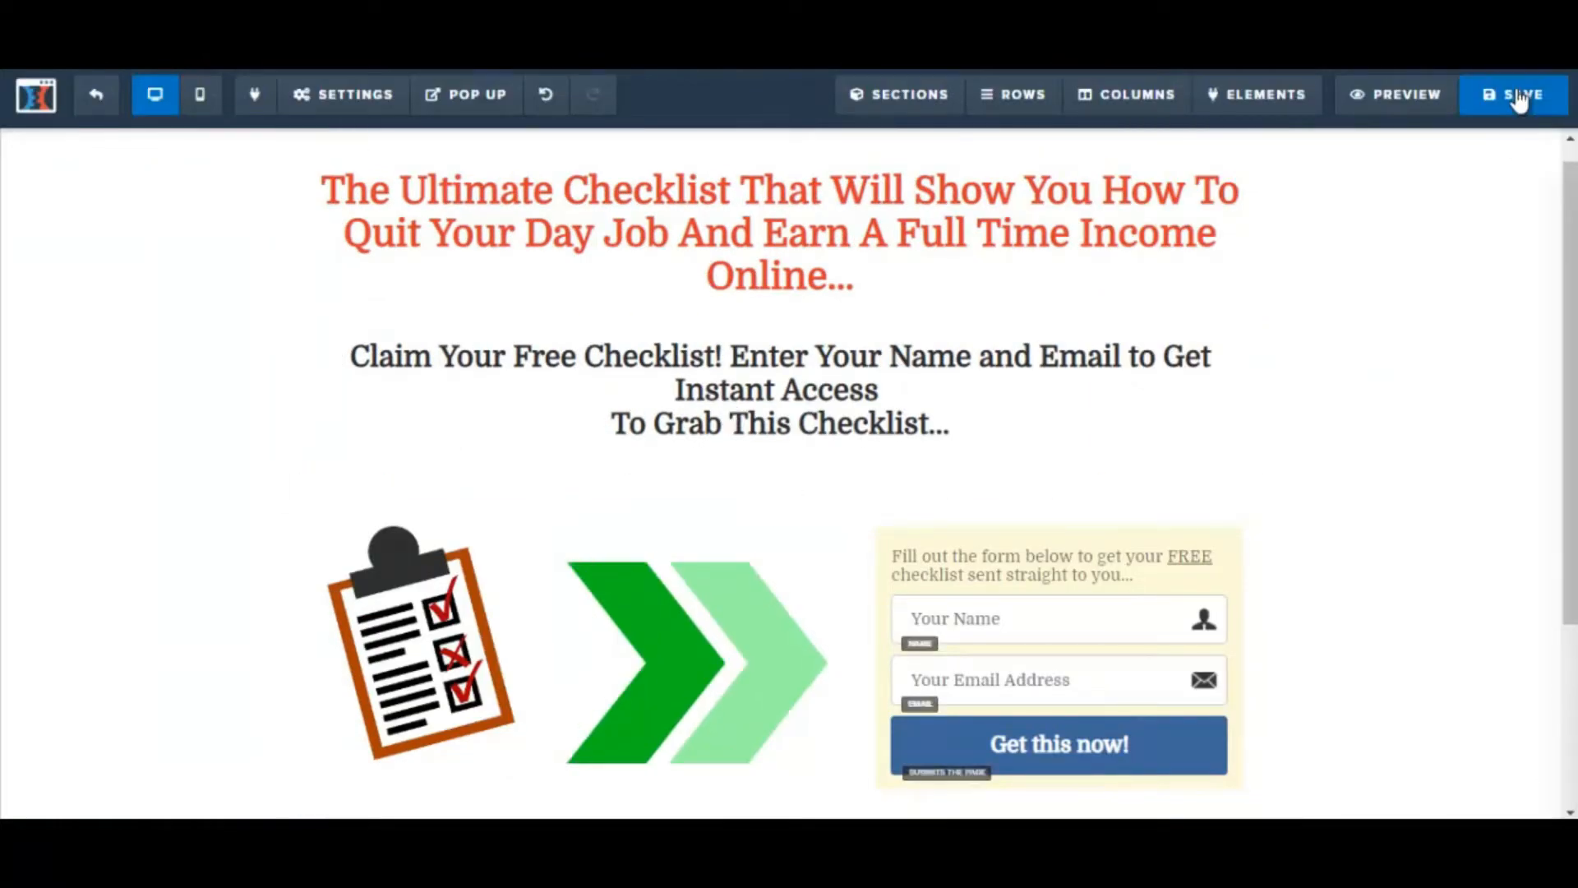
Step: Select the Getresponse account as the squeeze page's email auto-responder integration and save the page
scroll(1473, 481, down, 2)
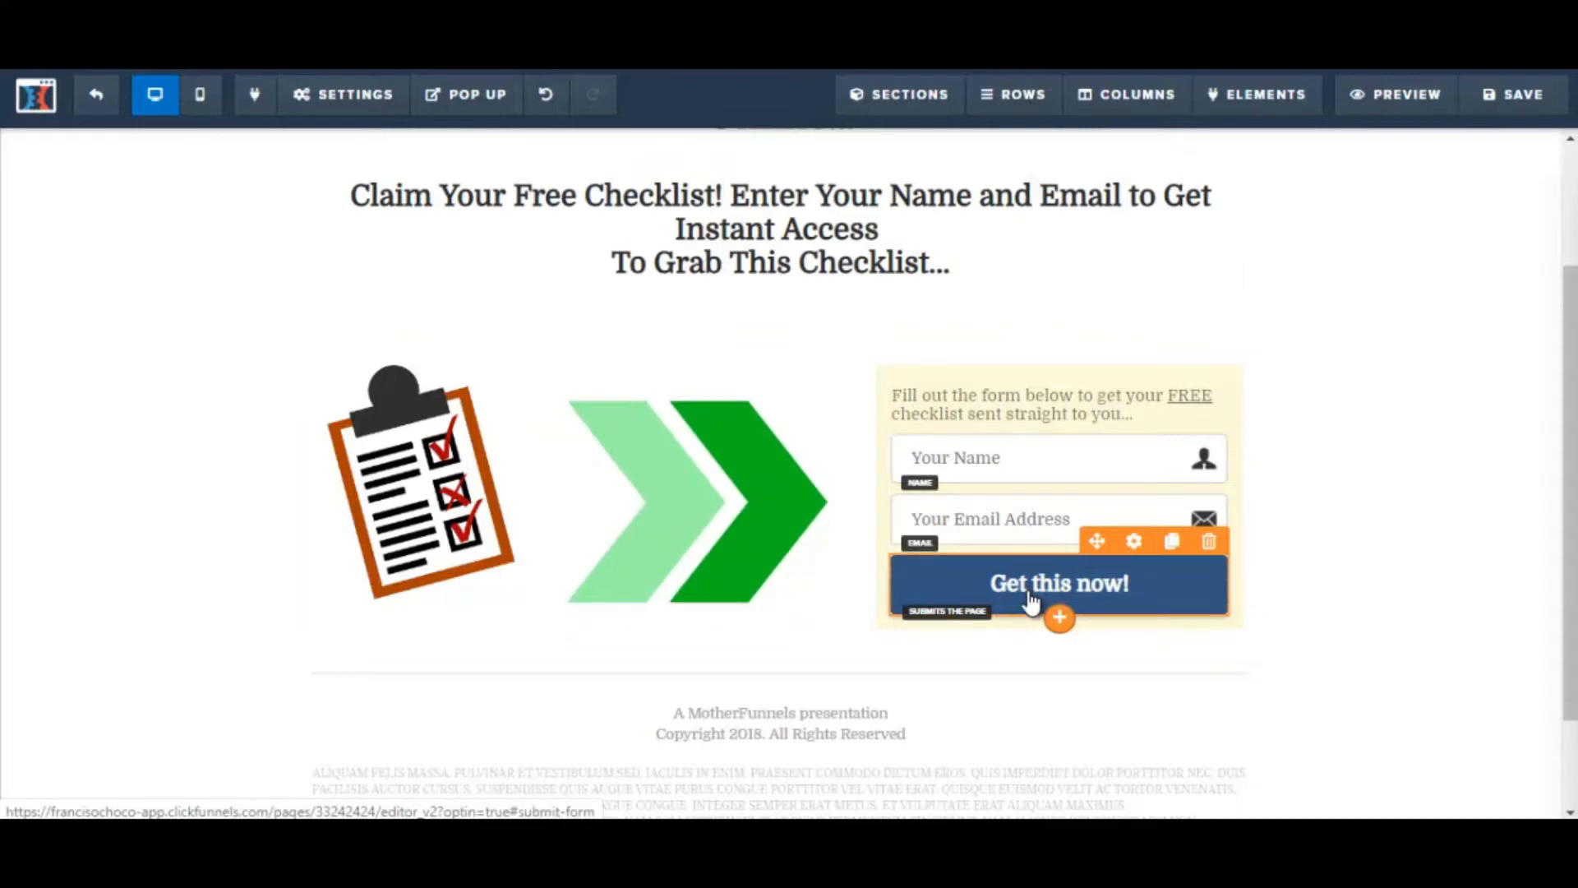
click(368, 113)
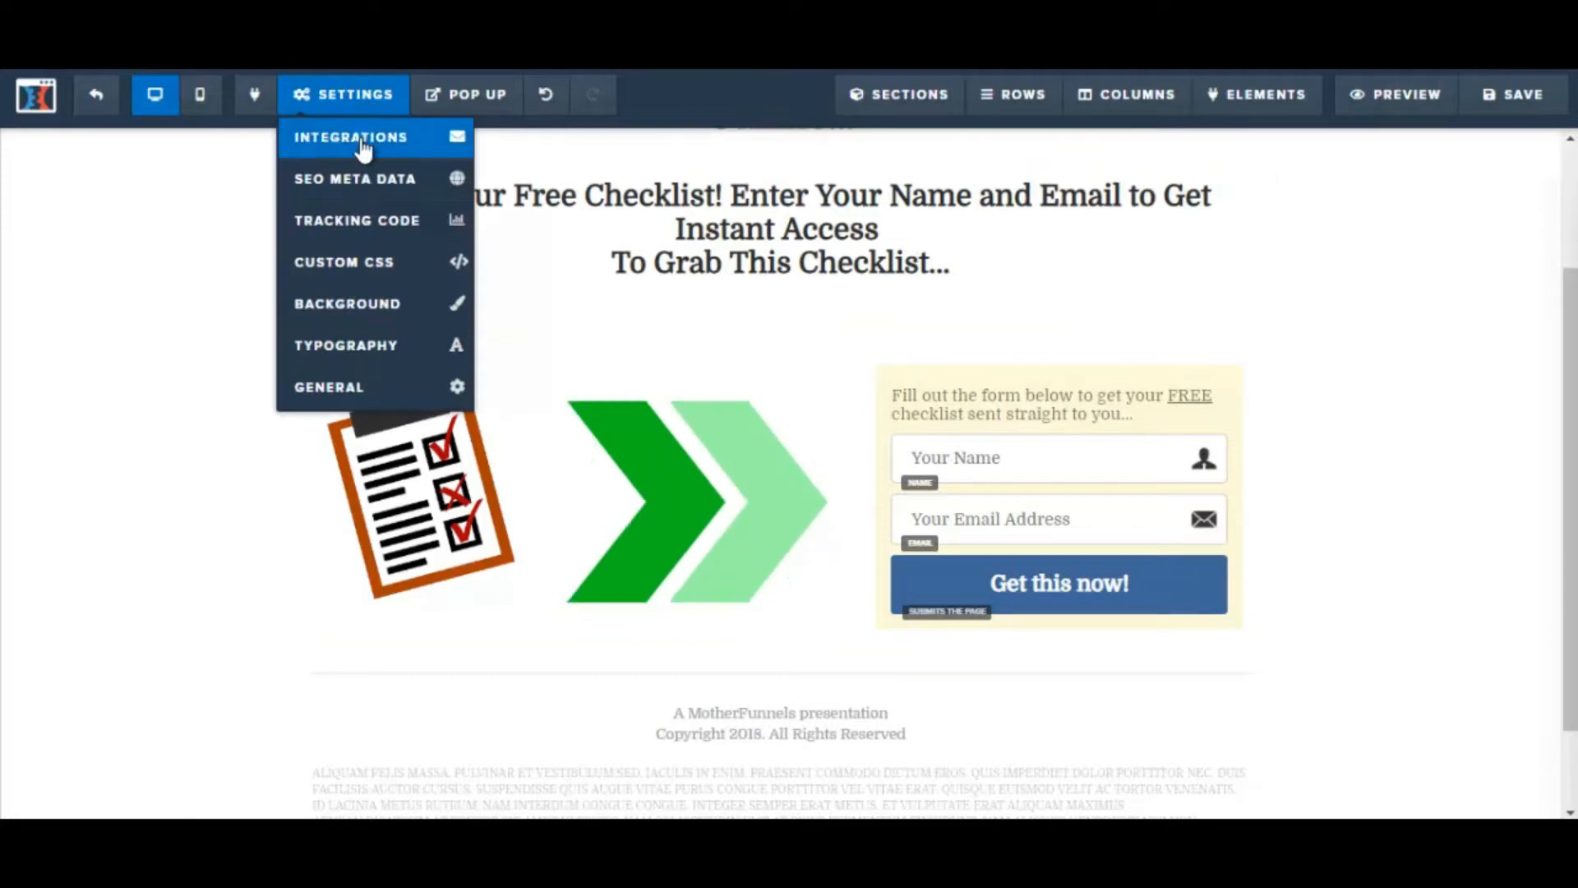
click(364, 145)
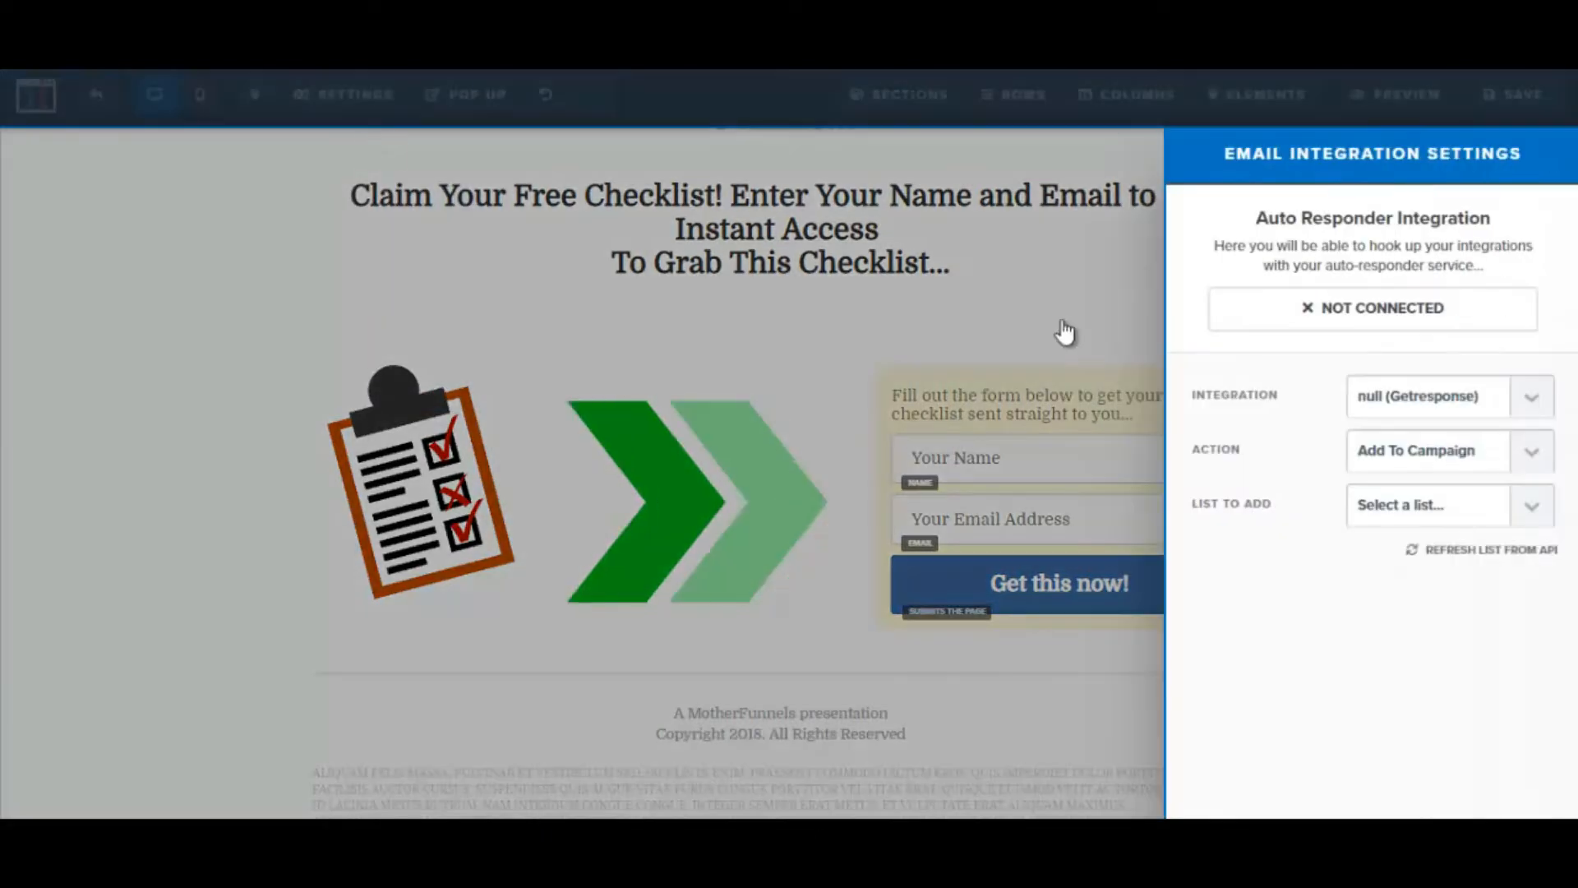
click(1530, 403)
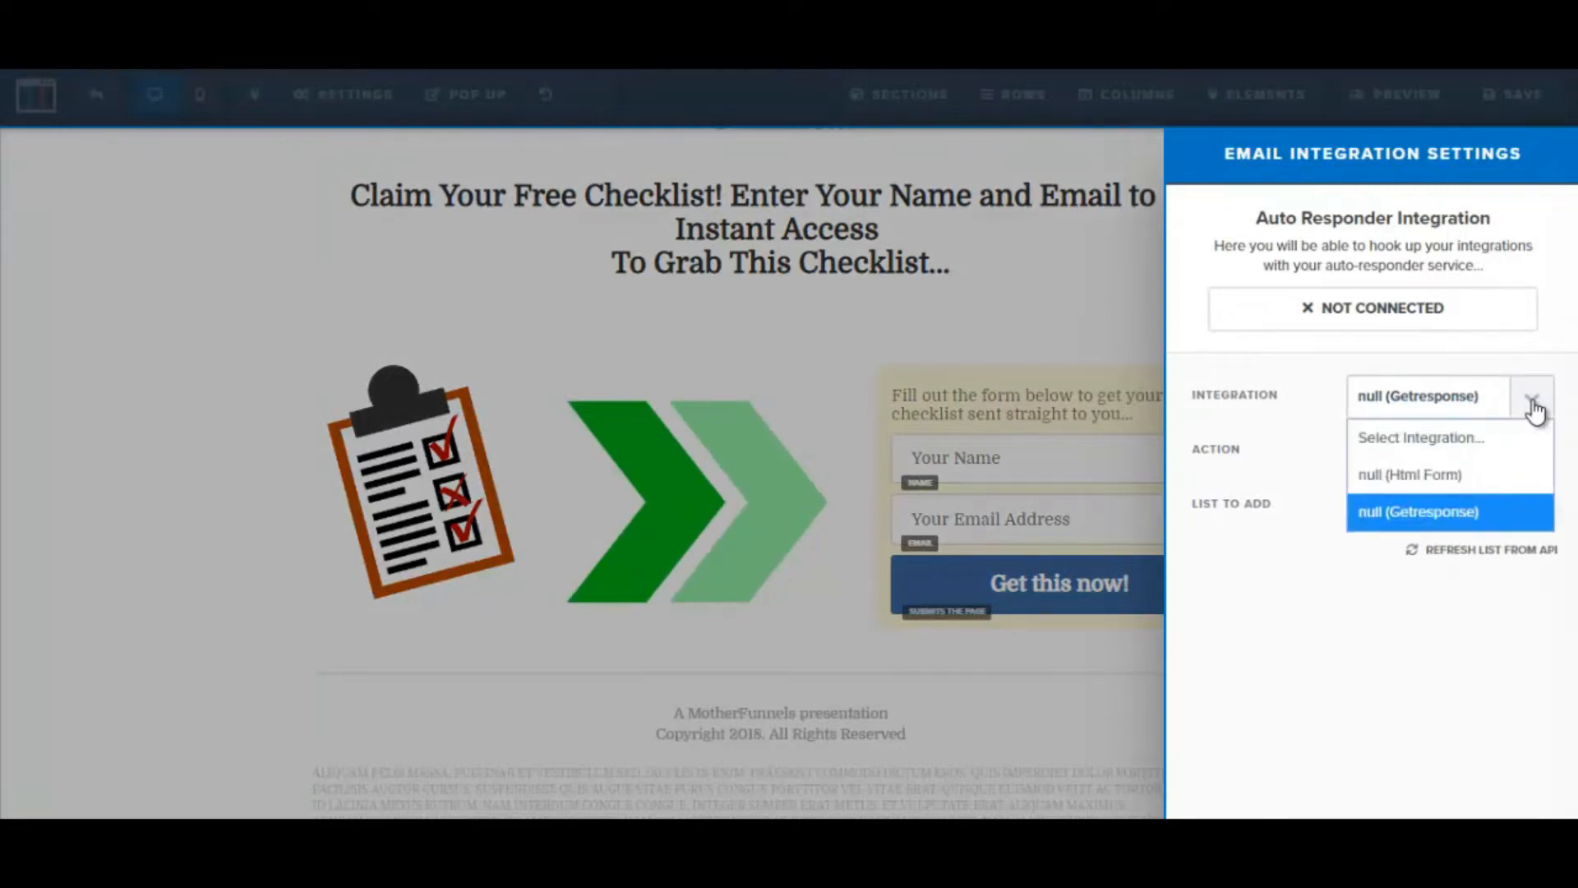
click(1422, 505)
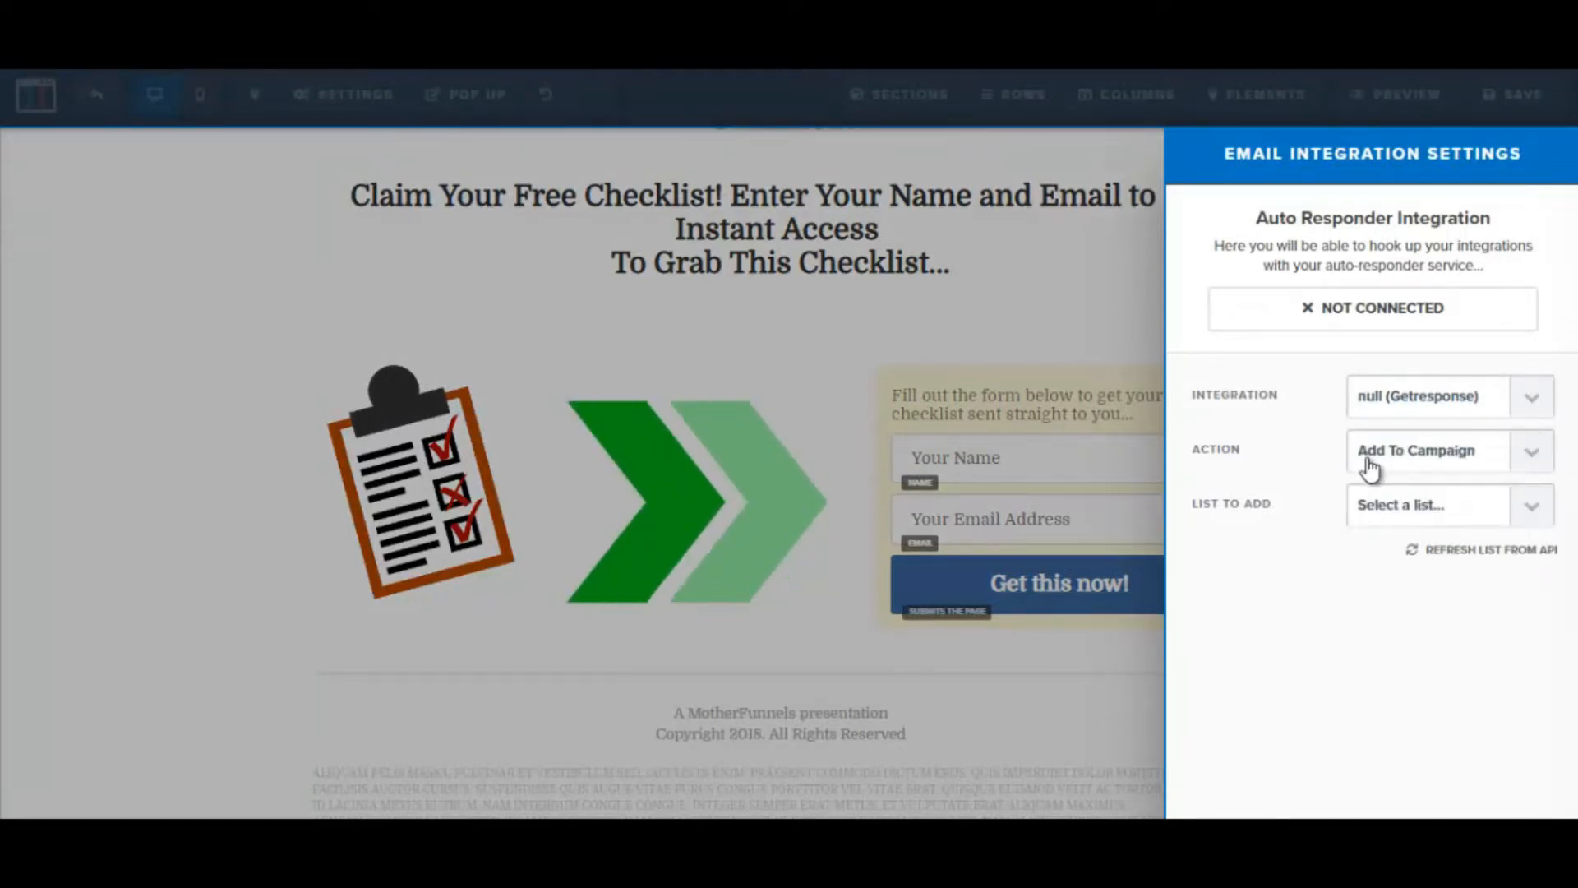
click(973, 280)
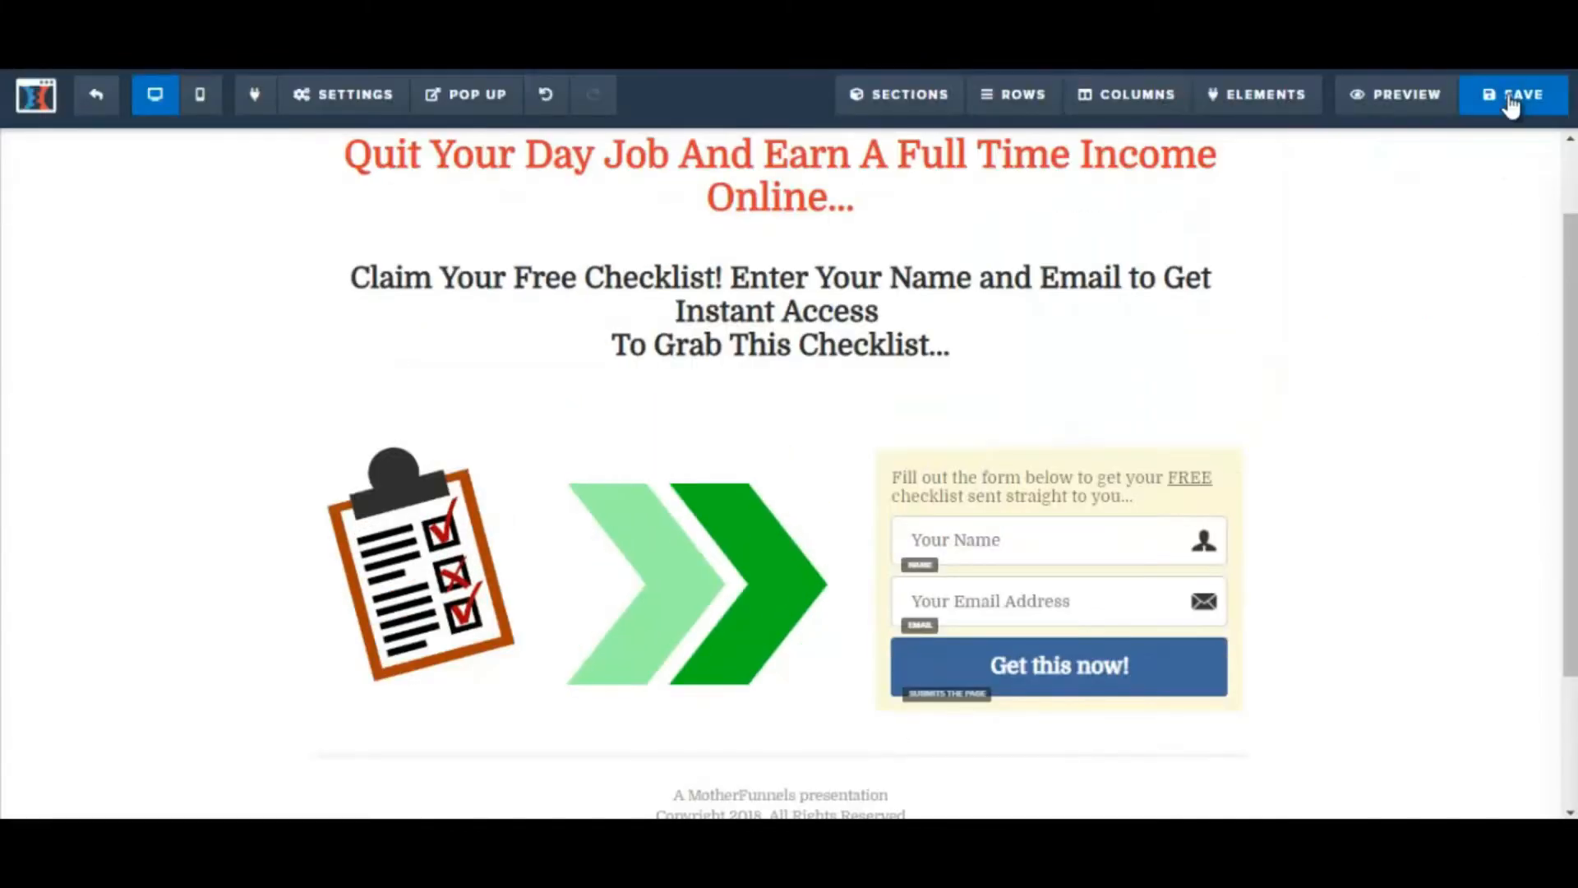
click(1512, 97)
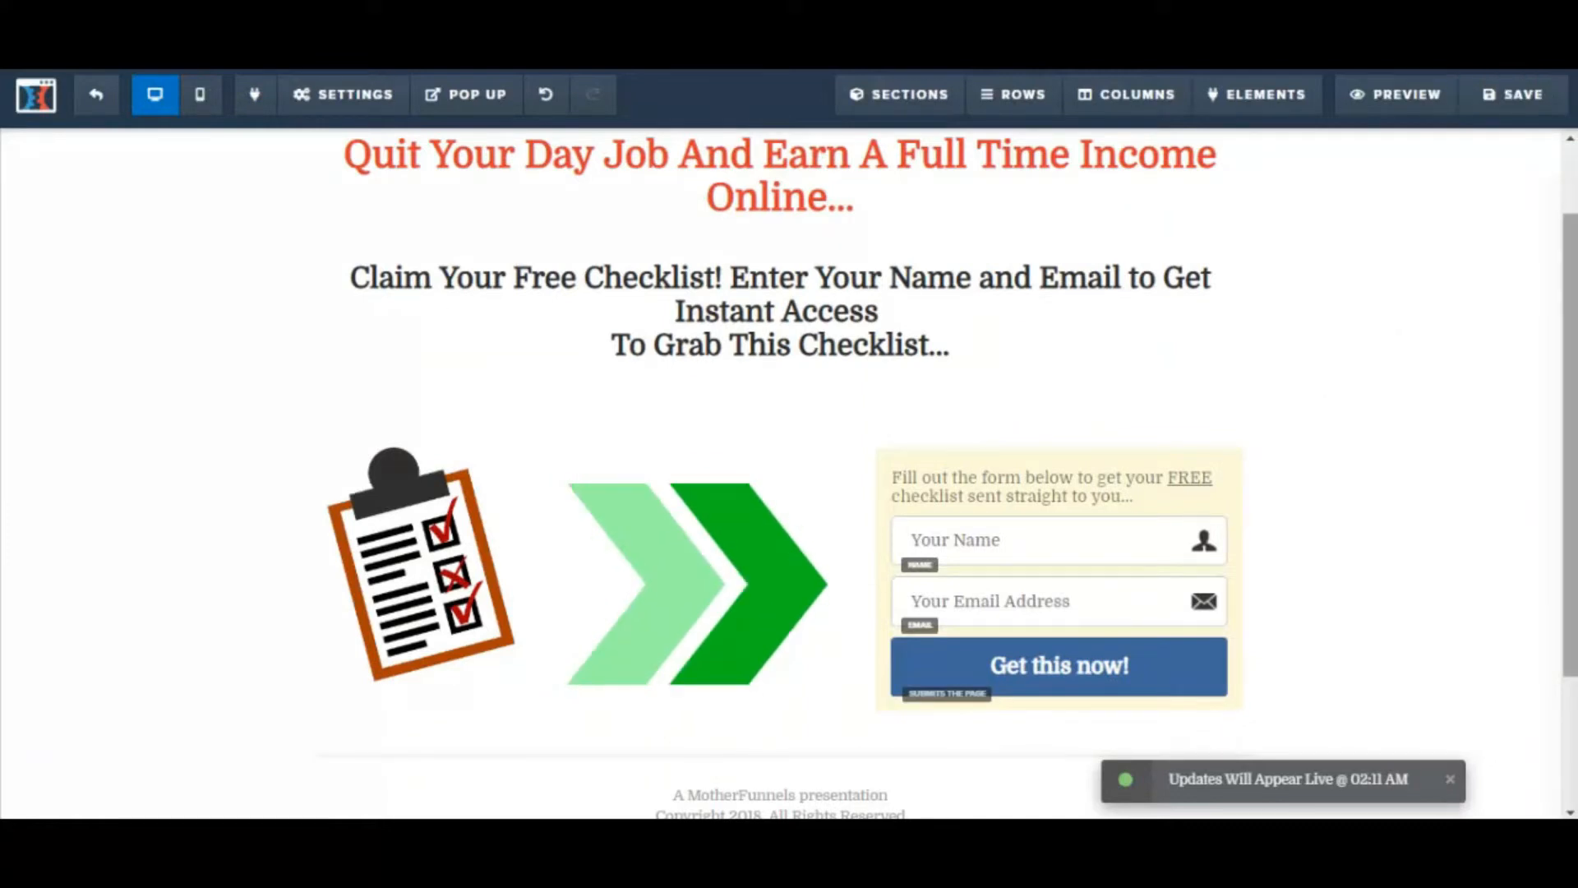
Step: Preview the saved squeeze page
scroll(952, 472, up, 2)
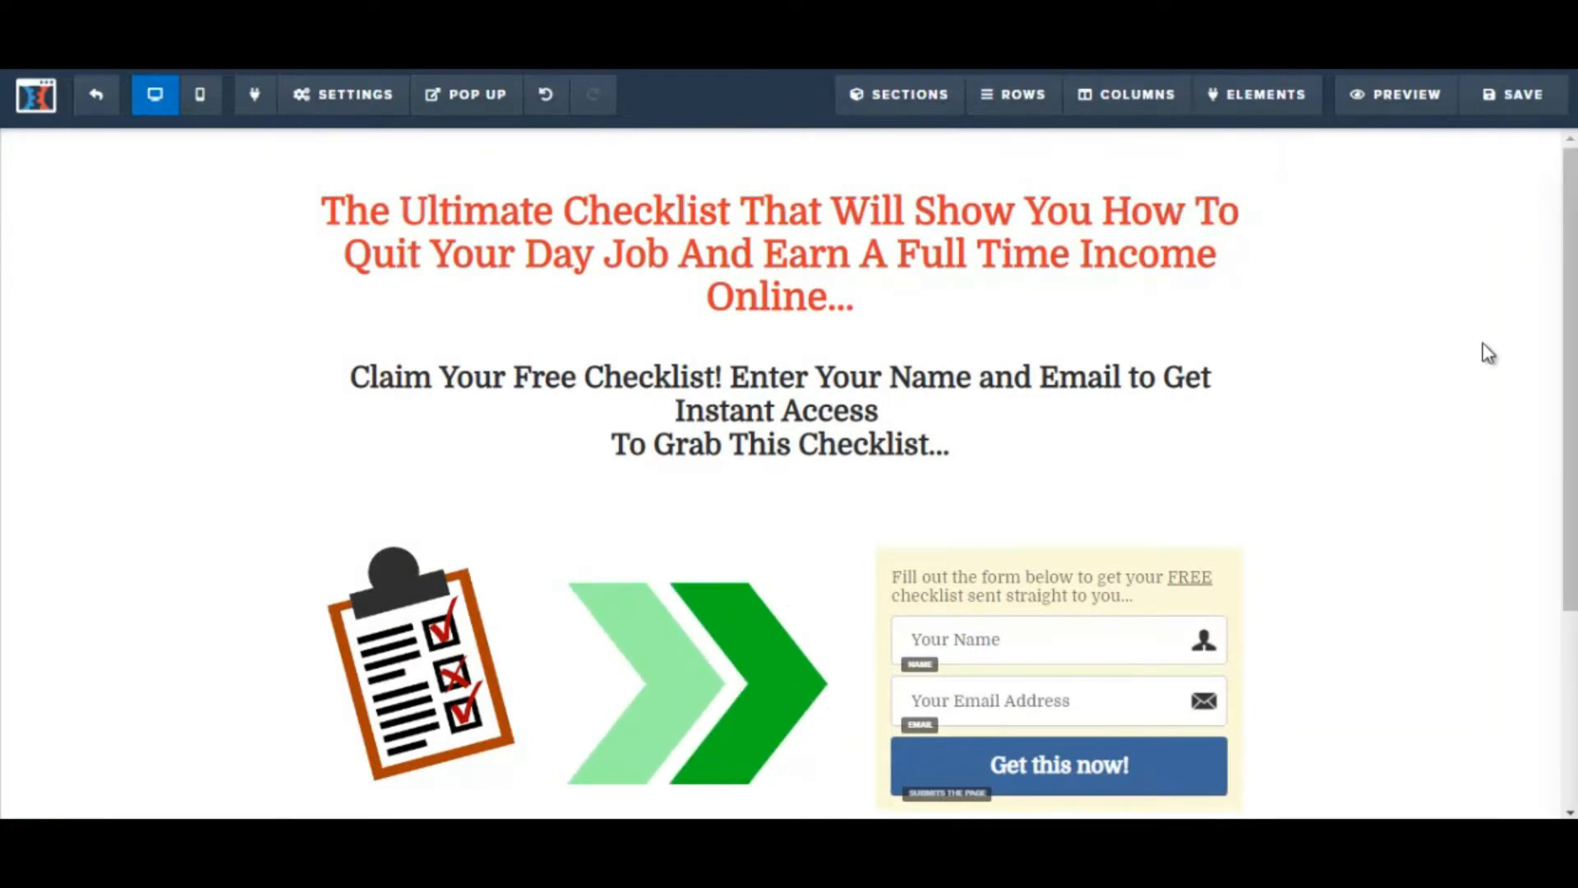
click(1386, 97)
mouse_move(1567, 113)
mouse_down()
mouse_move(1568, 333)
mouse_move(1565, 114)
mouse_up()
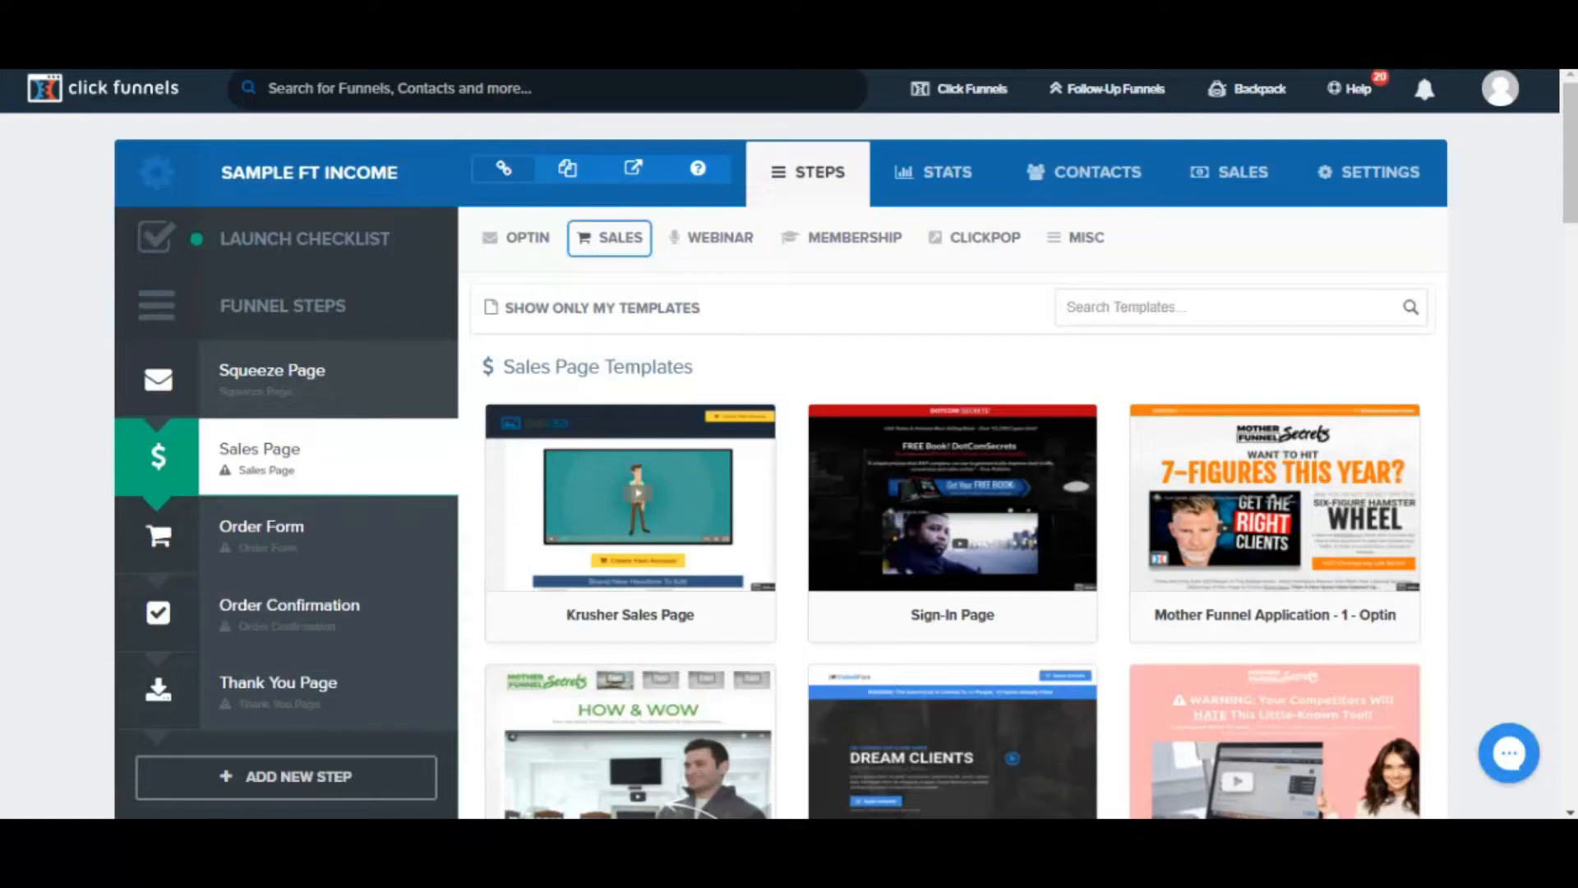
Step: Browse the sales page templates and preview the Classic Salesletter Page design
drag(1575, 214, 1575, 707)
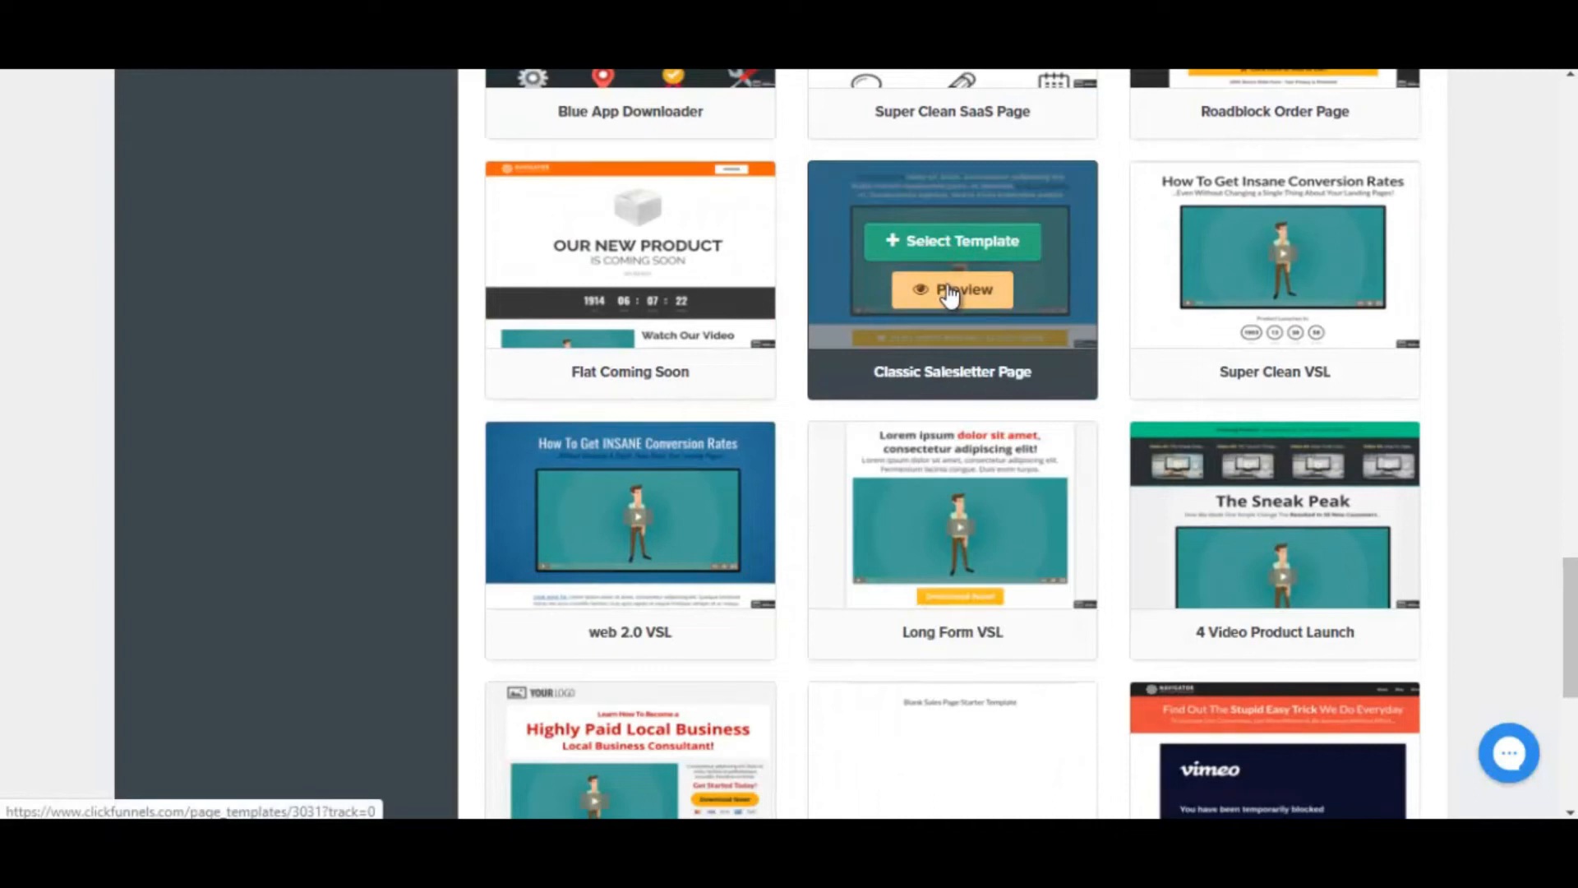
click(949, 293)
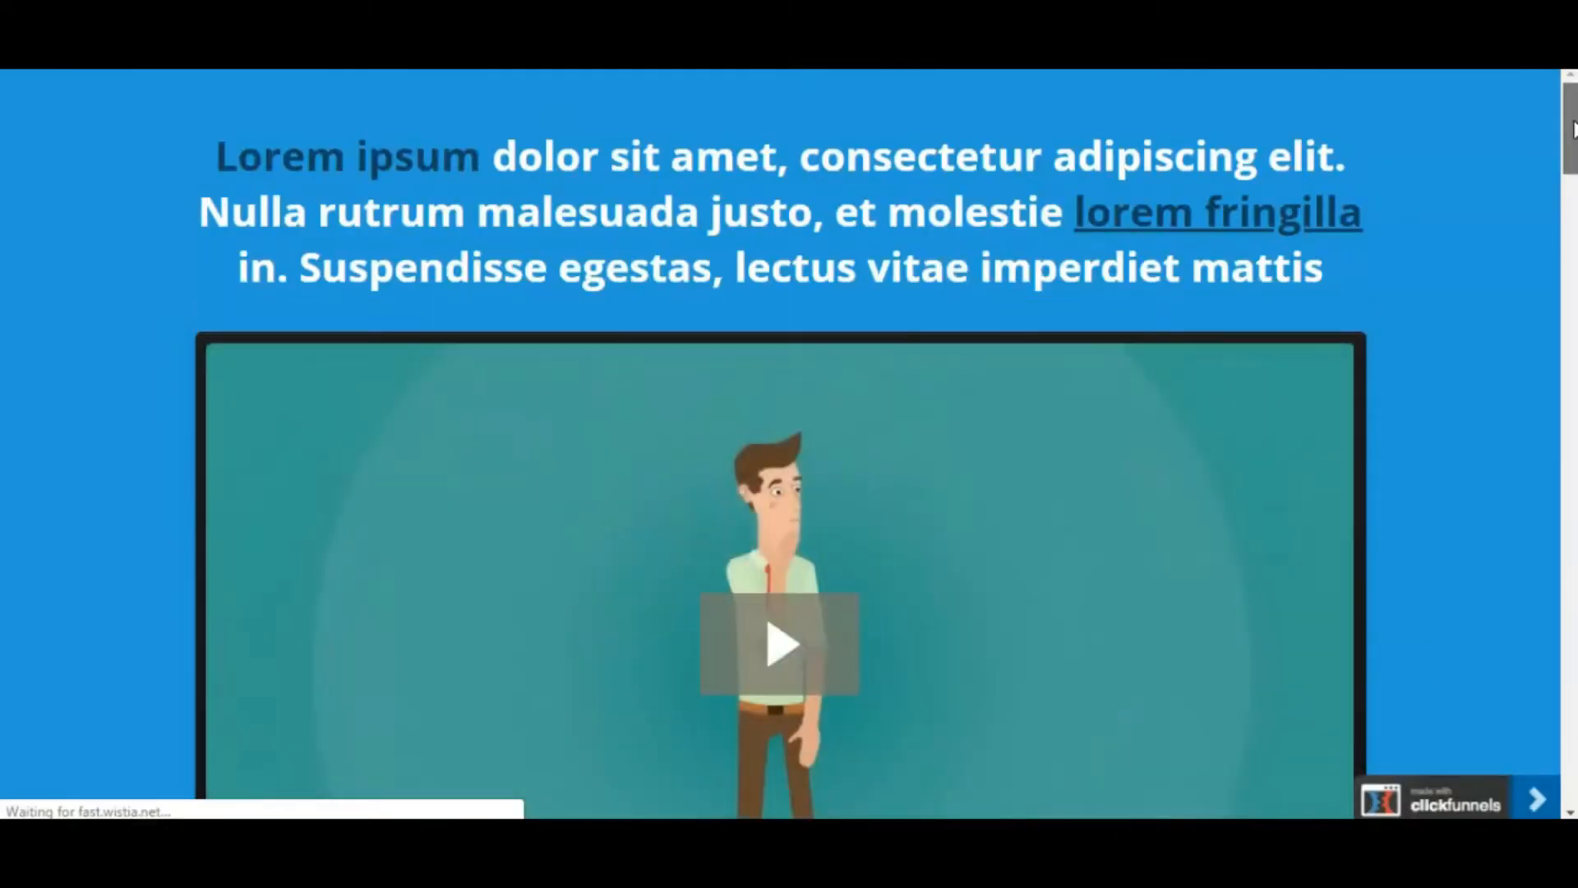
mouse_move(1574, 130)
mouse_down()
mouse_move(1574, 628)
mouse_move(1550, 122)
mouse_up()
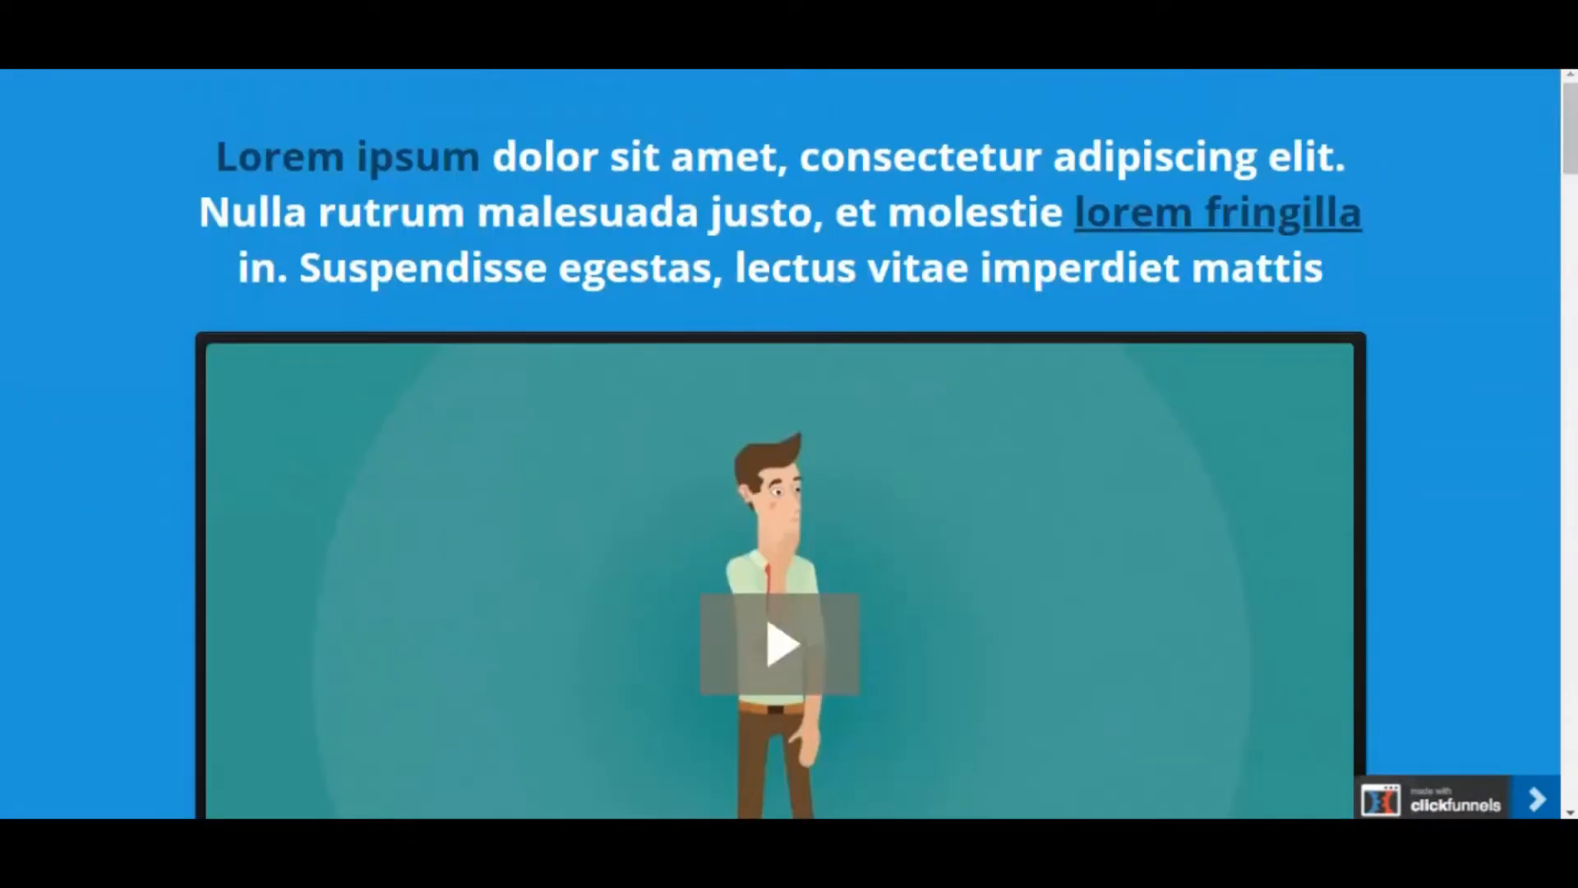
key(ctrl+w)
mouse_move(909, 389)
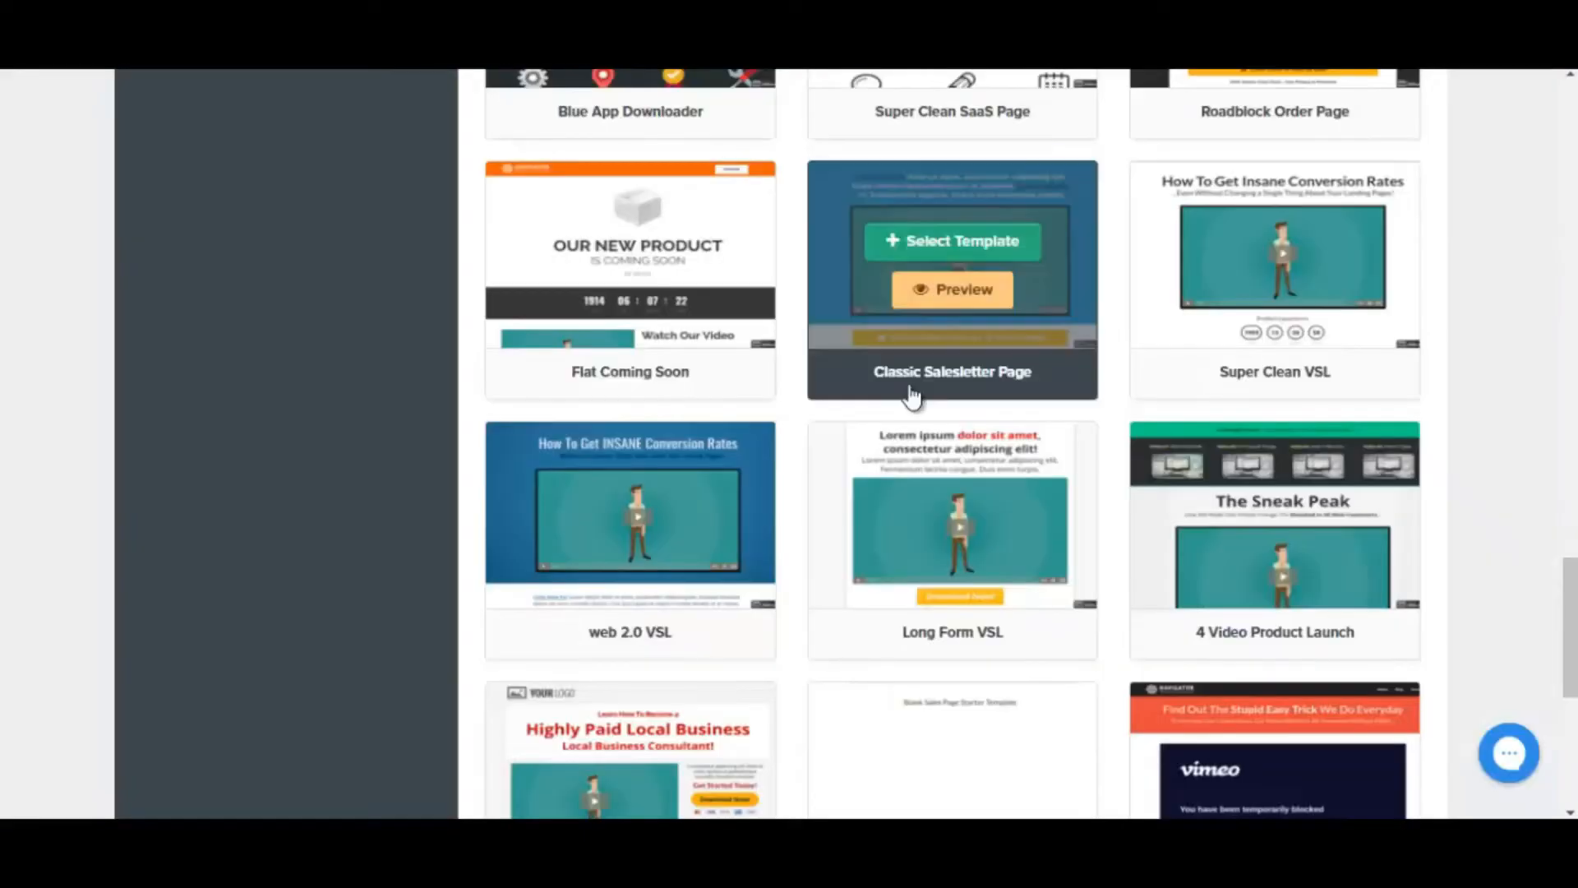
Step: Apply the Classic Salesletter Page template to the Sales Page step and open that page in the editor in a new browser tab
click(946, 243)
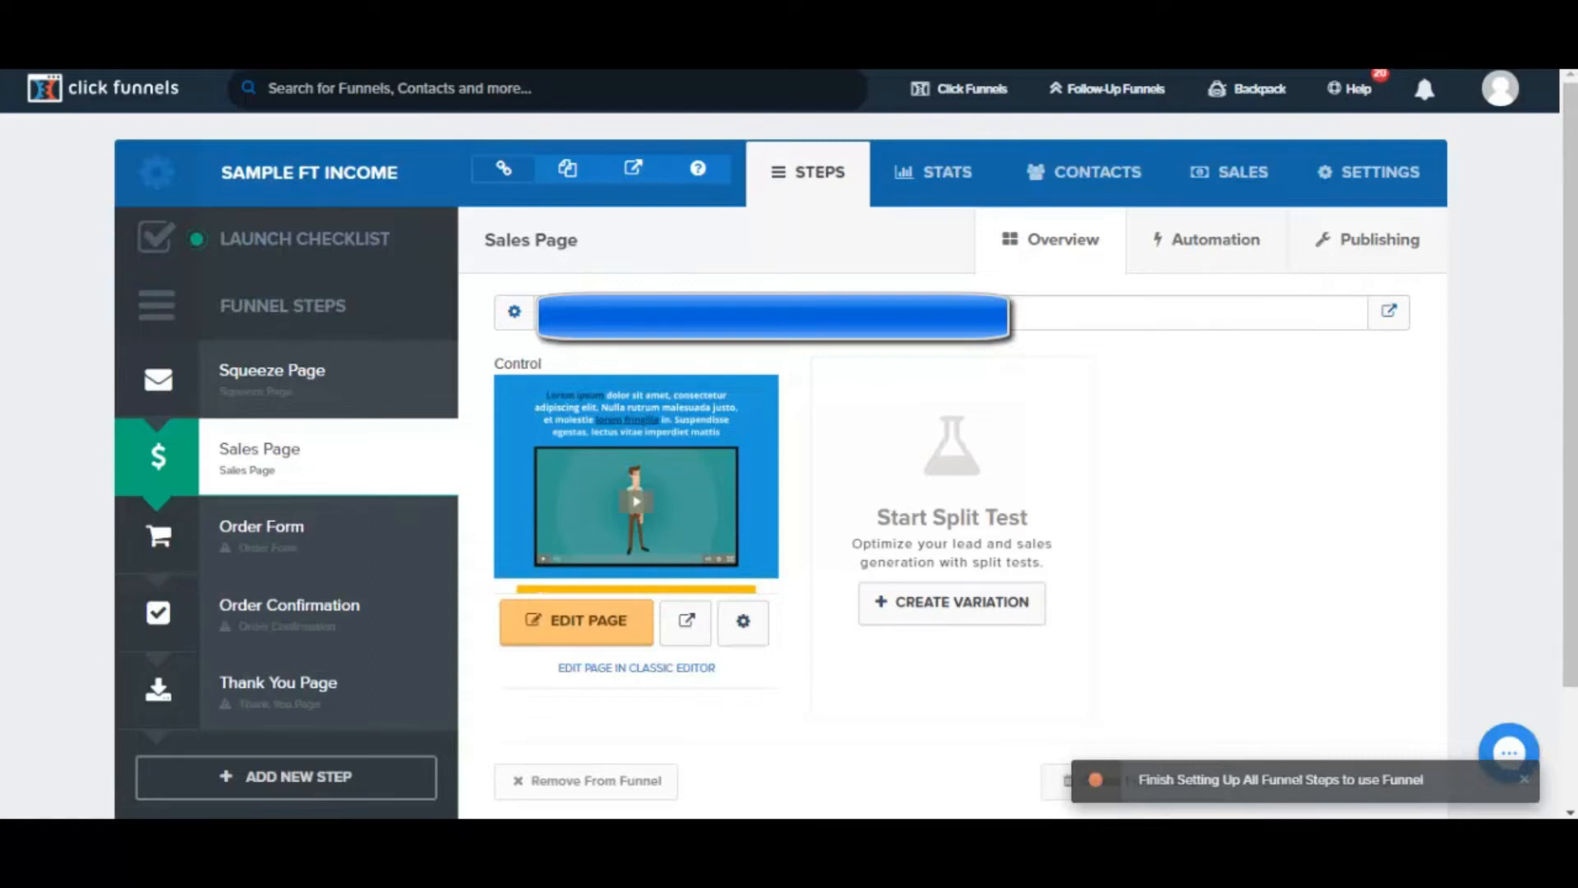
right_click(584, 619)
click(674, 407)
key(ctrl+Tab)
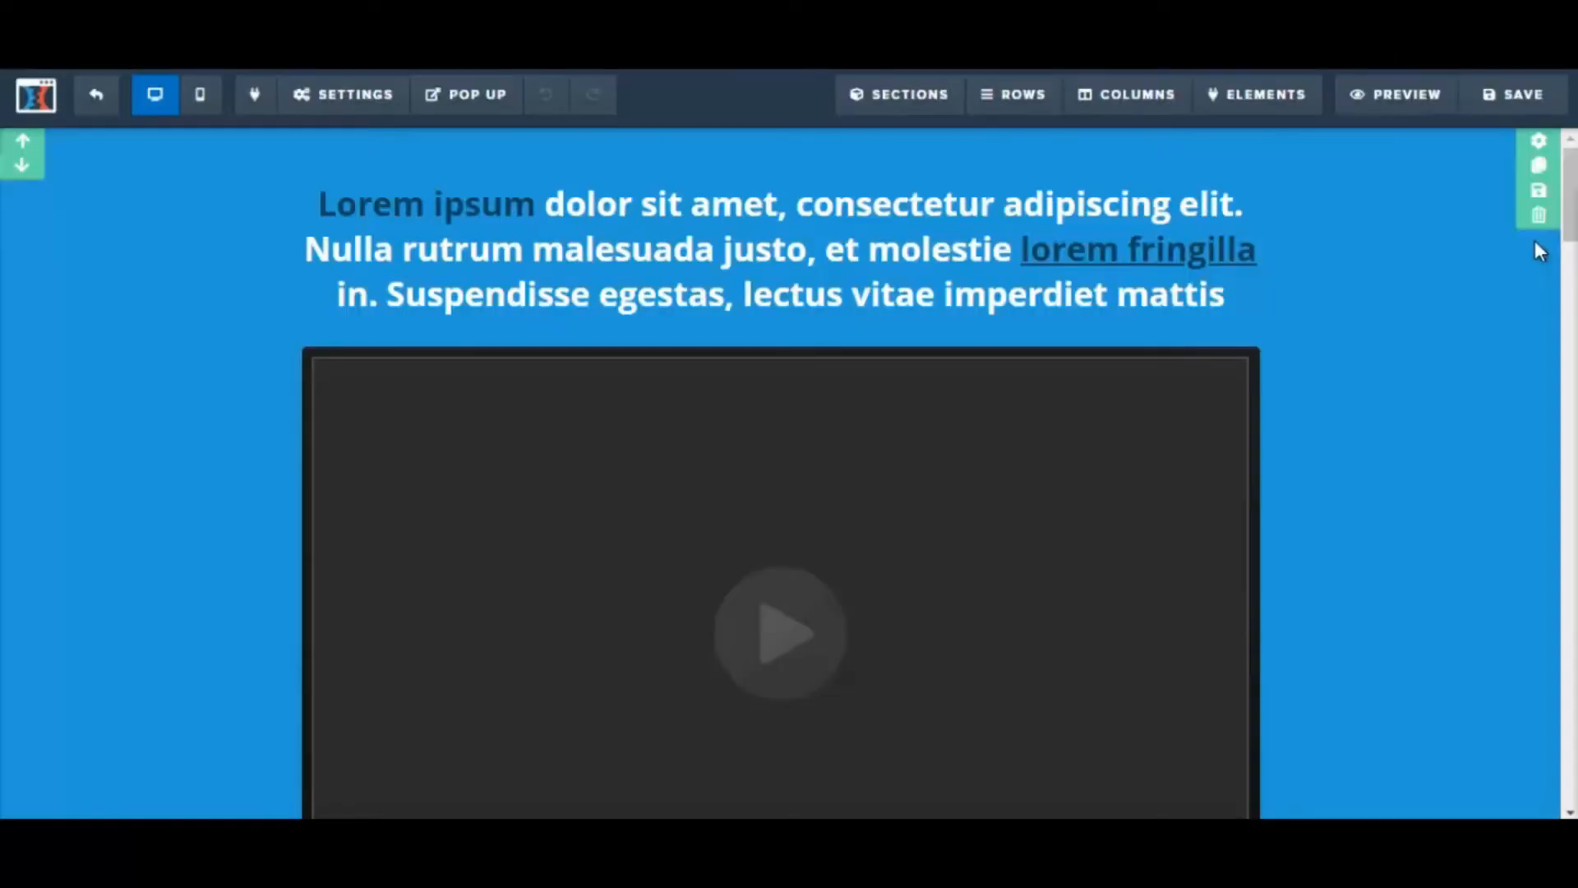
drag(1572, 230, 1562, 185)
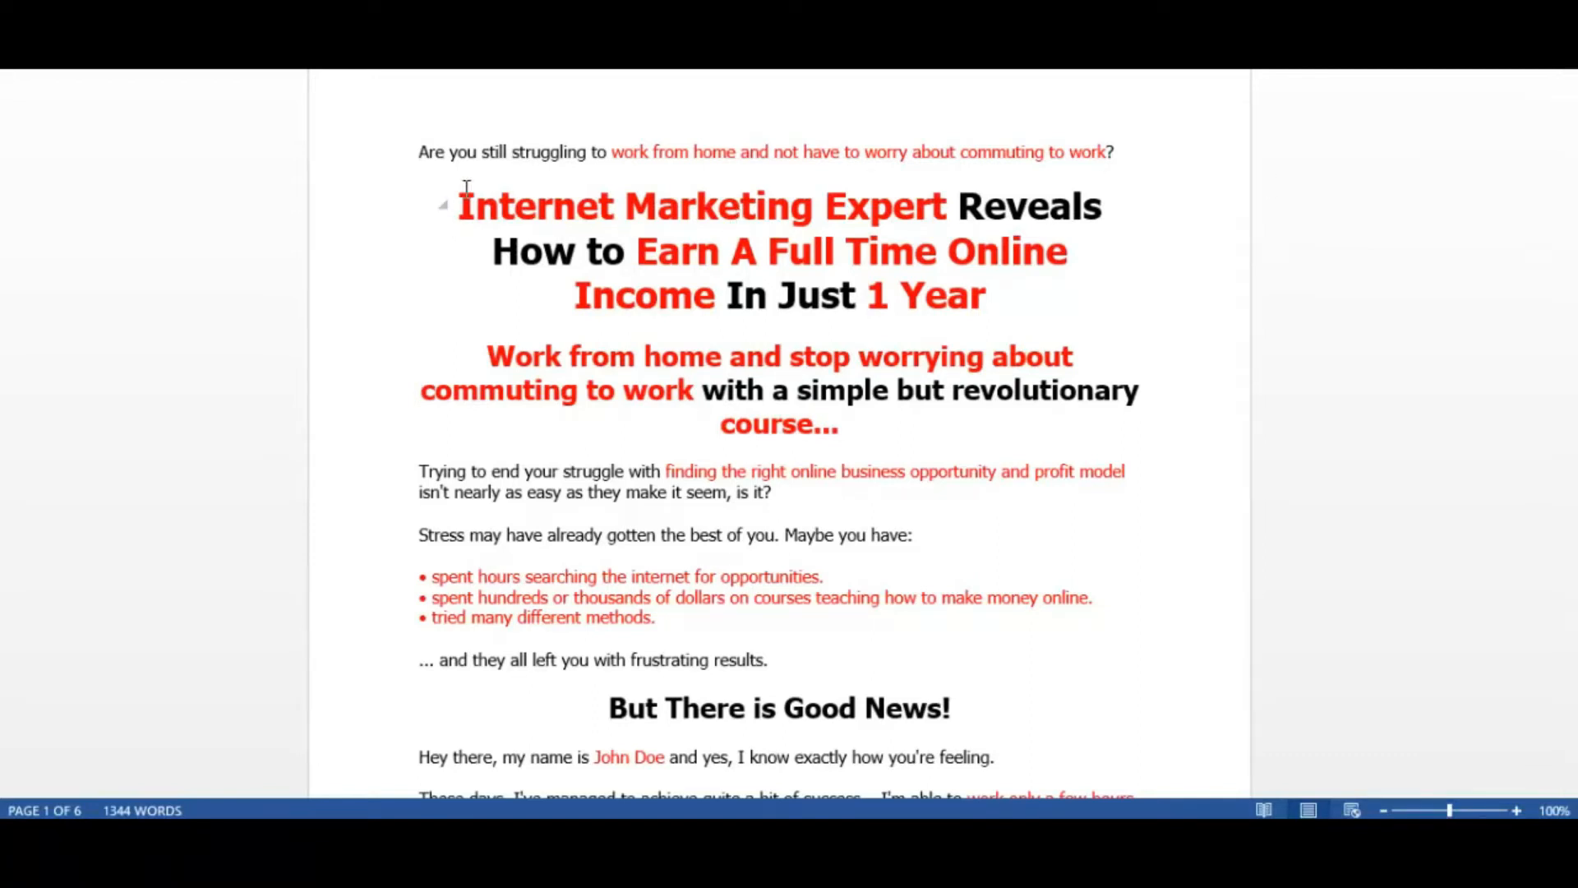
Step: Replace the placeholder headline with "Internet Marketing Expert Reveals How to Earn A Full Time Online Income In Just 1 Year" copied from the Word sales letter
drag(718, 231, 1001, 282)
key(ctrl+c)
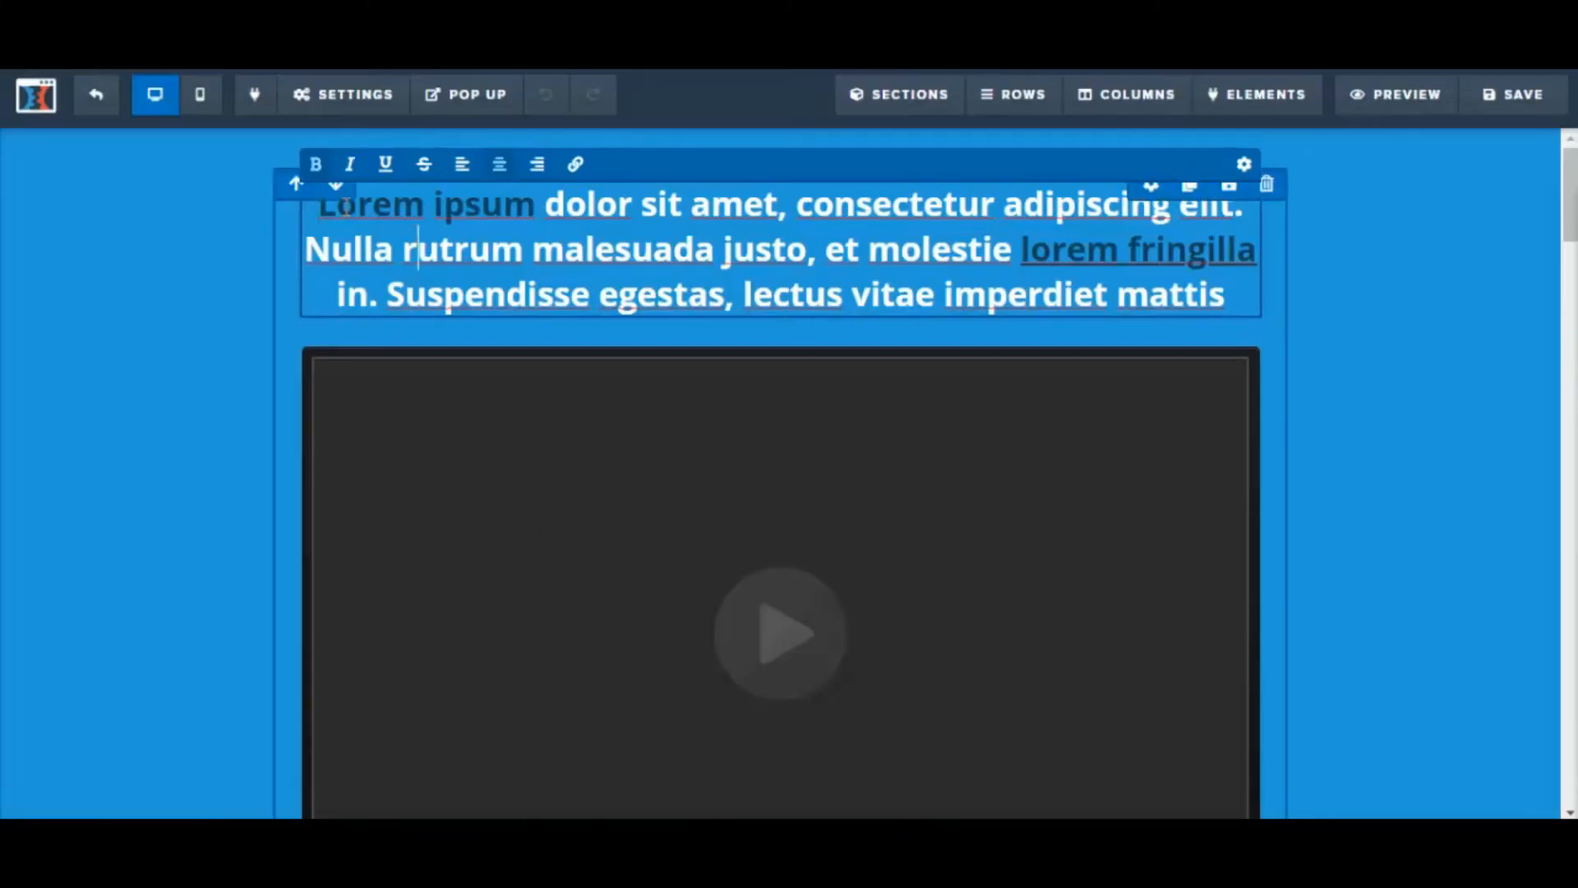
drag(327, 206, 1224, 298)
key(ctrl+v)
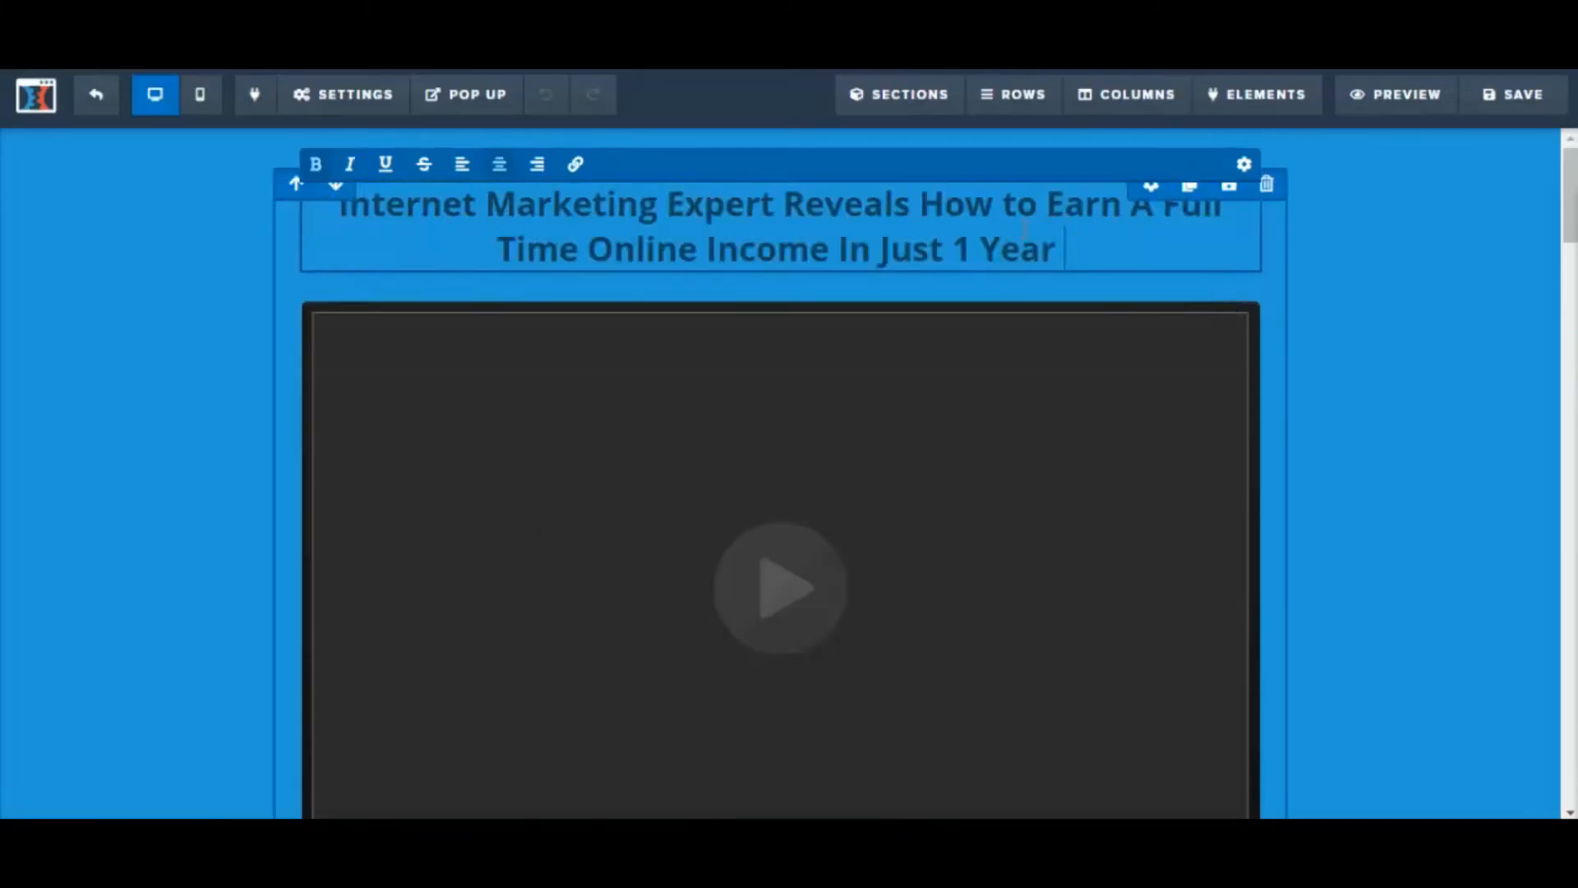
click(1393, 268)
Step: Copy the pasted headline text and try to make it white through the headline's text color setting
click(531, 230)
drag(344, 206, 1074, 234)
key(ctrl+c)
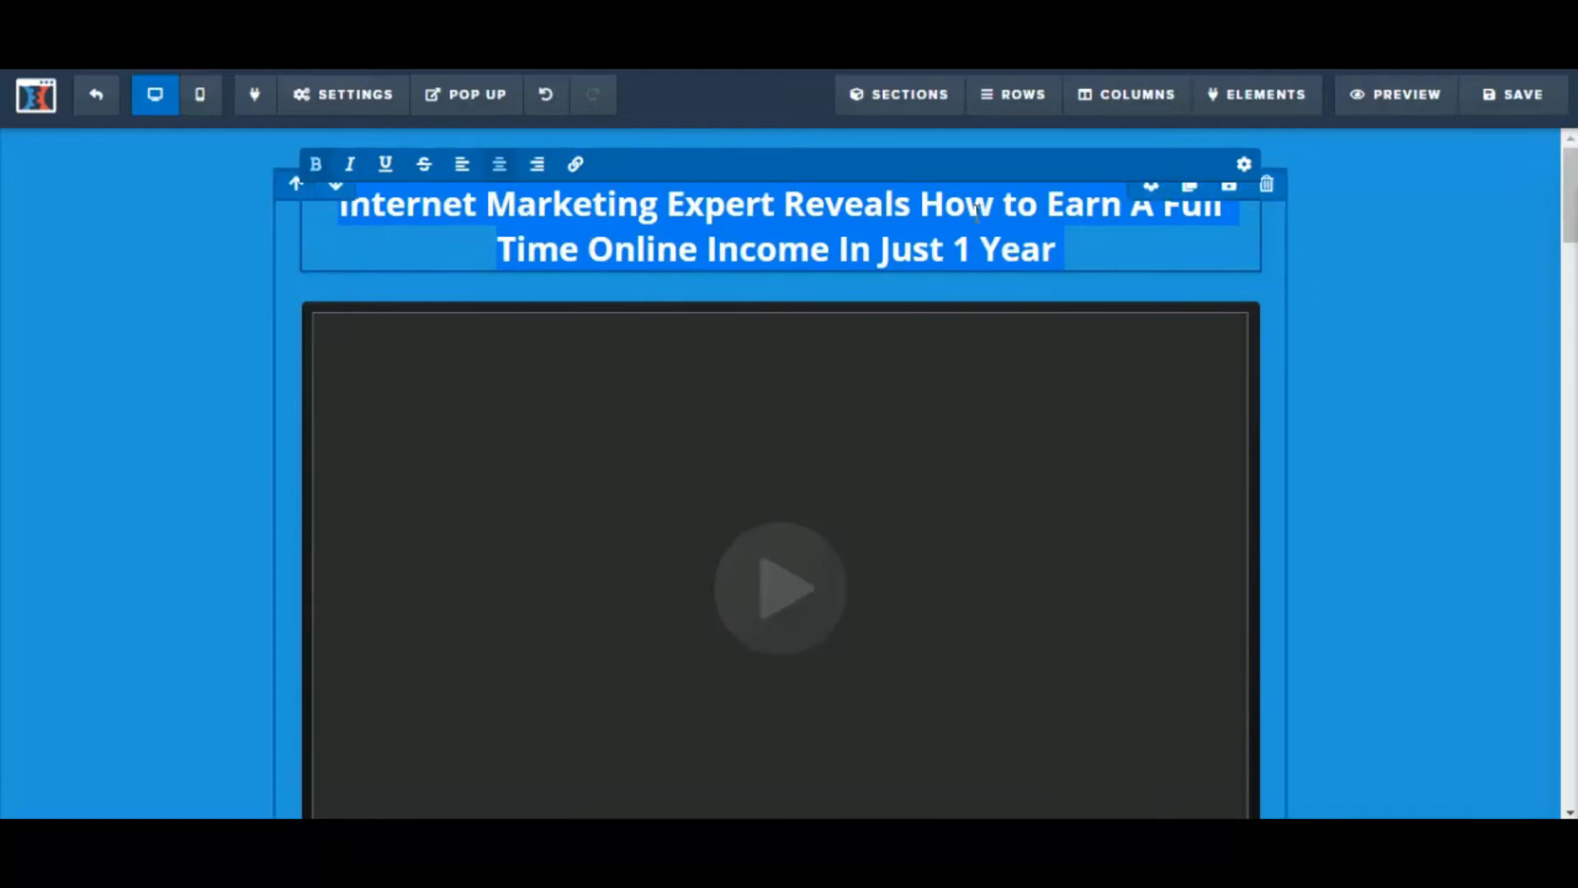
click(1244, 166)
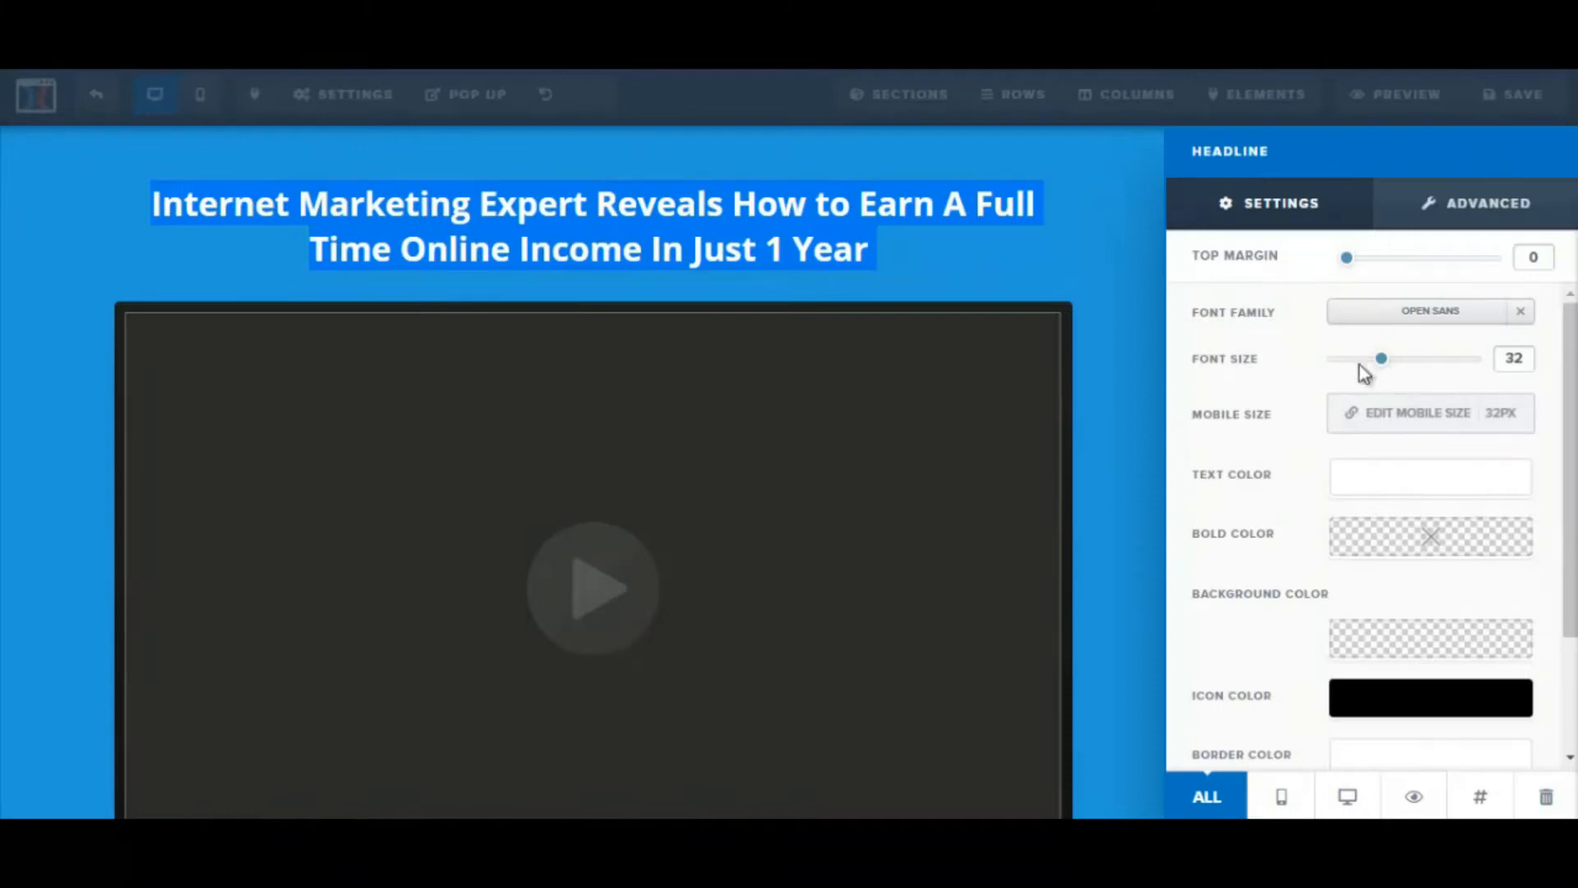
click(1384, 485)
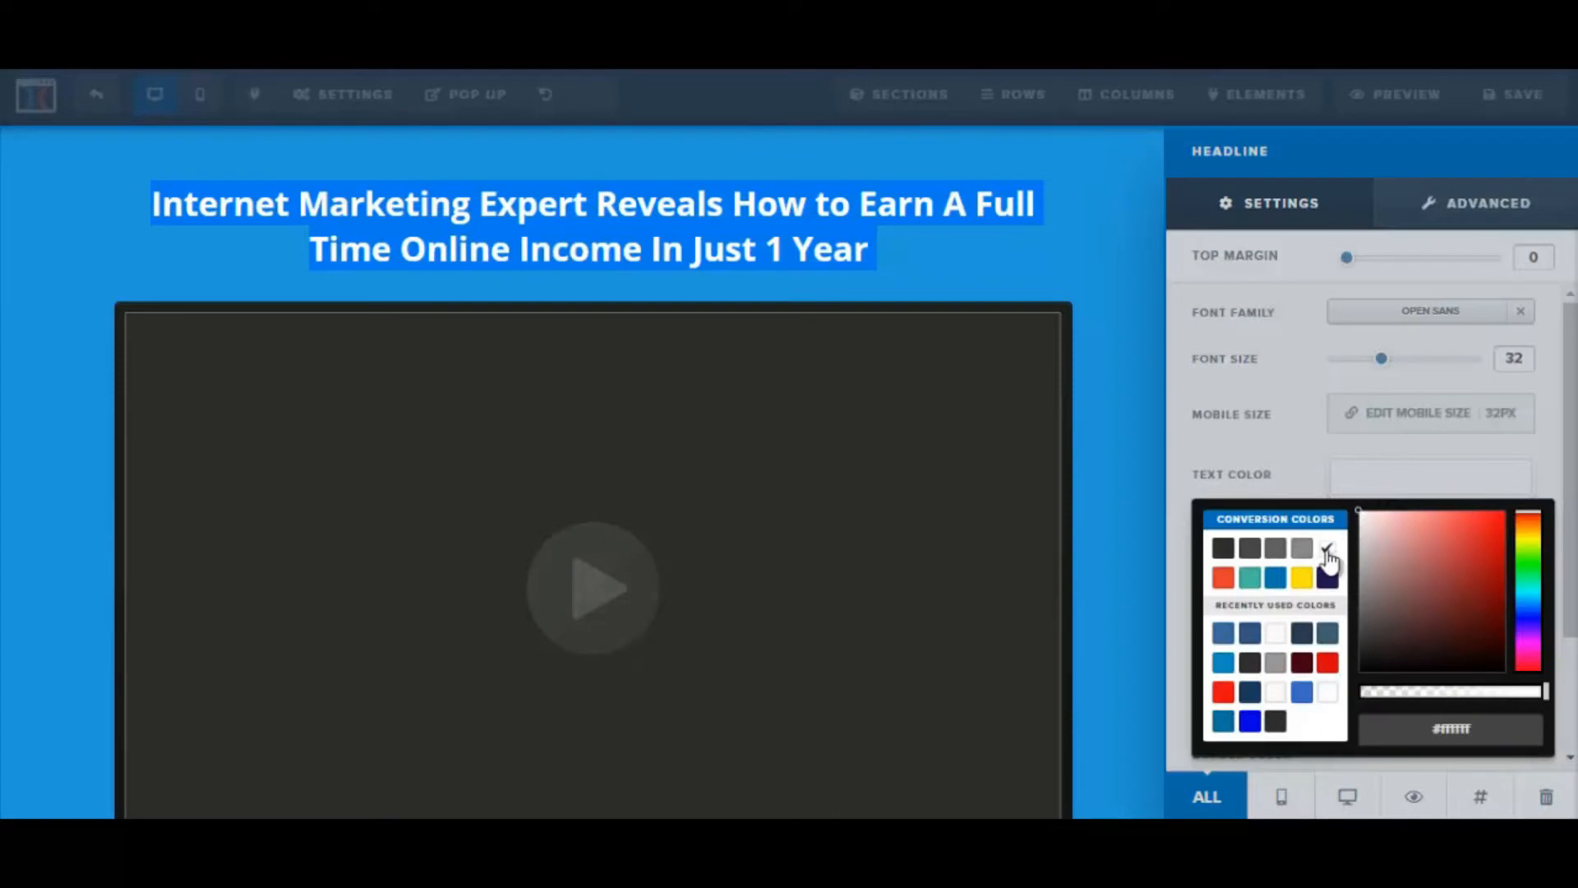
click(1043, 256)
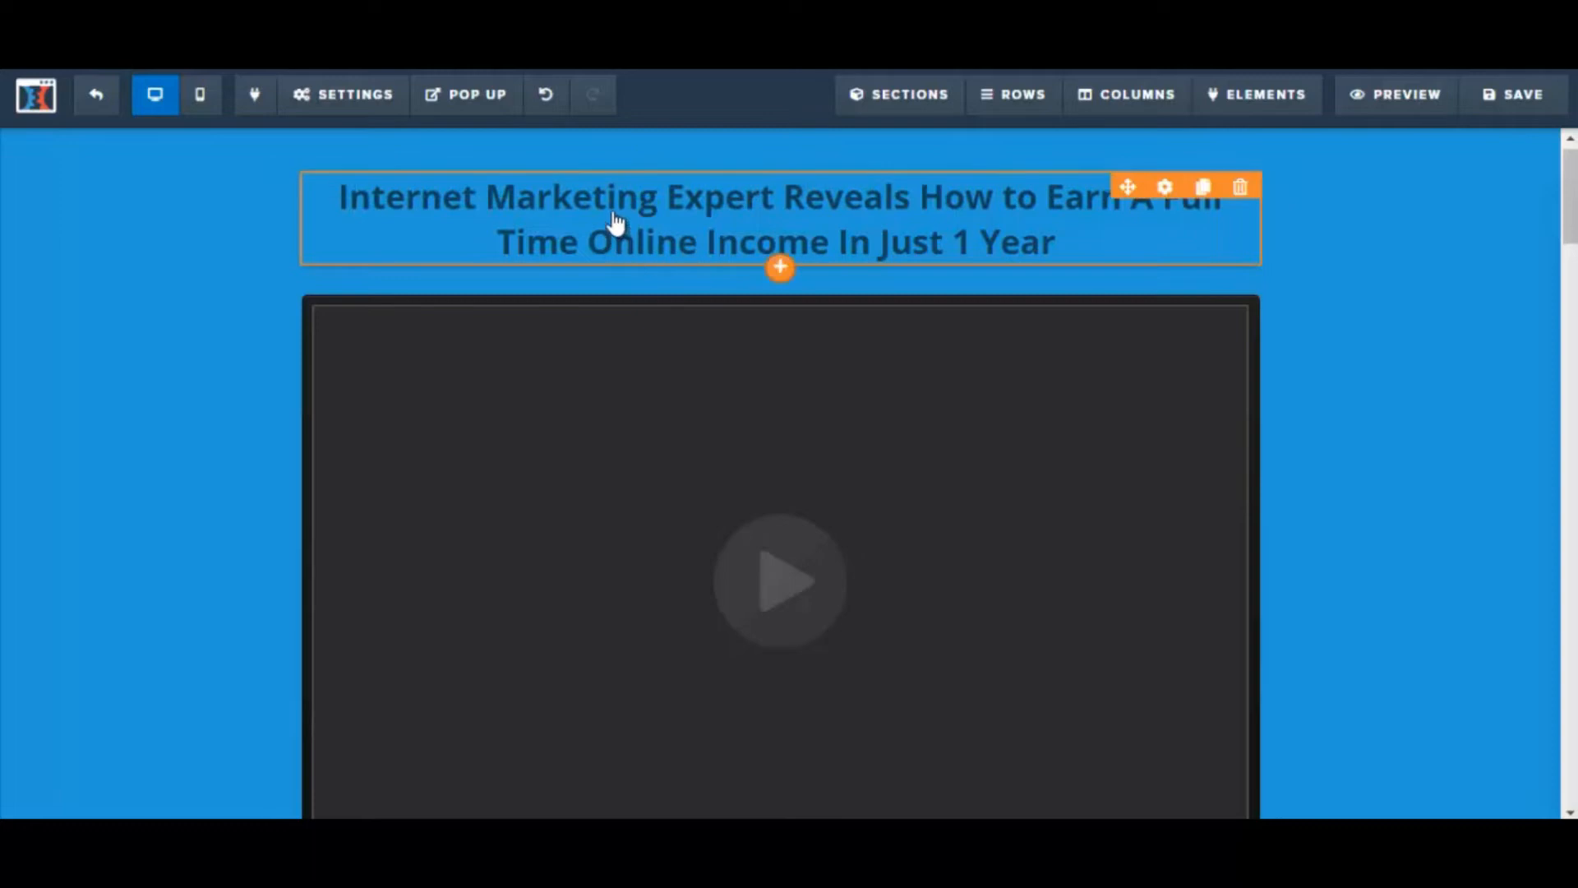
Step: Add a new headline element above the video and replace its placeholder text with the copied "Internet Marketing Expert Reveals..." headline
click(780, 271)
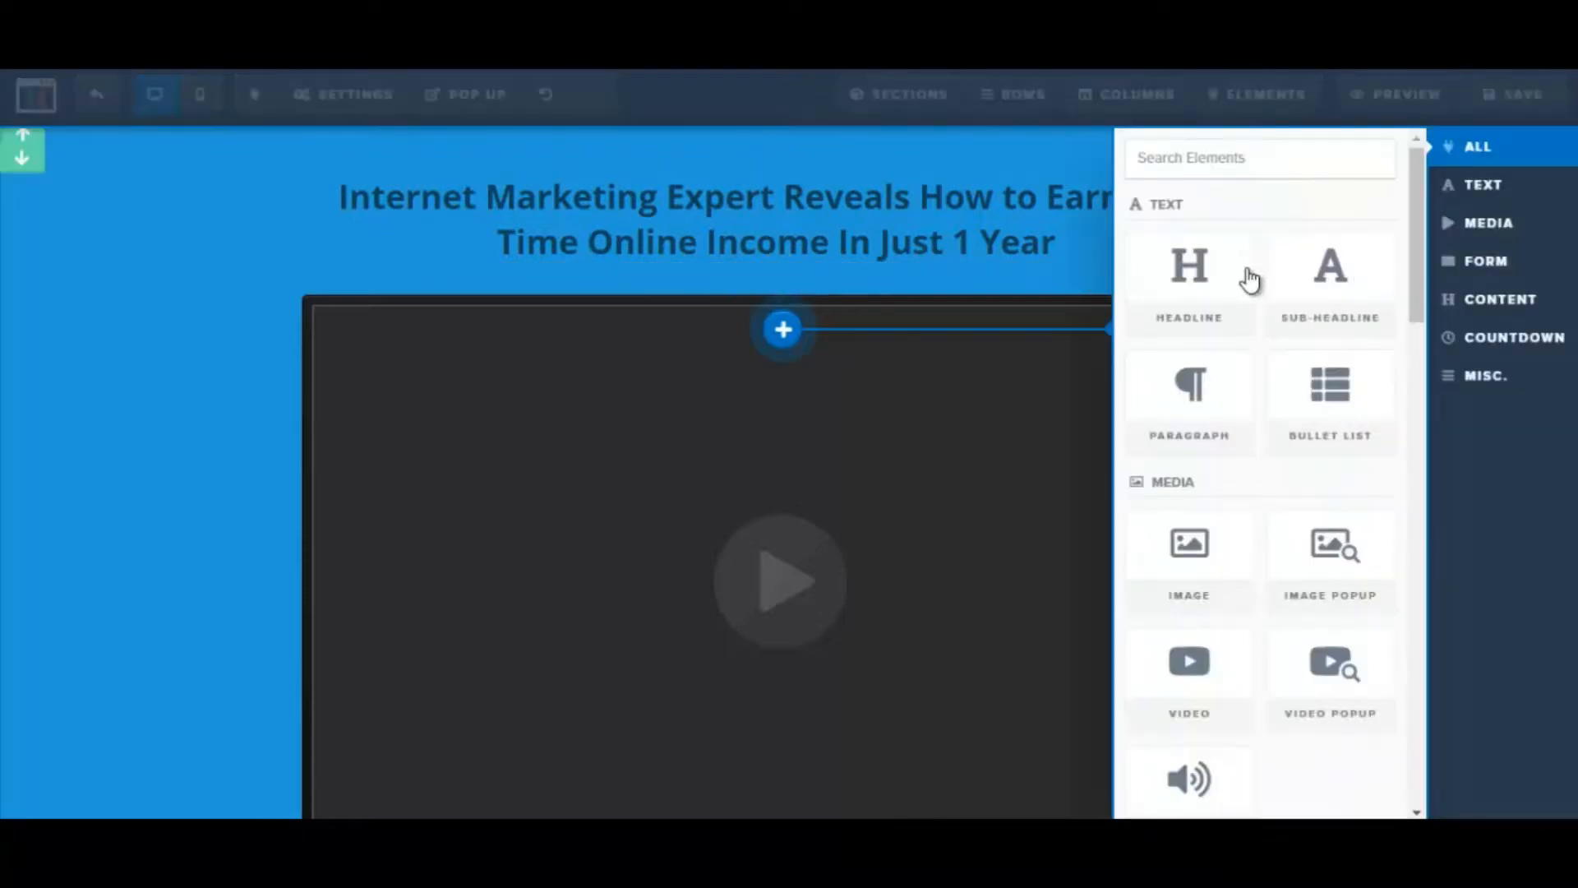
click(1196, 294)
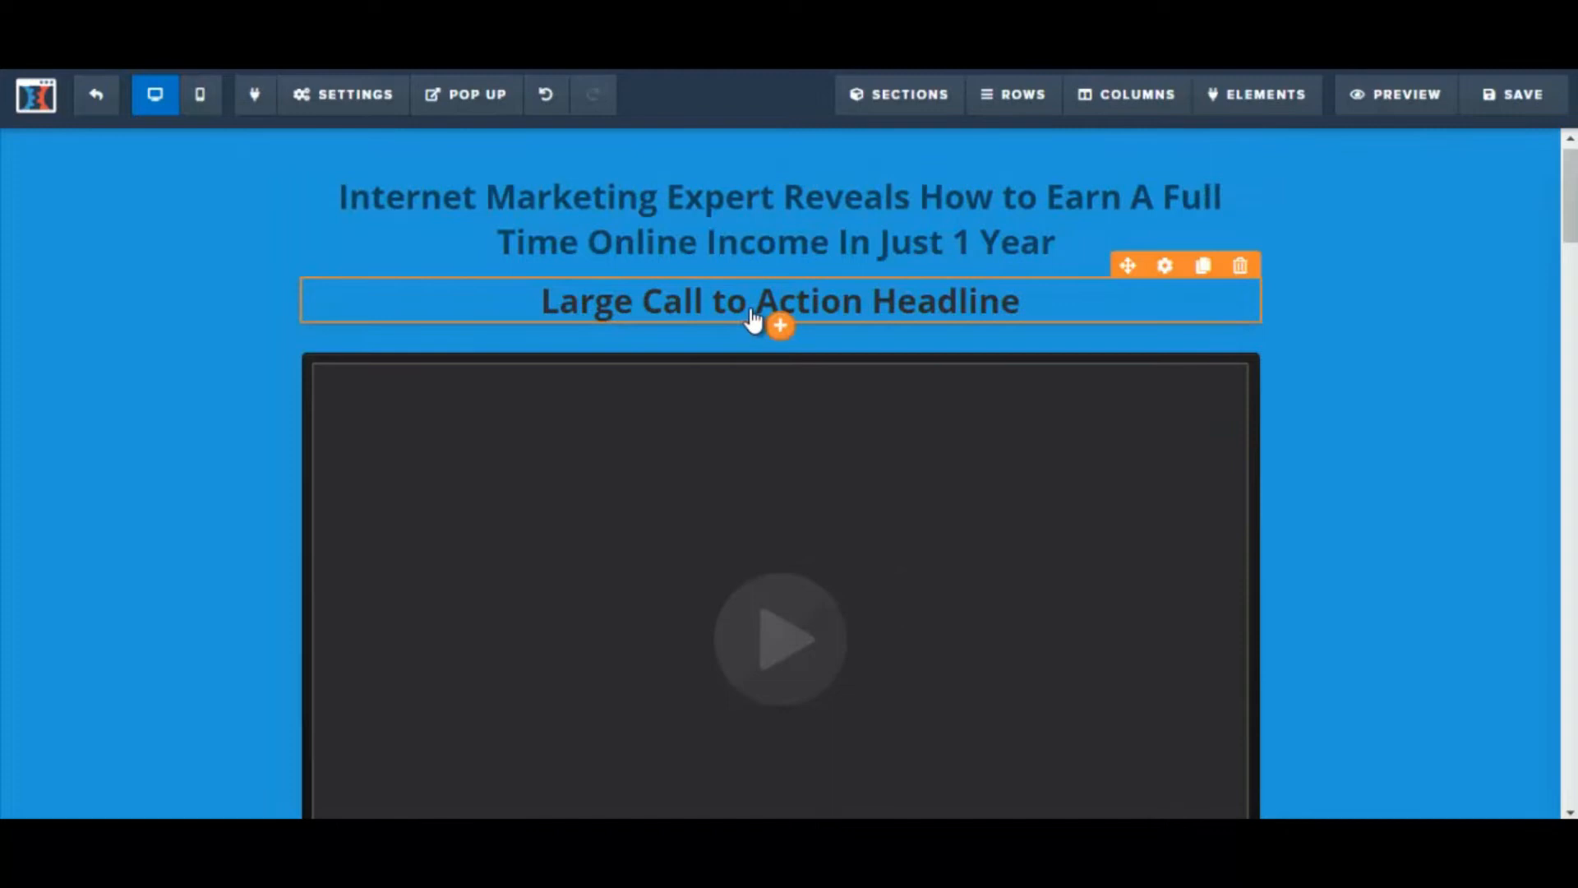
click(753, 319)
drag(546, 302, 1061, 339)
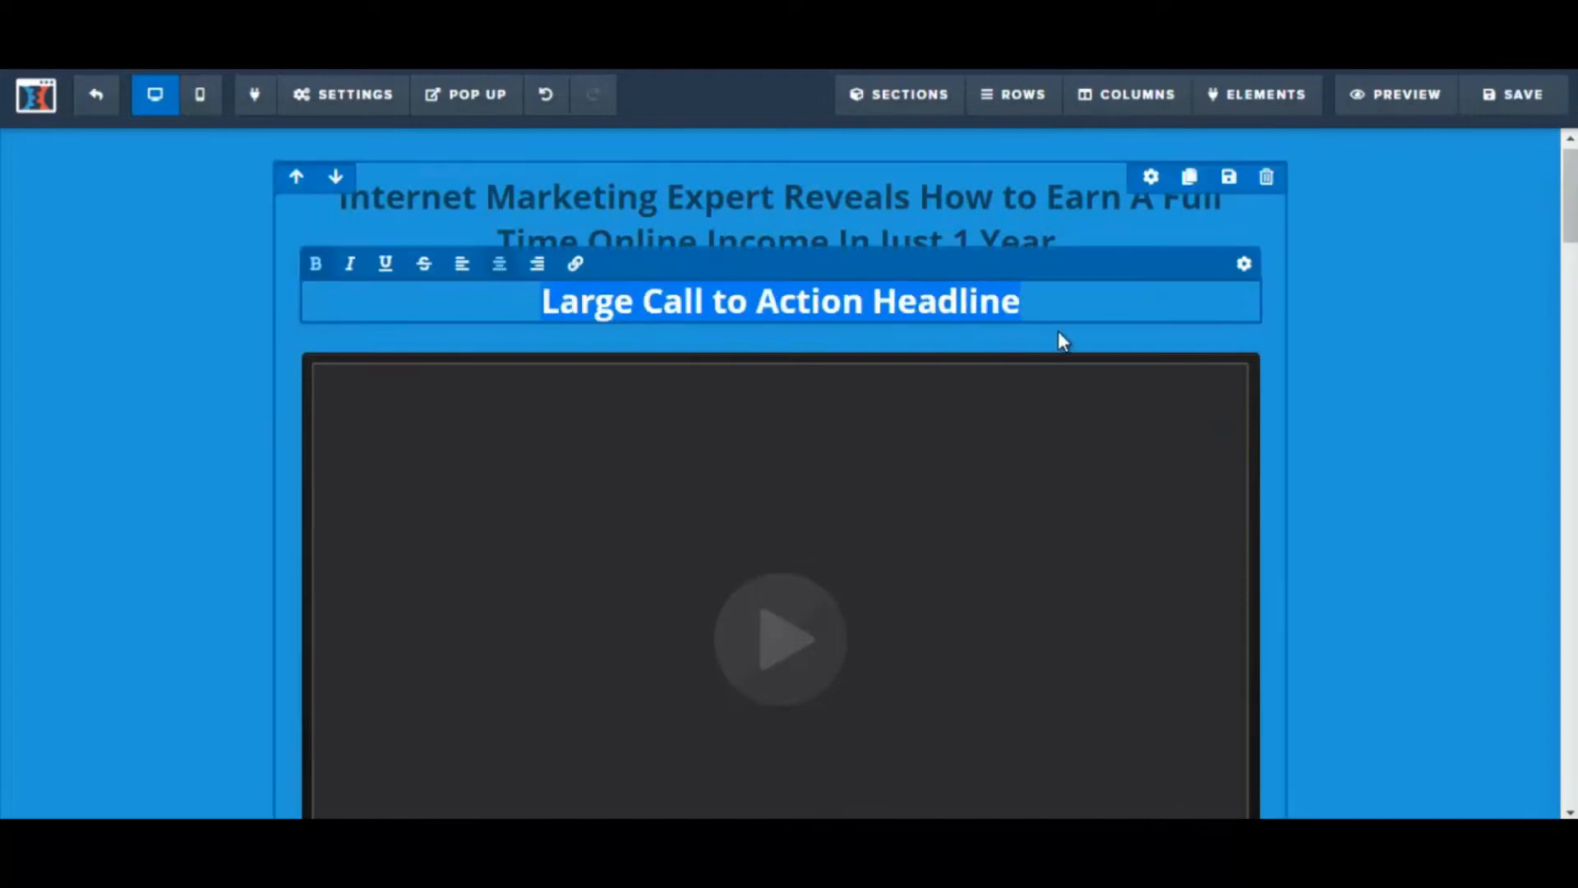
click(1058, 331)
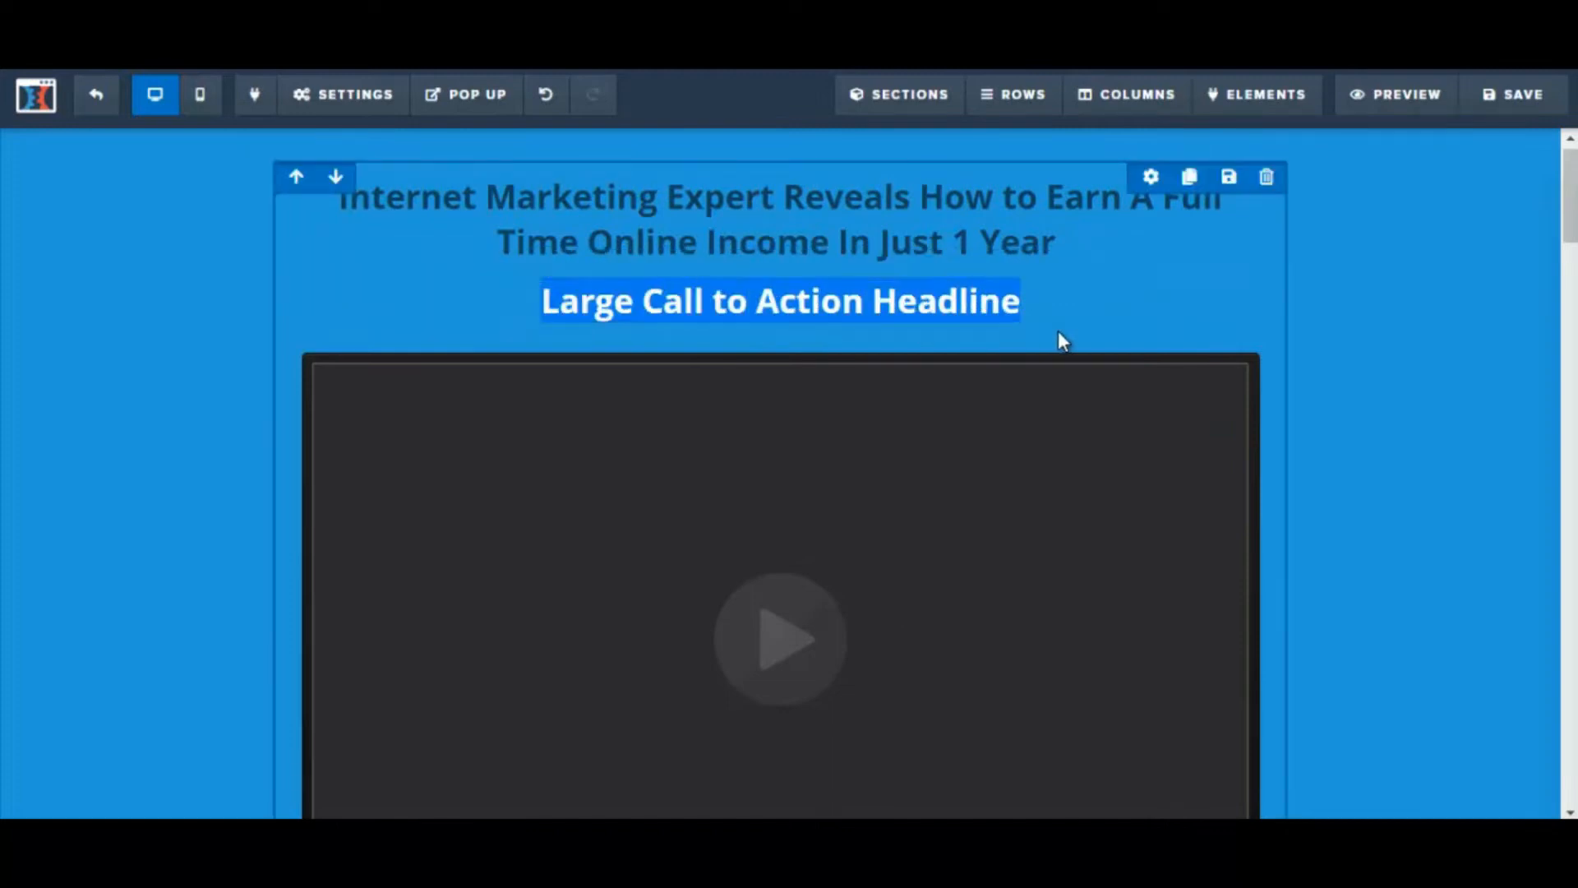
click(905, 300)
key(ctrl+v)
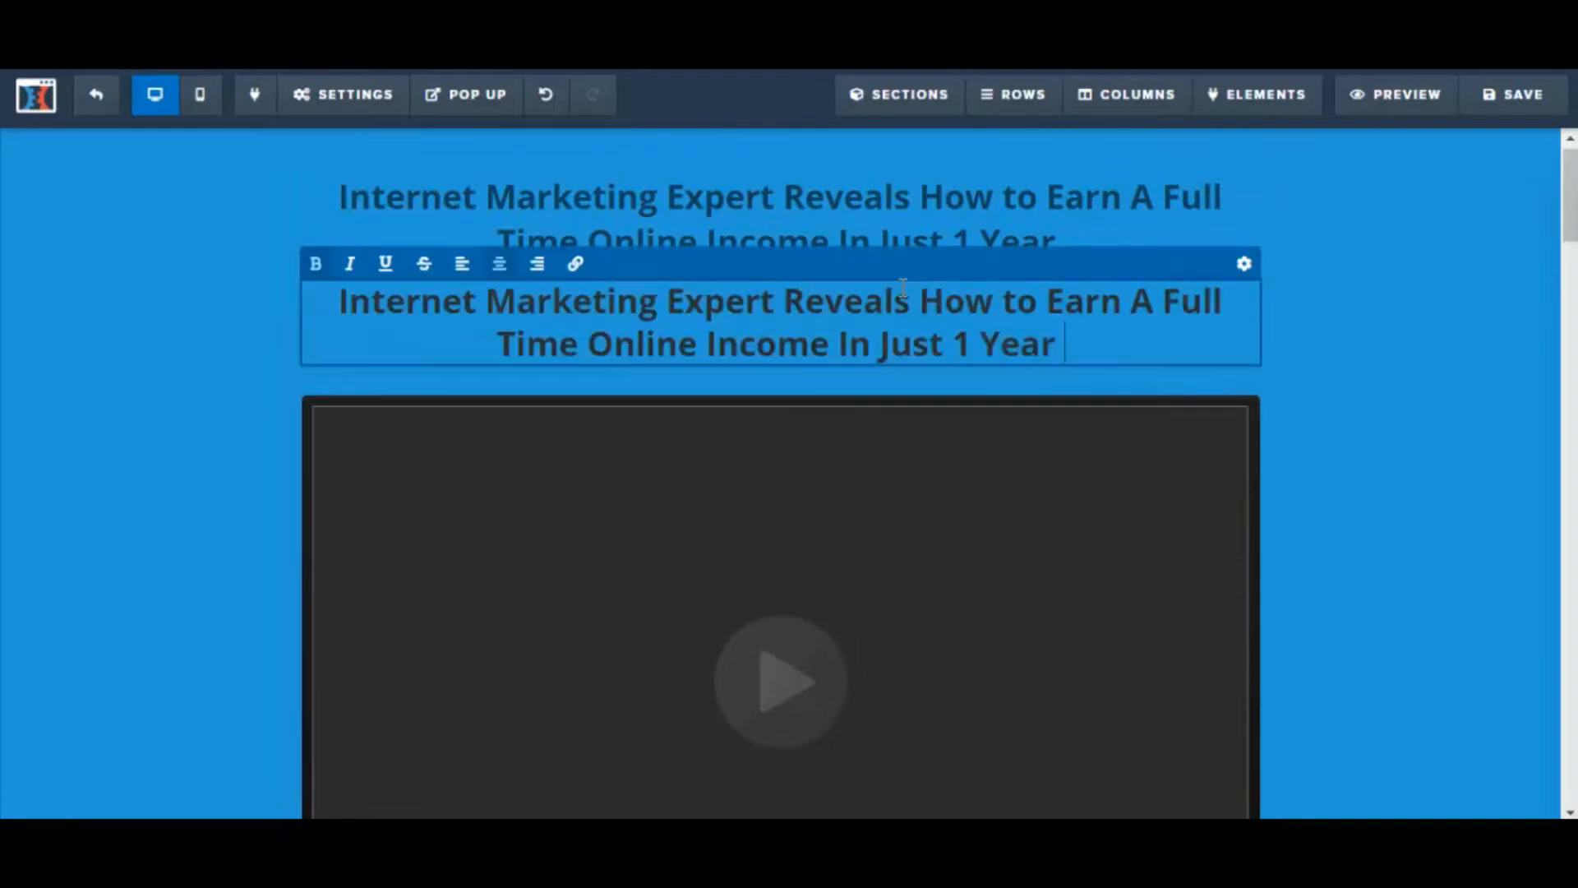
Step: Set the new headline's text color to the white conversion color
click(348, 300)
drag(345, 300, 1093, 364)
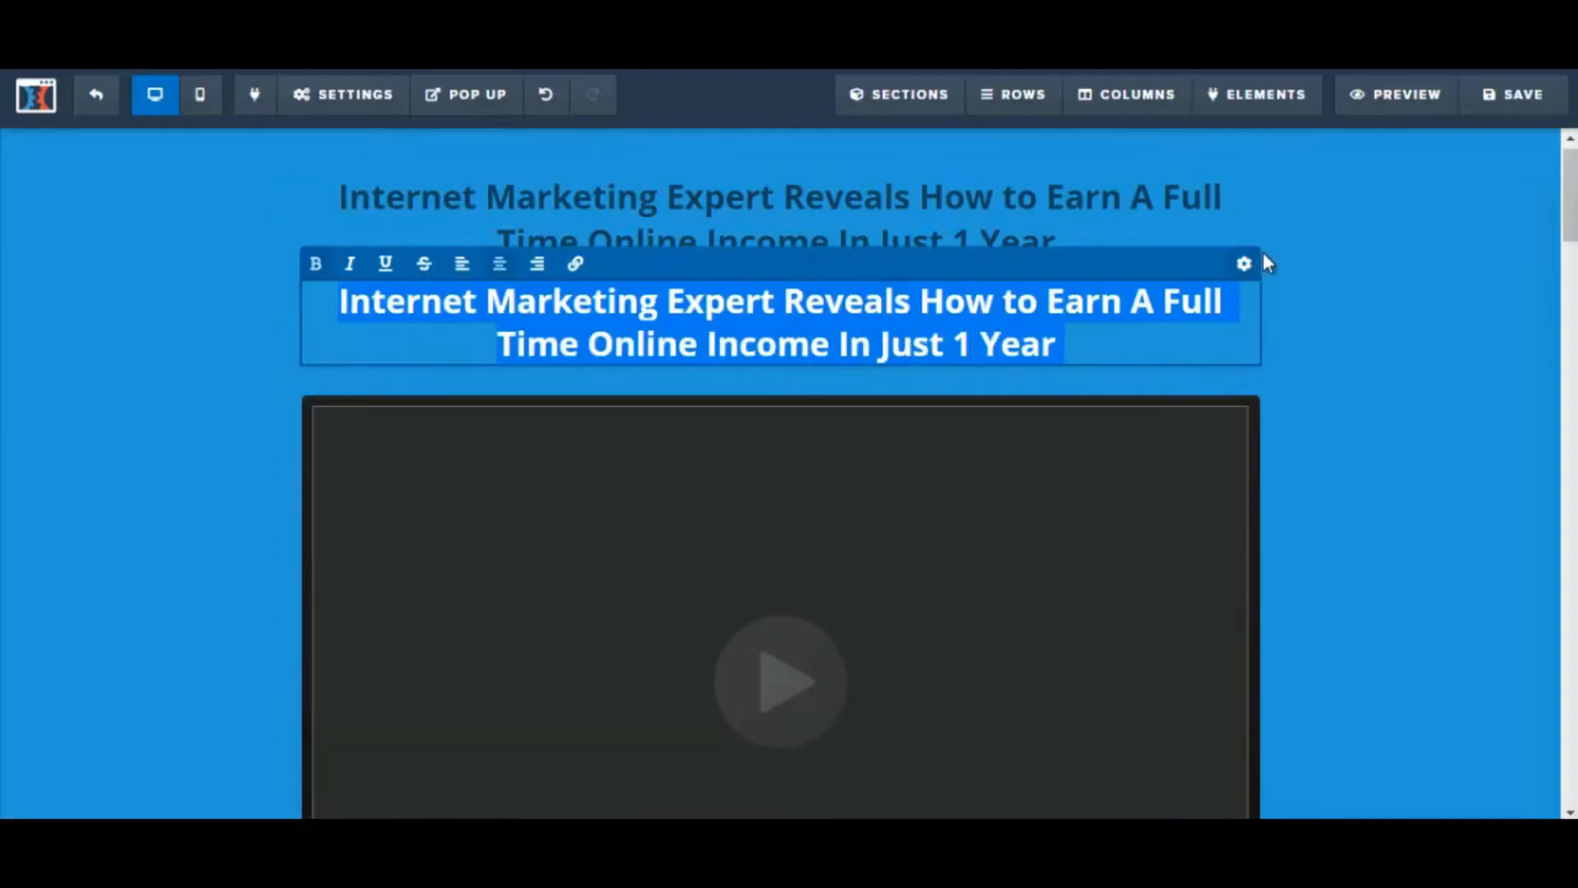
click(1245, 272)
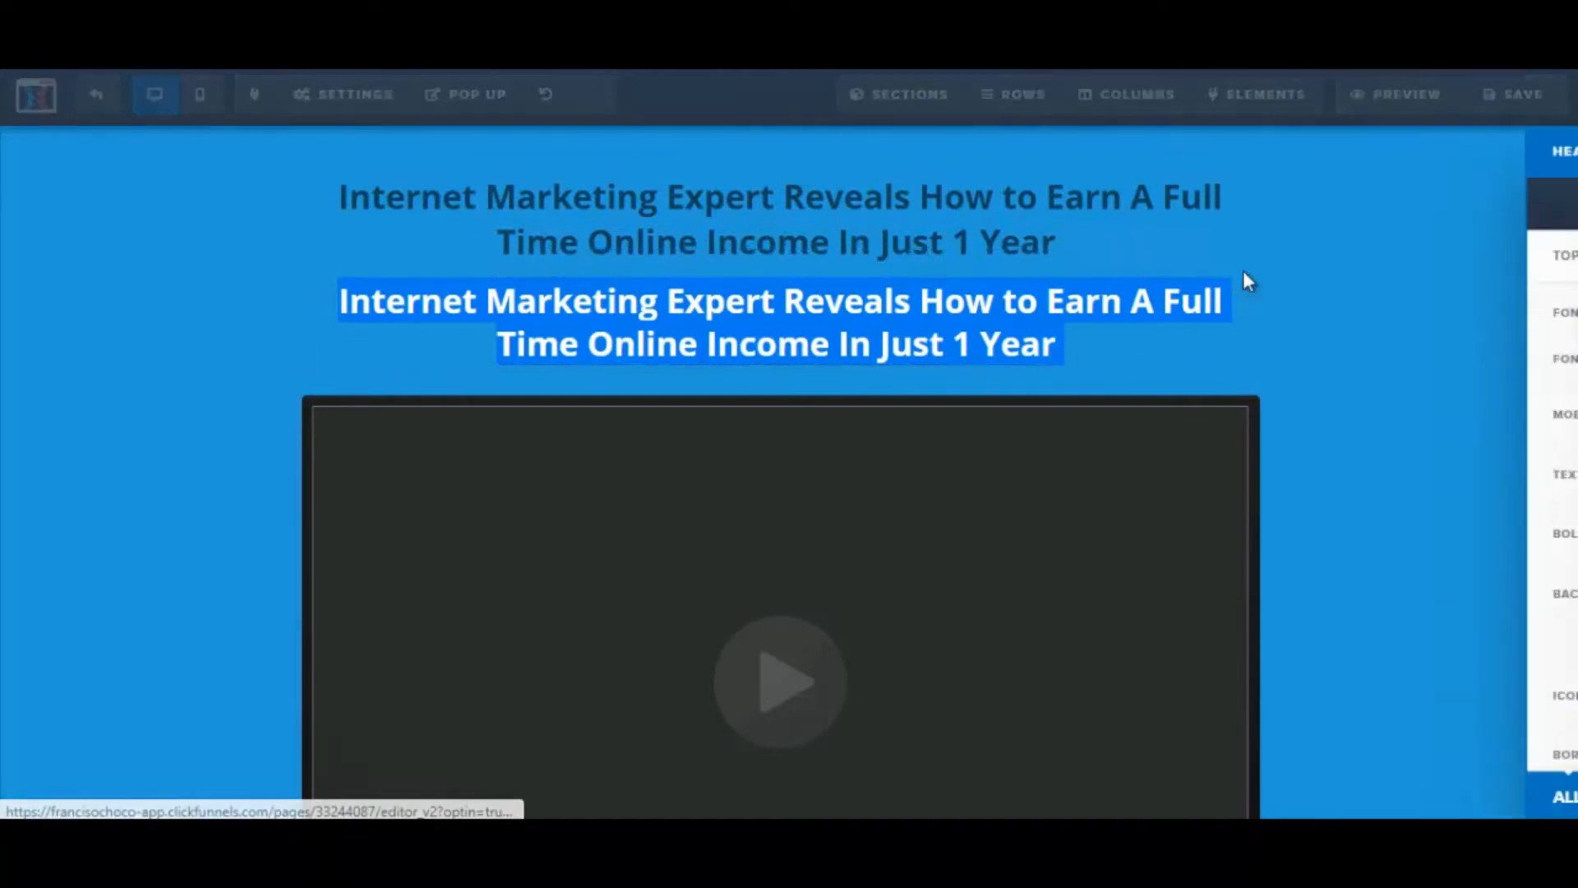
click(1373, 477)
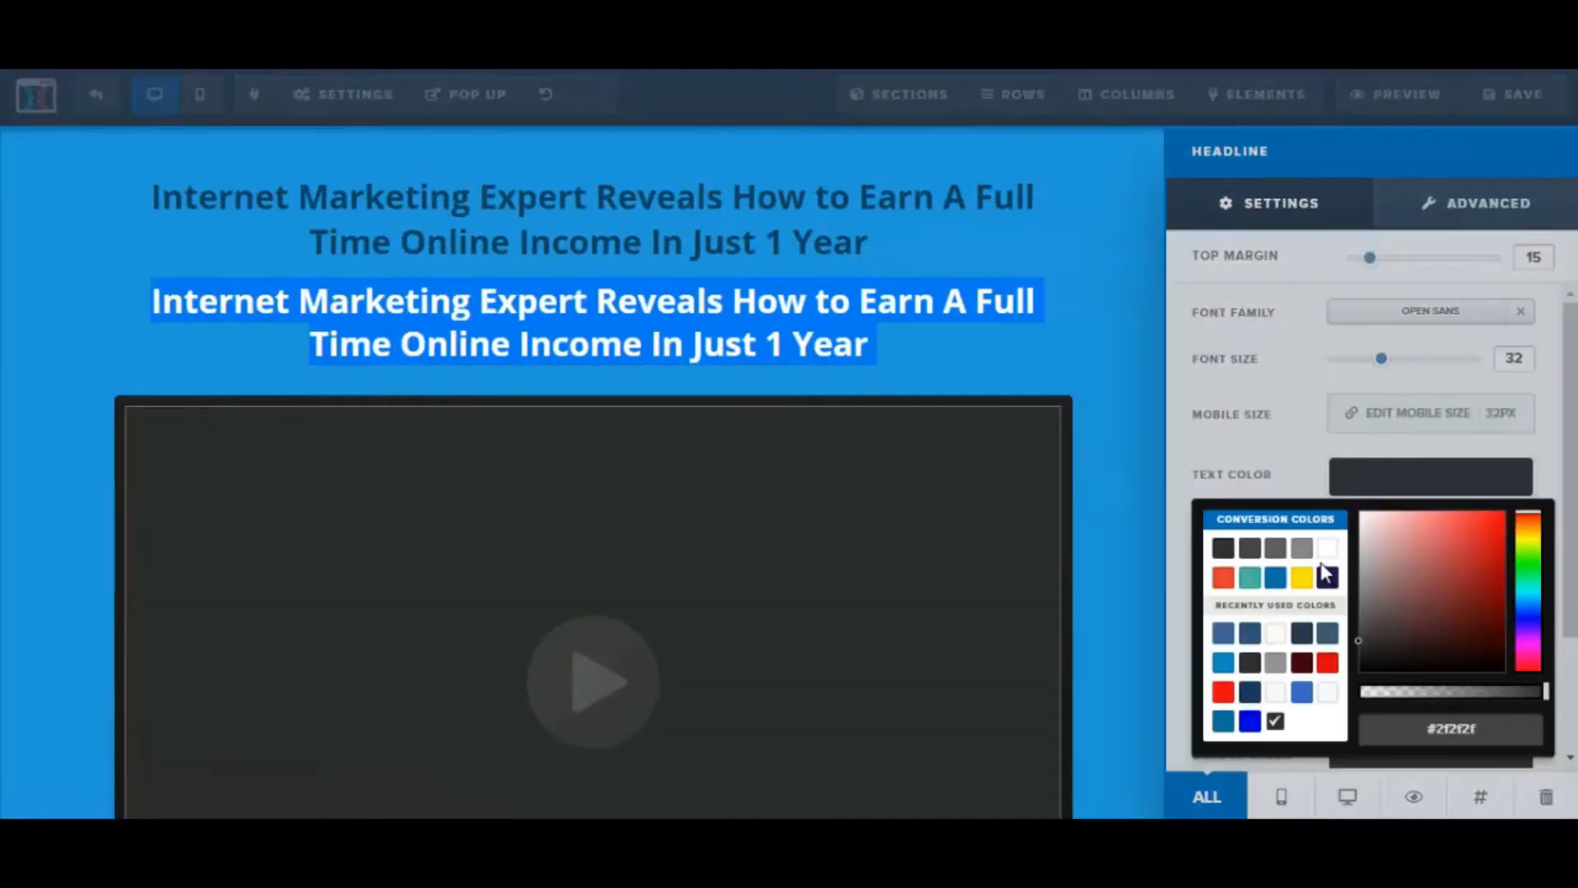
click(1327, 548)
click(1028, 352)
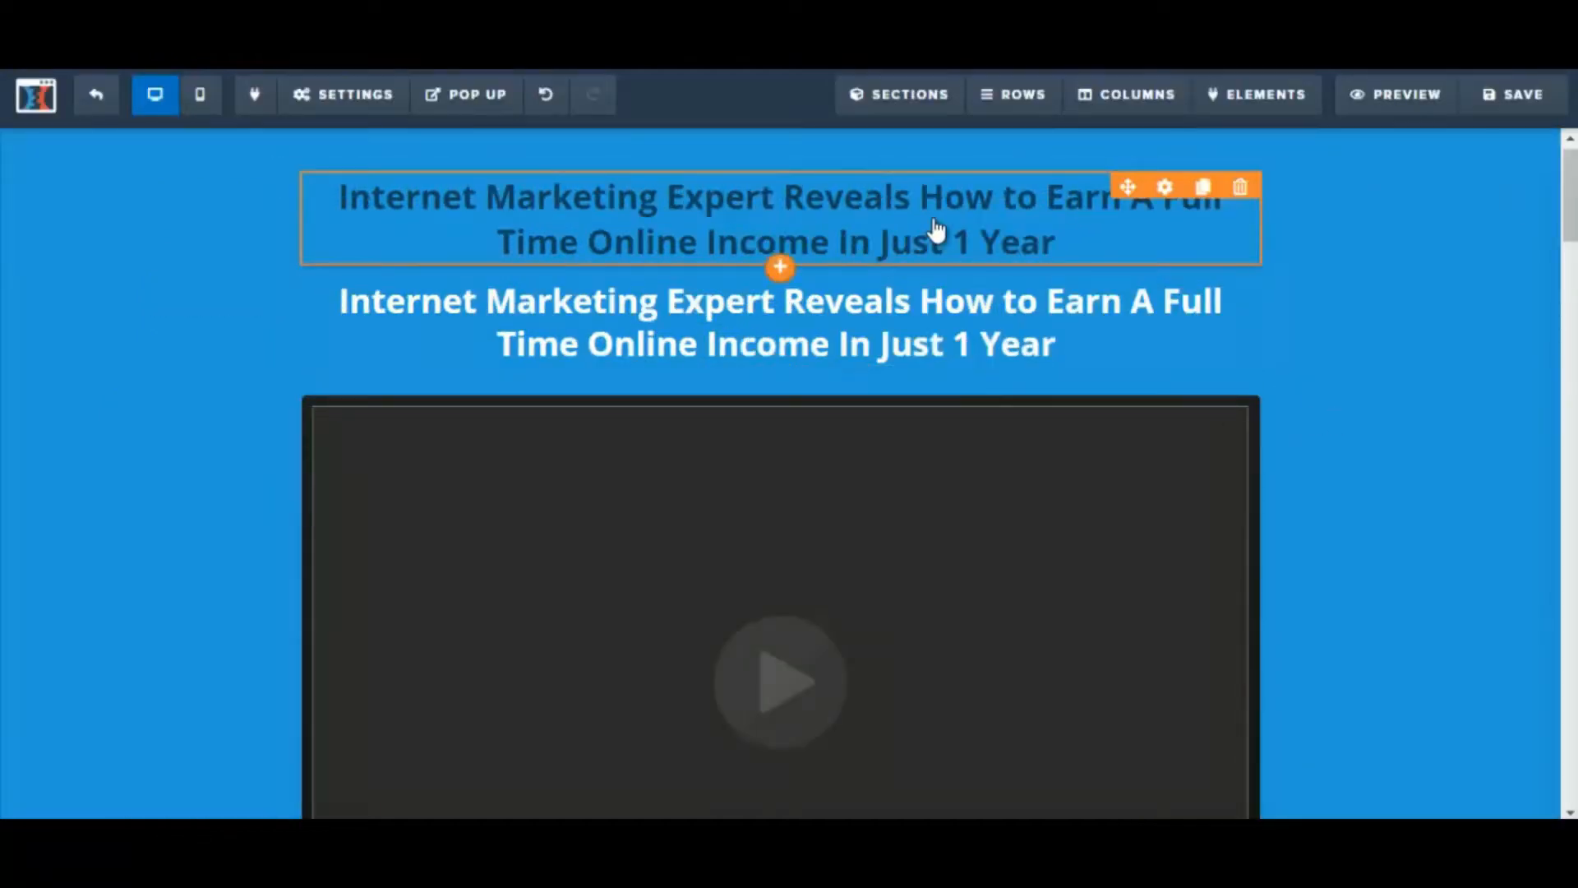
Step: Delete the original dark blue headline above the white one
mouse_move(1098, 245)
click(1243, 191)
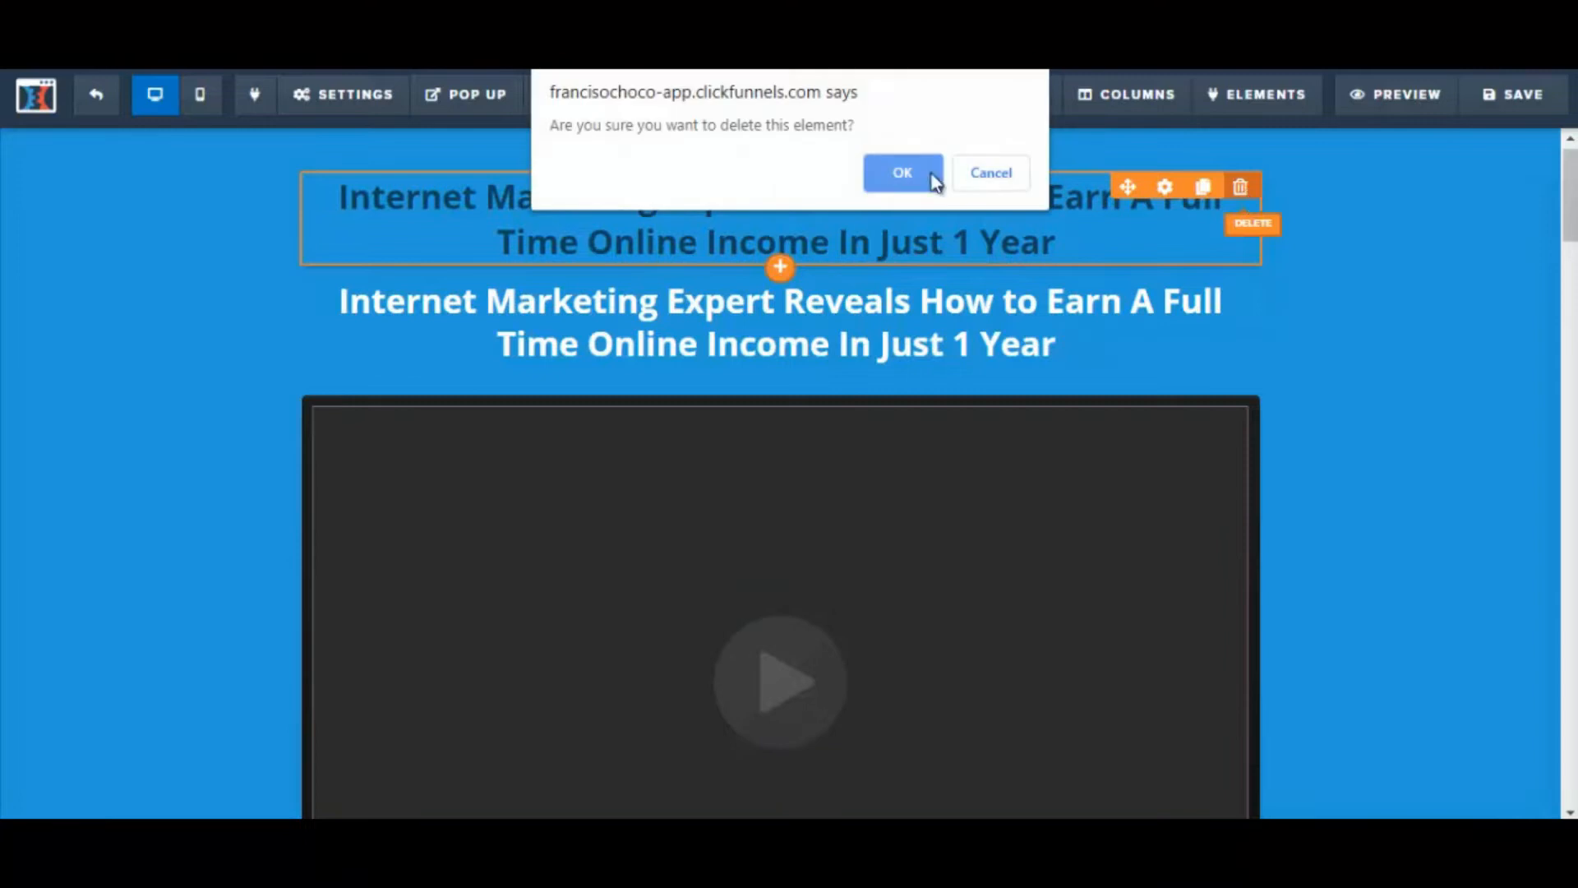
click(888, 180)
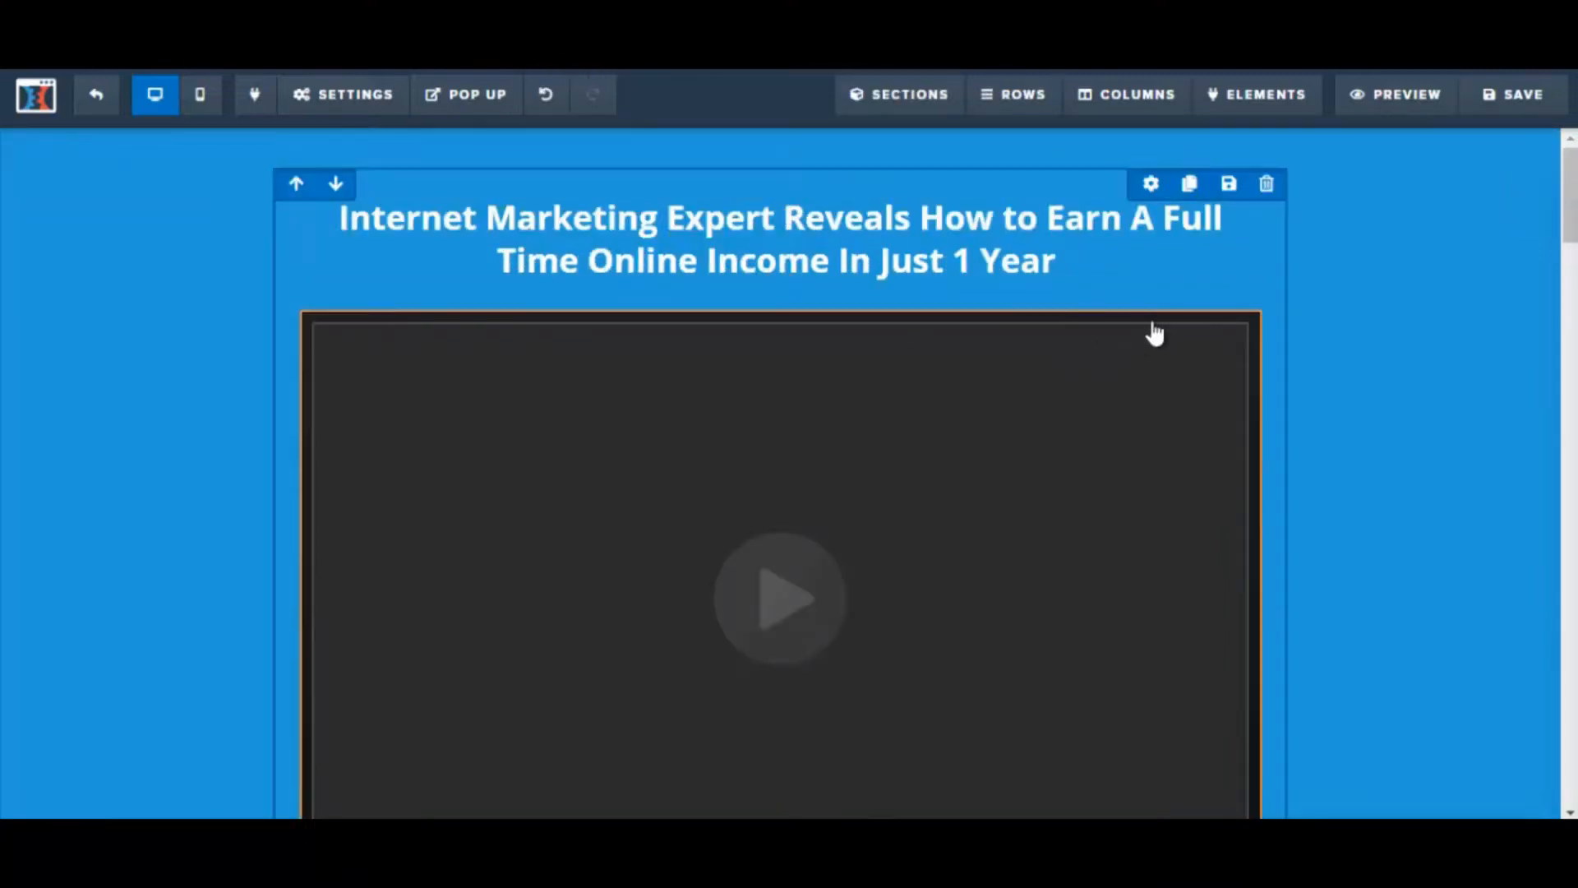
Step: Check the opening lines of the Word sales letter and clone the white "Internet Marketing Expert Reveals..." headline in ClickFunnels
mouse_move(1155, 333)
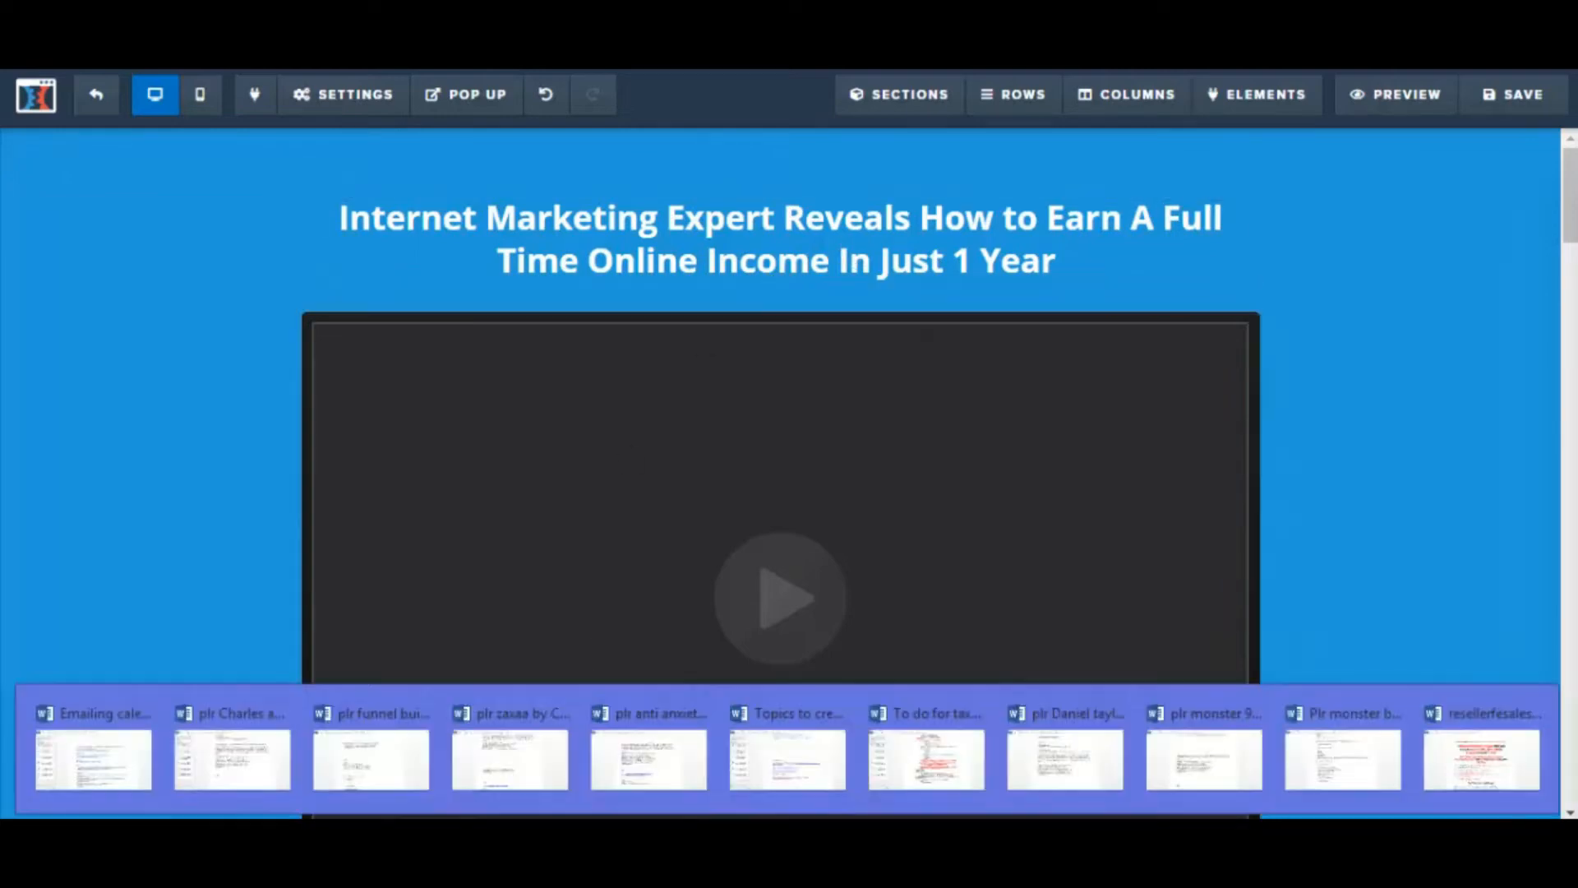
click(1467, 772)
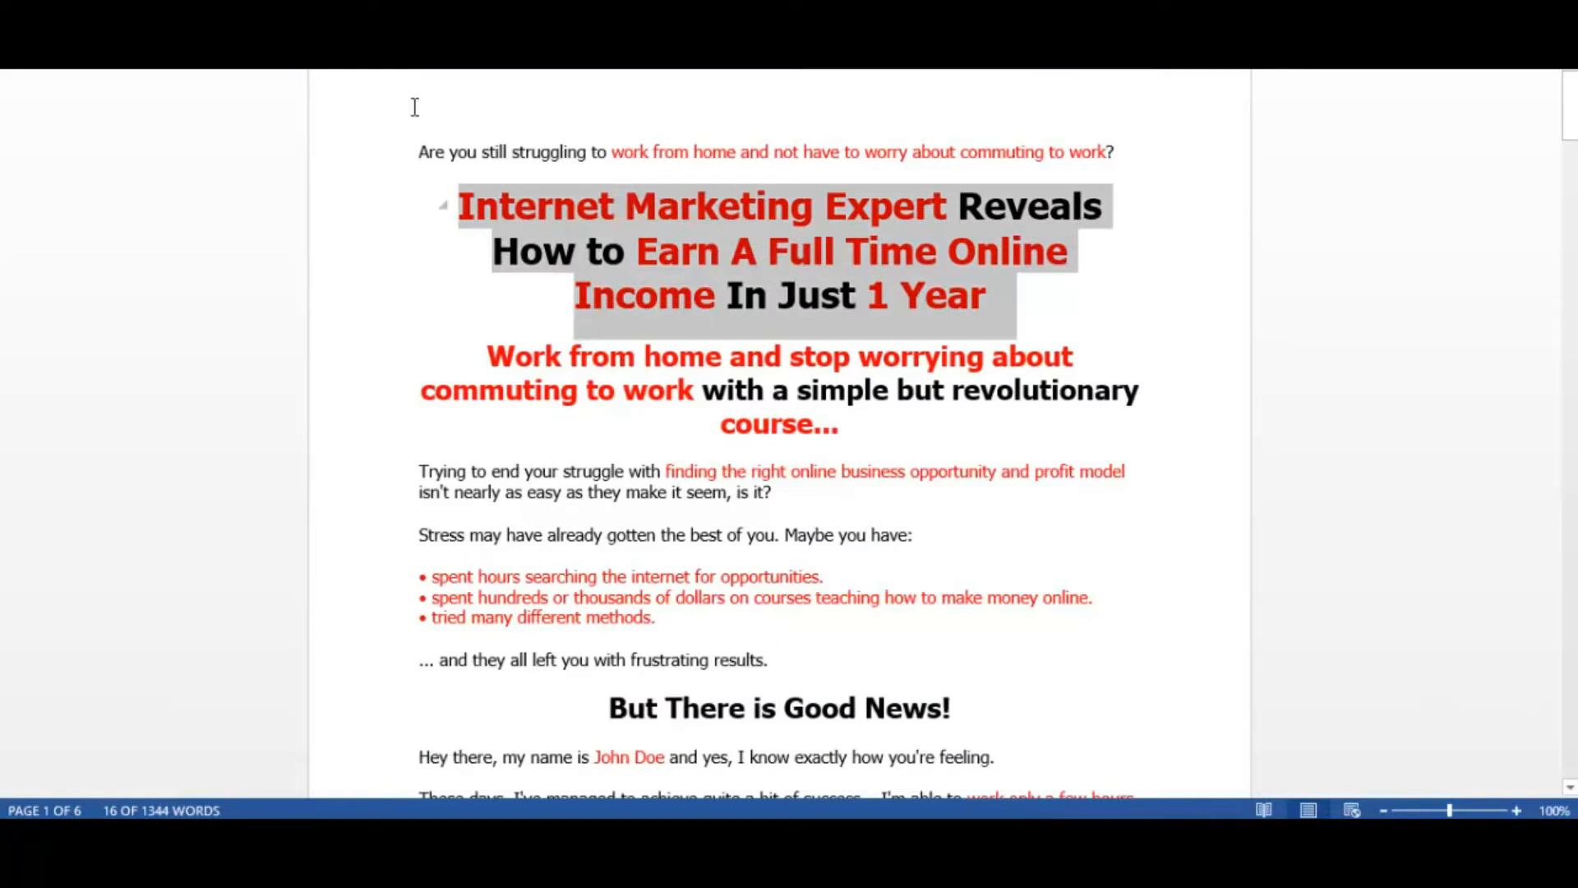
click(538, 207)
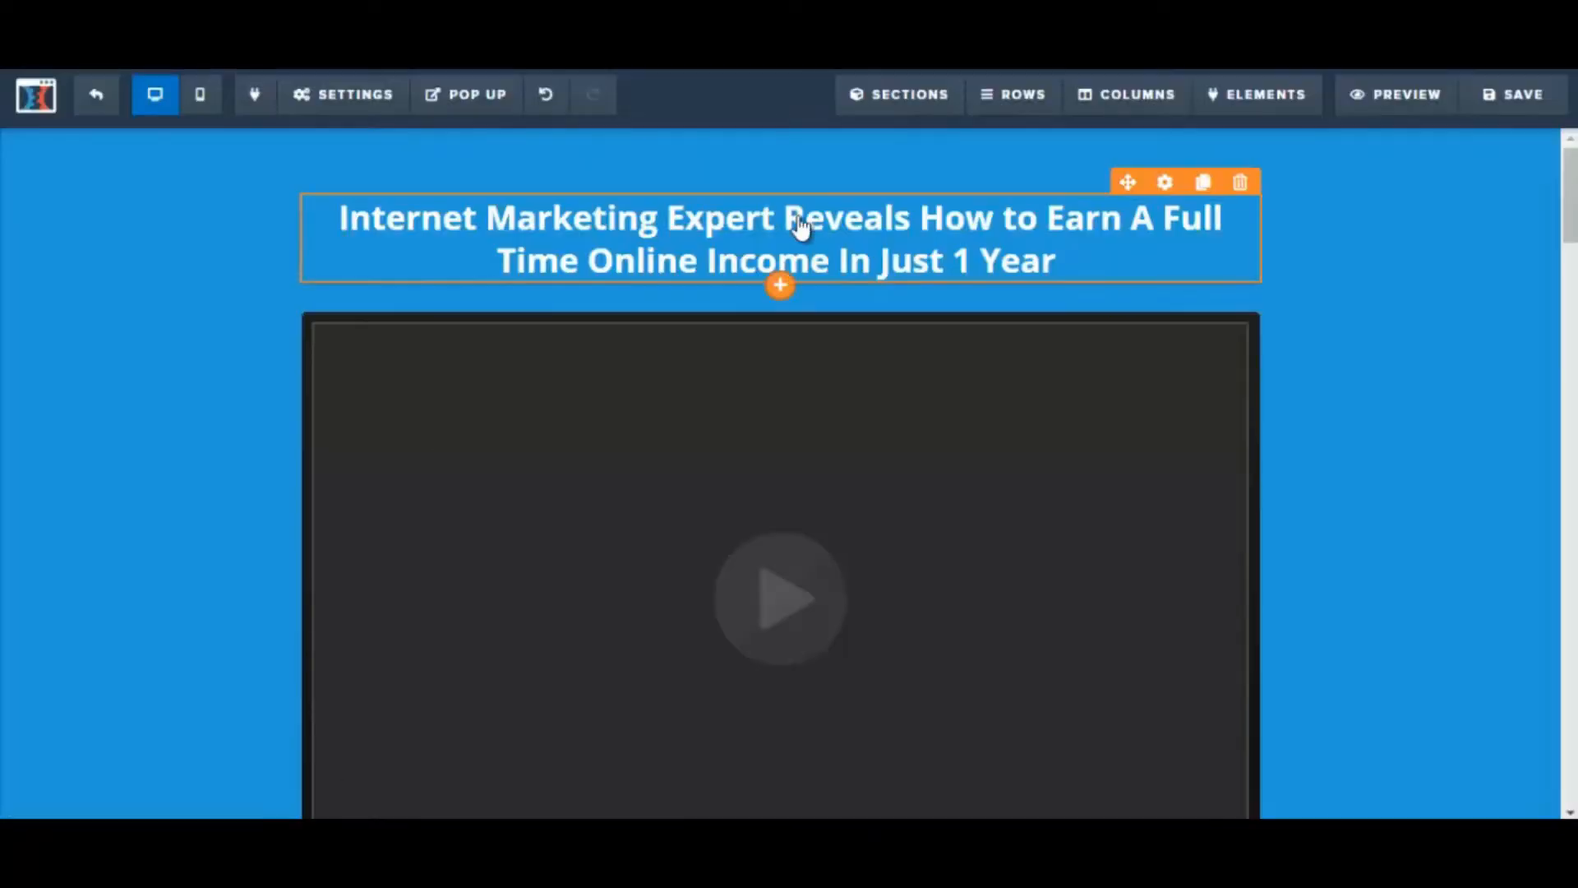
click(1204, 183)
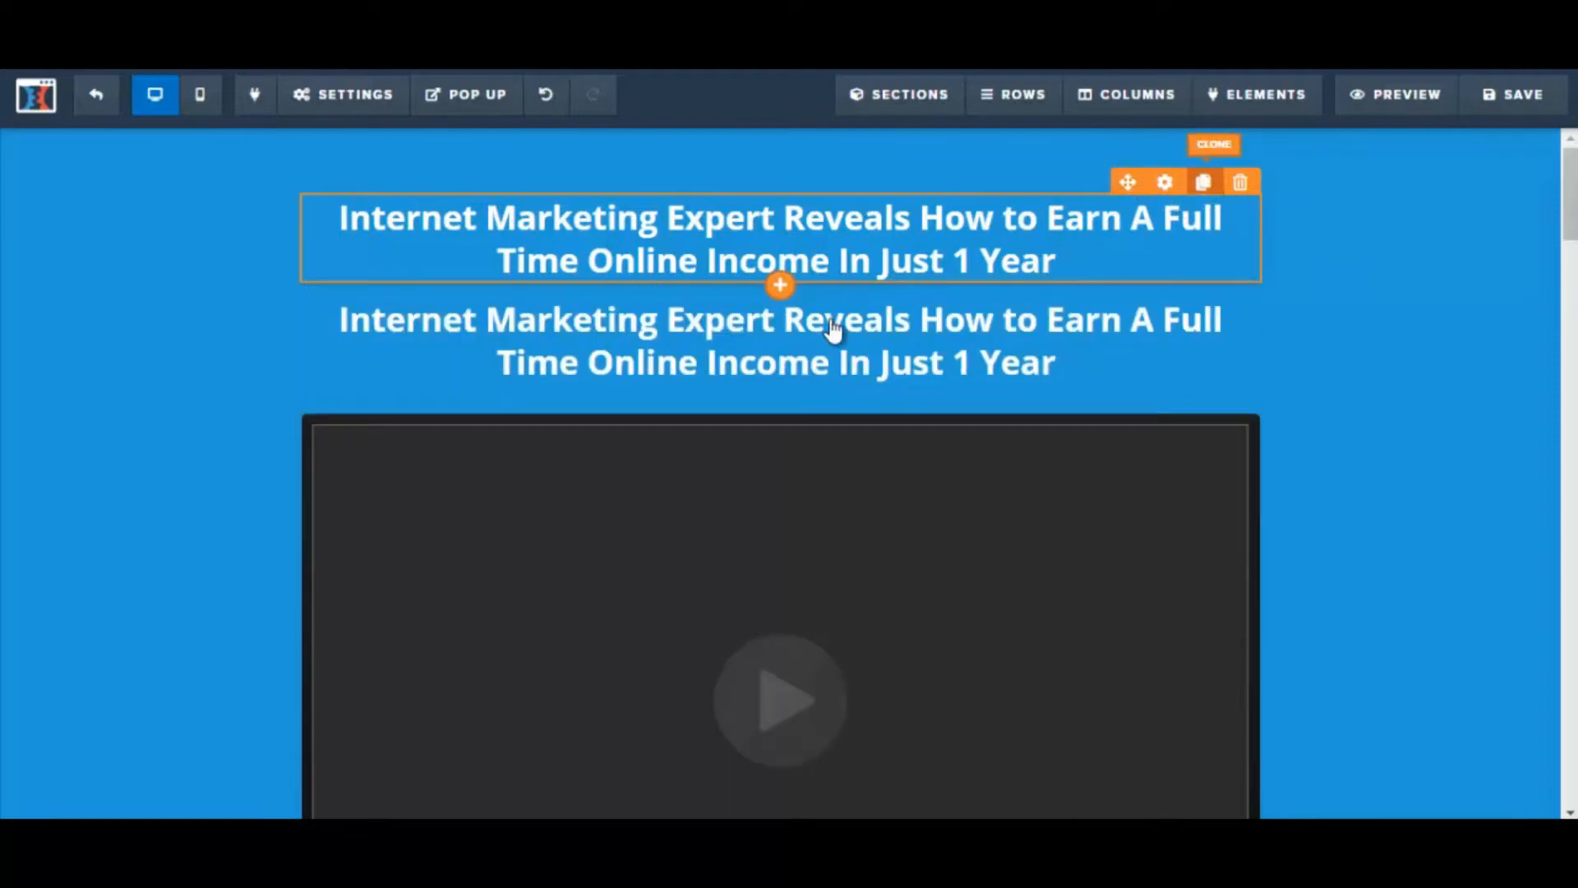
Step: Replace the upper headline's text with the "Are you still struggling to work from home..." line copied from the Word sales letter
click(744, 239)
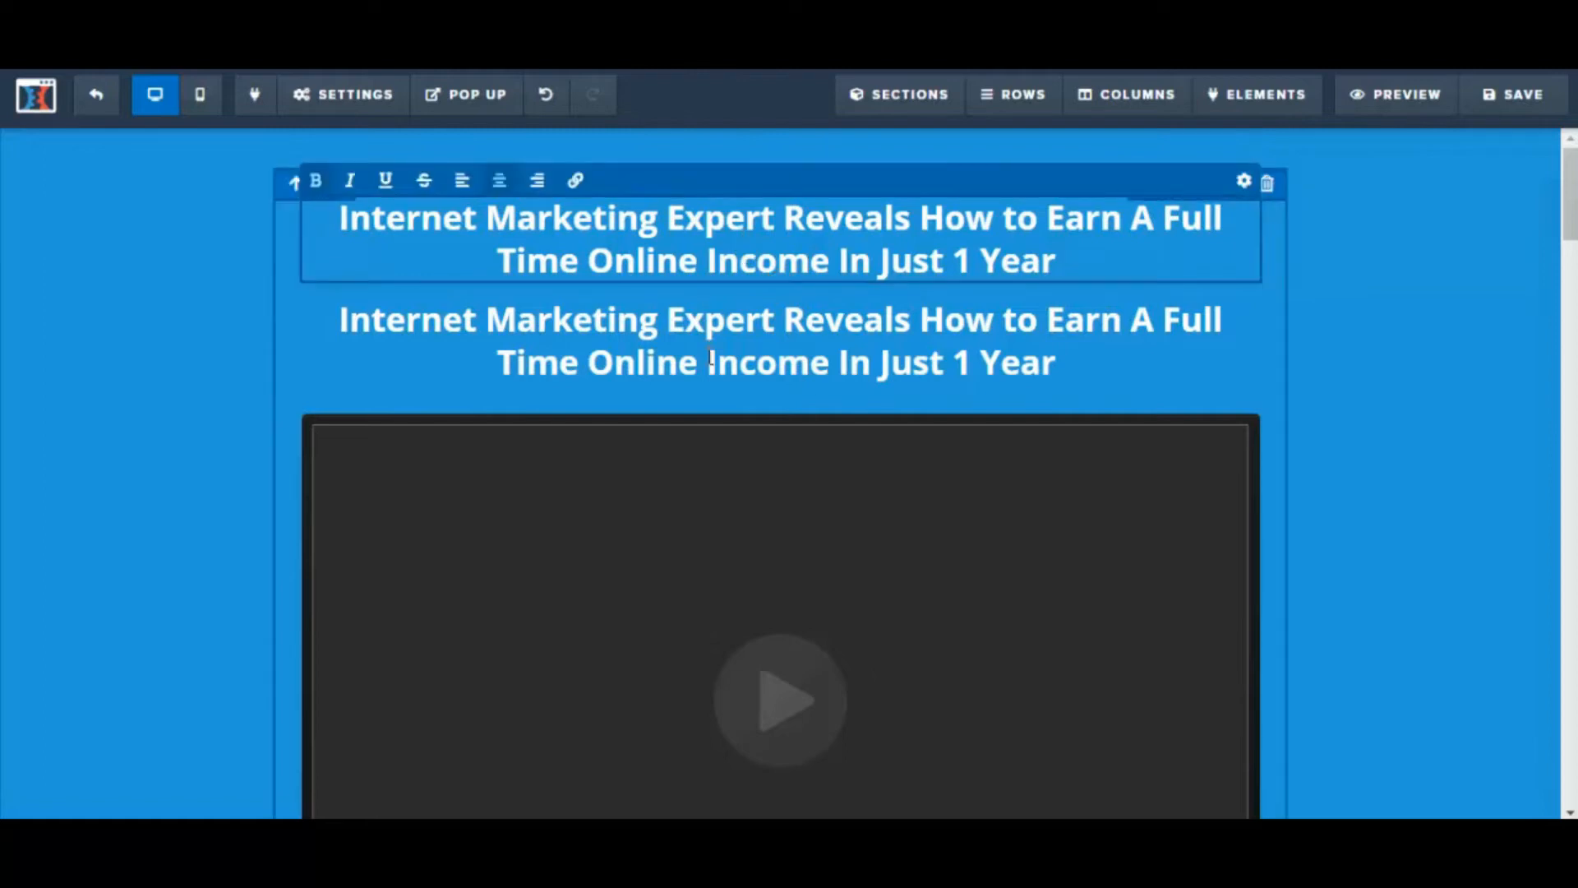
click(417, 261)
click(383, 232)
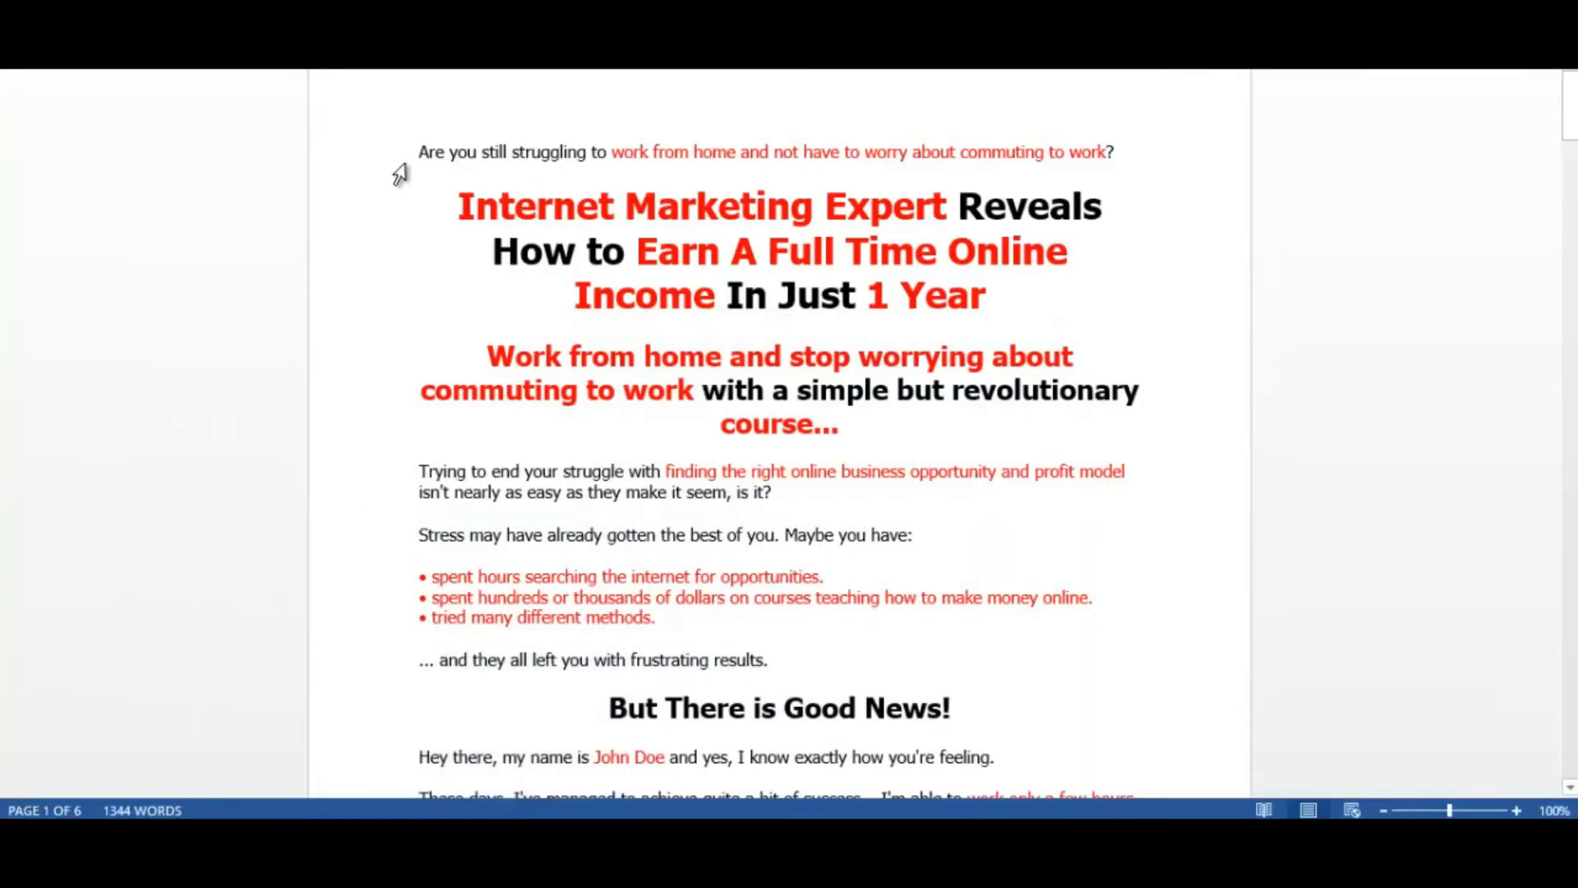
drag(420, 151, 1117, 166)
key(ctrl+c)
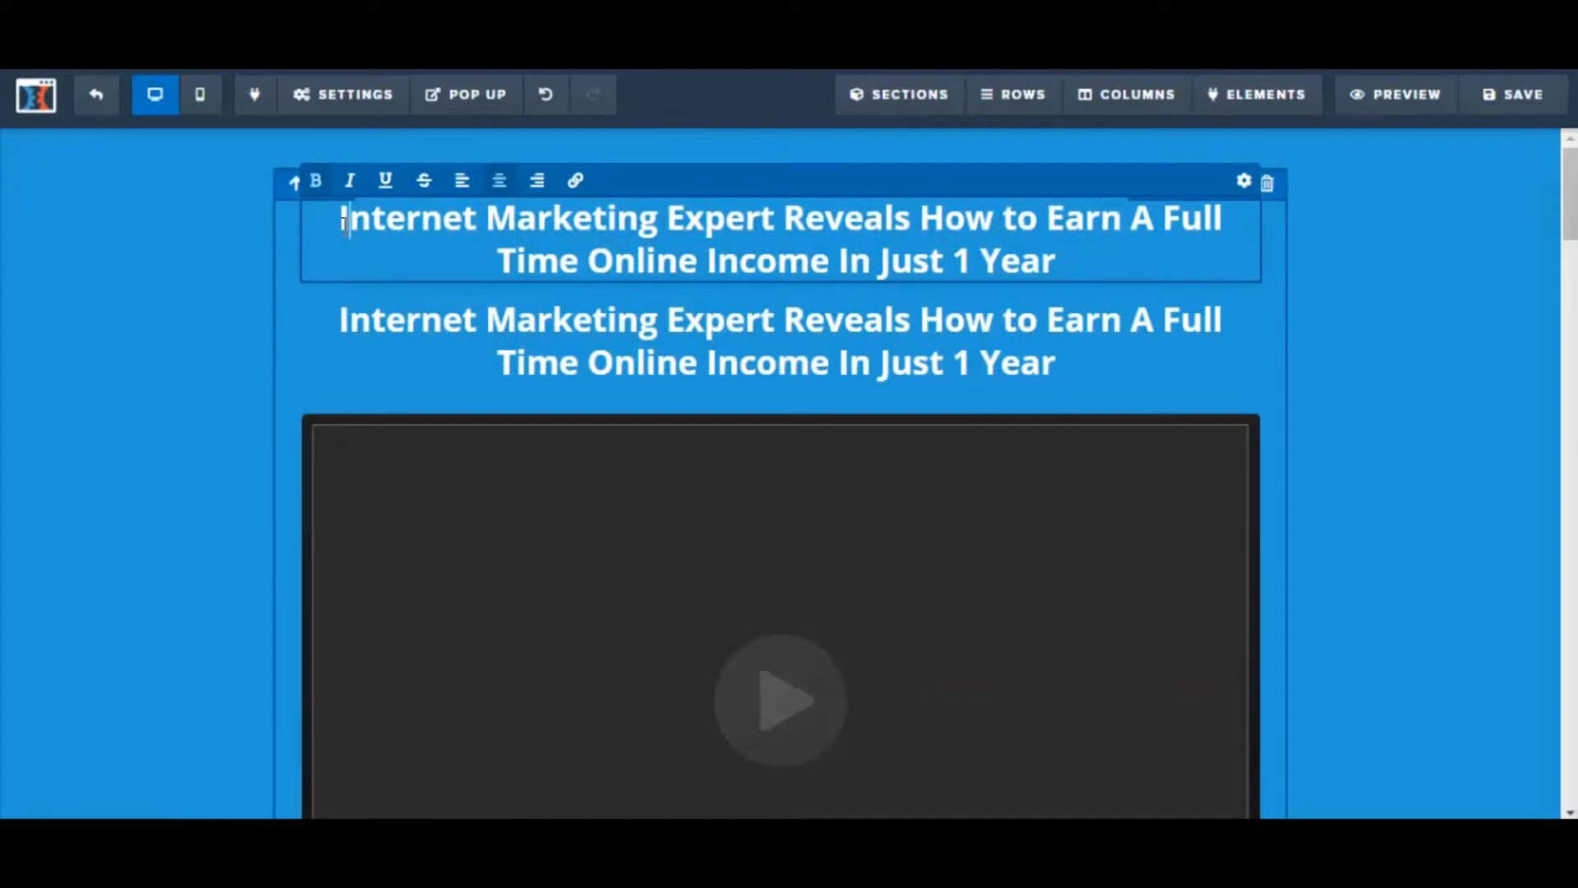
drag(344, 218, 1060, 257)
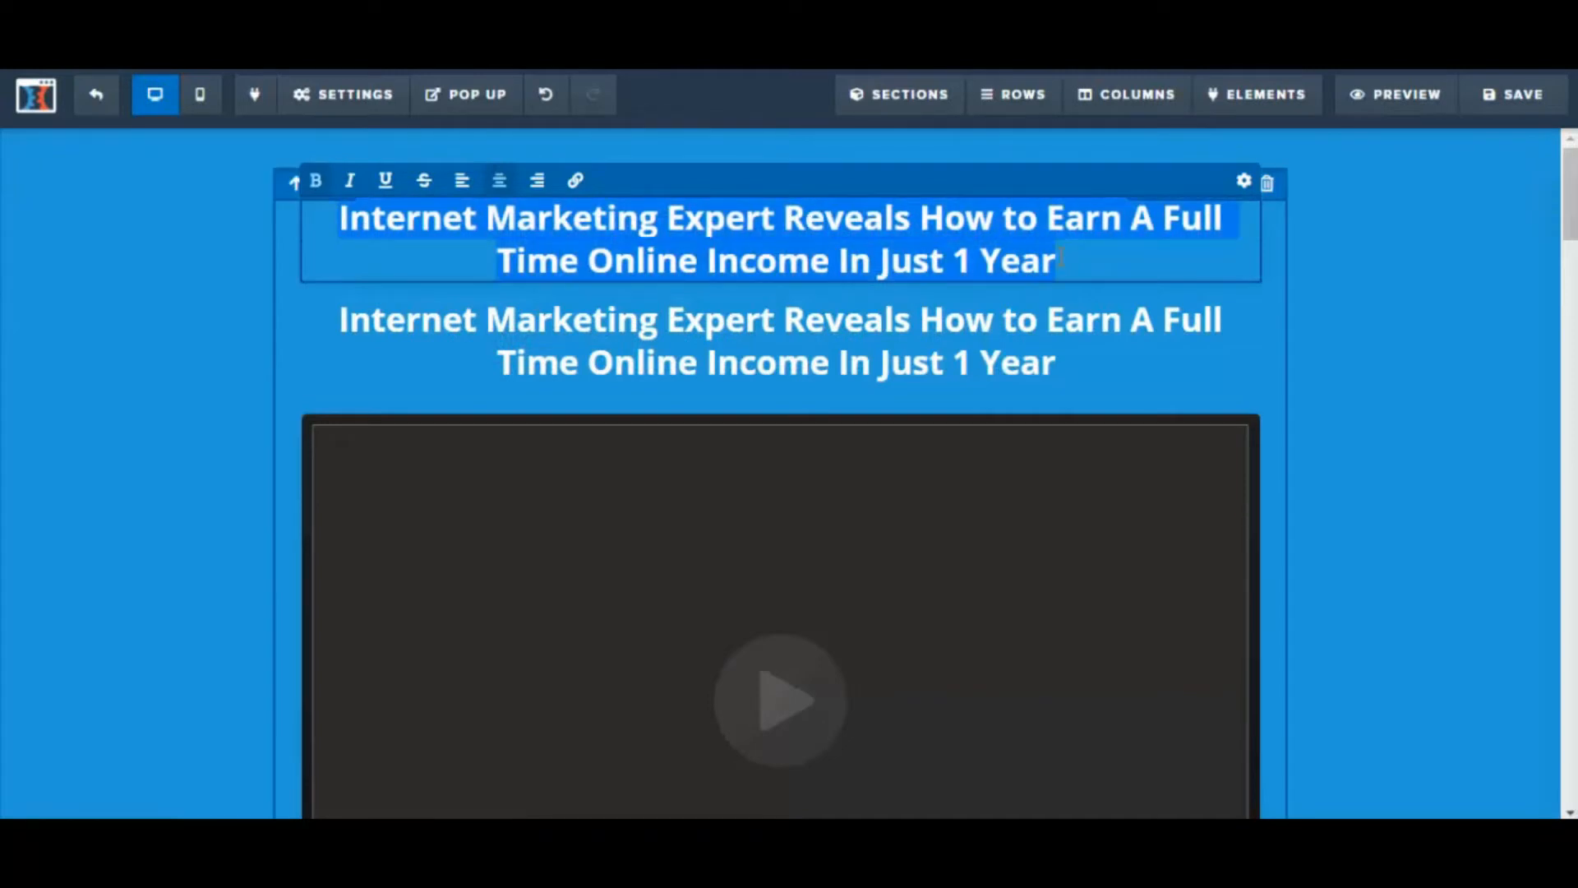
key(ctrl+v)
Step: Set the font size of the "Are you still struggling..." headline to 24
drag(316, 218, 1092, 262)
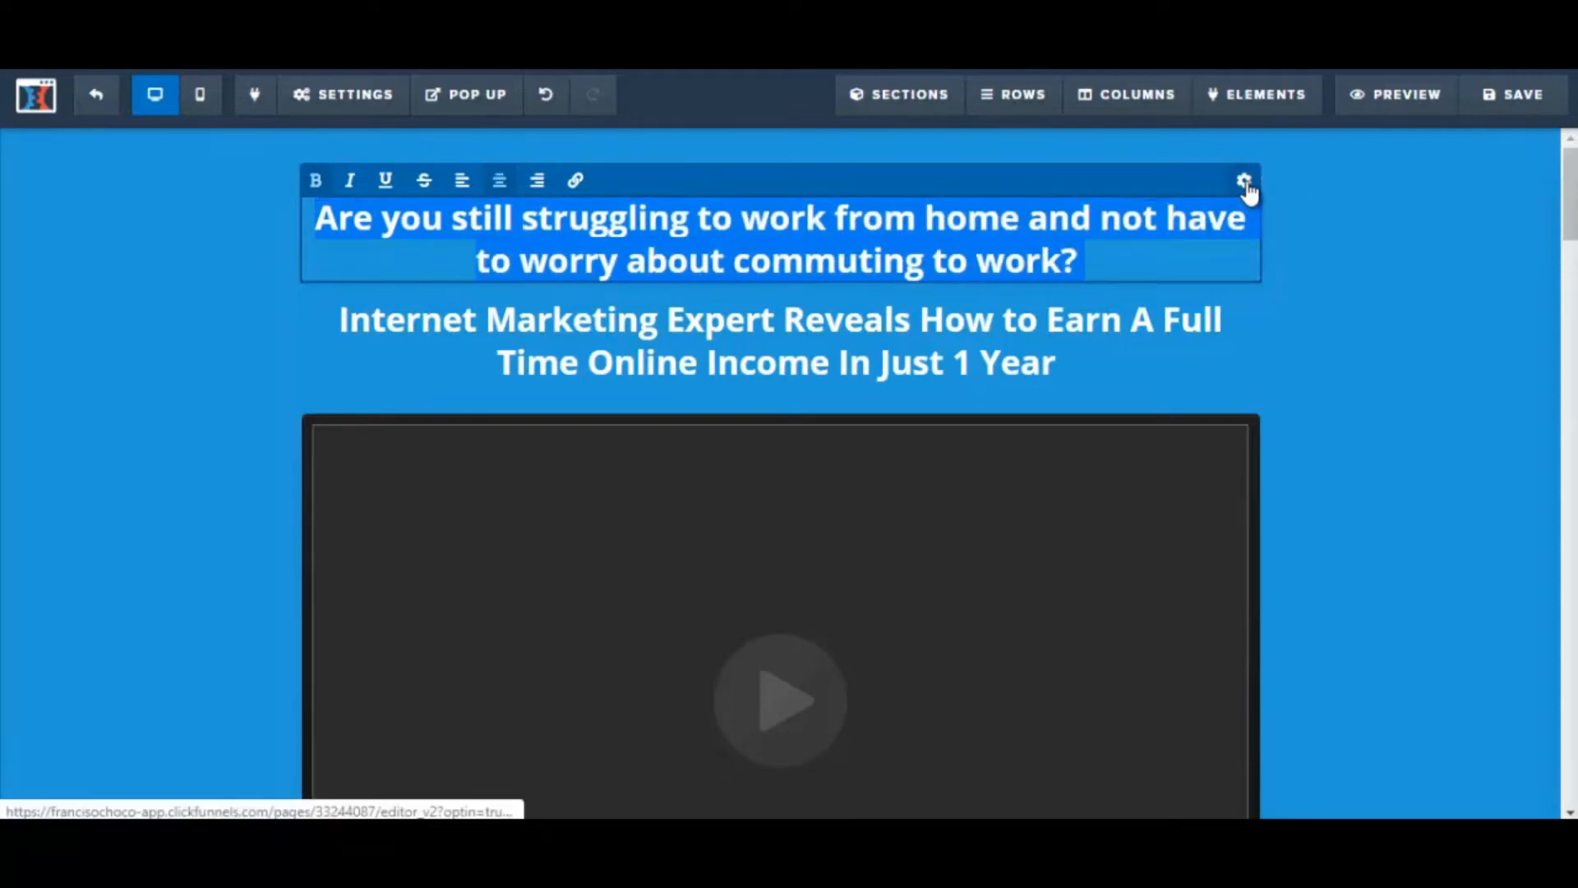
click(1245, 181)
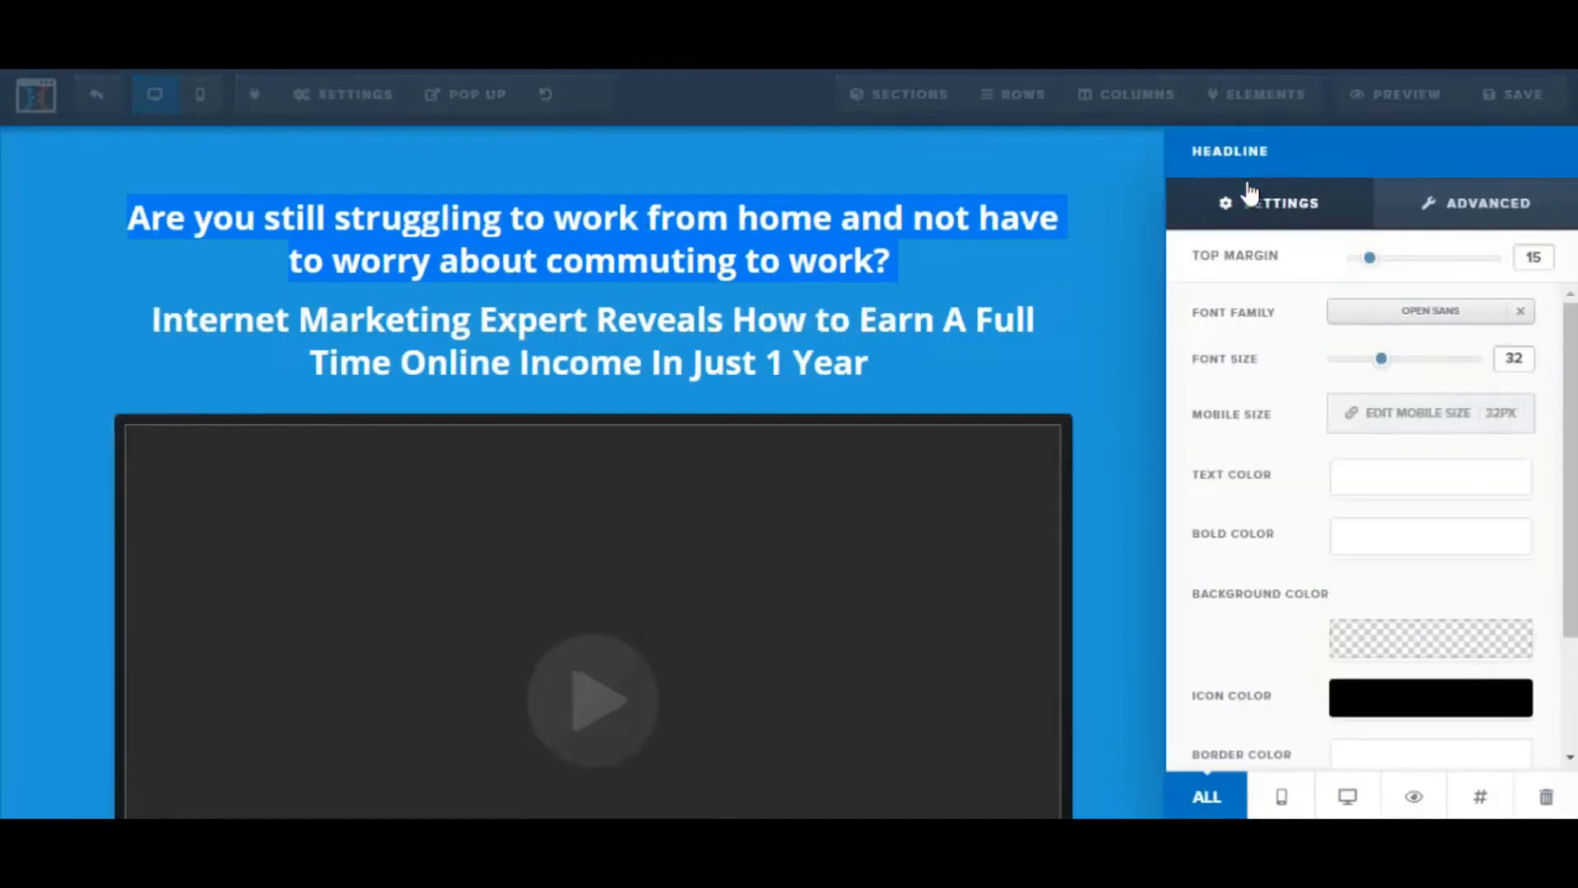
drag(1381, 362, 1361, 366)
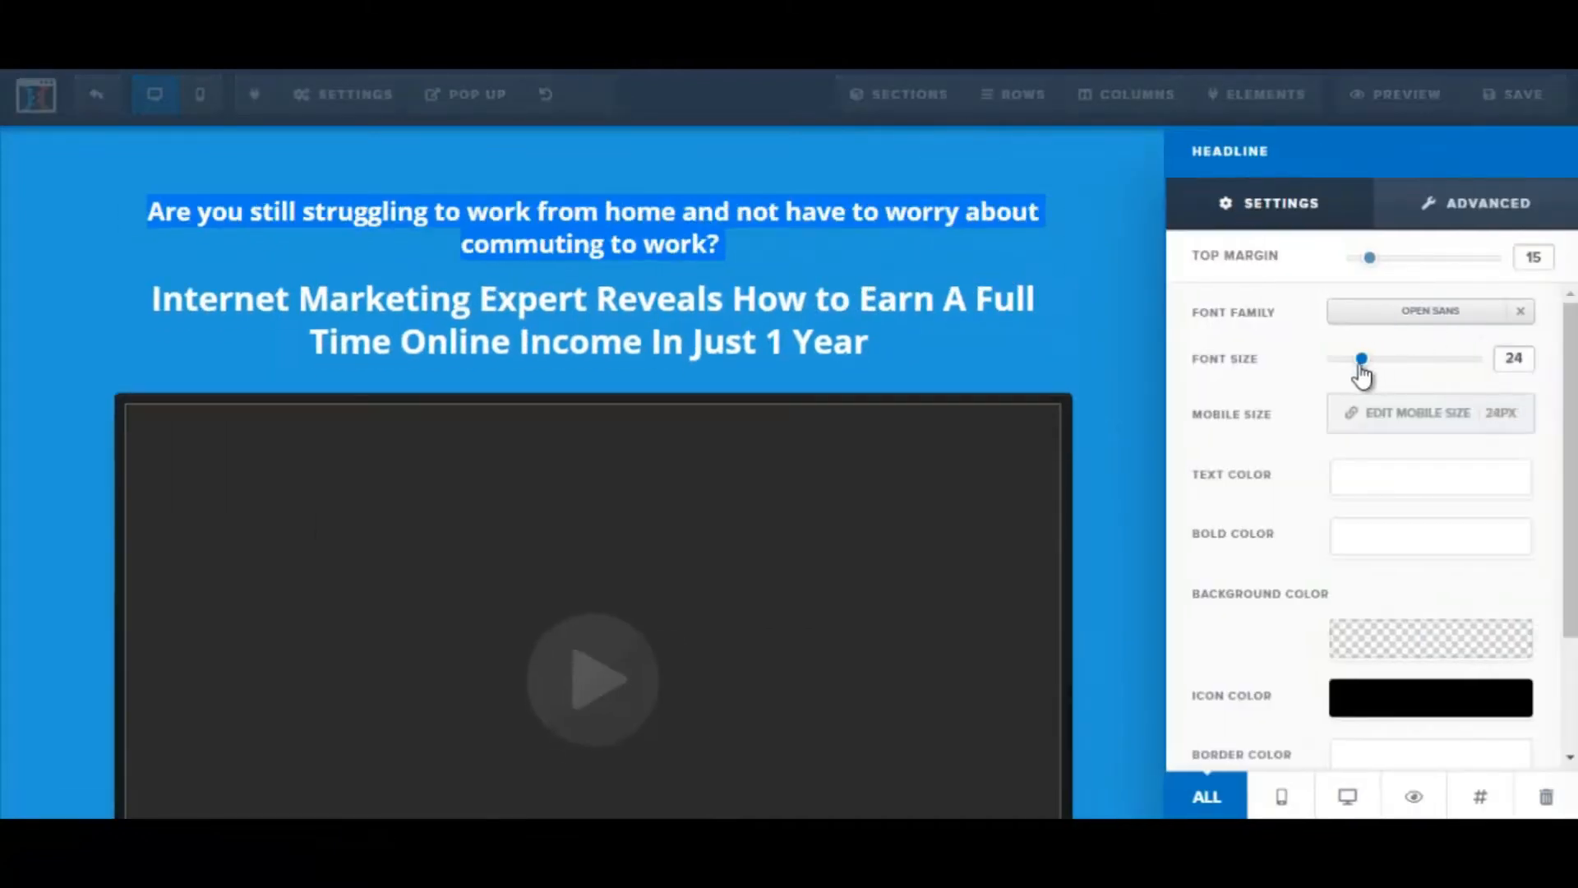
click(952, 330)
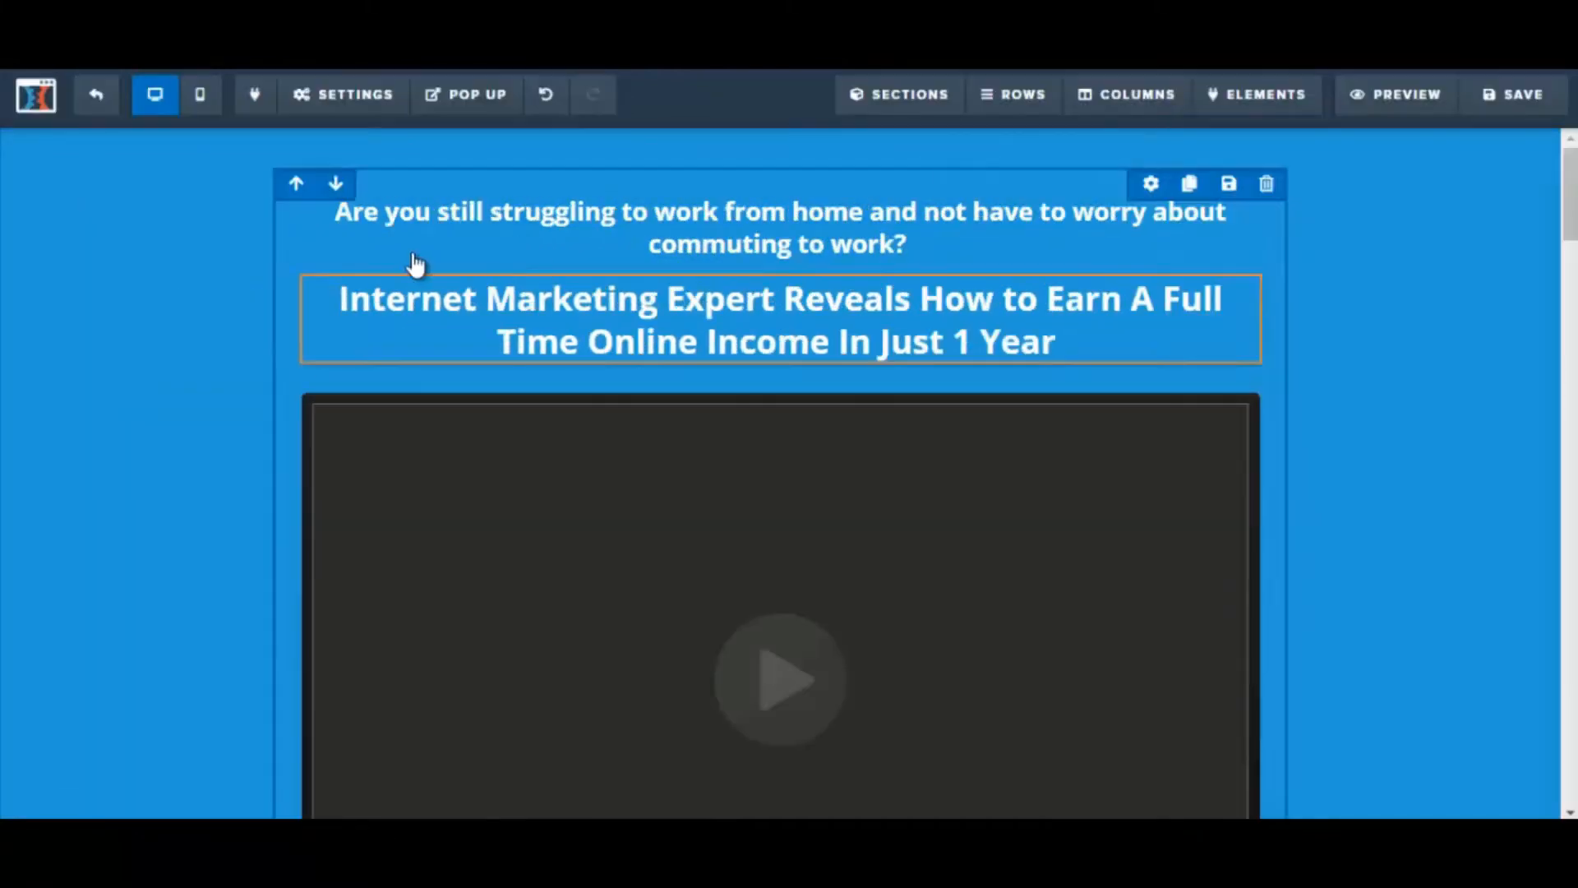
Step: Change the text color of the "Are you still struggling..." headline to dark gray
click(339, 213)
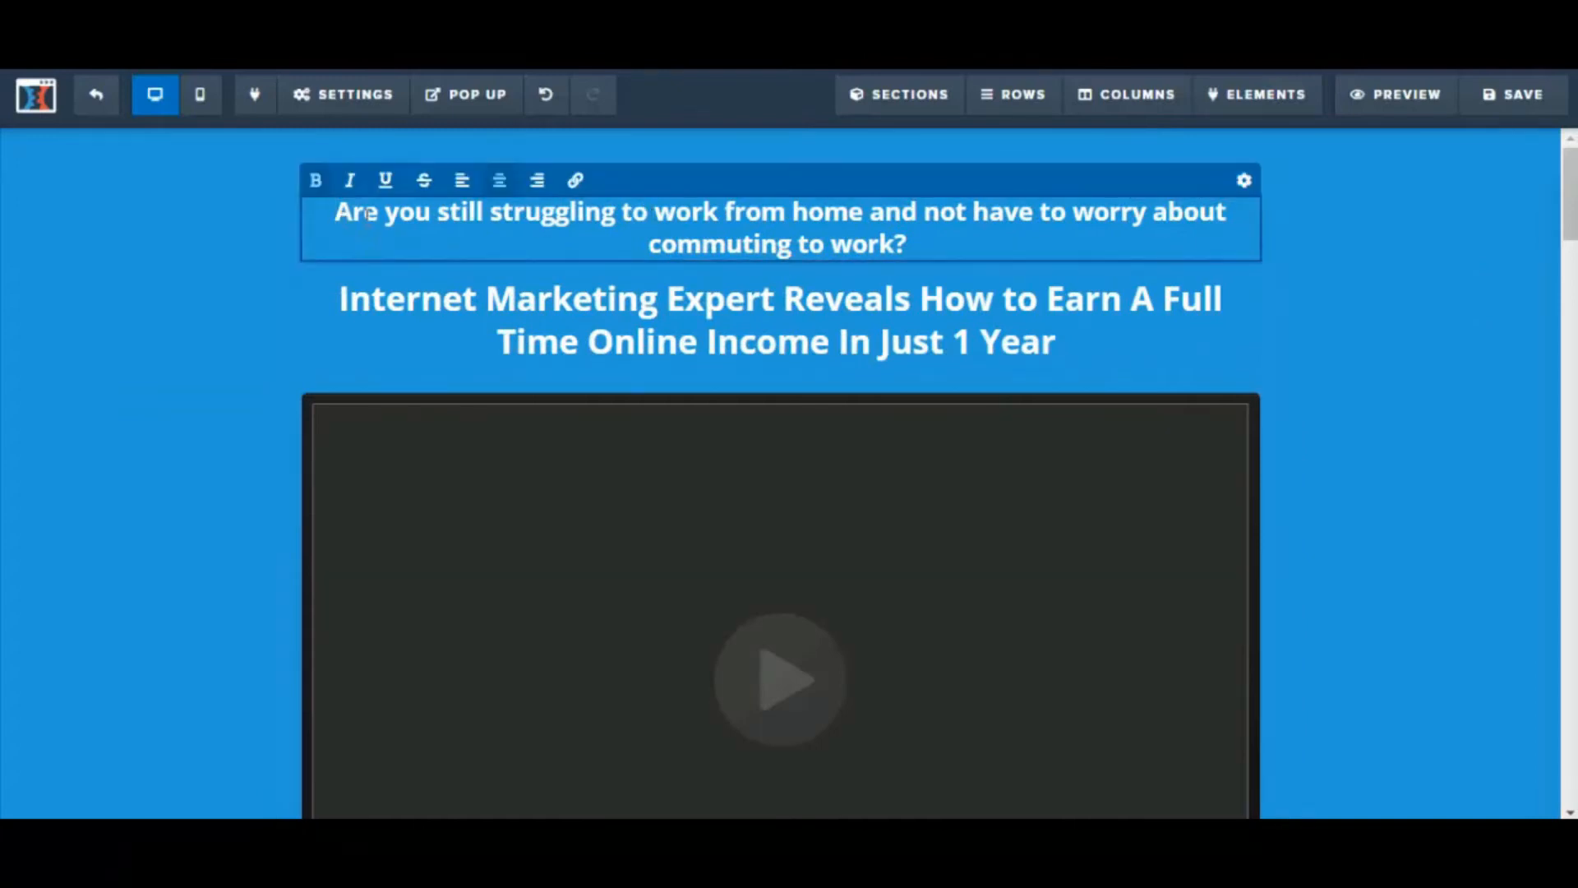
drag(367, 216, 982, 236)
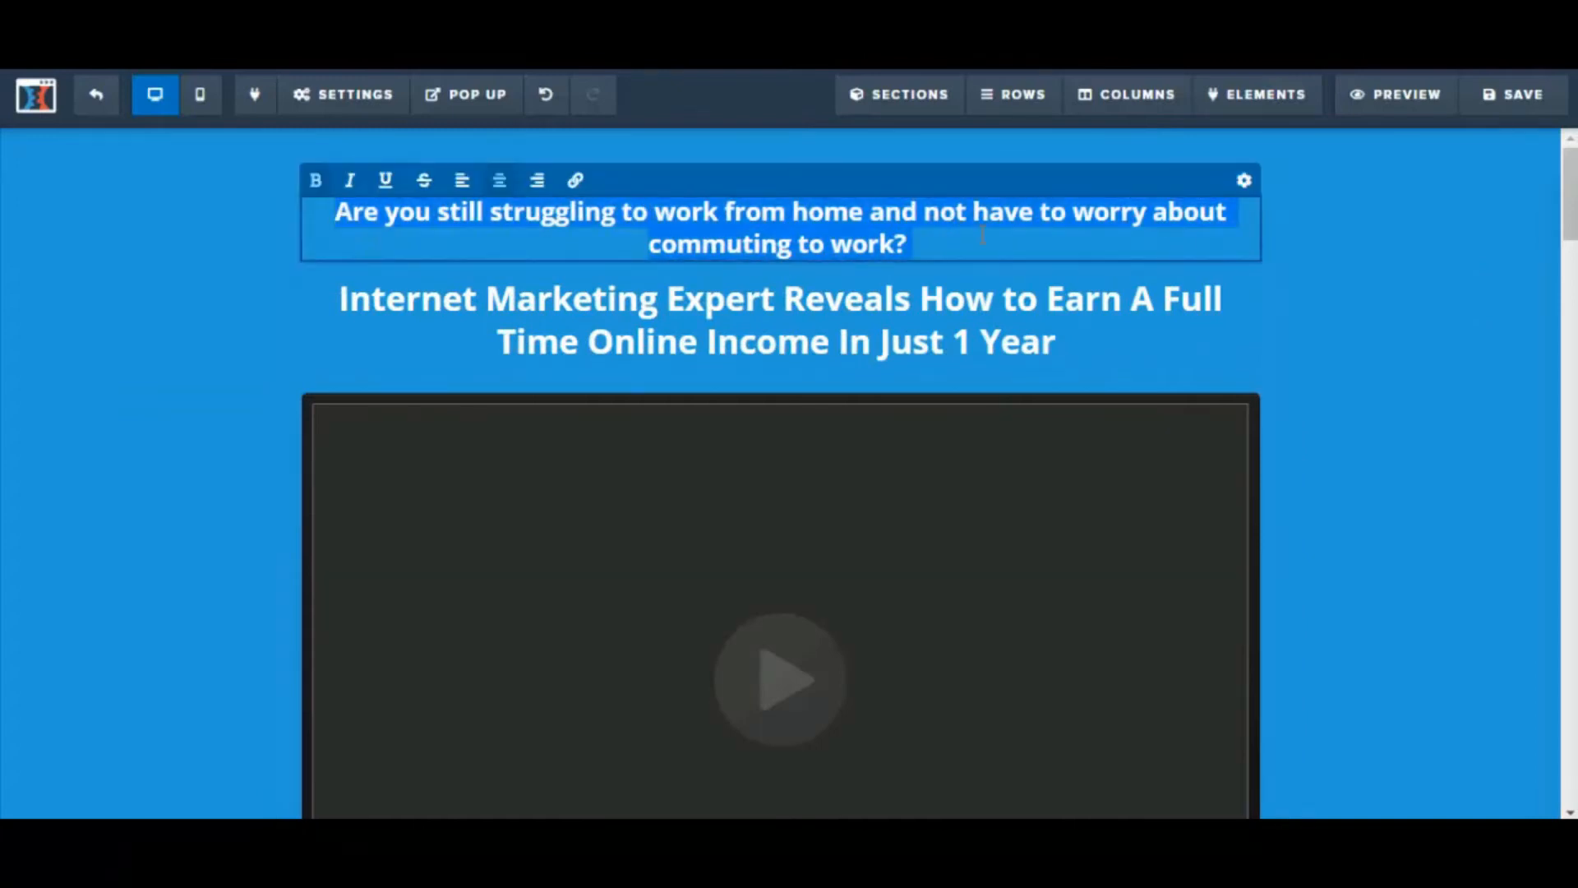
click(1243, 180)
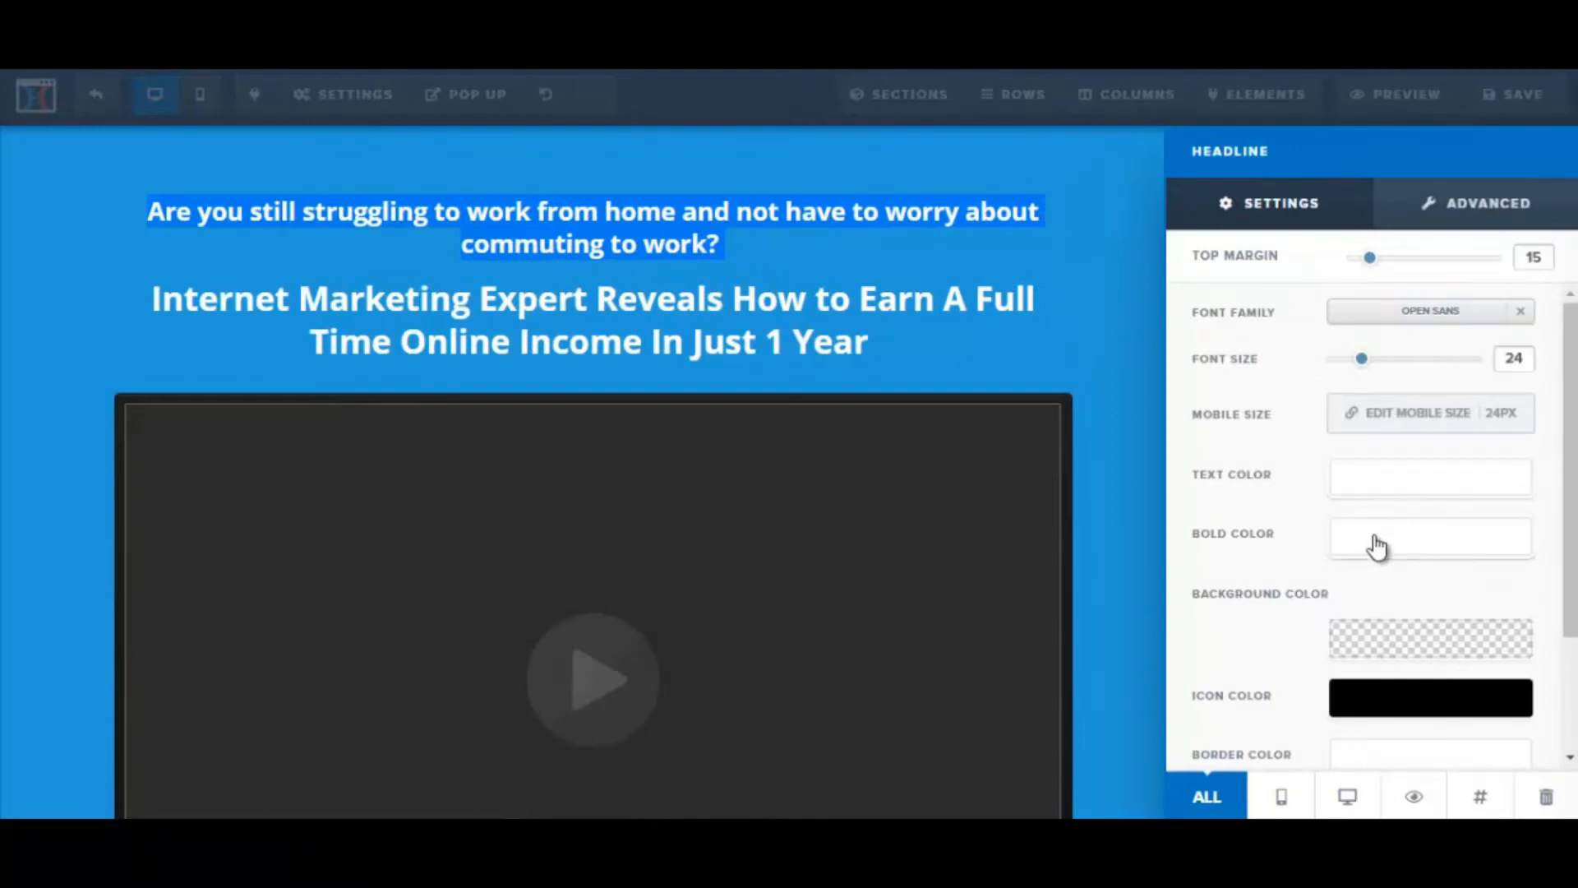
click(1380, 488)
click(1223, 548)
click(1011, 271)
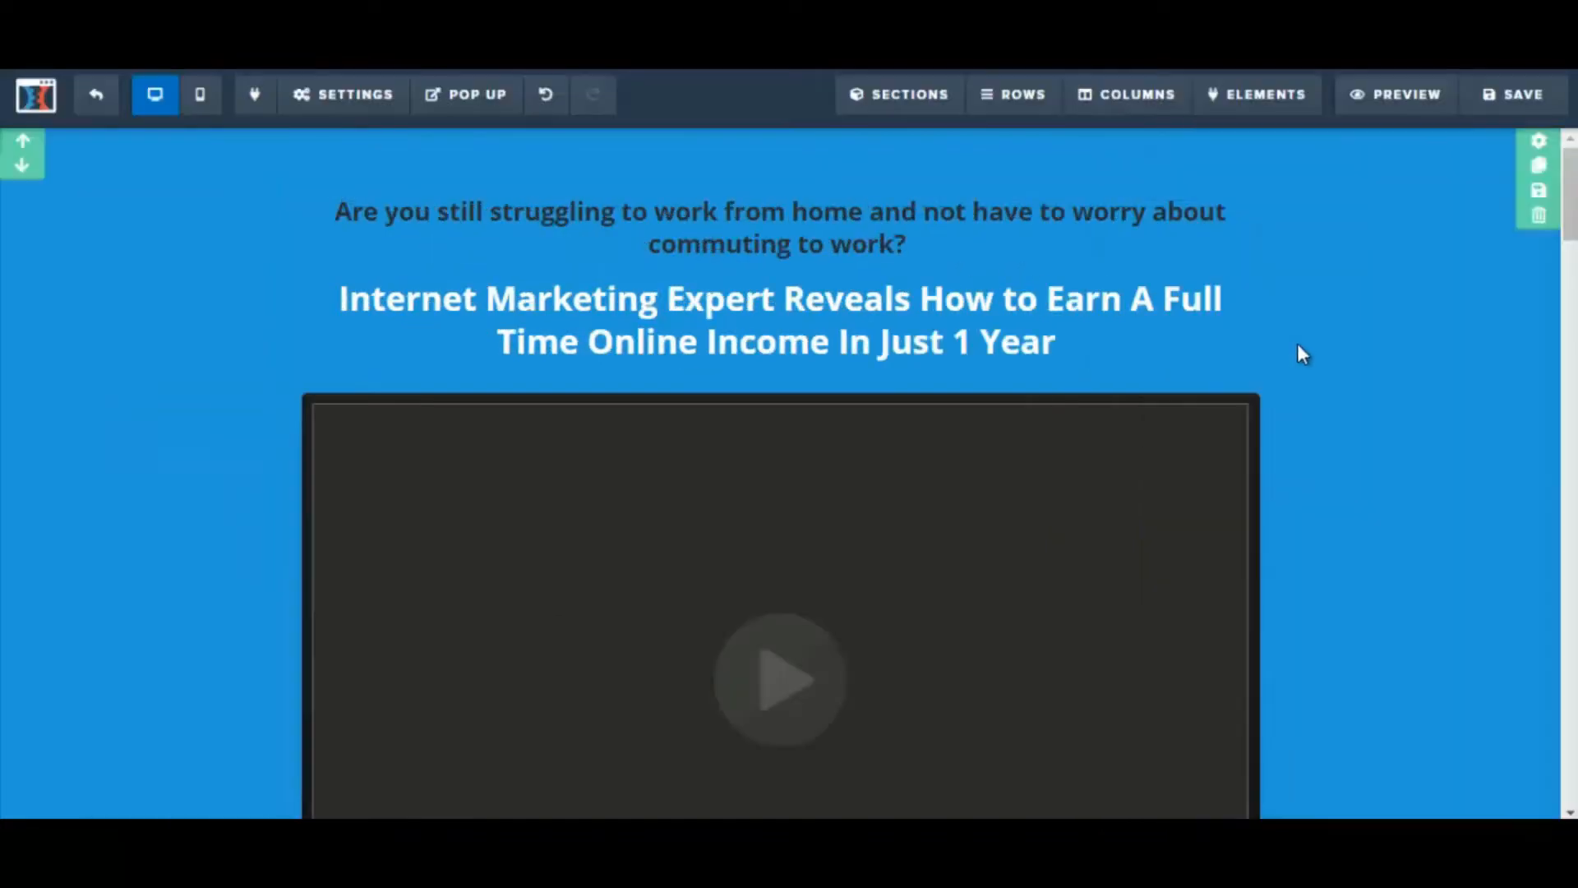
Step: Set the font size of the "Internet Marketing Expert Reveals..." headline to 52
click(867, 337)
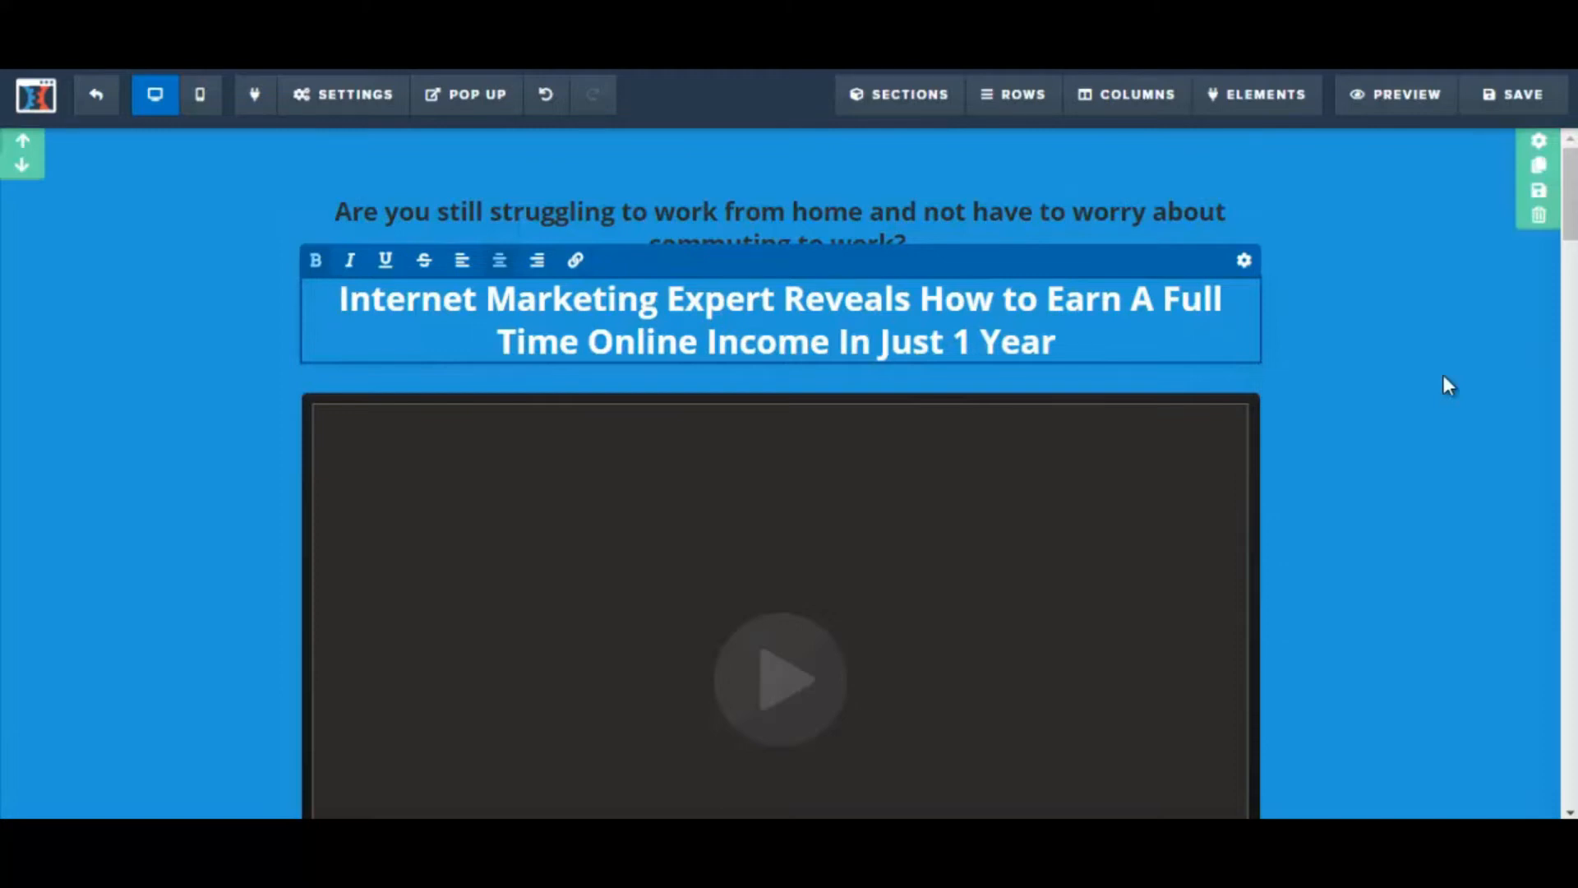
click(1244, 261)
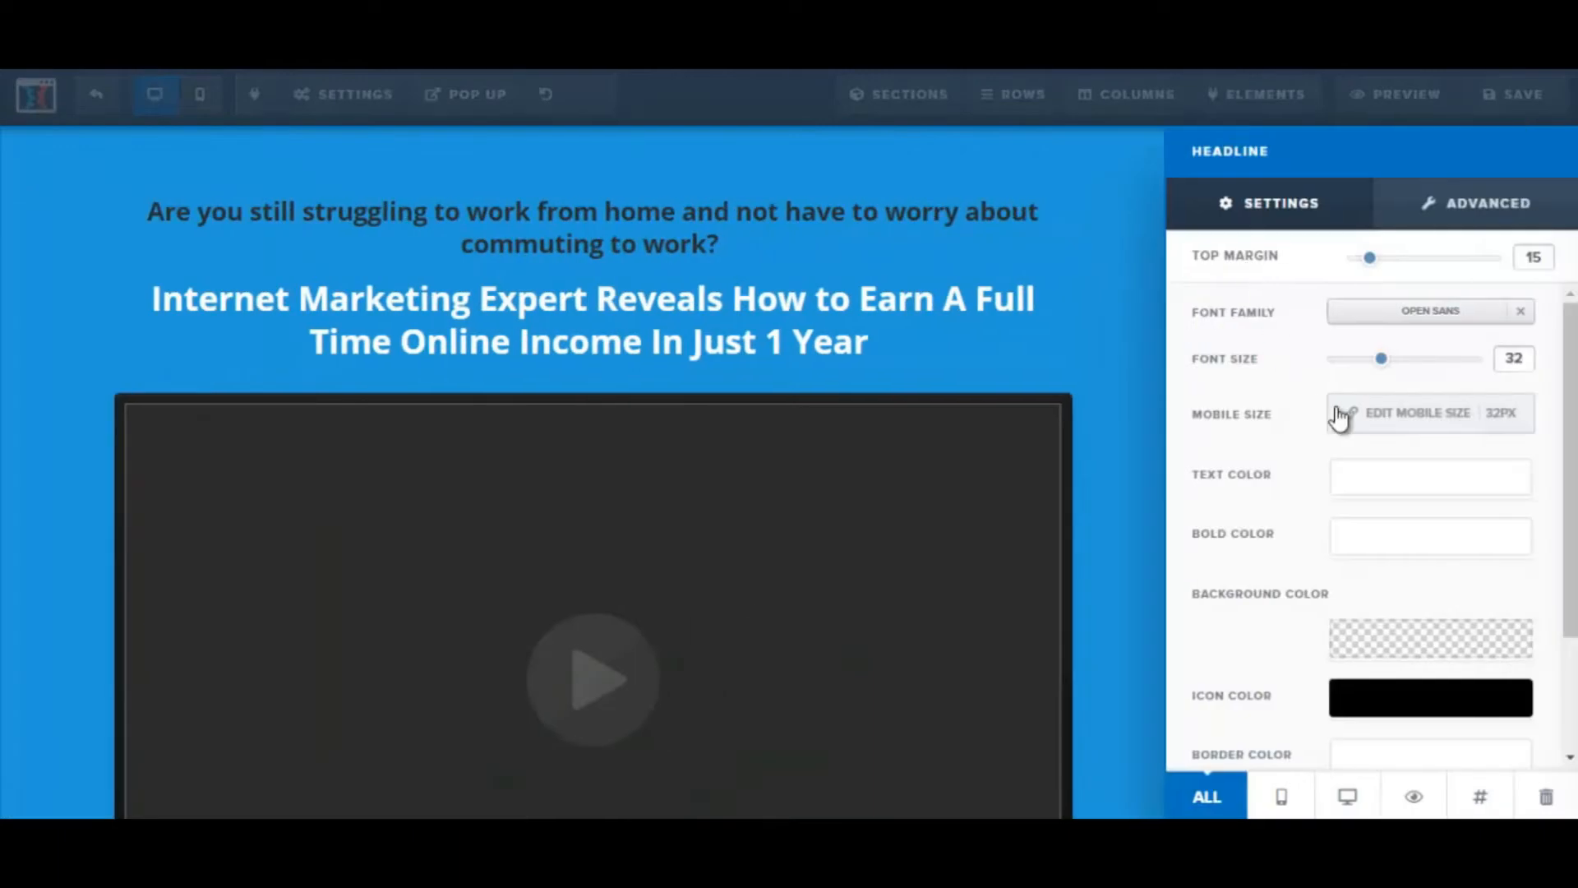
drag(1380, 362, 1437, 374)
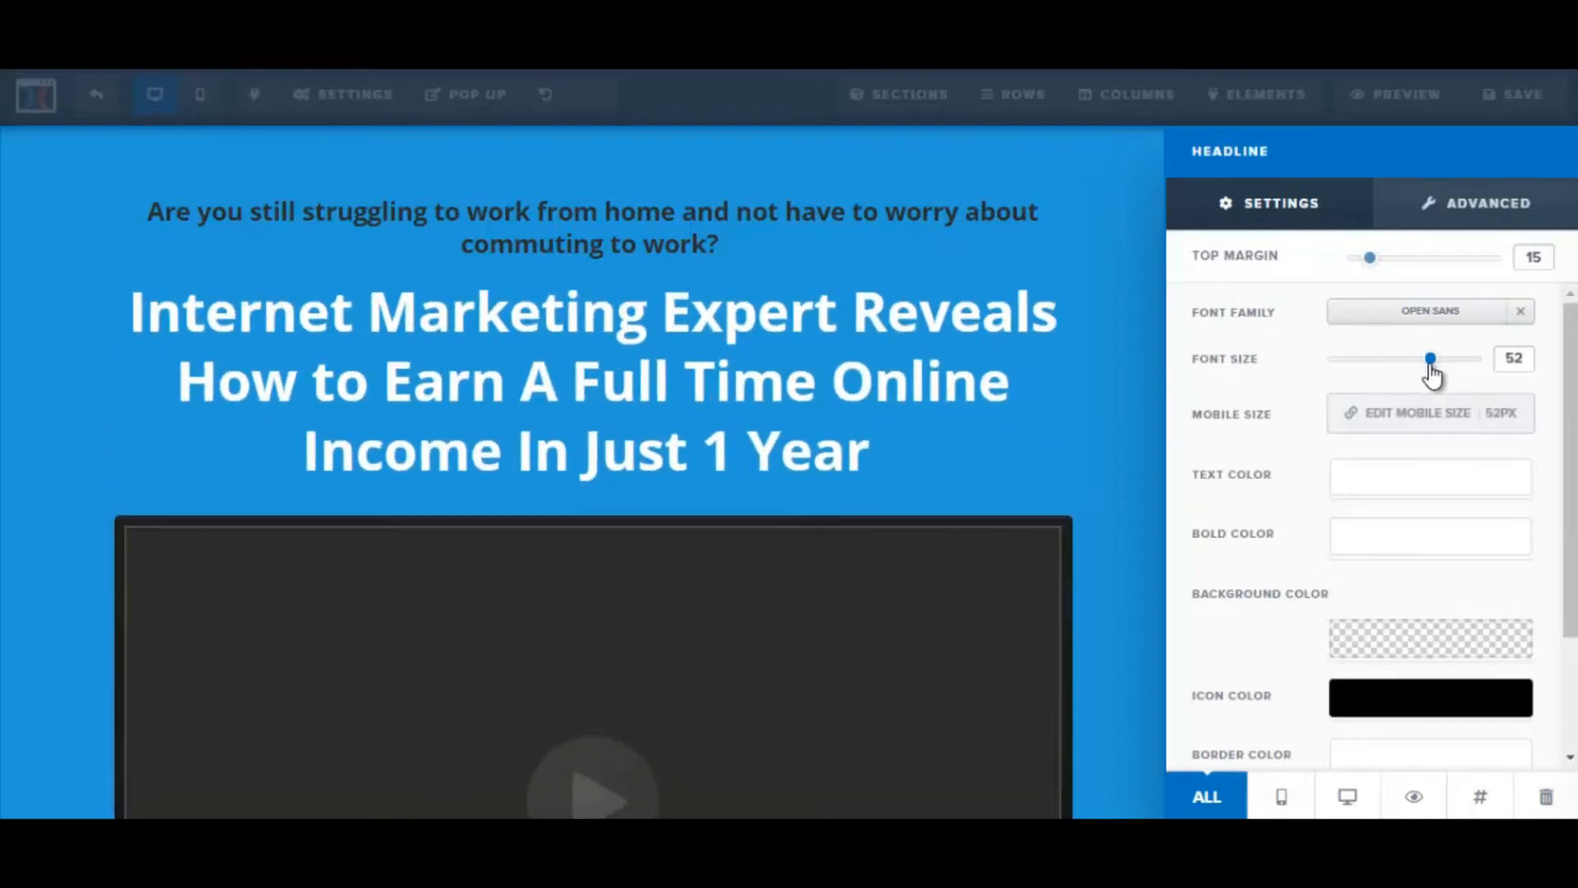
click(1138, 434)
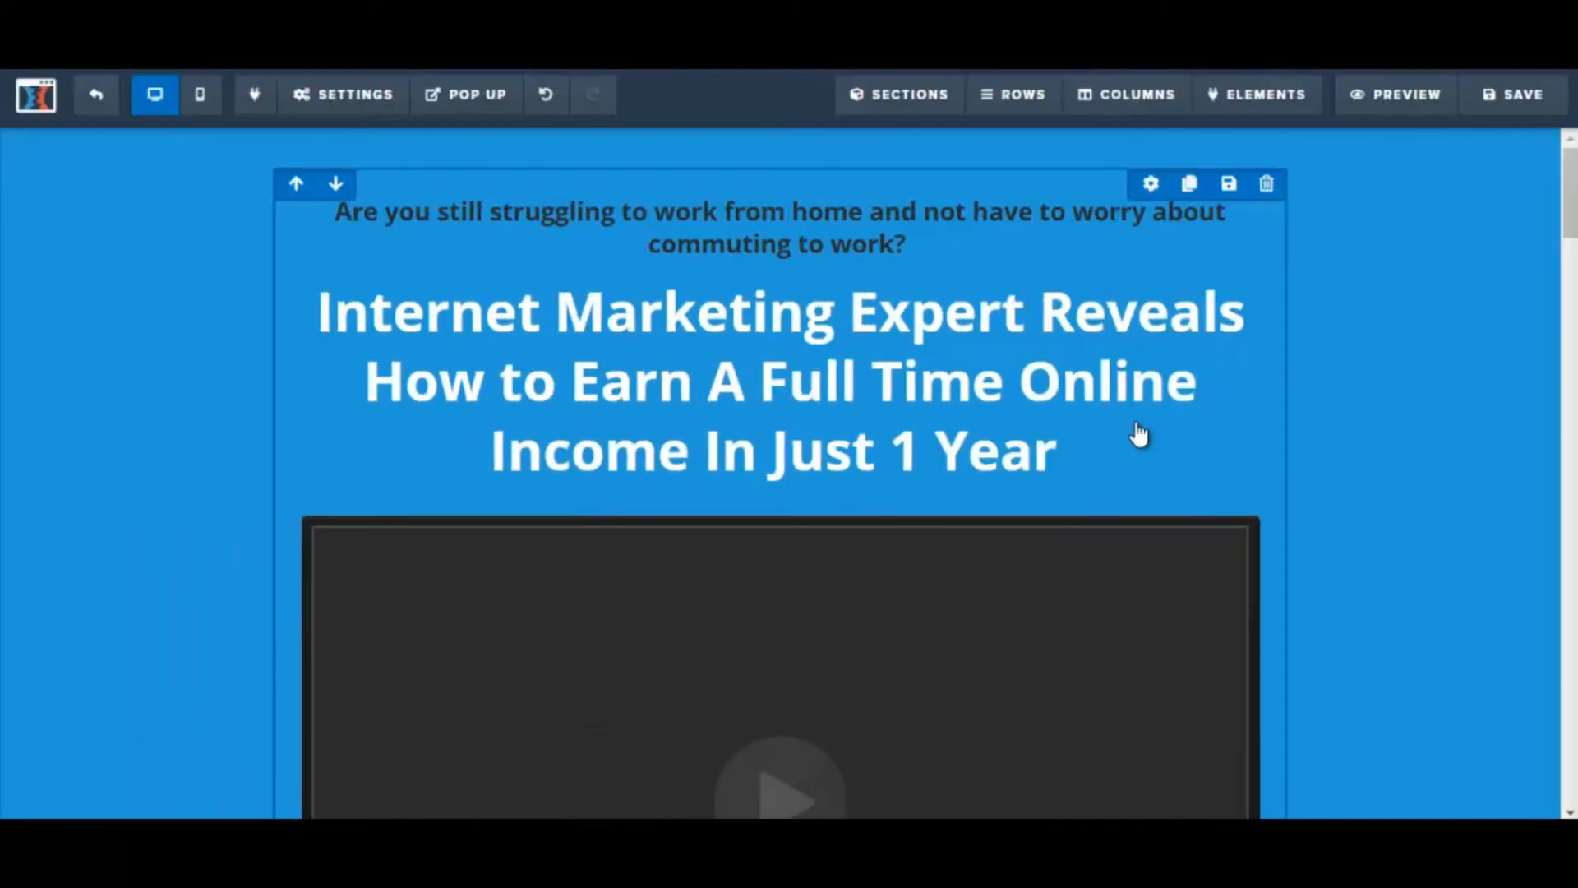
Step: Set the page's SEO title to "testing" and its description to "demo", and save the page
click(1493, 106)
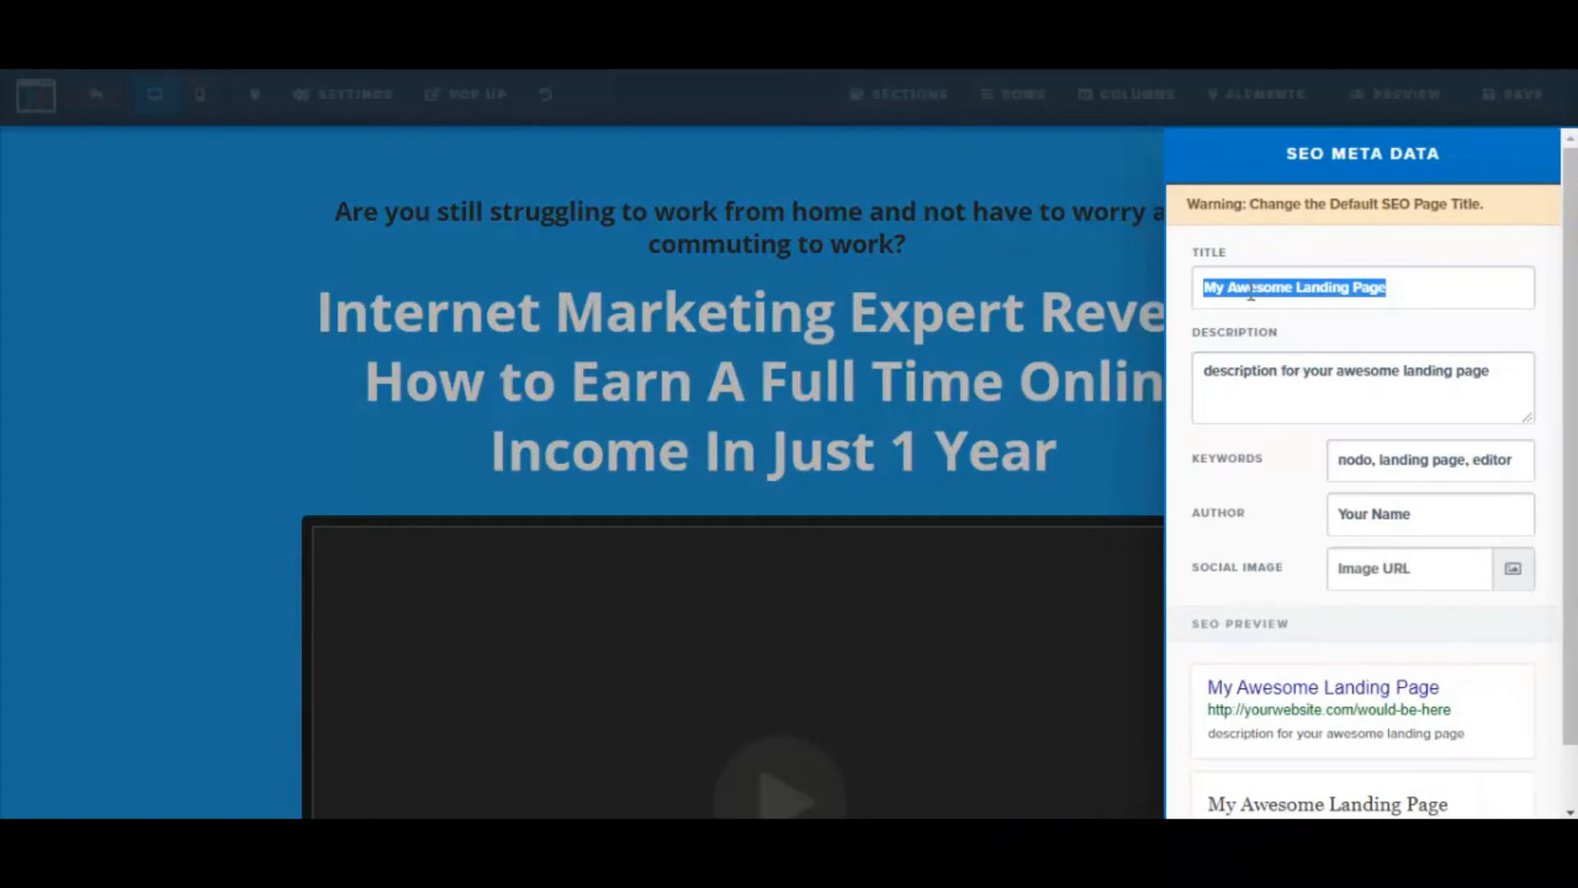
text(testing)
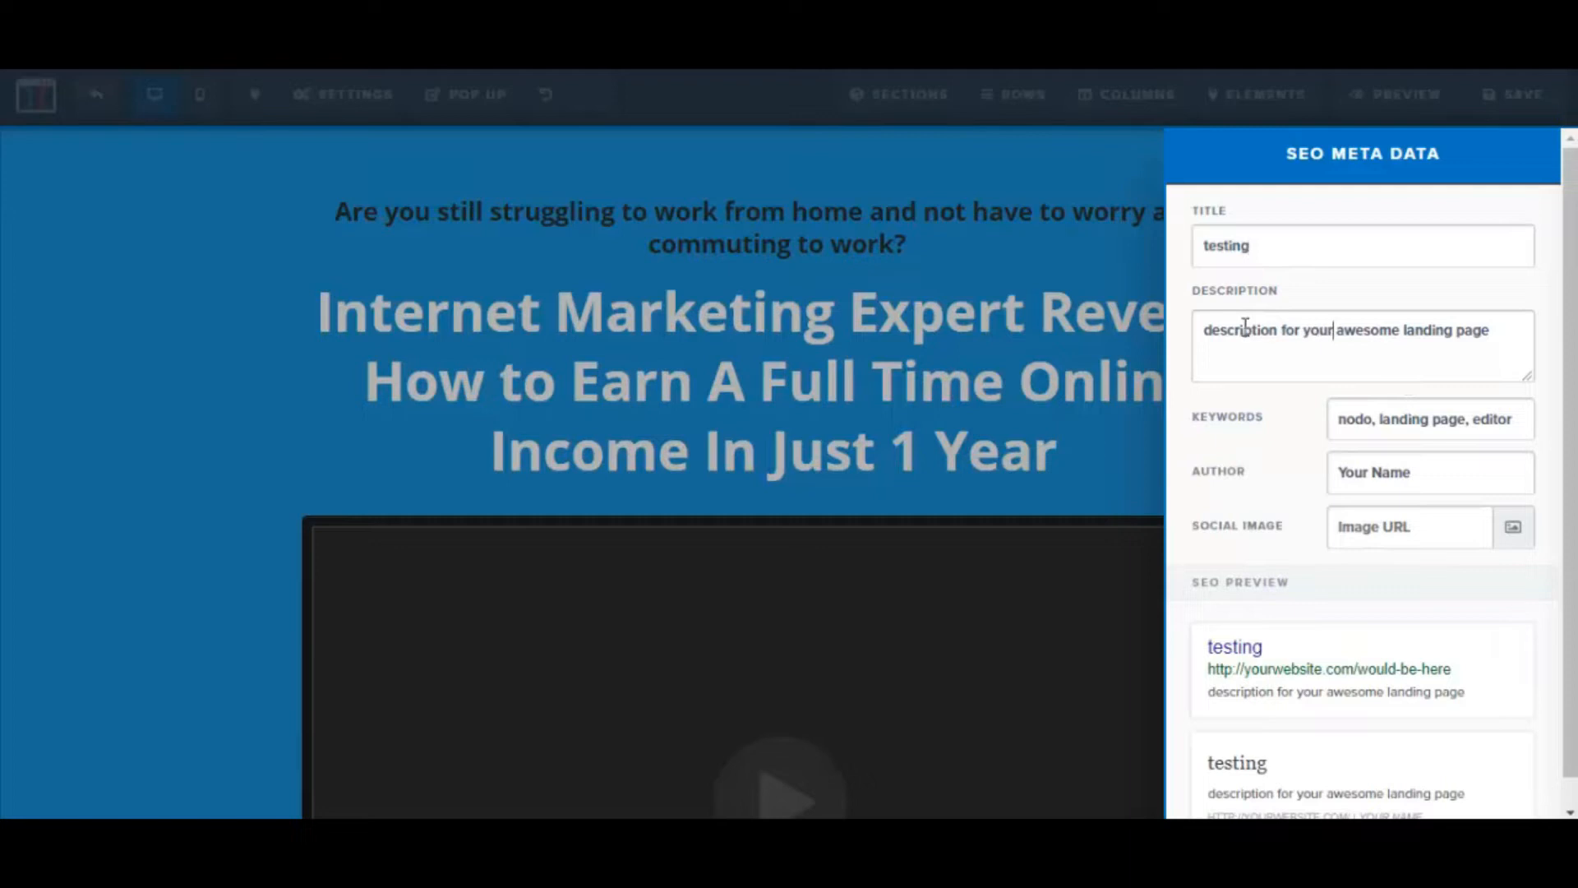
drag(1202, 331, 1504, 324)
text(demo)
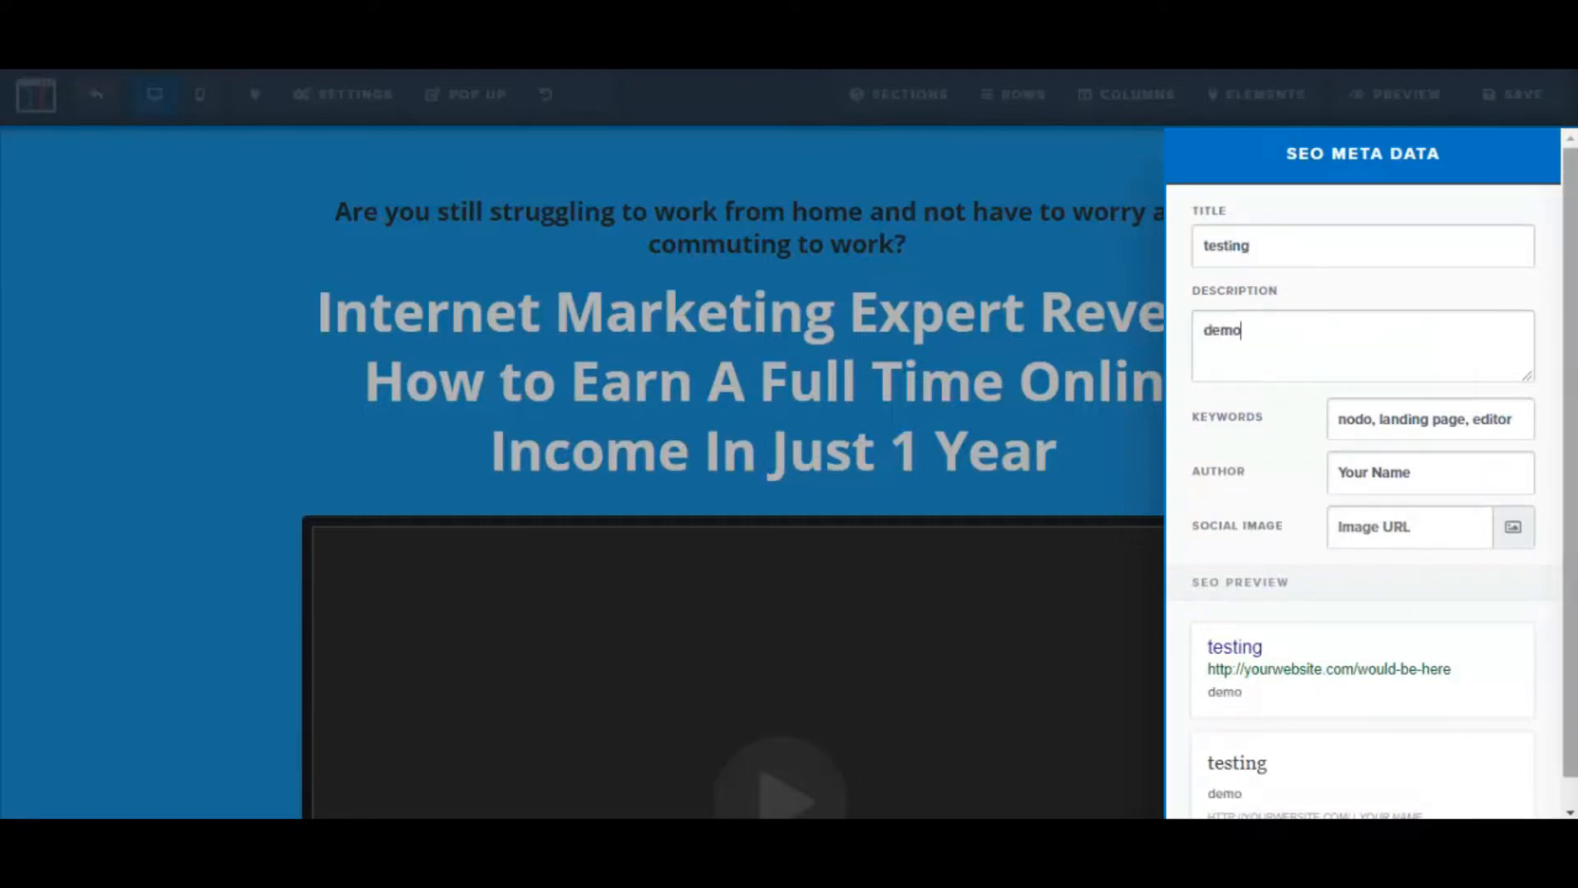
scroll(1571, 708, down, 1)
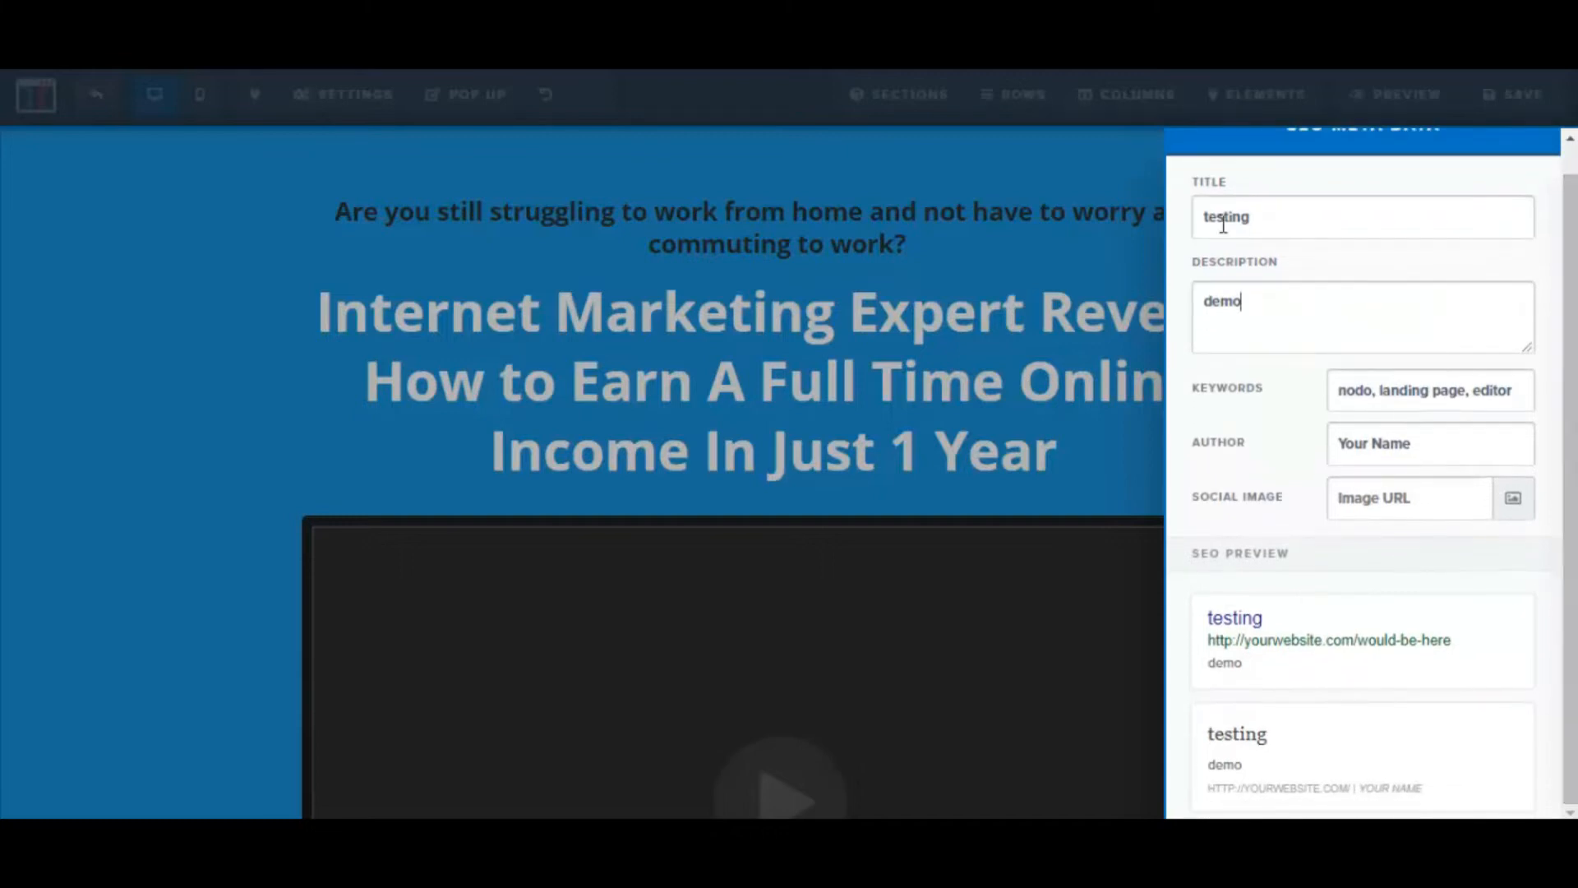
click(1105, 261)
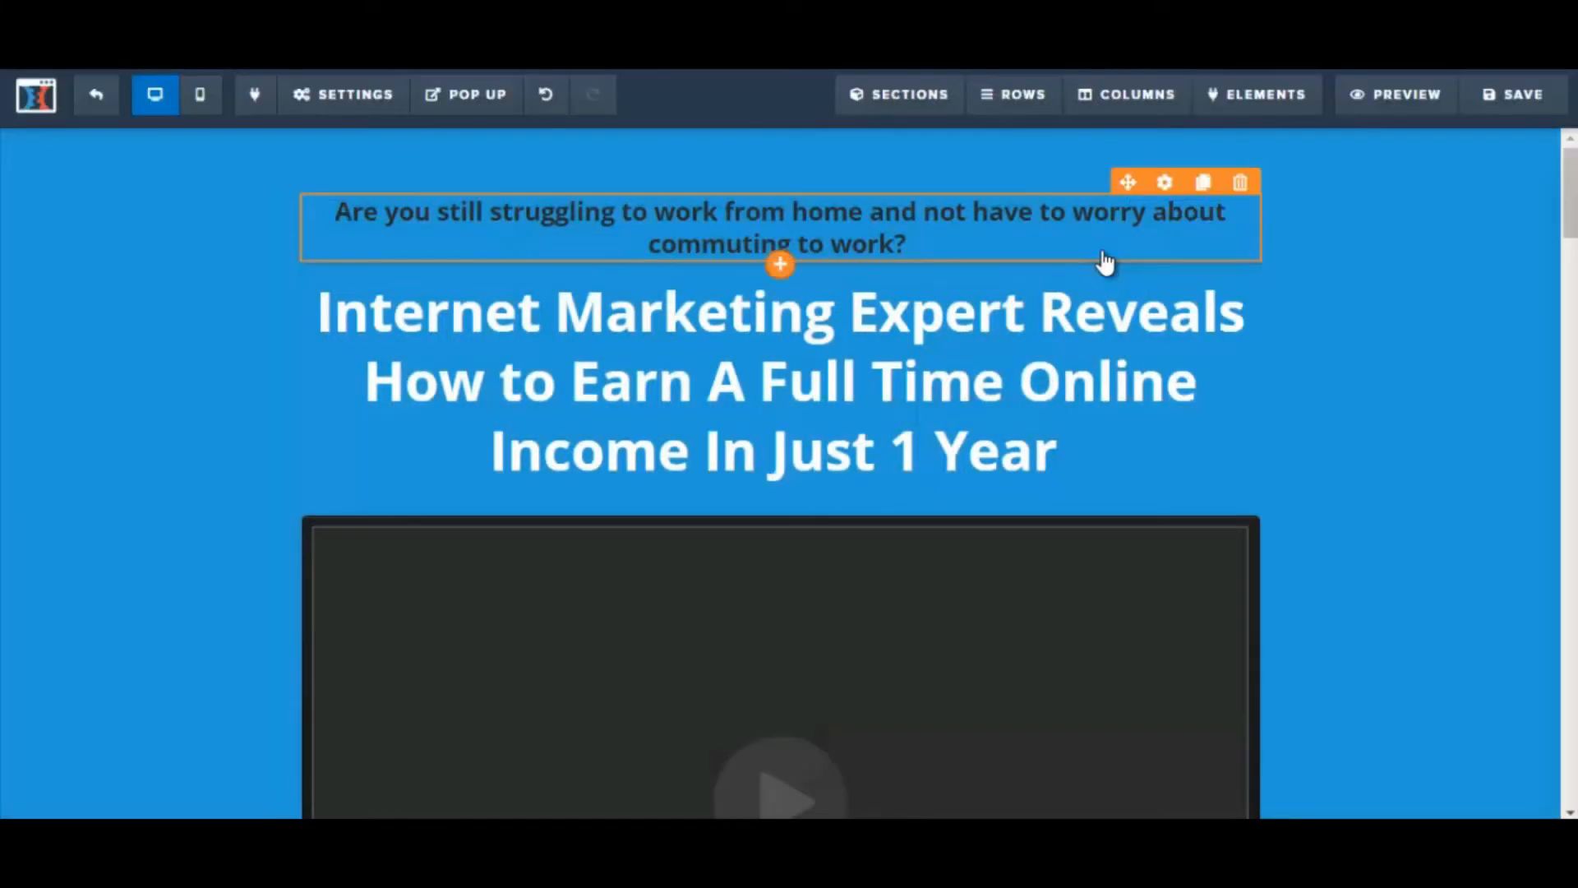
click(1529, 99)
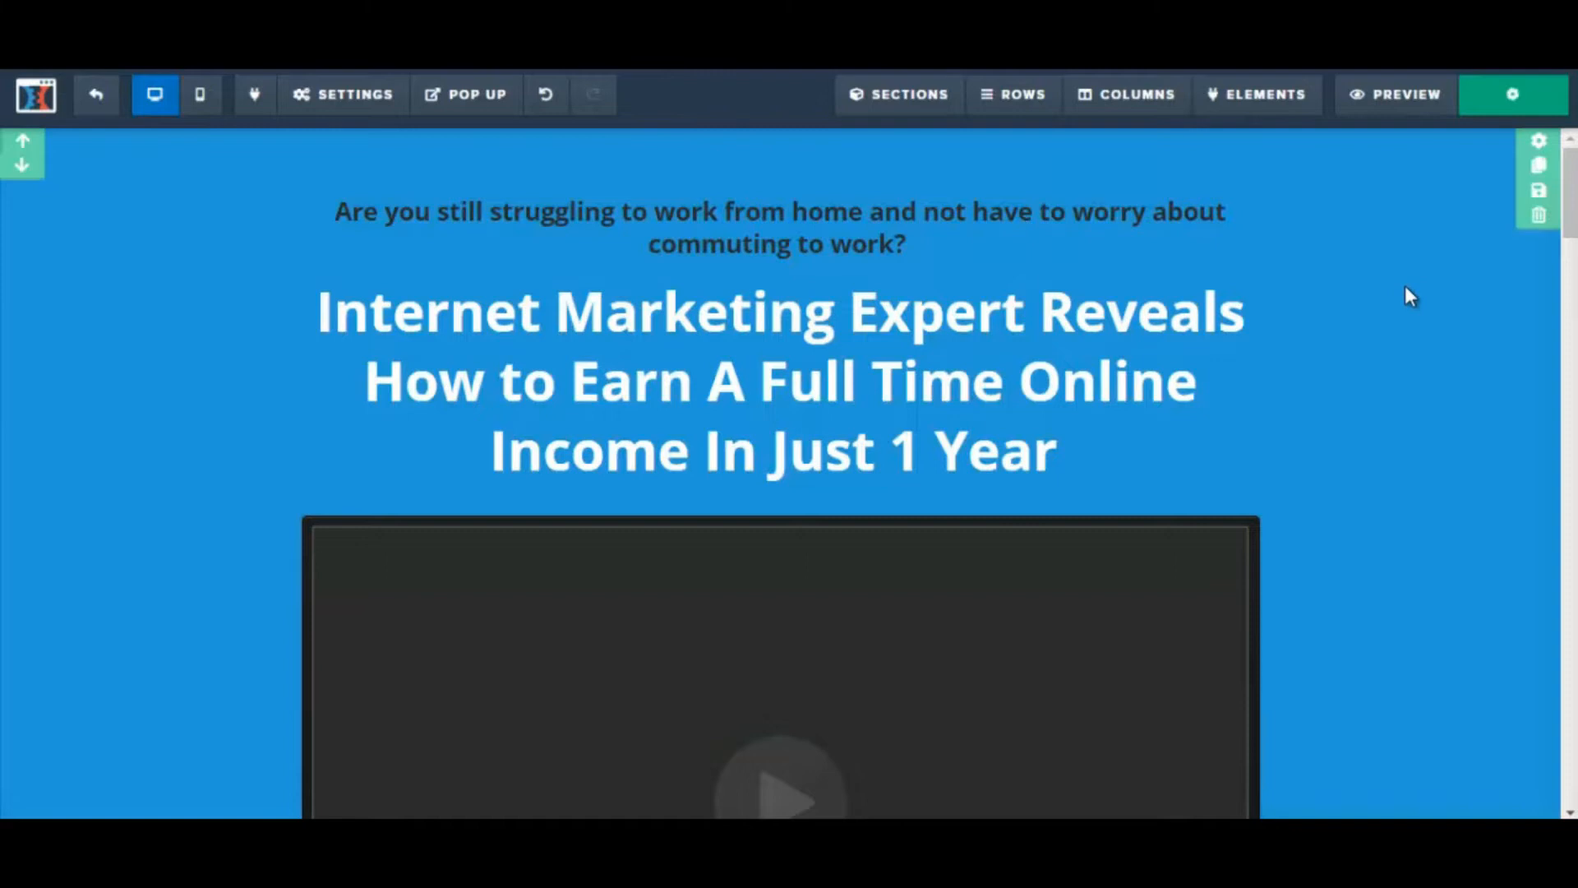
Step: Delete the video placeholder below the main headline and save the page
scroll(1100, 429, down, 3)
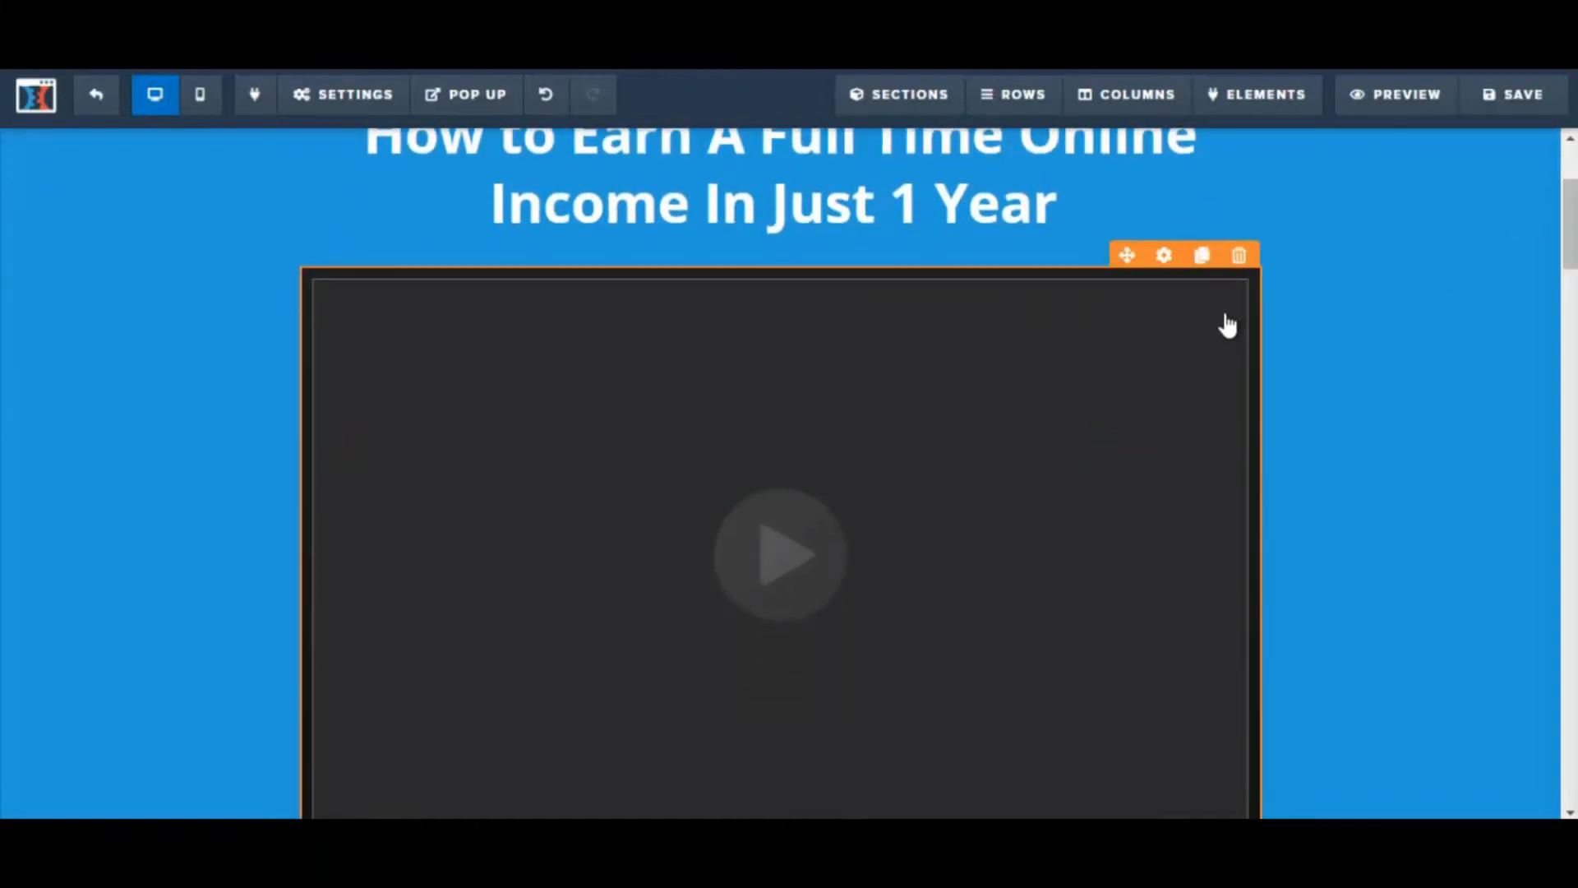
click(1240, 256)
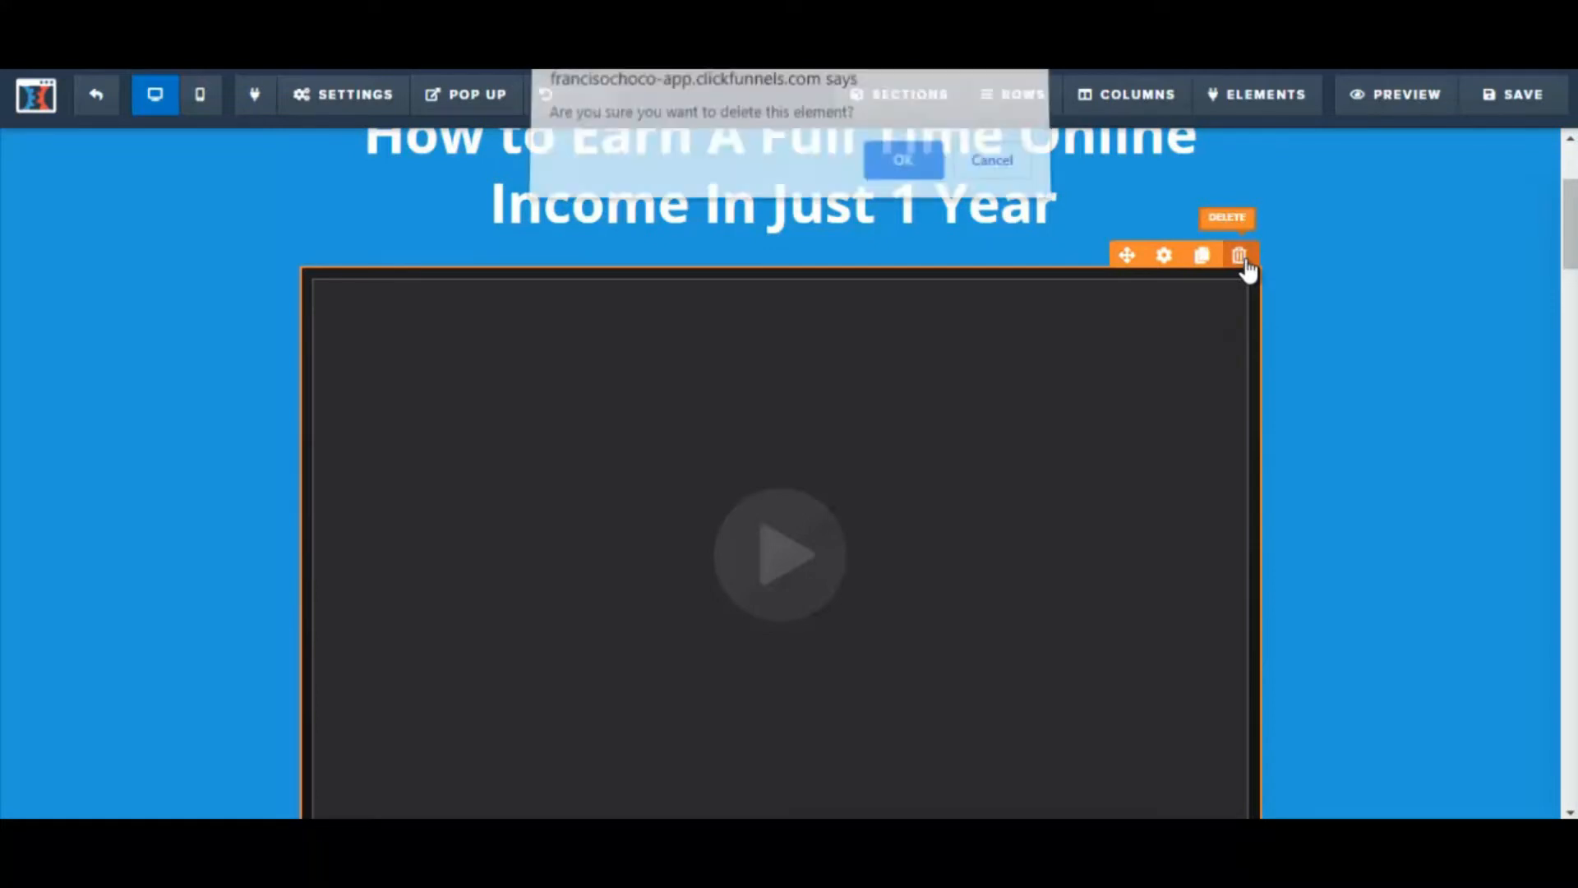
click(907, 182)
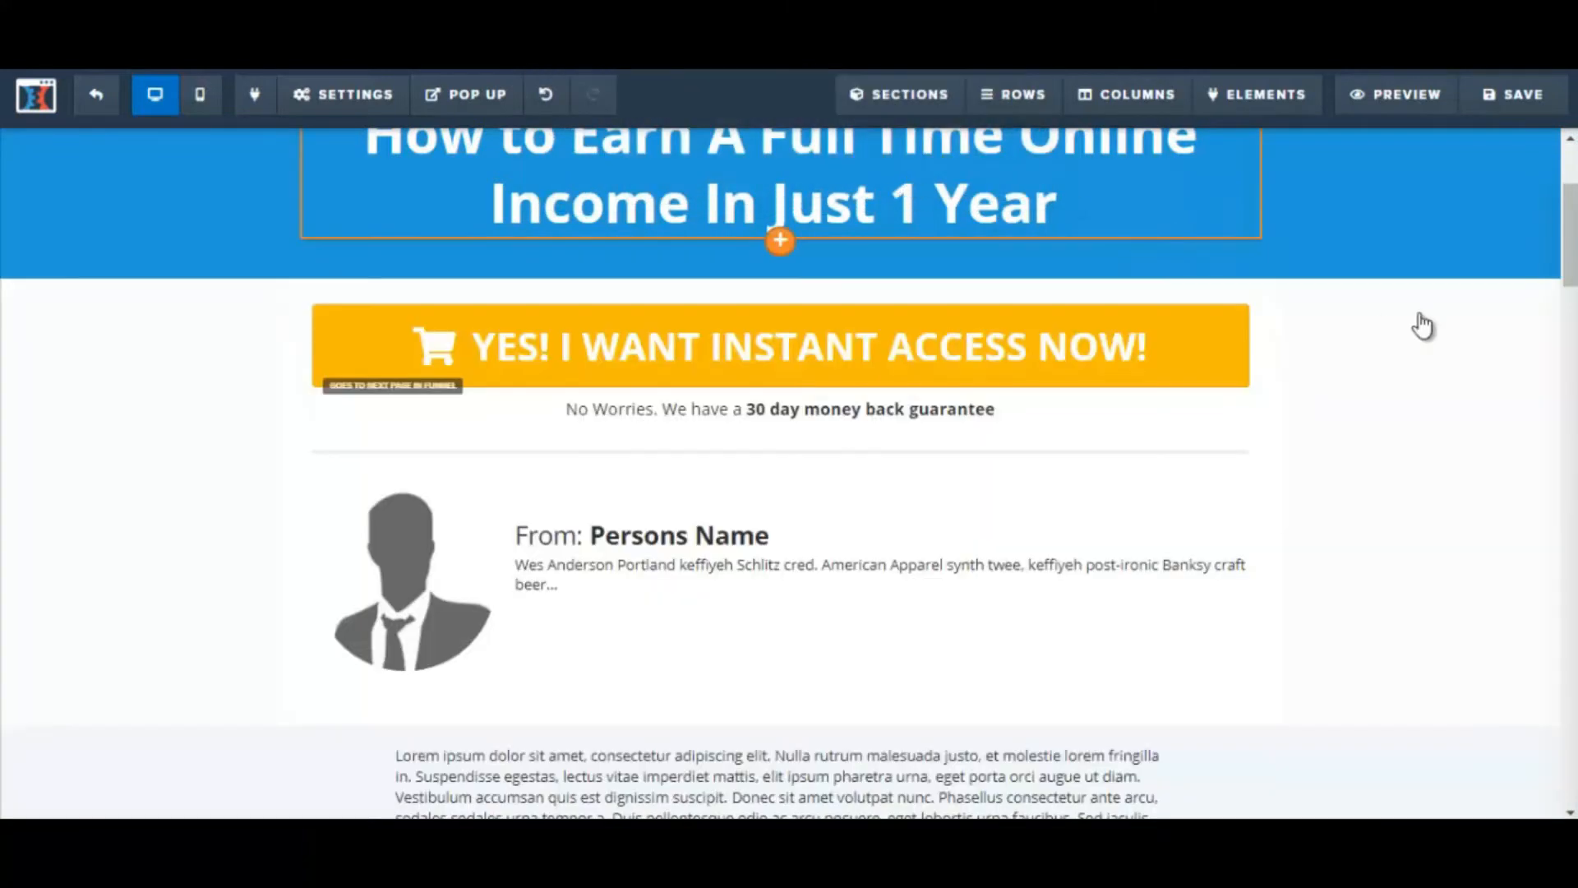
click(1490, 97)
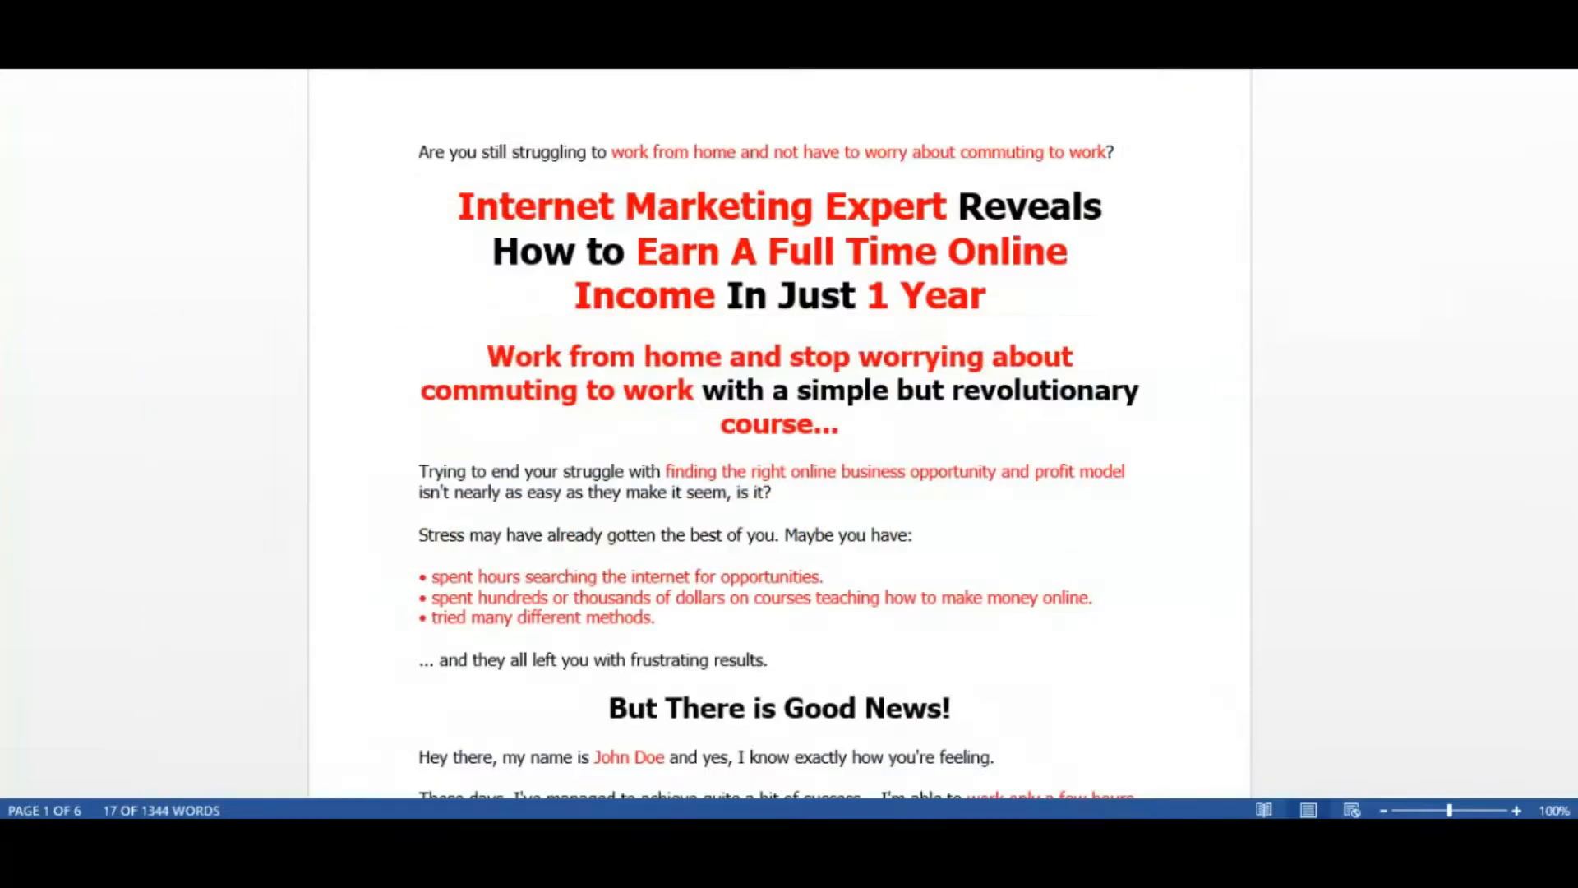
Step: Copy the "Work from home and stop worrying about commuting to work..." subheading from the Word sales letter and return to the ClickFunnels editor
scroll(671, 317, down, 1)
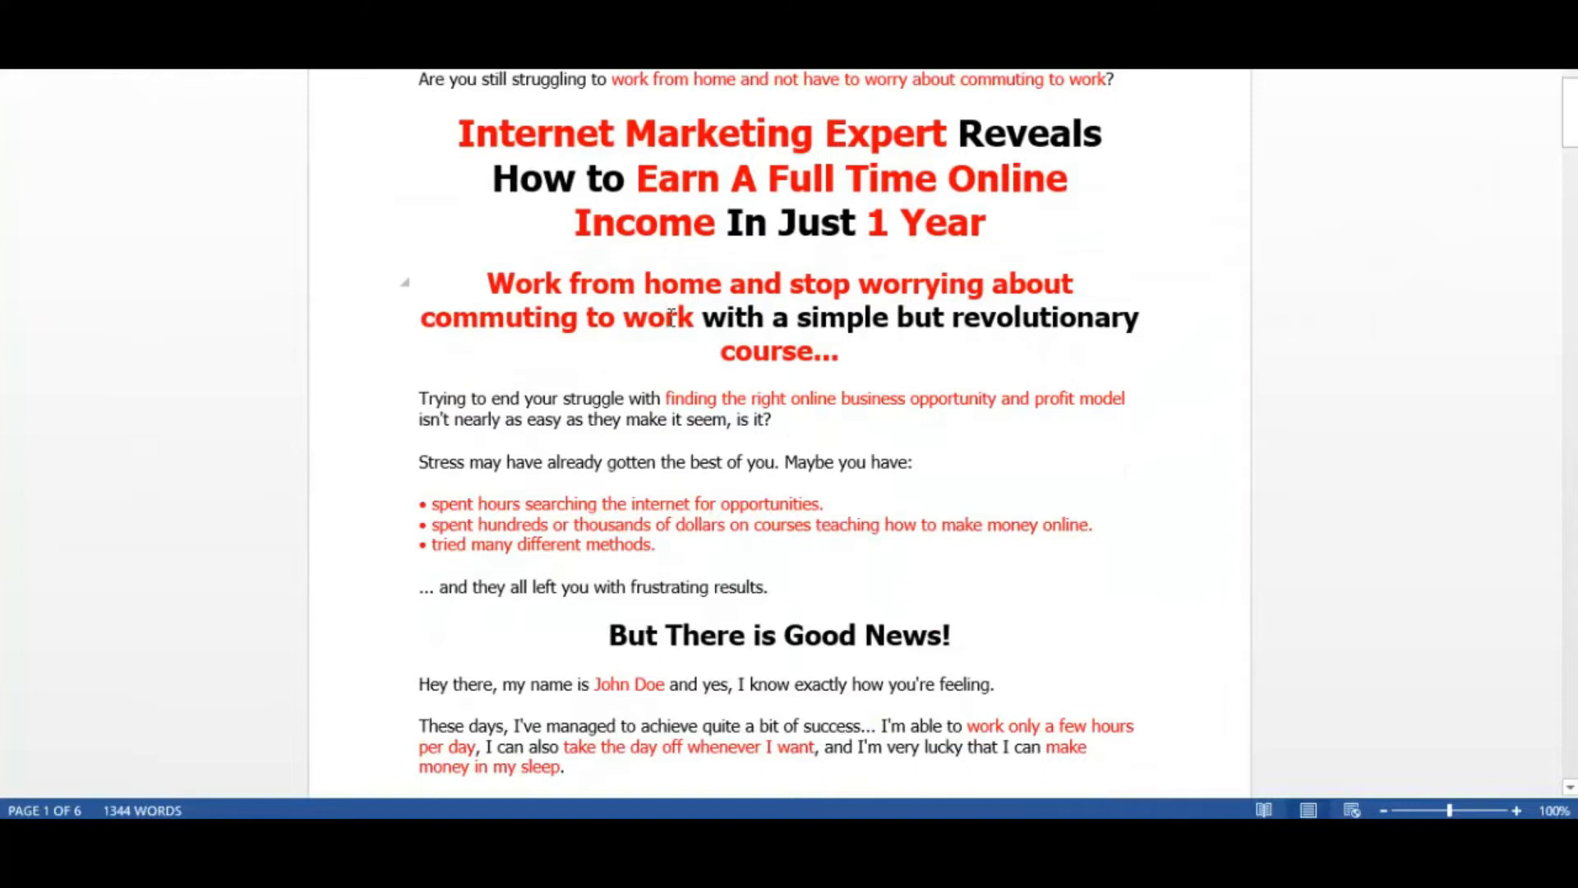
drag(485, 283, 846, 344)
key(ctrl+c)
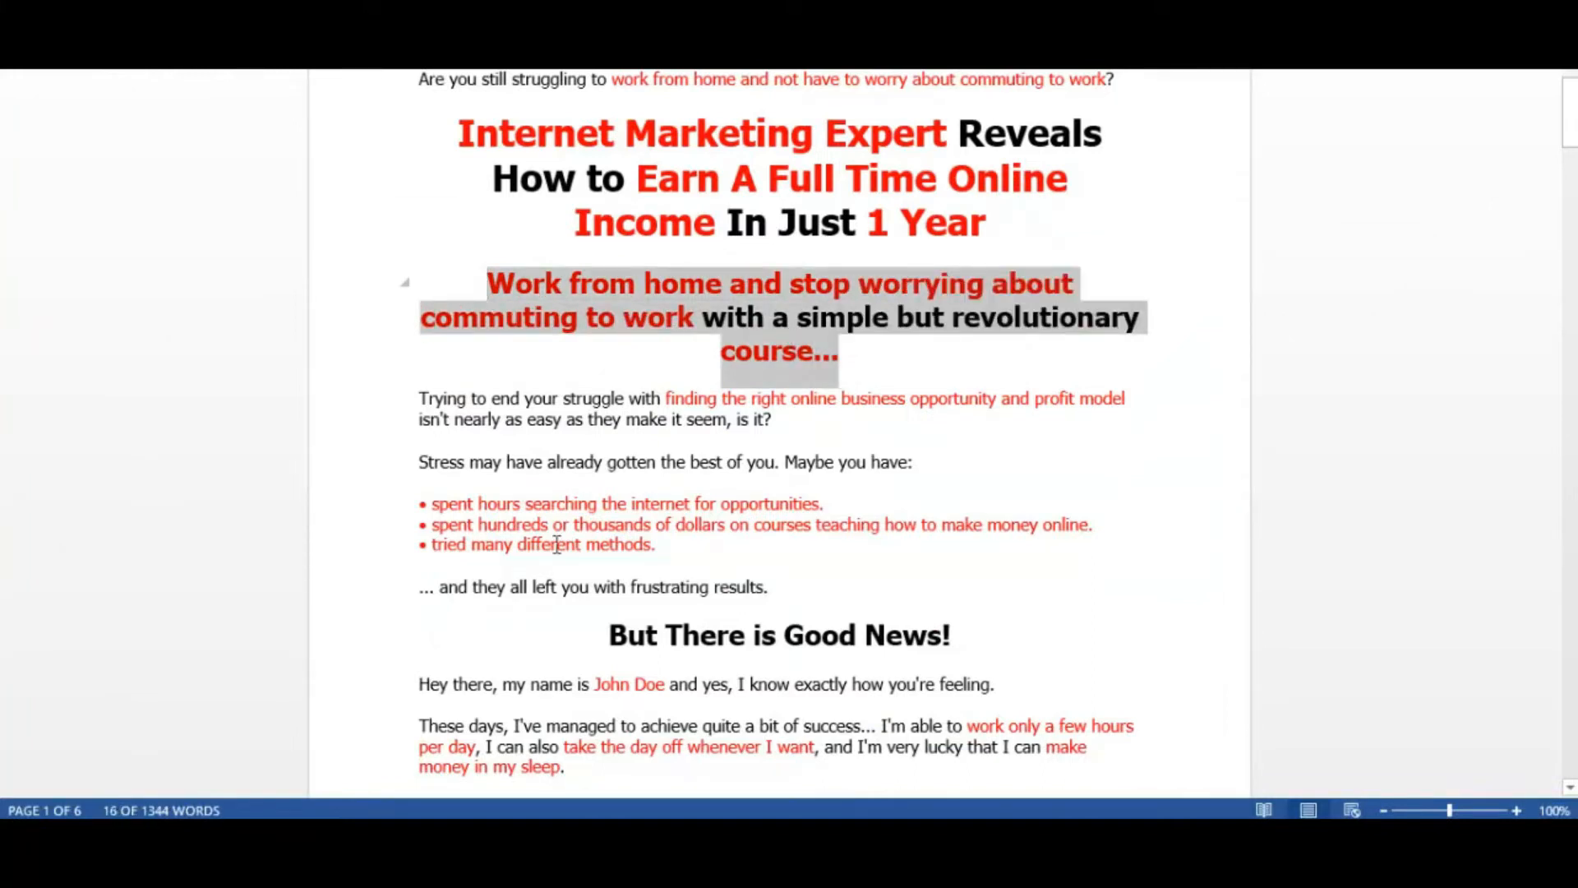
click(362, 834)
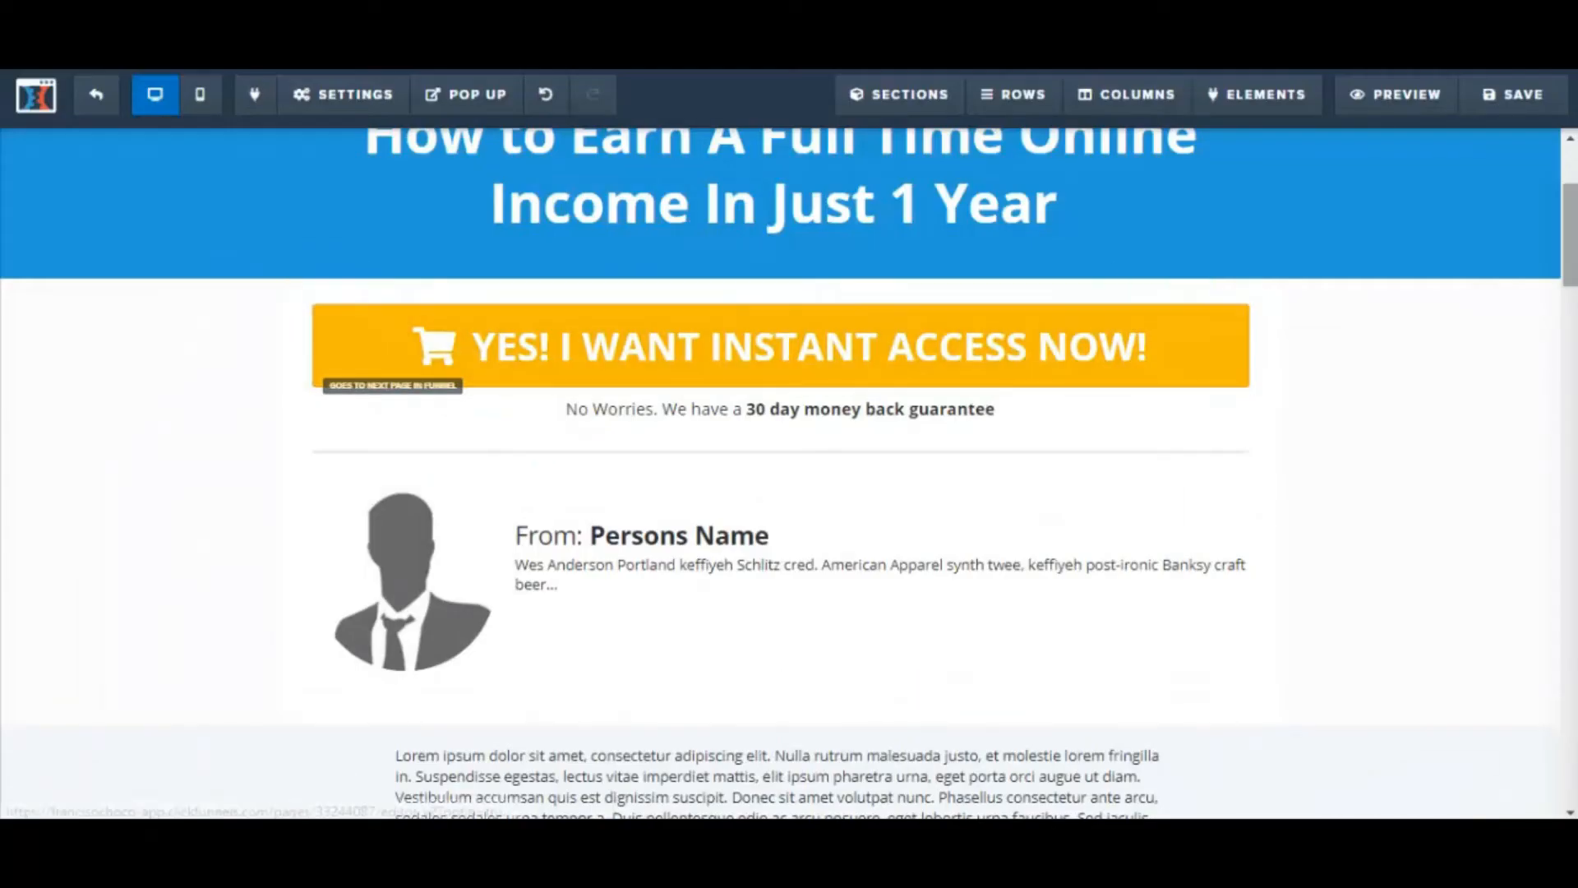
Step: Add a sub-headline below the main headline and replace its placeholder with the copied "Work from home and stop worrying about commuting to work..." text
drag(1571, 238, 1571, 202)
scroll(782, 482, down, 1)
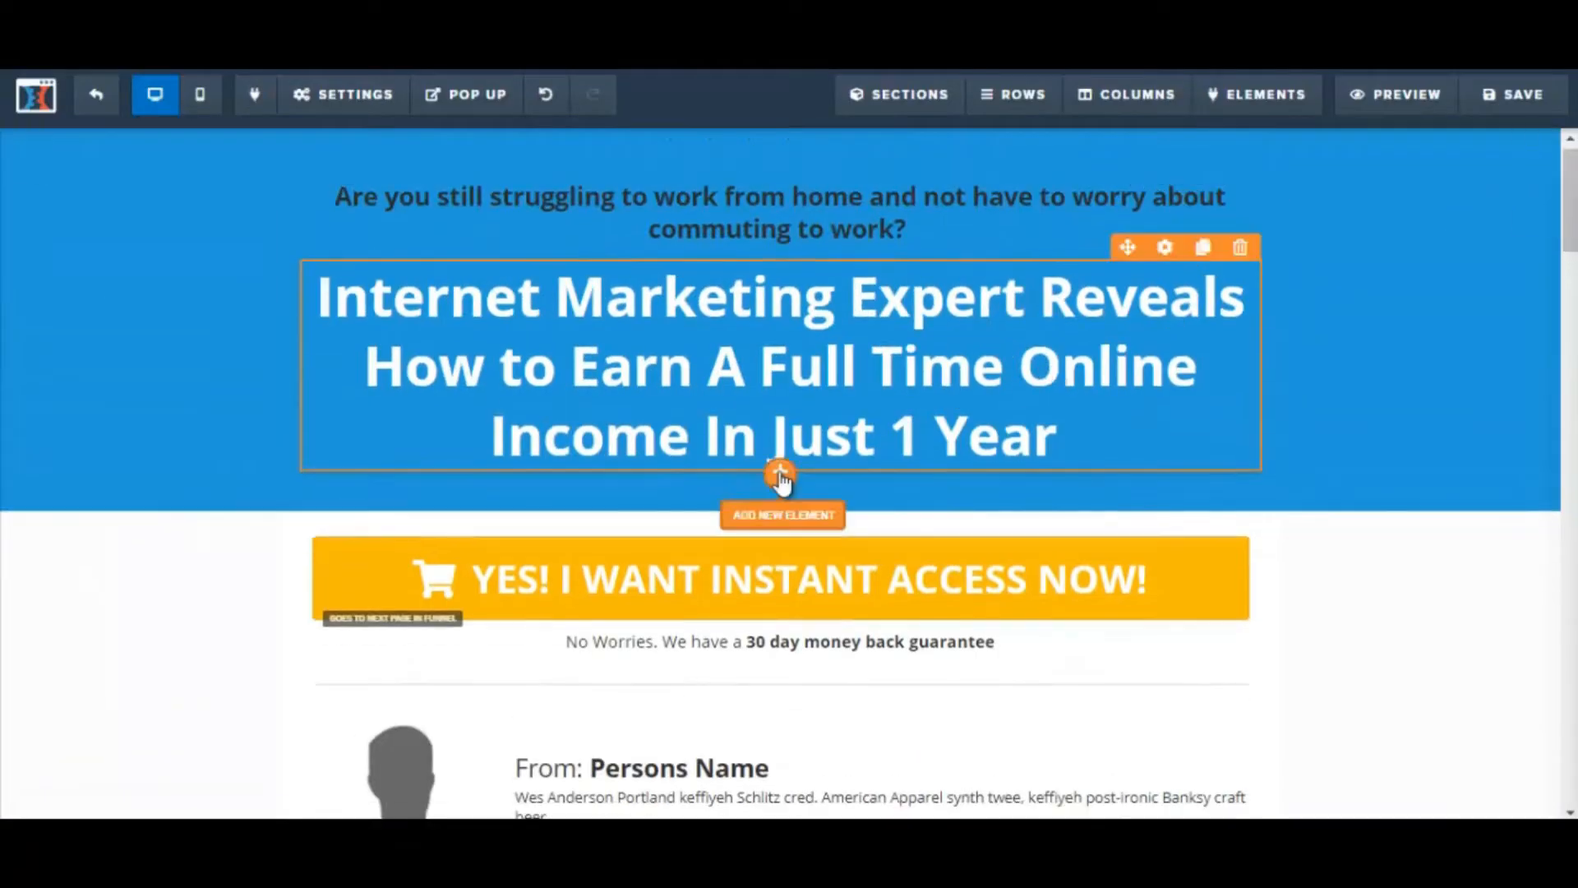
click(780, 475)
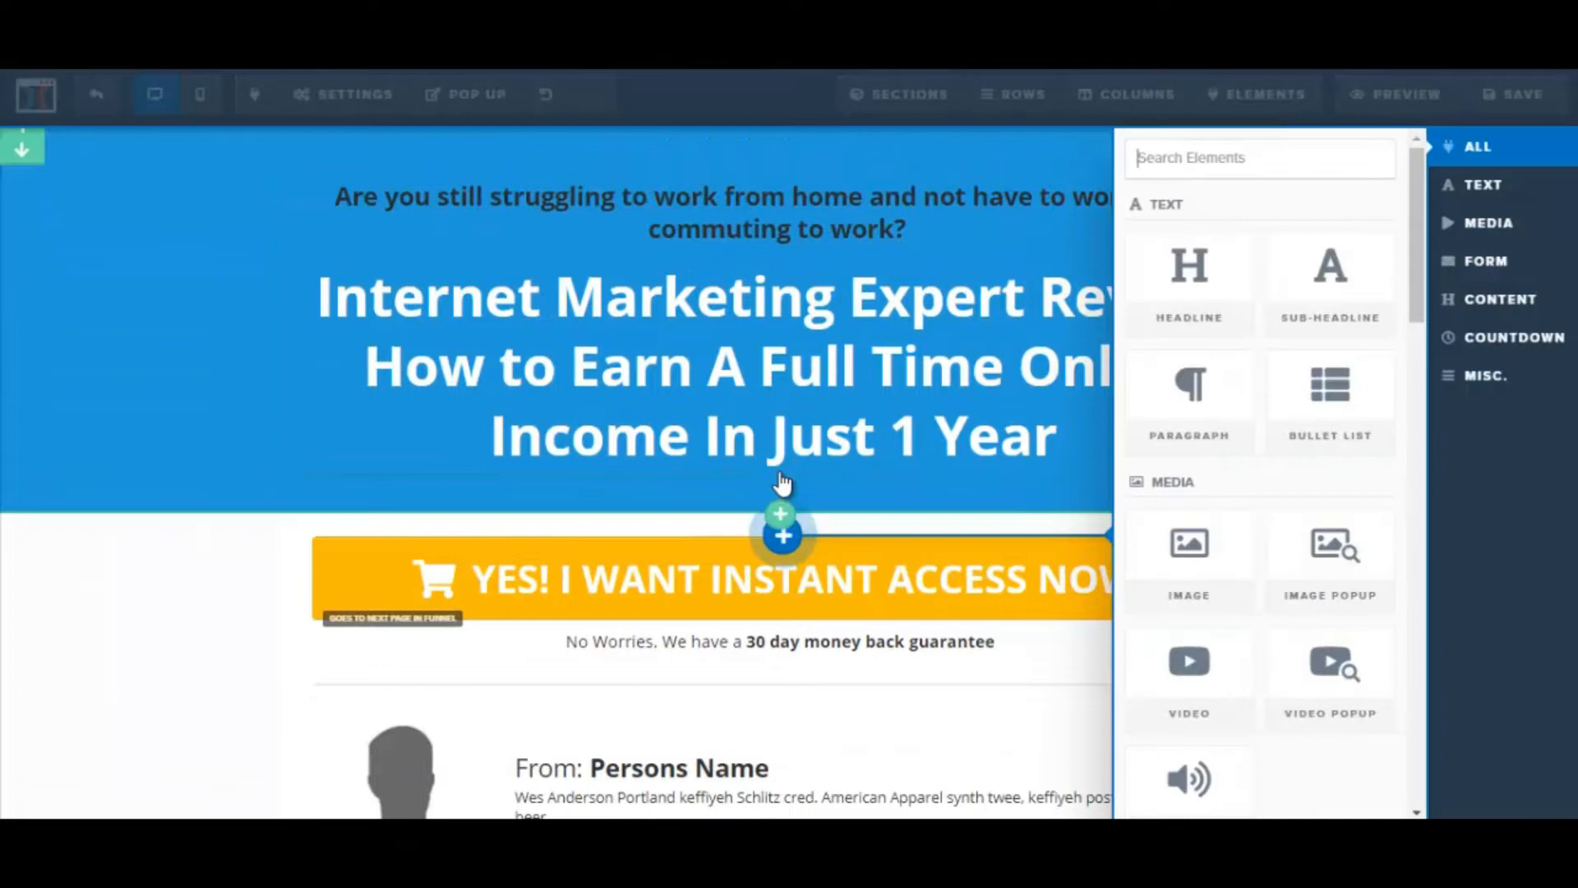
click(1348, 309)
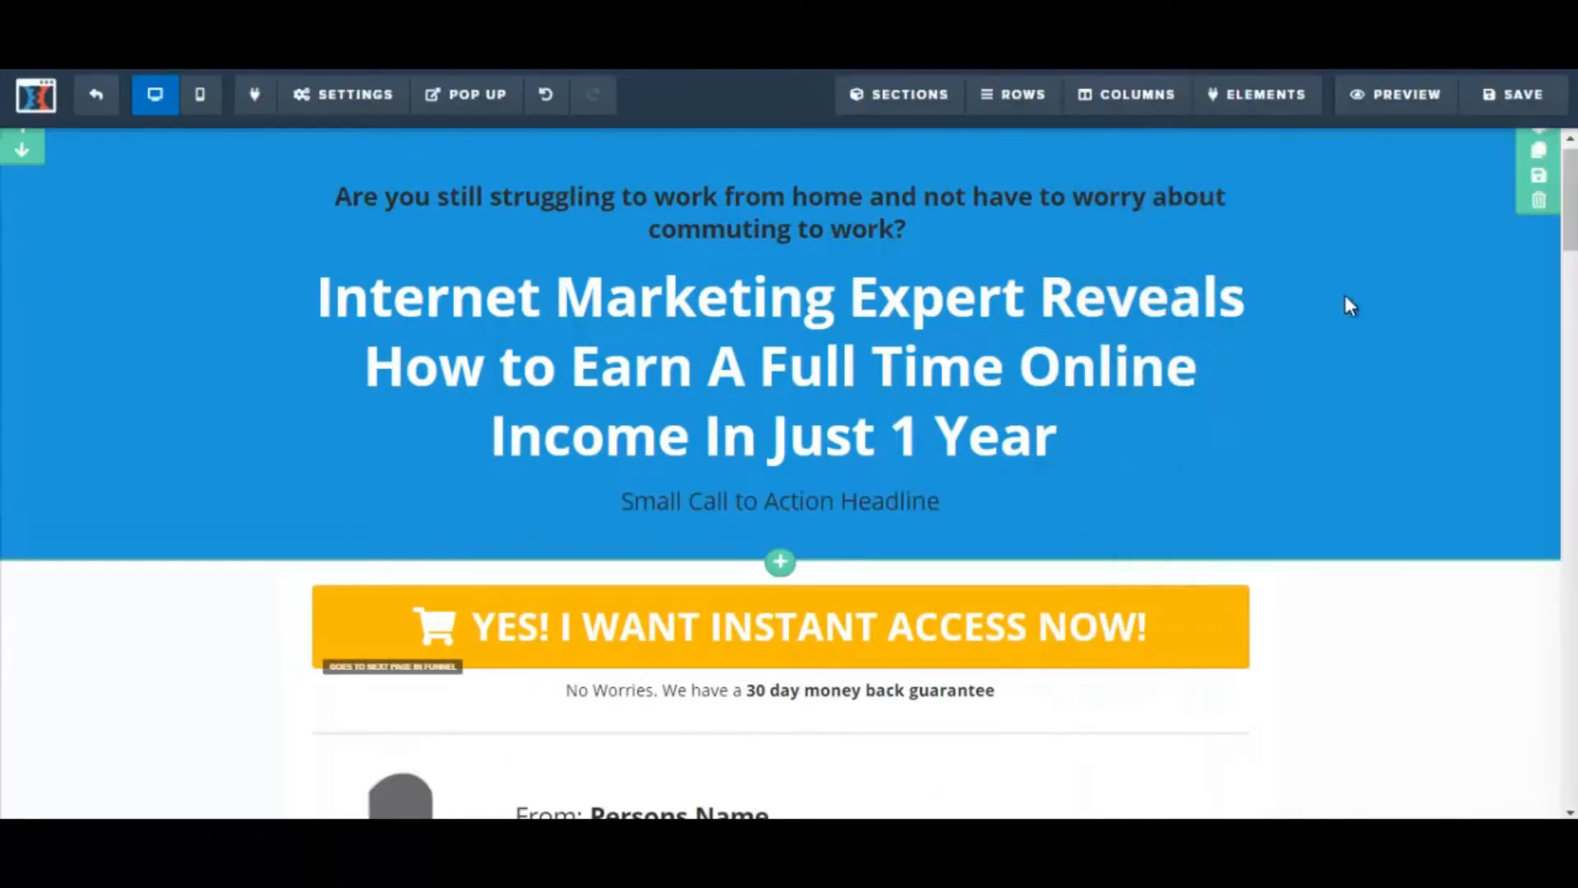
click(623, 501)
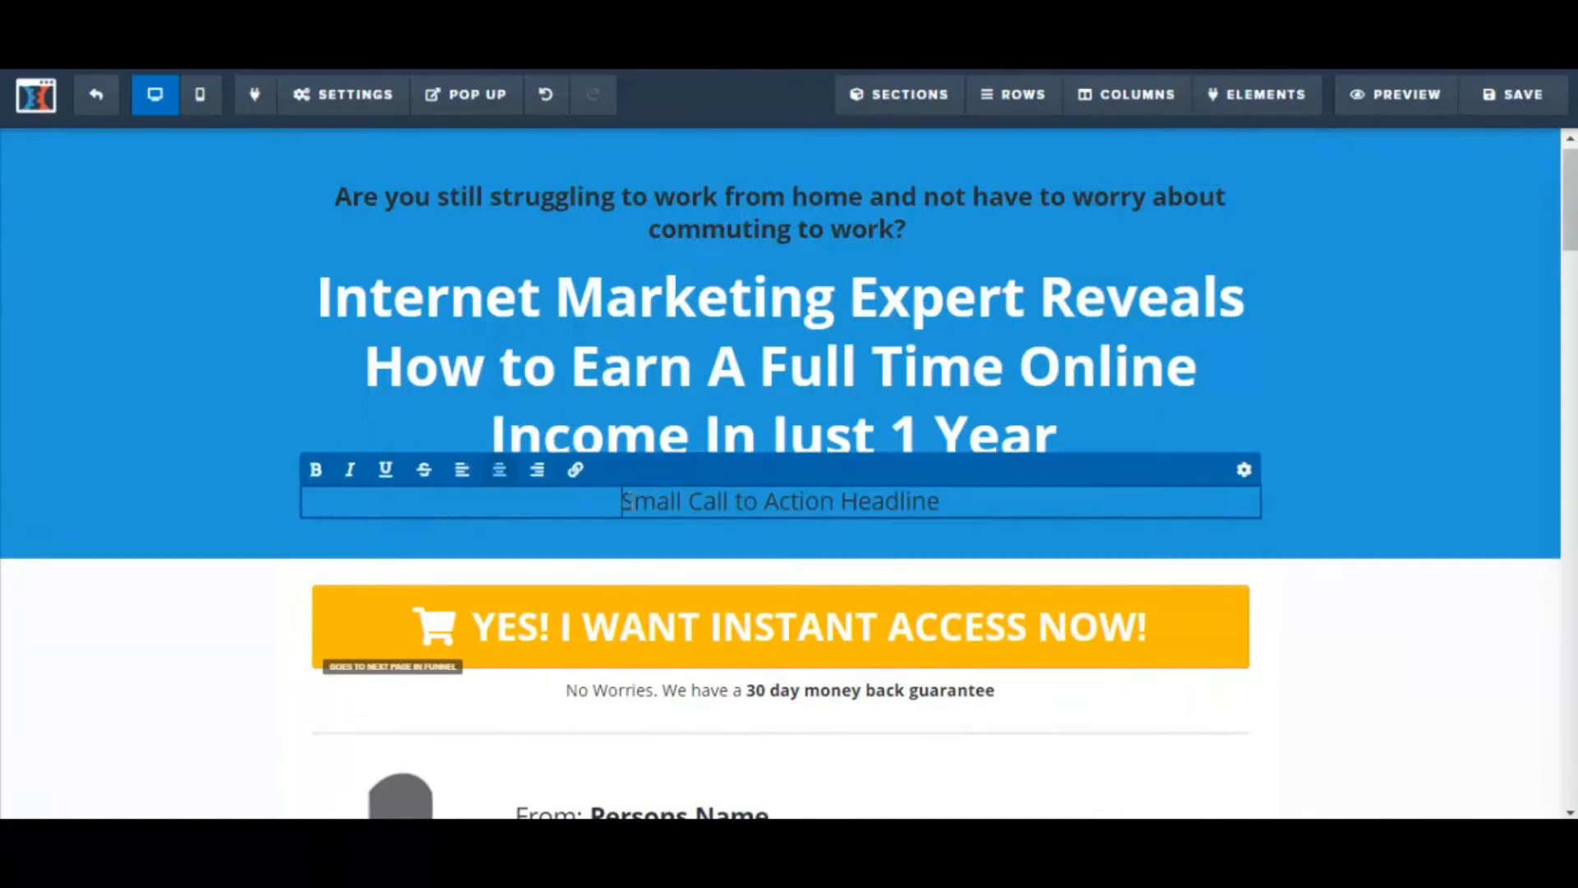
drag(625, 503, 954, 494)
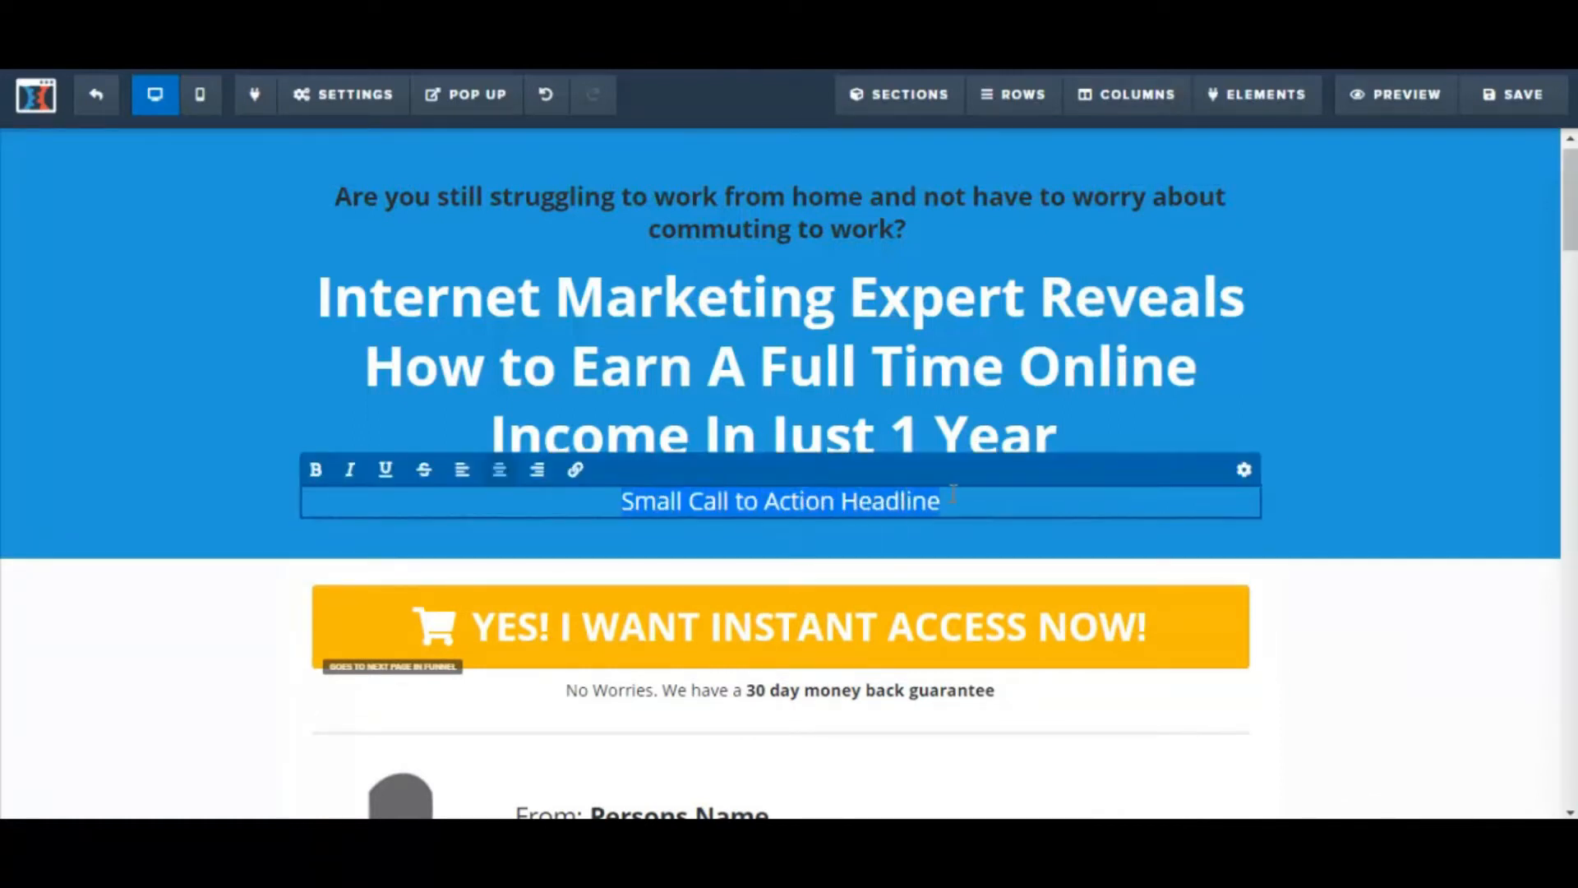
key(ctrl+v)
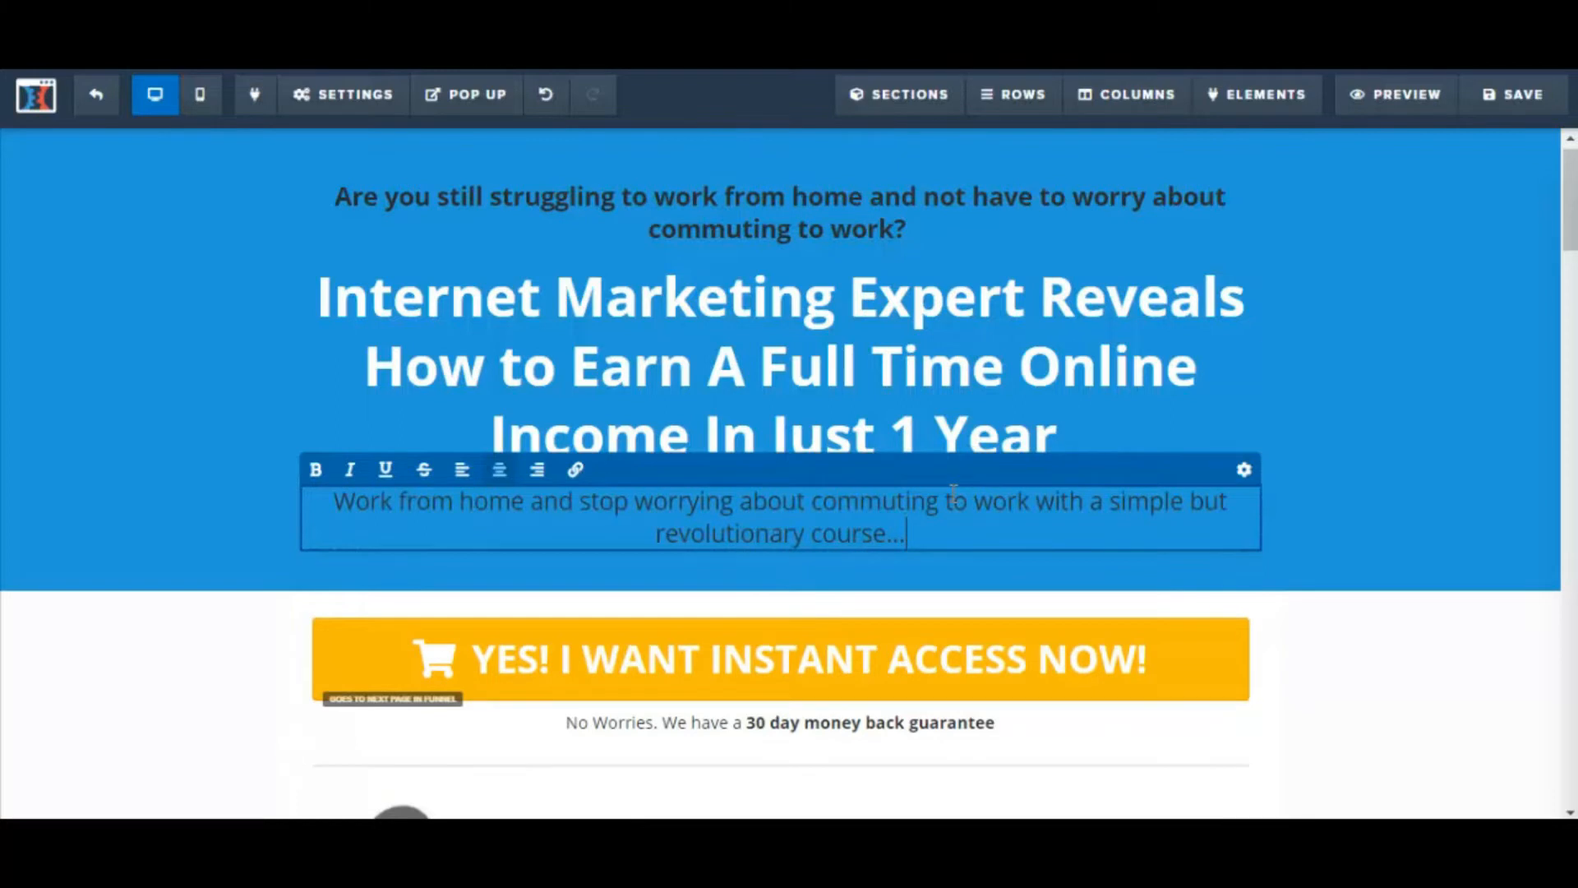
Step: Make the entire "Work from home and stop worrying..." sub-headline bold
drag(943, 539, 943, 539)
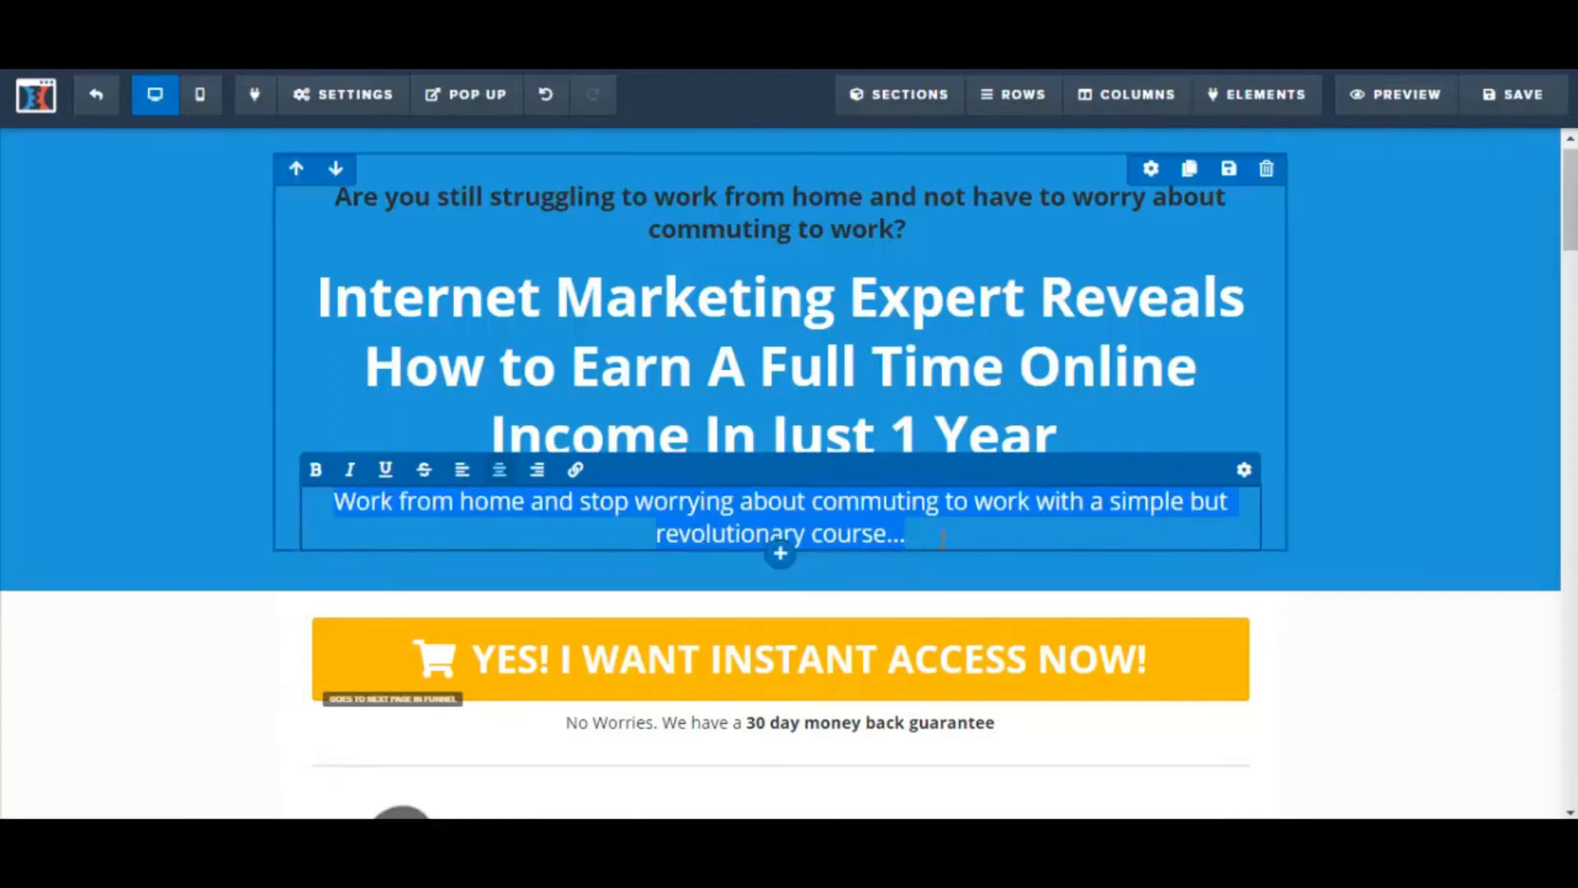
click(315, 469)
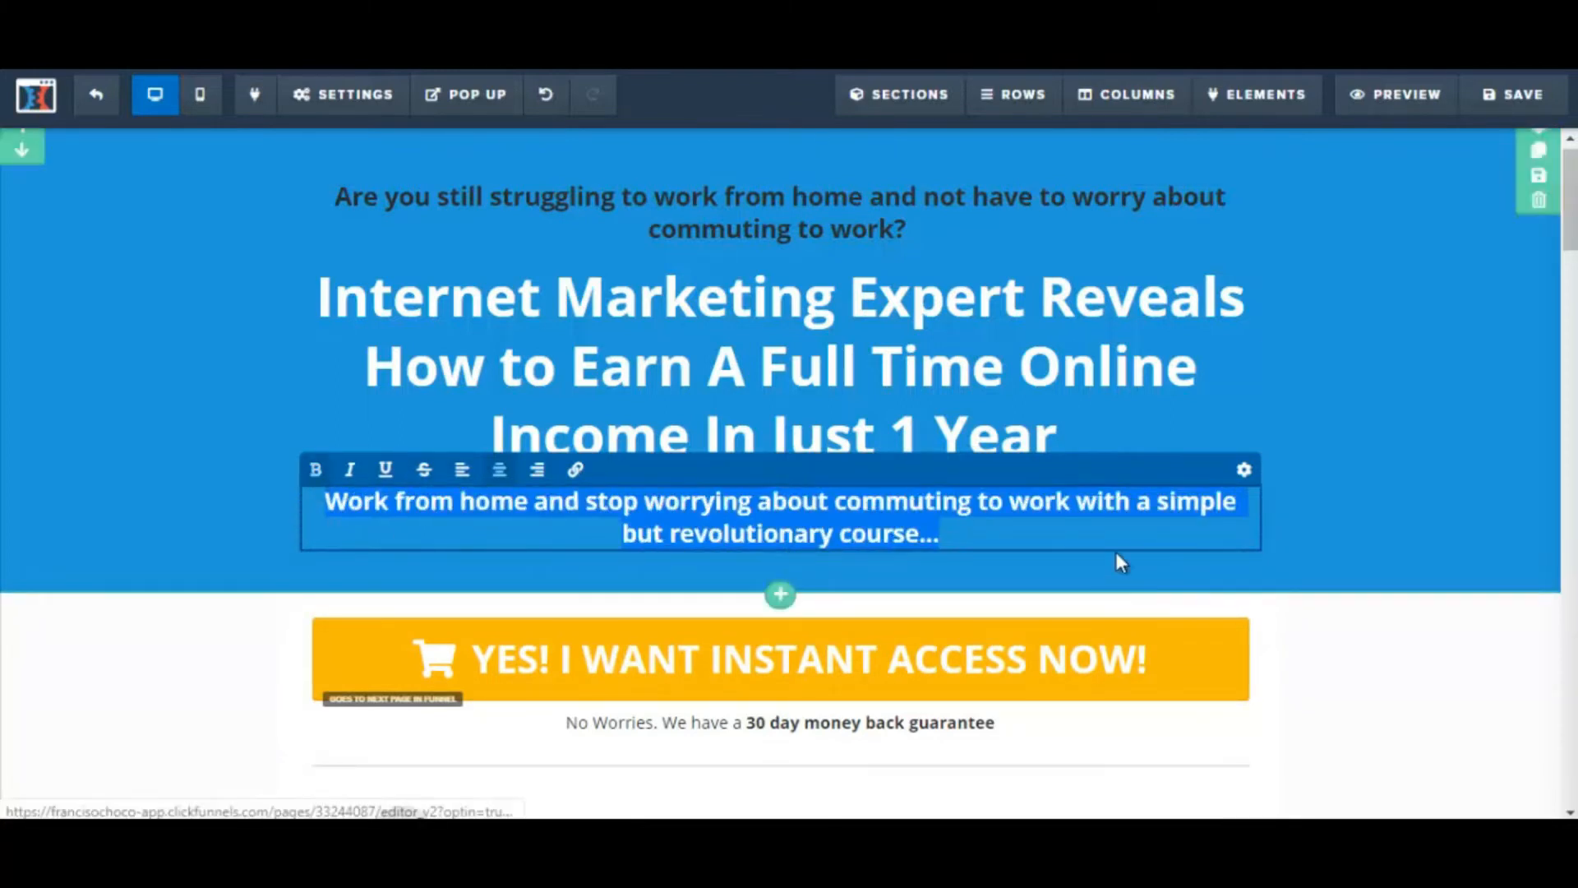
click(1369, 476)
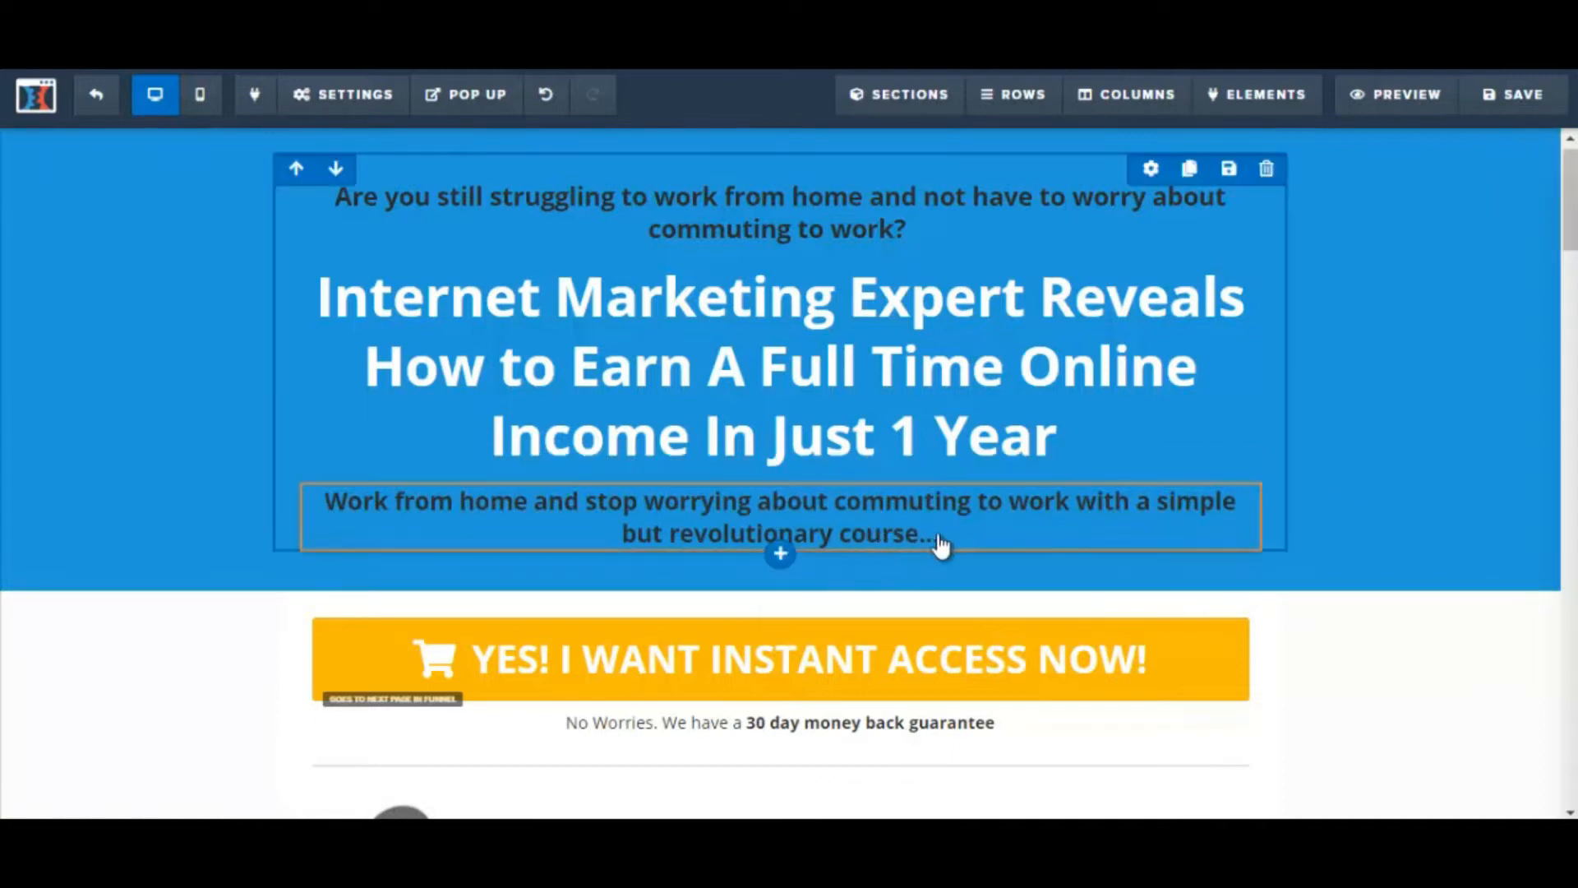
Step: Change the "Work from home..." sub-headline's text color to the orange-red conversion color and save the page
drag(324, 501, 1005, 538)
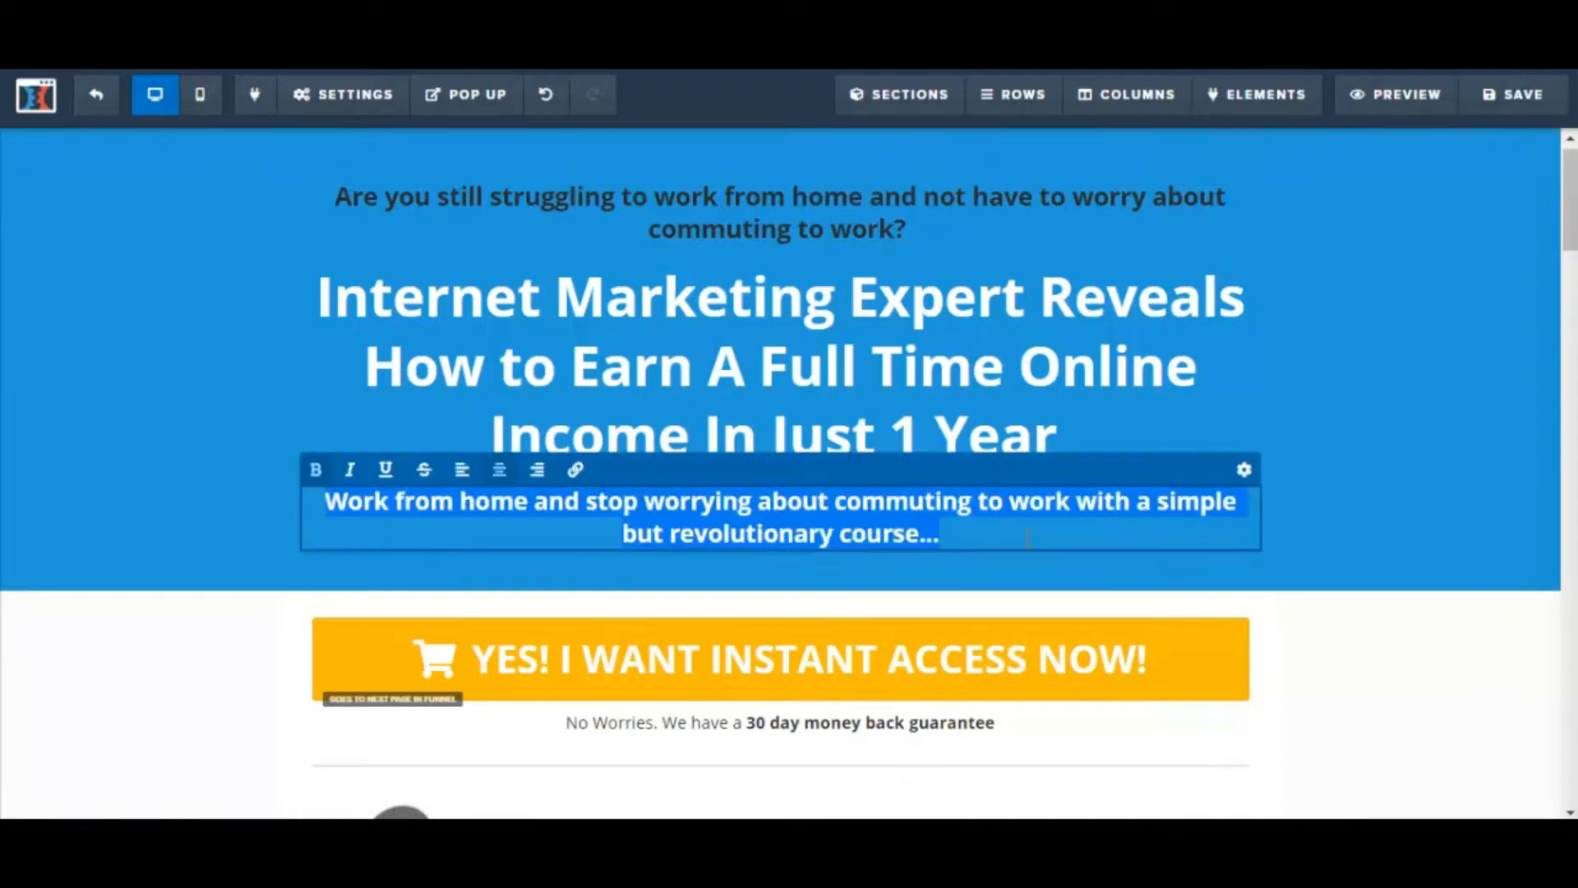
click(1248, 481)
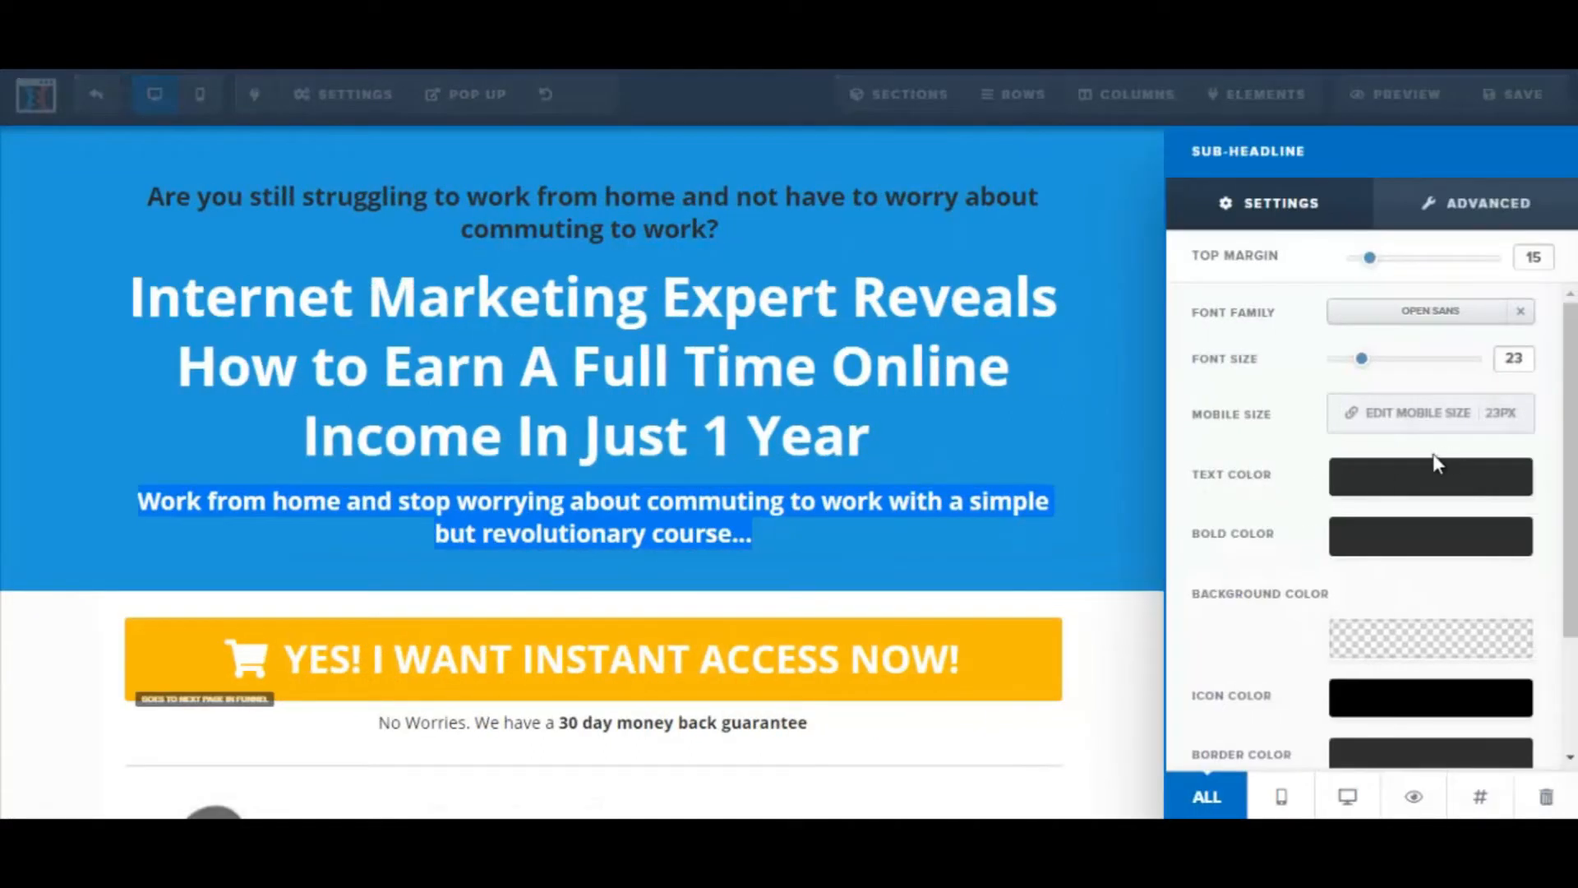
click(1384, 479)
click(1222, 581)
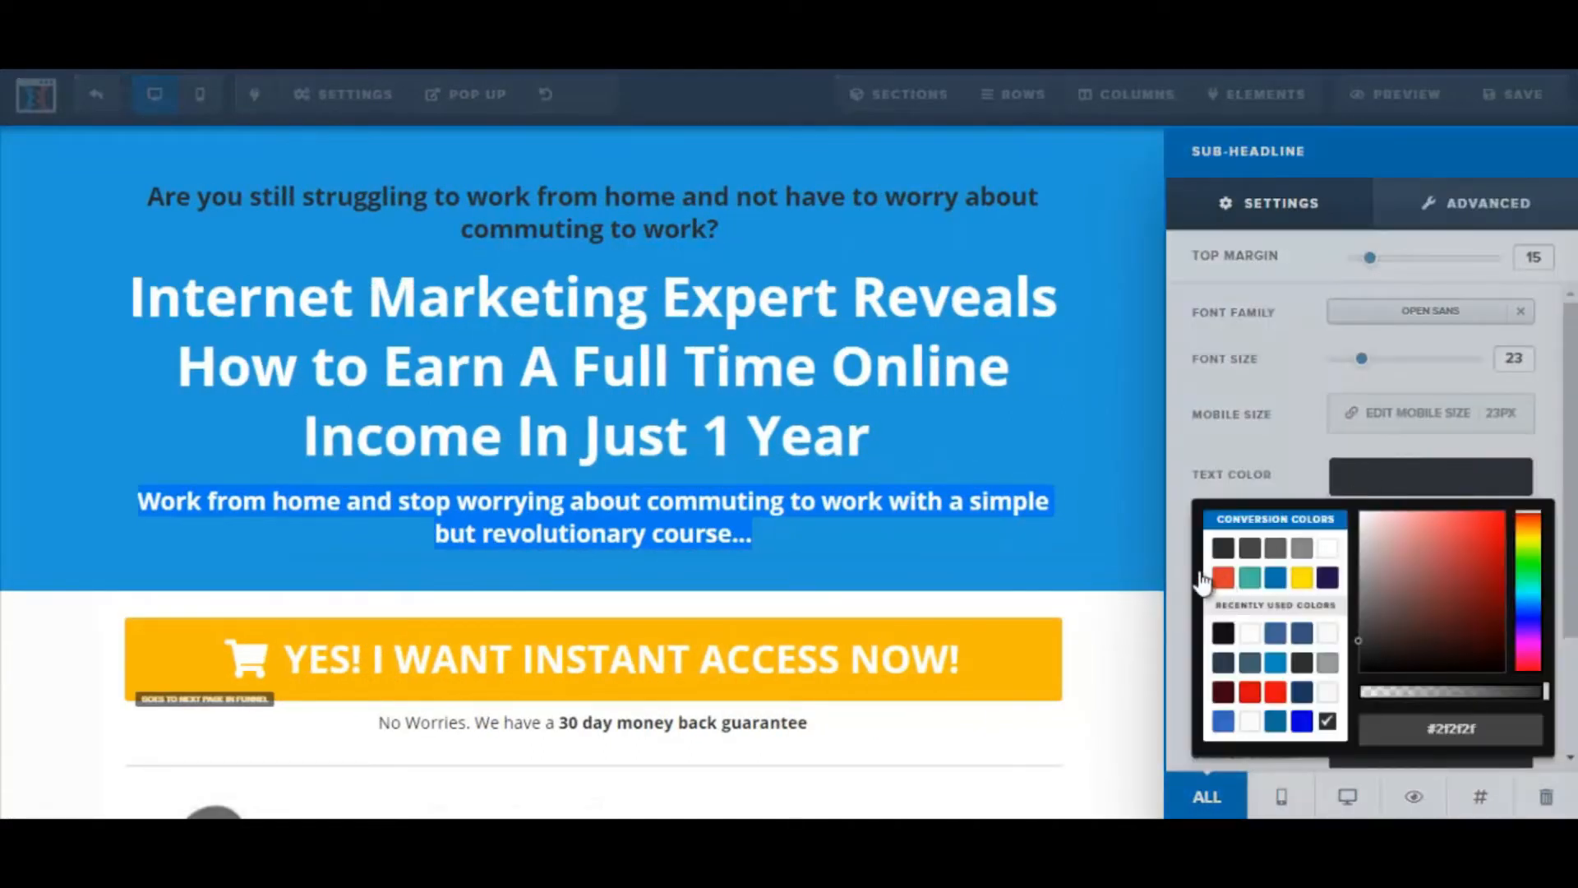
click(1081, 538)
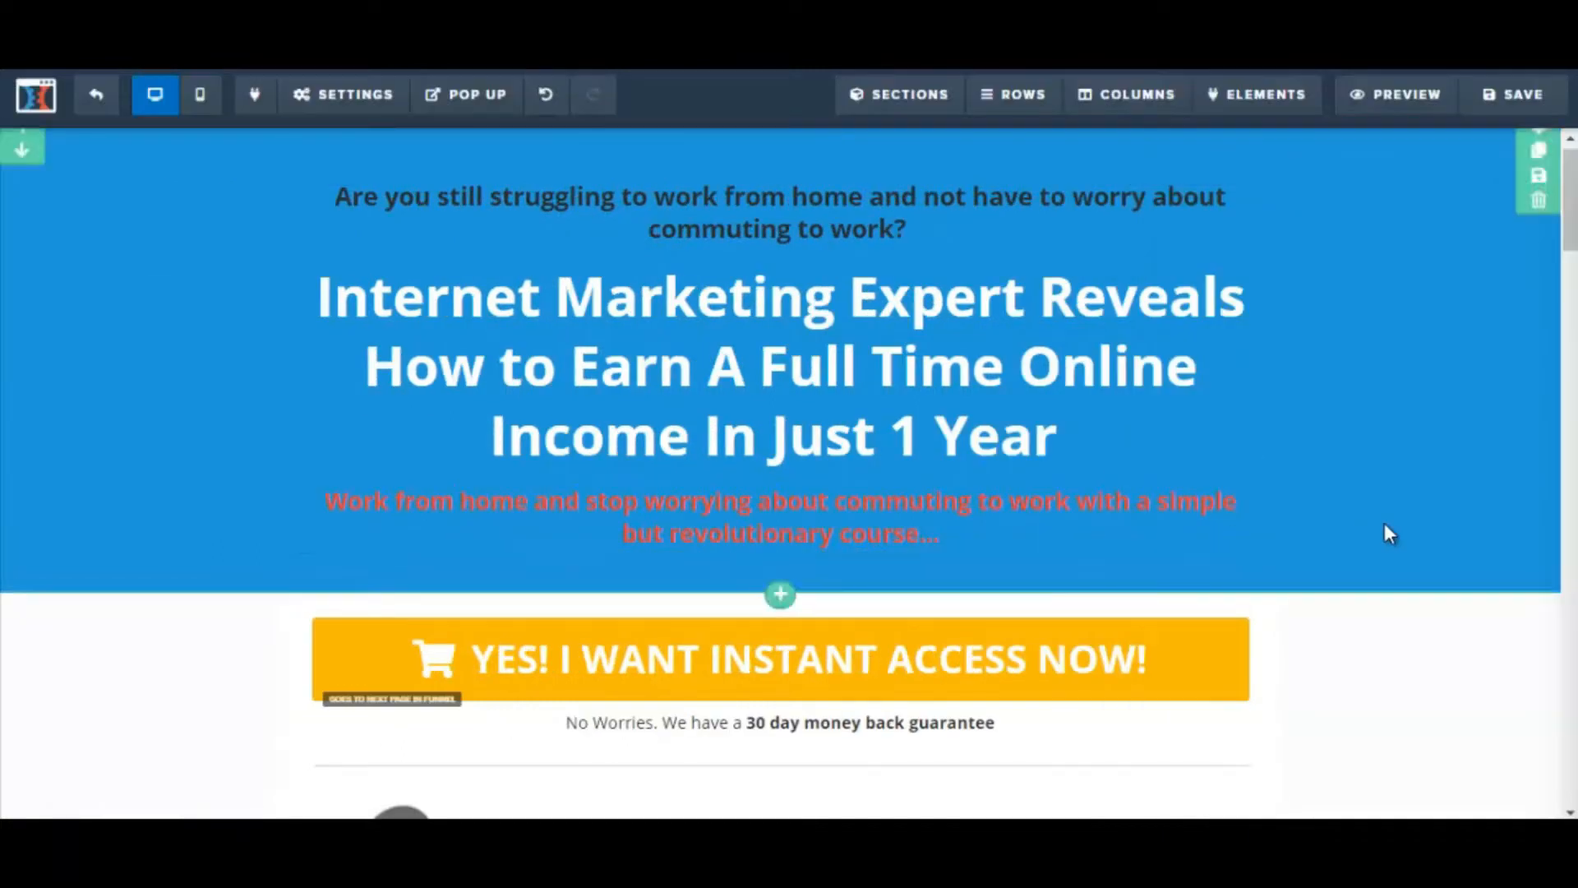
click(1516, 98)
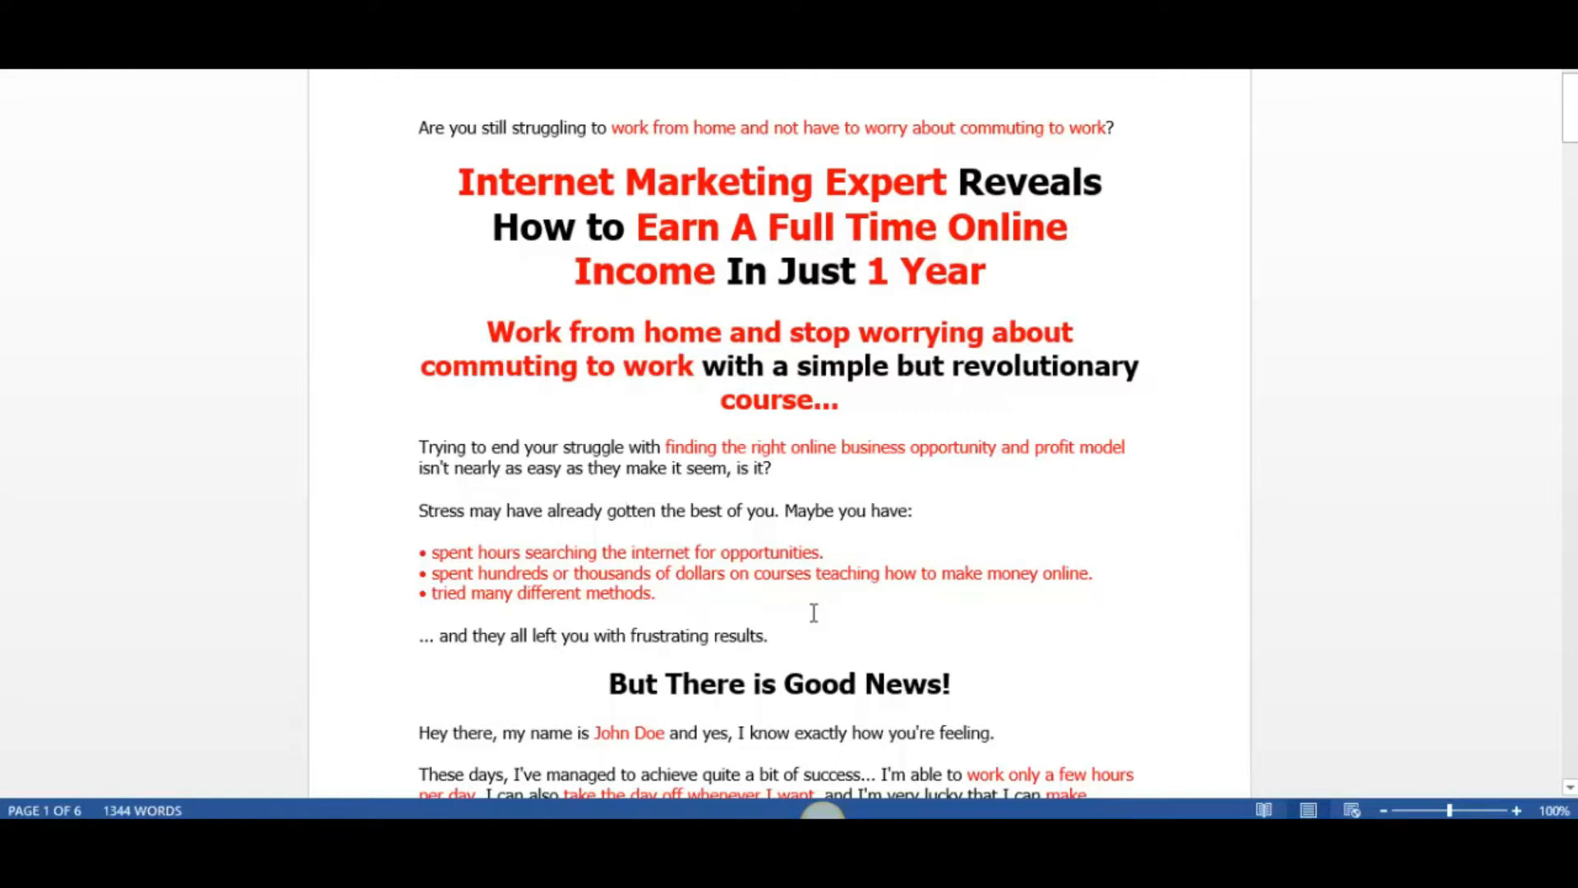
Step: Select the copy from "Trying to end your struggle" through "frustrating results" in the Word sales letter, then return to the ClickFunnels editor
drag(418, 447, 807, 627)
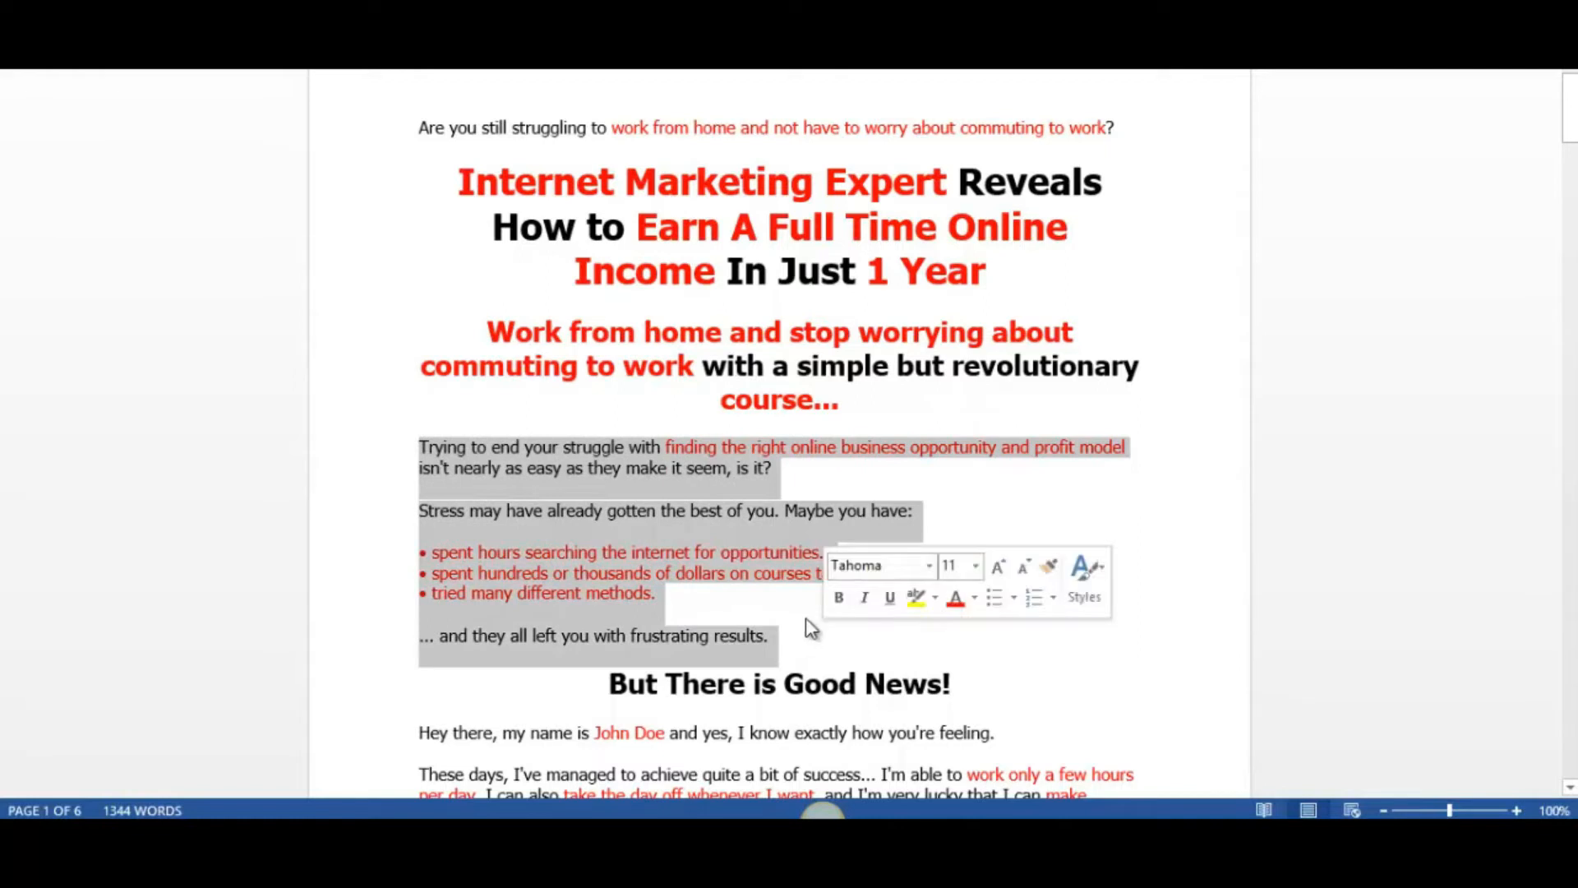
click(504, 483)
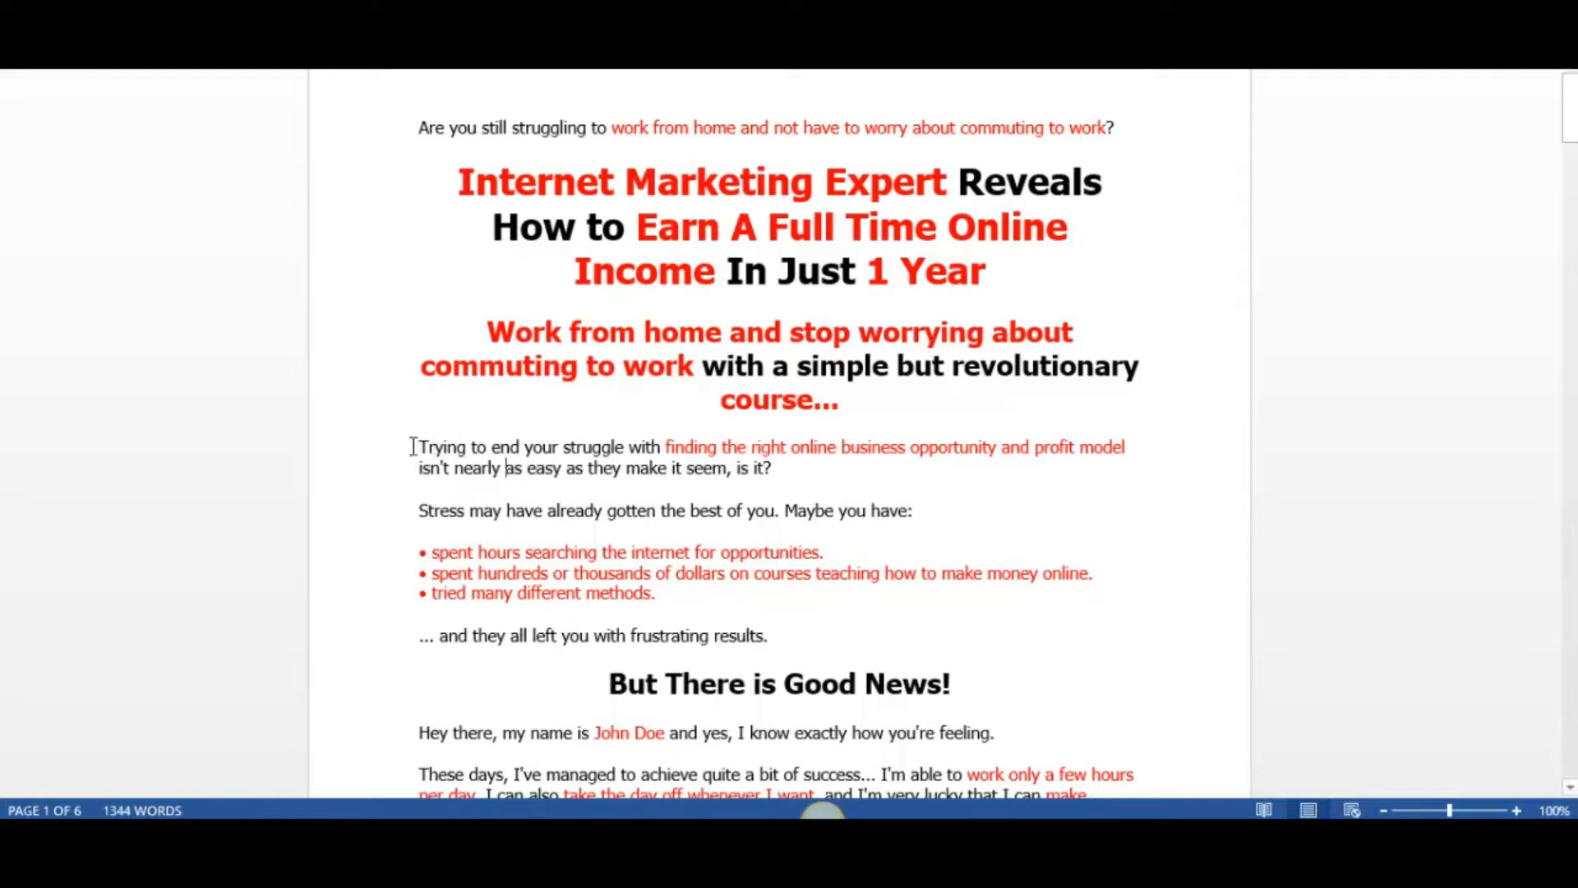
drag(419, 448, 855, 451)
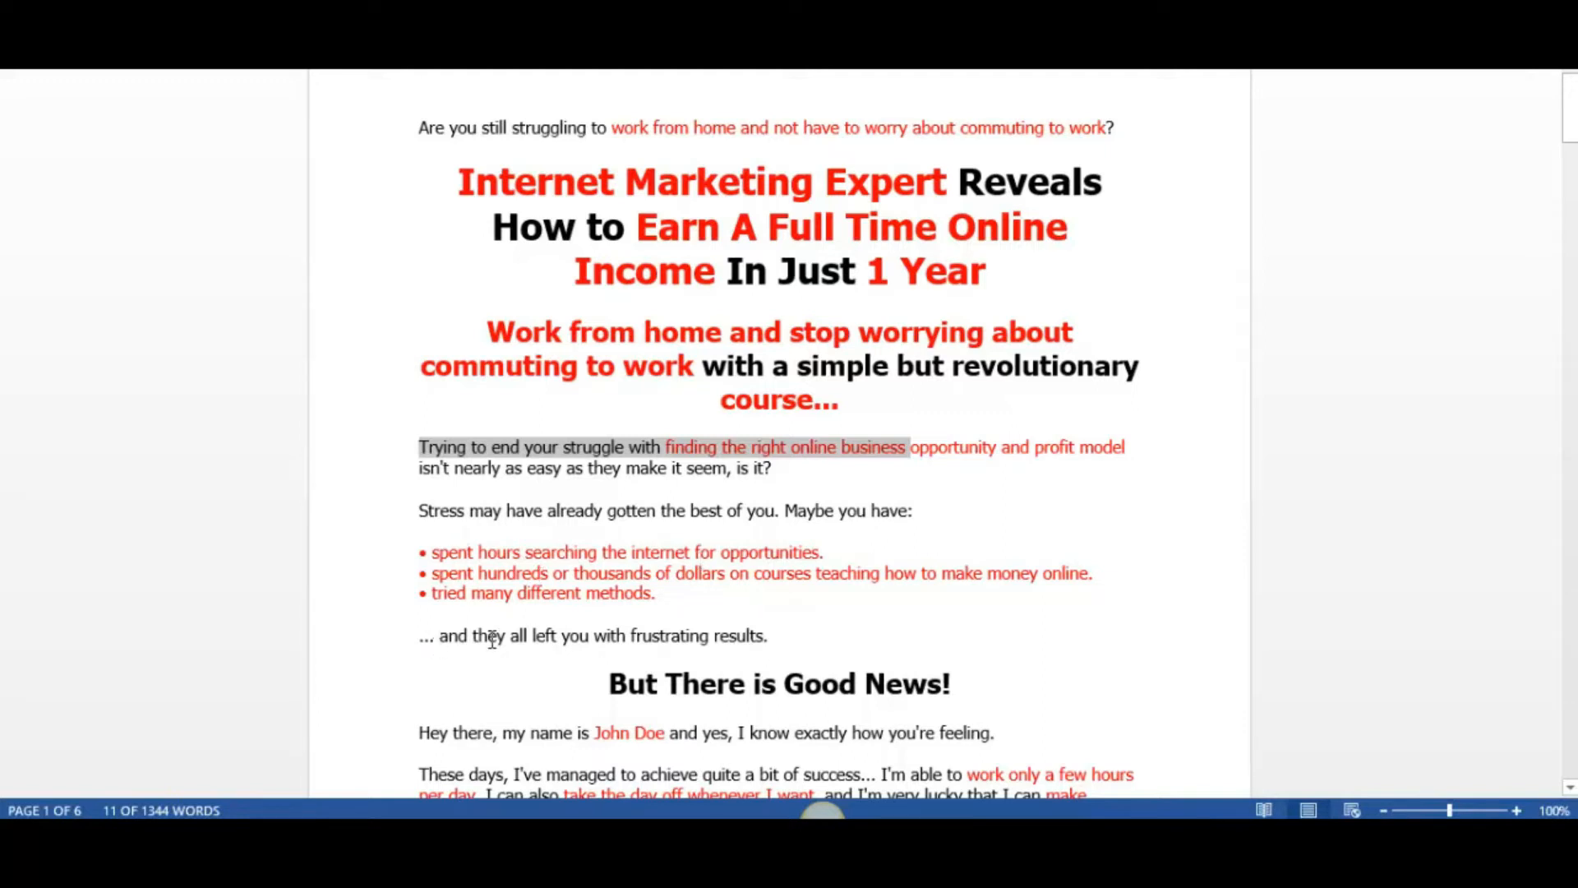
click(772, 633)
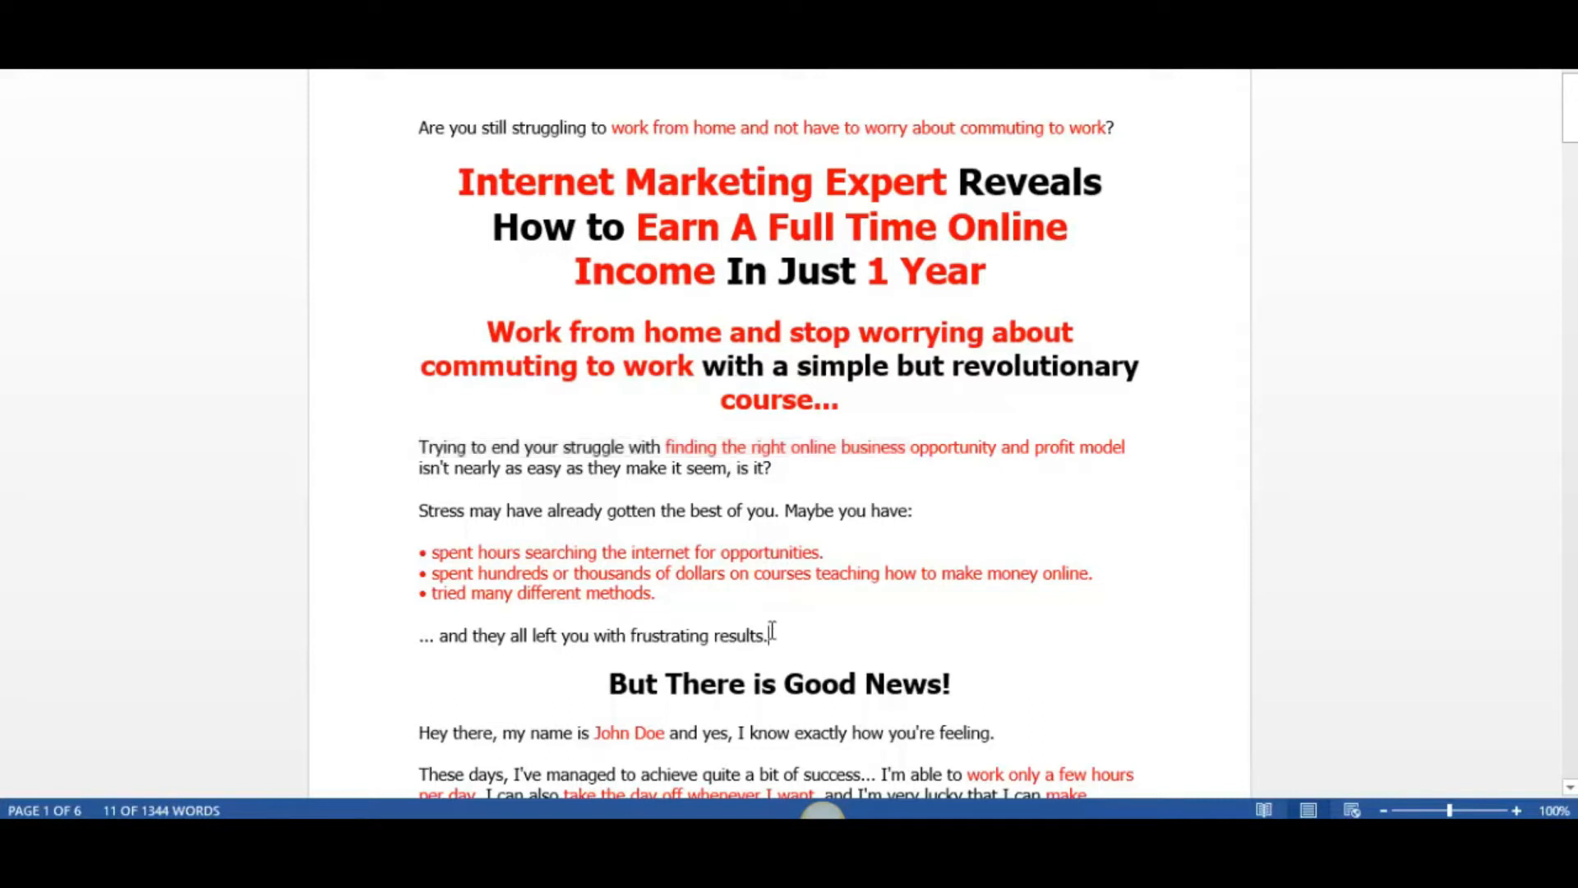
drag(412, 448, 791, 634)
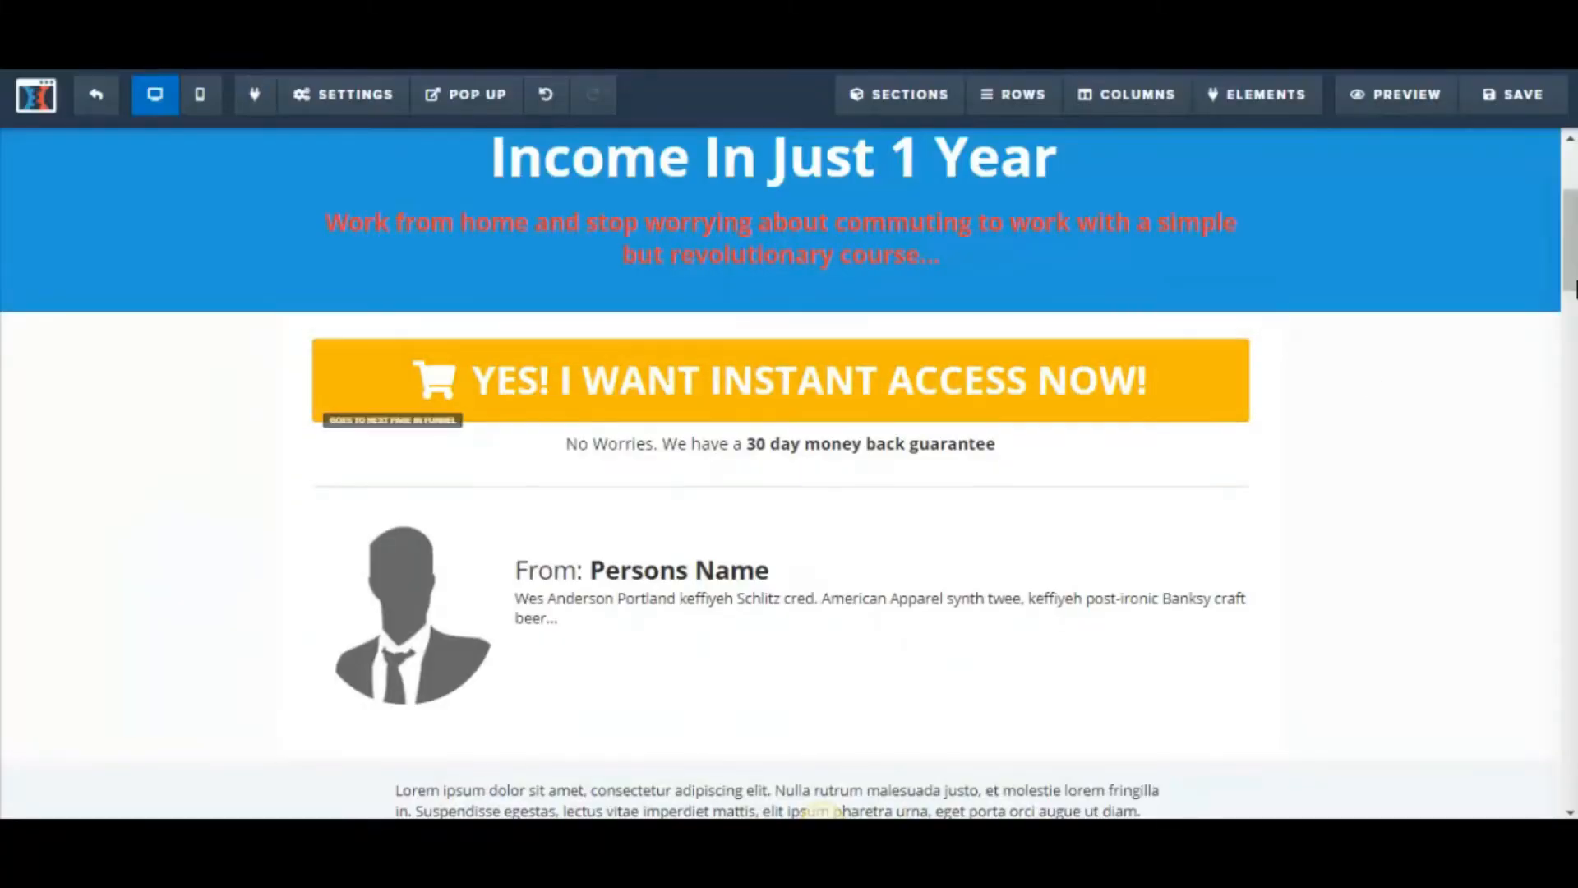
Step: Add a full-width section directly below the blue header section and insert a one-column row in it
drag(1570, 220, 1570, 179)
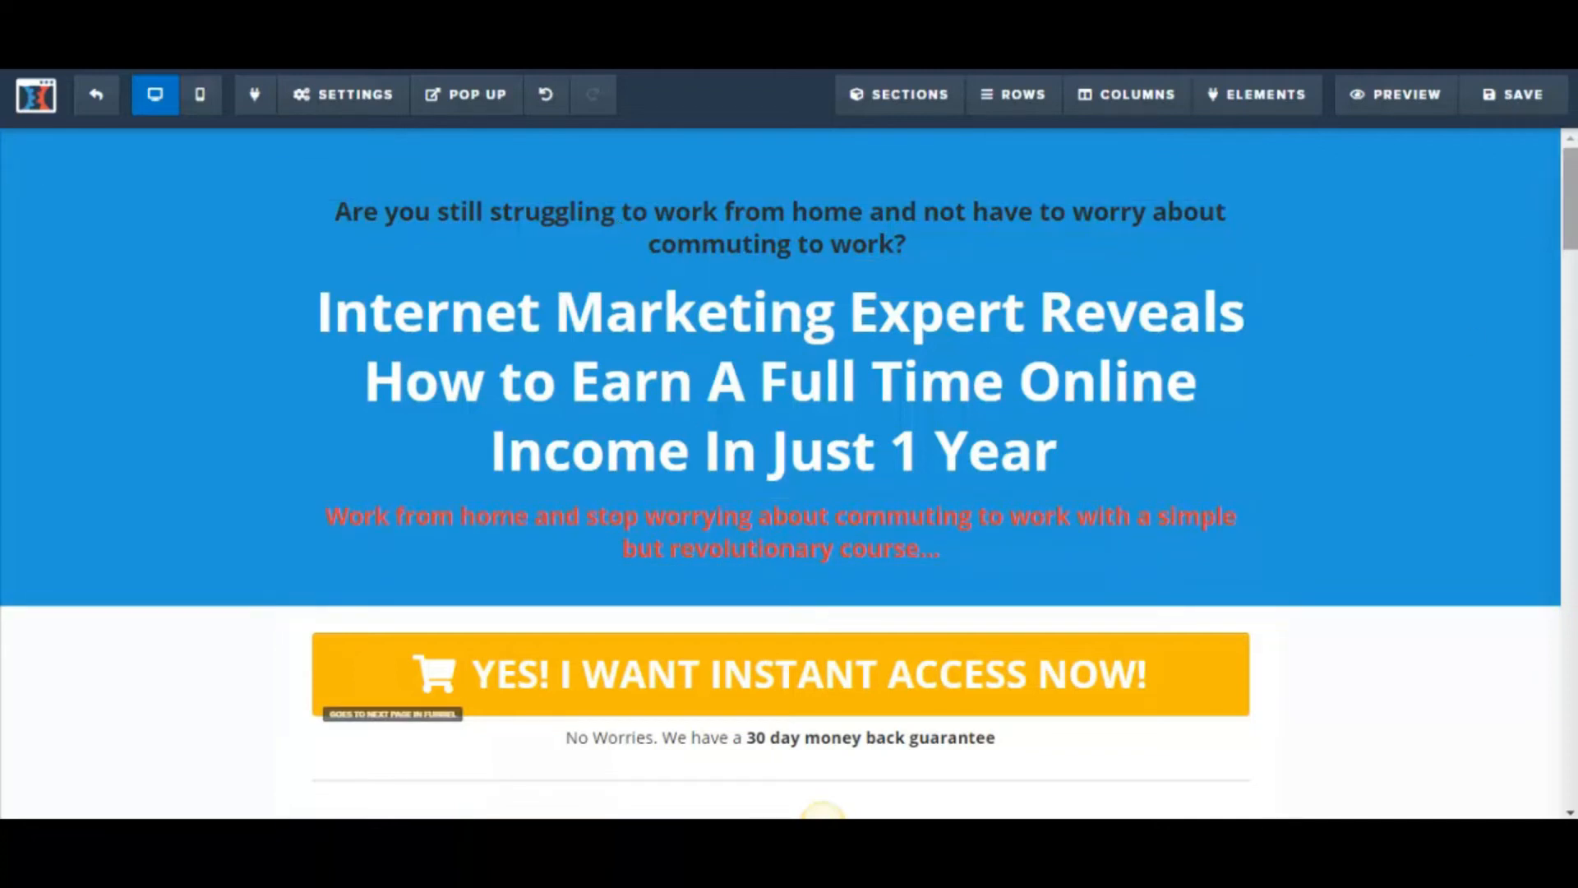
scroll(973, 355, down, 4)
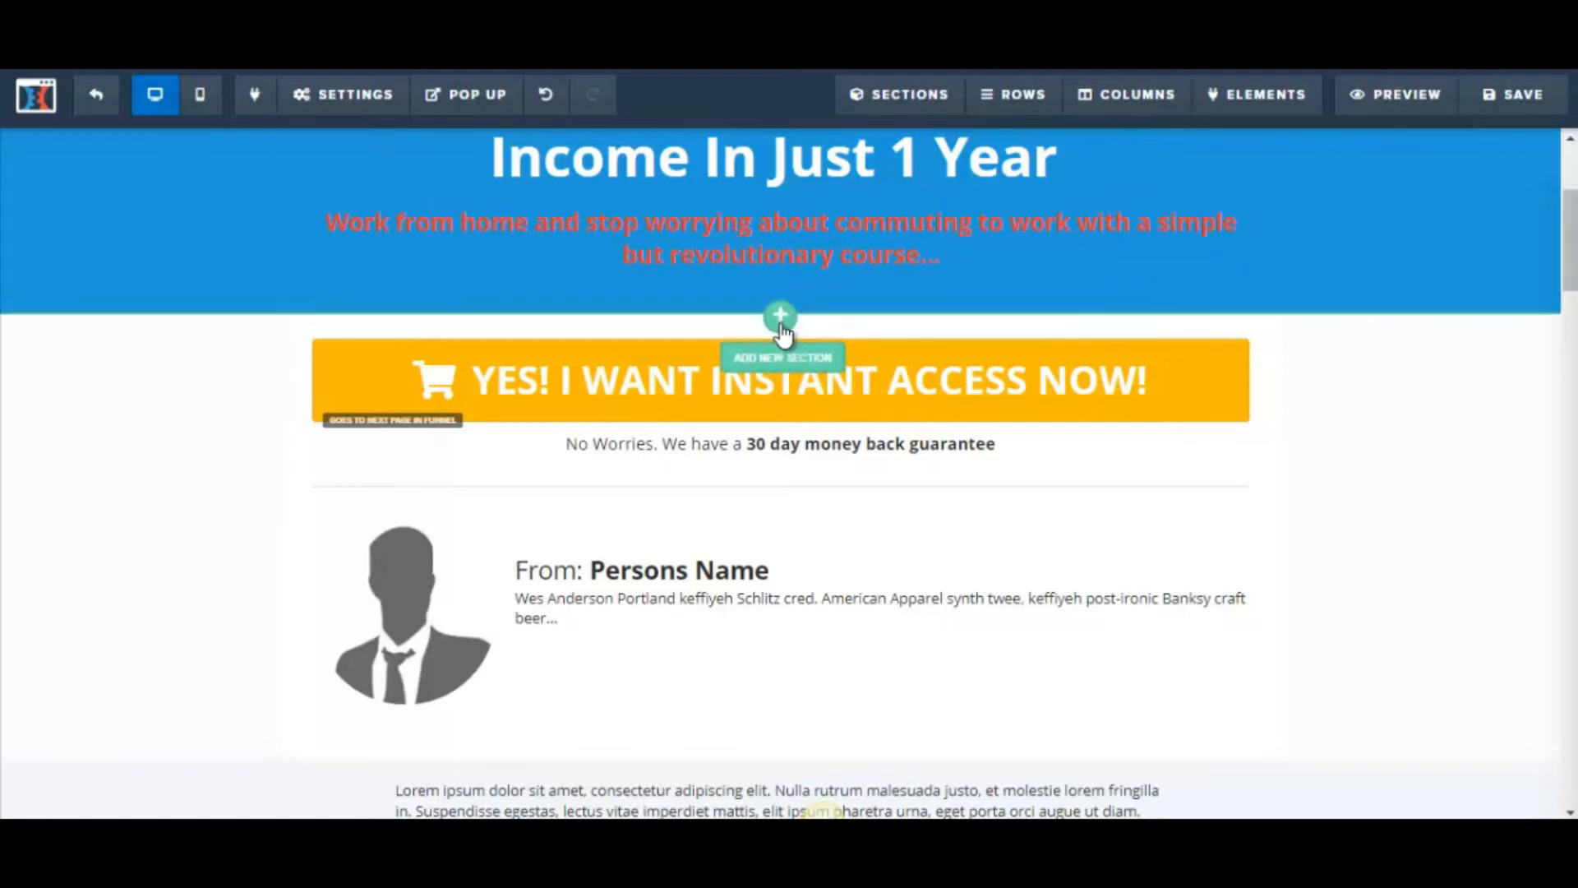
click(780, 315)
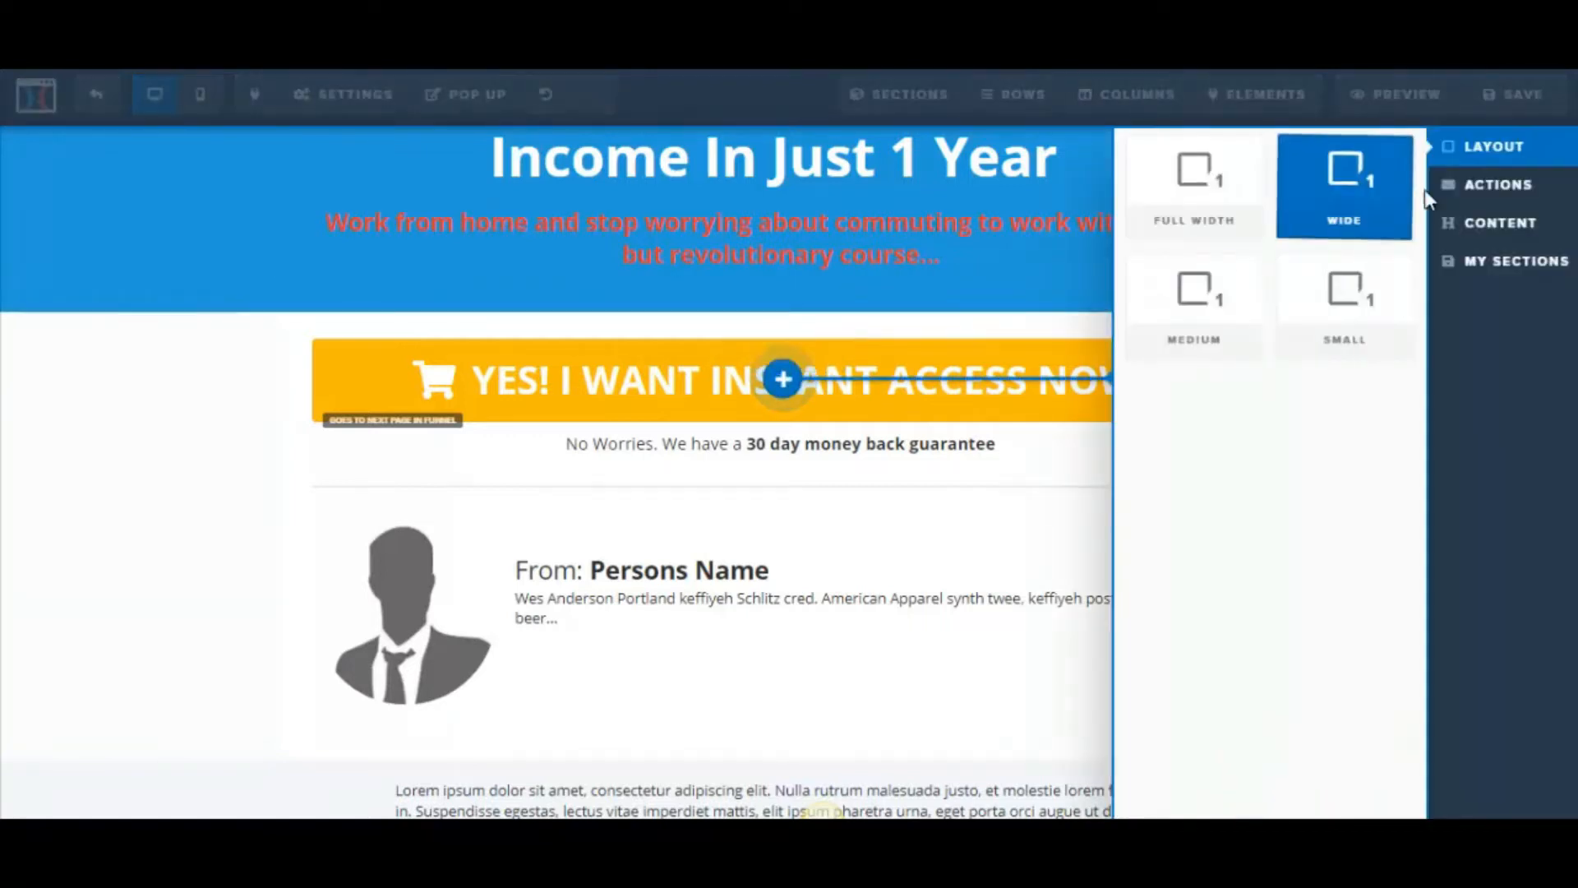
click(1214, 197)
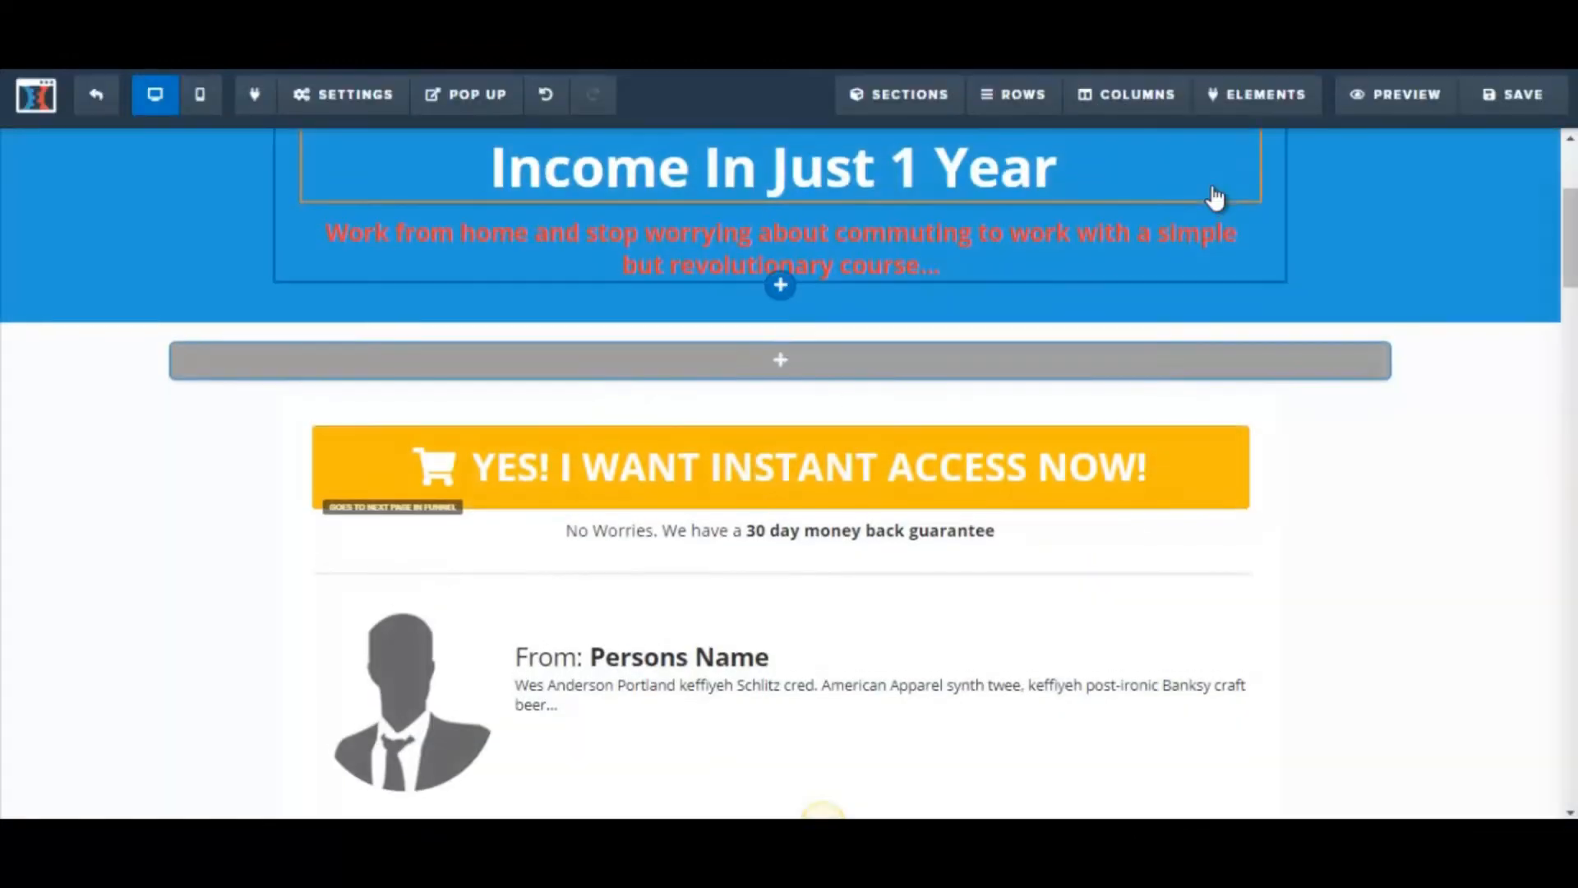
mouse_move(783, 374)
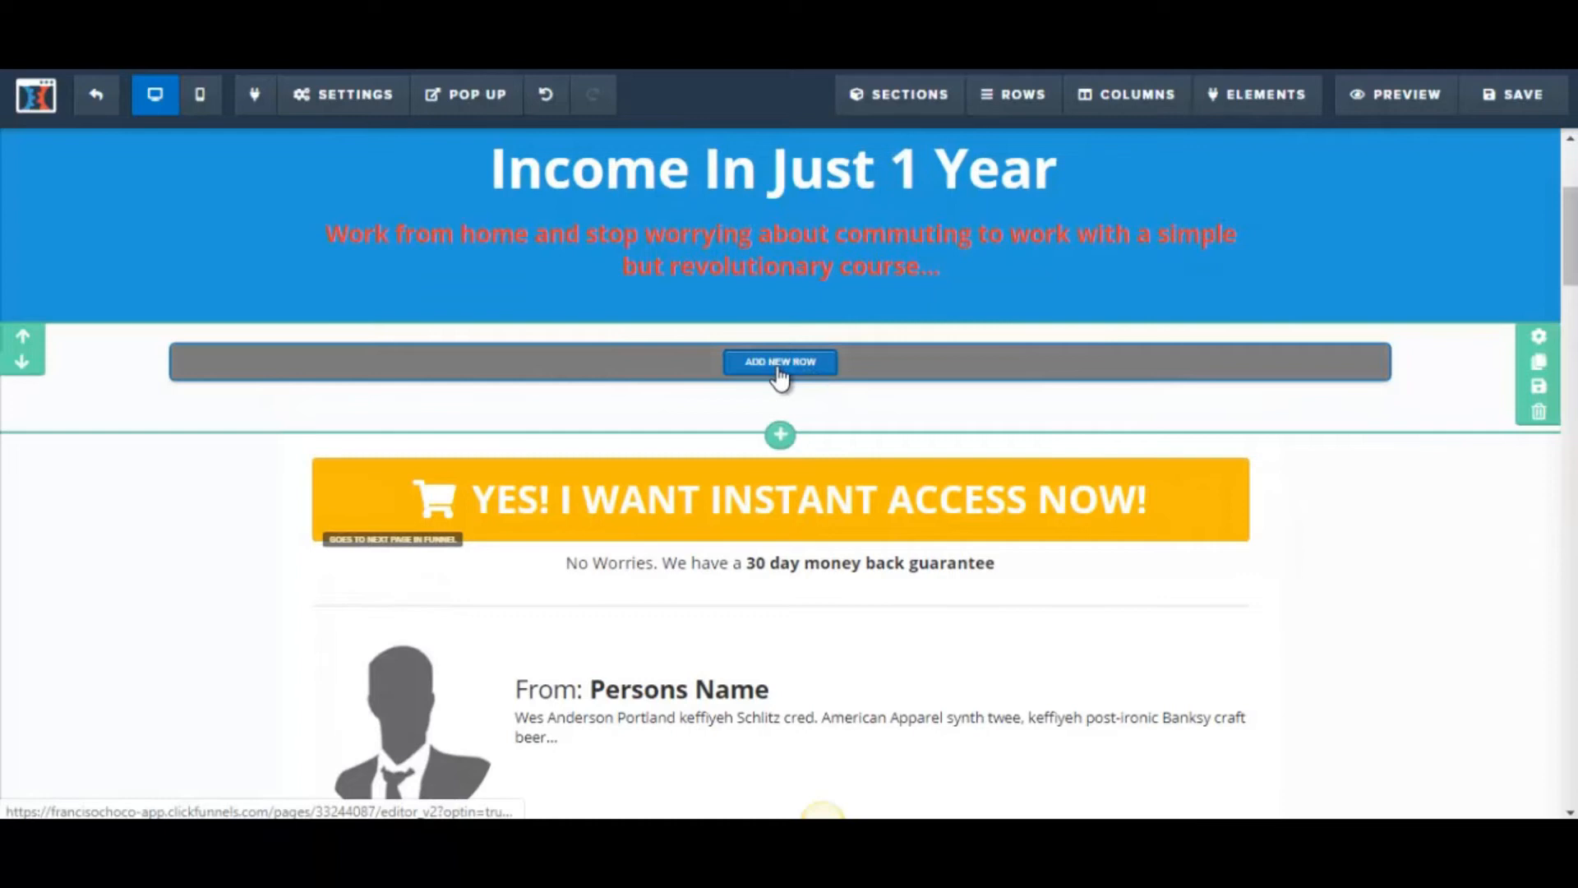
click(780, 362)
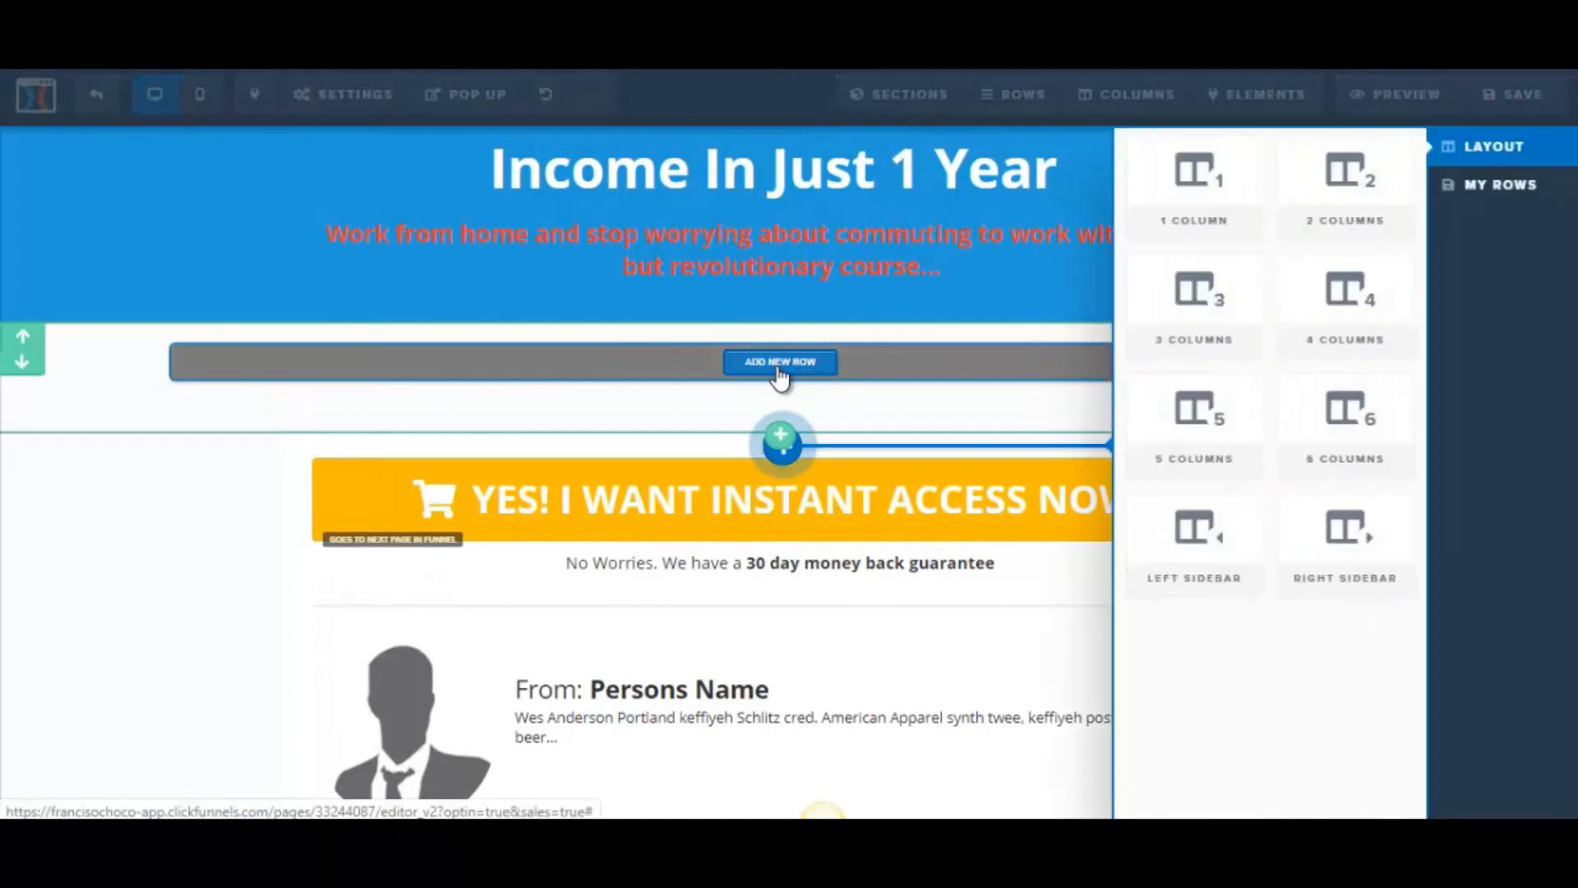
click(1209, 199)
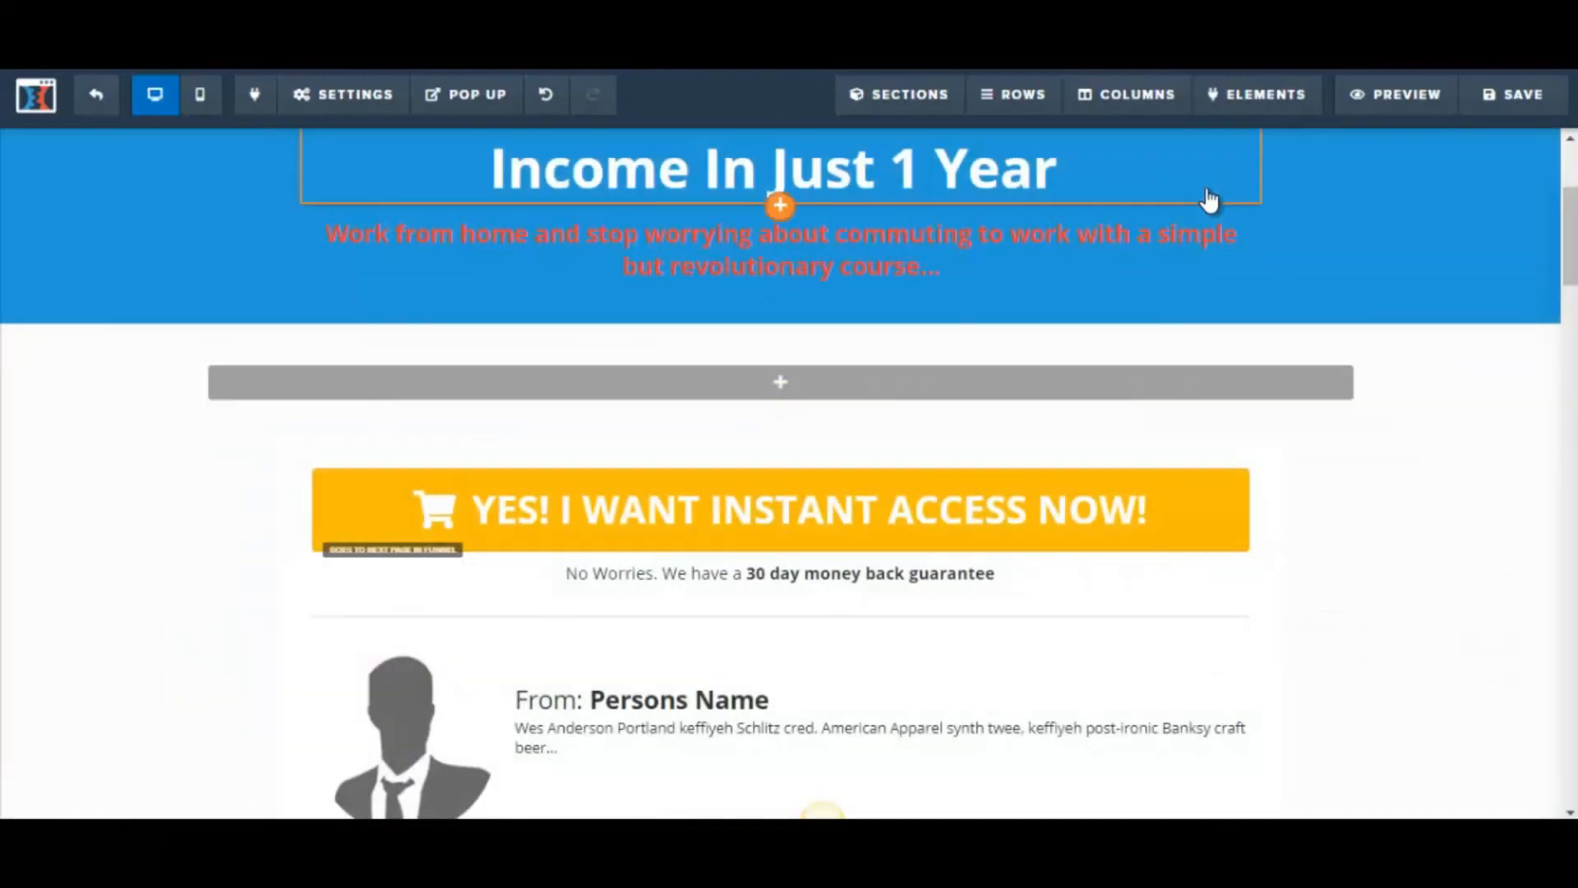
Step: Add a paragraph element to the empty one-column row above the "YES! I WANT INSTANT ACCESS NOW!" button
click(793, 384)
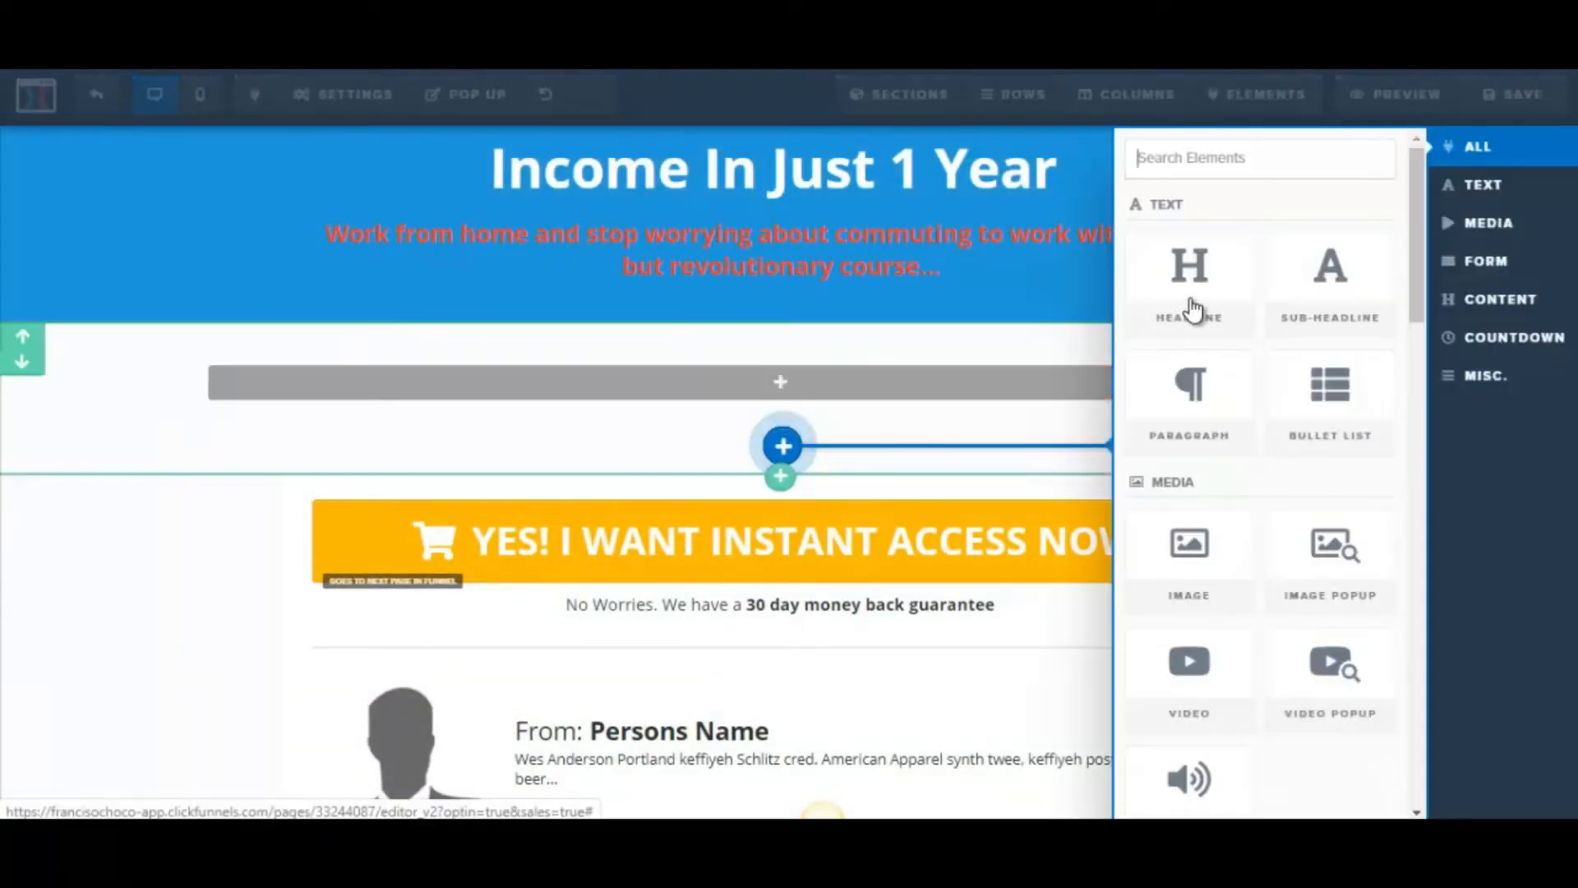
drag(1201, 310, 1293, 284)
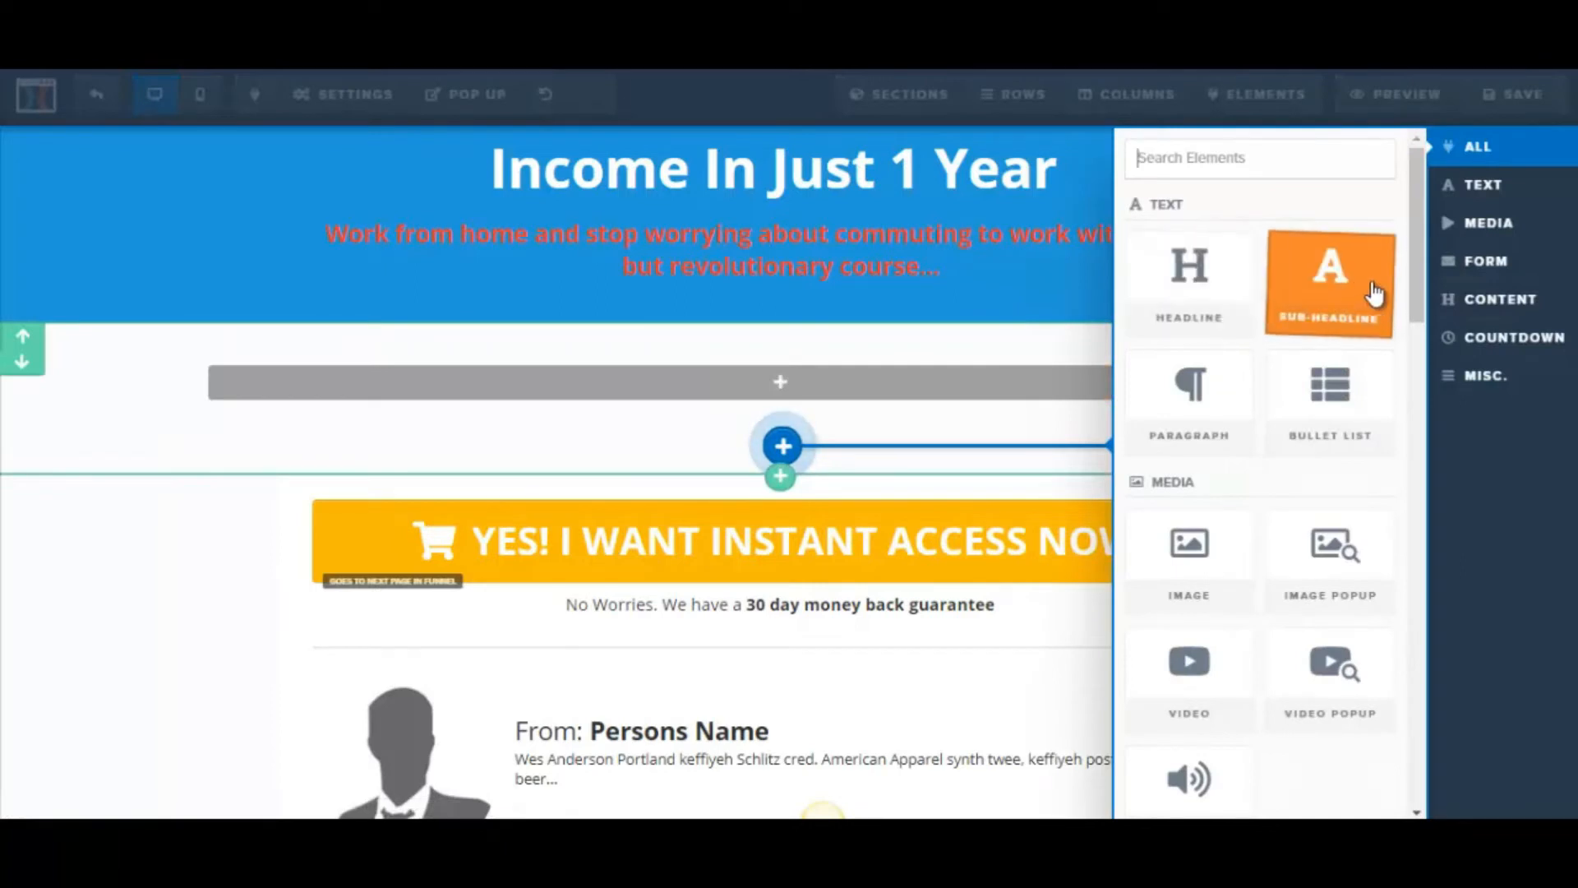
drag(1419, 278, 1409, 308)
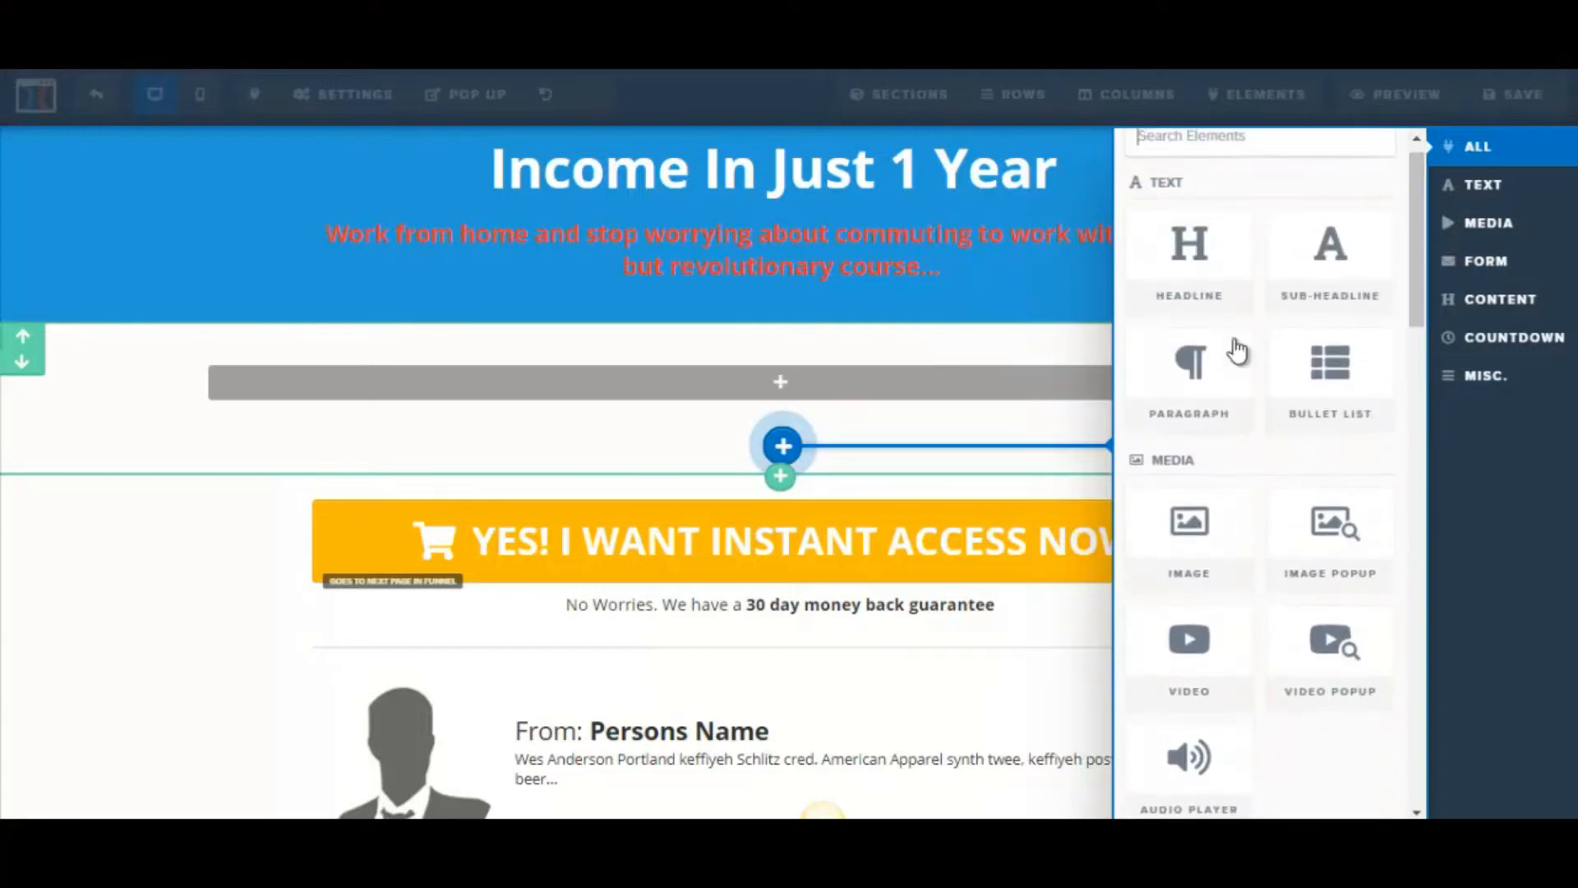
click(1199, 384)
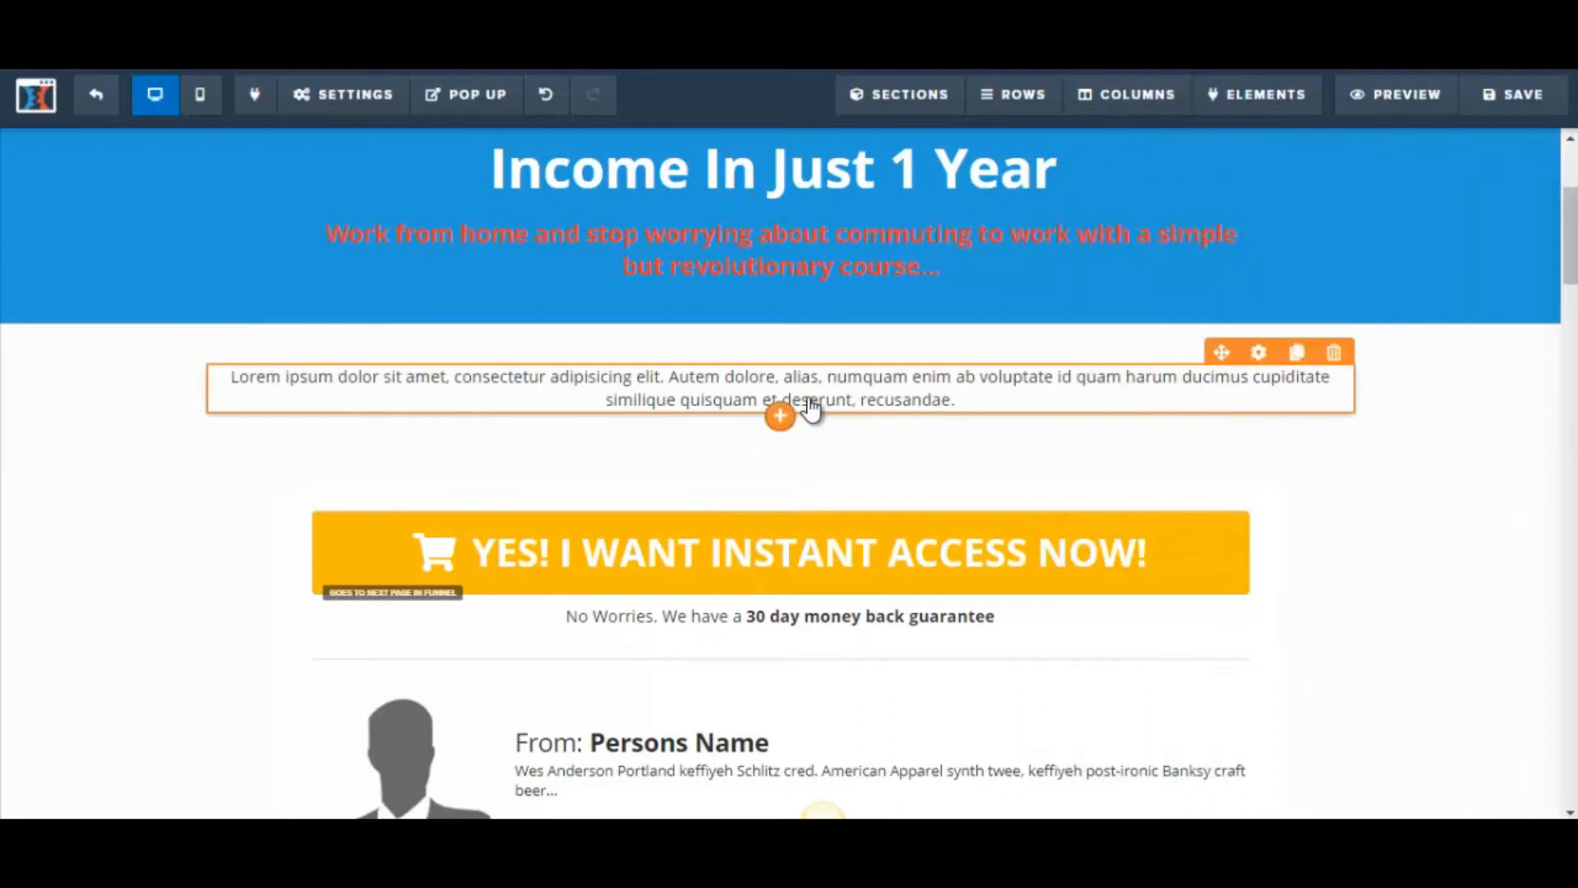
Step: Switch to the Word sales letter and copy the text from "Trying to end your struggle" through "Maybe you have:"
mouse_move(380, 834)
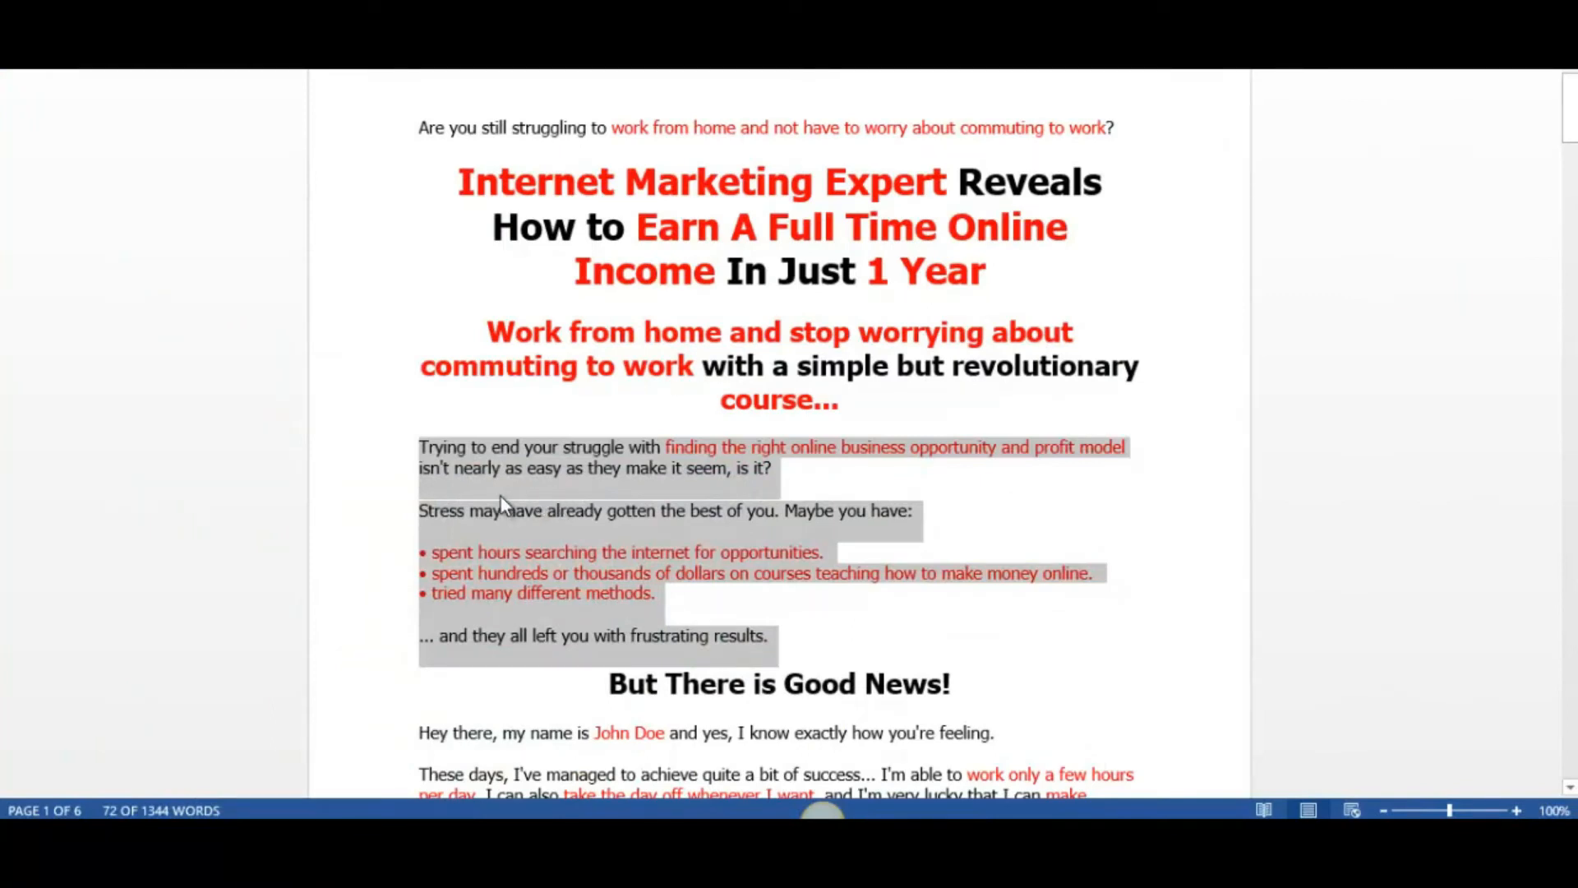
click(500, 496)
drag(423, 443, 916, 512)
key(ctrl+c)
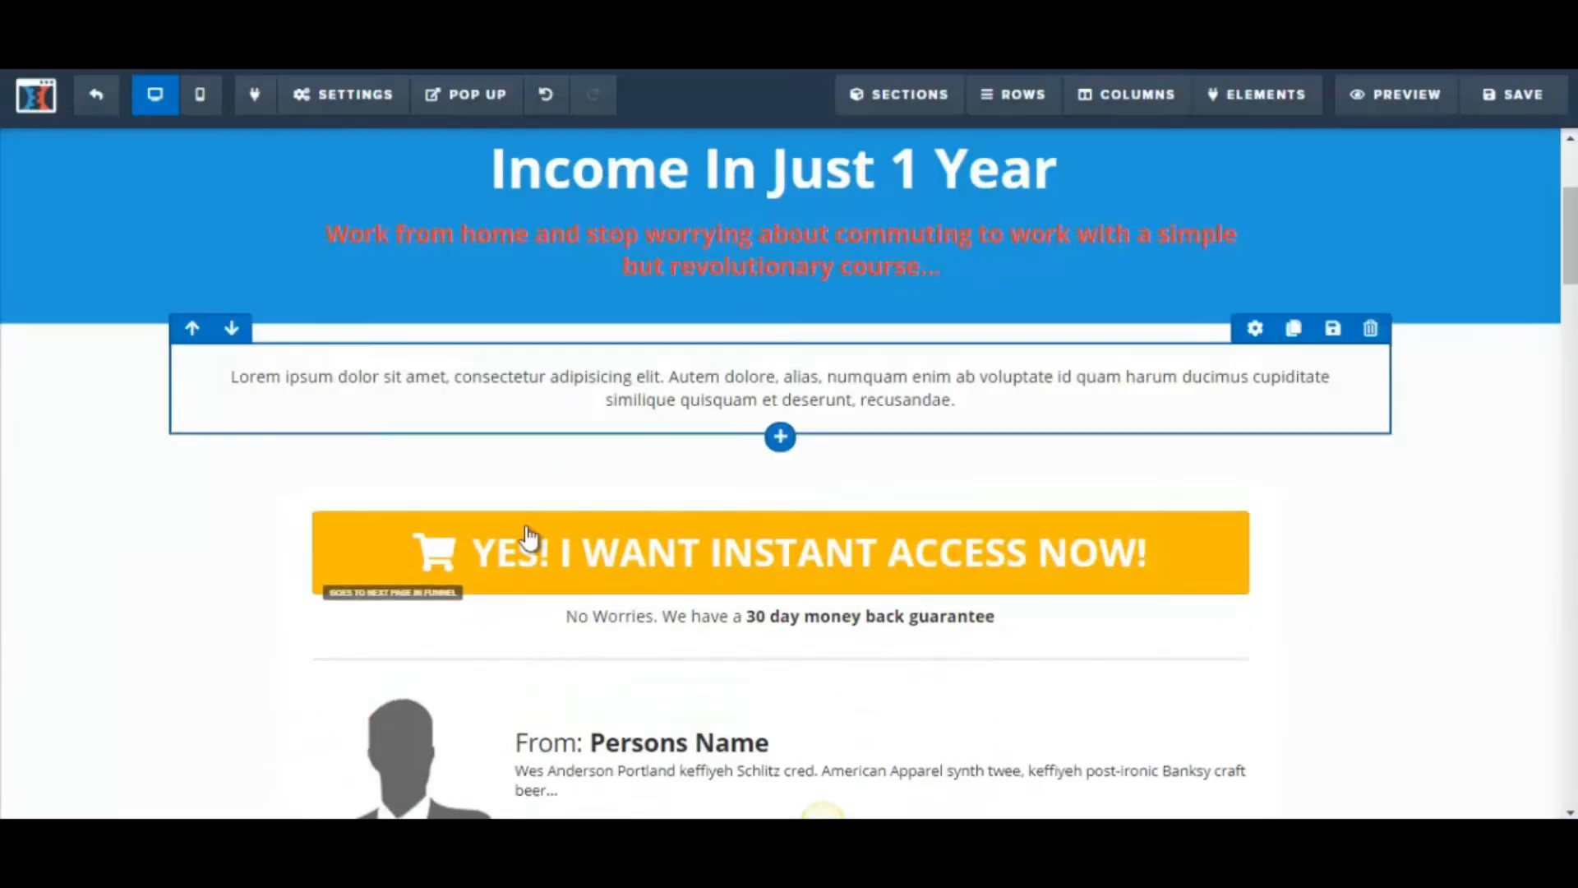
Step: In the ClickFunnels editor, replace the new paragraph's Lorem ipsum placeholder with the copied "Trying to end your struggle..." text
click(535, 391)
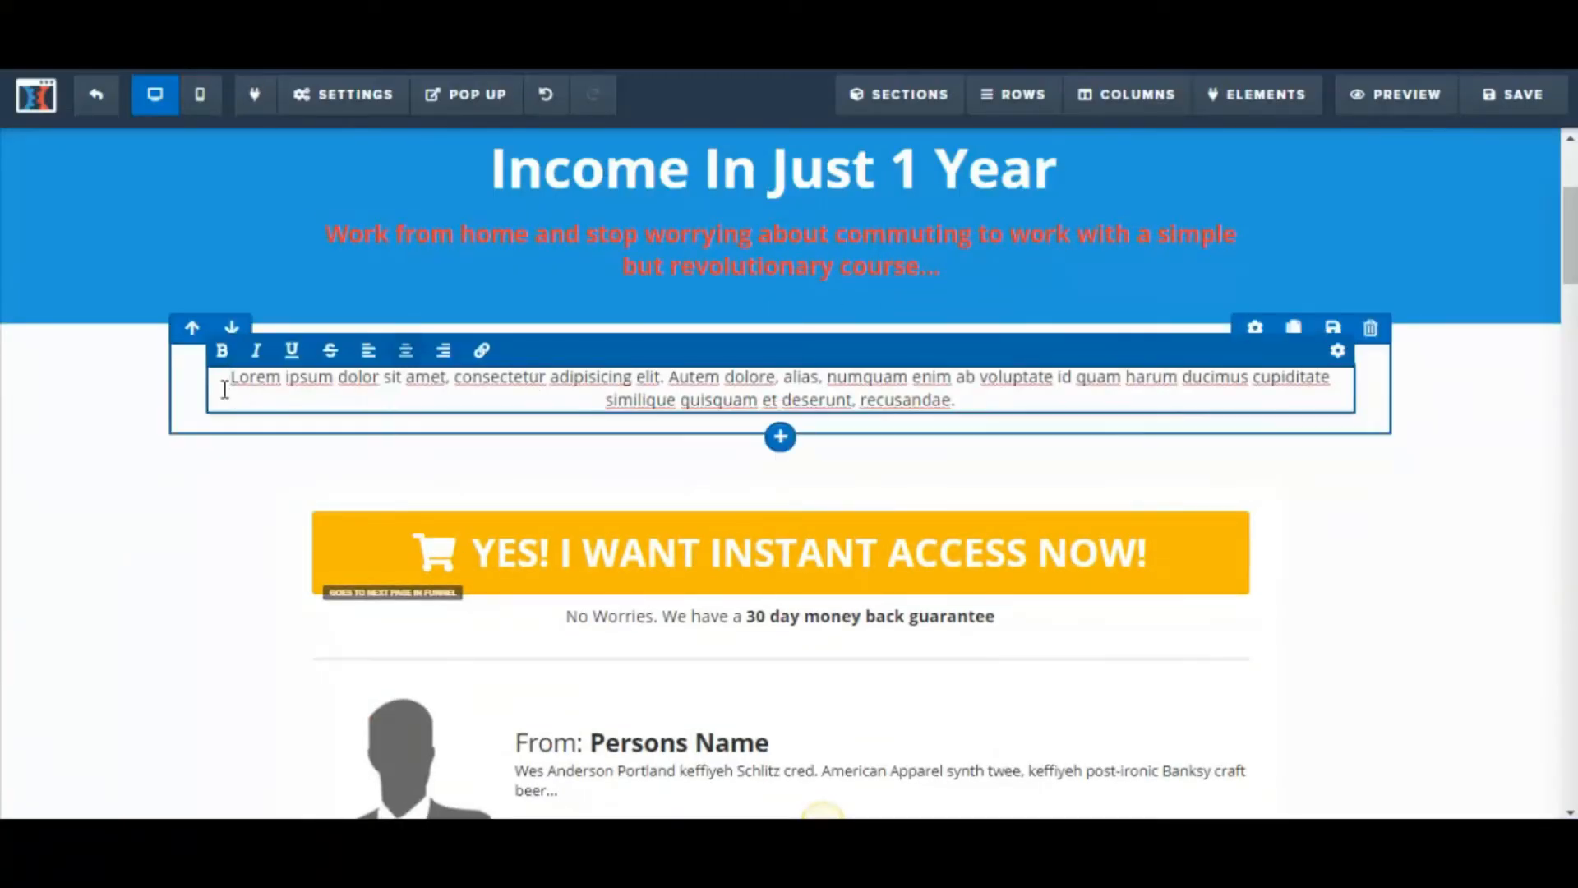
drag(231, 379, 1004, 410)
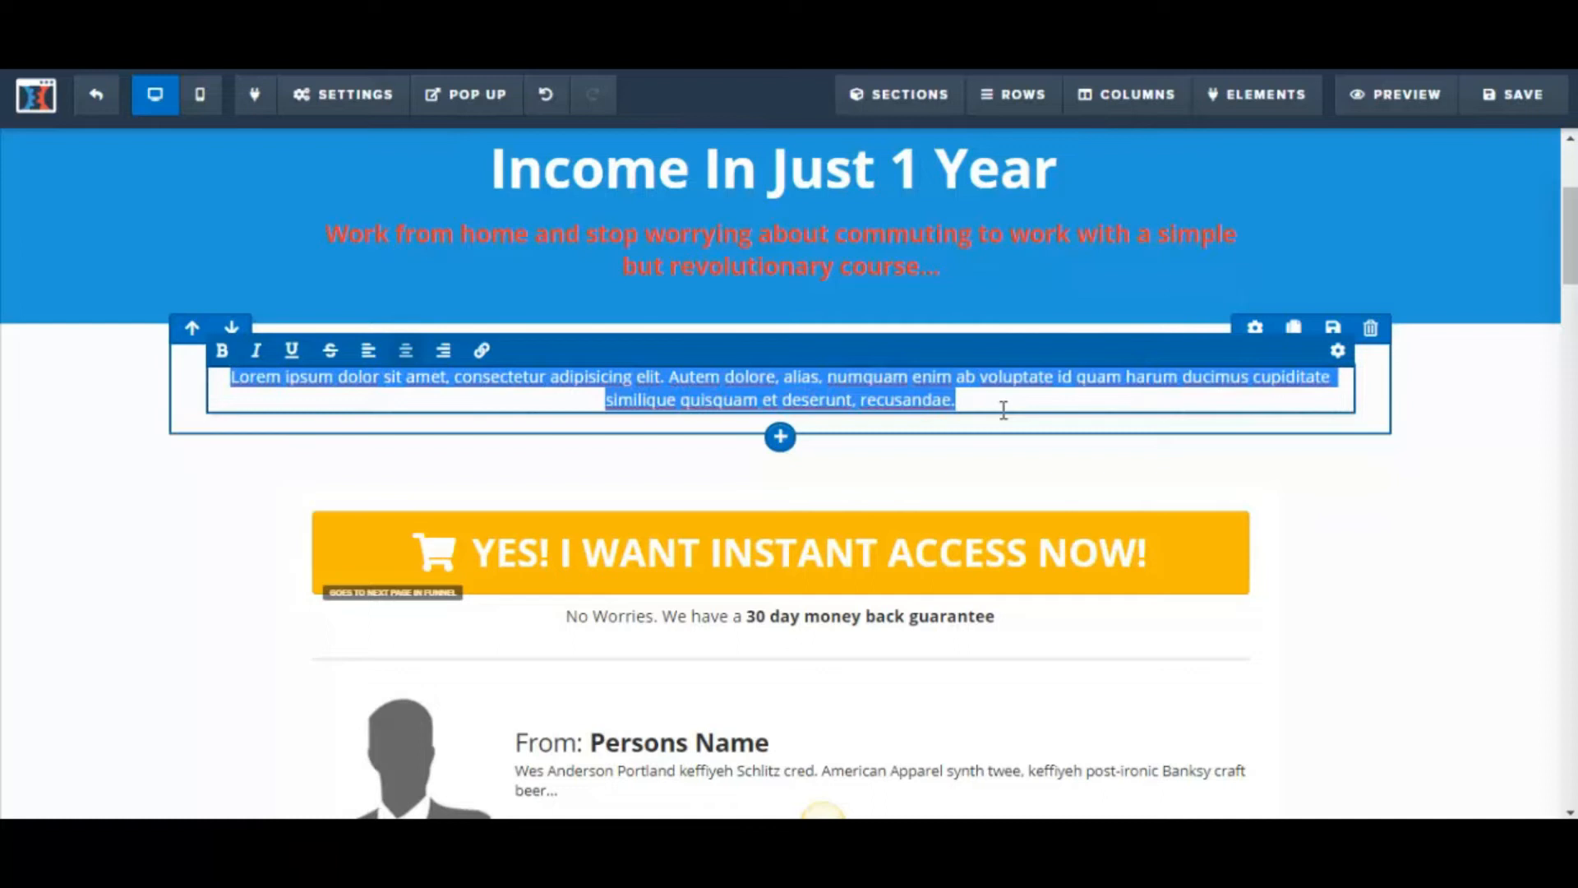
key(ctrl+v)
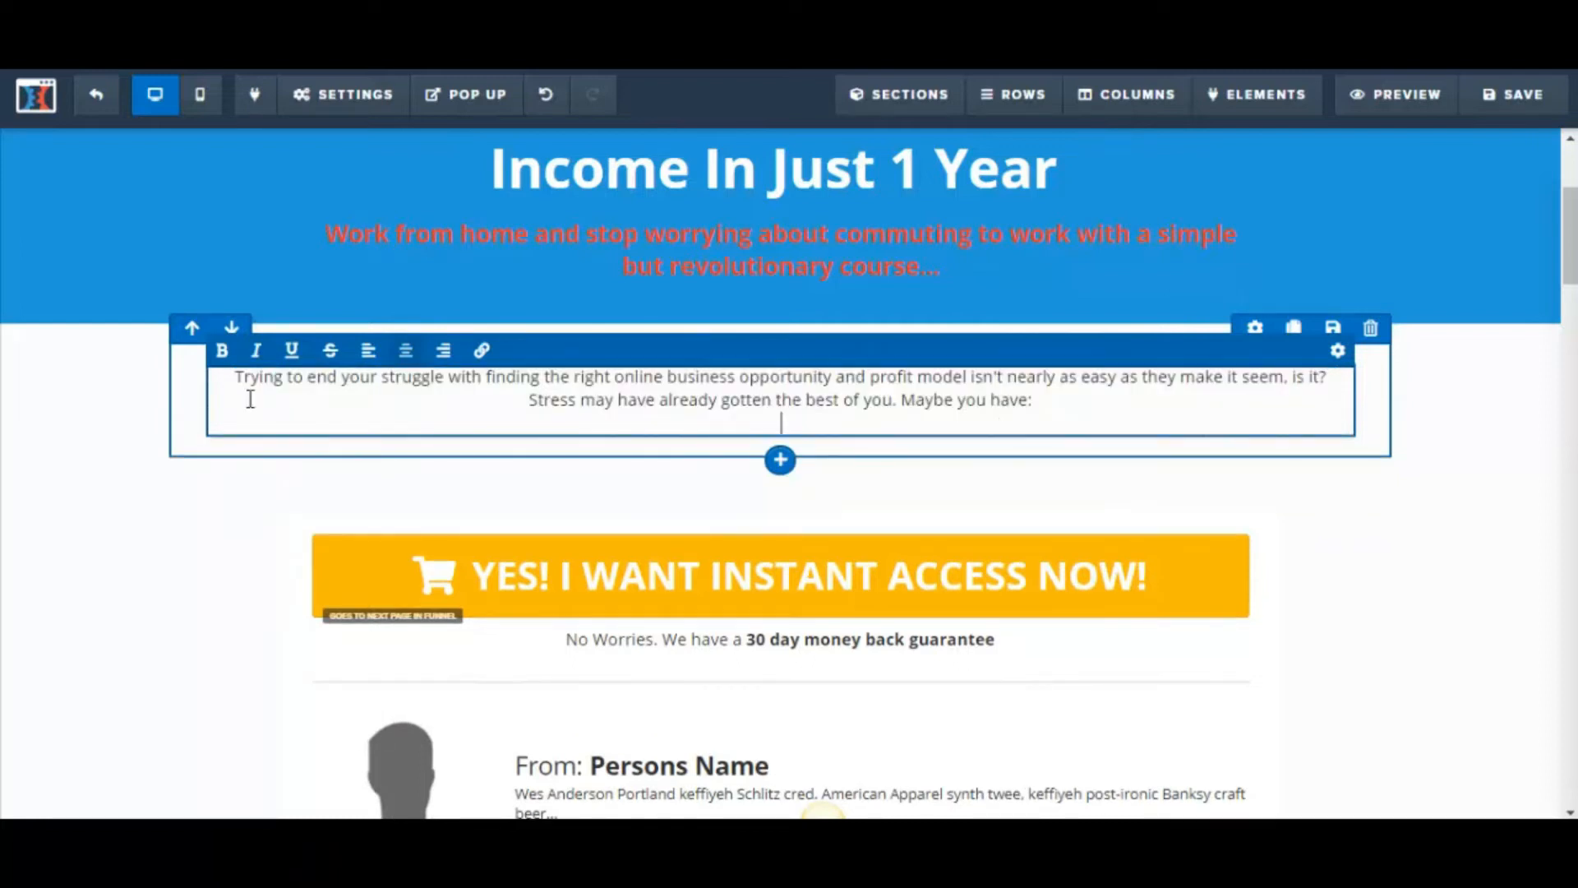
Step: Left-align the "Trying to end your struggle" paragraph and set its font size to 22
drag(238, 379, 1062, 403)
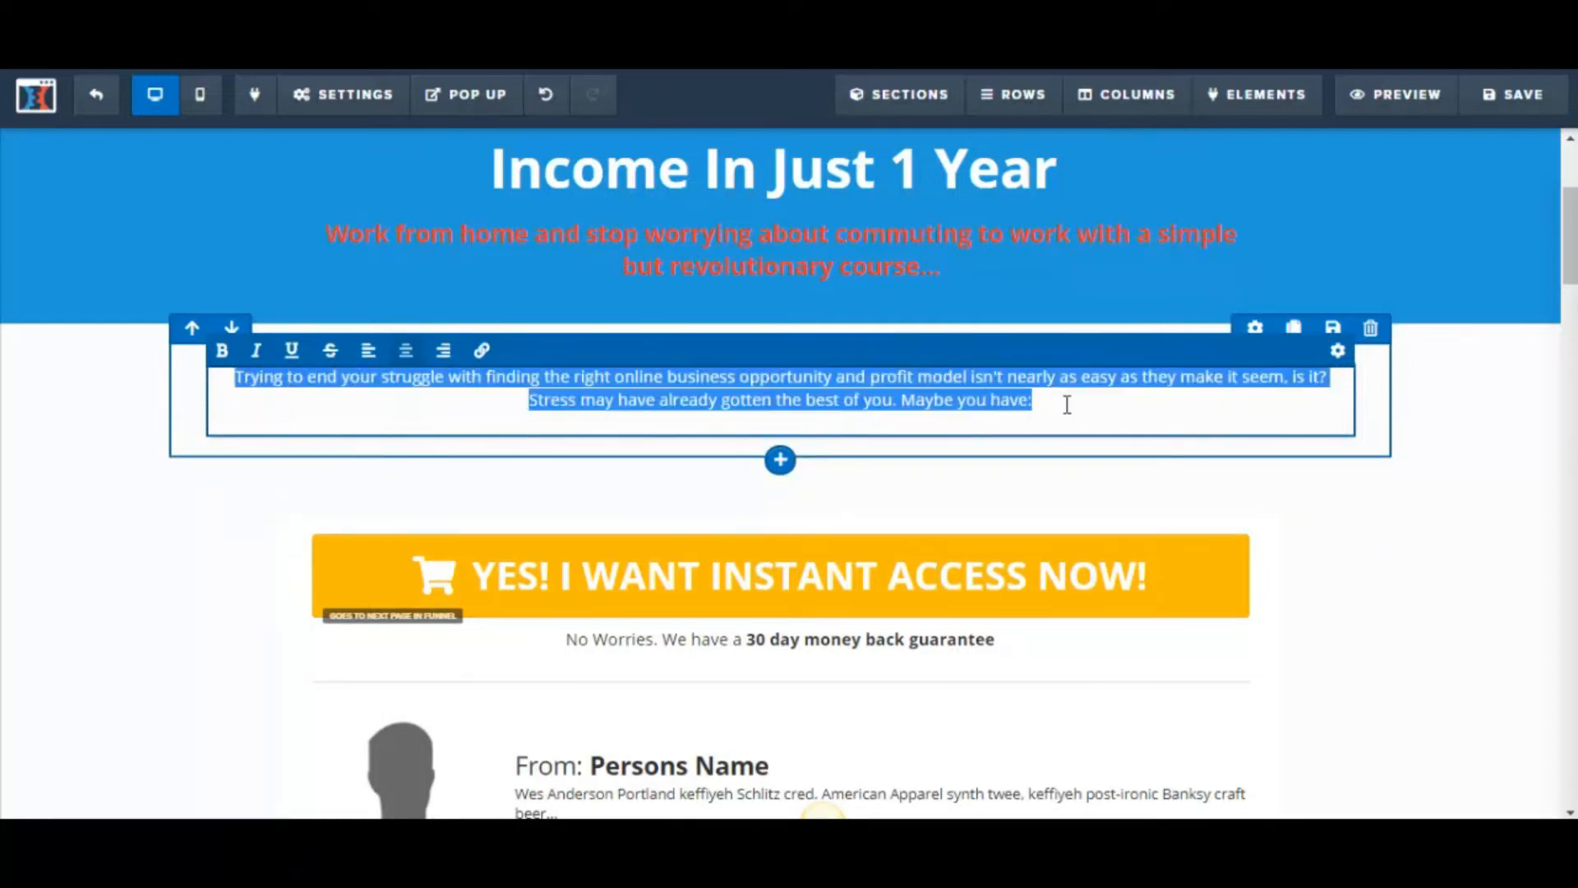
click(1340, 352)
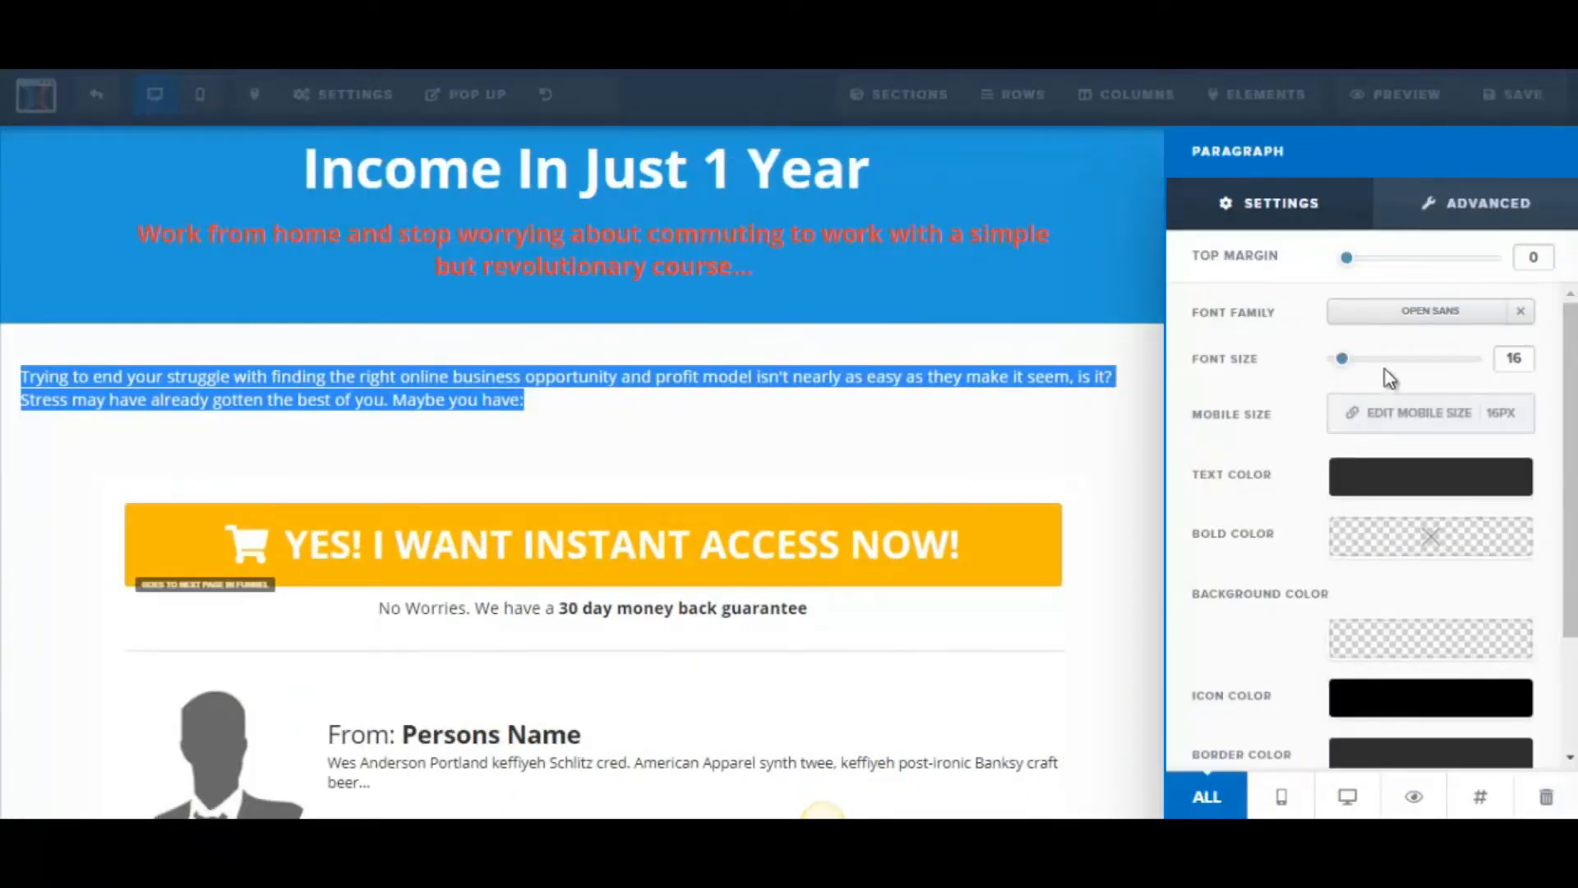
mouse_move(1345, 362)
mouse_down()
mouse_move(1366, 361)
mouse_move(1349, 363)
mouse_move(1358, 374)
mouse_up()
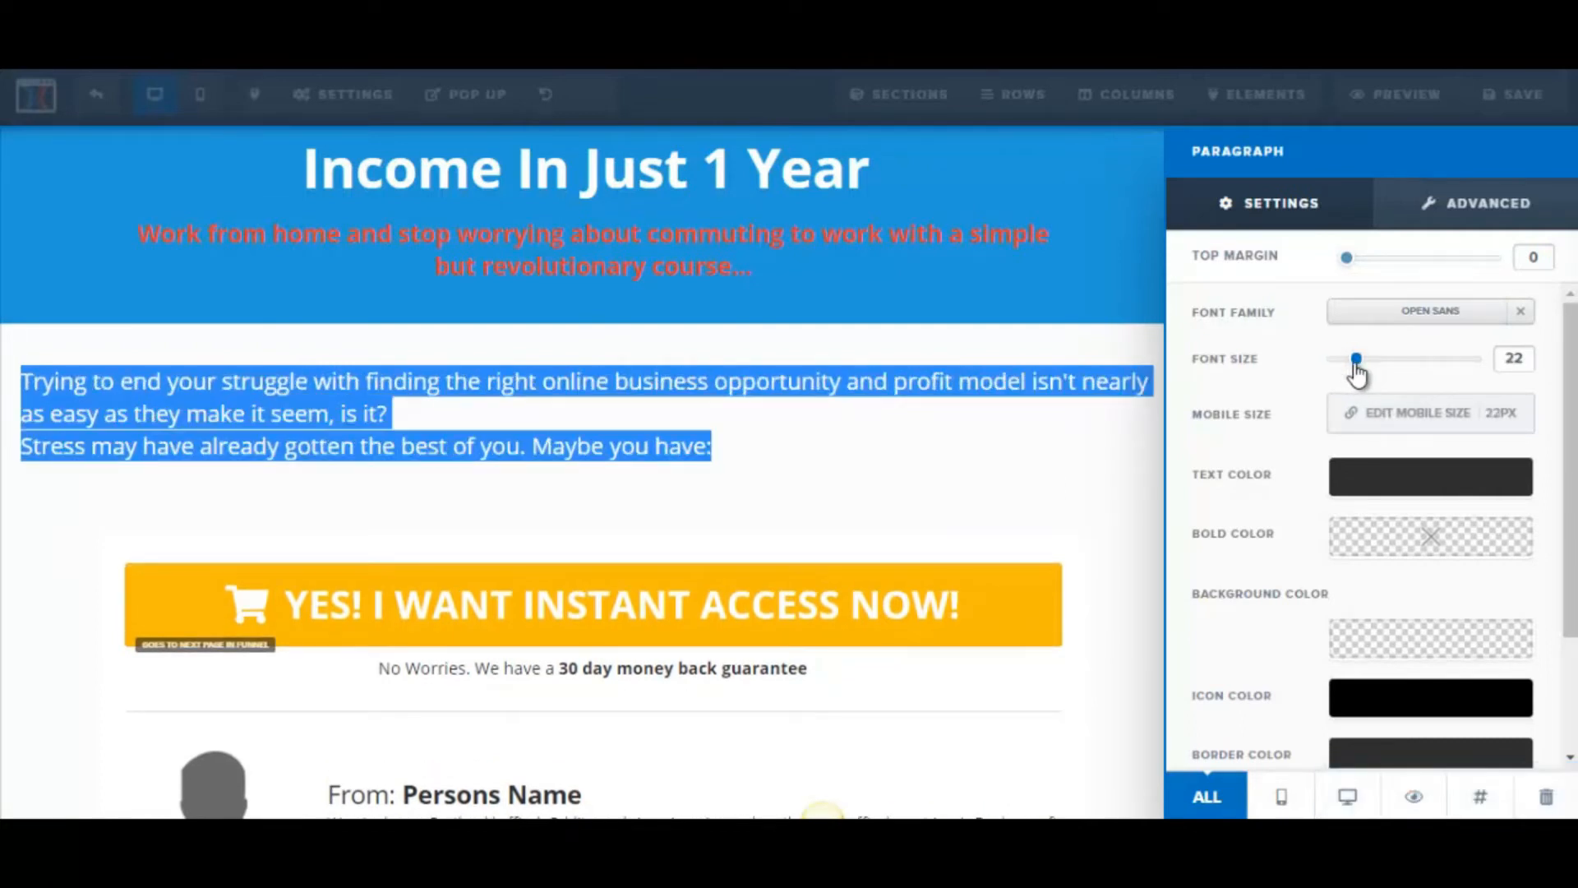
Step: Insert a blank line between "is it?" and "Stress may have already gotten the best of you" in the paragraph
click(634, 430)
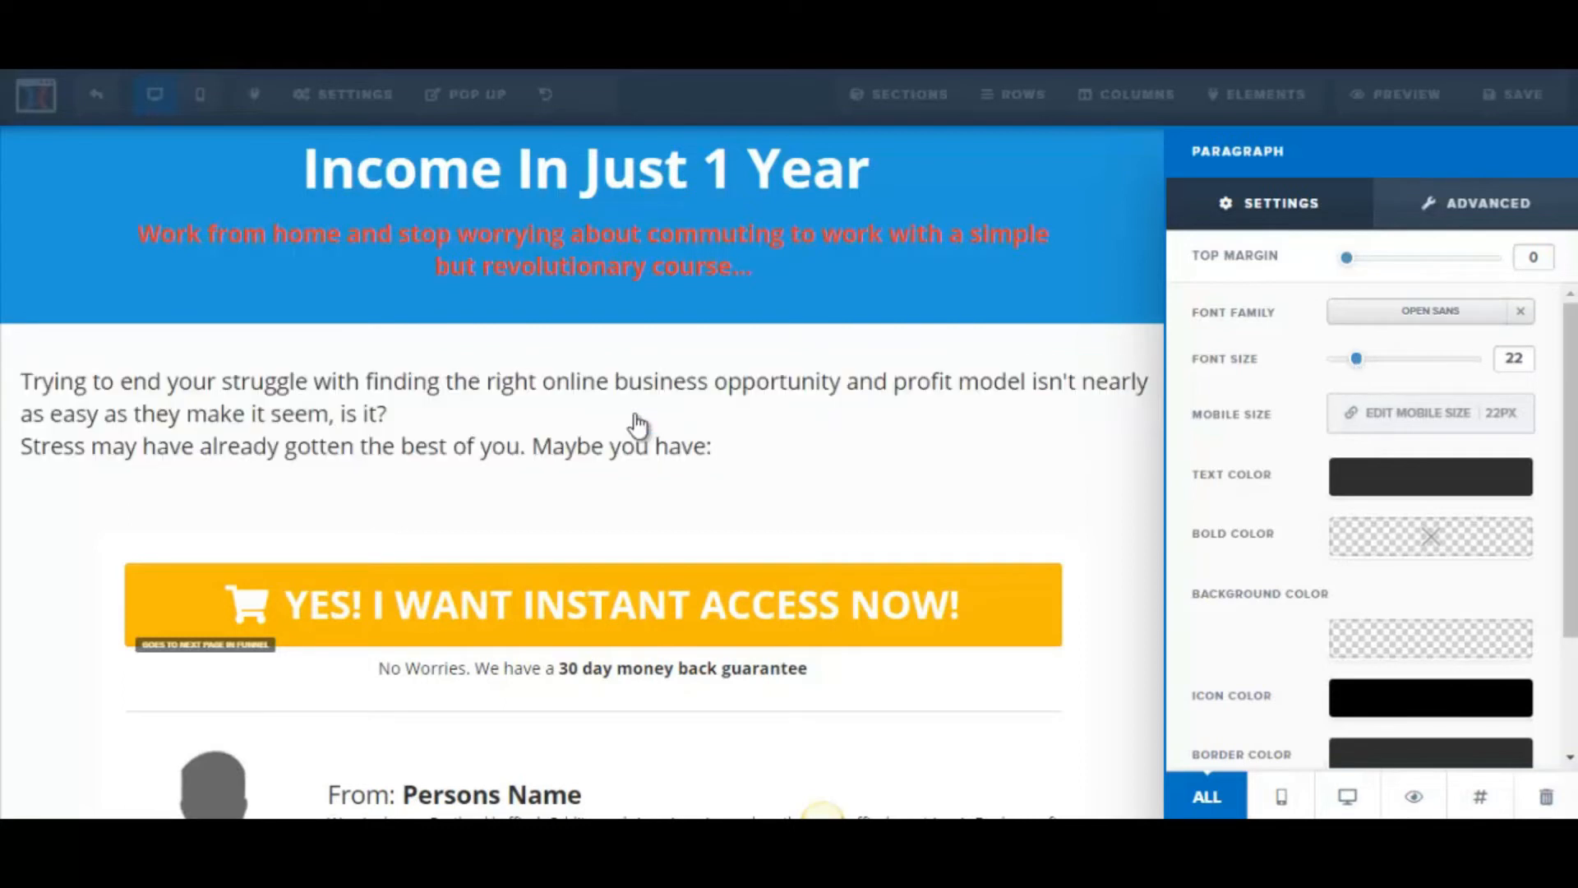
click(529, 426)
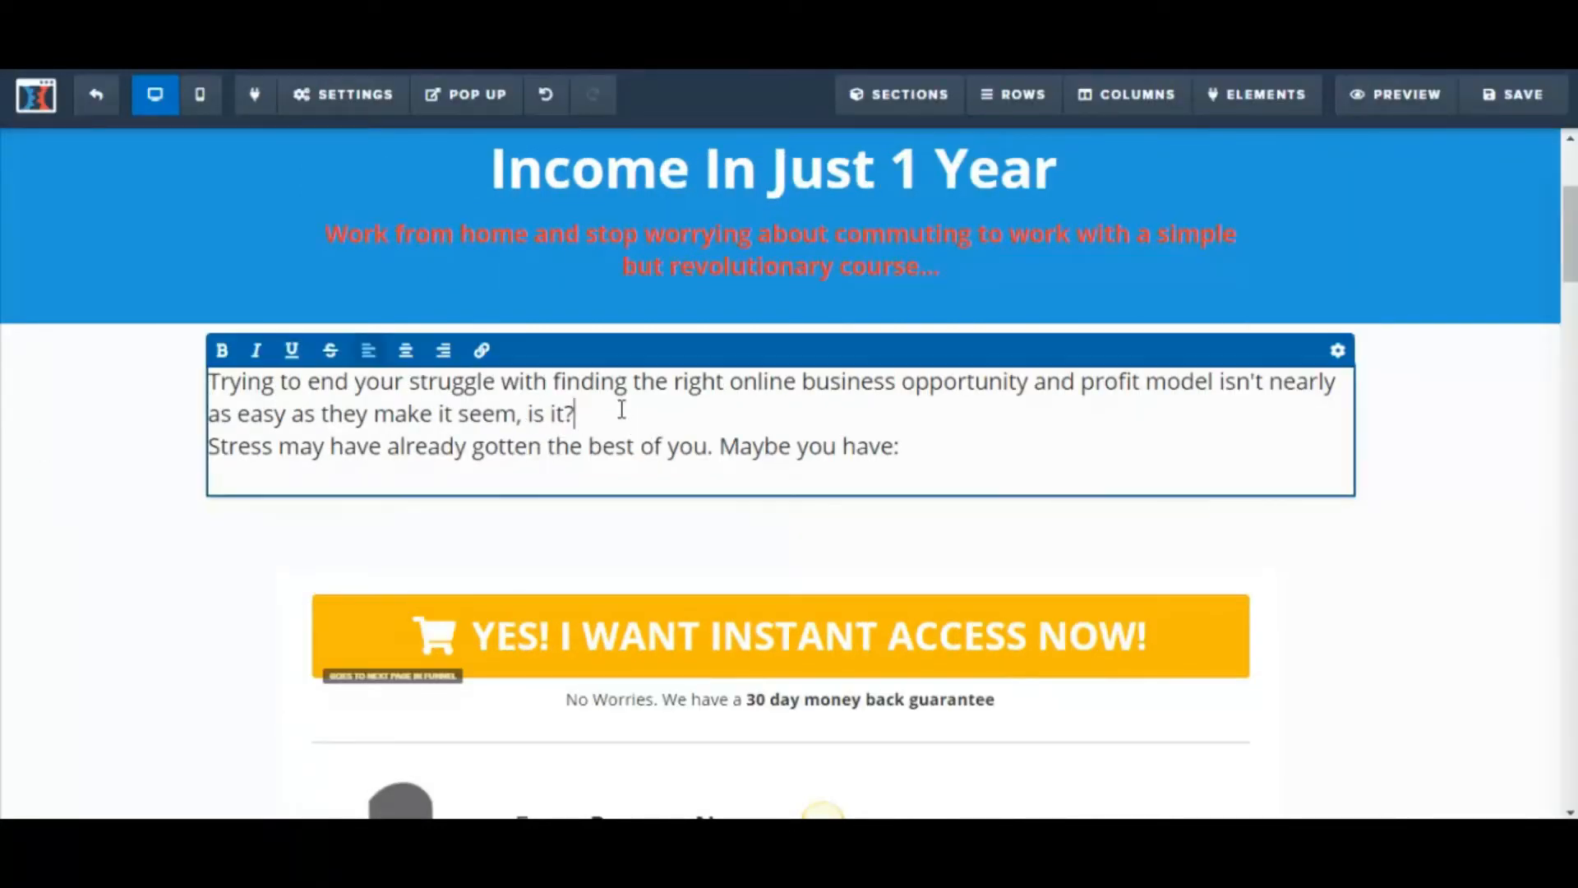
key(Return)
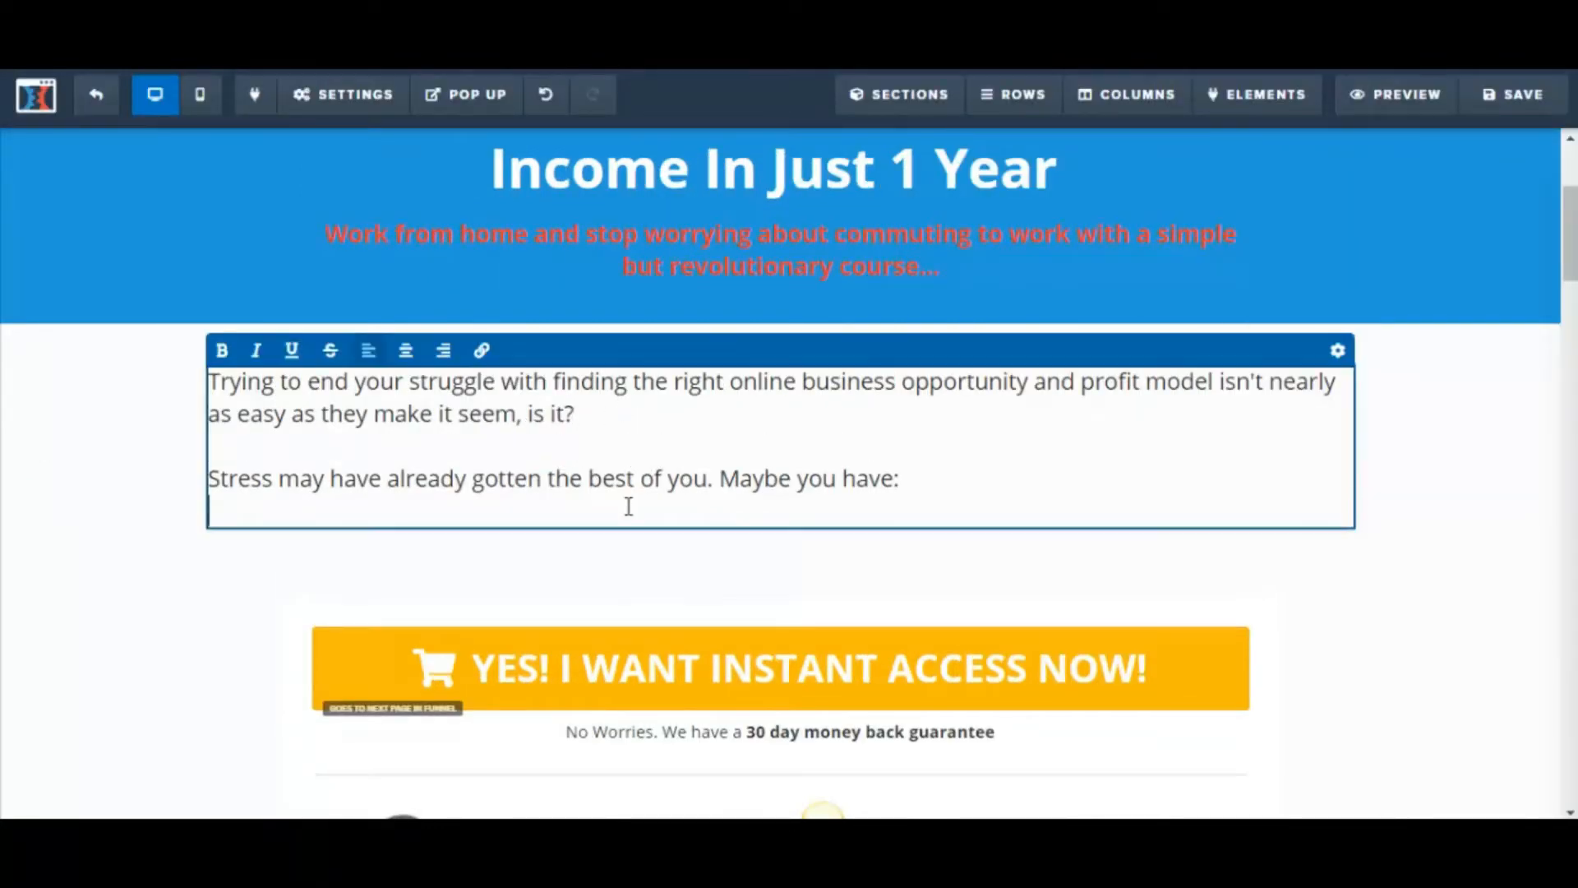
Step: Check the bullet items in the Word sales letter and add a bullet list element below the ClickFunnels paragraph
click(1471, 487)
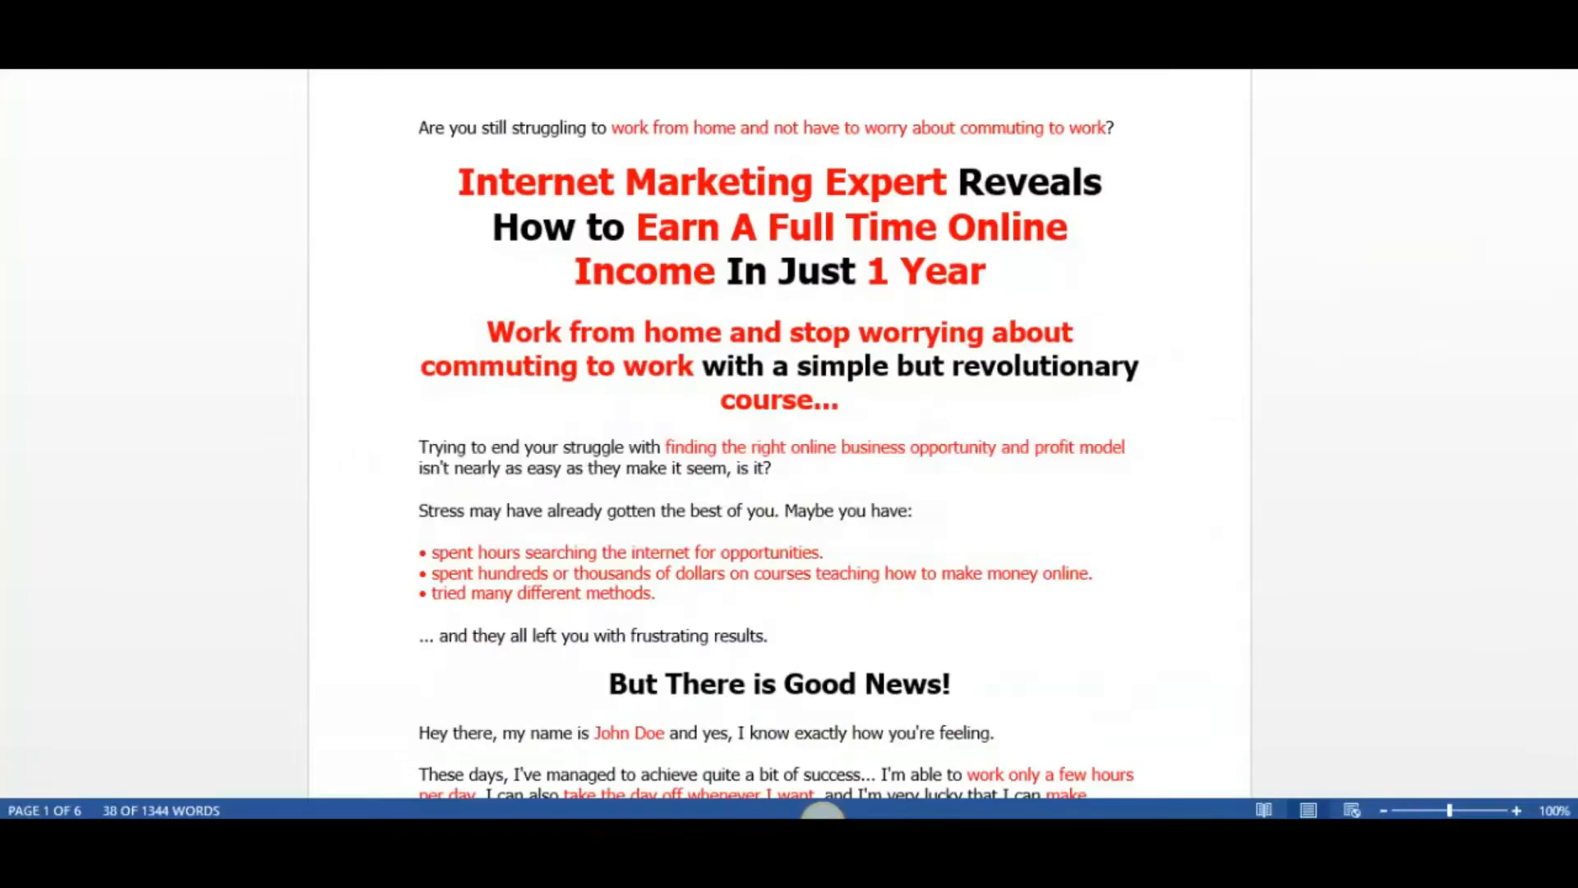
drag(420, 447, 589, 551)
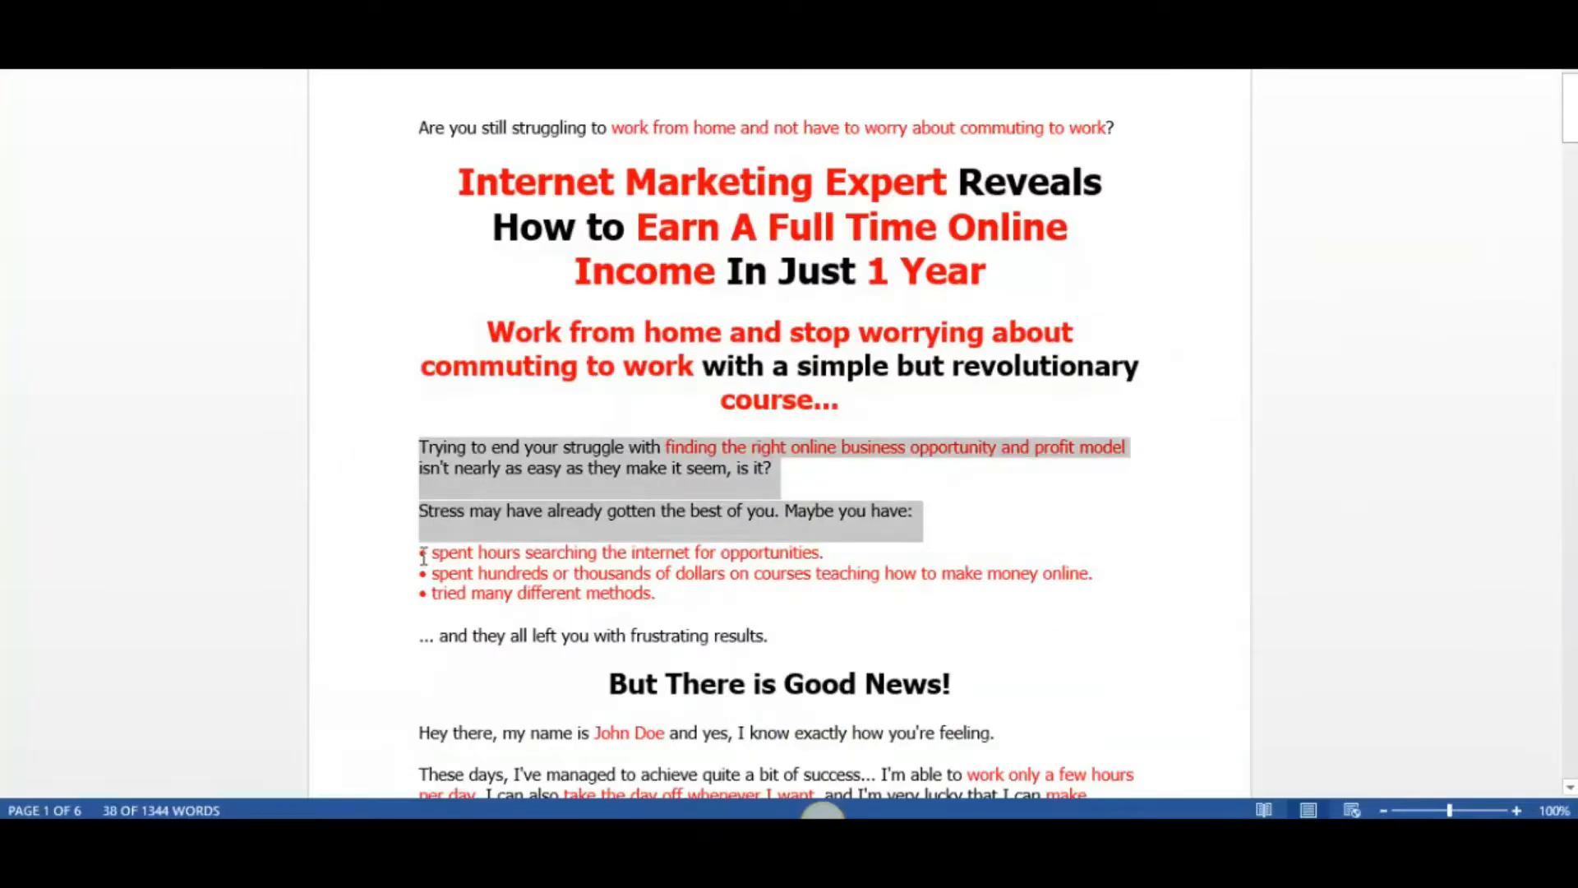
click(485, 551)
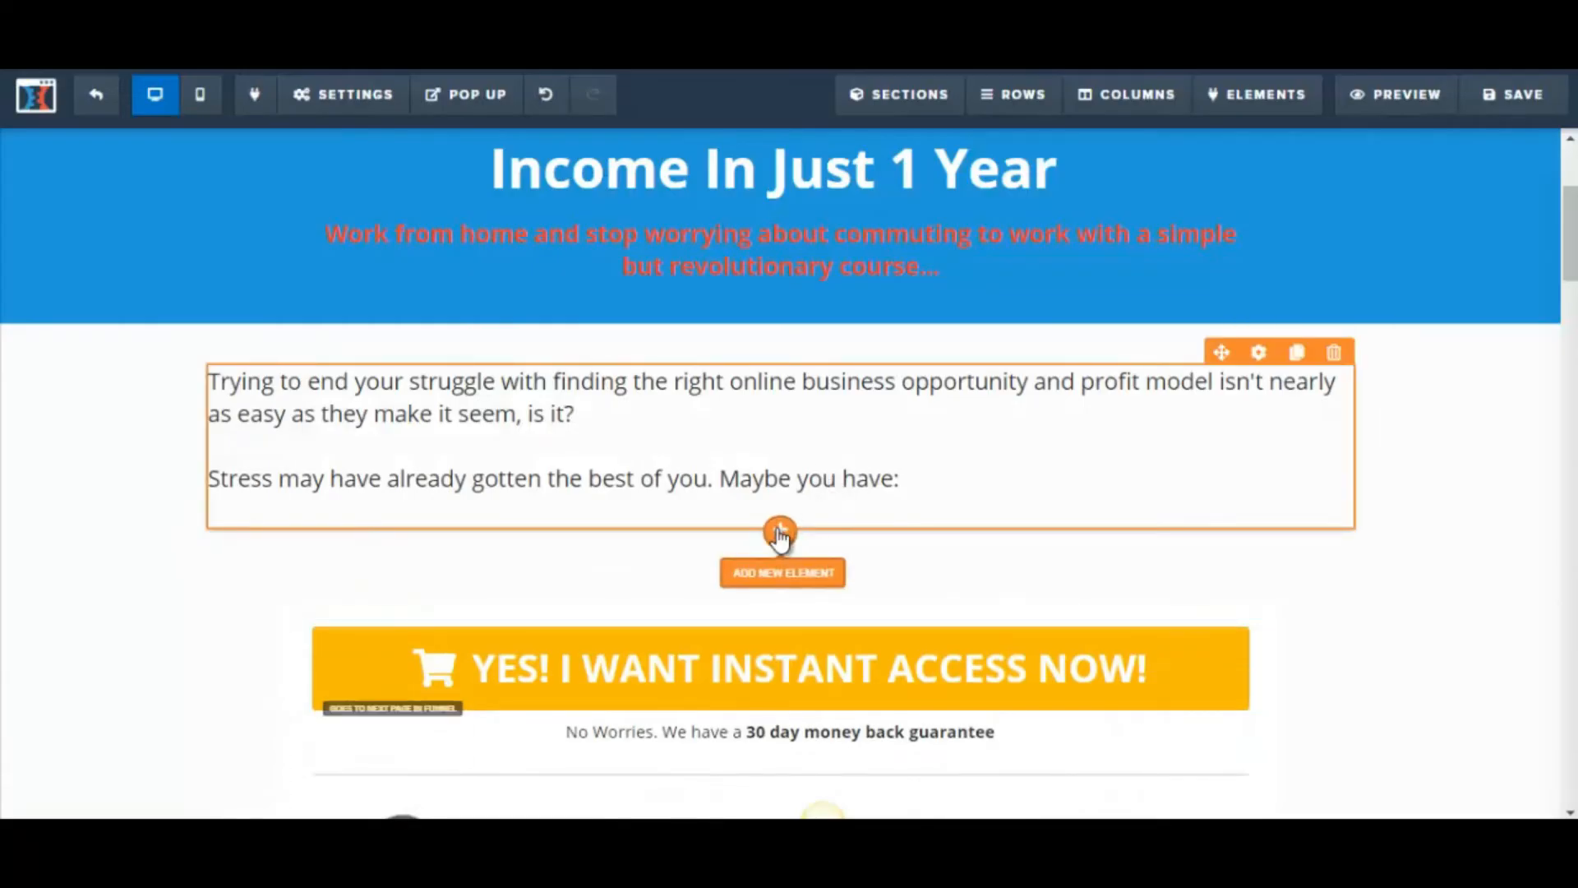
click(780, 536)
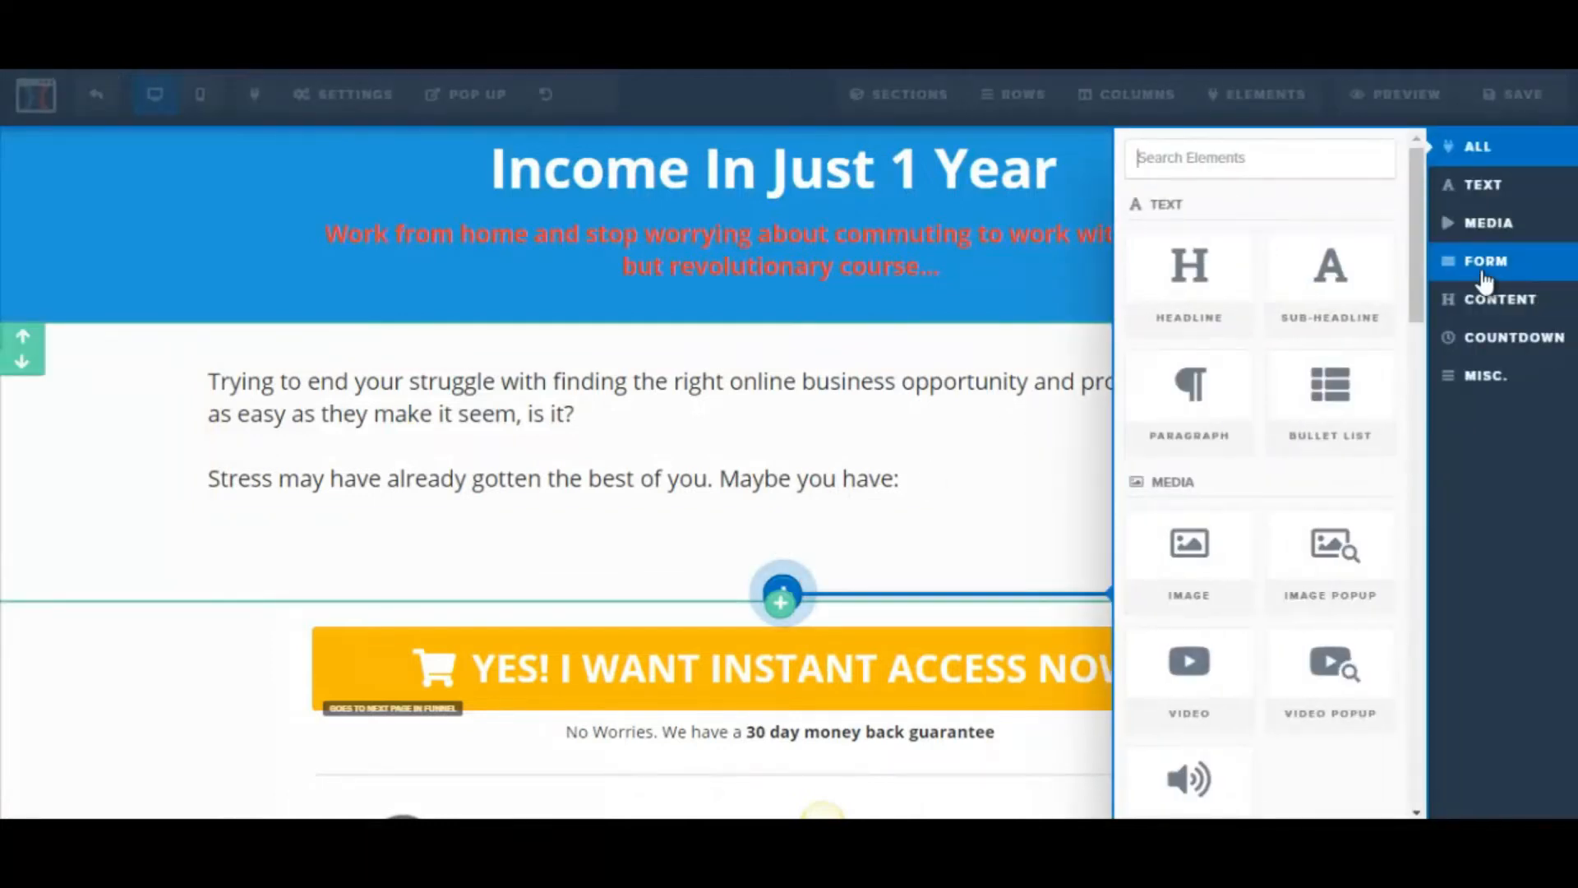
click(1293, 424)
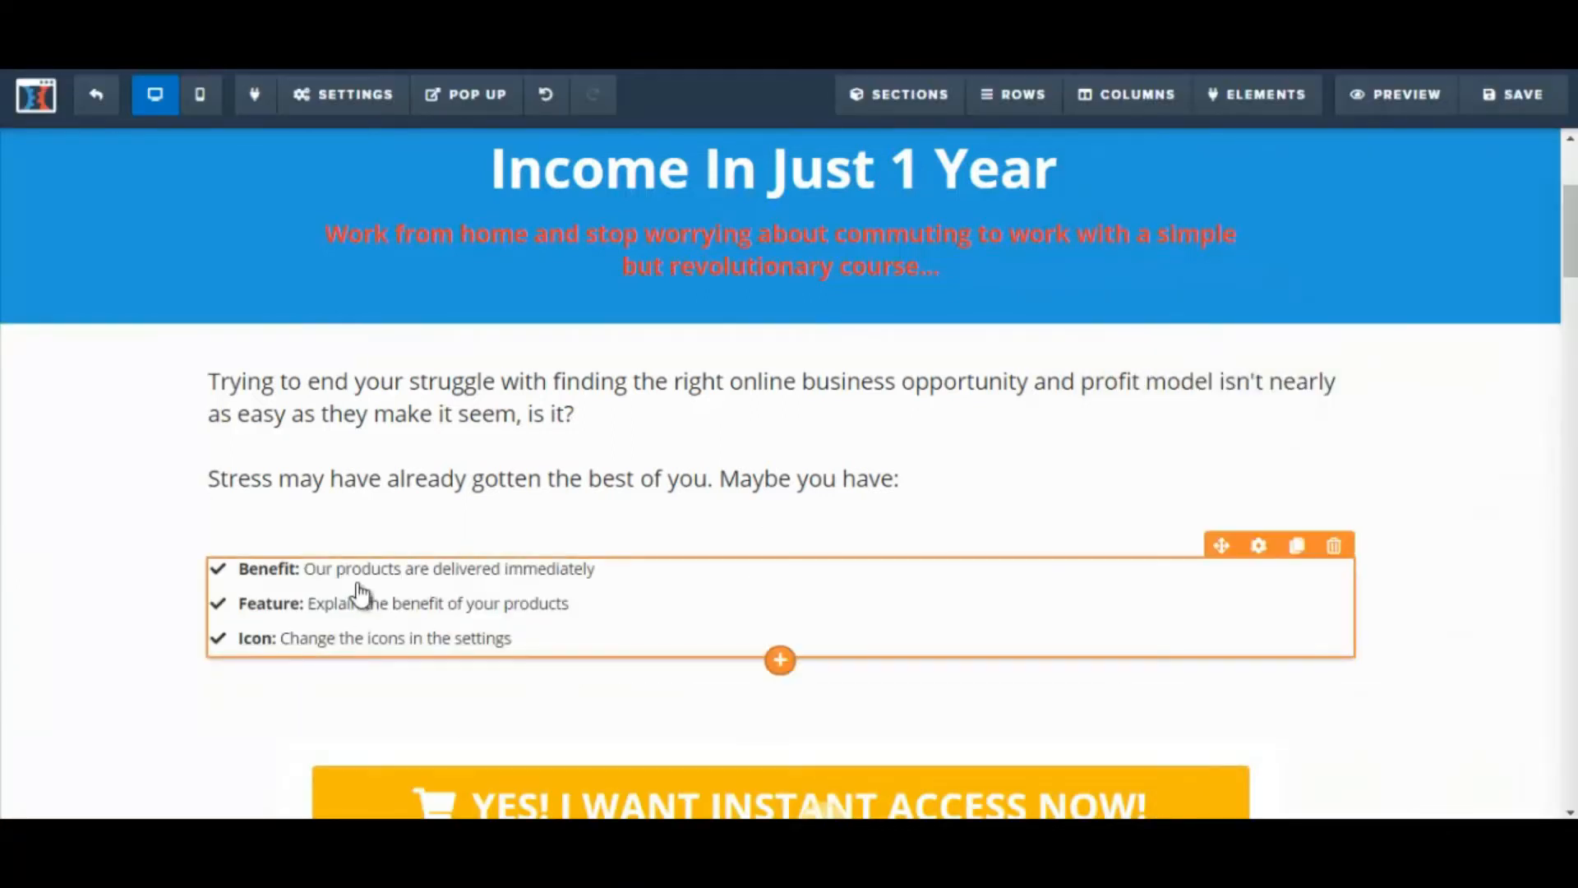
Step: Try to replace the list's placeholders with all three bullets copied at once from the Word letter, and undo the attempt
click(360, 579)
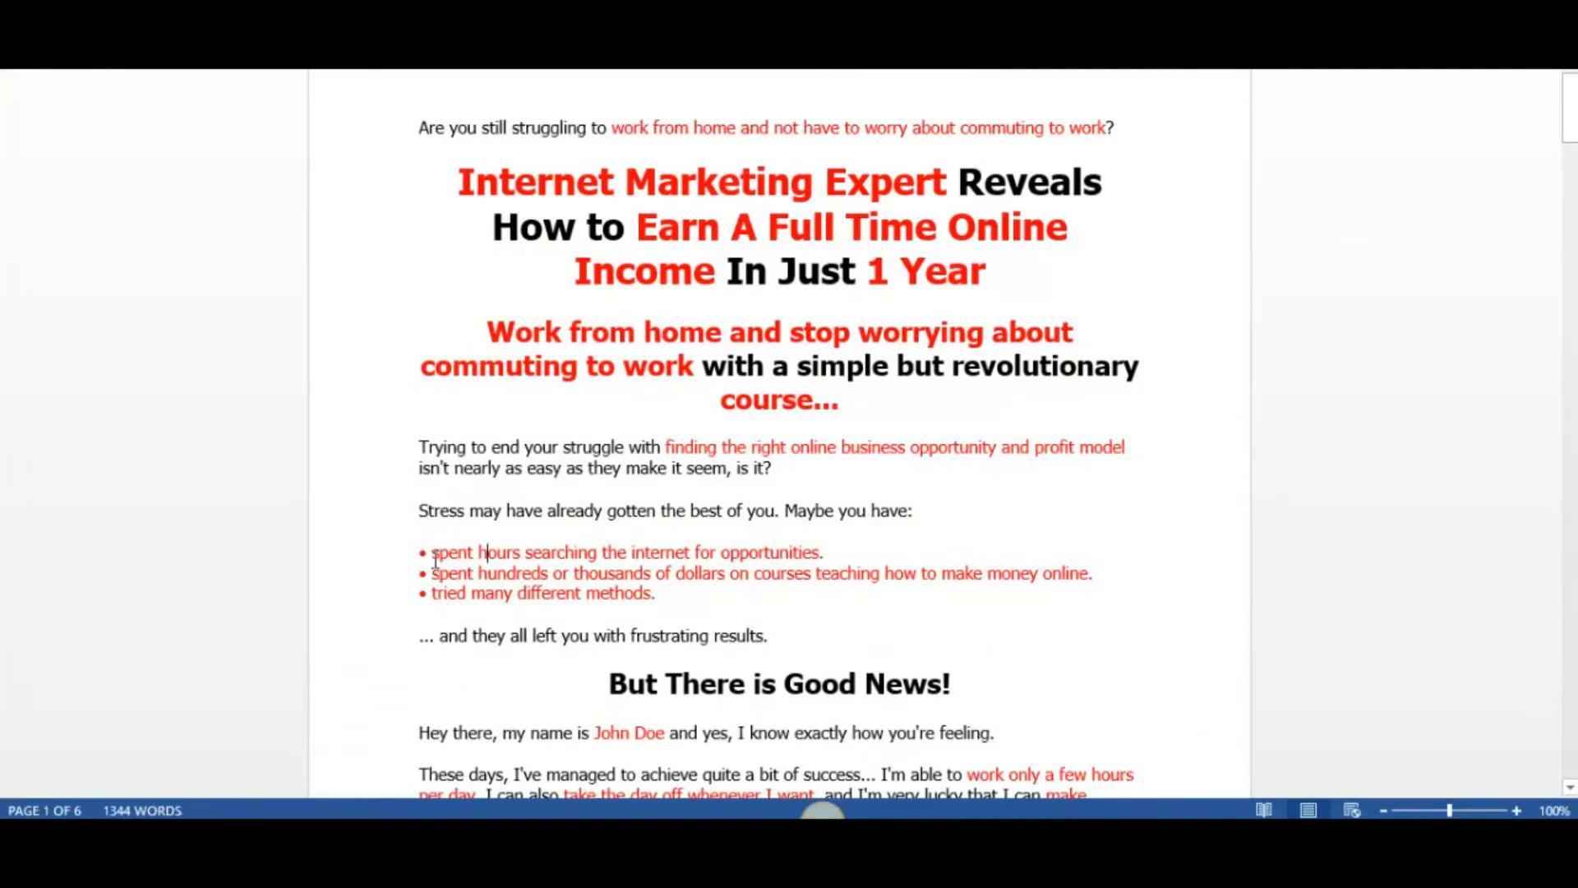
drag(434, 558, 820, 593)
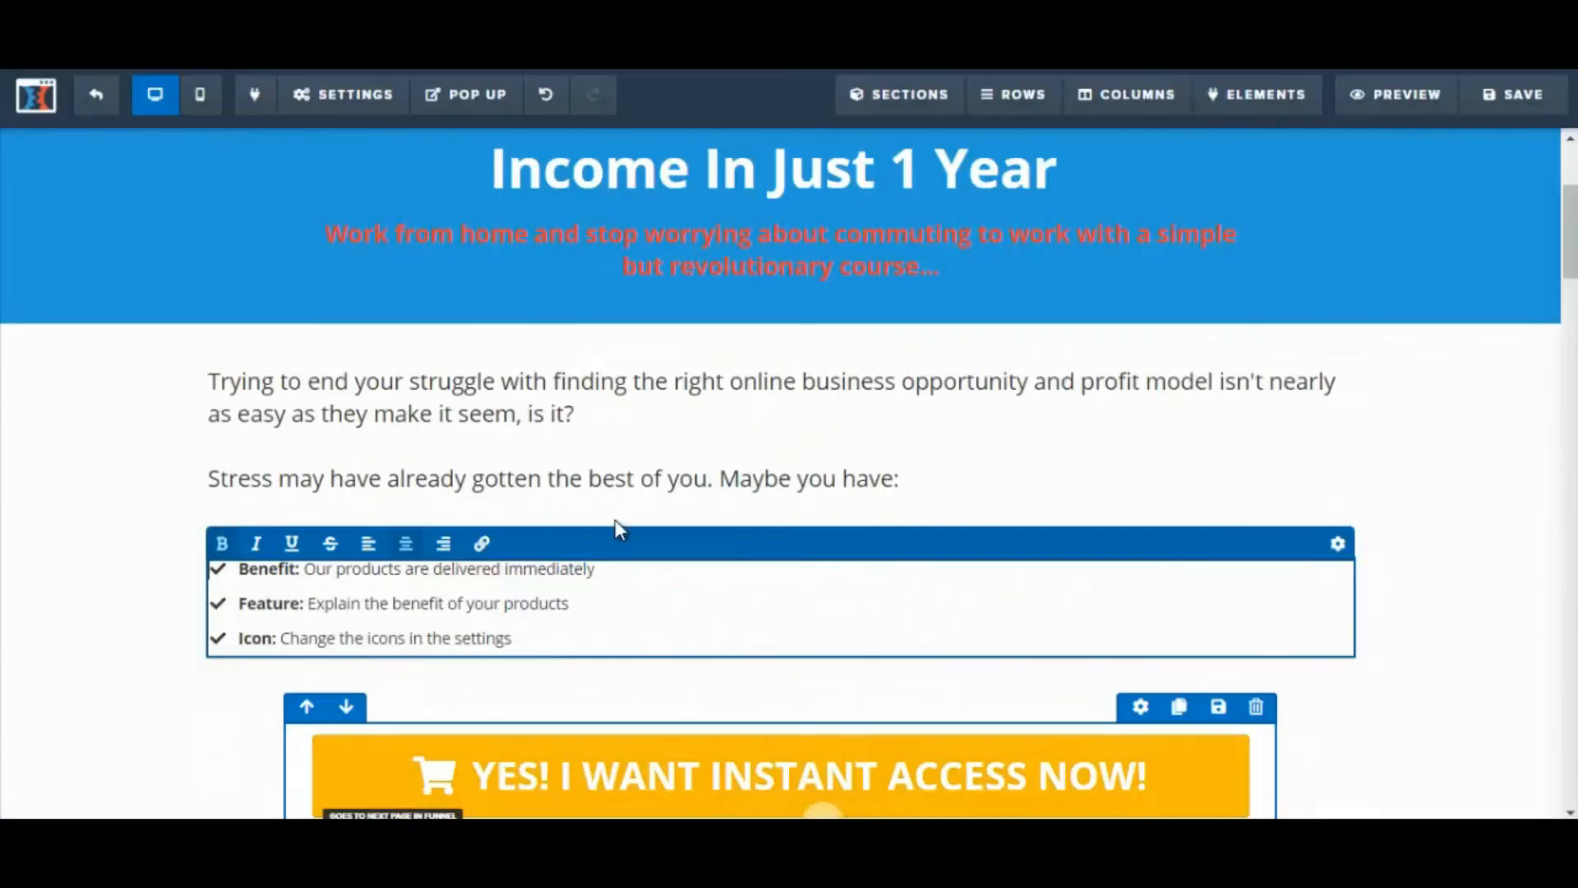
click(338, 602)
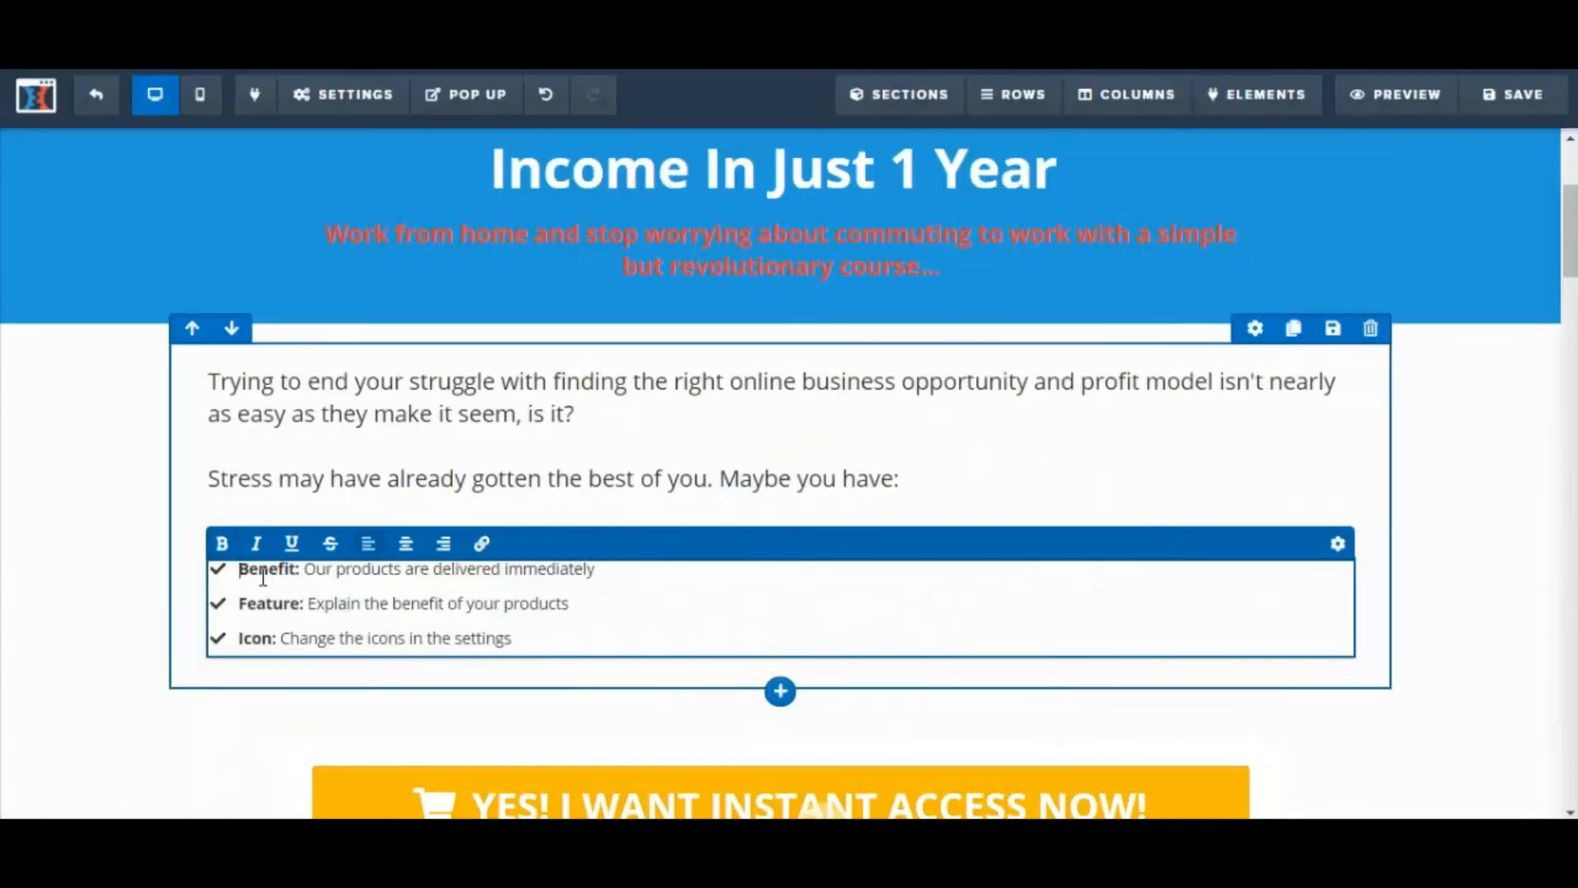
drag(264, 577, 556, 632)
text(spent hours searching the internet for opportunities. • spent hundreds or thousands of dollars on courses teaching how to make money online. • tried many different methods.)
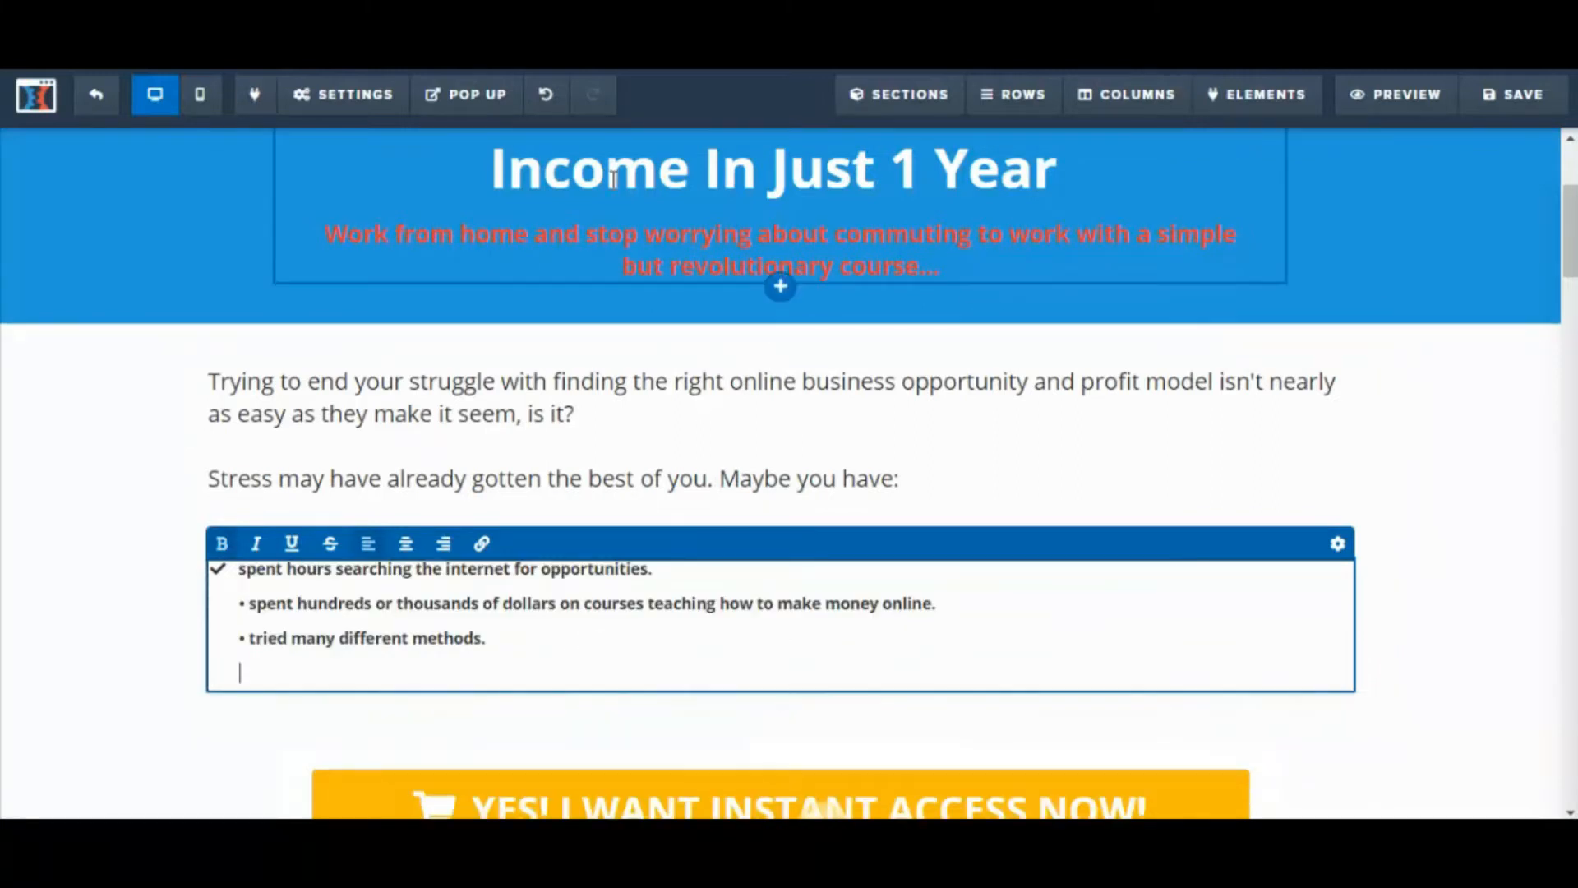
click(547, 95)
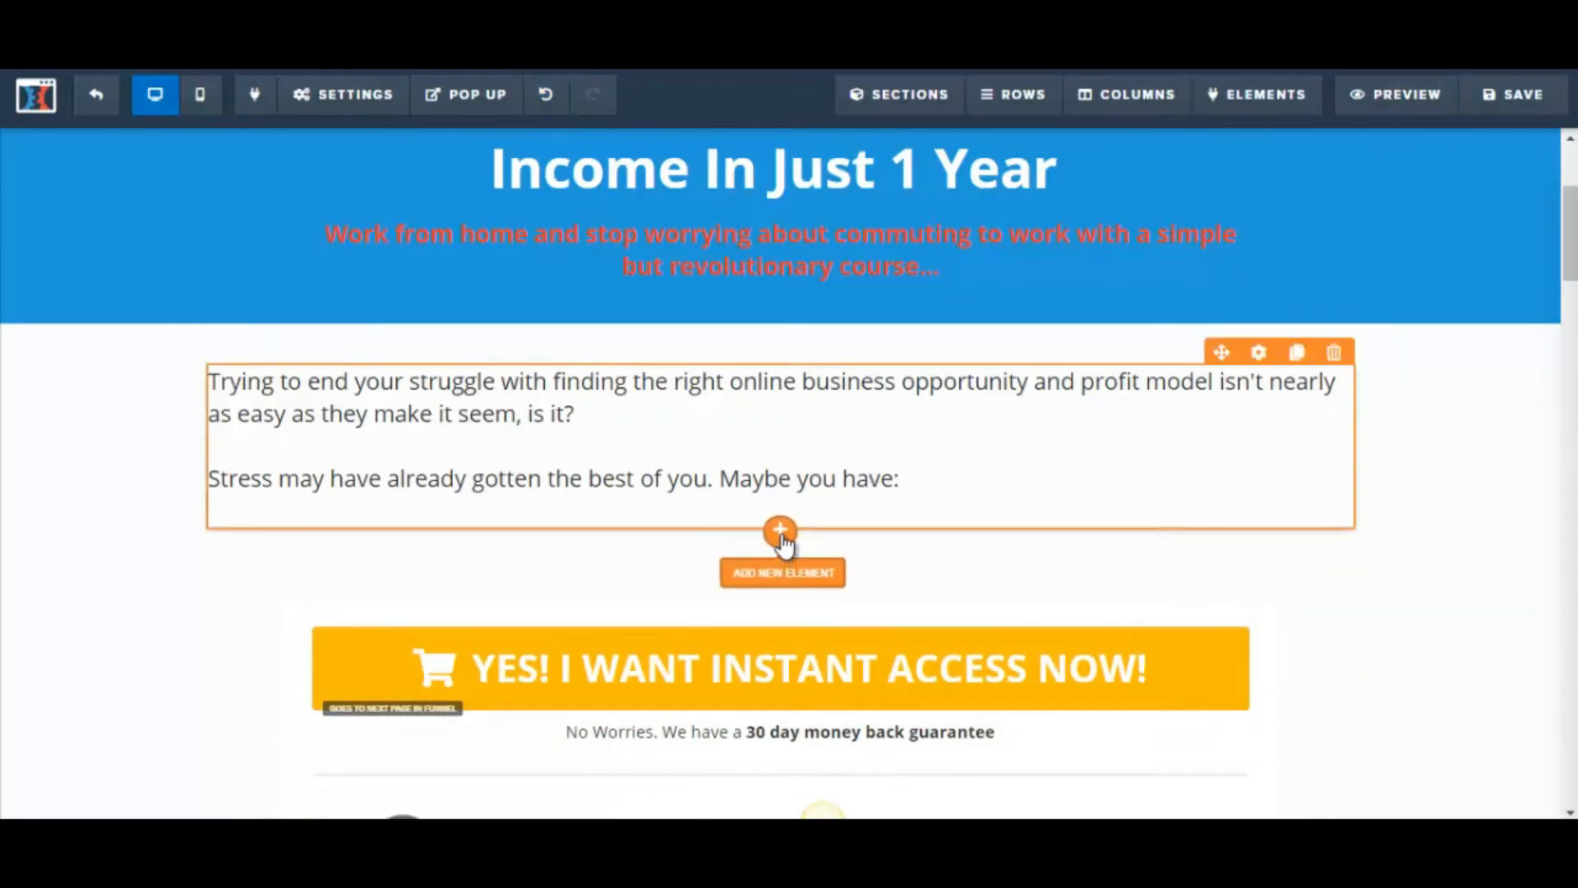
Step: Add a bullet list below the paragraph and replace its first item with "spent hours searching the internet for opportunities." copied from Word
click(781, 534)
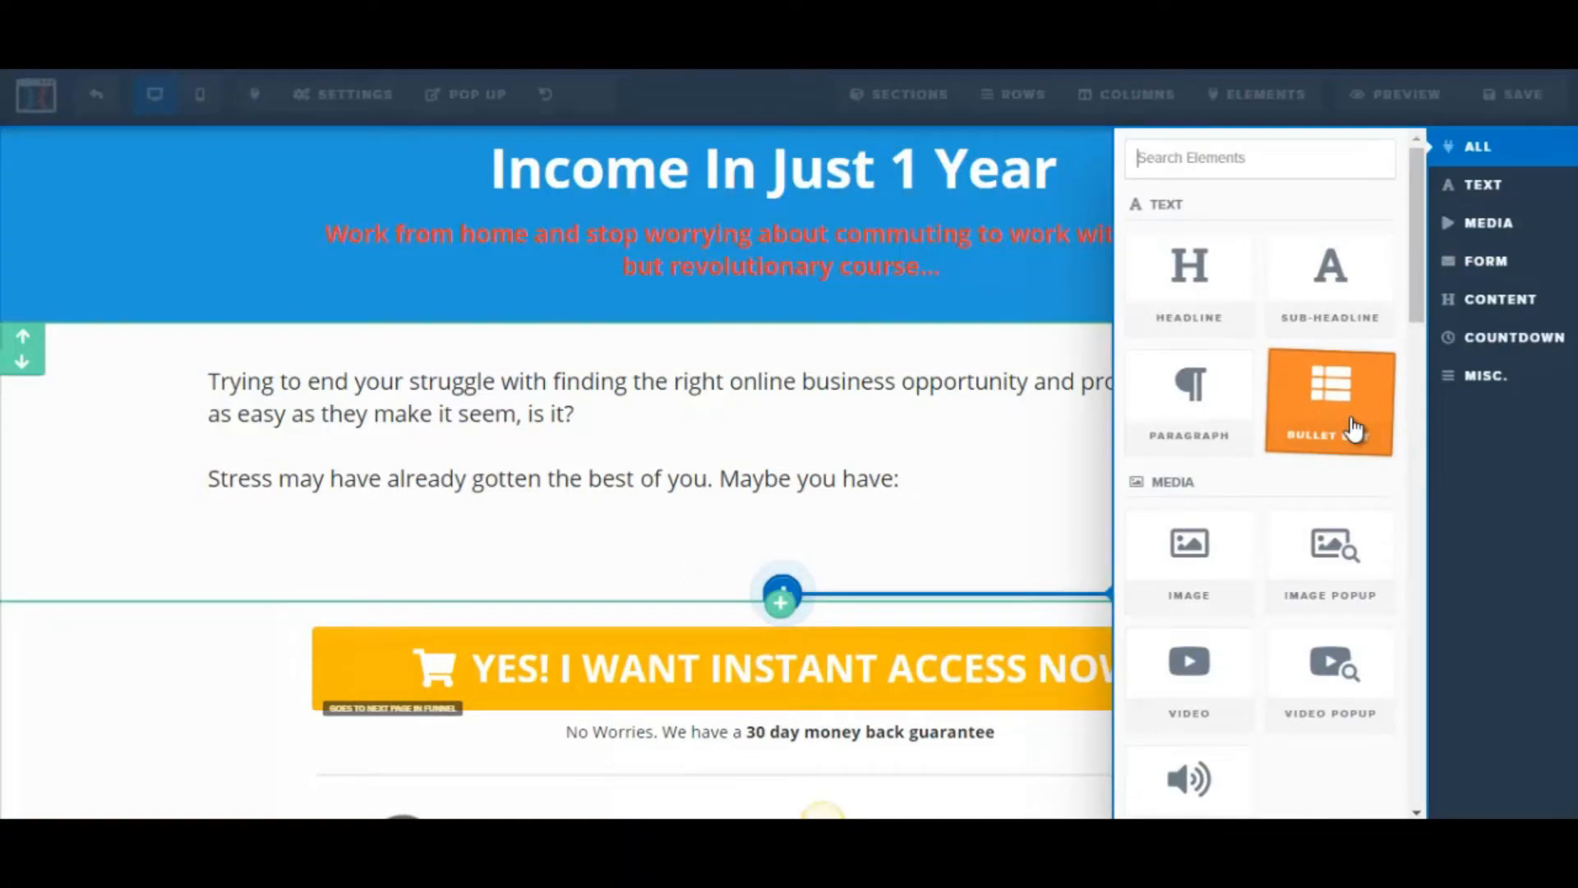
click(1355, 429)
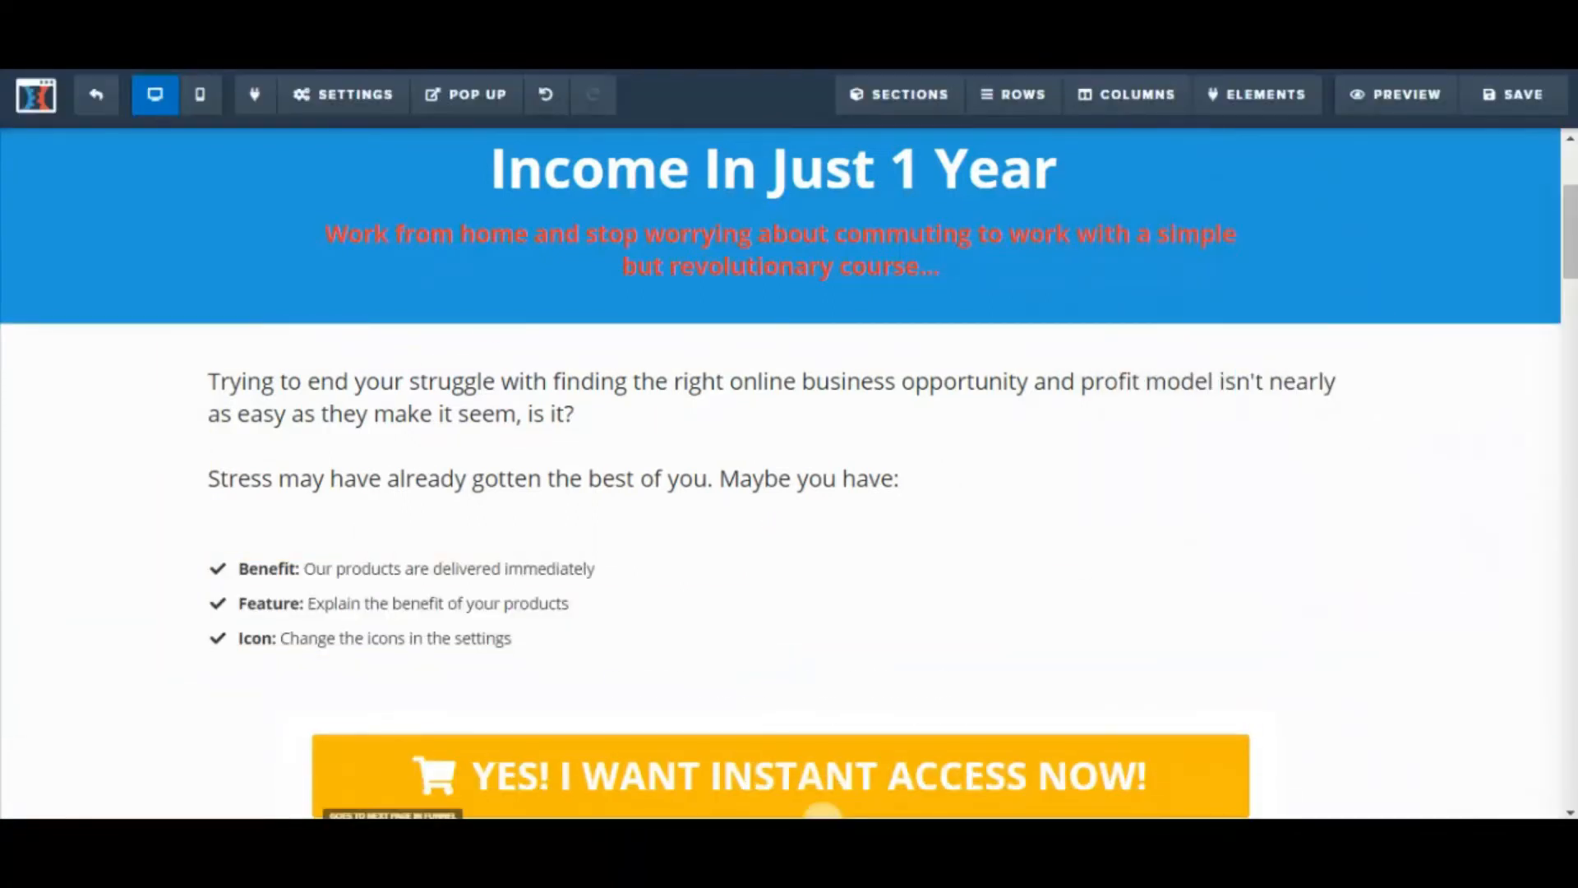
key(alt+Tab)
click(443, 569)
drag(456, 557, 825, 554)
key(ctrl+c)
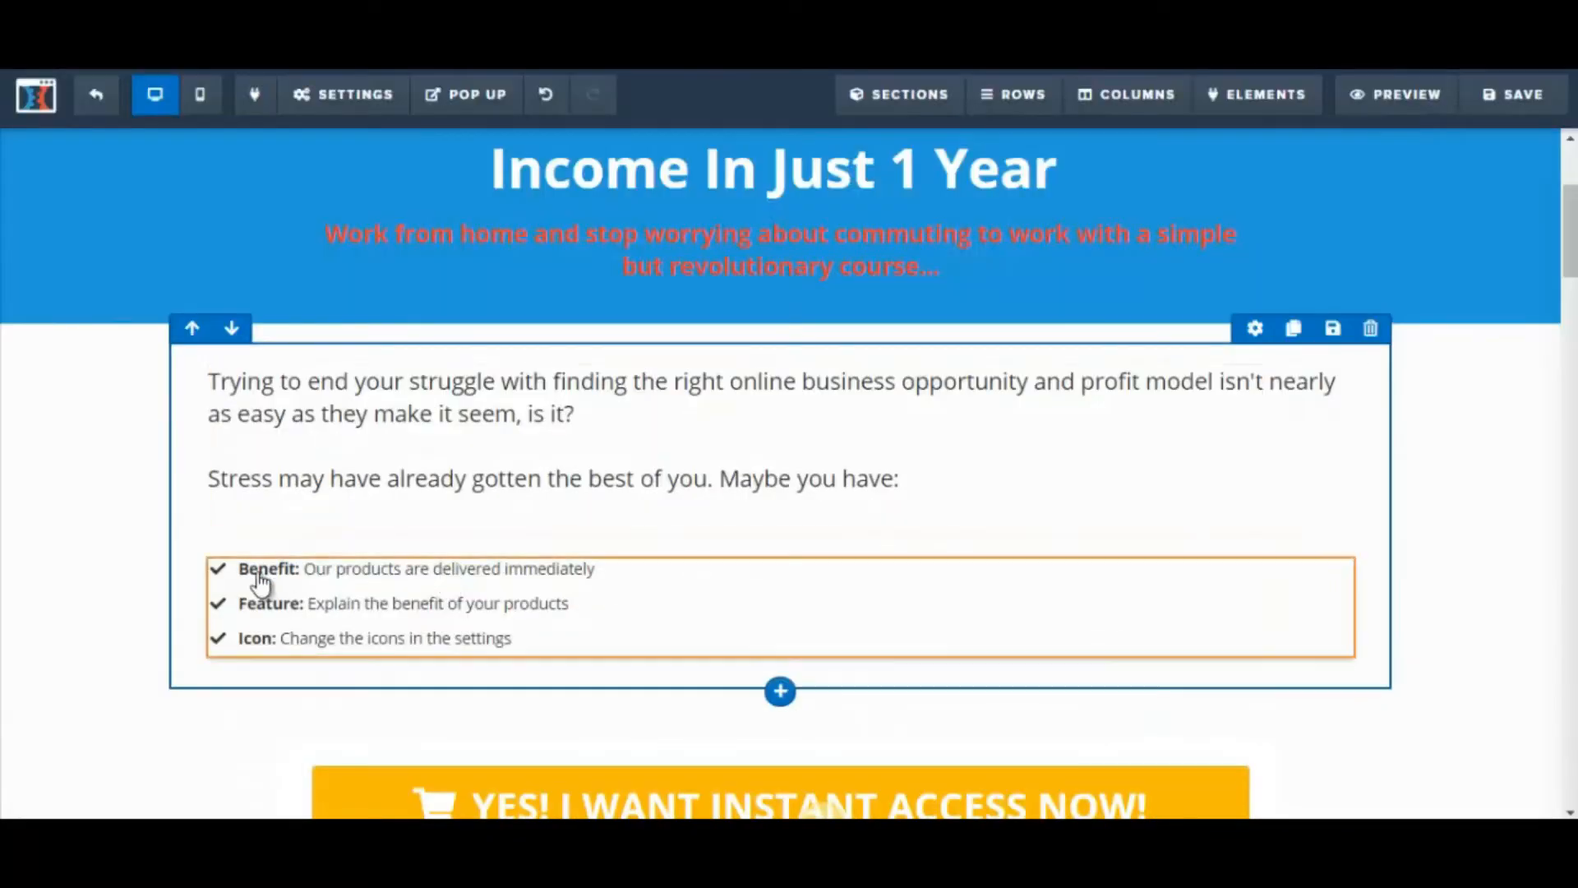
click(251, 579)
drag(240, 569, 598, 579)
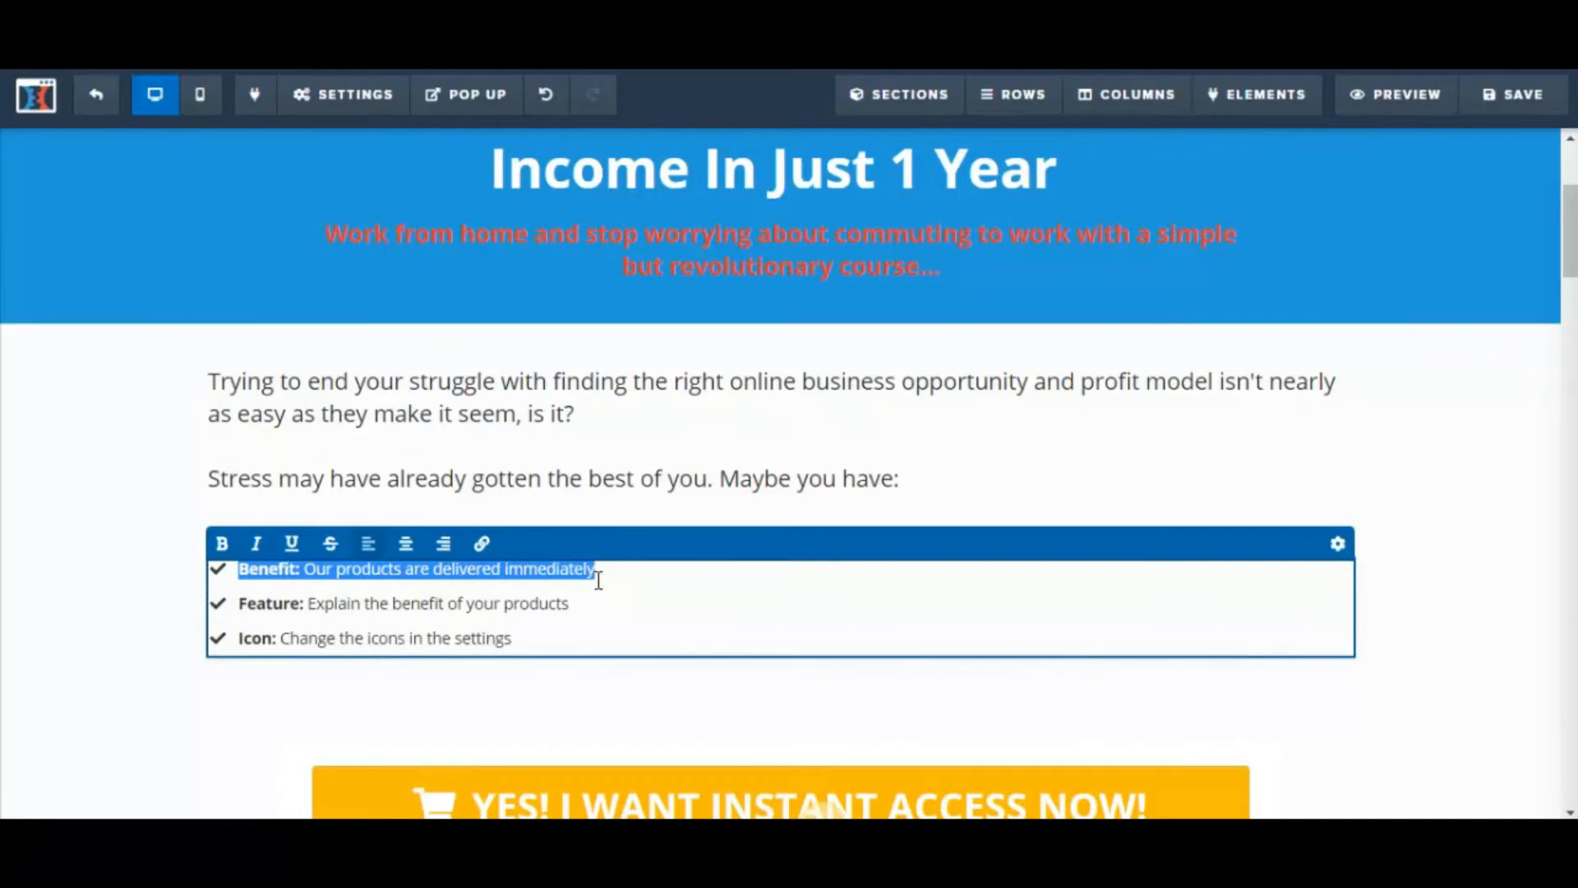
key(ctrl+v)
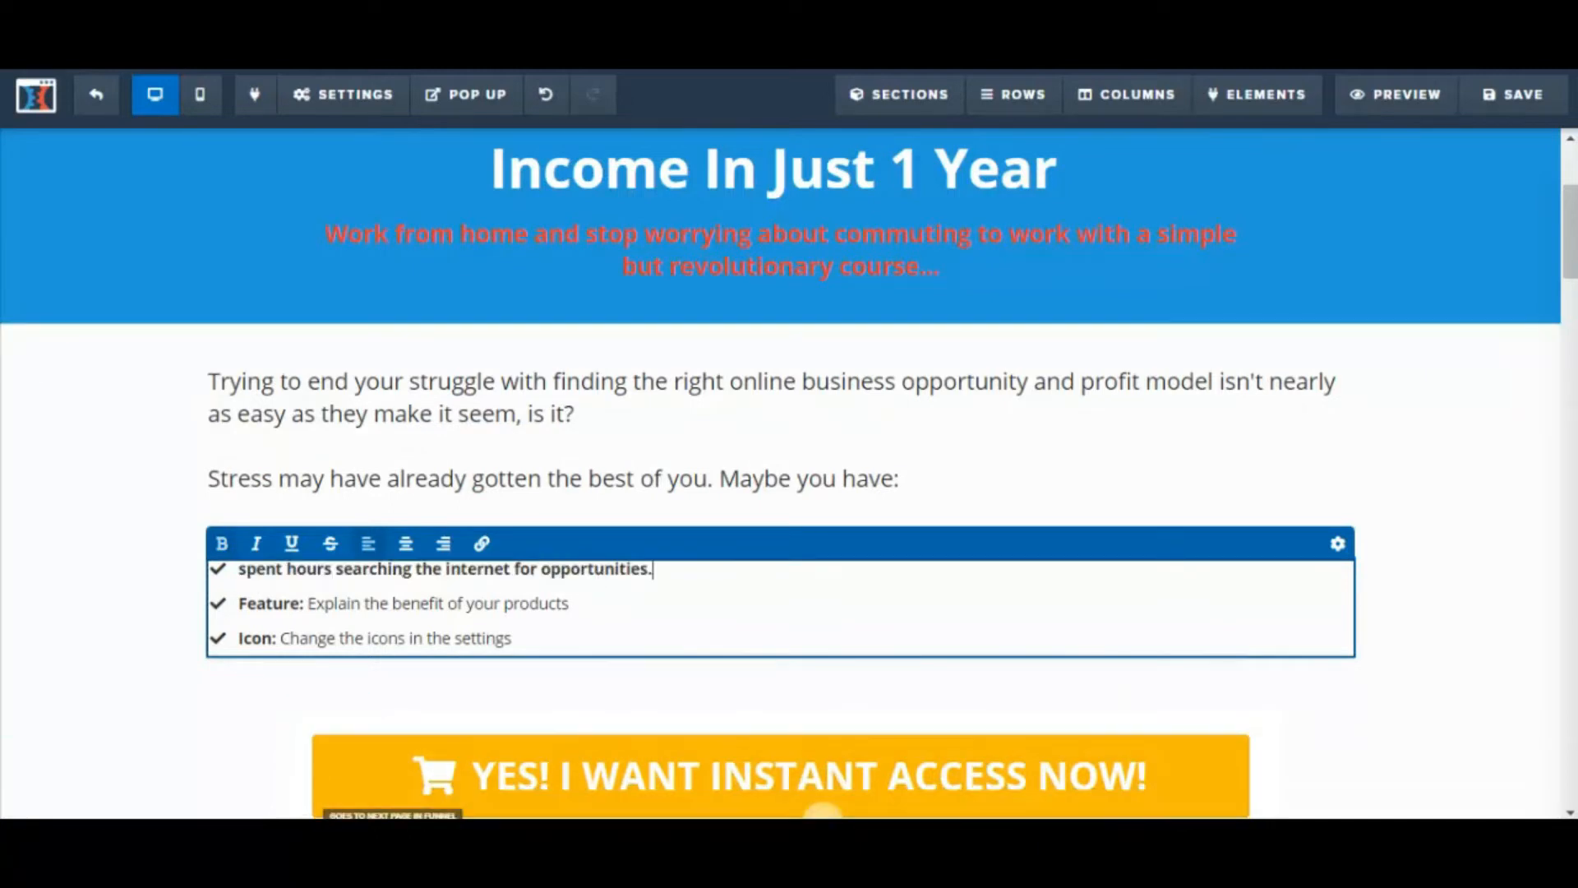
Step: Replace the "Feature" item with "spent hundreds or thousands of dollars on courses teaching how to make money online." copied from the Word letter
key(alt+Tab)
drag(435, 576, 1102, 575)
key(ctrl+c)
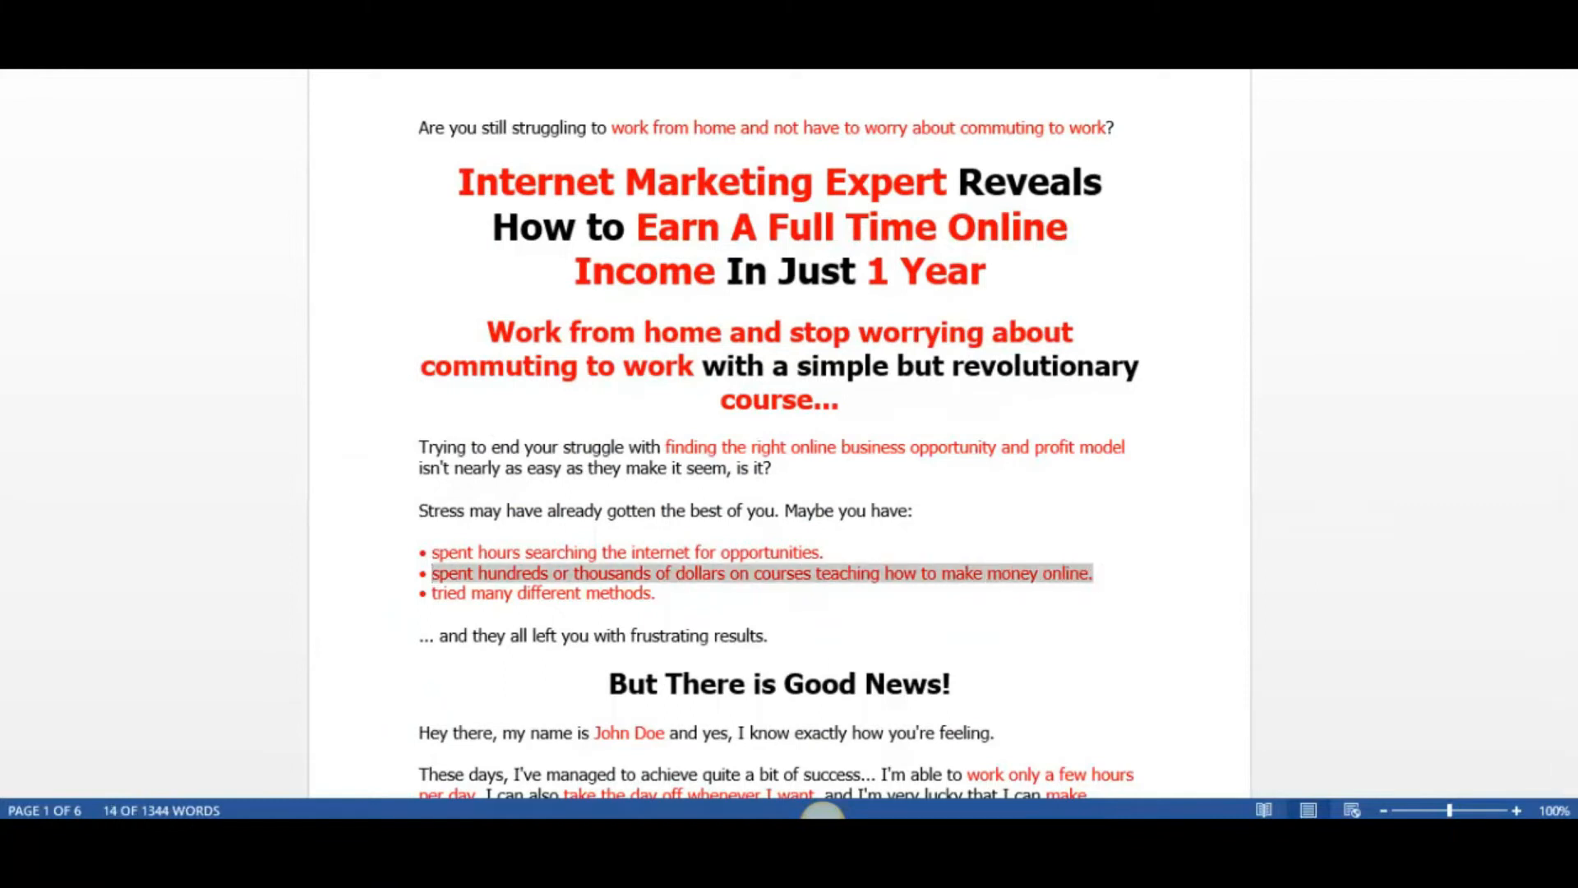
key(alt+Tab)
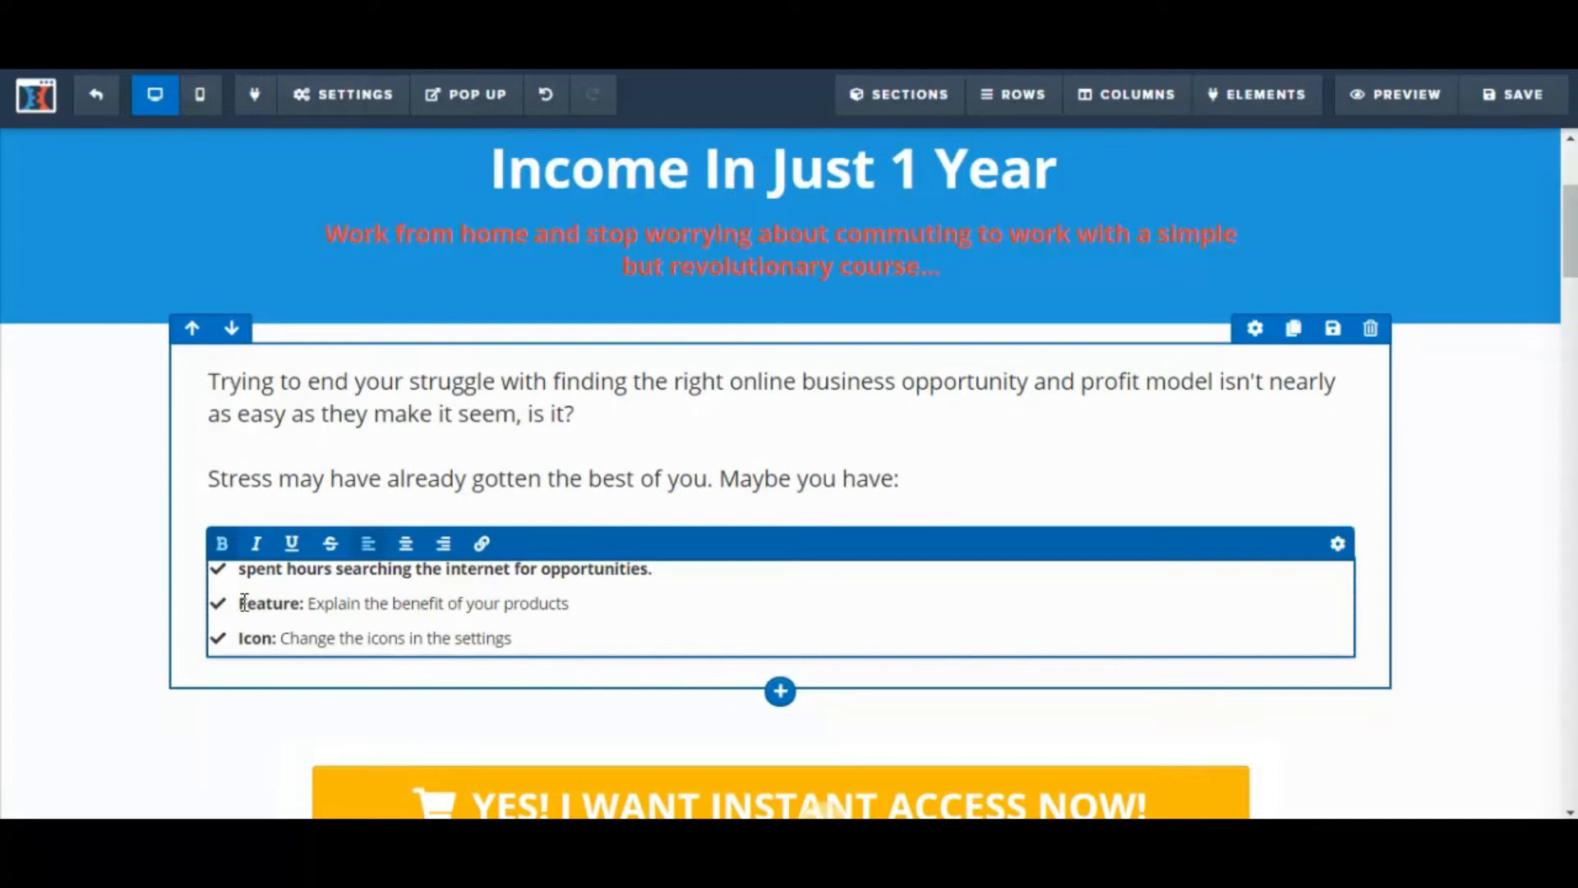
drag(313, 608, 572, 609)
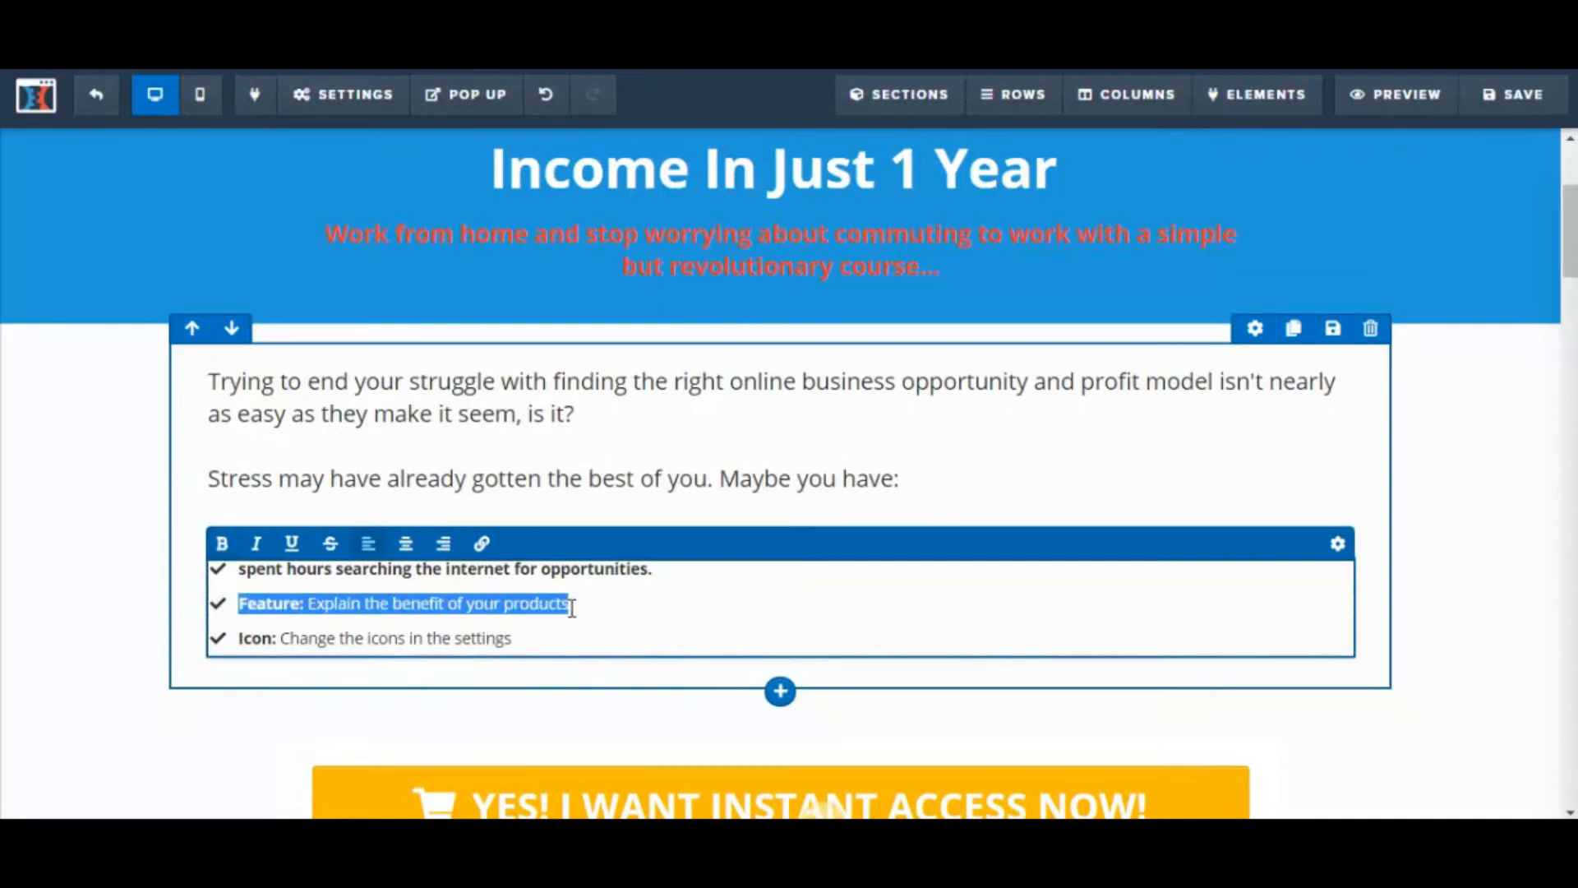
key(ctrl+v)
Step: Copy "tried many different methods." from the Word letter and replace the "Icon" list item with it
key(alt+Tab)
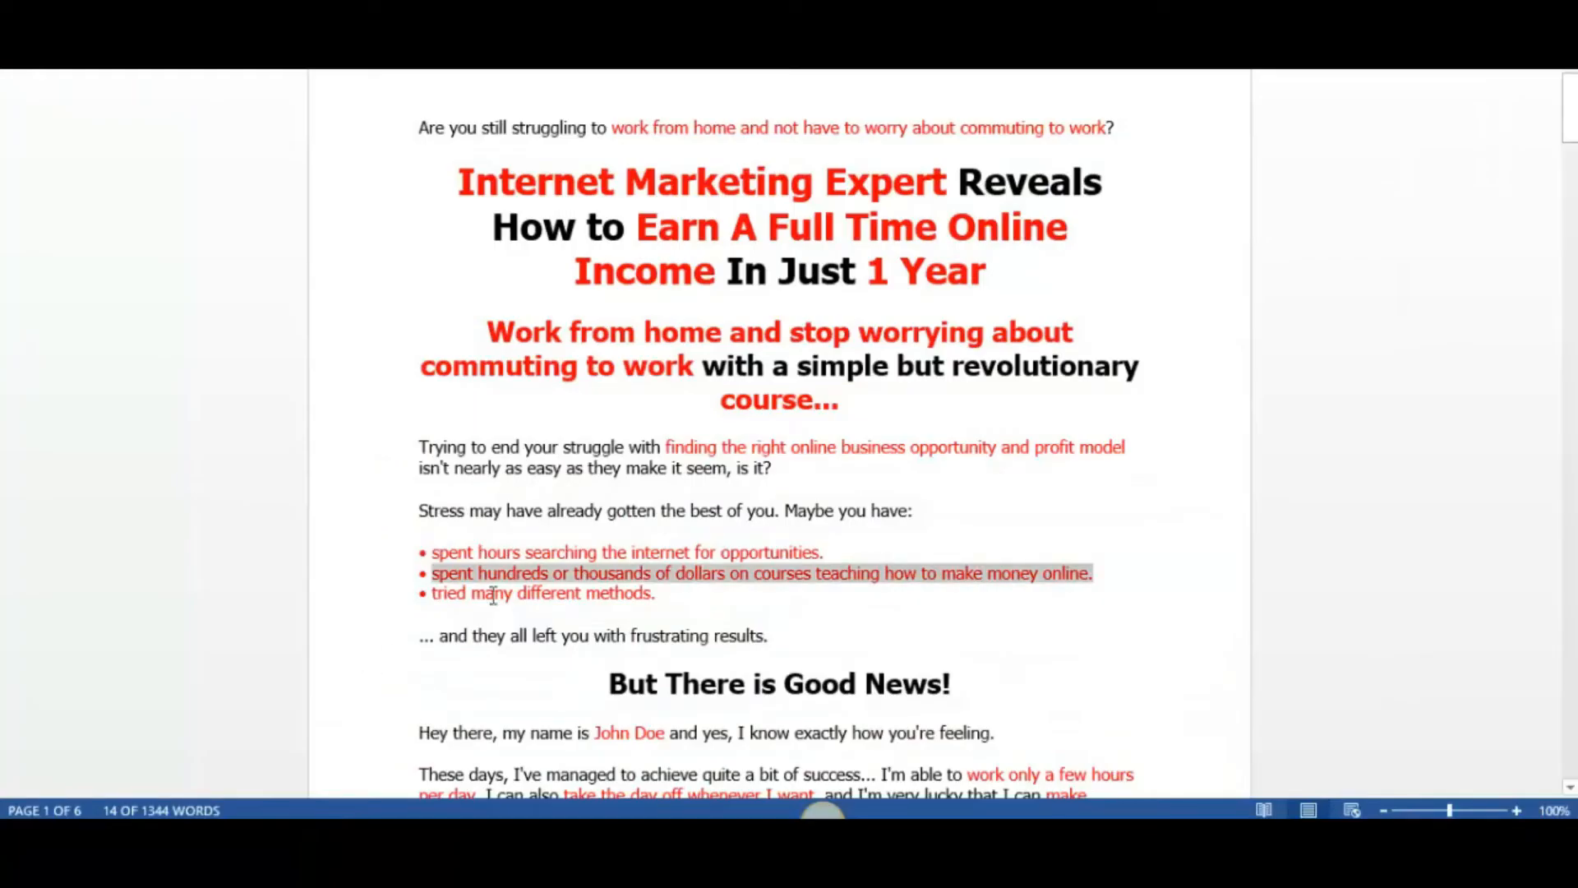
drag(433, 593, 661, 593)
key(ctrl+c)
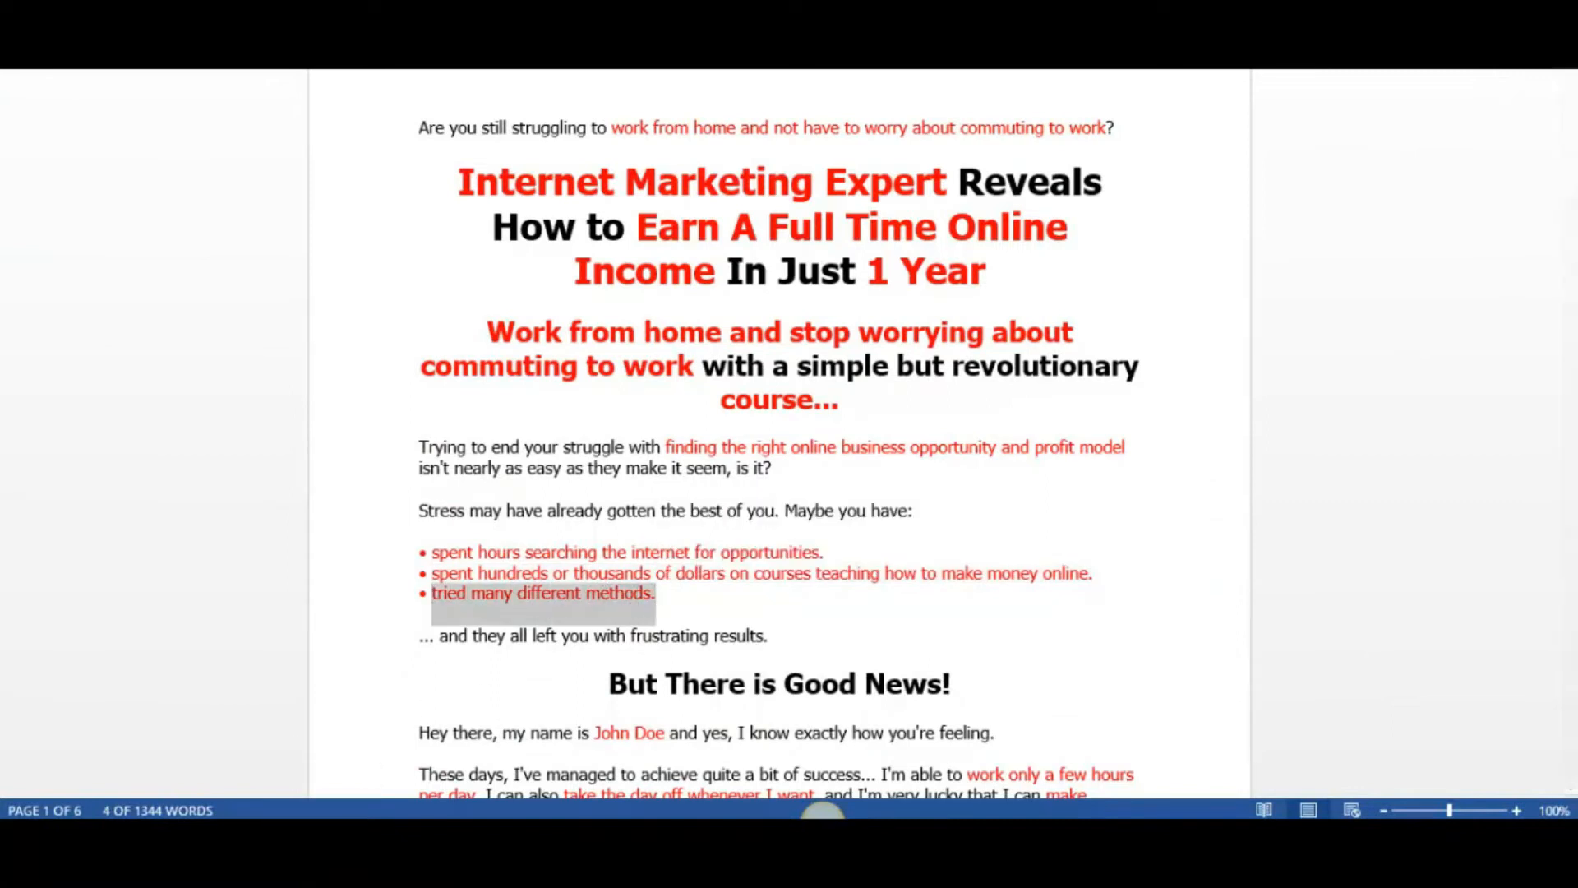
key(alt+Tab)
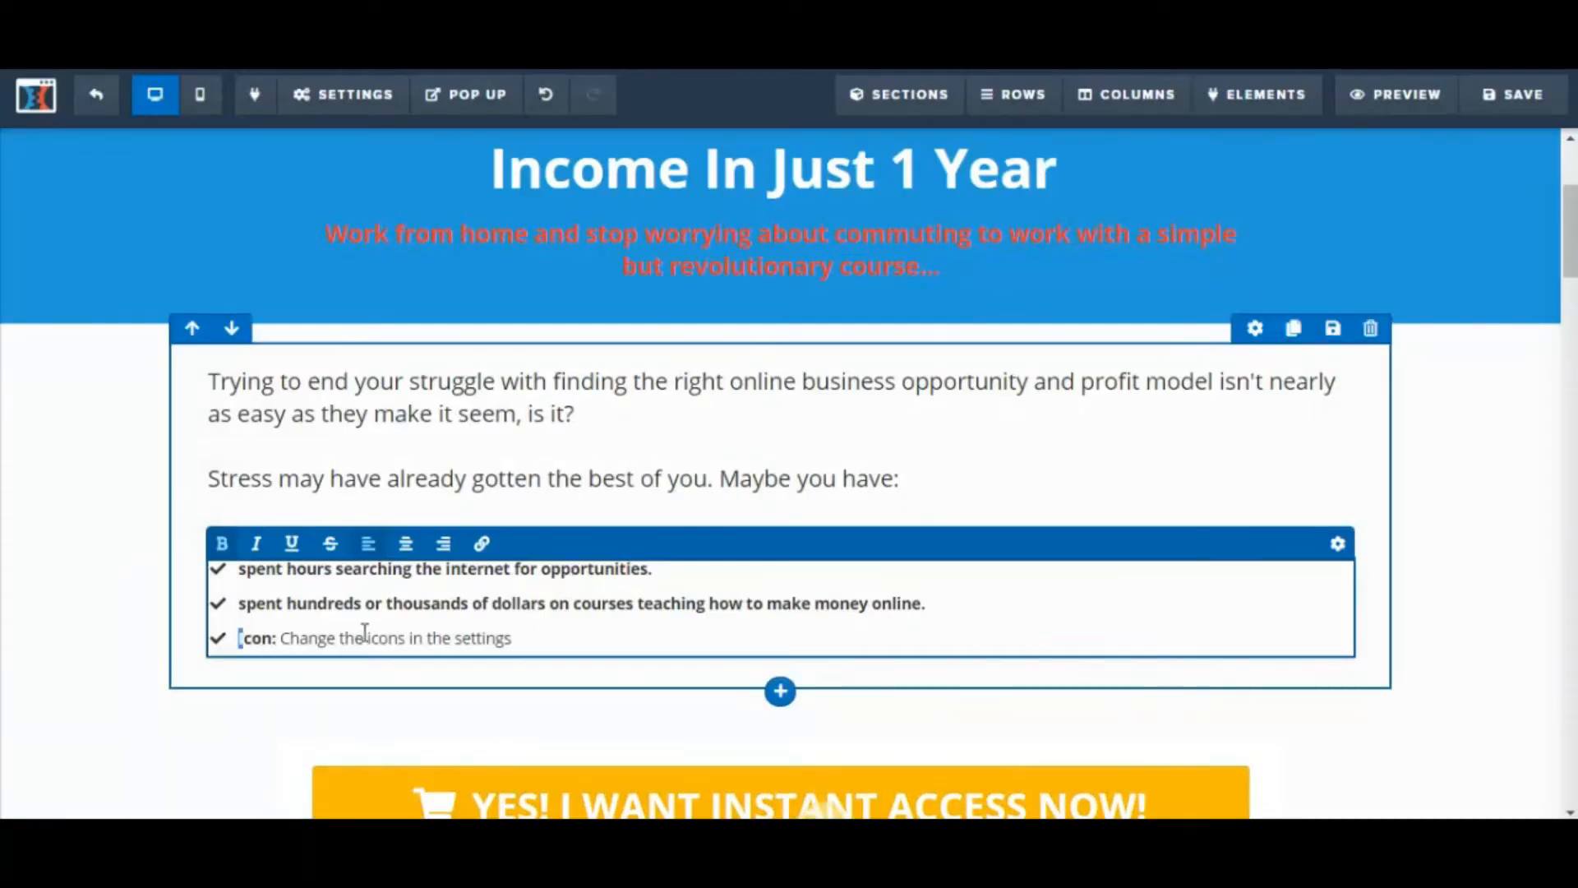
triple_click(365, 635)
key(ctrl+v)
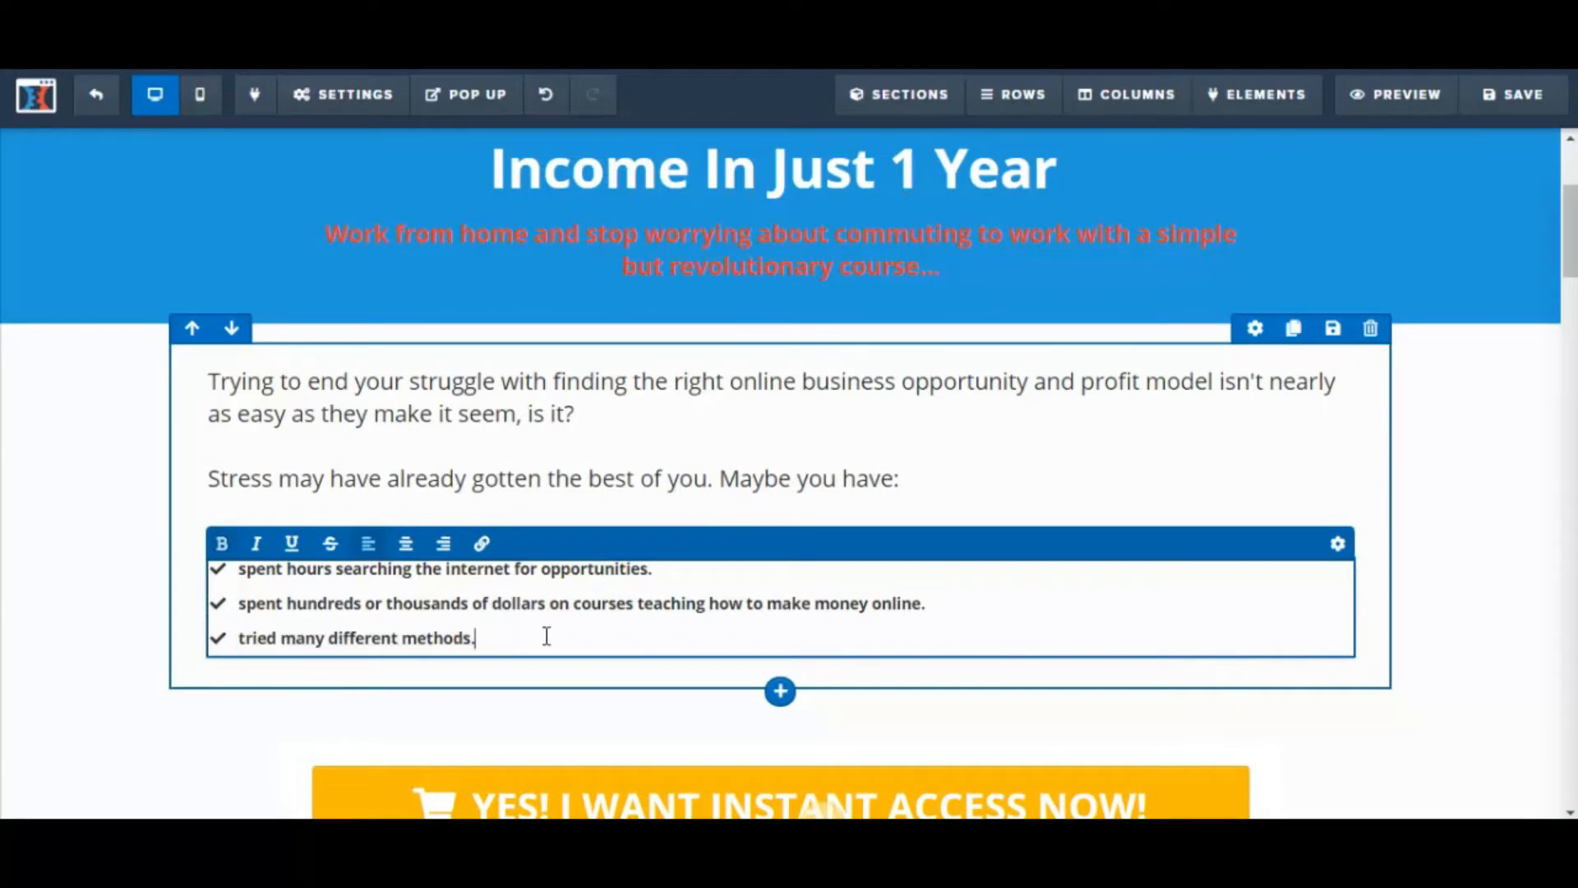
Step: Try the Ordered List type on the whole bullet list and switch it back to Icon List
key(ctrl+a)
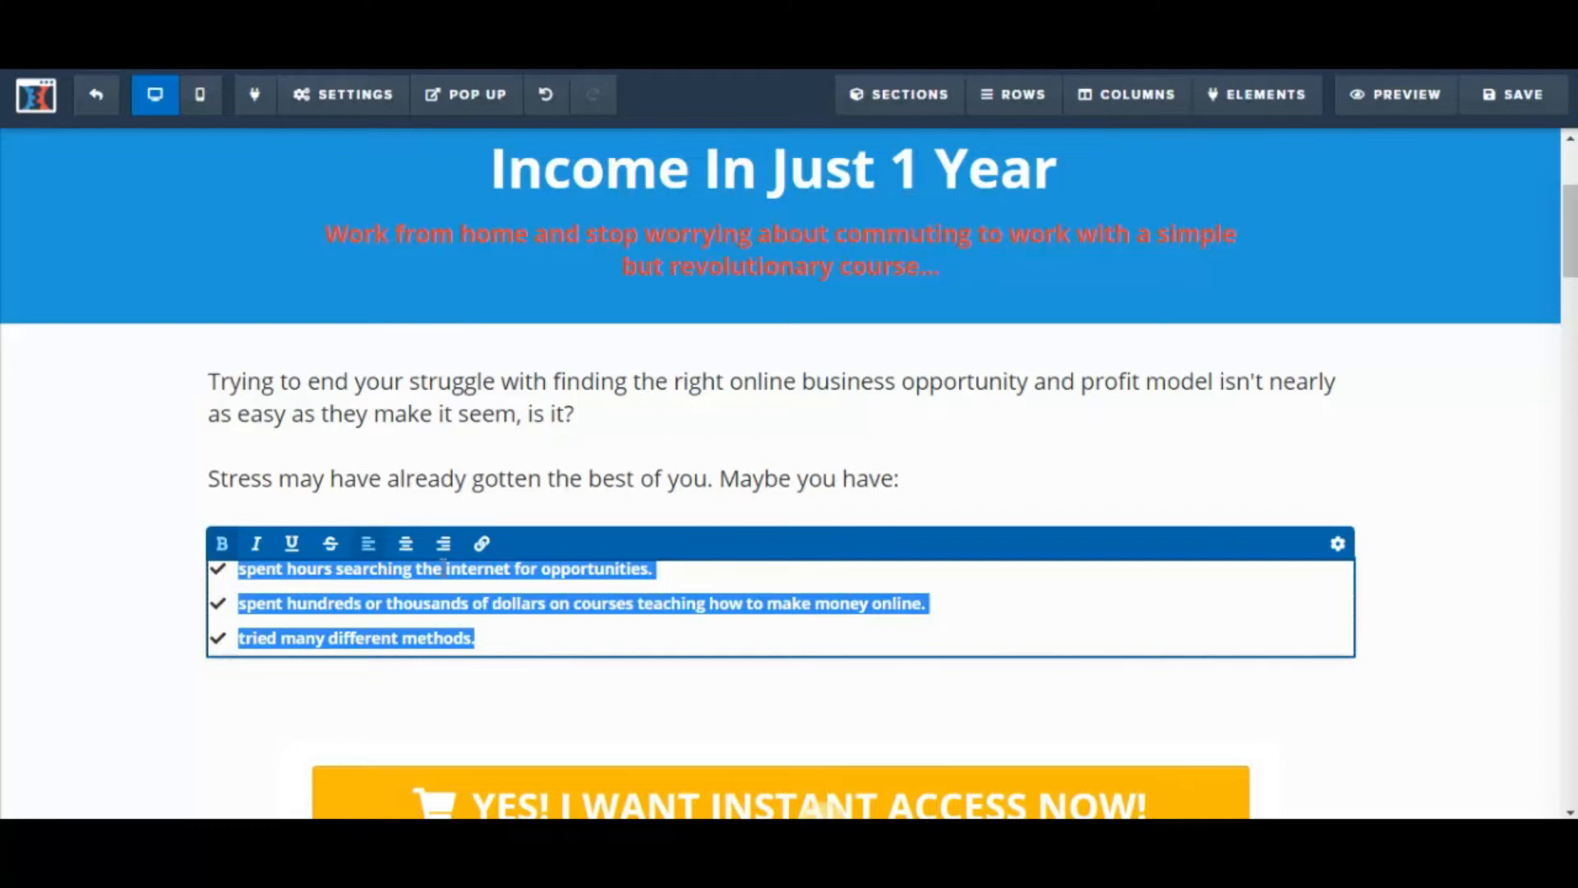
click(1338, 549)
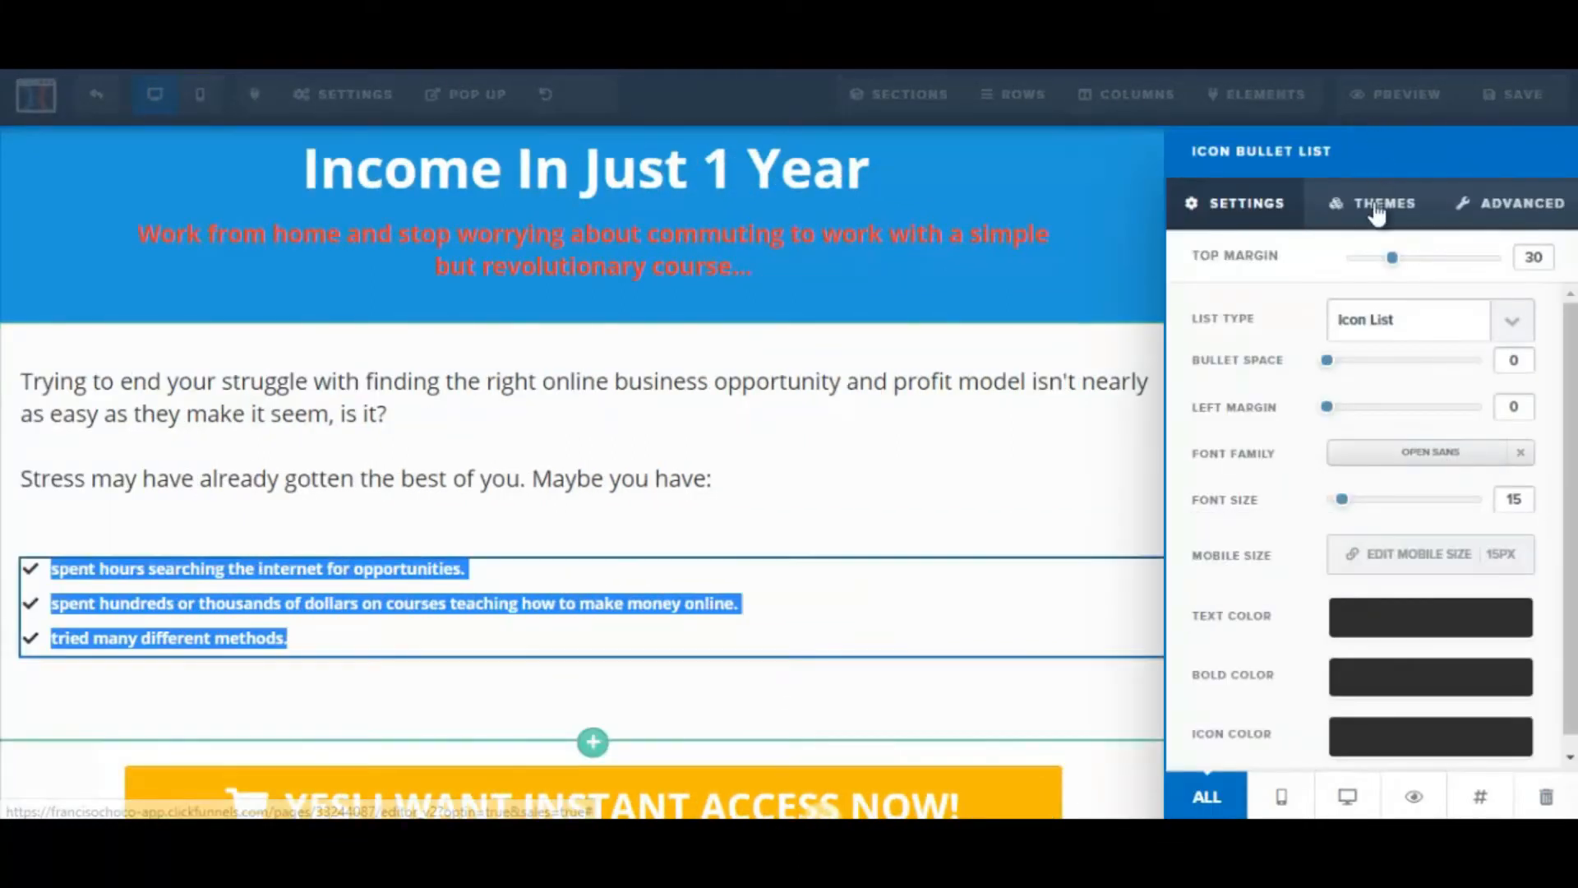
click(1510, 321)
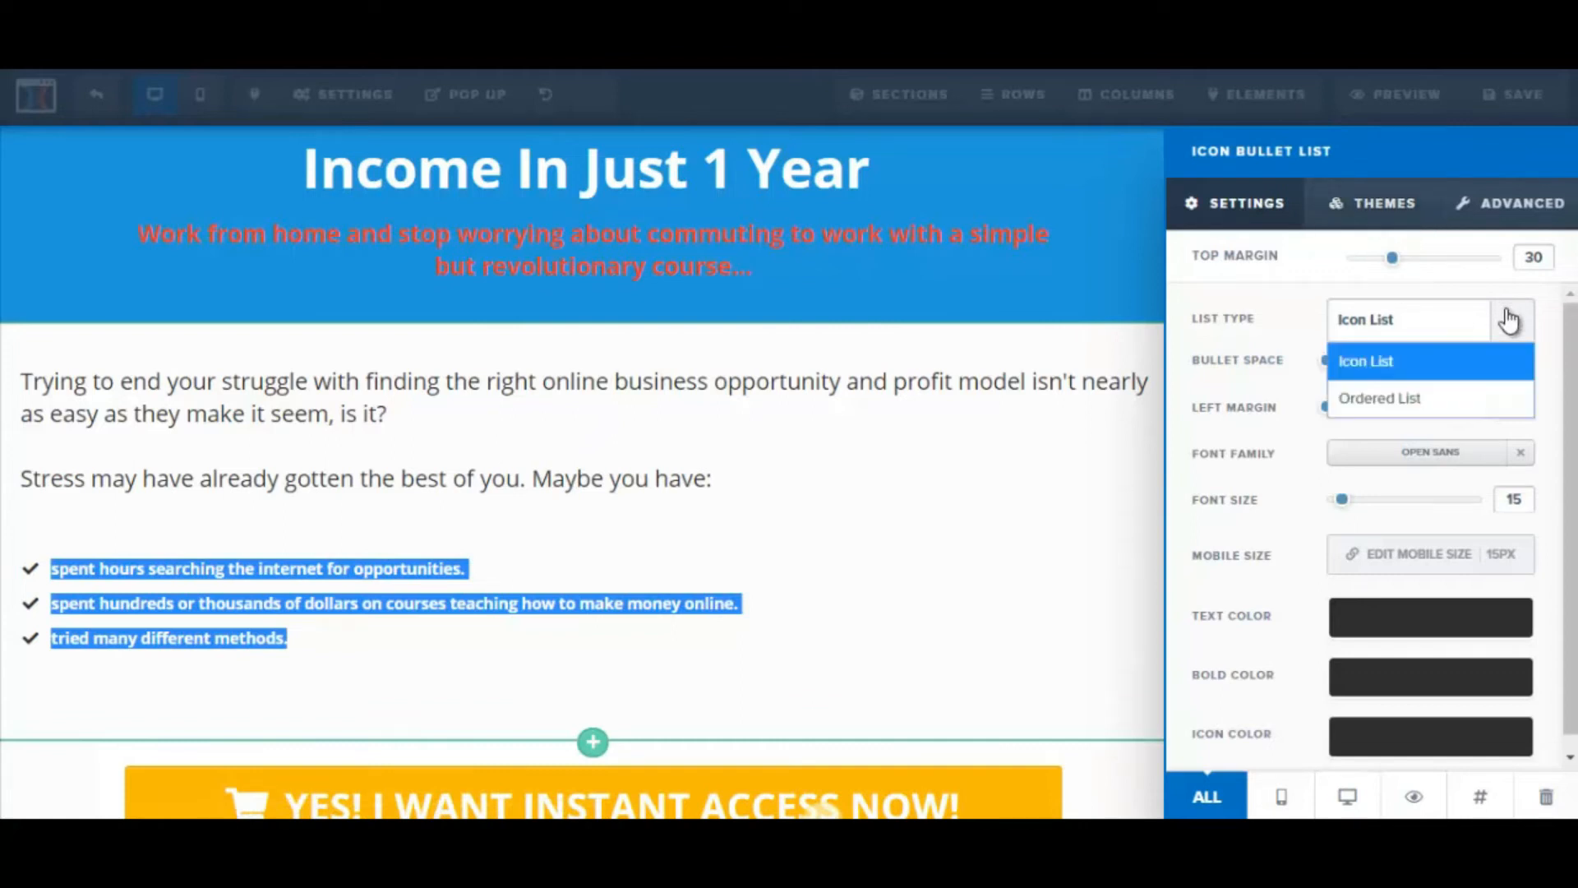
click(1439, 398)
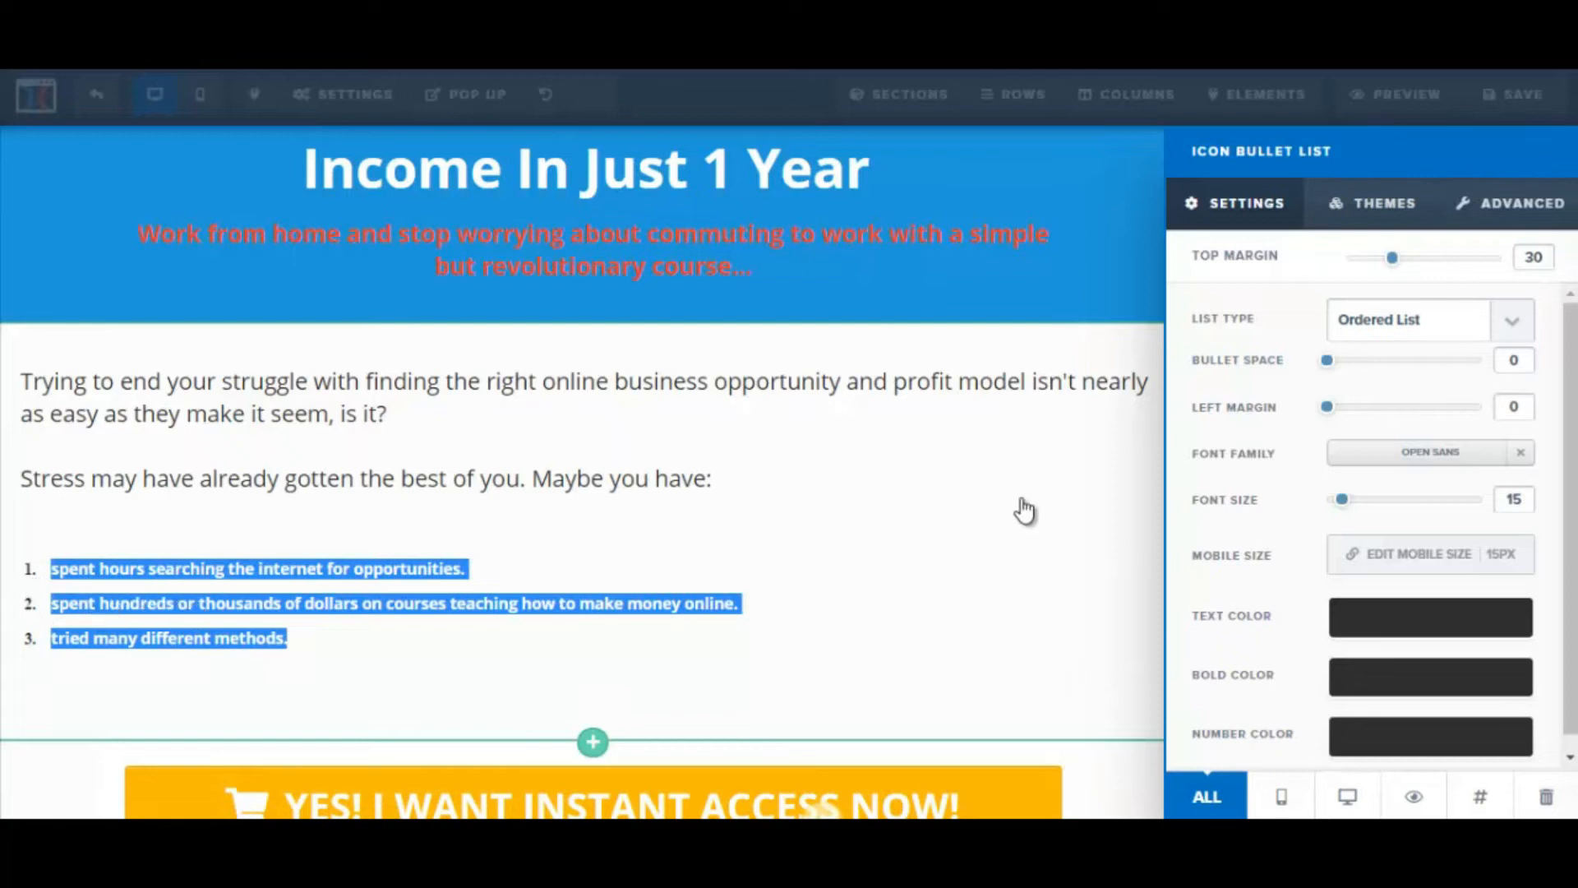
click(1512, 325)
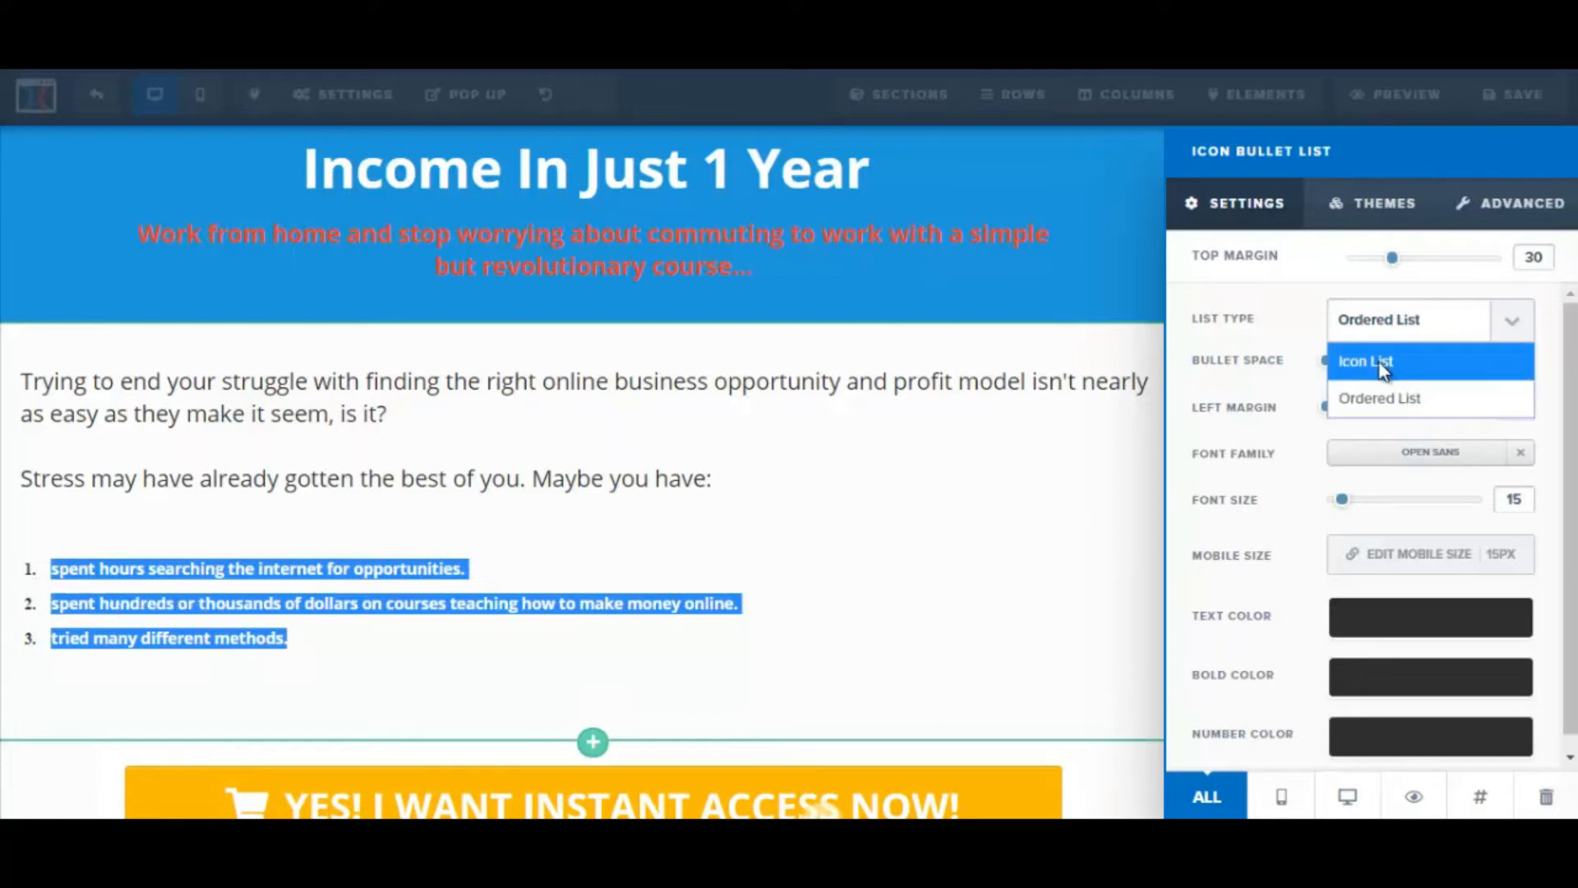
click(1381, 363)
Step: Apply the green square checkmark theme to the bullet list and look at the icon choices for its first item
click(1377, 216)
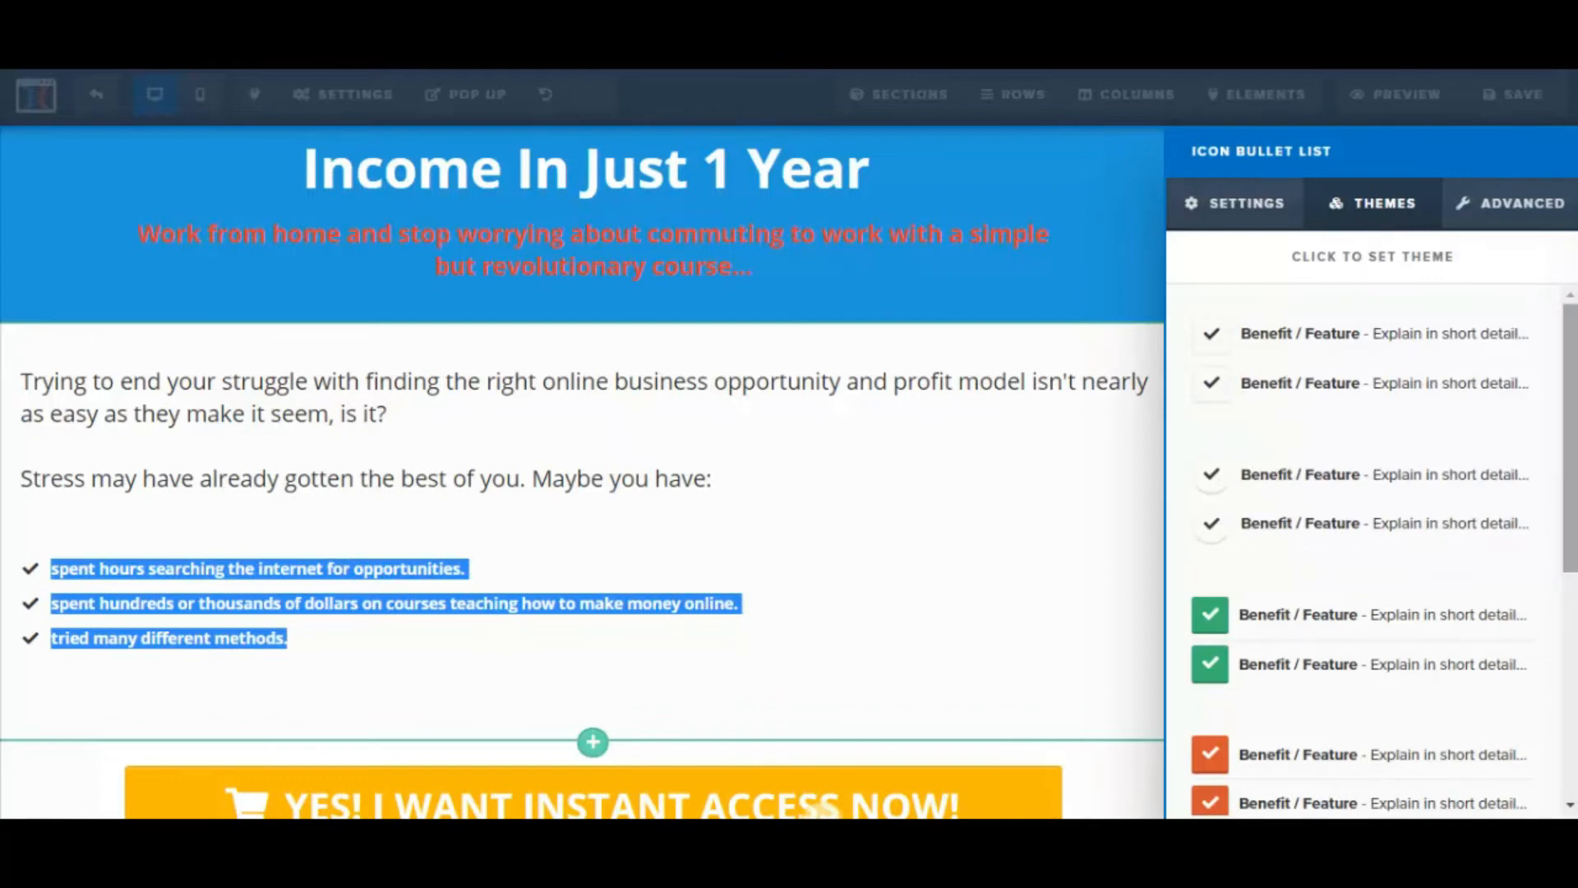
drag(1575, 481, 1575, 532)
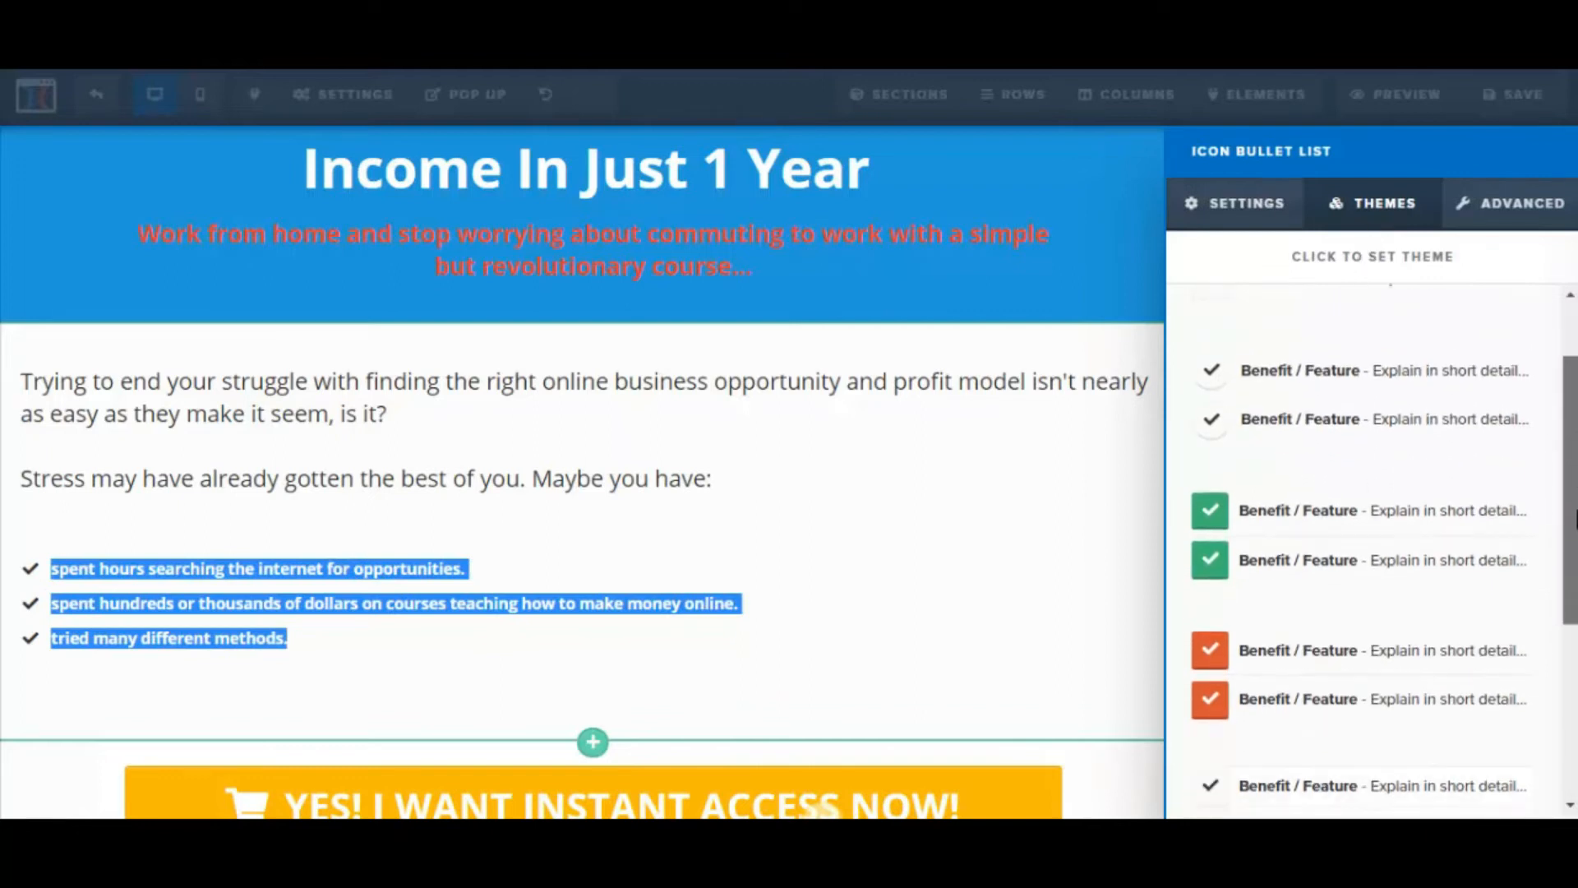
click(1219, 517)
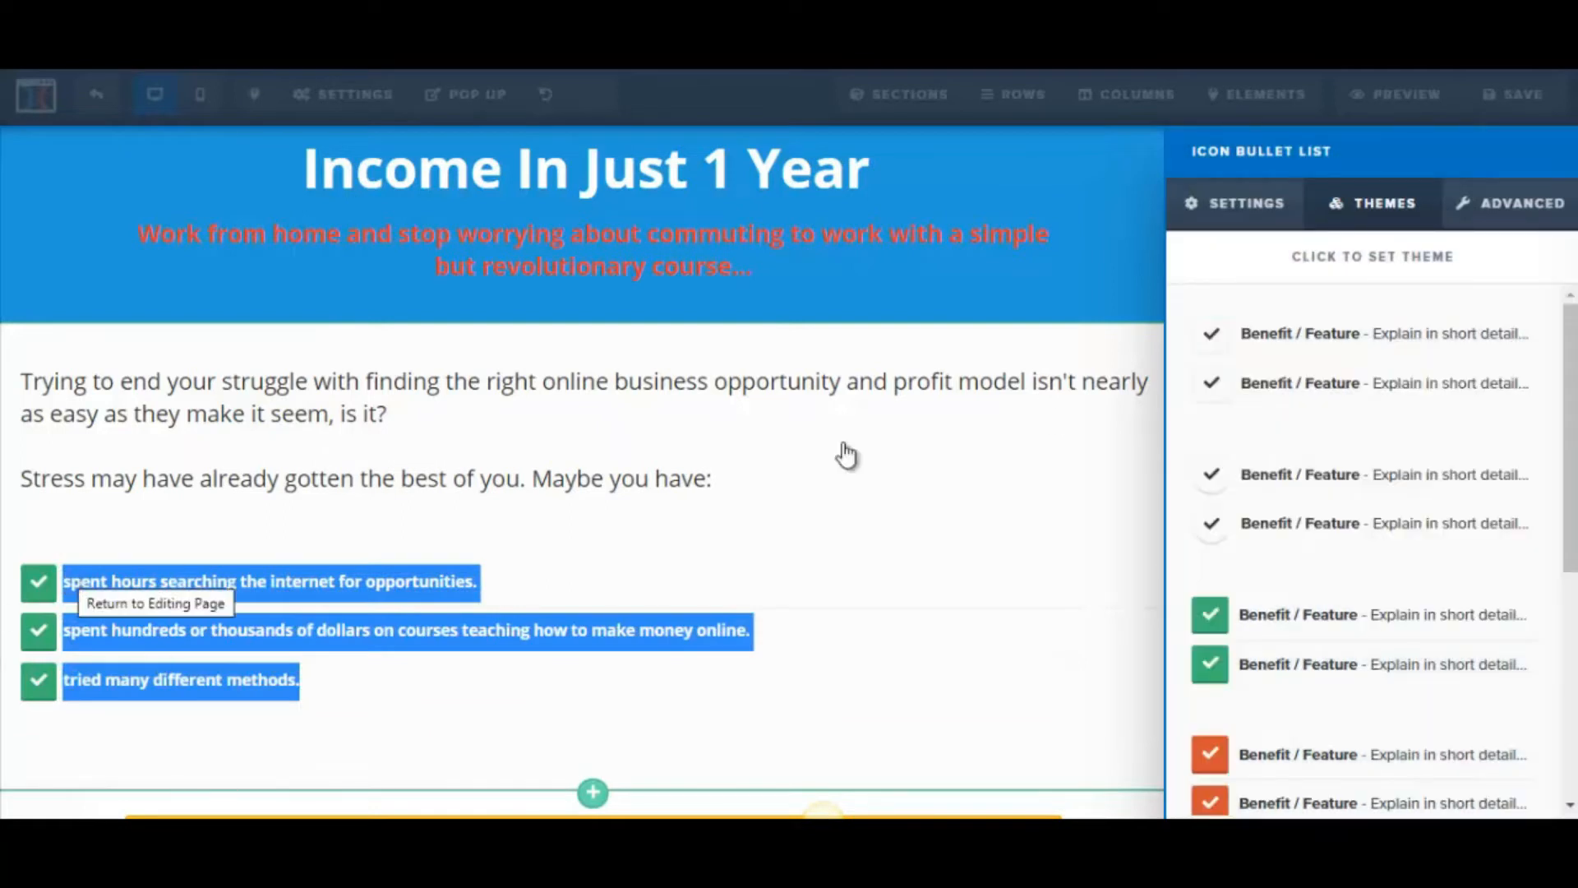
click(1508, 210)
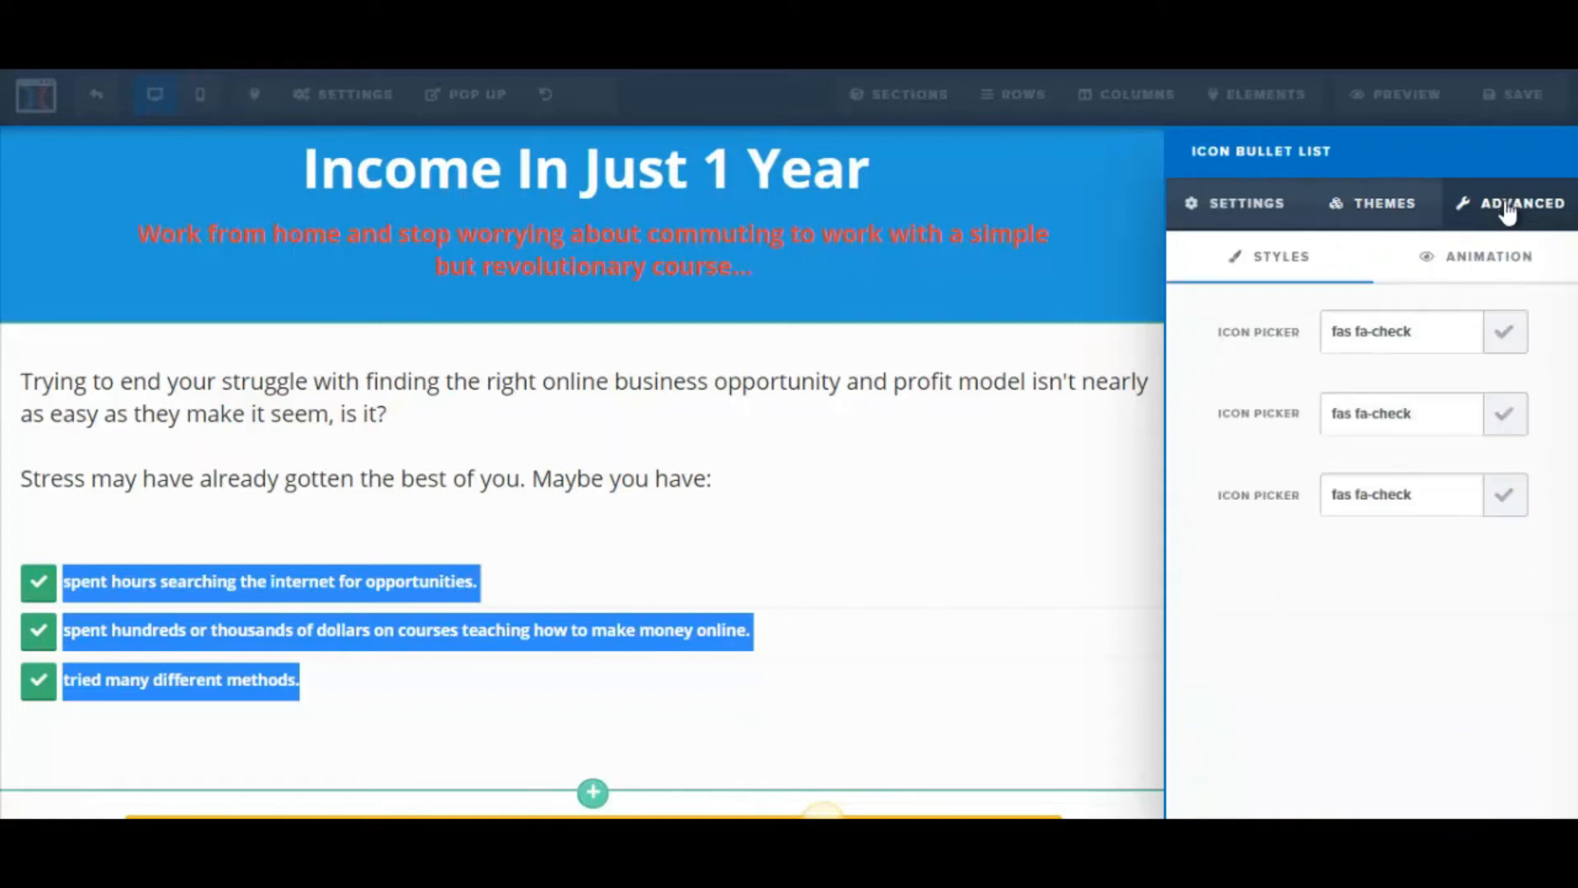
click(1507, 331)
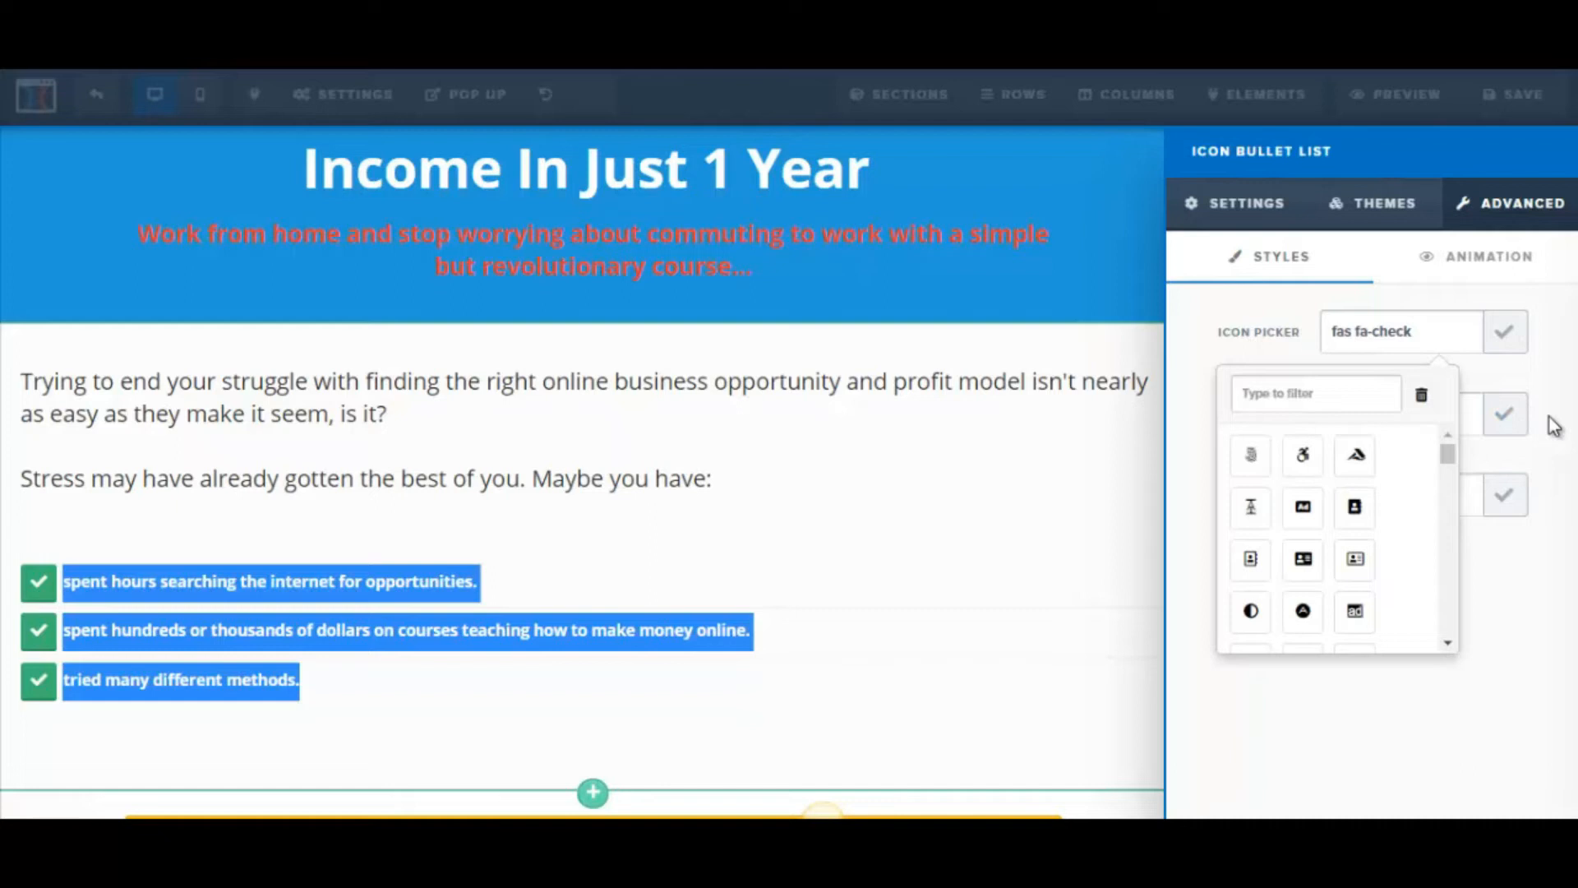
click(1561, 355)
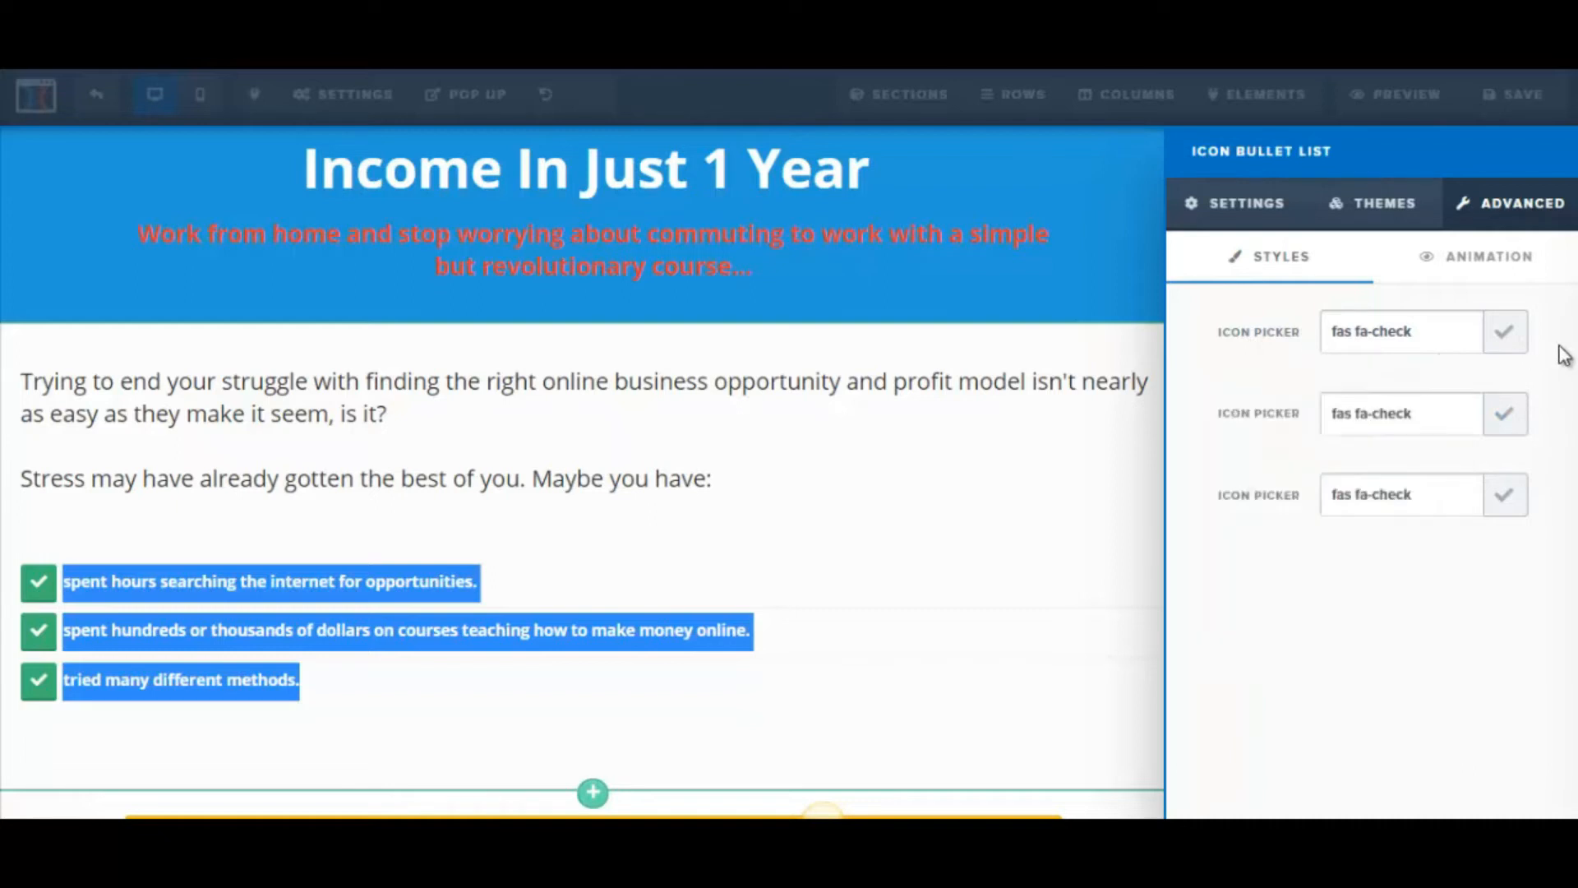
click(1230, 216)
click(510, 448)
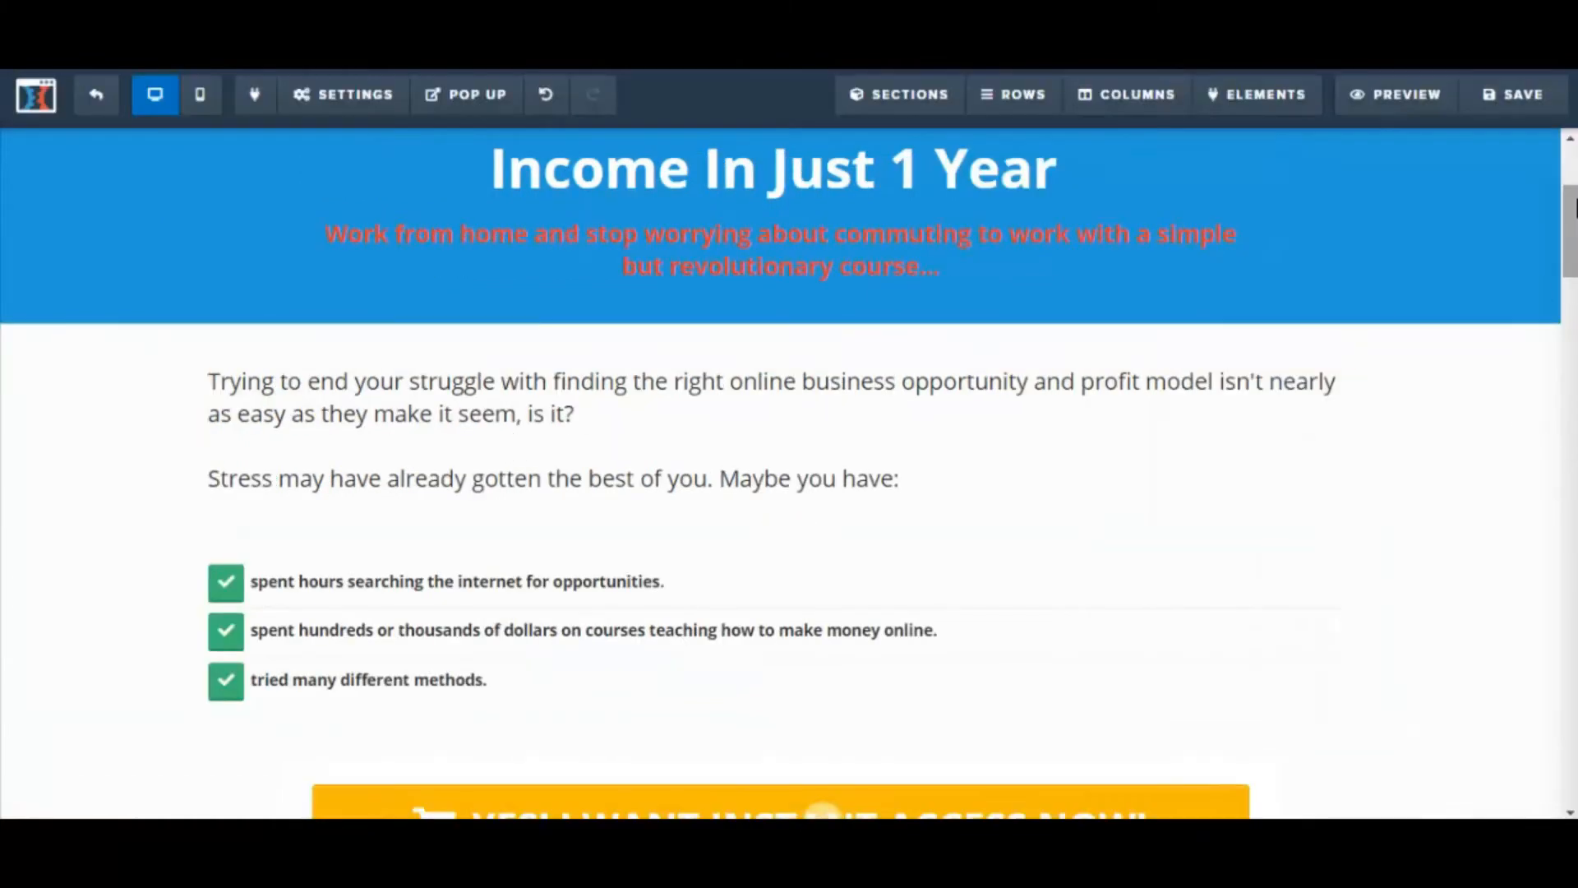
Step: Set the font size of all three bullet list items to 22
scroll(1575, 222, down, 1)
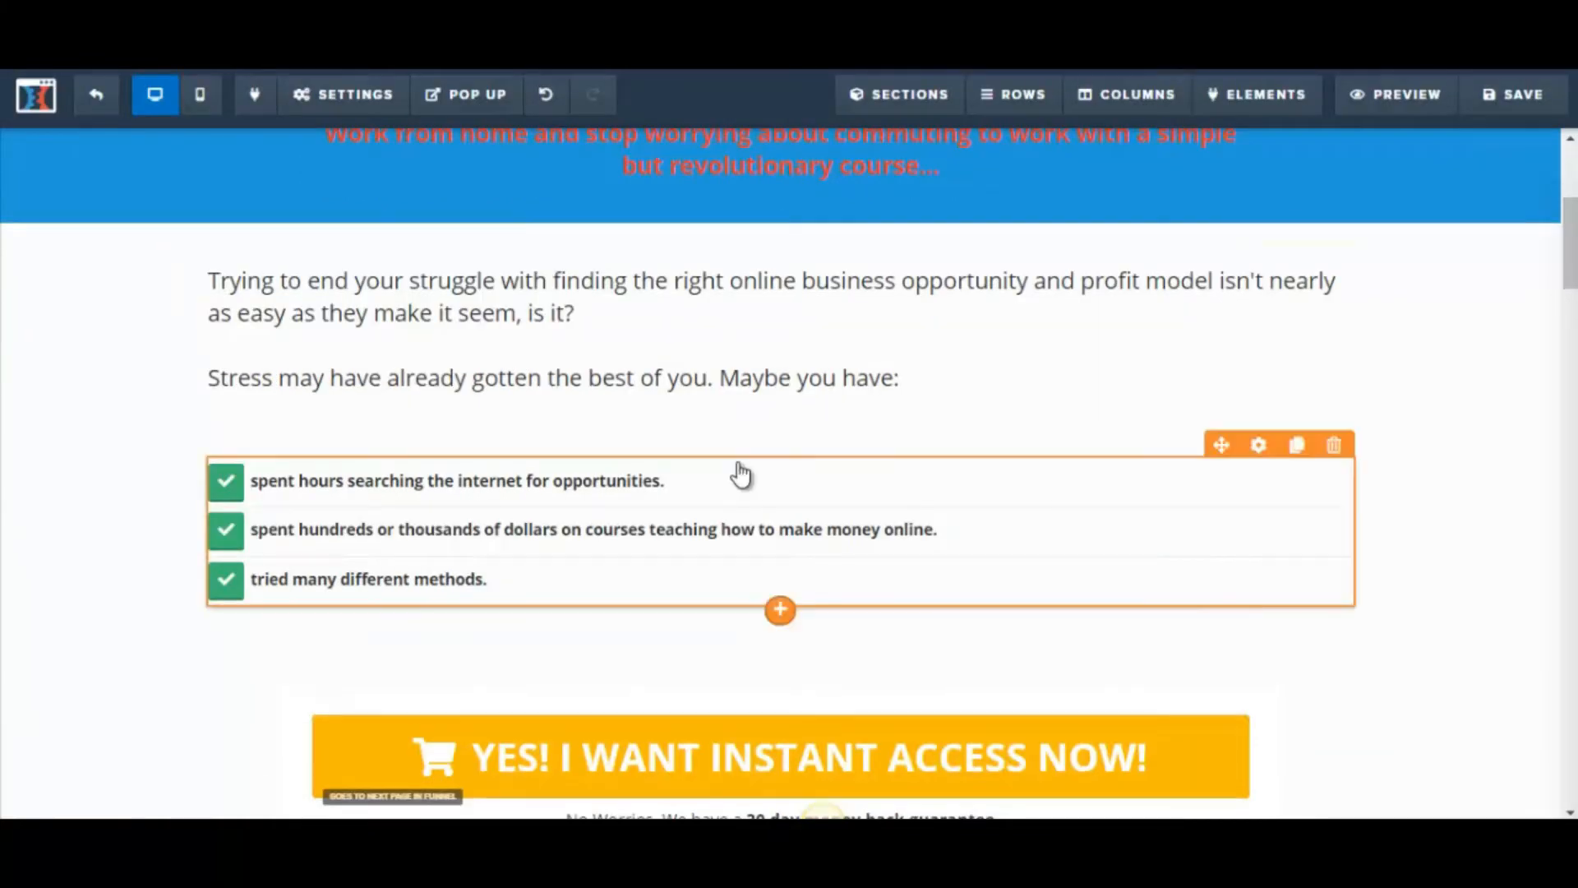
click(281, 485)
drag(252, 482, 567, 574)
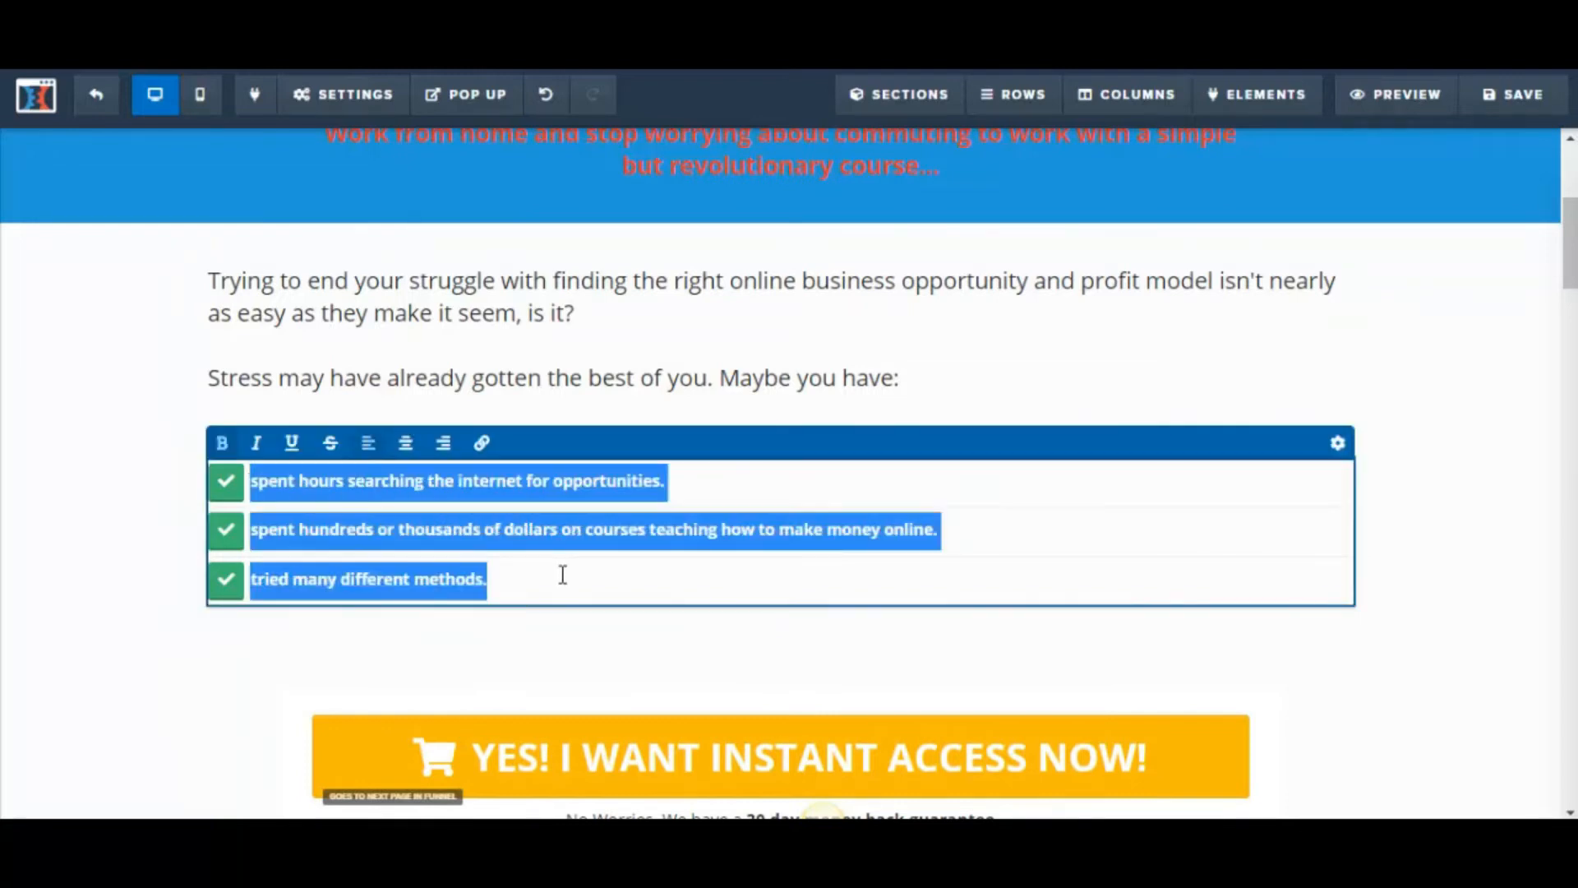
click(1338, 444)
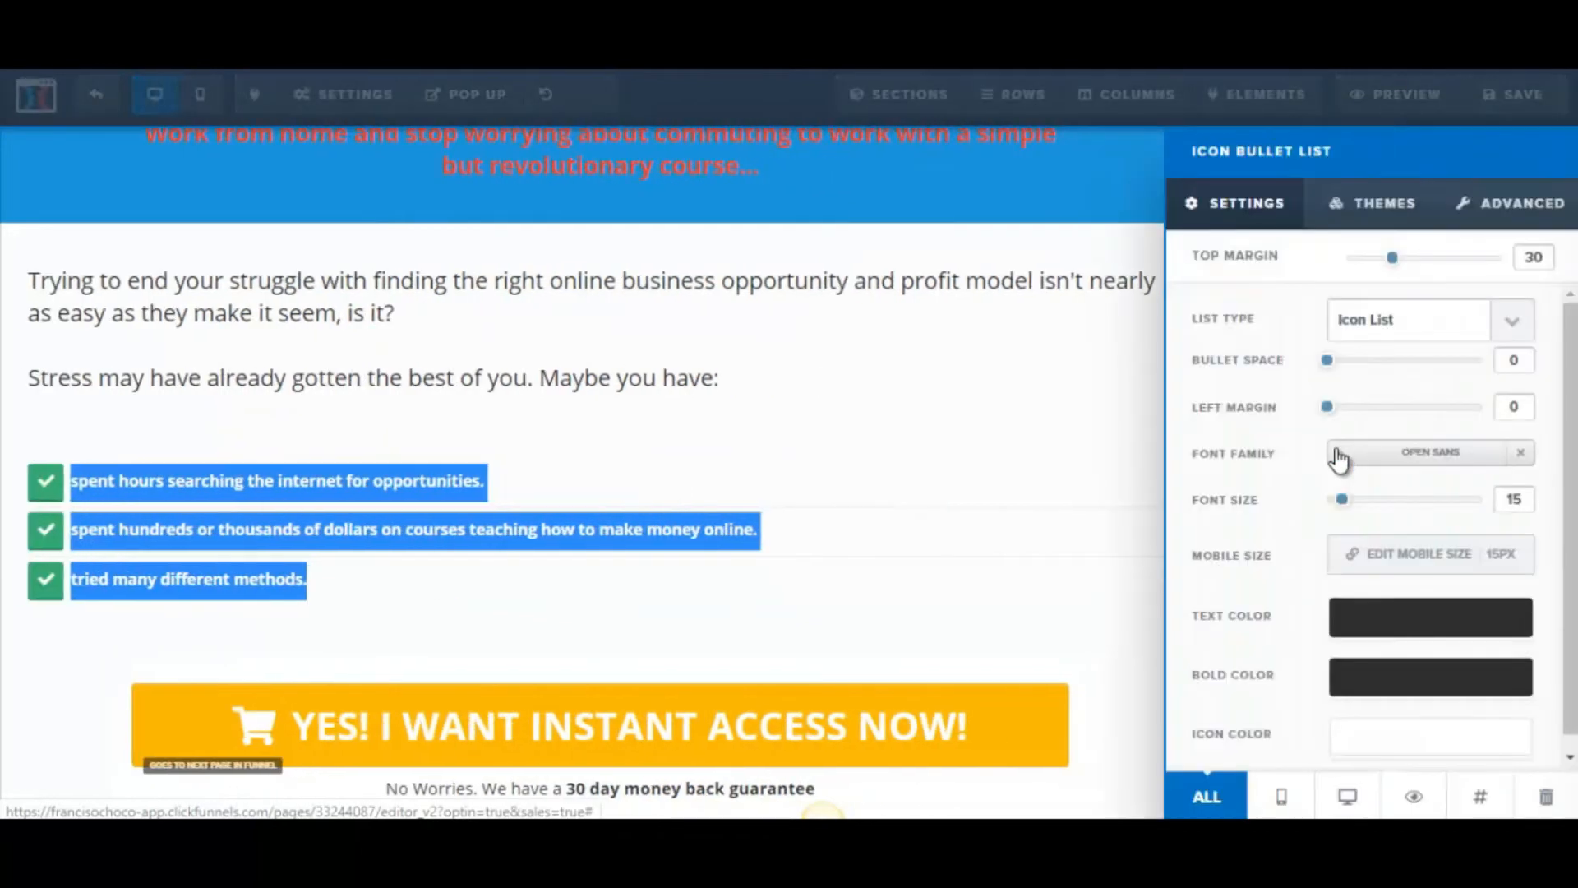
drag(1350, 506, 1358, 504)
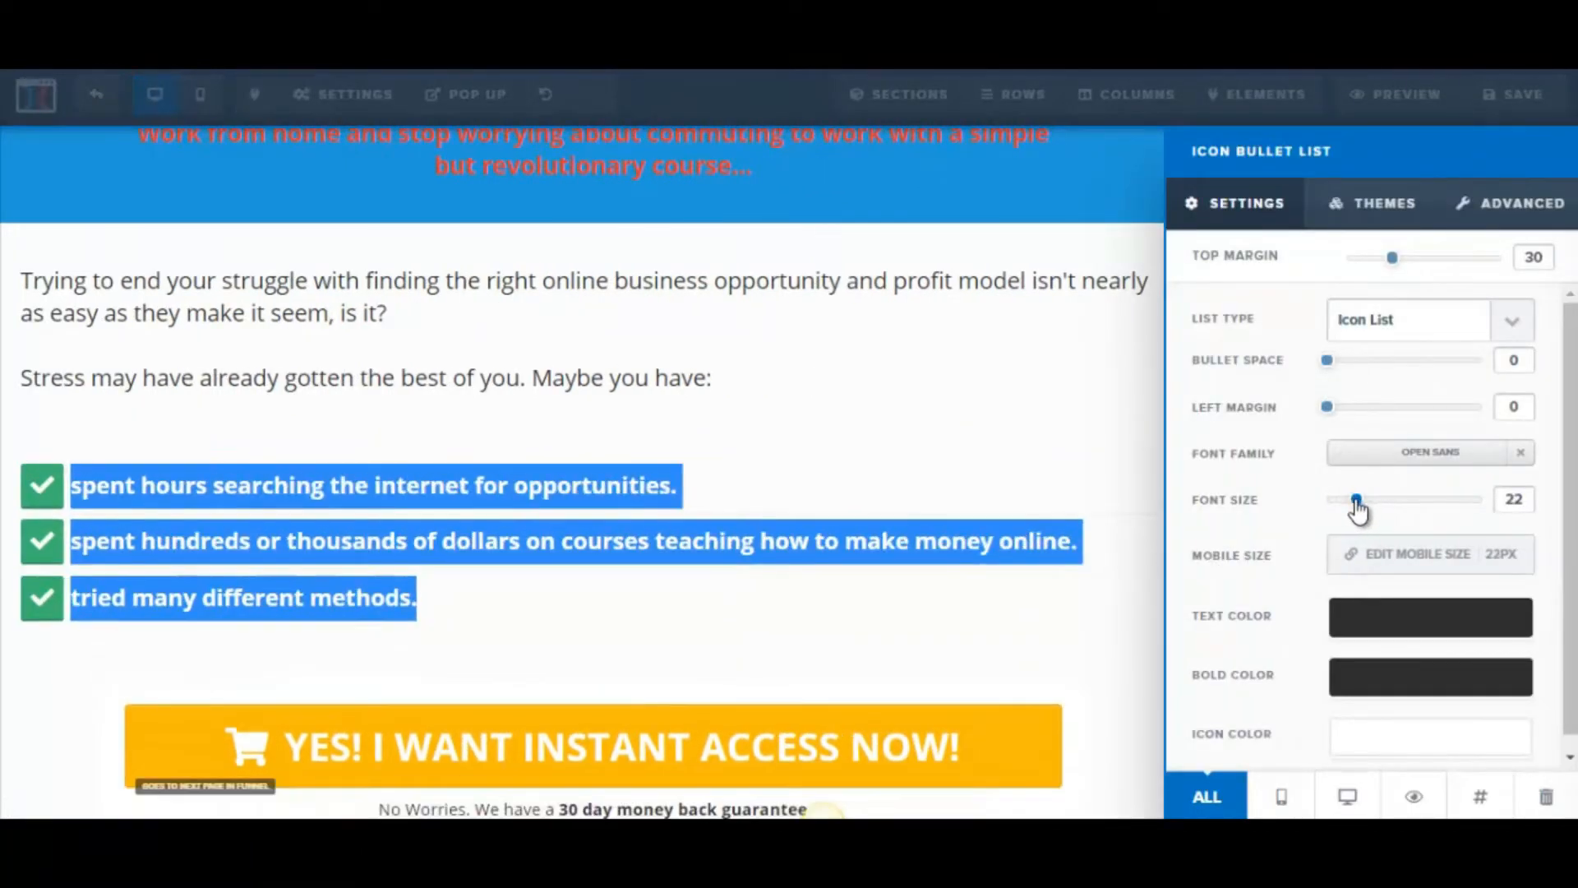
click(904, 455)
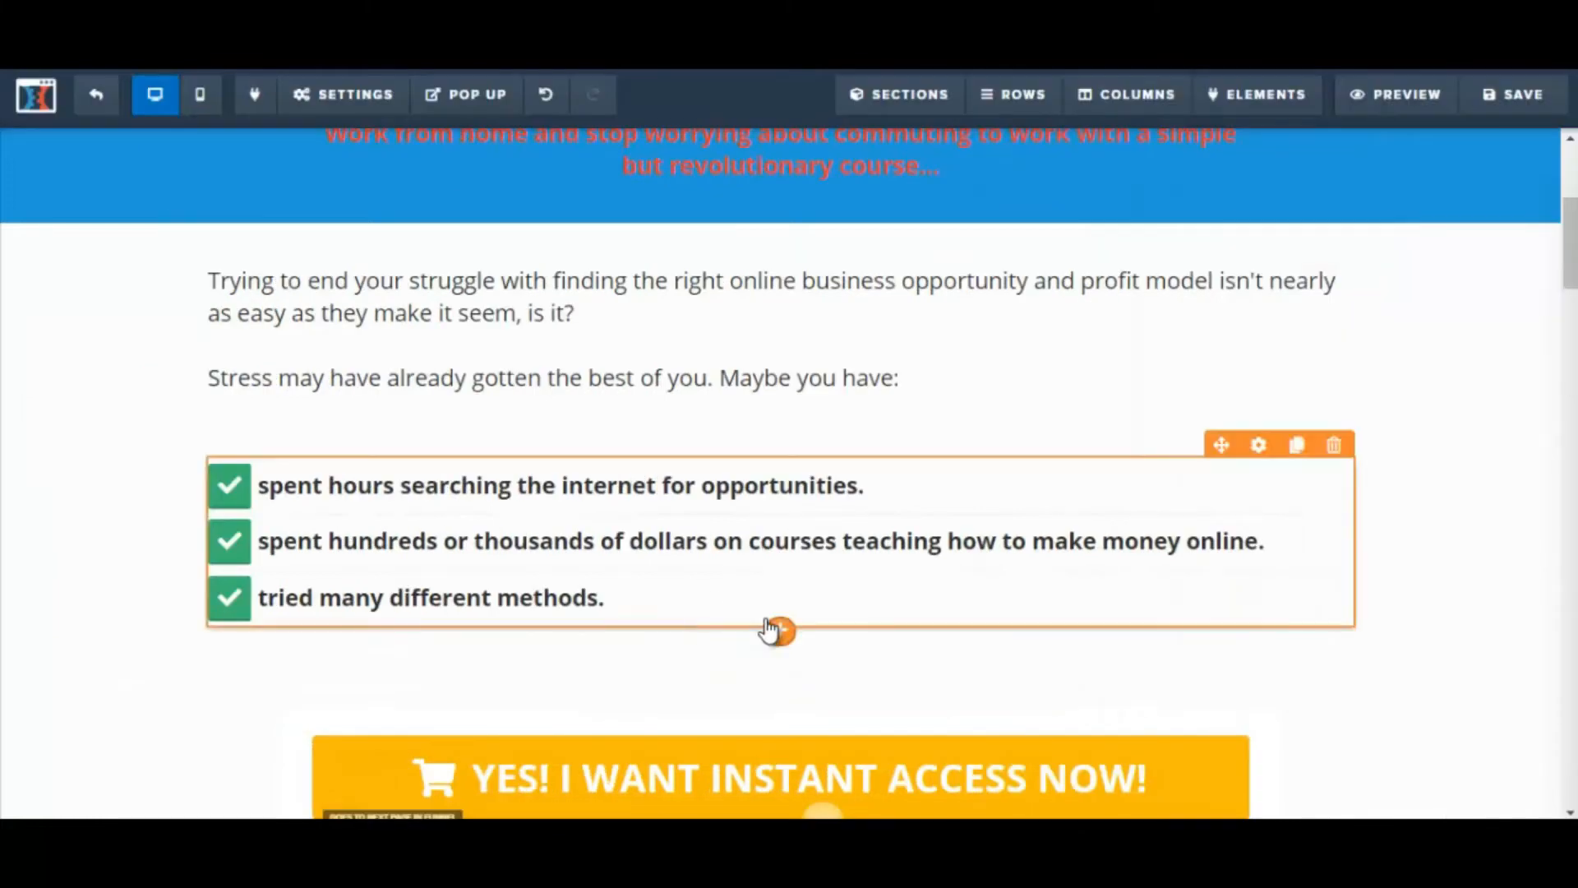
Step: Add a paragraph below the bullet list and replace its placeholder with "... and they all left you with frustrating results." copied from the Word letter
click(483, 833)
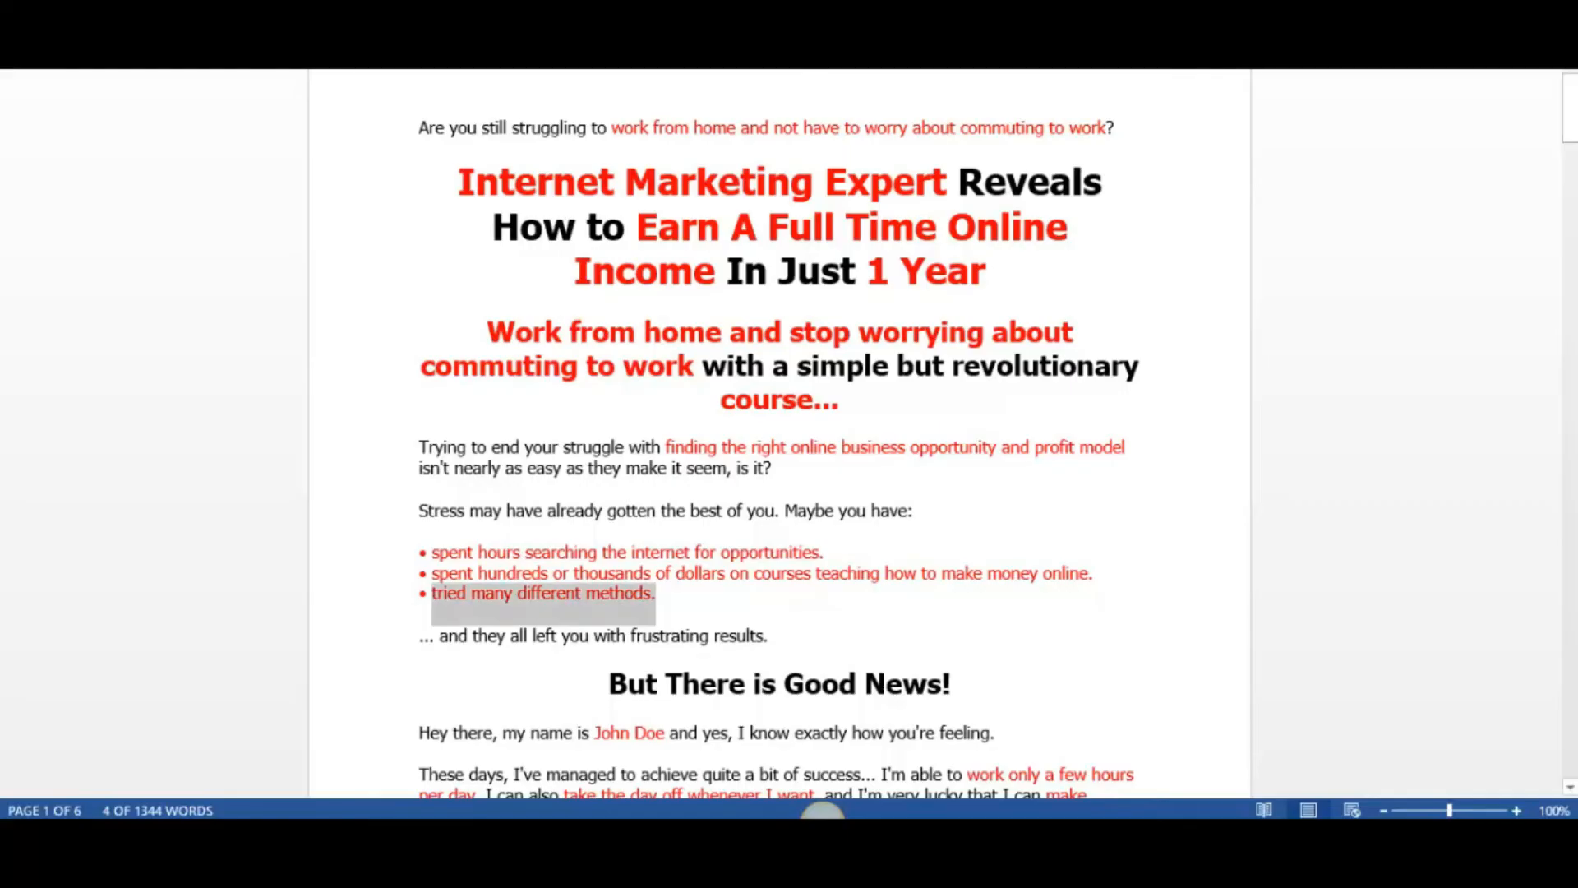
drag(415, 640, 781, 640)
key(ctrl+c)
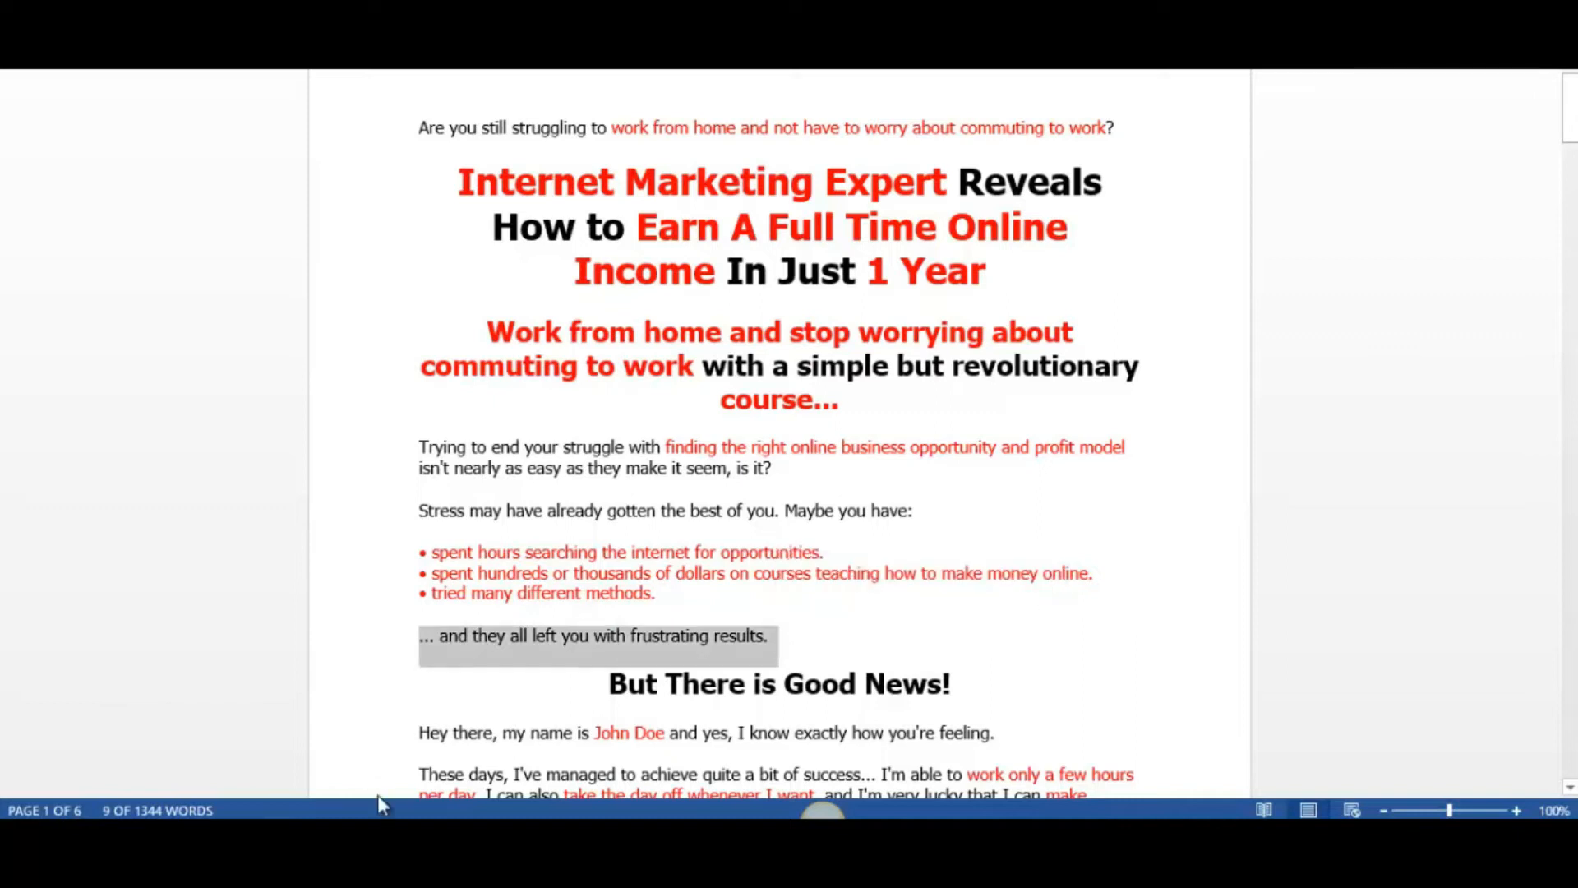
click(374, 833)
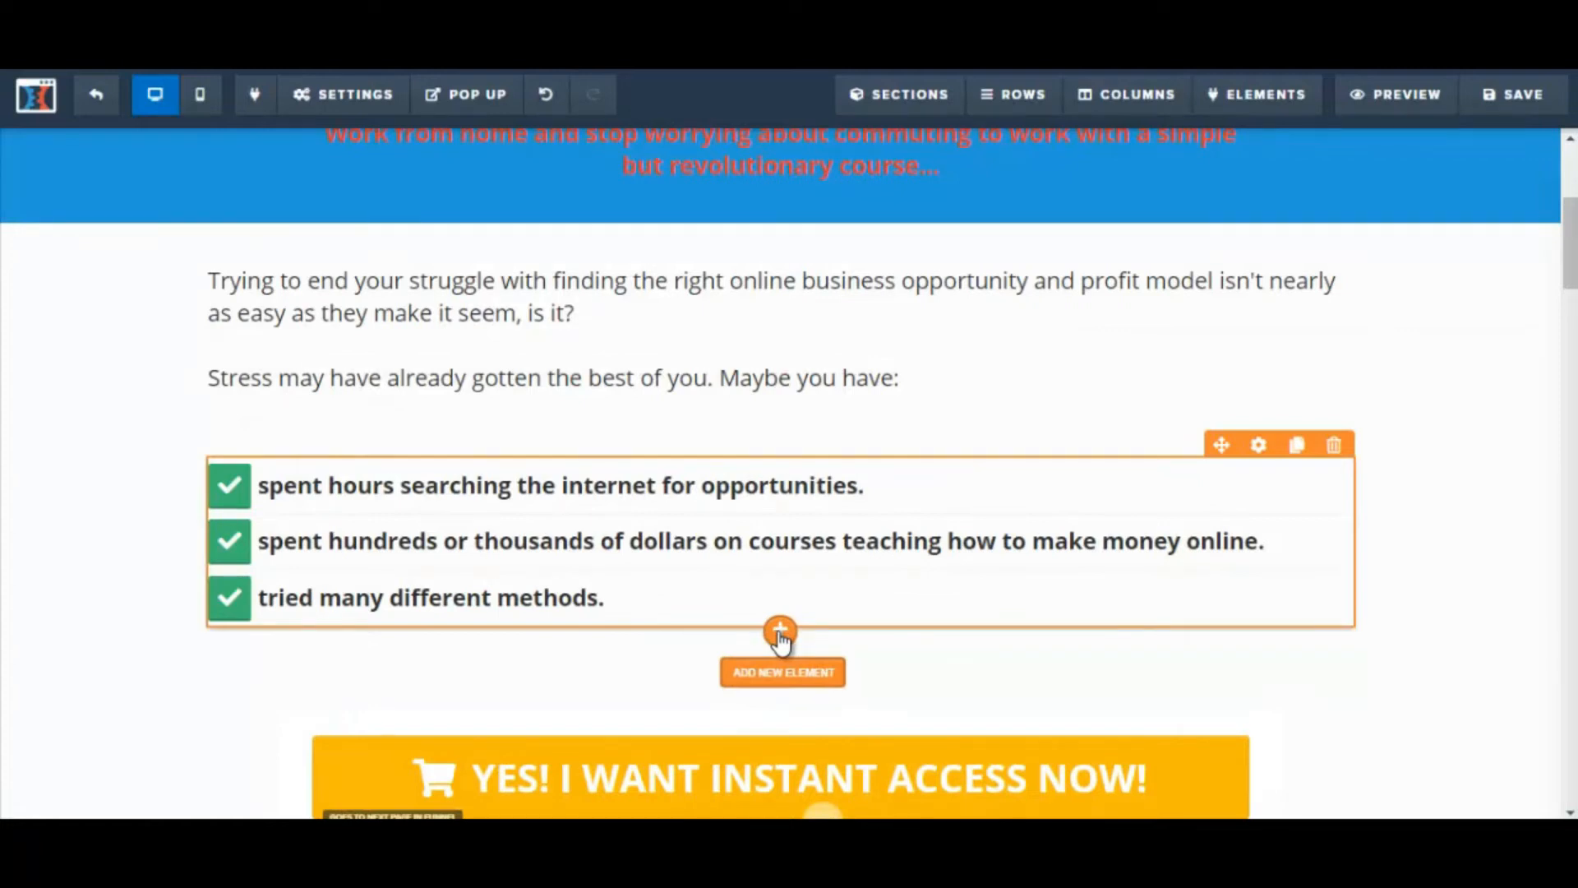
click(780, 633)
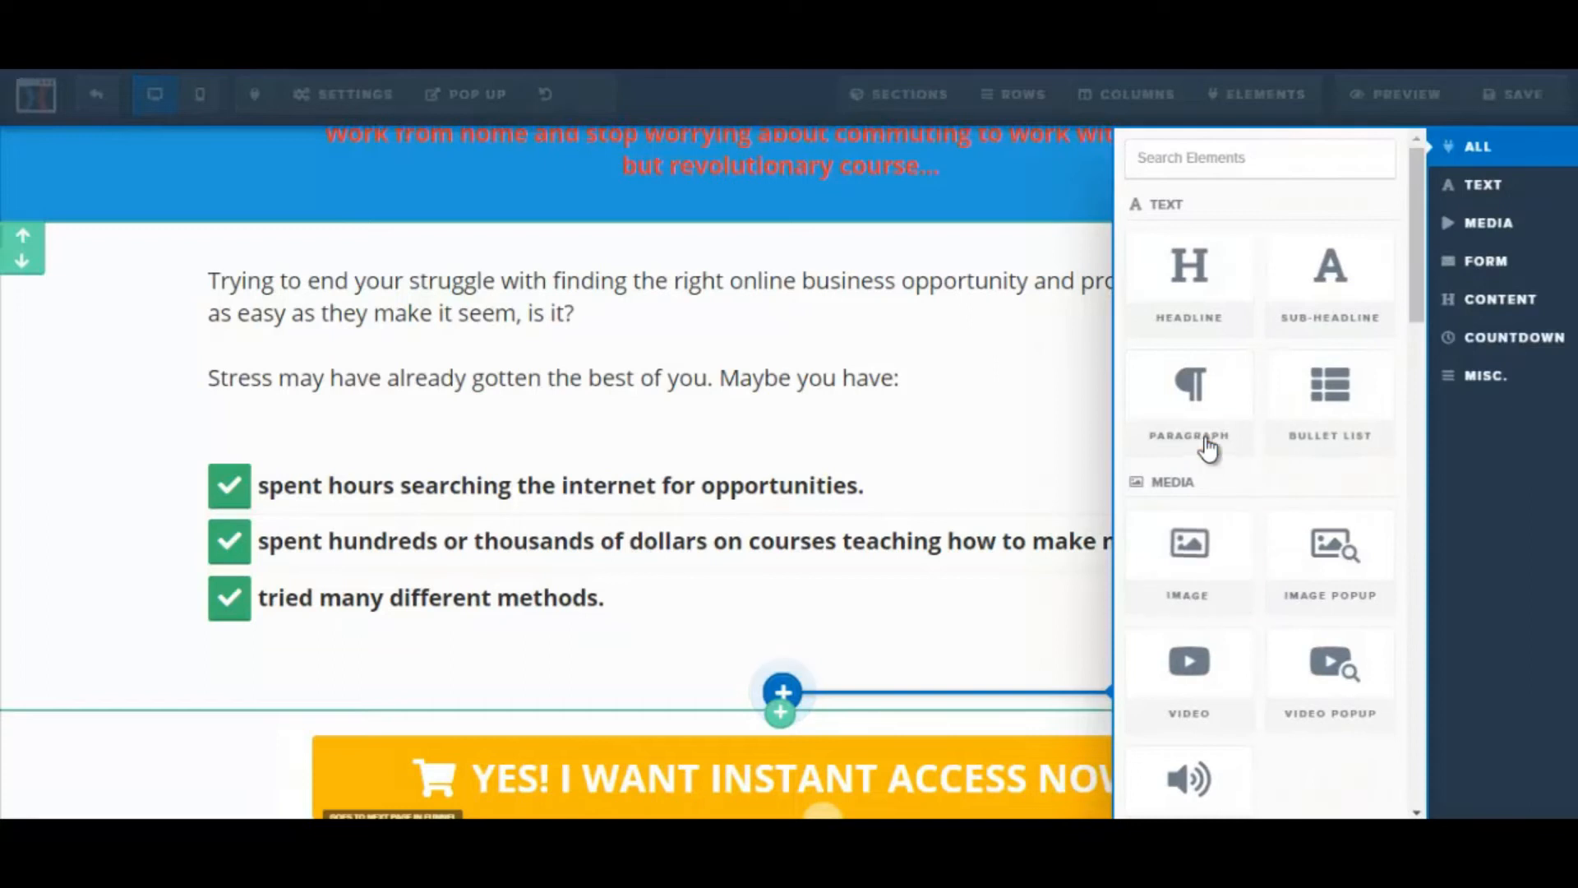
click(1207, 444)
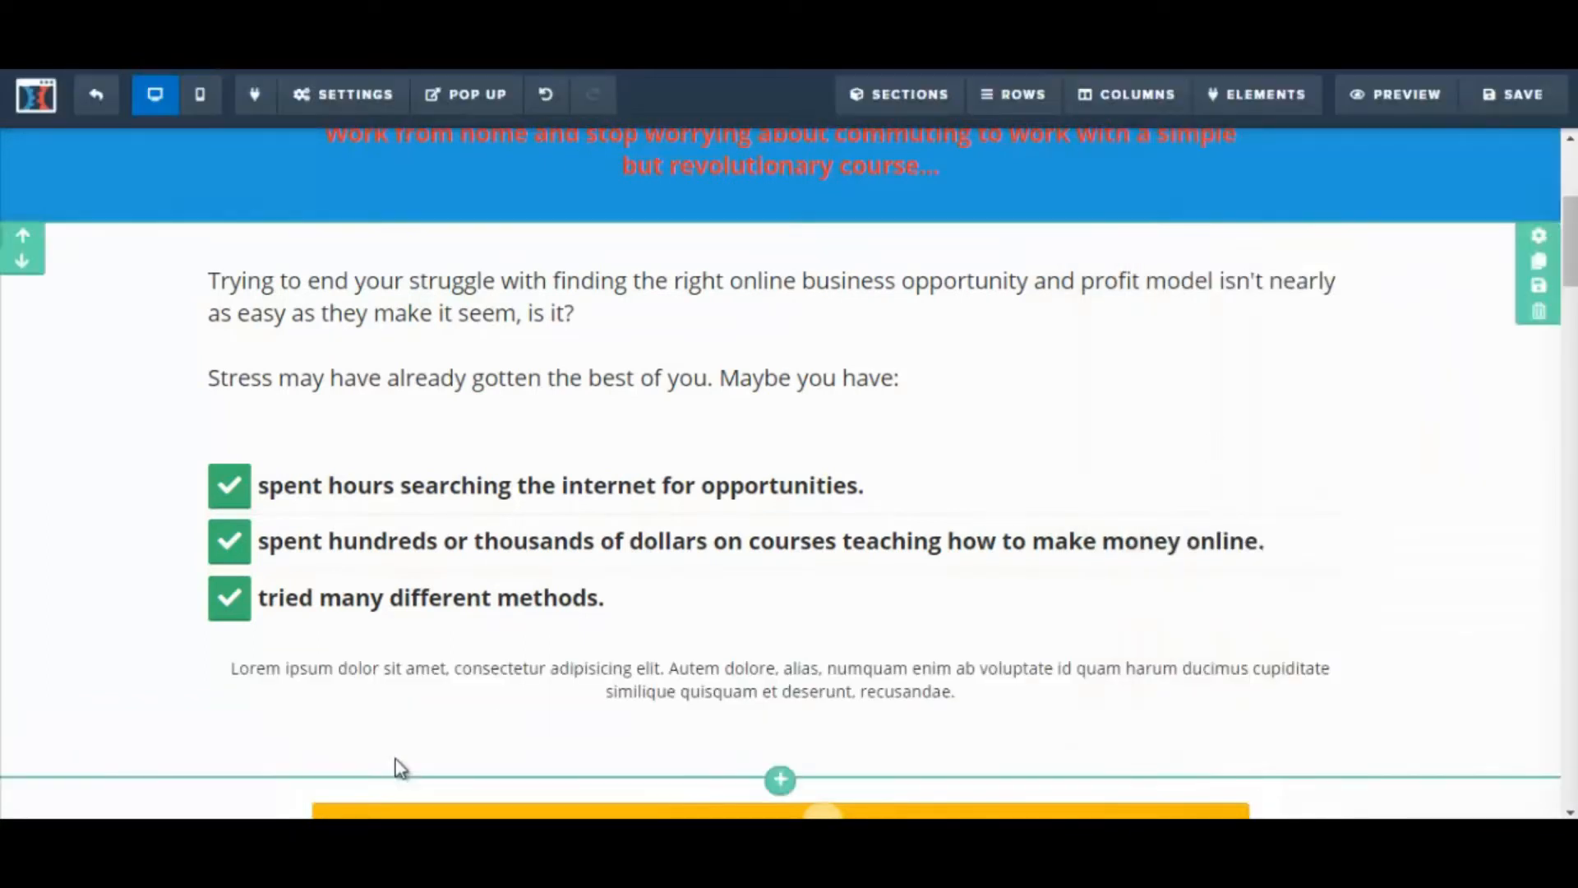
click(236, 670)
drag(232, 671, 970, 691)
key(ctrl+v)
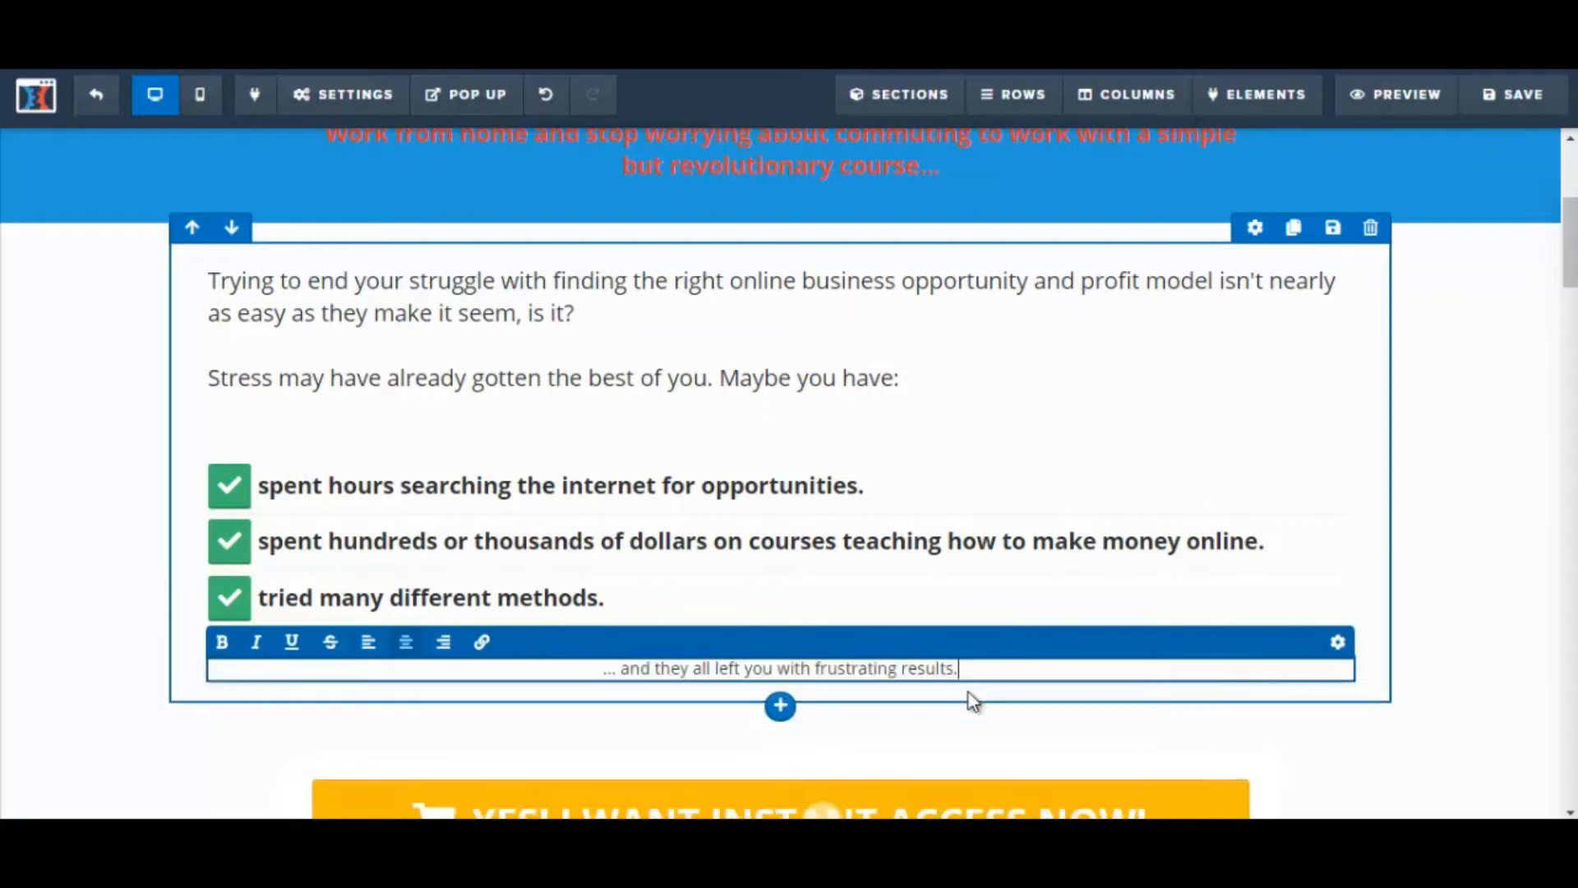
Step: Left-align the "... and they all left you with frustrating results." paragraph and set its font size to 22
drag(606, 670, 973, 689)
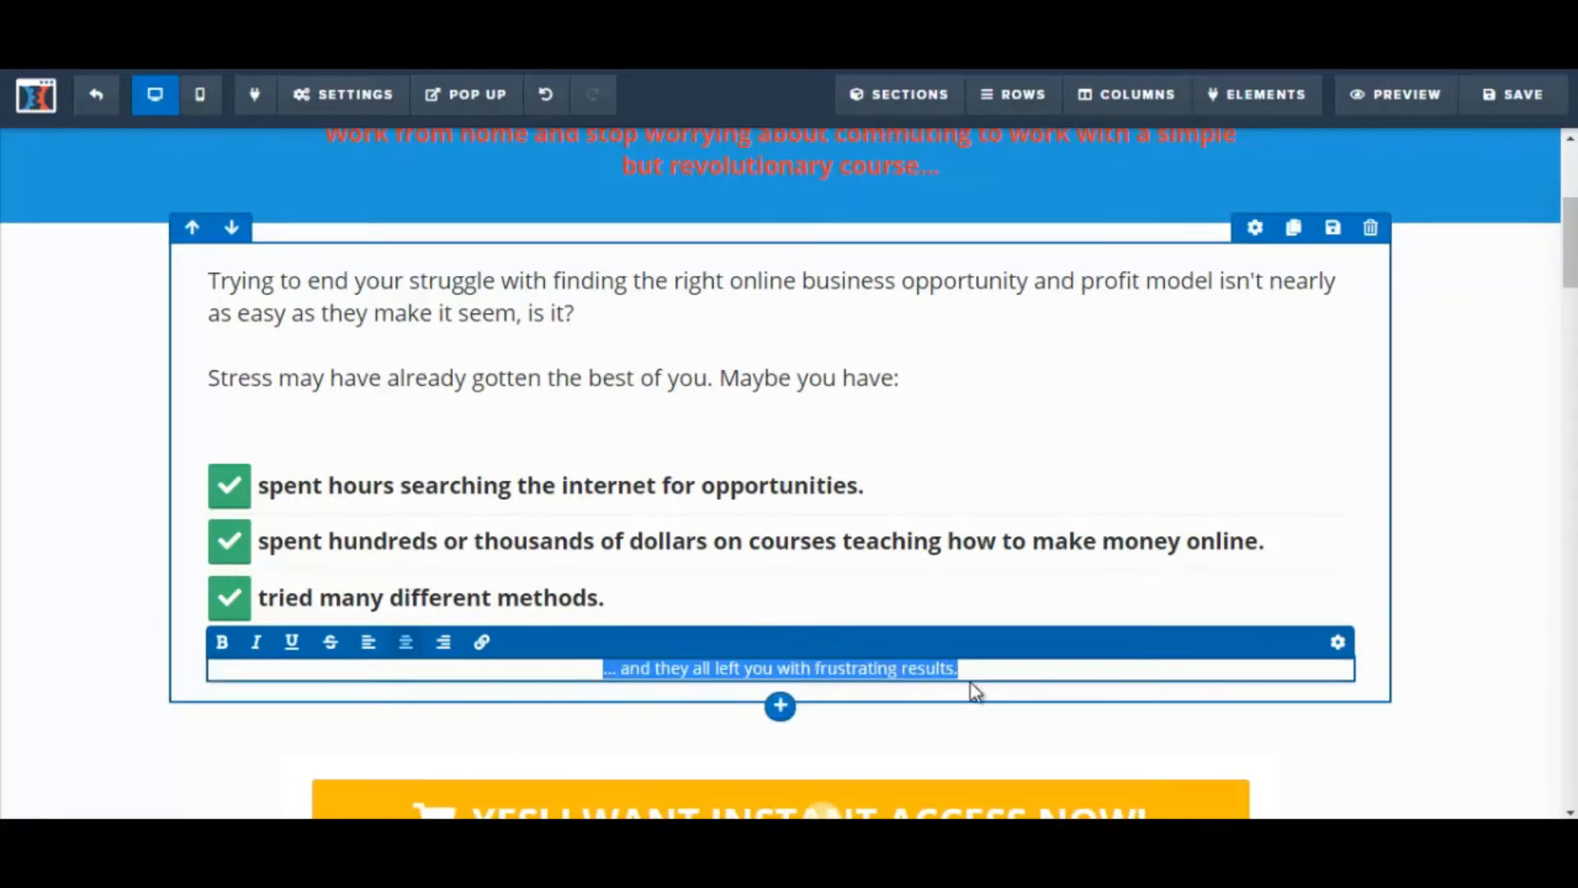
click(683, 679)
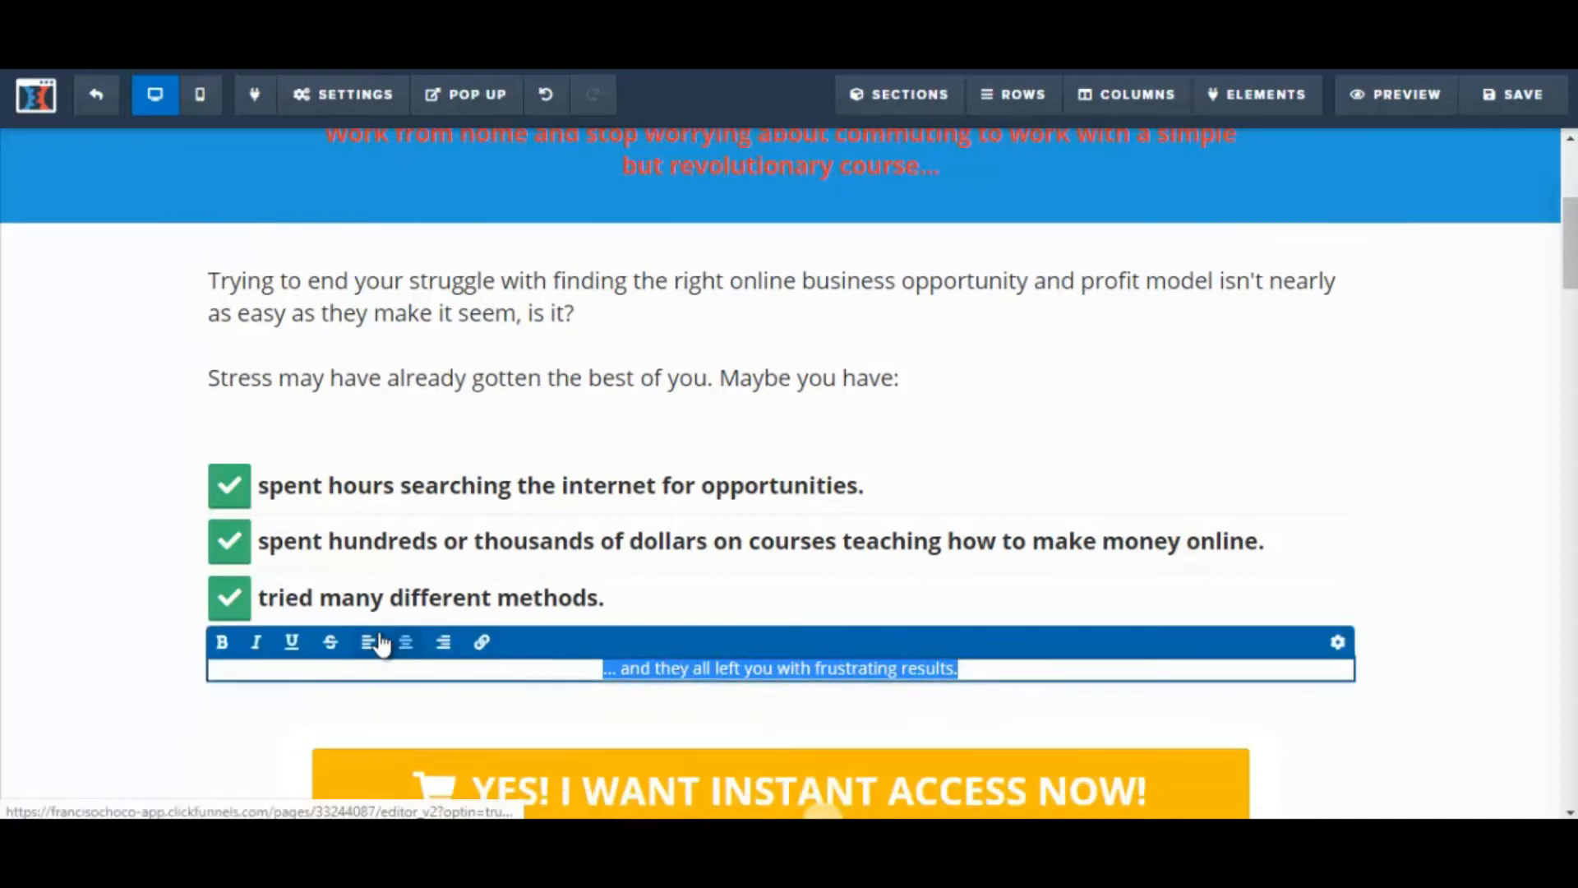
click(369, 642)
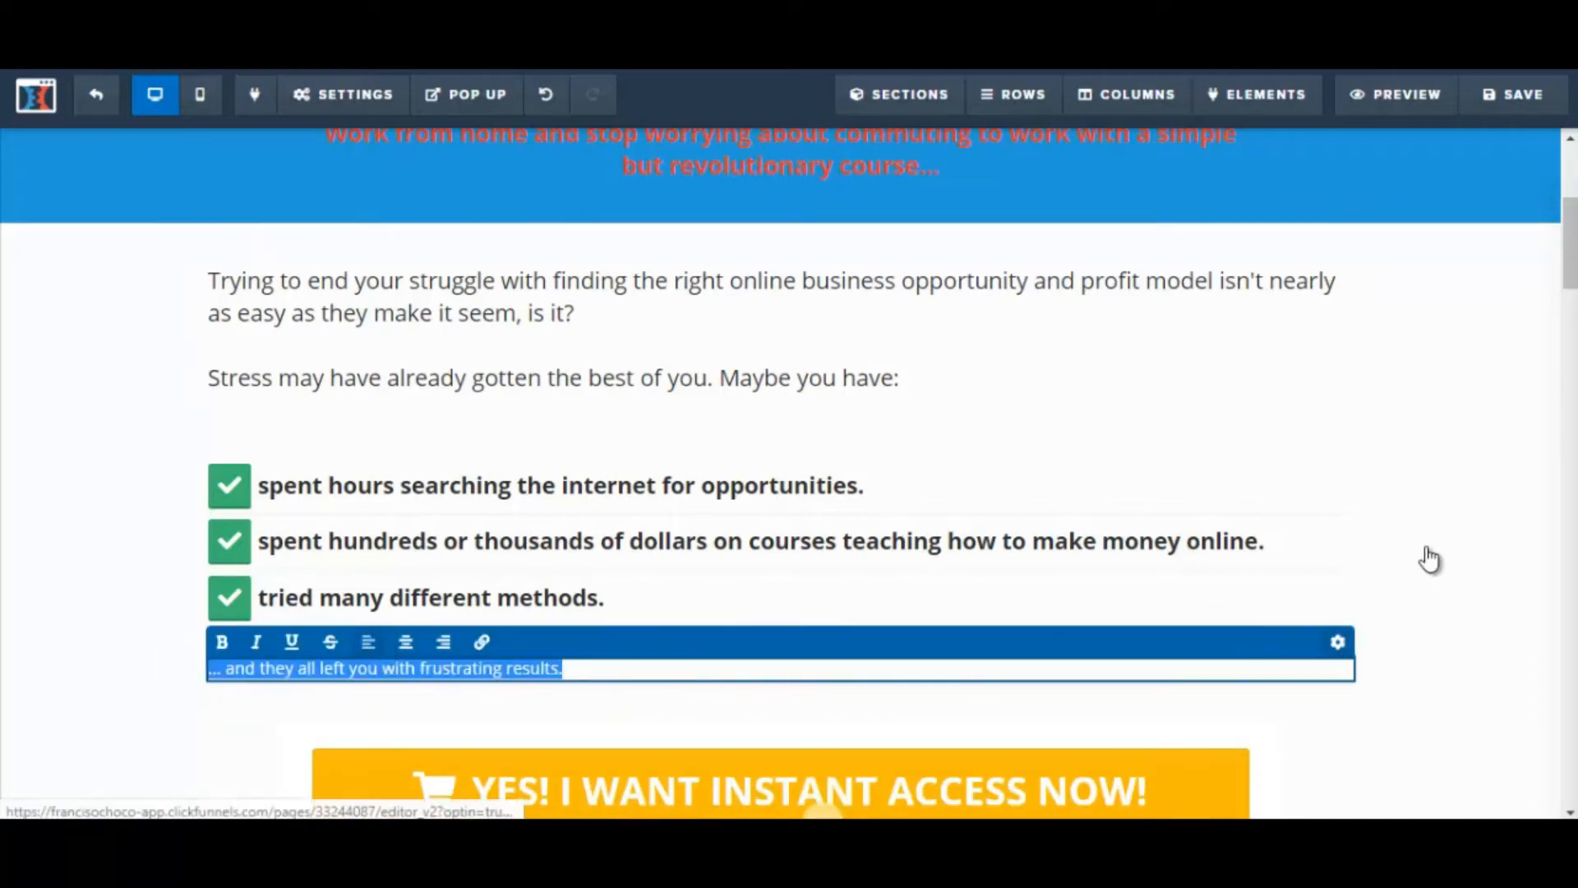
click(1338, 644)
mouse_move(1571, 393)
mouse_down()
mouse_move(1571, 486)
mouse_move(1571, 391)
mouse_up()
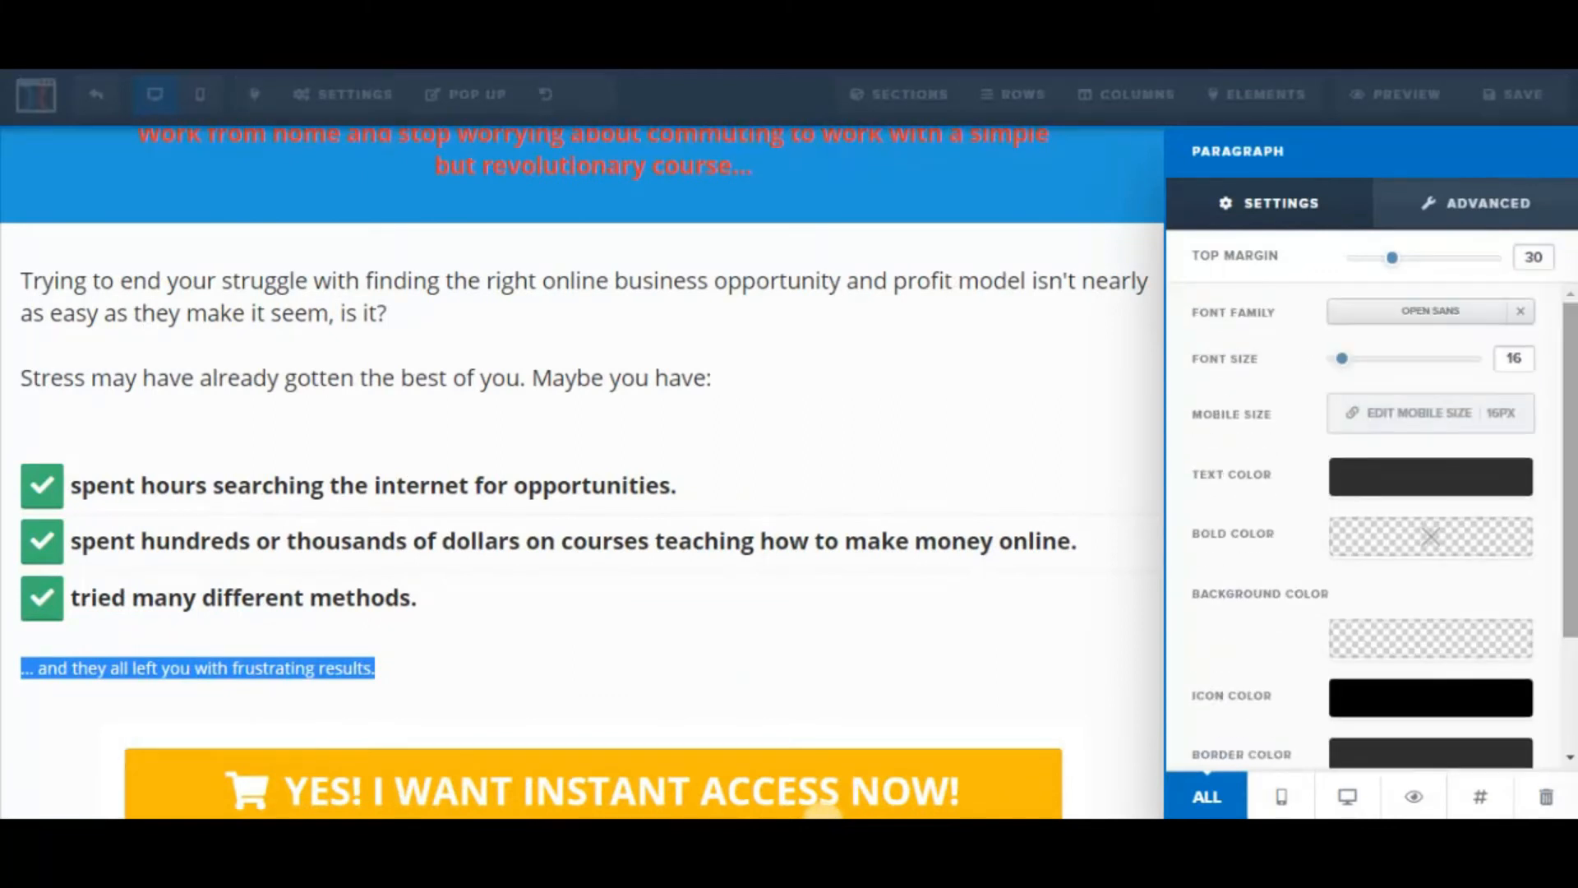
drag(1346, 374, 1363, 372)
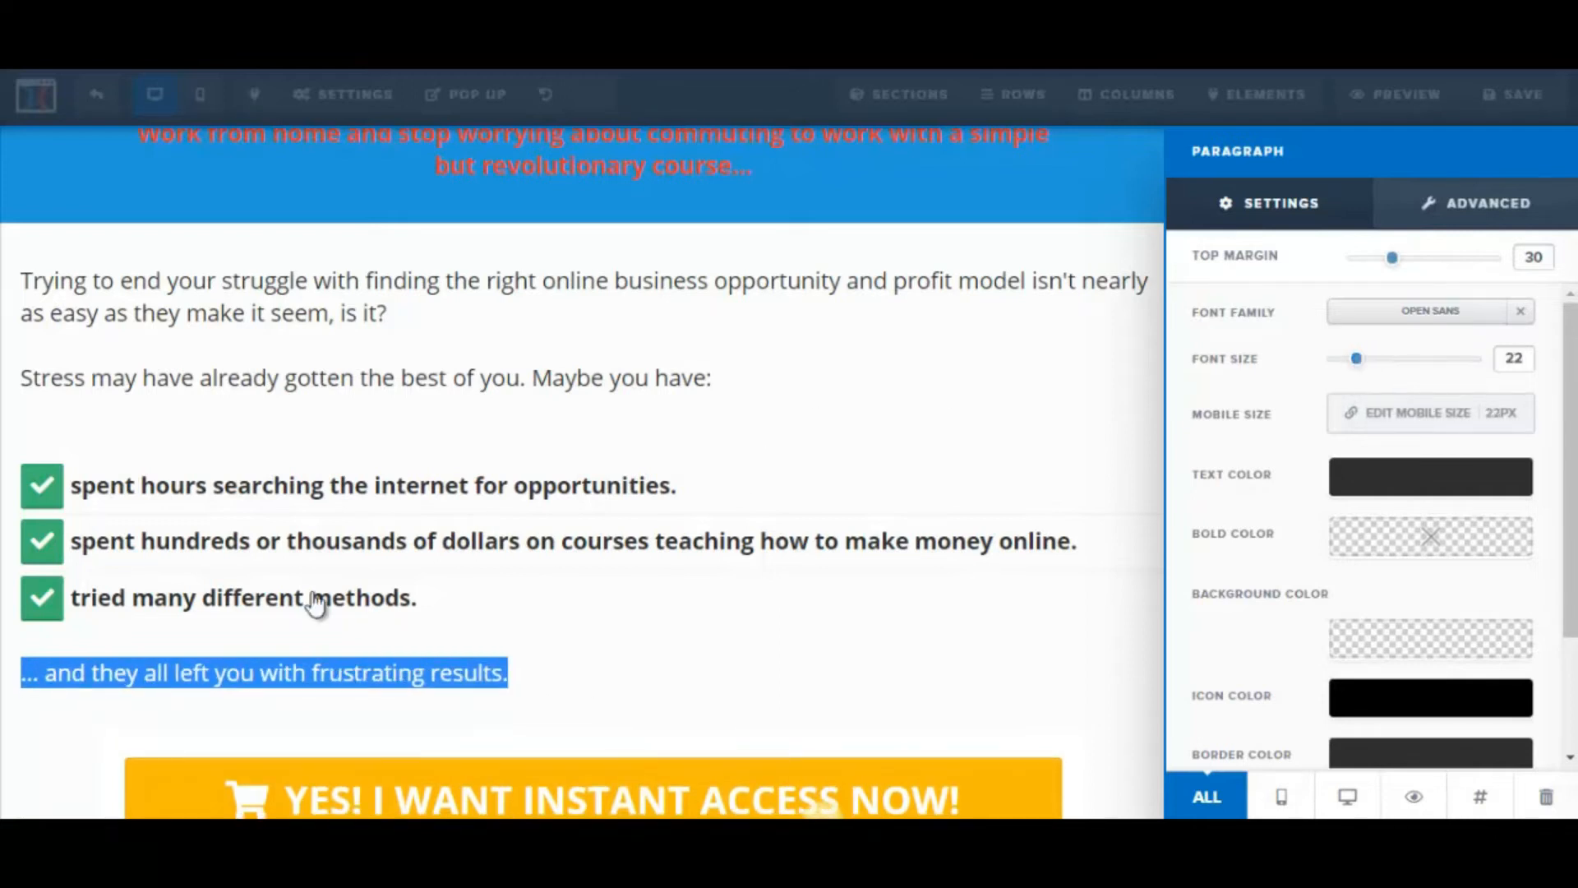
click(748, 518)
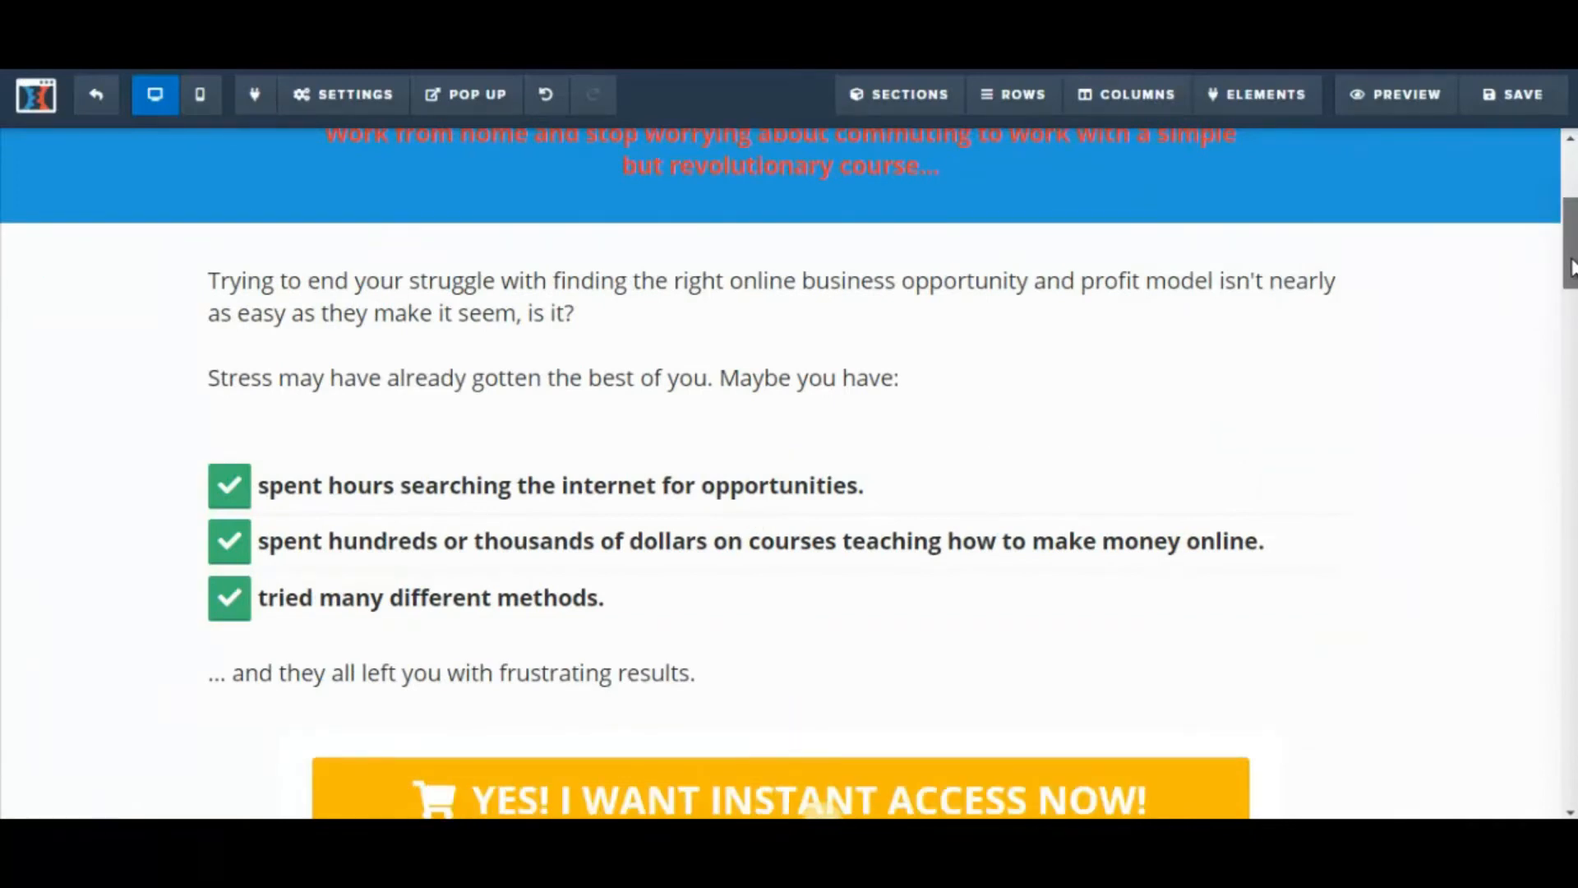
scroll(1570, 267, up, 1)
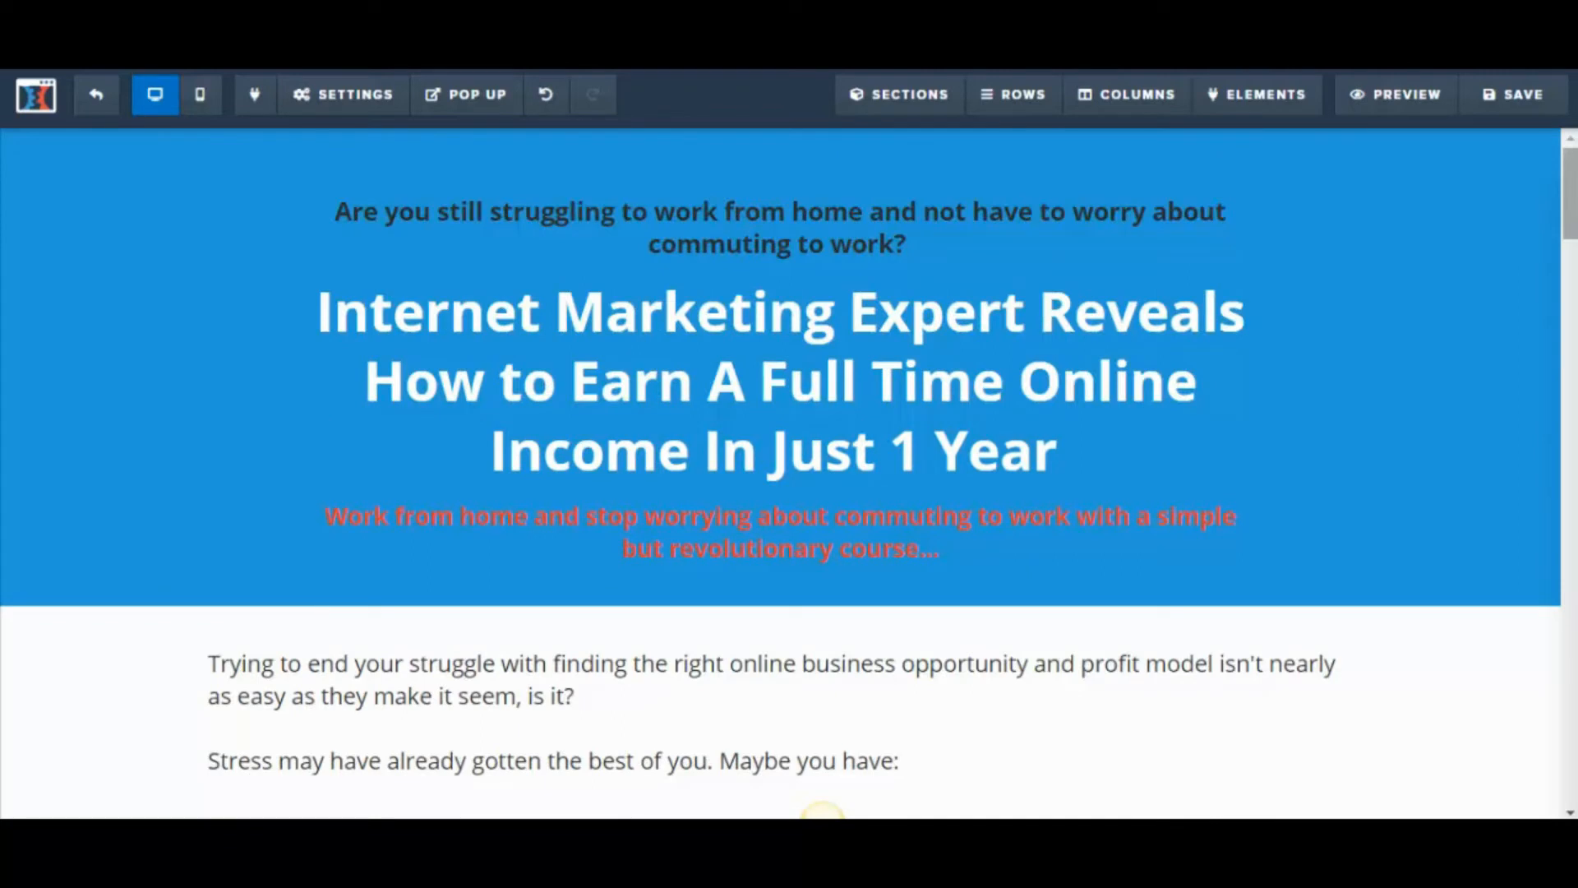
scroll(828, 382, down, 4)
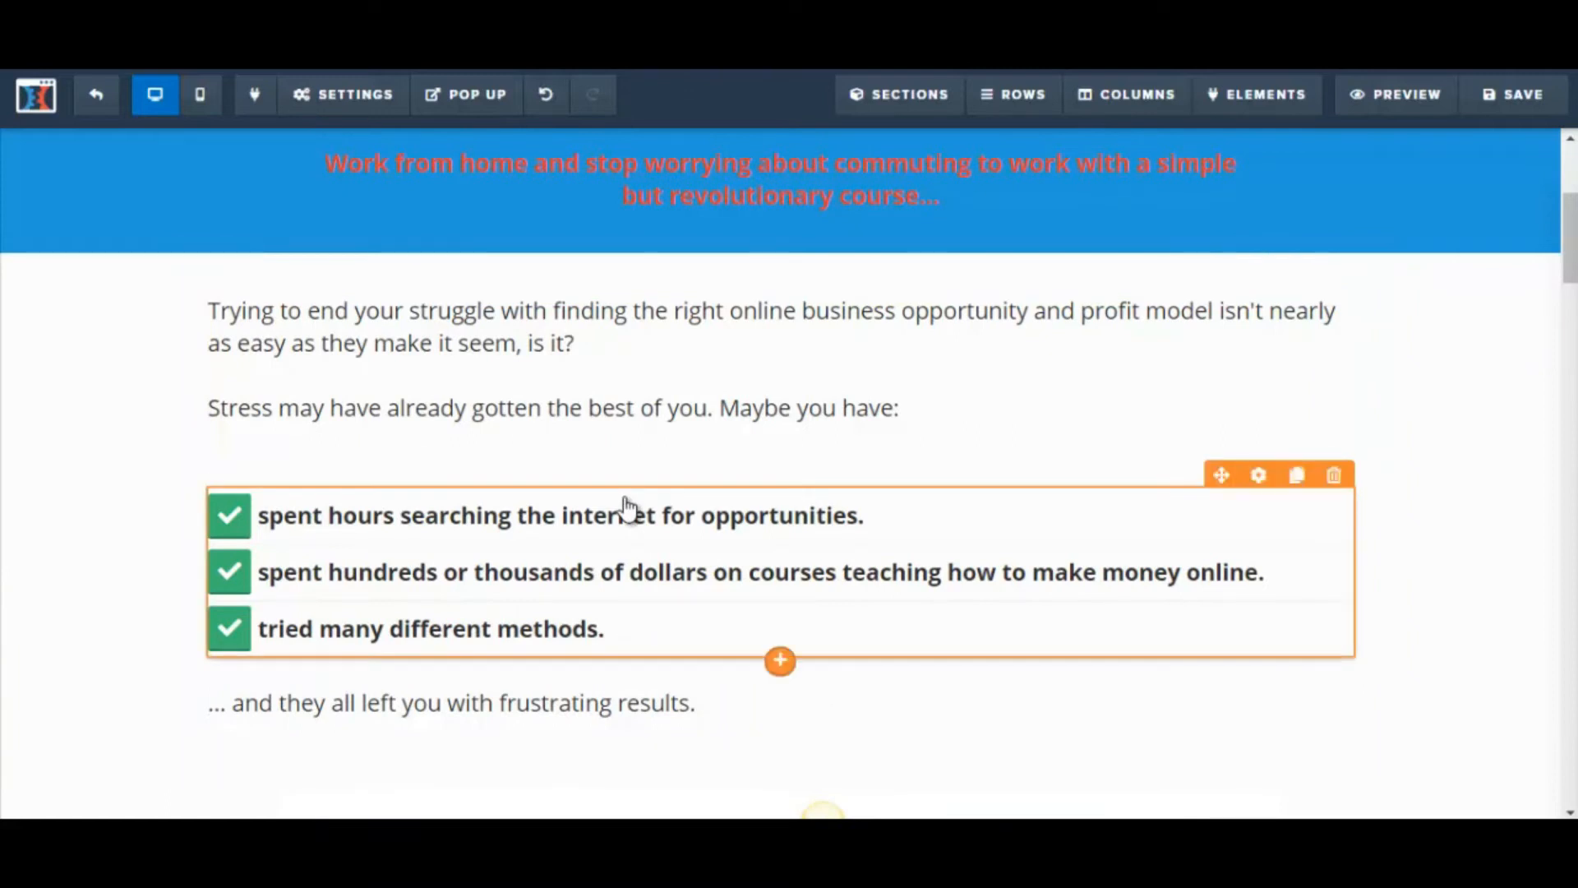
Step: Move the "YES! I WANT INSTANT ACCESS NOW!" button down below the paragraph text of the first Content Headline
scroll(1571, 245, down, 2)
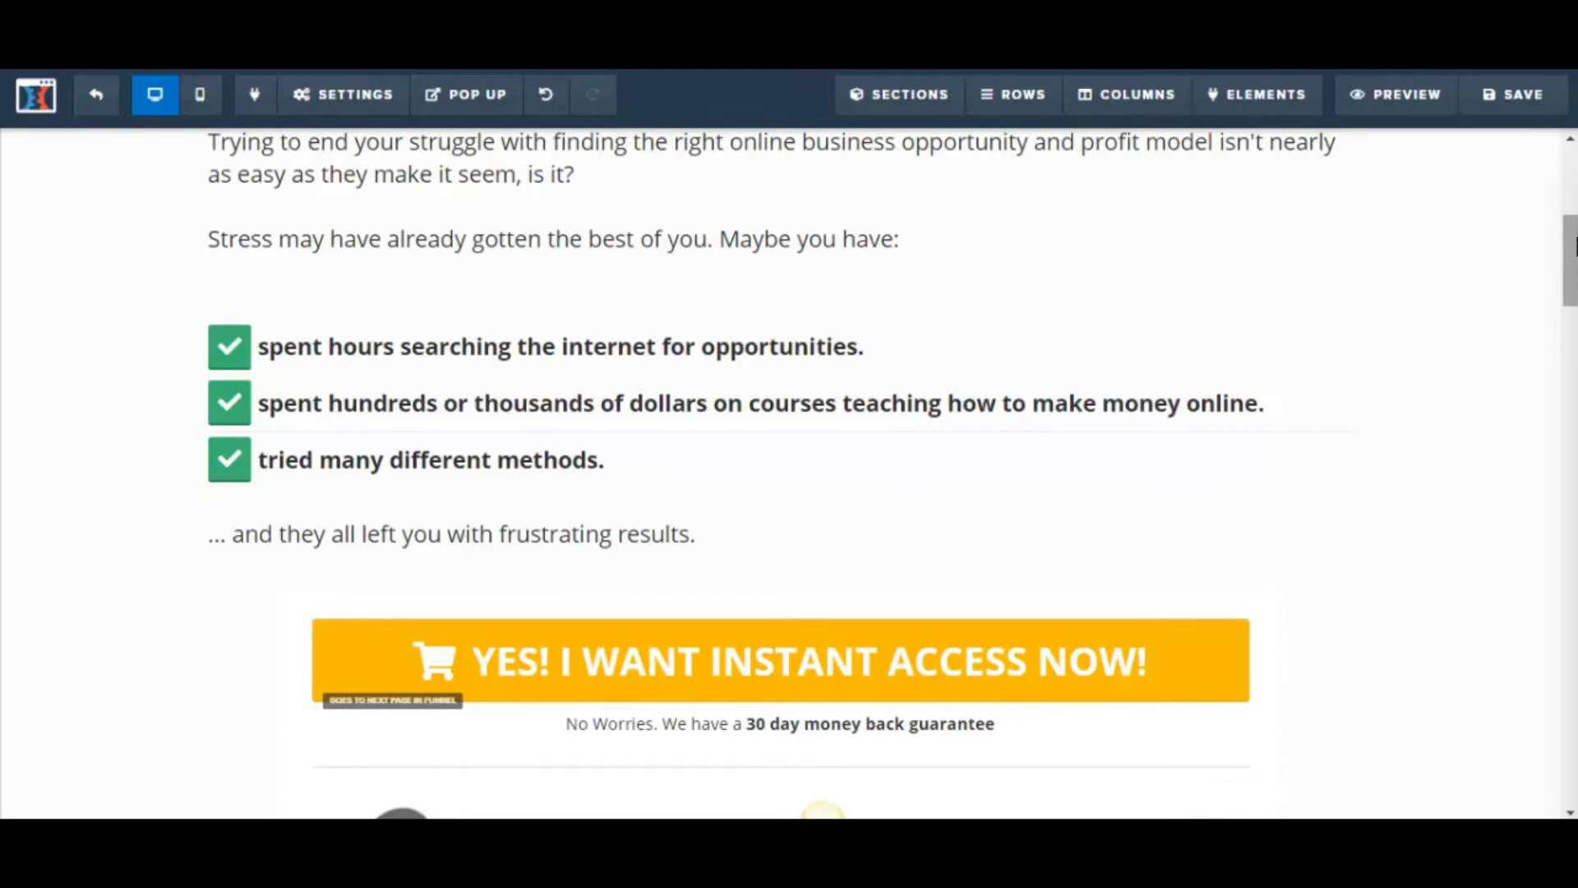
scroll(1572, 247, down, 3)
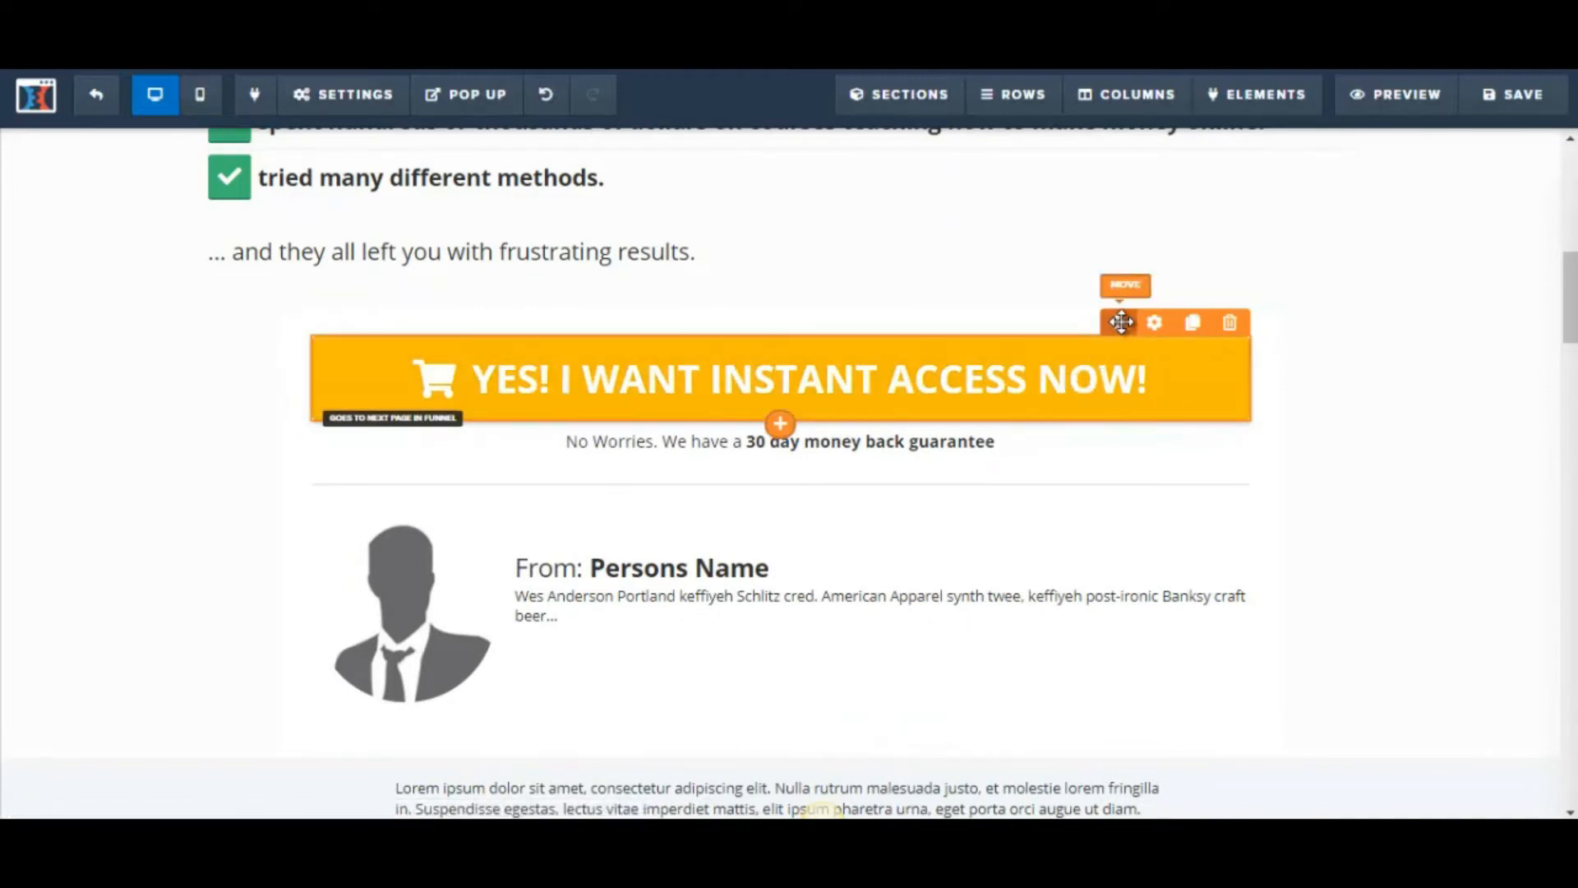
drag(1122, 321, 1081, 644)
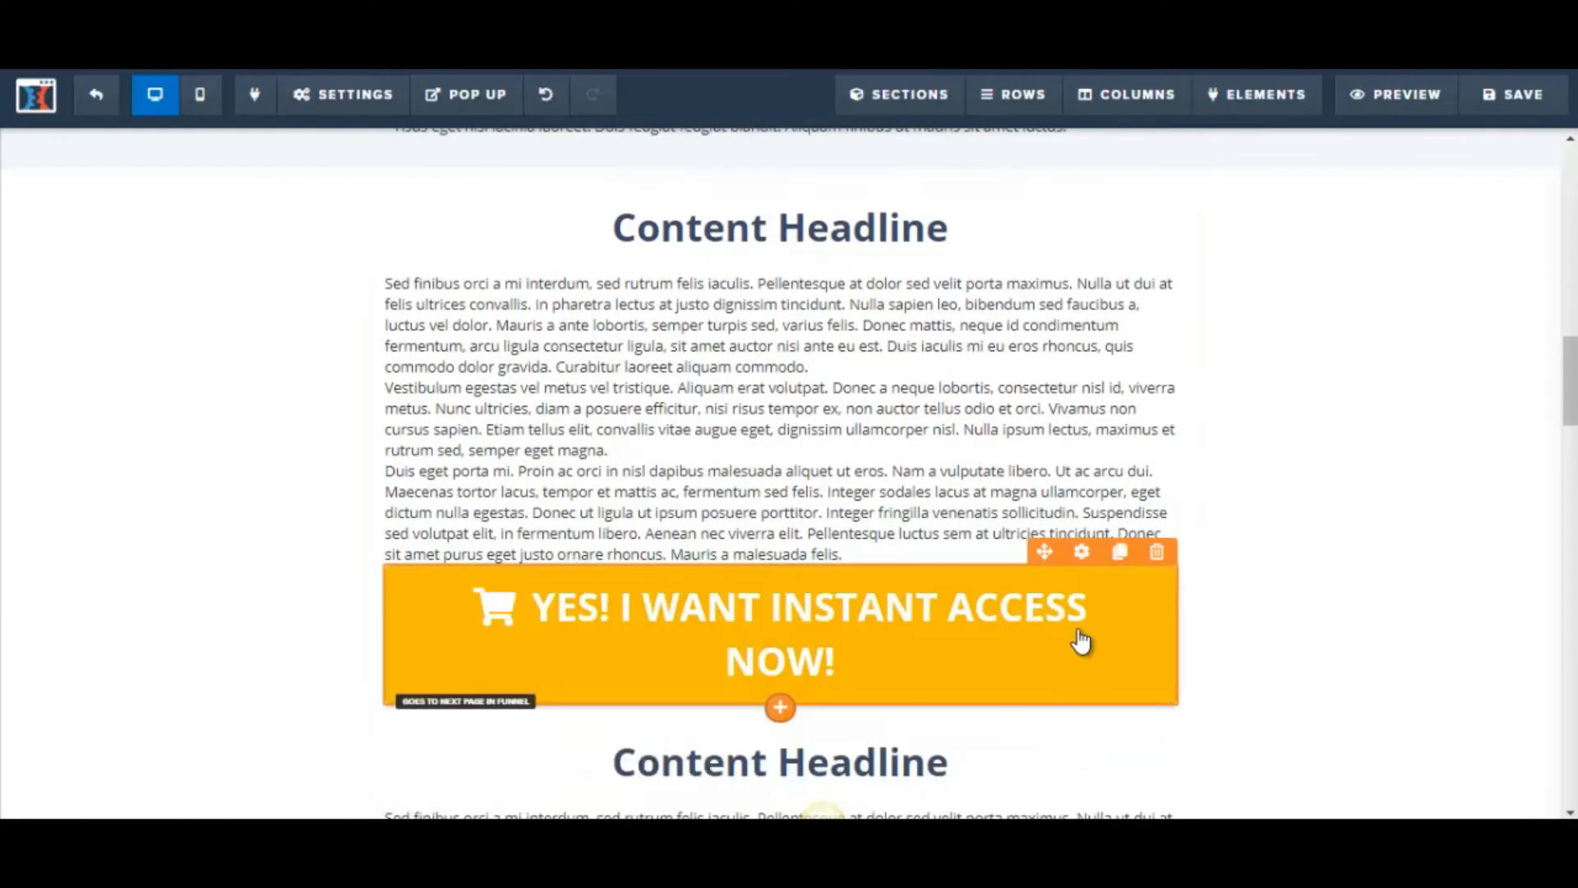
Step: Move the "30 day money back guarantee" line directly beneath the relocated "YES! I WANT INSTANT ACCESS NOW!" button
drag(1570, 415, 1570, 316)
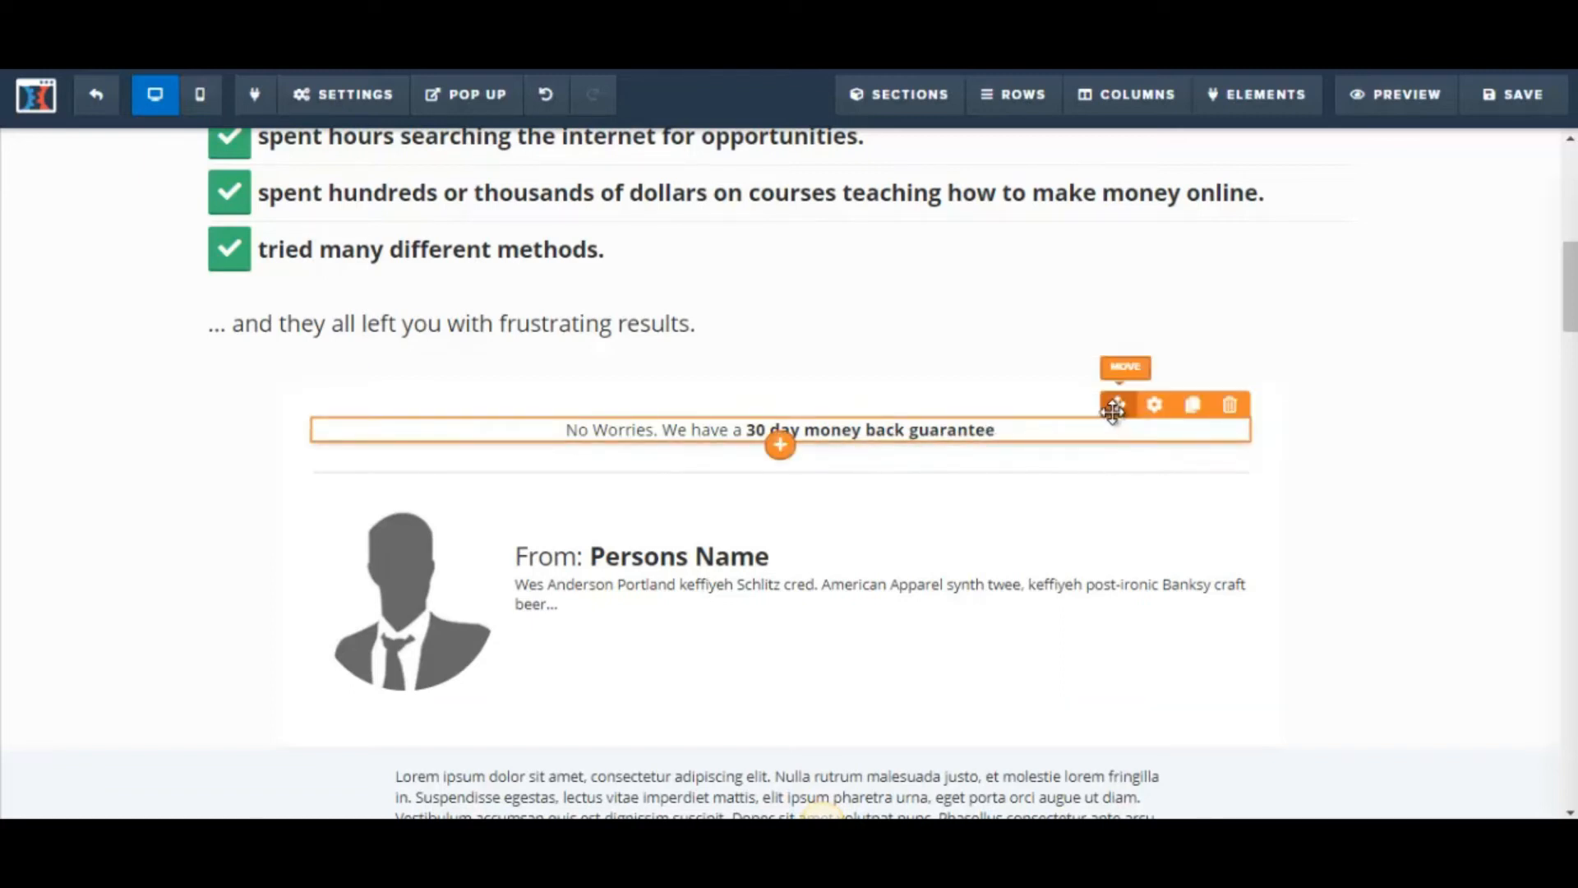
scroll(1011, 746, down, 4)
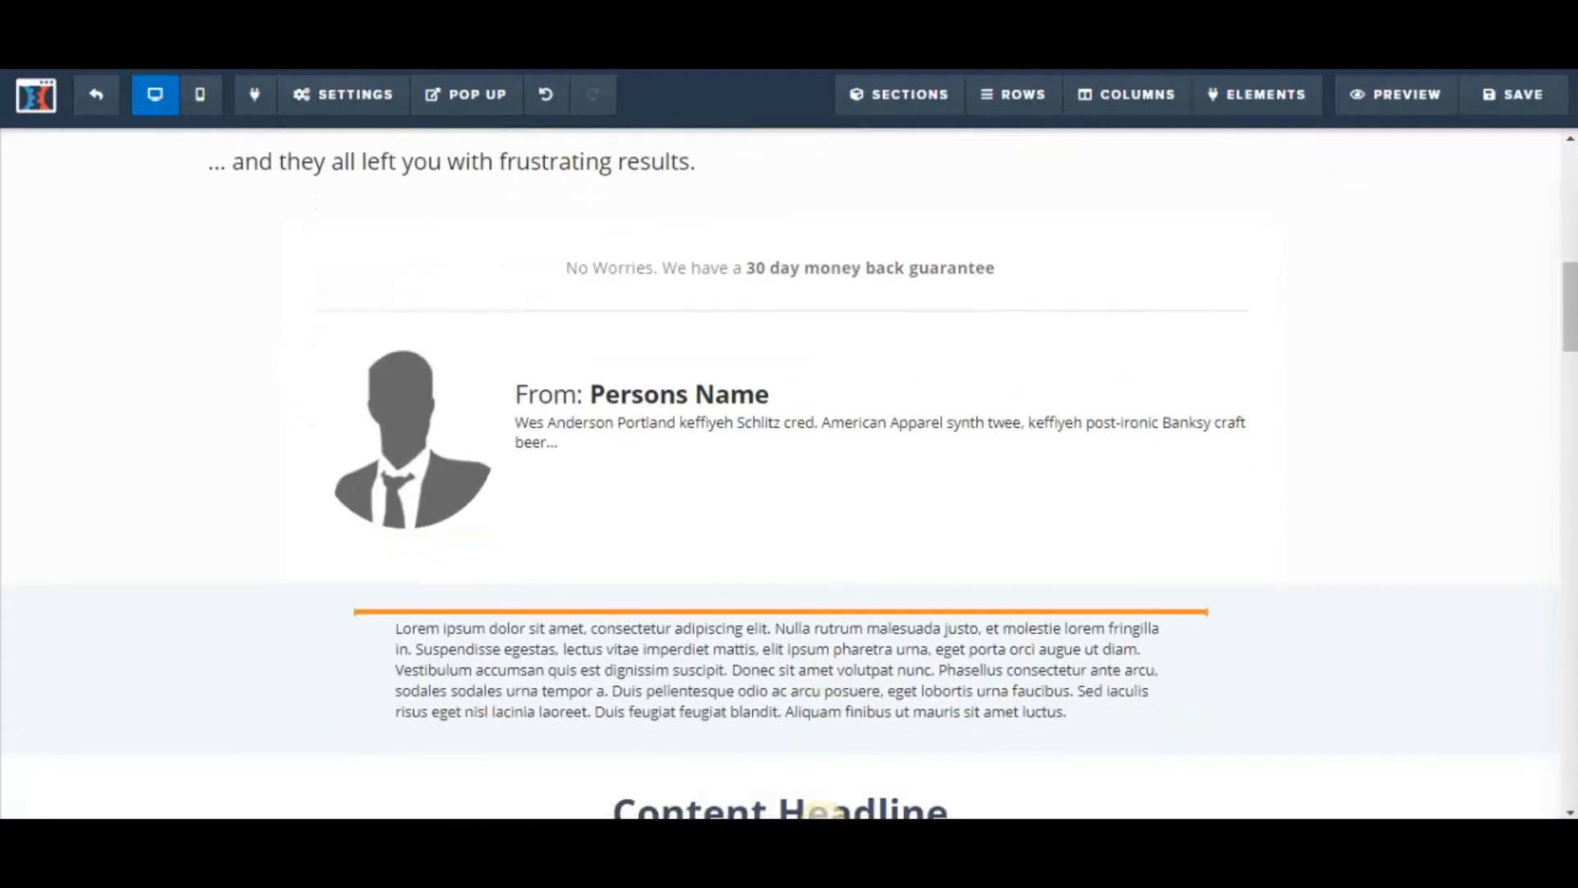
scroll(822, 812, down, 4)
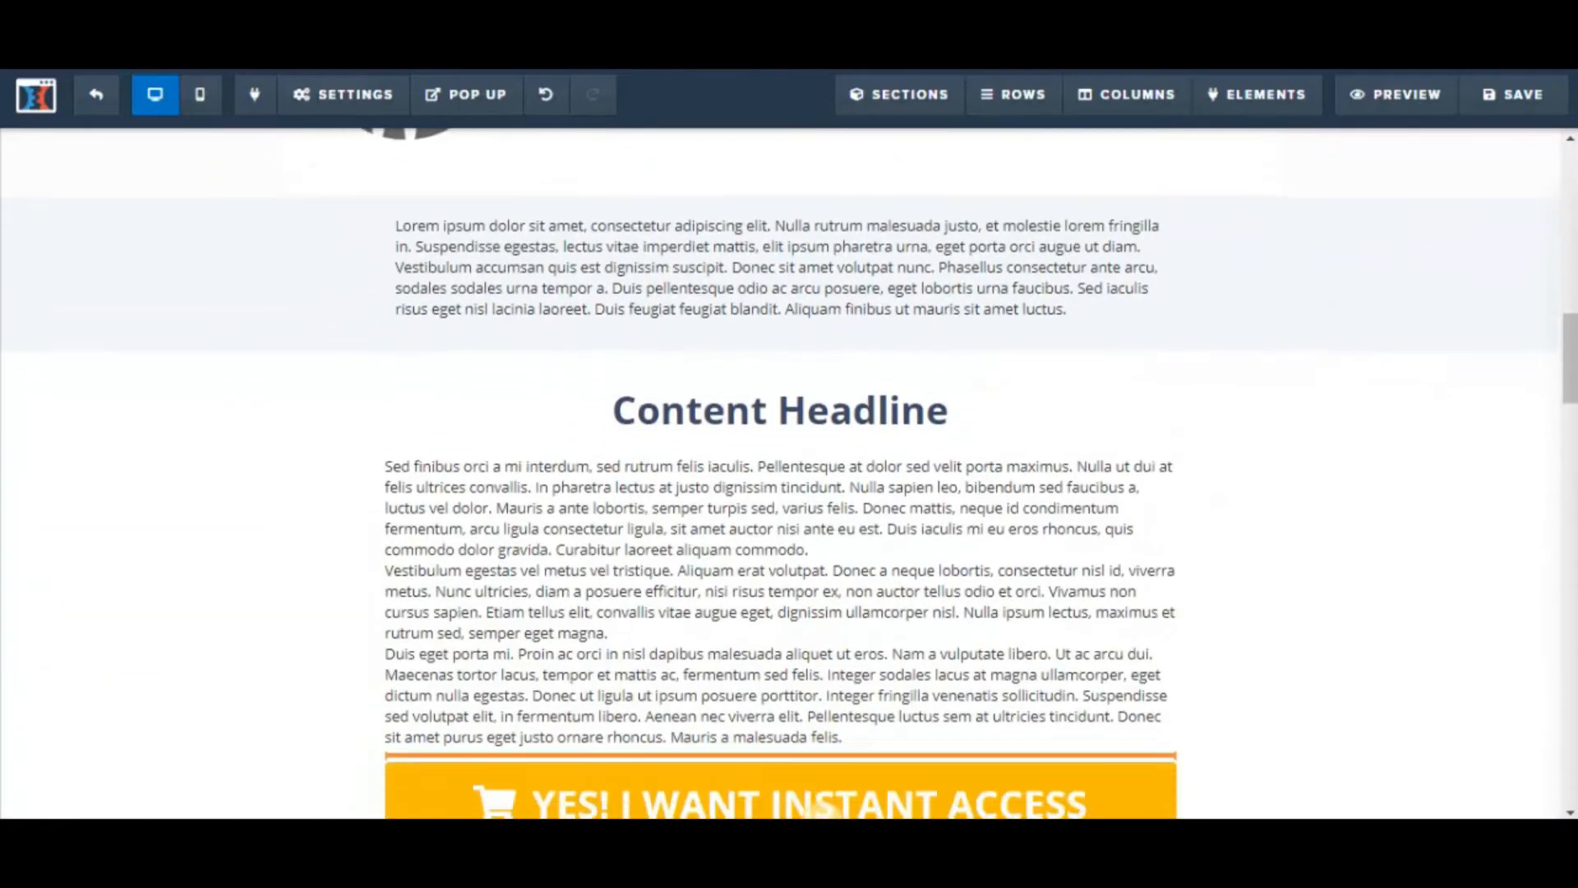
scroll(952, 731, down, 2)
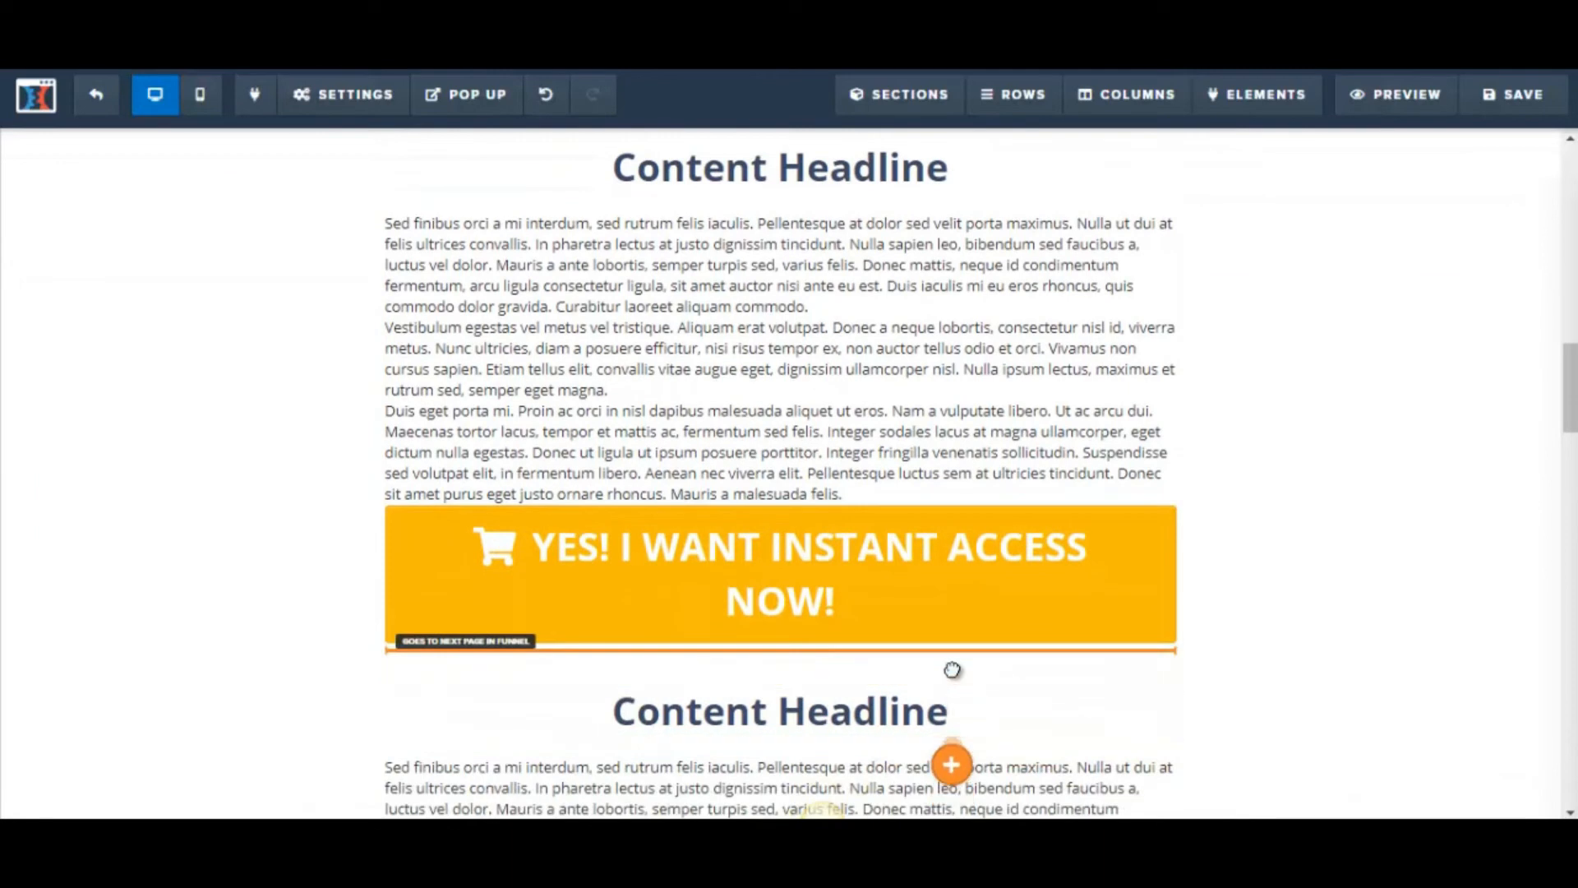
drag(952, 669, 952, 679)
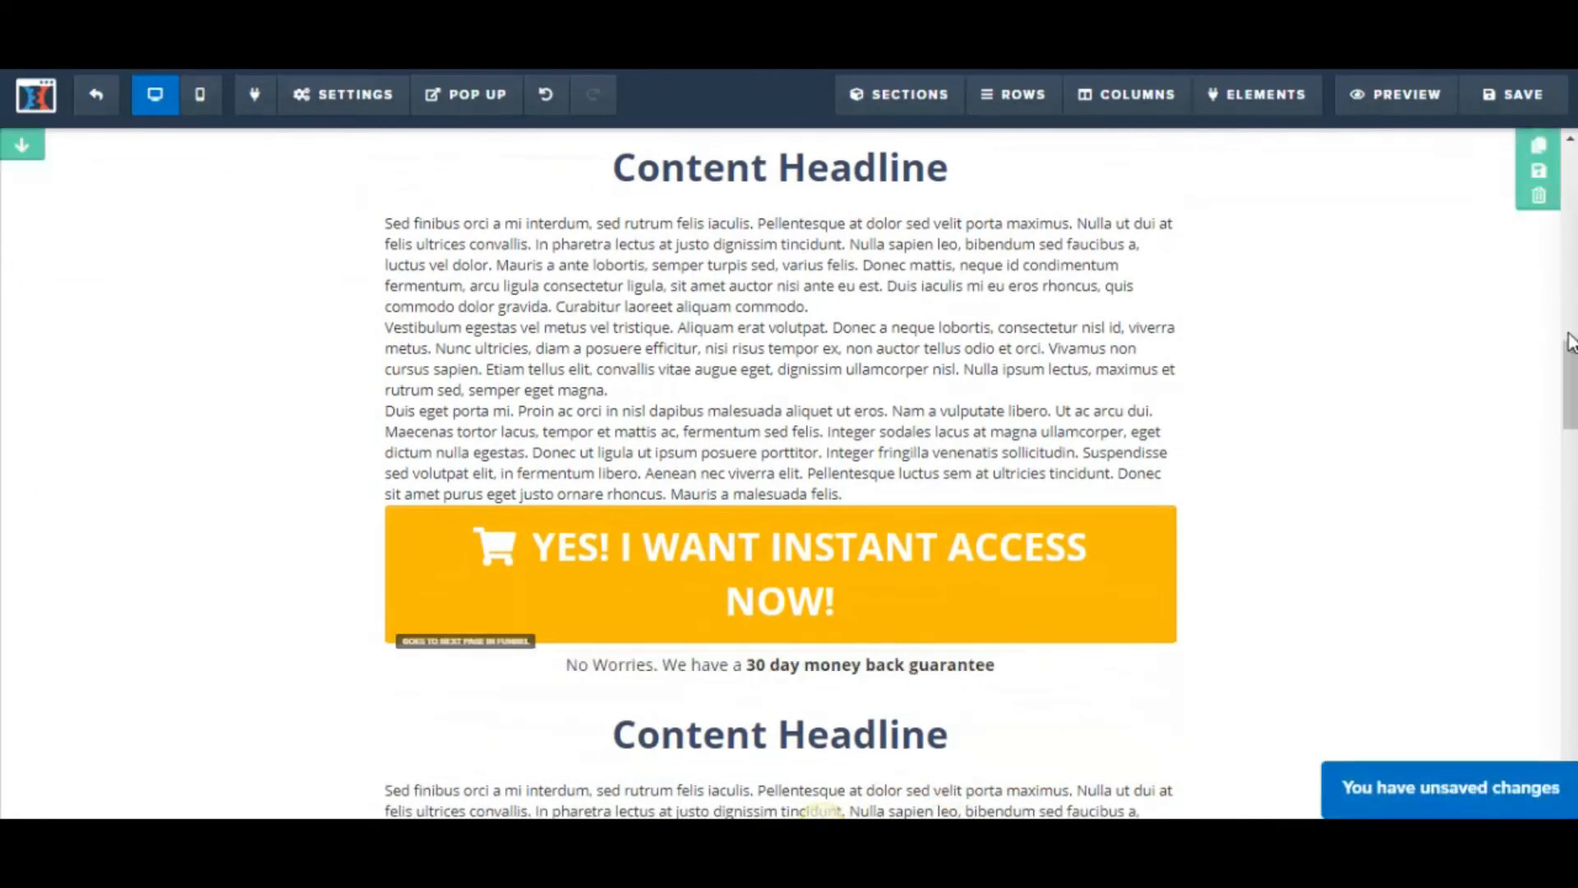
Step: Open the settings of the page owner block and view the image library for its photo without choosing an image
click(1570, 286)
drag(1570, 287, 1570, 249)
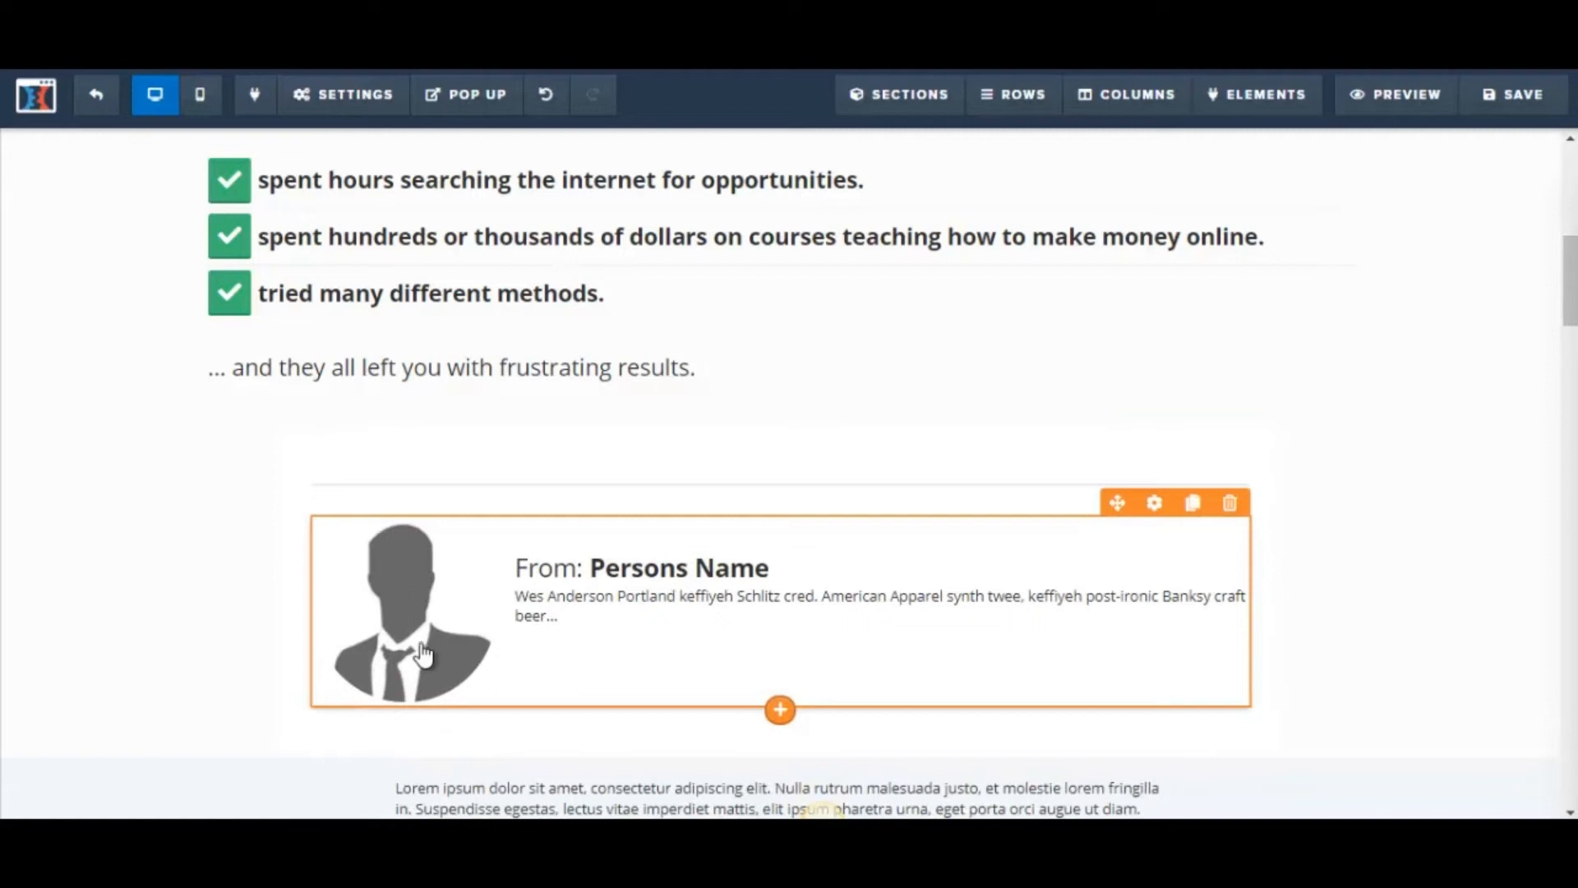
click(1155, 503)
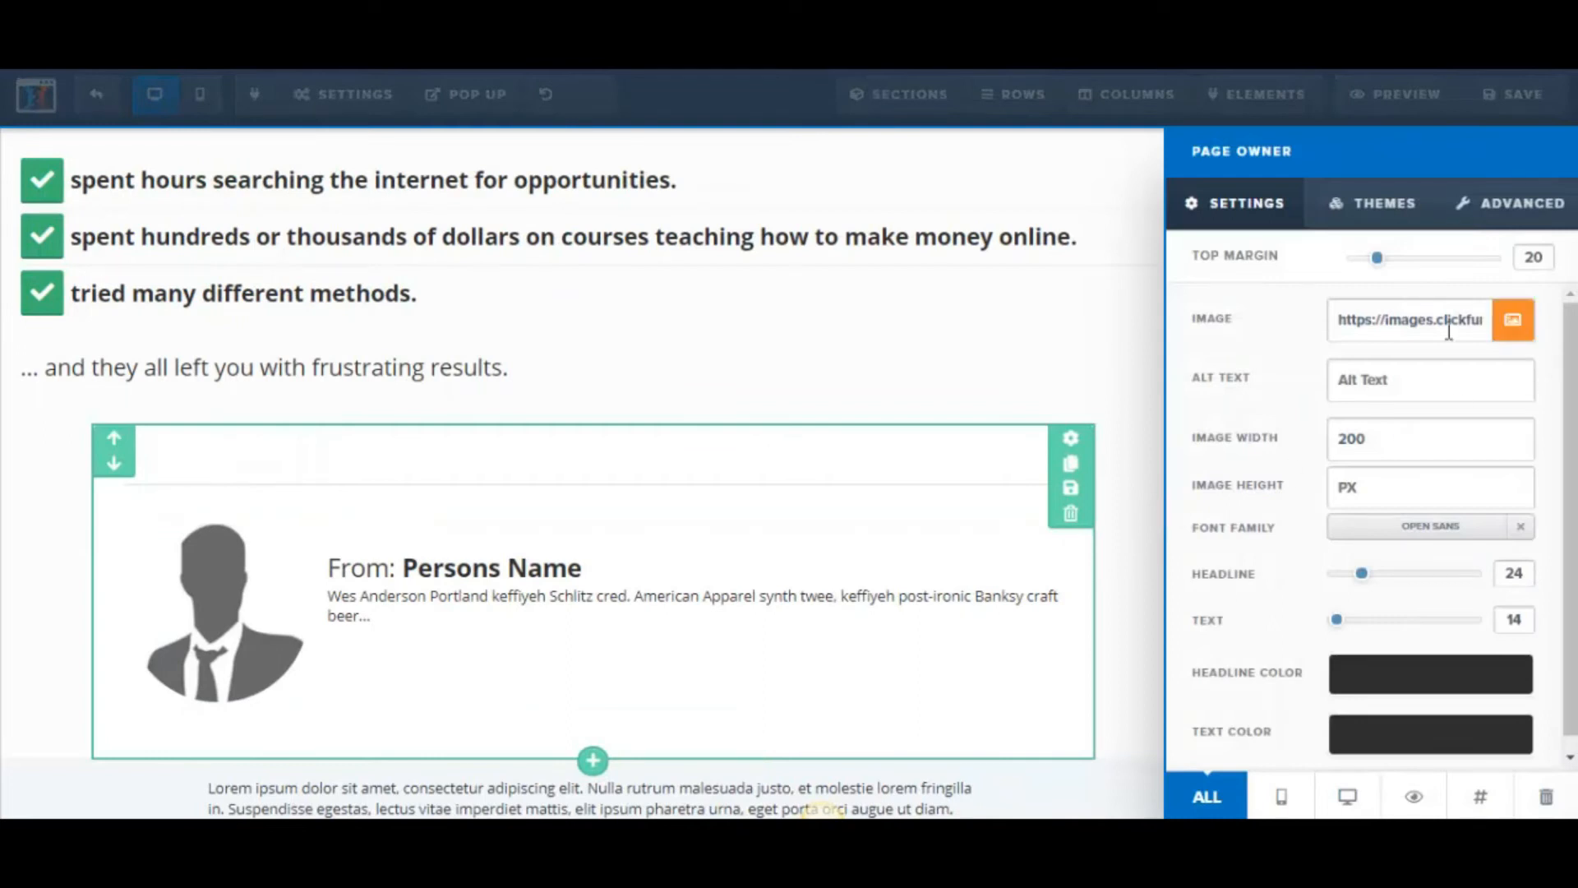
click(1522, 321)
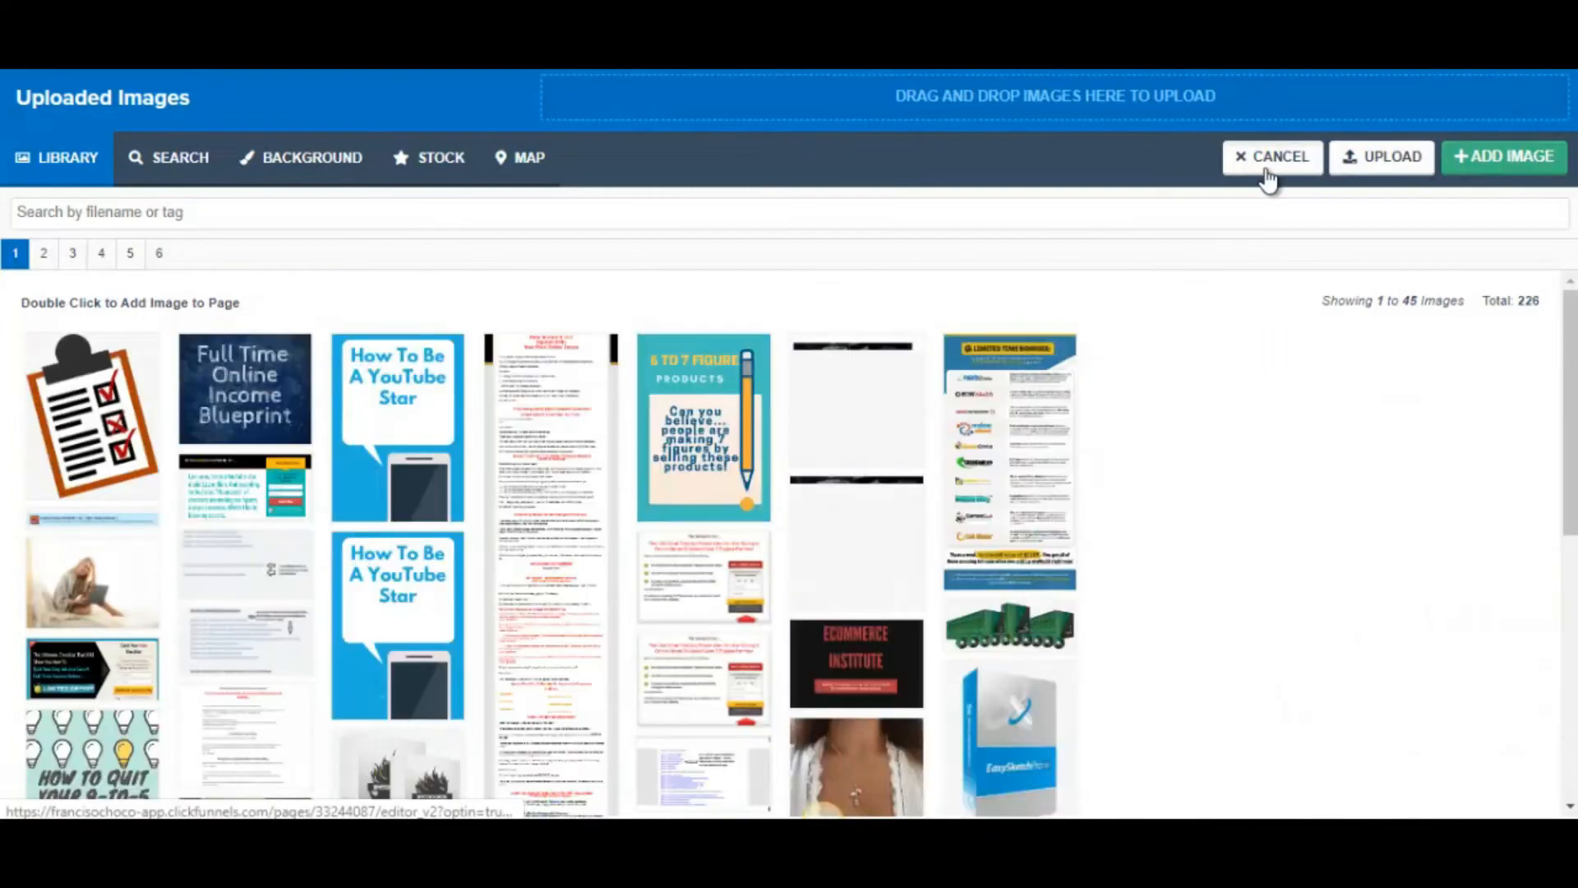
click(1268, 161)
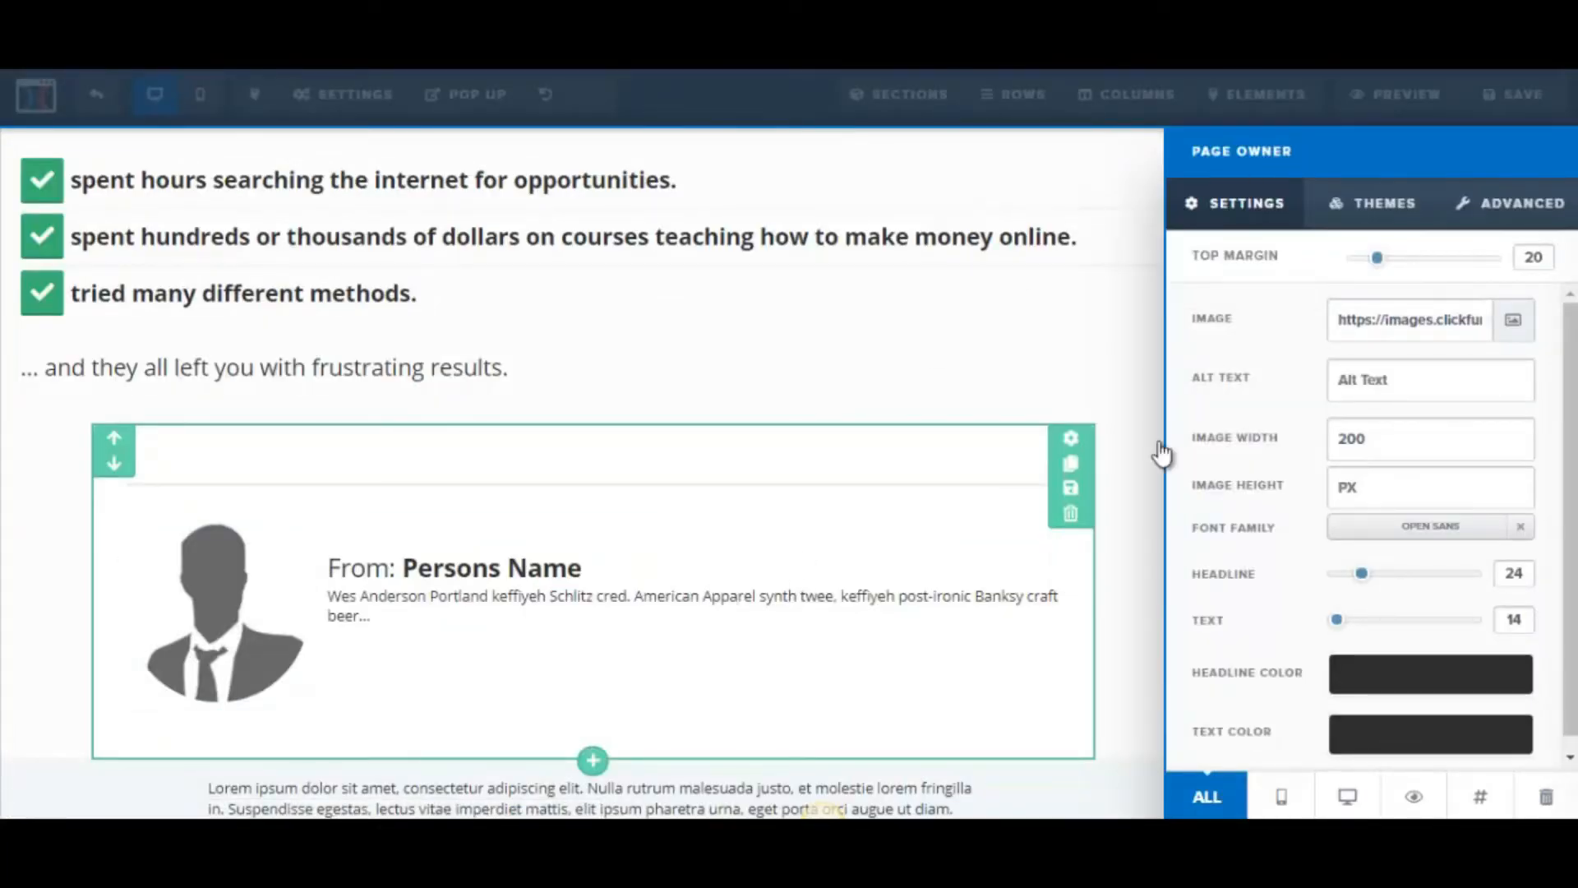
Step: Try the Text / Image layout on the page owner block and switch it back to Image / Text
click(1484, 219)
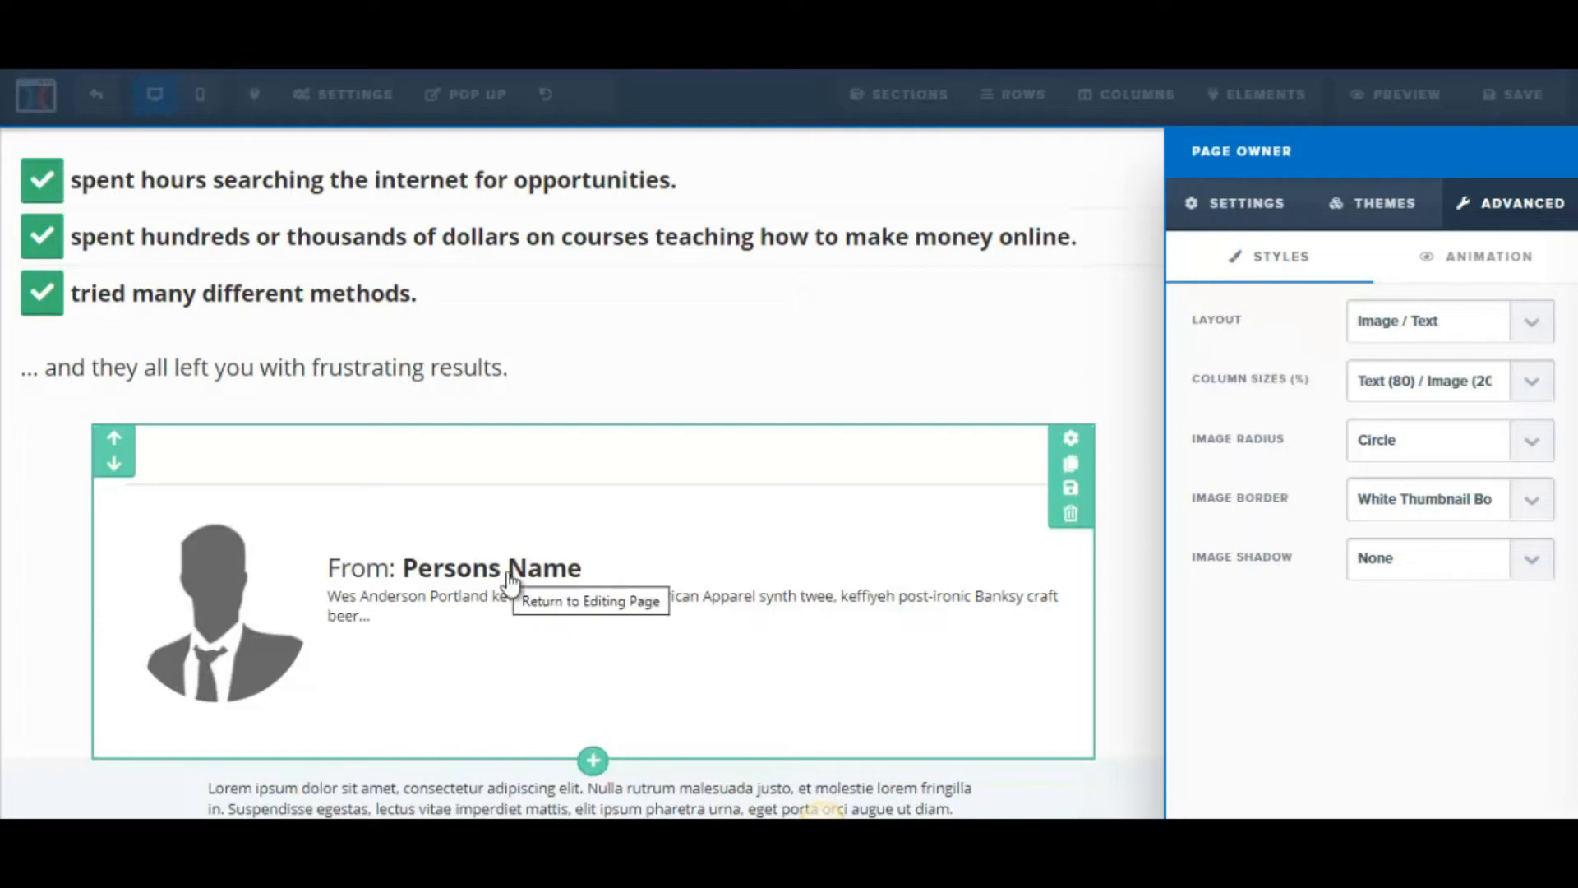
click(1533, 329)
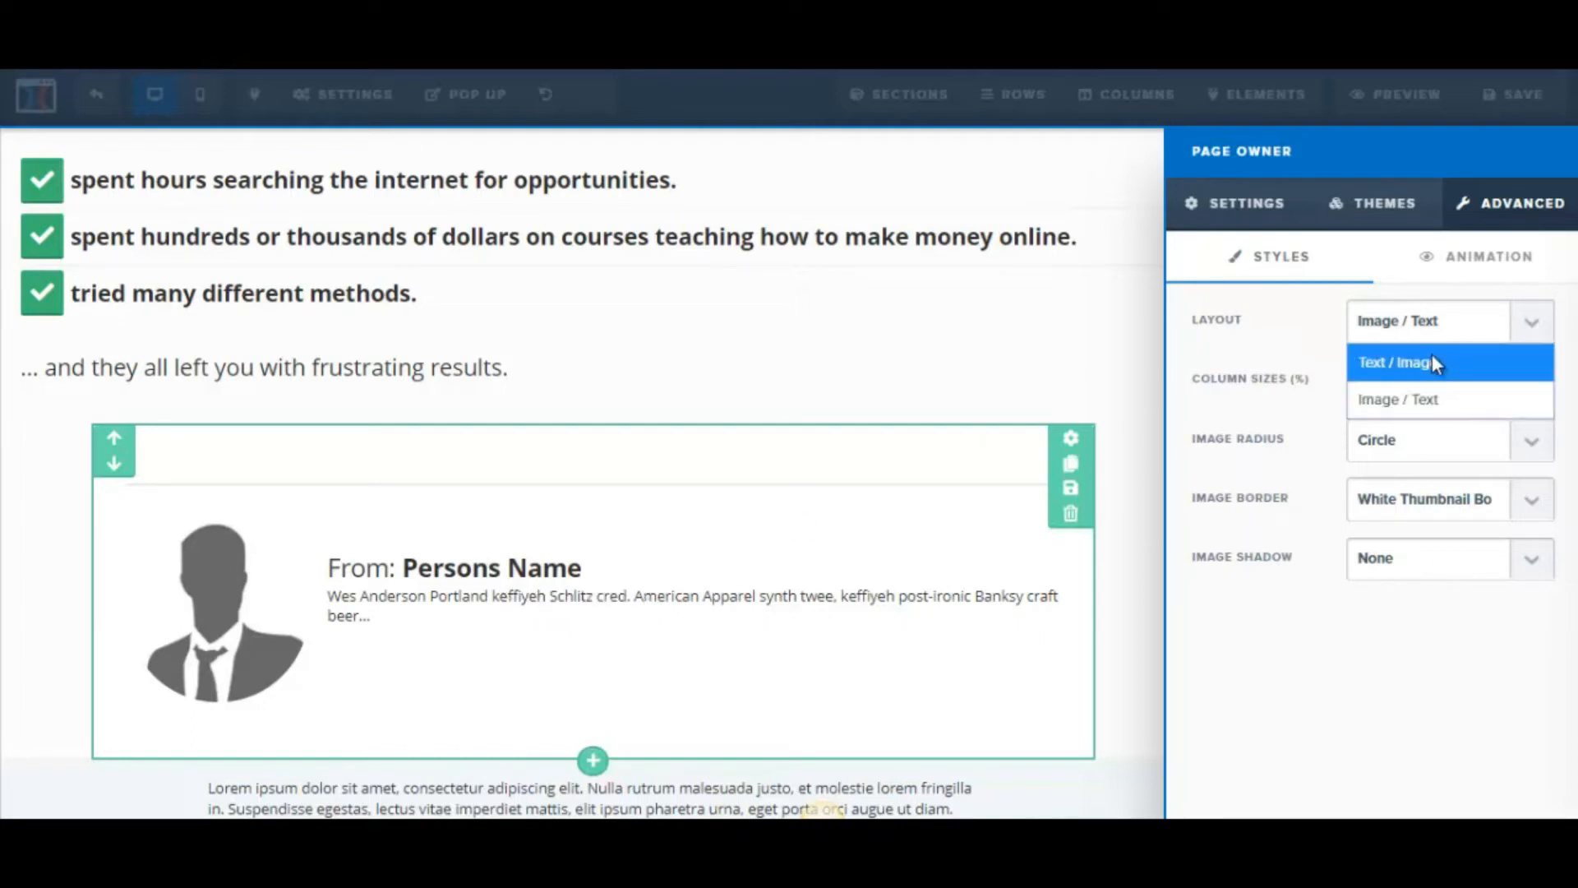
click(1417, 373)
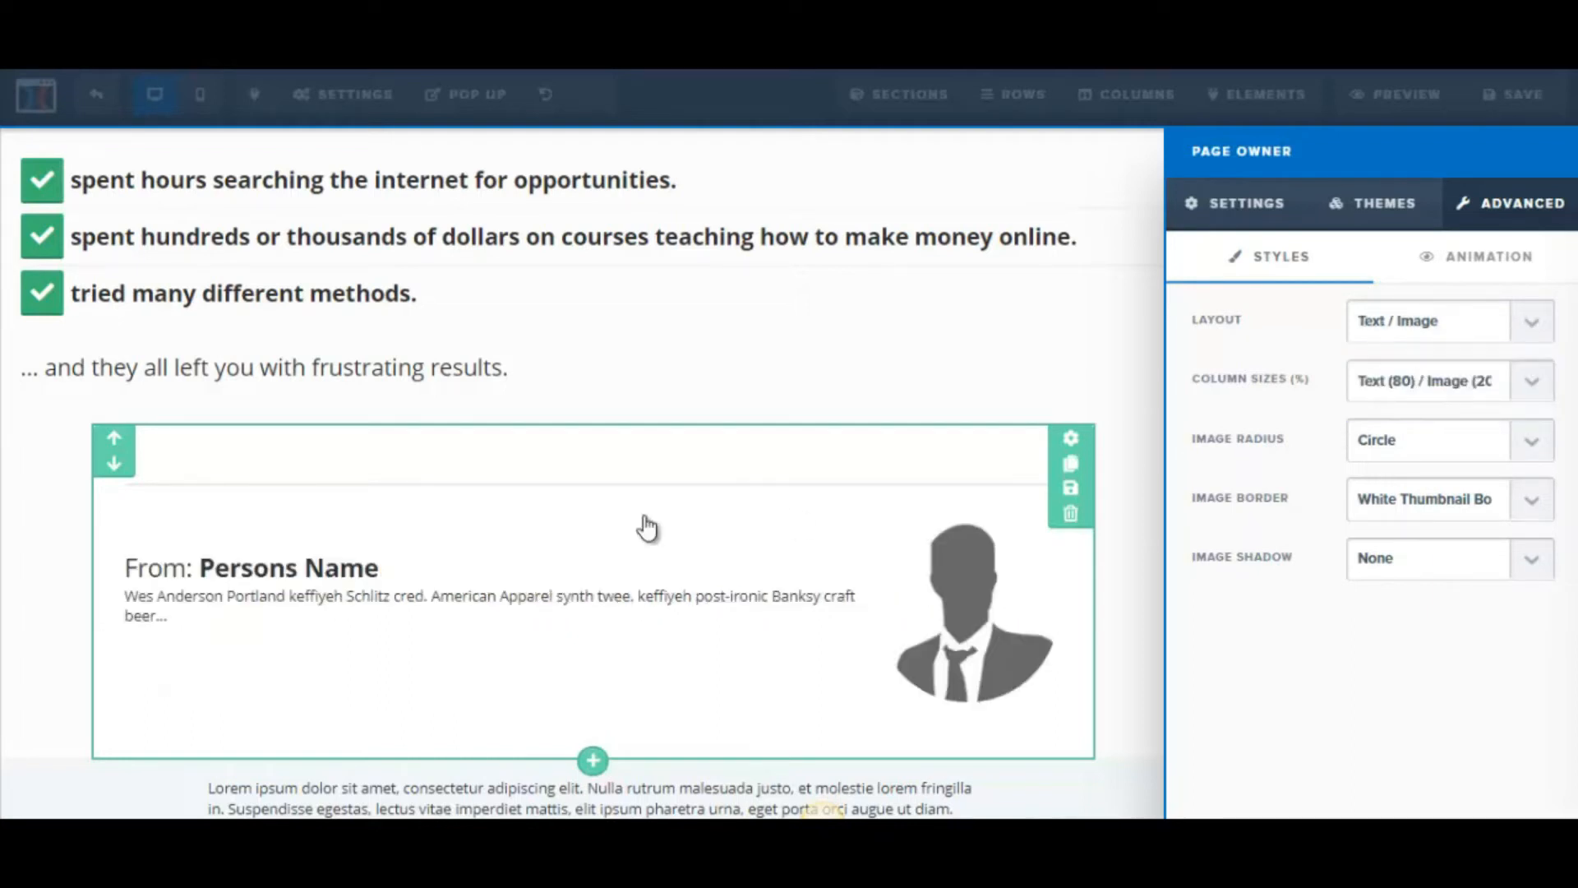
click(1535, 326)
click(1440, 395)
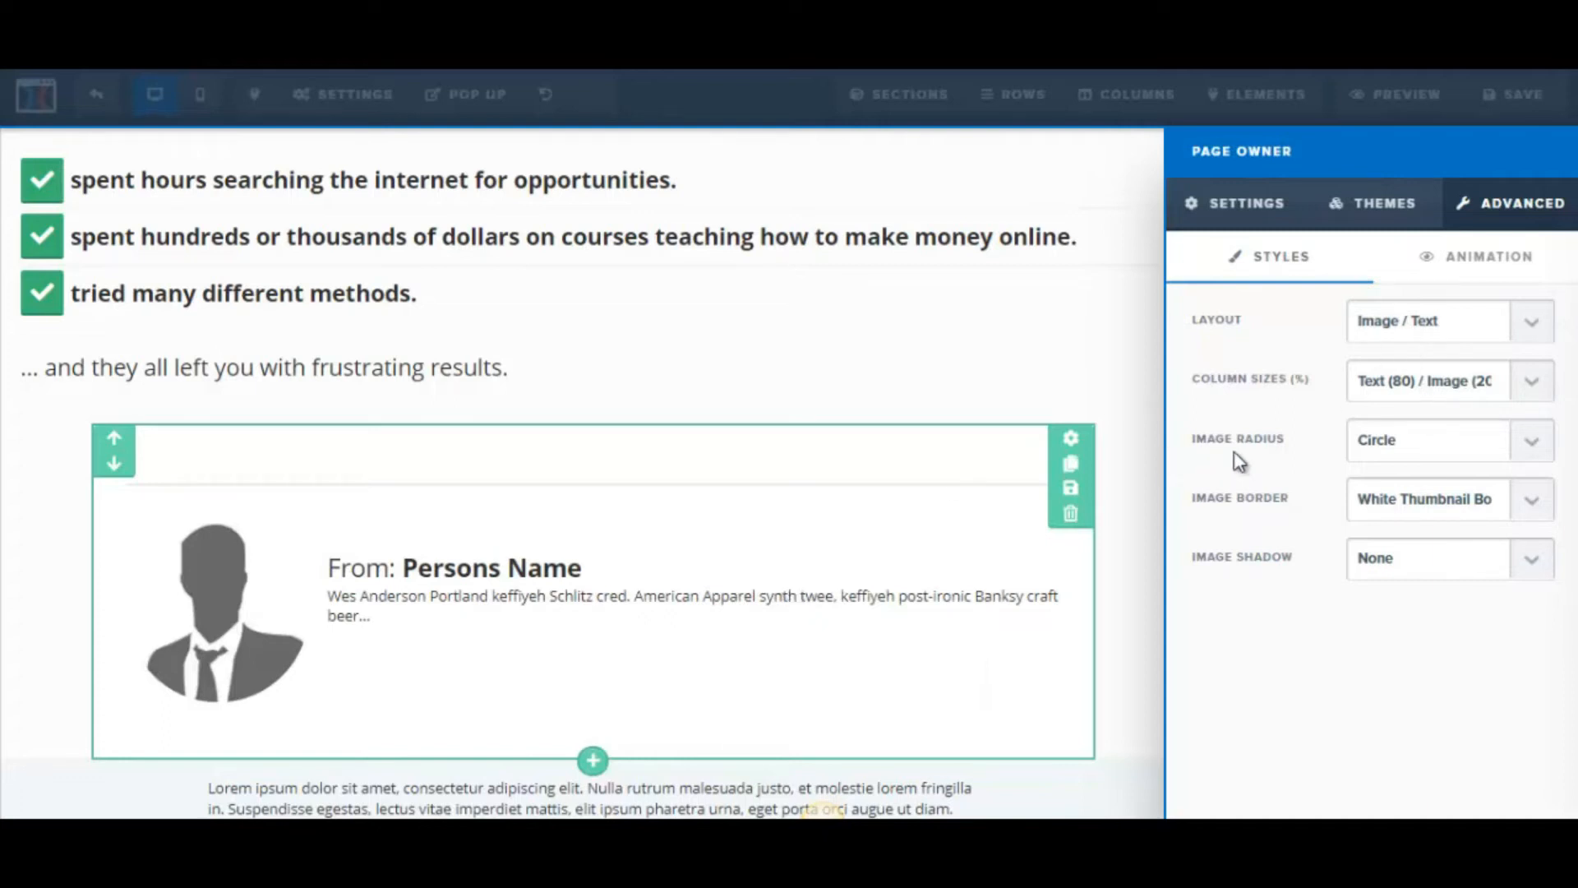
Step: Try Round Corners as the owner photo's image radius, restore Circle, and check the image border options
click(1529, 442)
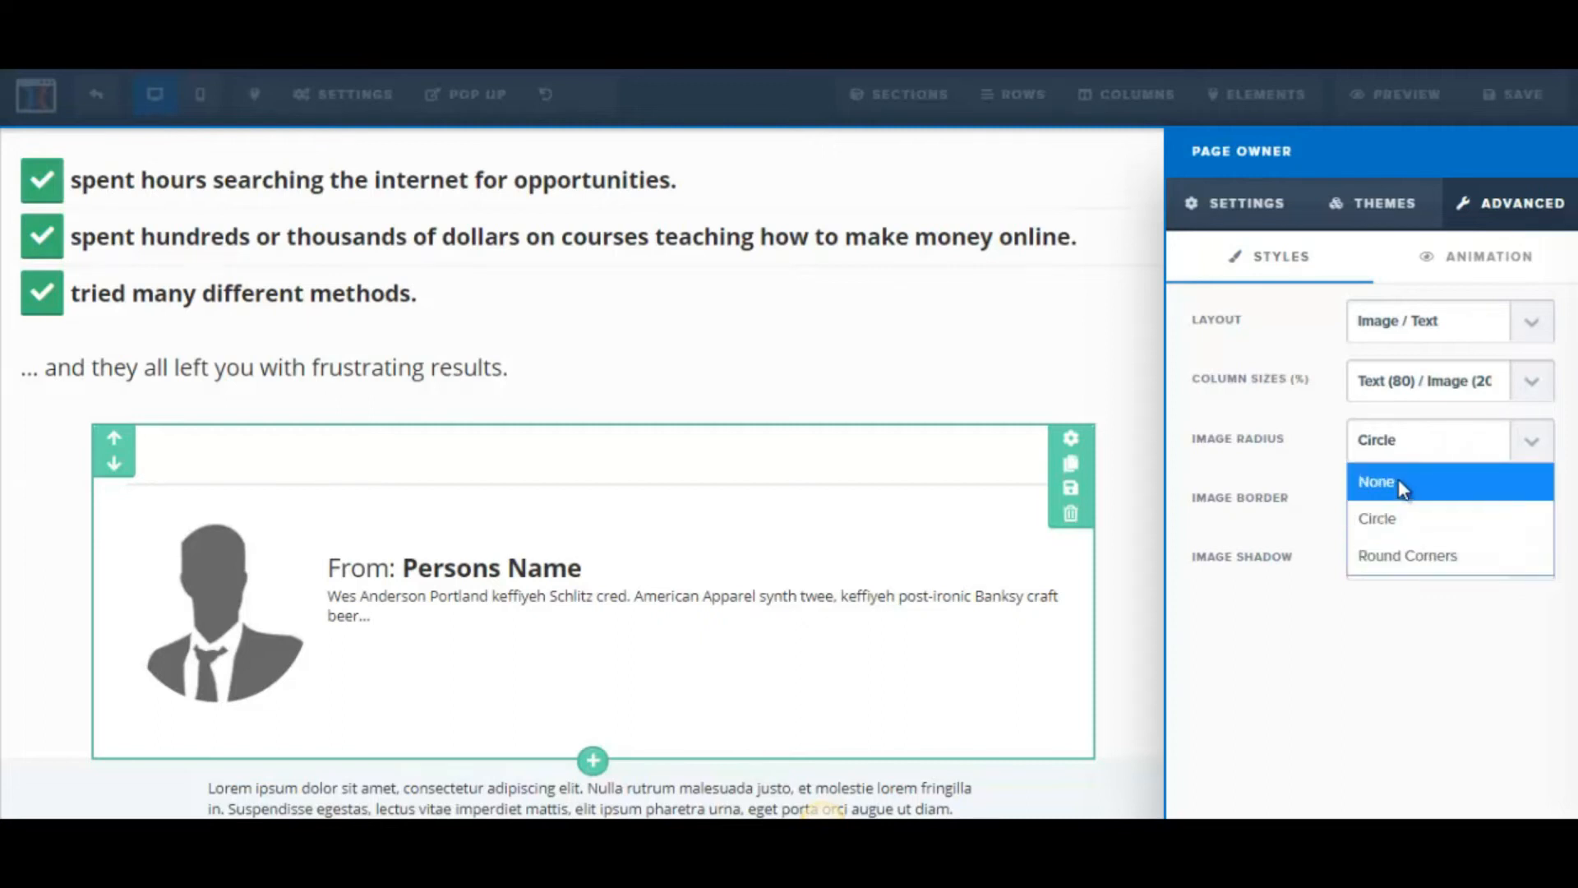
click(1407, 556)
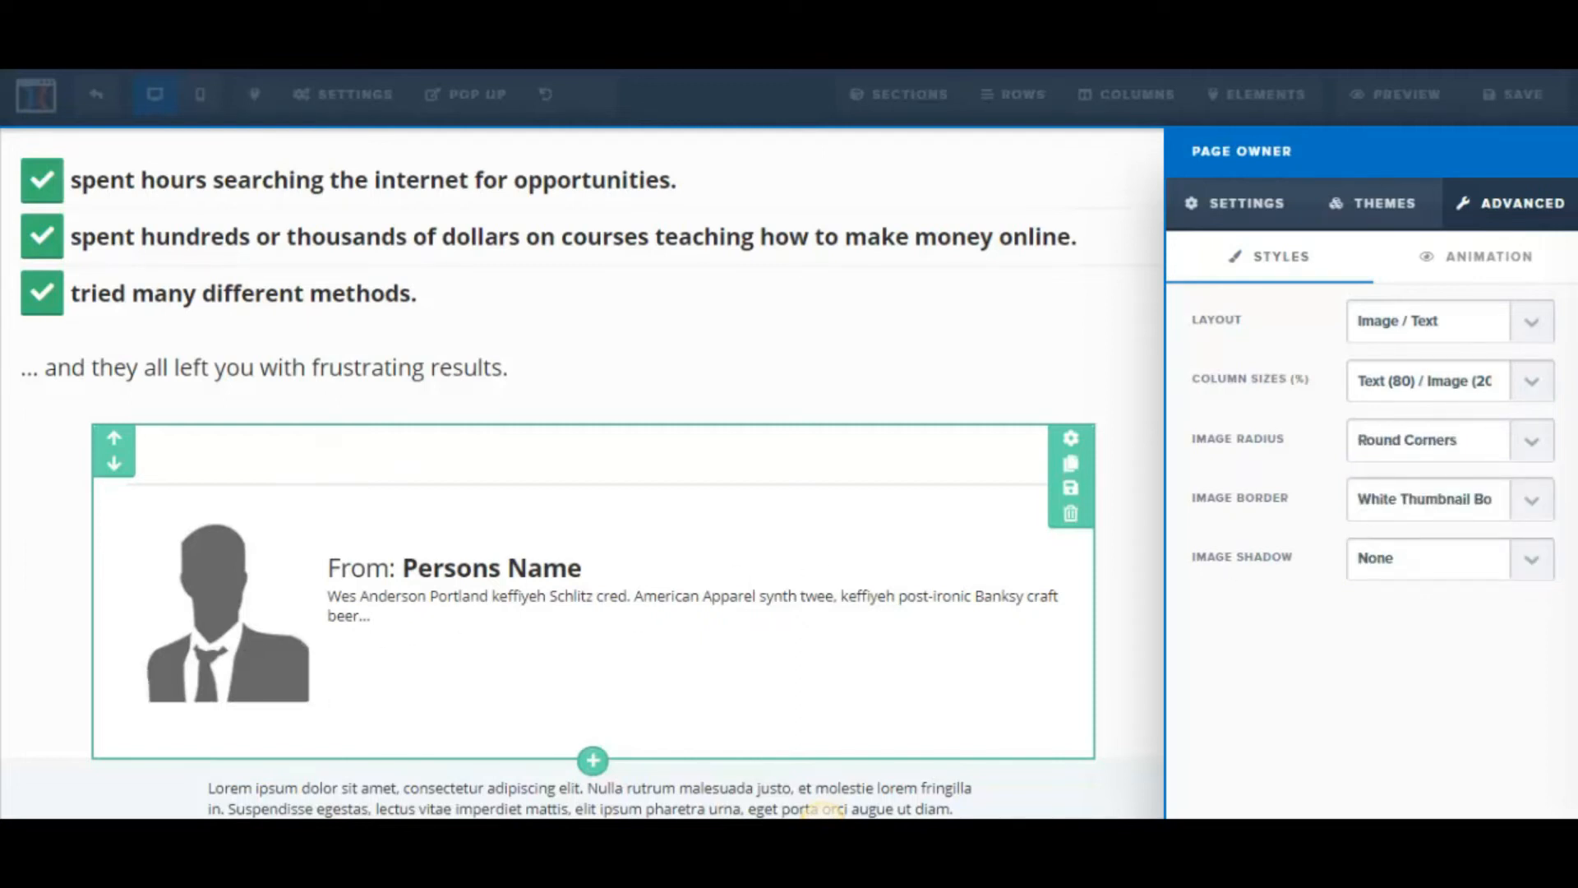
click(1531, 444)
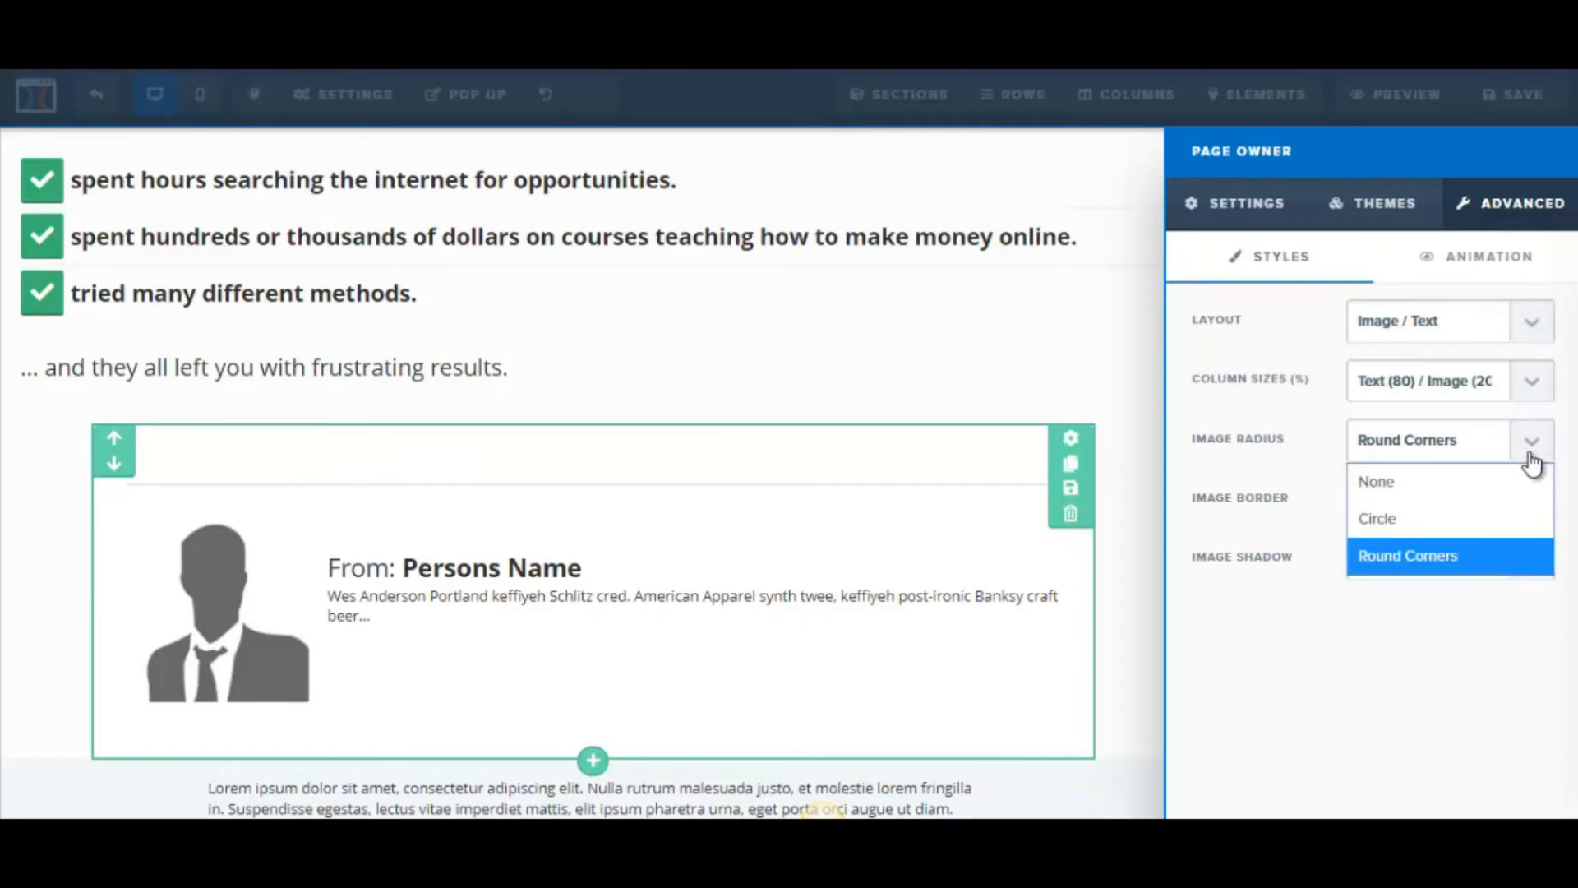
click(1413, 523)
click(1534, 510)
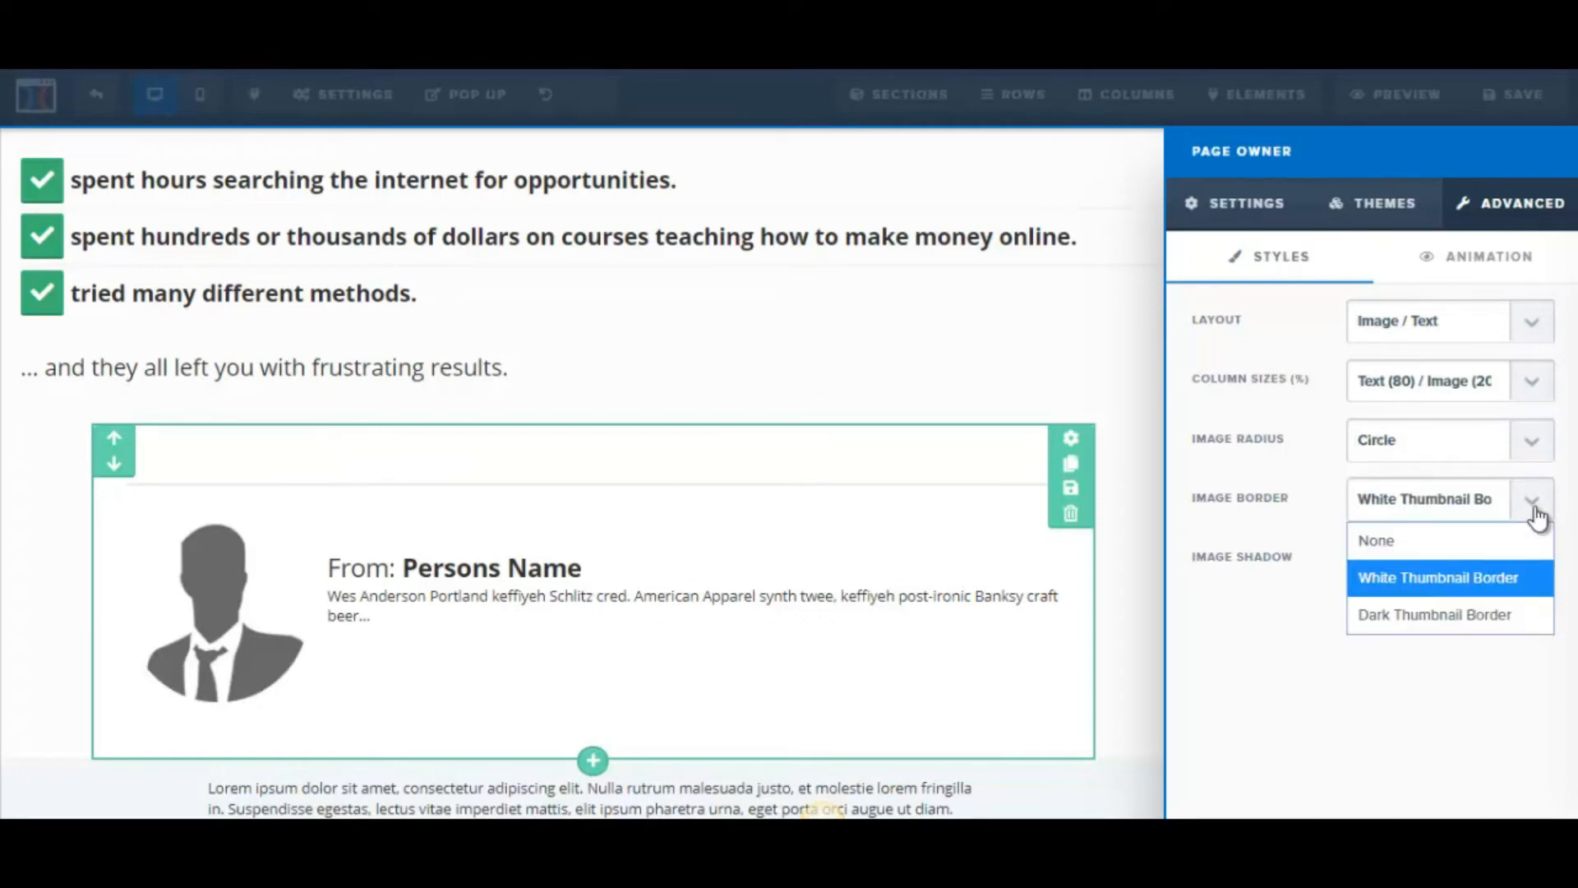
click(1262, 205)
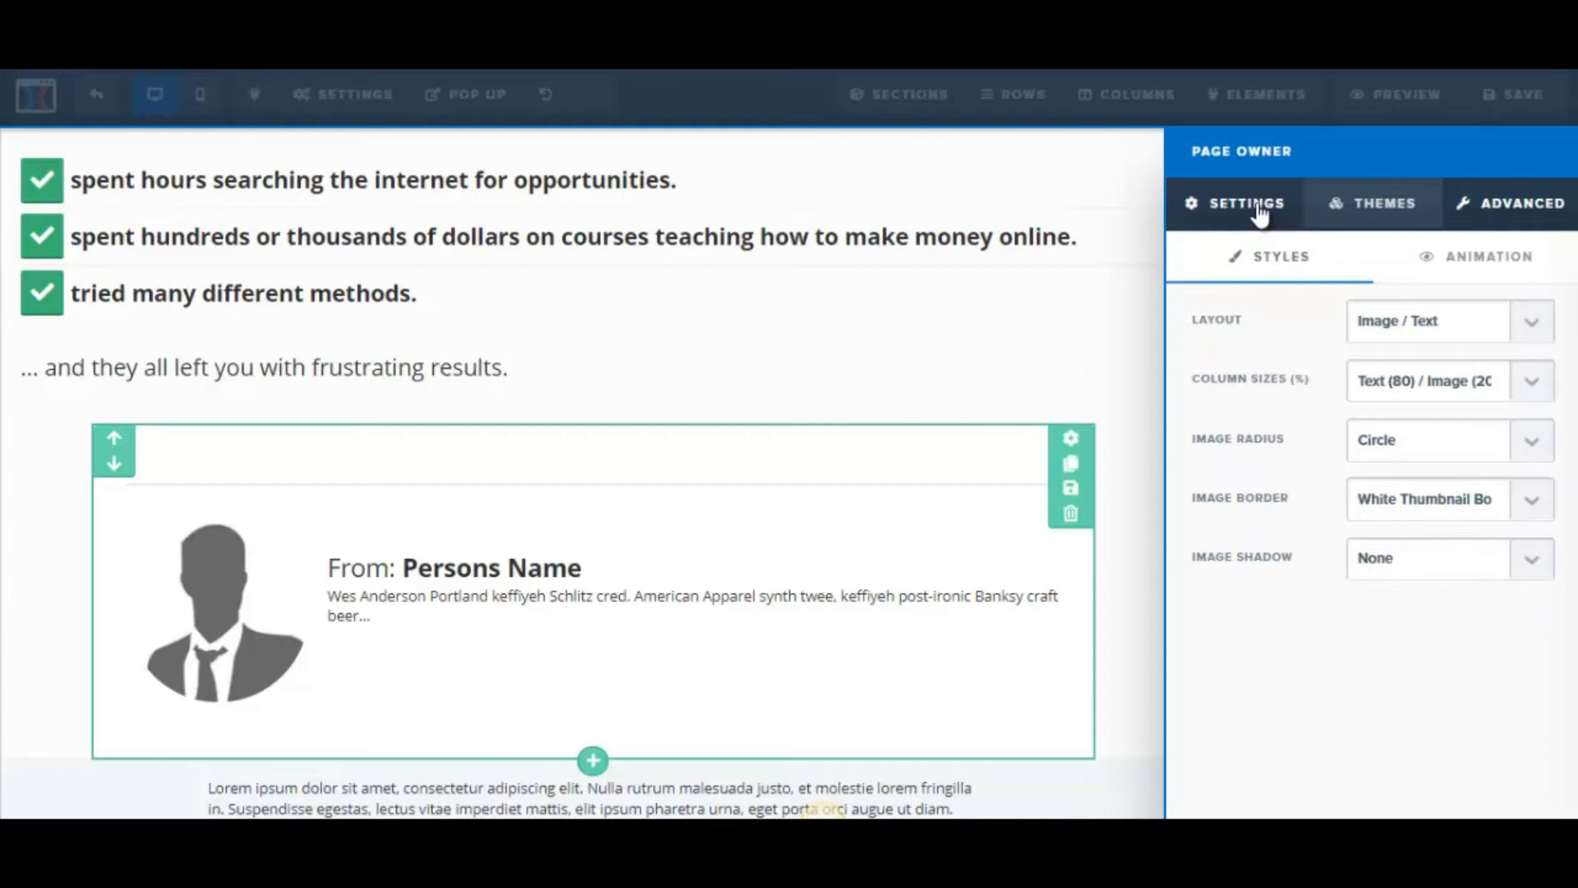
click(471, 585)
Step: Replace the placeholder name after "From:" in the page owner block with the owner's full name
click(624, 564)
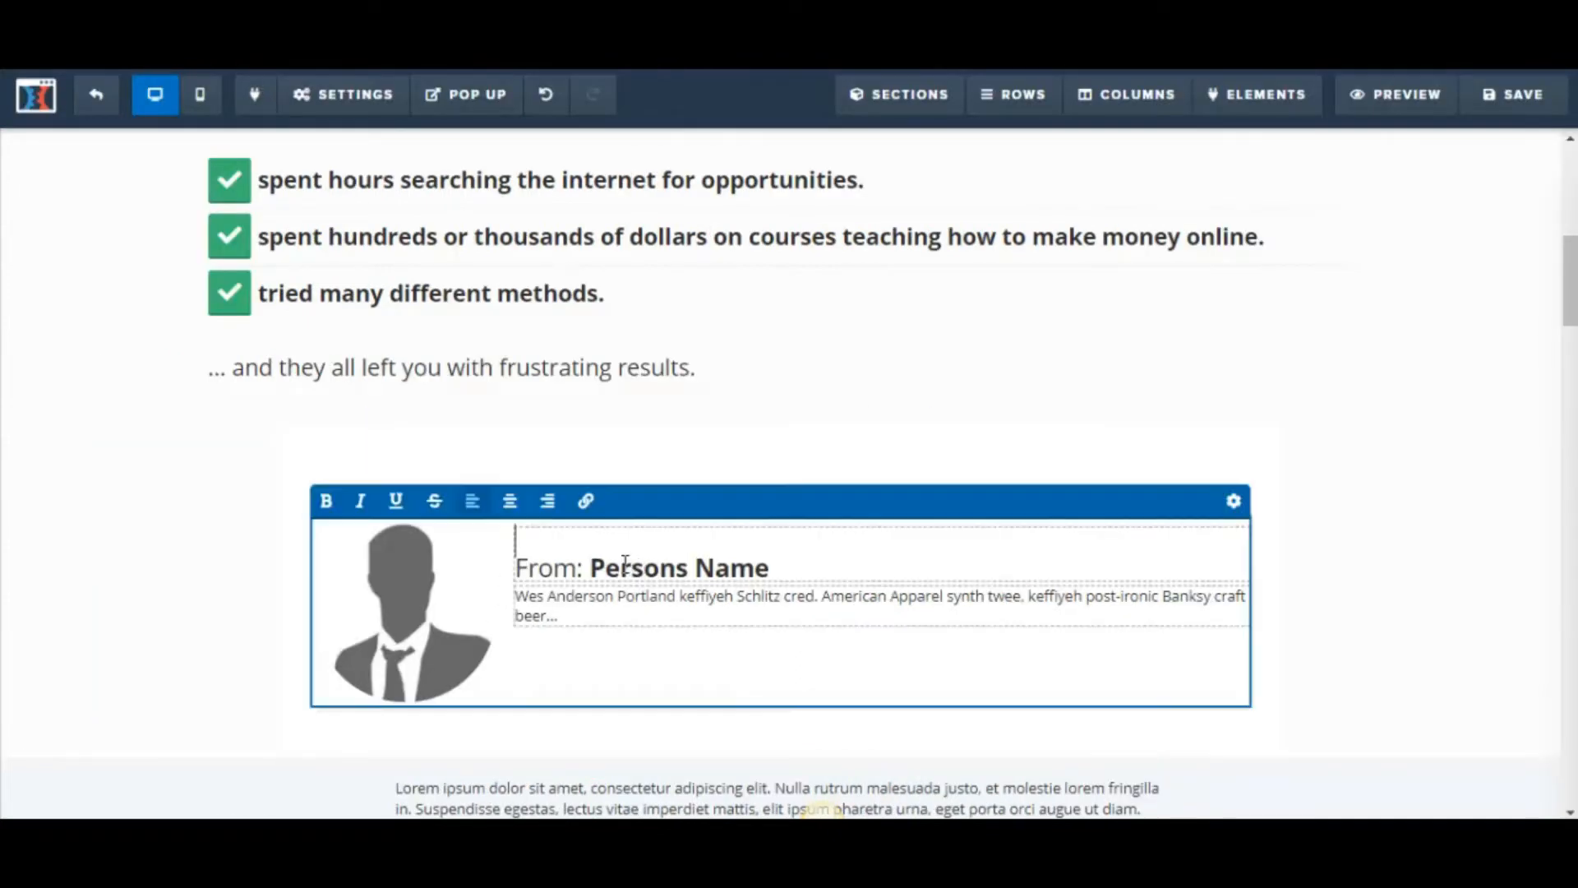
drag(594, 572, 762, 569)
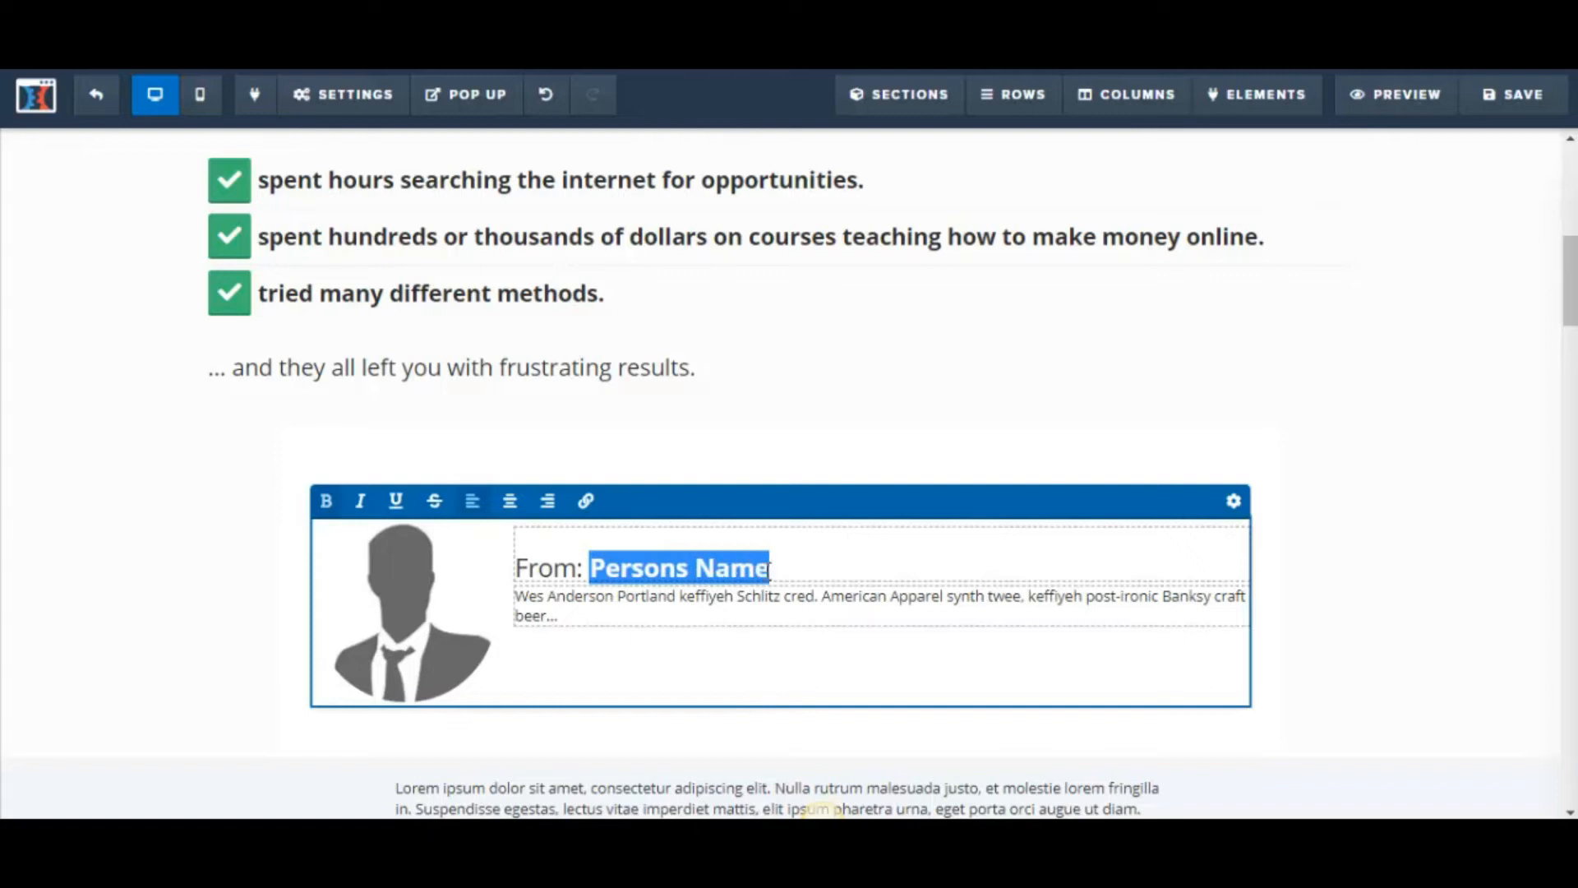
text(John Doe)
Step: Replace the placeholder description under the owner's name with "Internet Marketer"
click(587, 609)
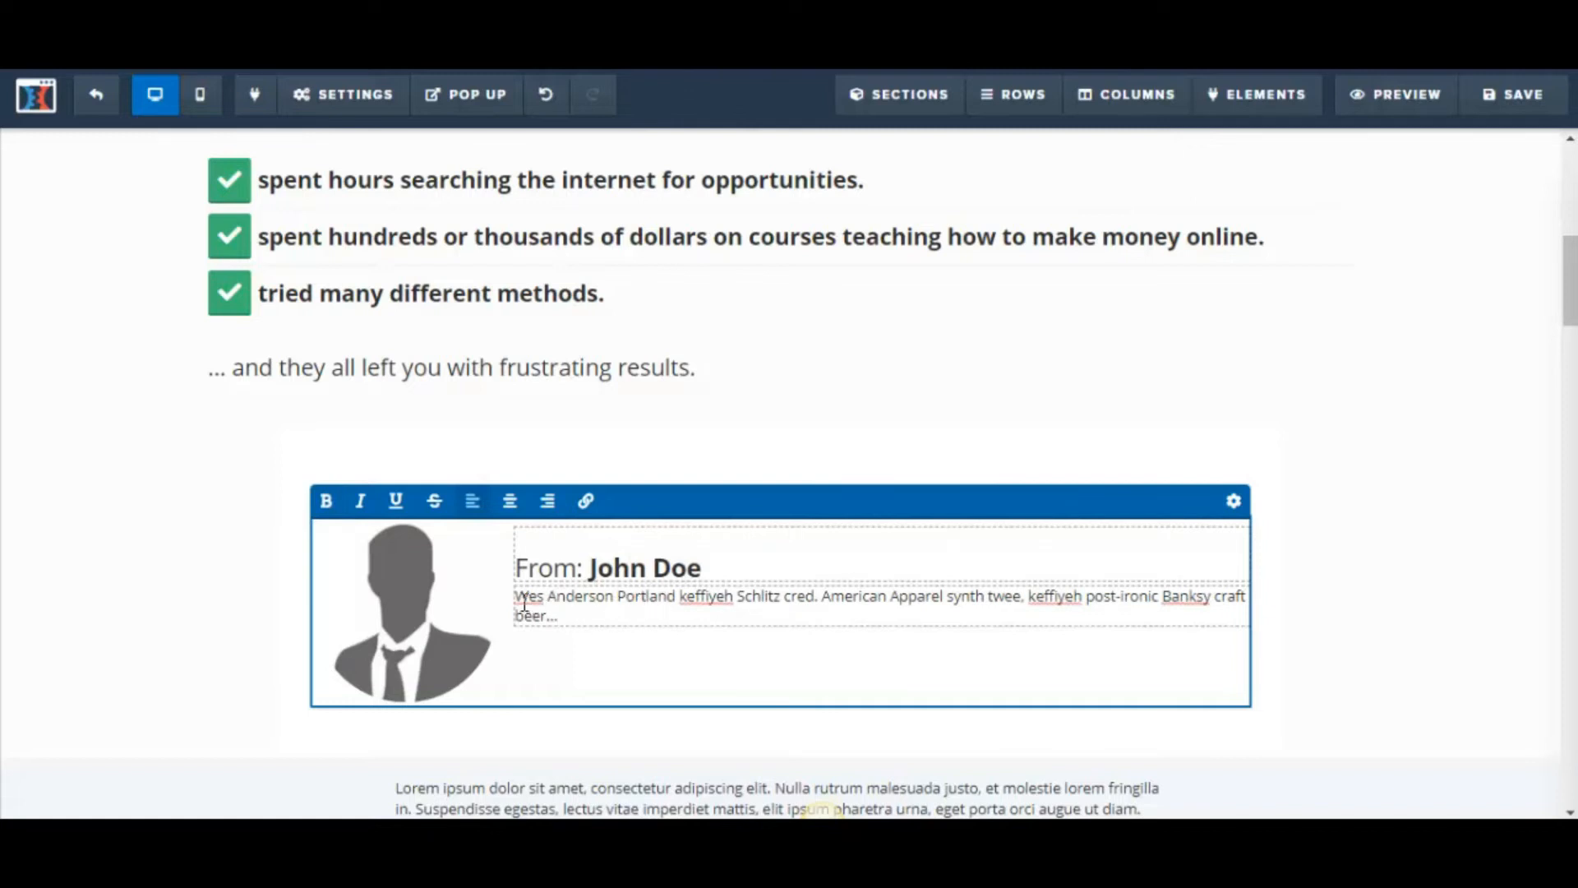
drag(532, 605, 564, 618)
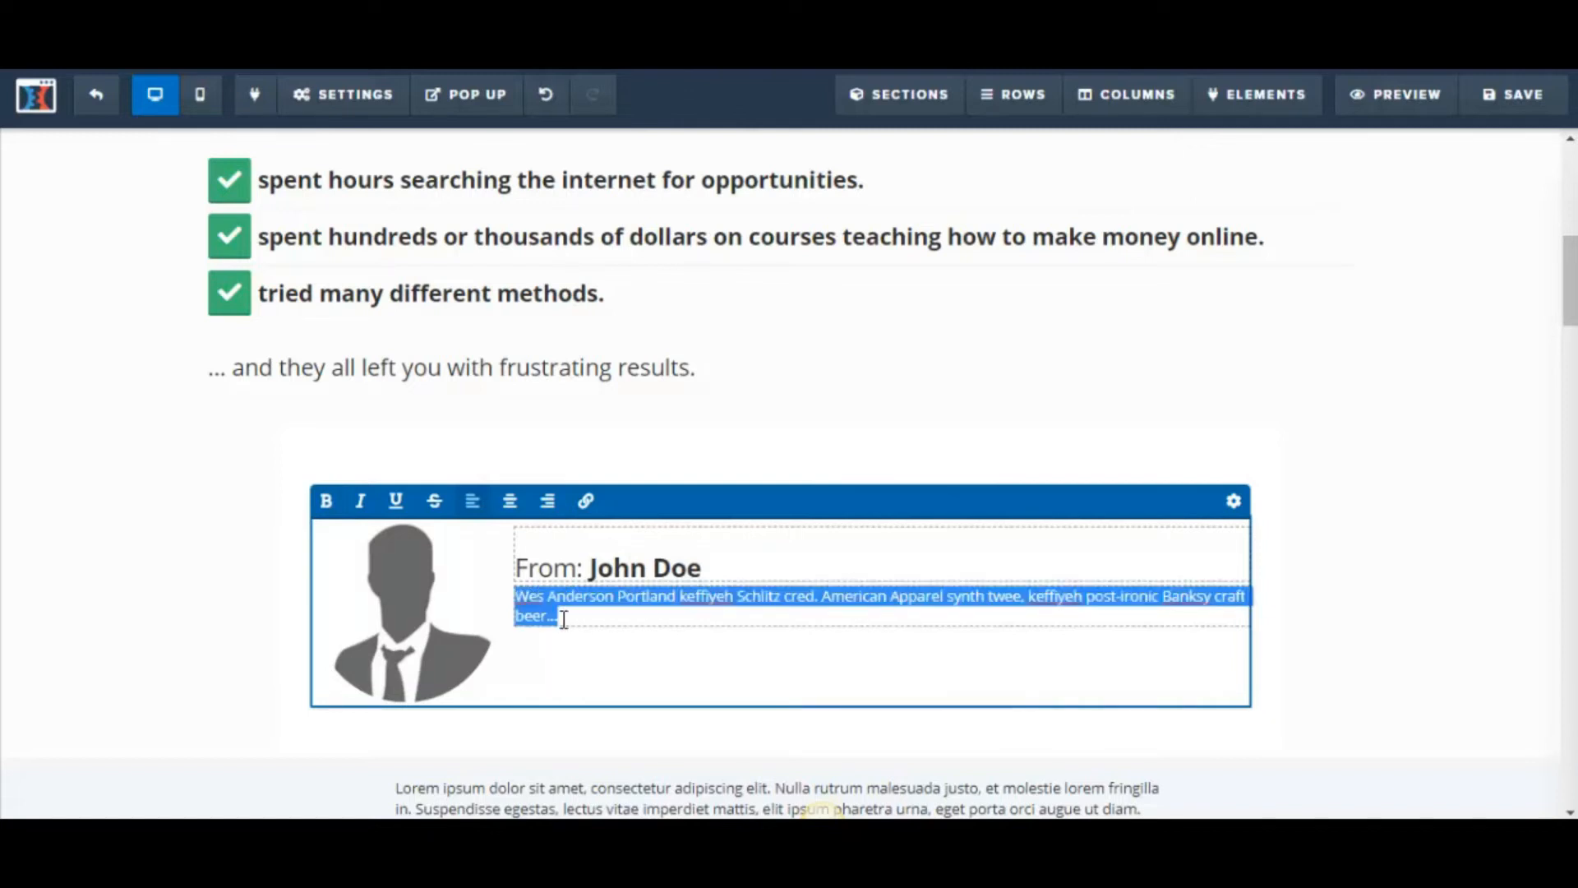
key(BackSpace)
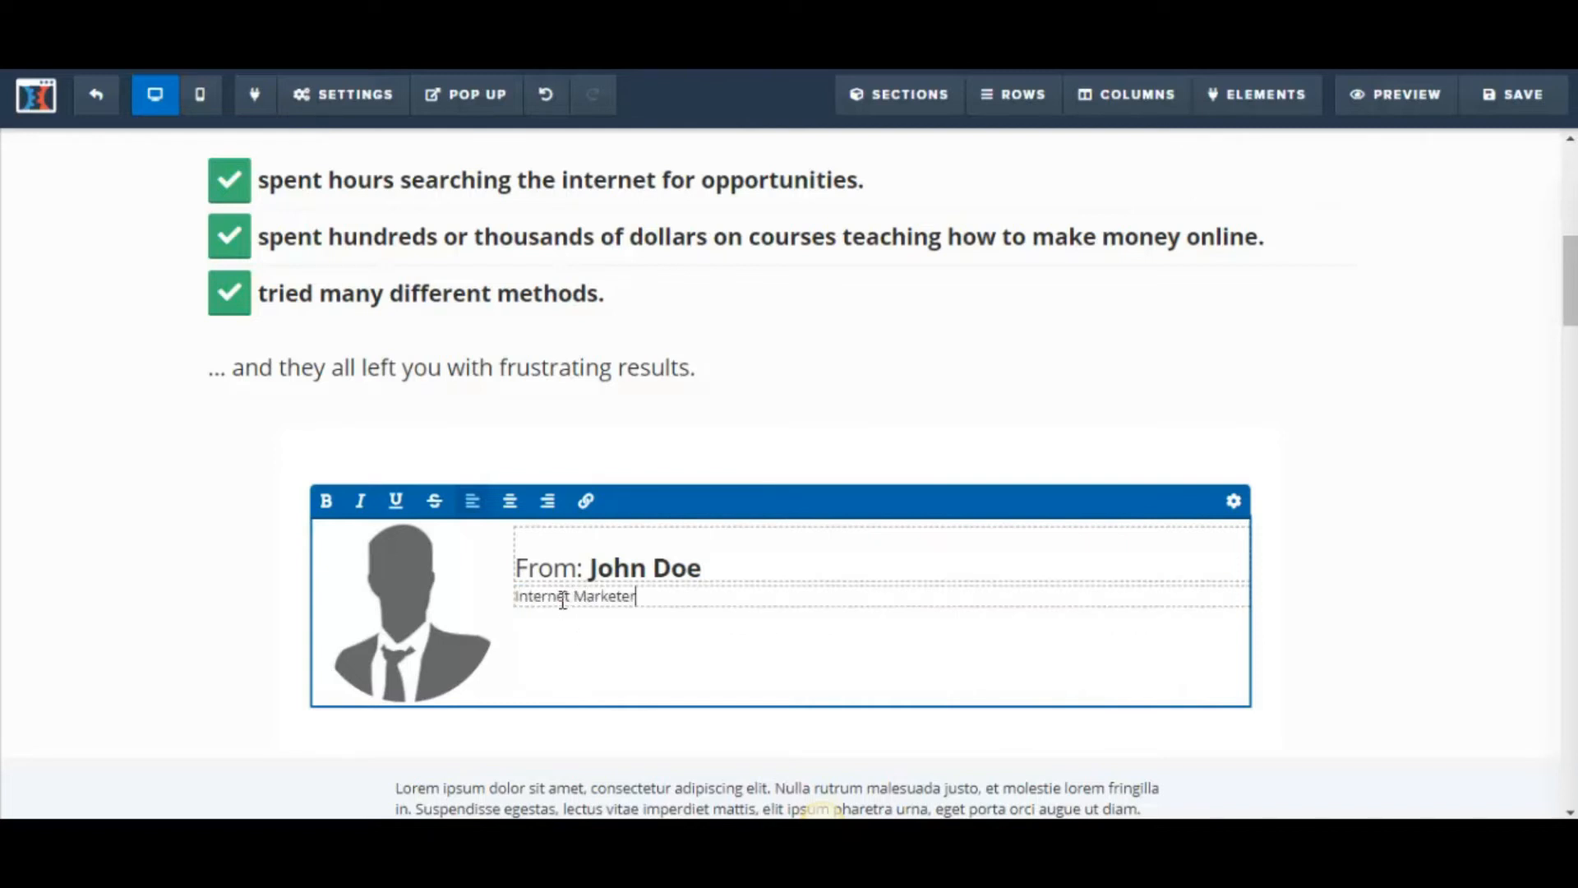
Step: Set the text size of the page owner block's "Internet Marketer" description to 22
drag(667, 597, 508, 597)
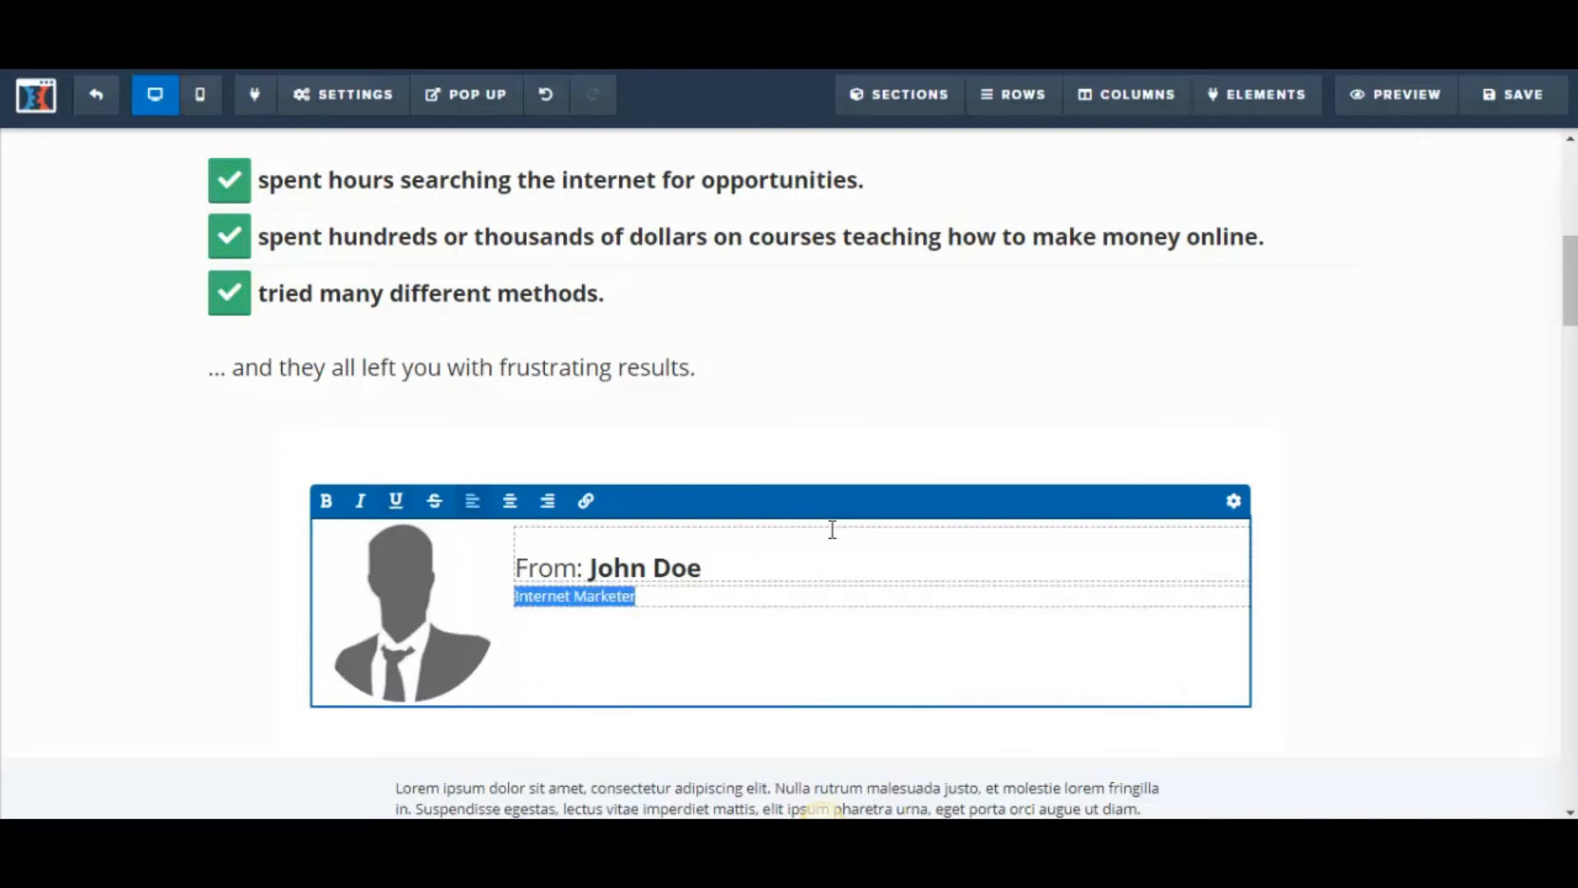
click(1236, 503)
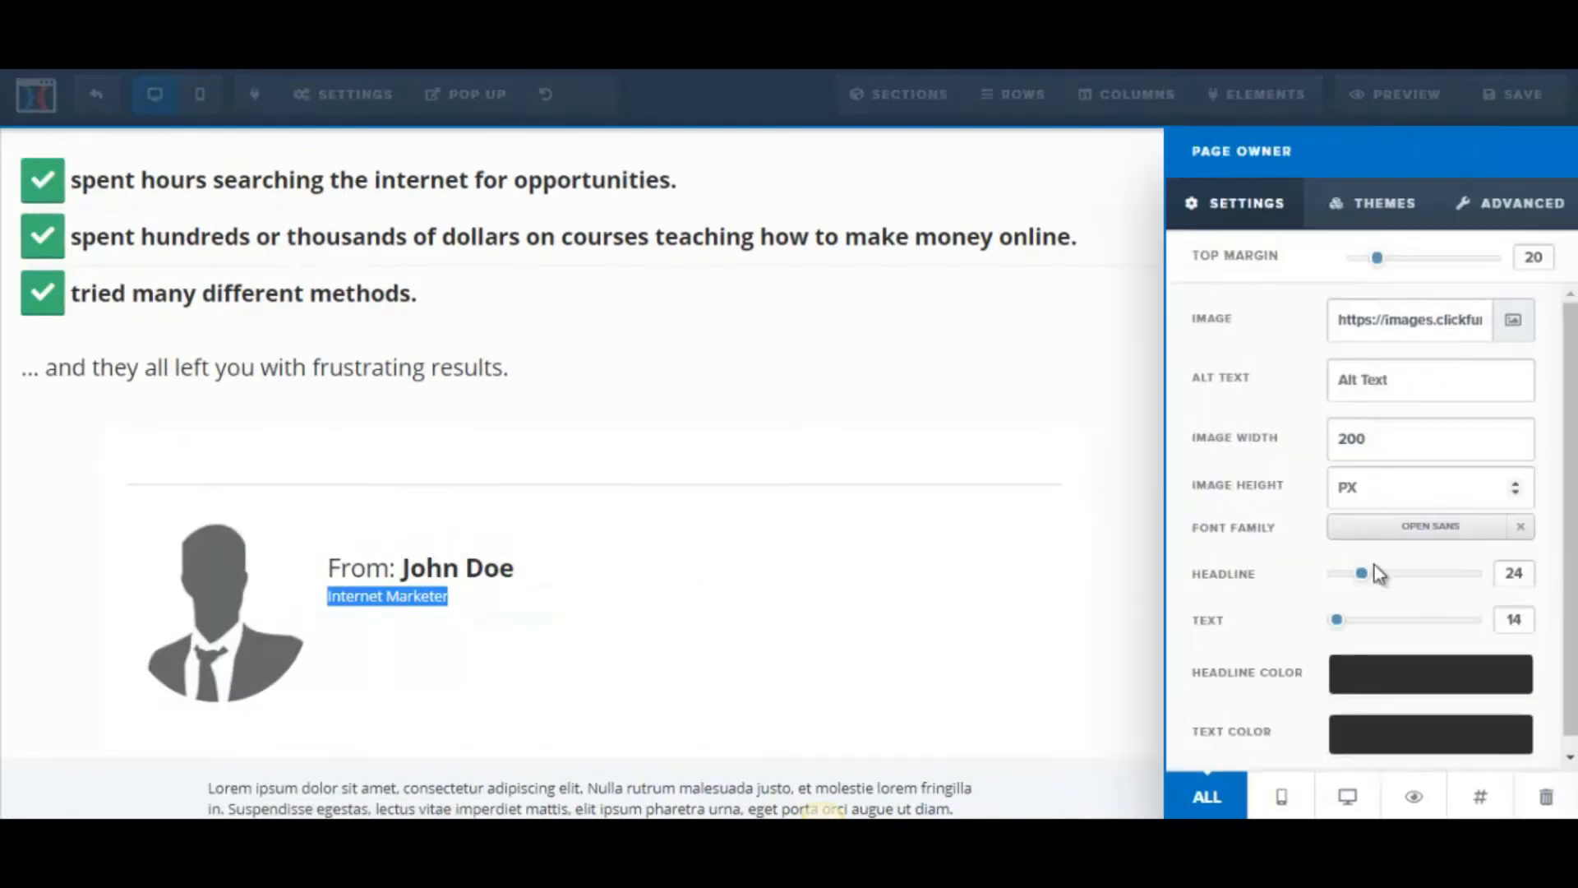
drag(1338, 622, 1359, 623)
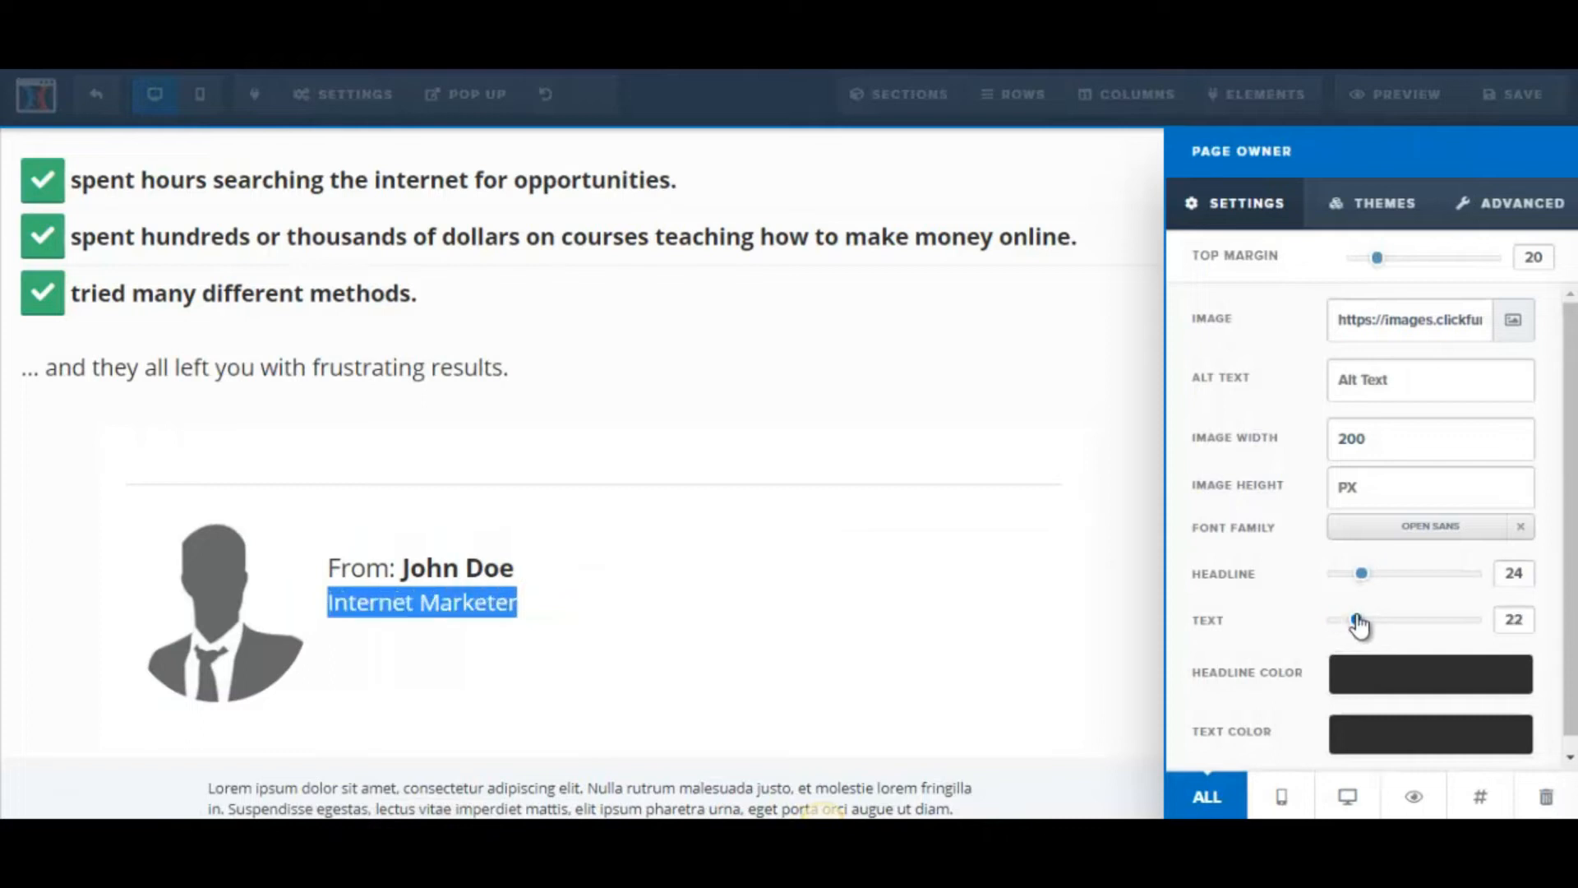
click(791, 635)
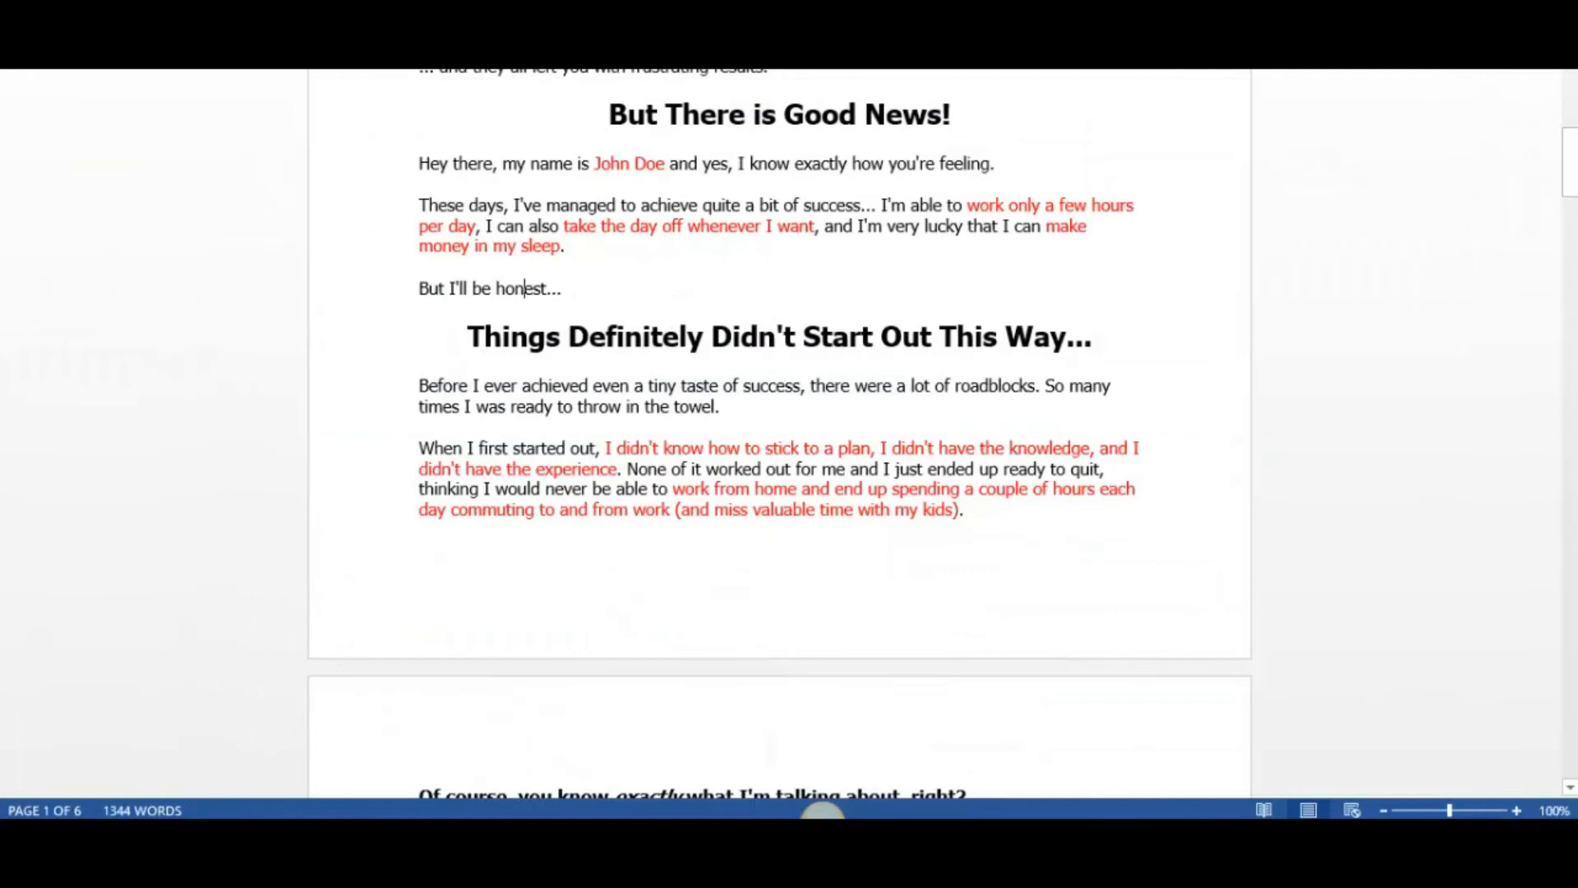
Step: Check the sales letter document and clone the lorem ipsum paragraph in the light blue section below the page owner block
drag(1572, 181, 1574, 149)
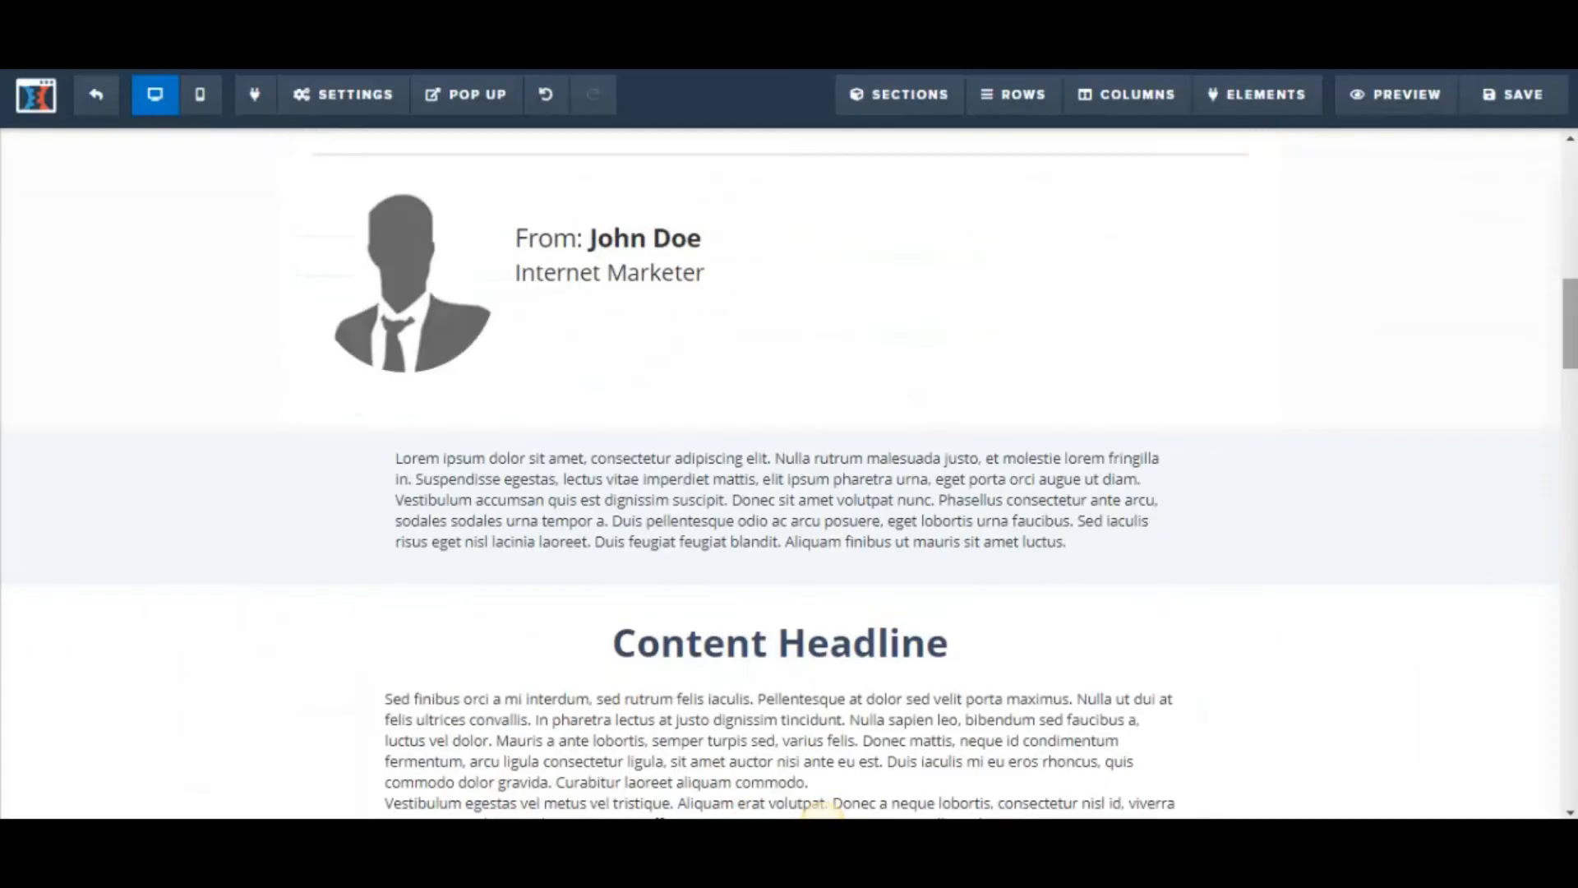
scroll(923, 408, down, 1)
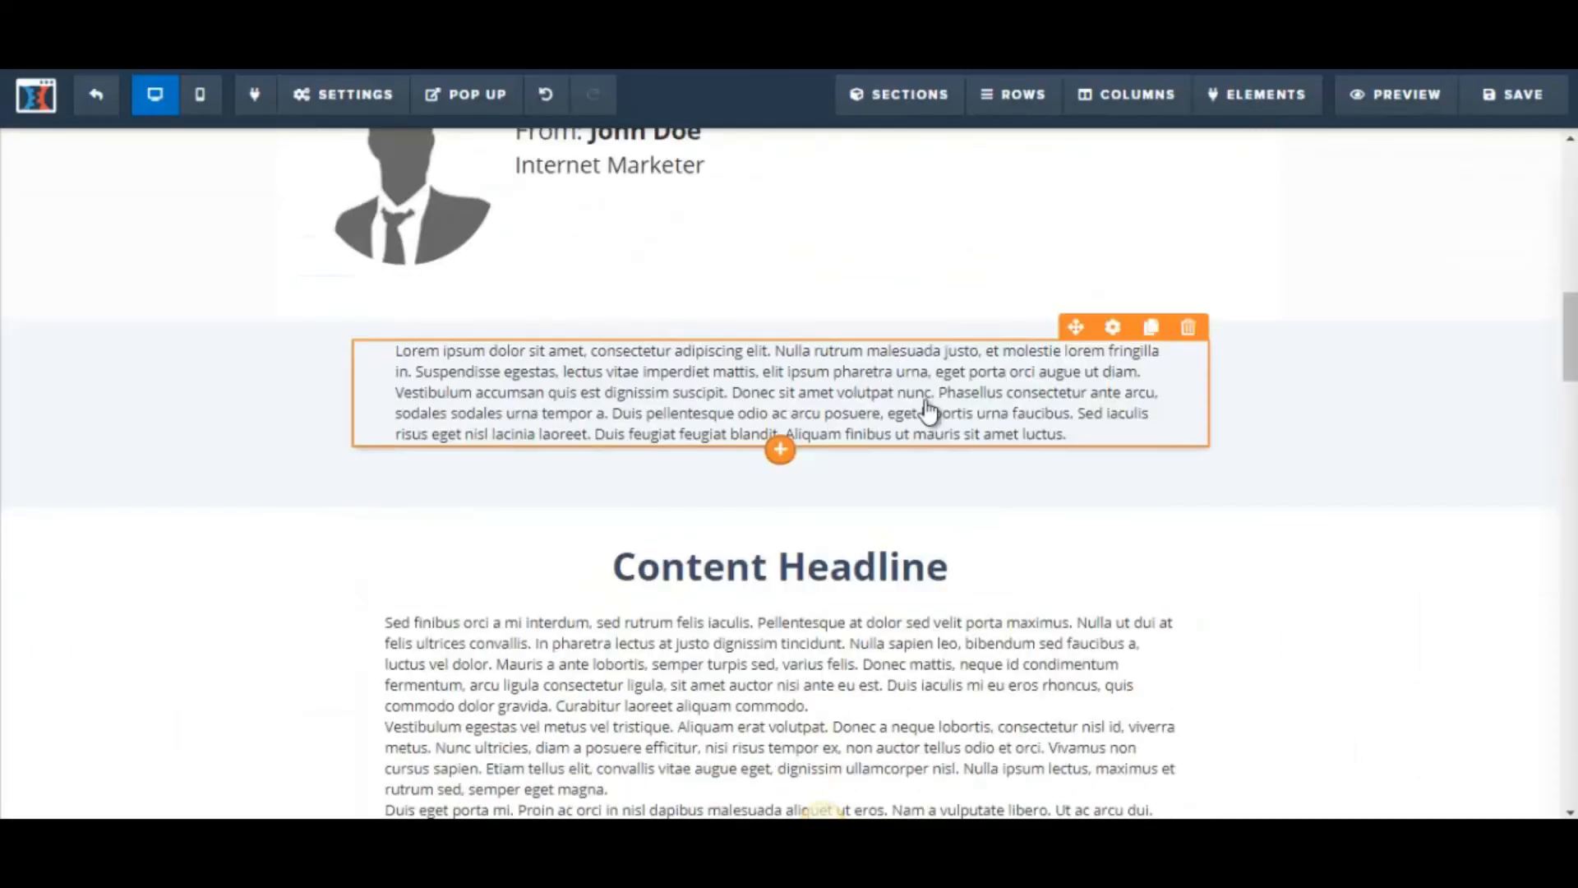
click(1151, 333)
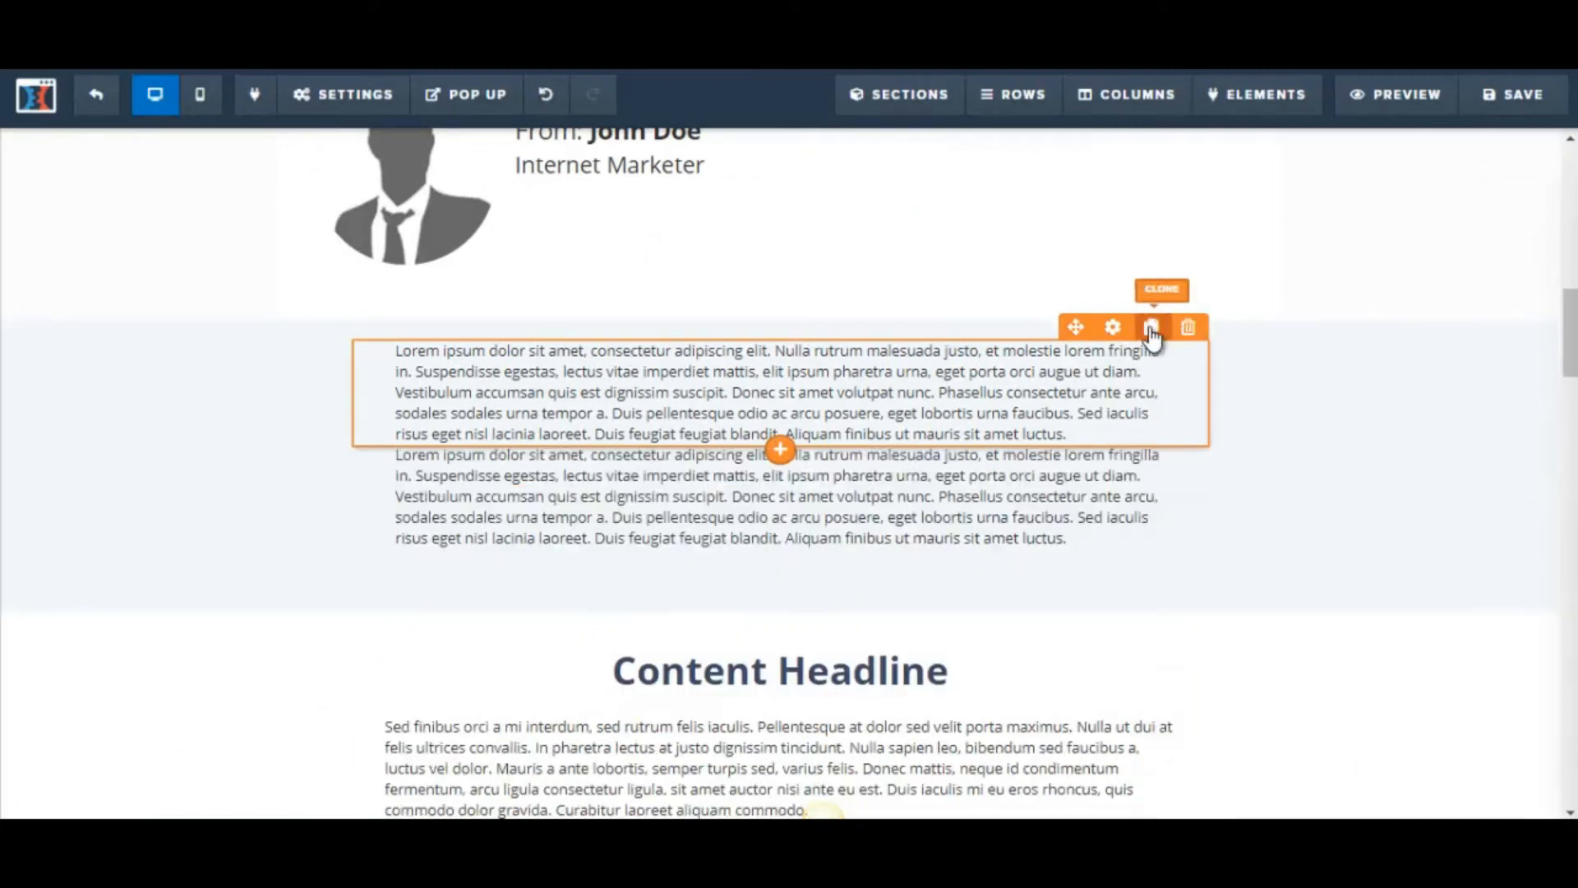
click(852, 411)
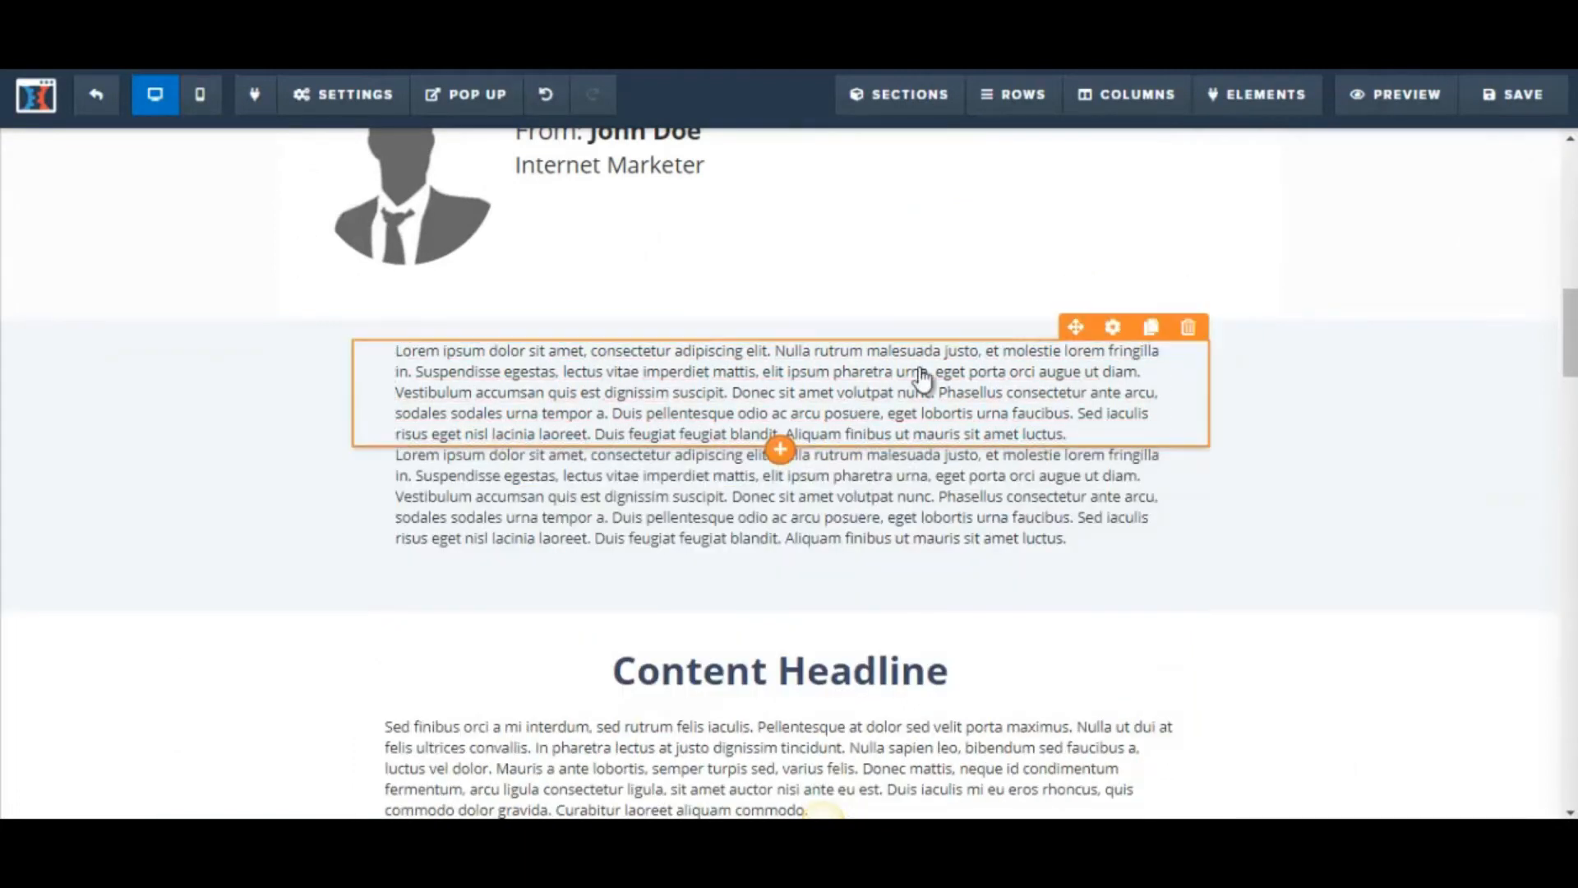
Step: Insert a headline element between the two lorem ipsum paragraphs in the light blue section and word it "But There Is Good News!"
click(778, 454)
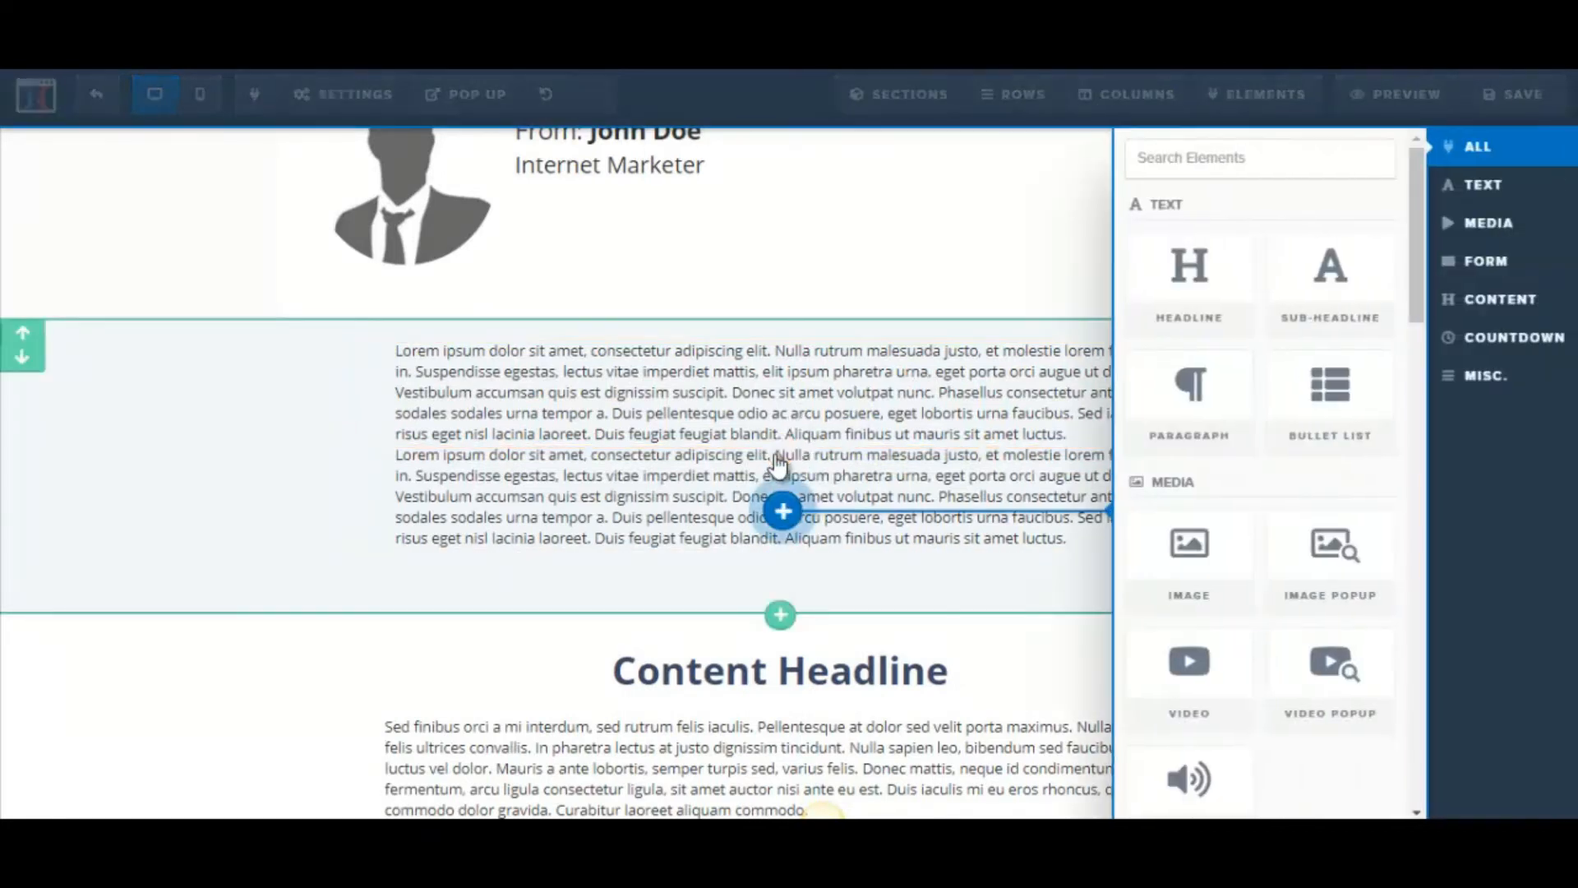
click(1196, 309)
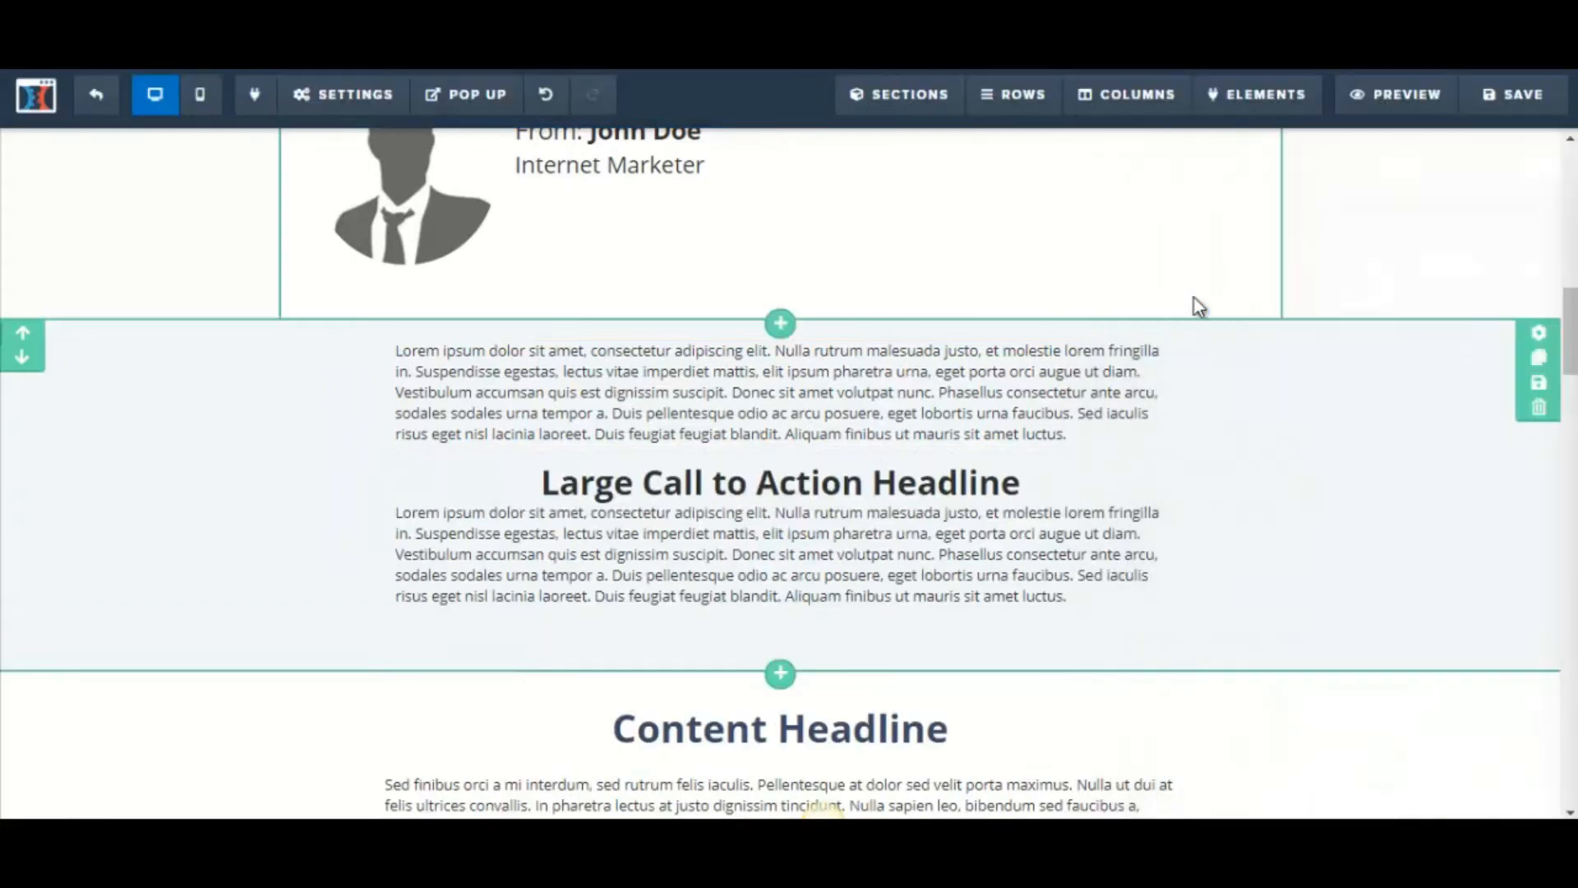
click(678, 499)
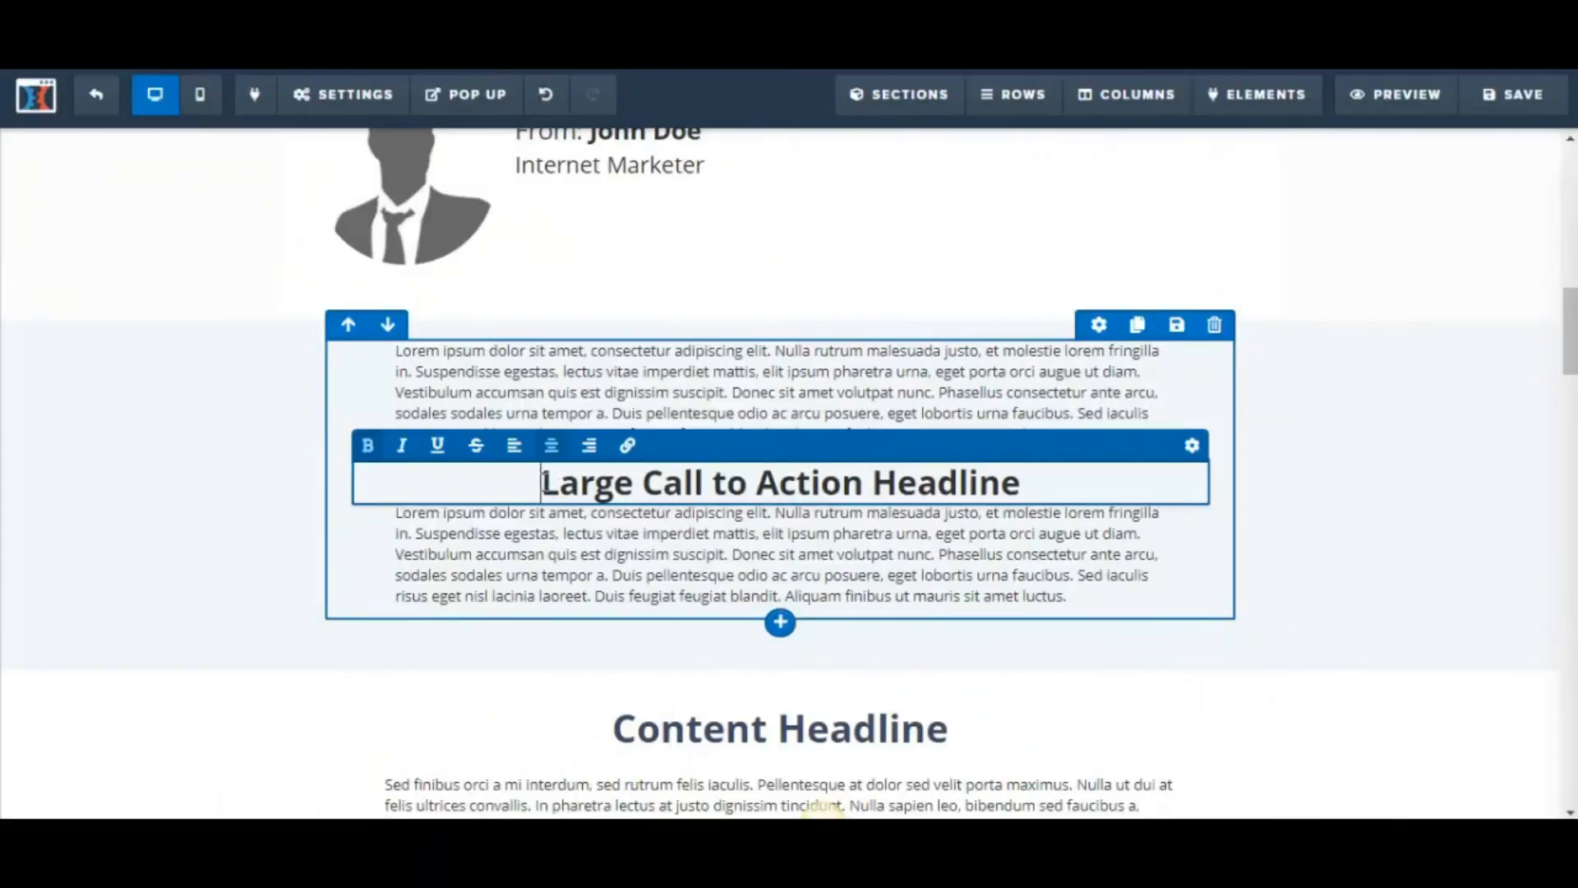
drag(542, 483, 1067, 486)
text(But H)
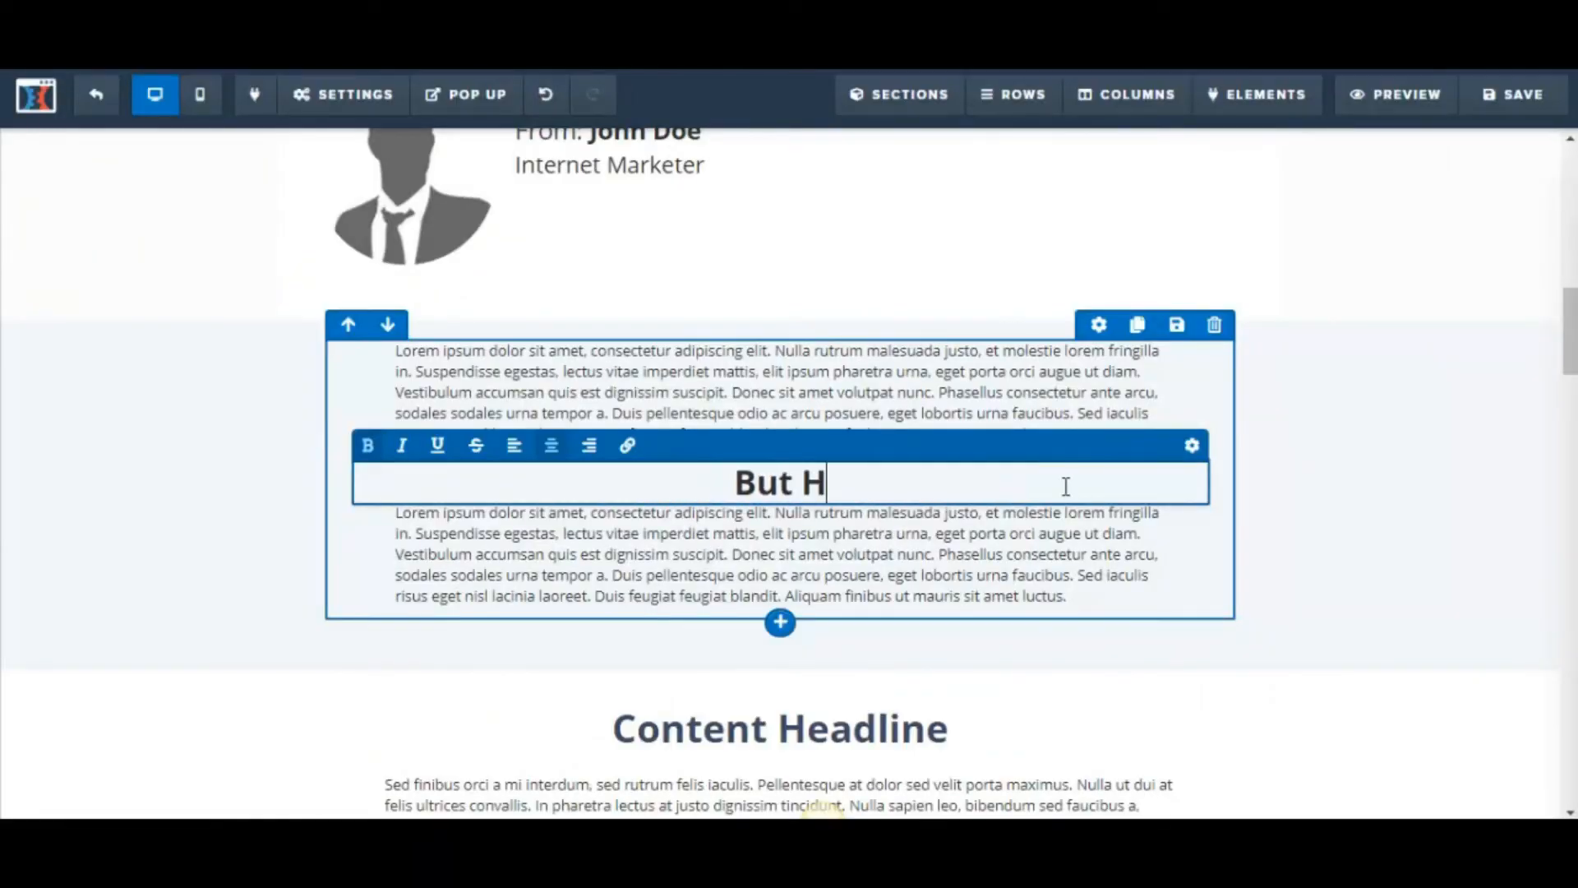
key(BackSpace)
text(There Is Good News!)
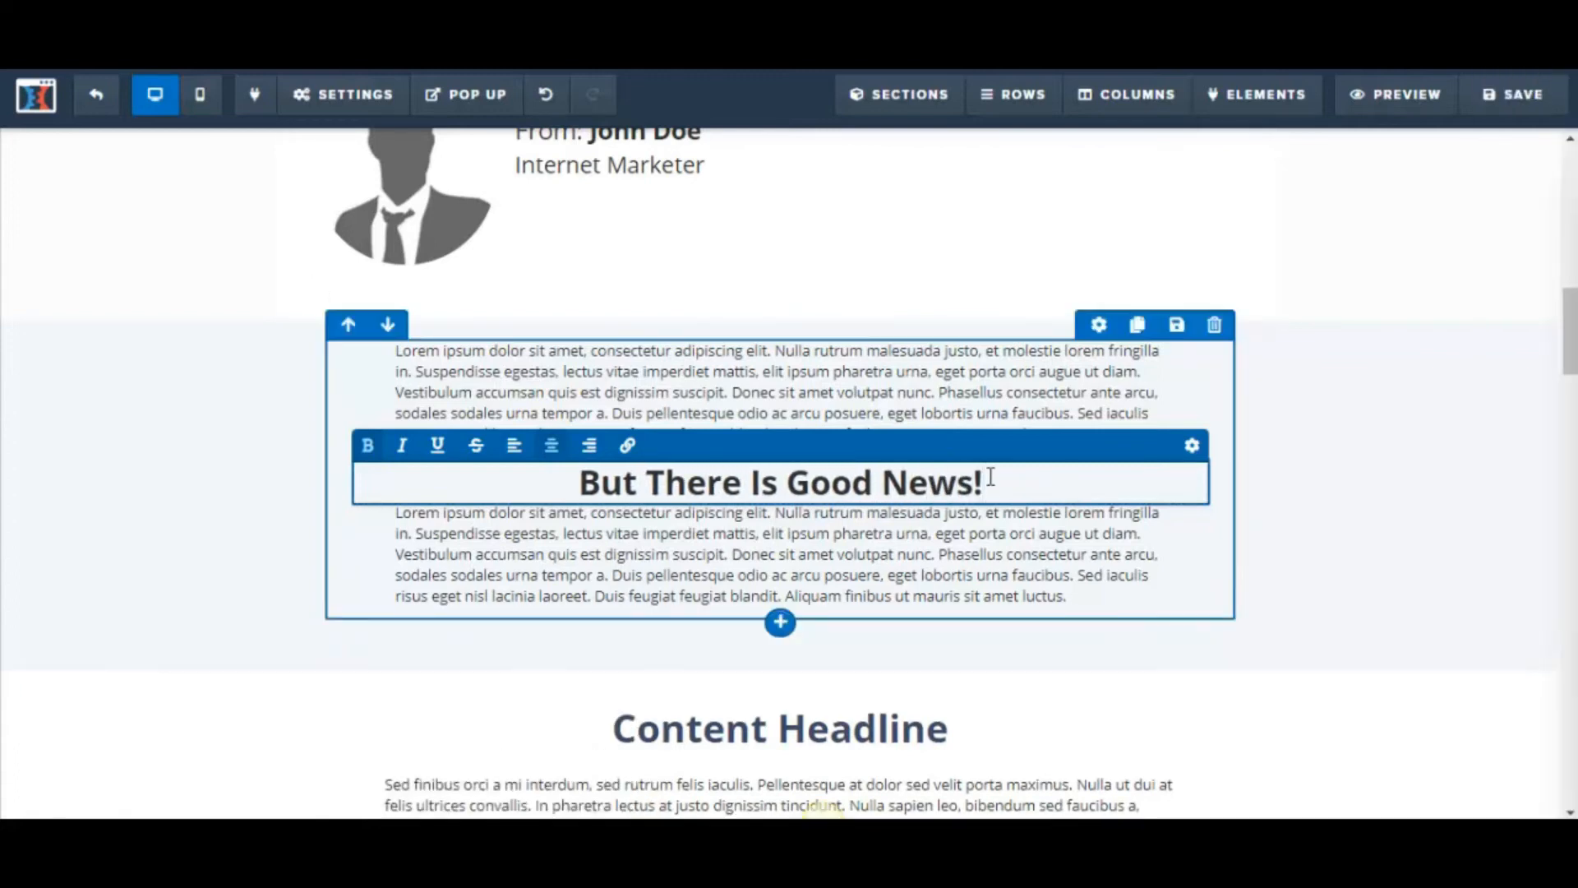
Step: Delete the lorem ipsum paragraph above the "But There Is Good News!" headline
click(1083, 388)
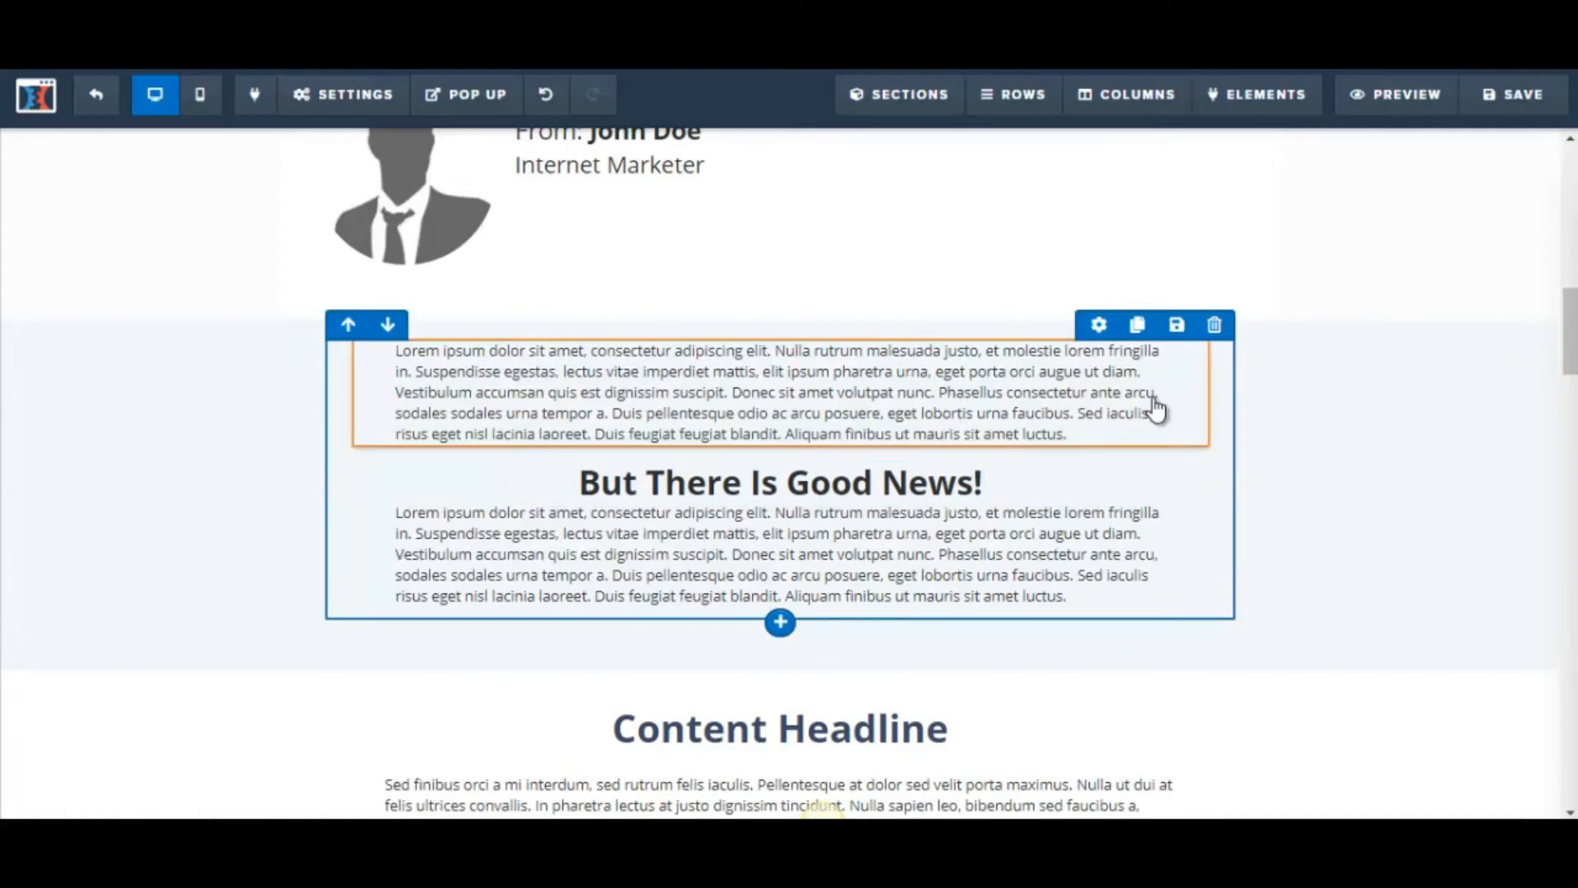
click(1086, 354)
click(1057, 481)
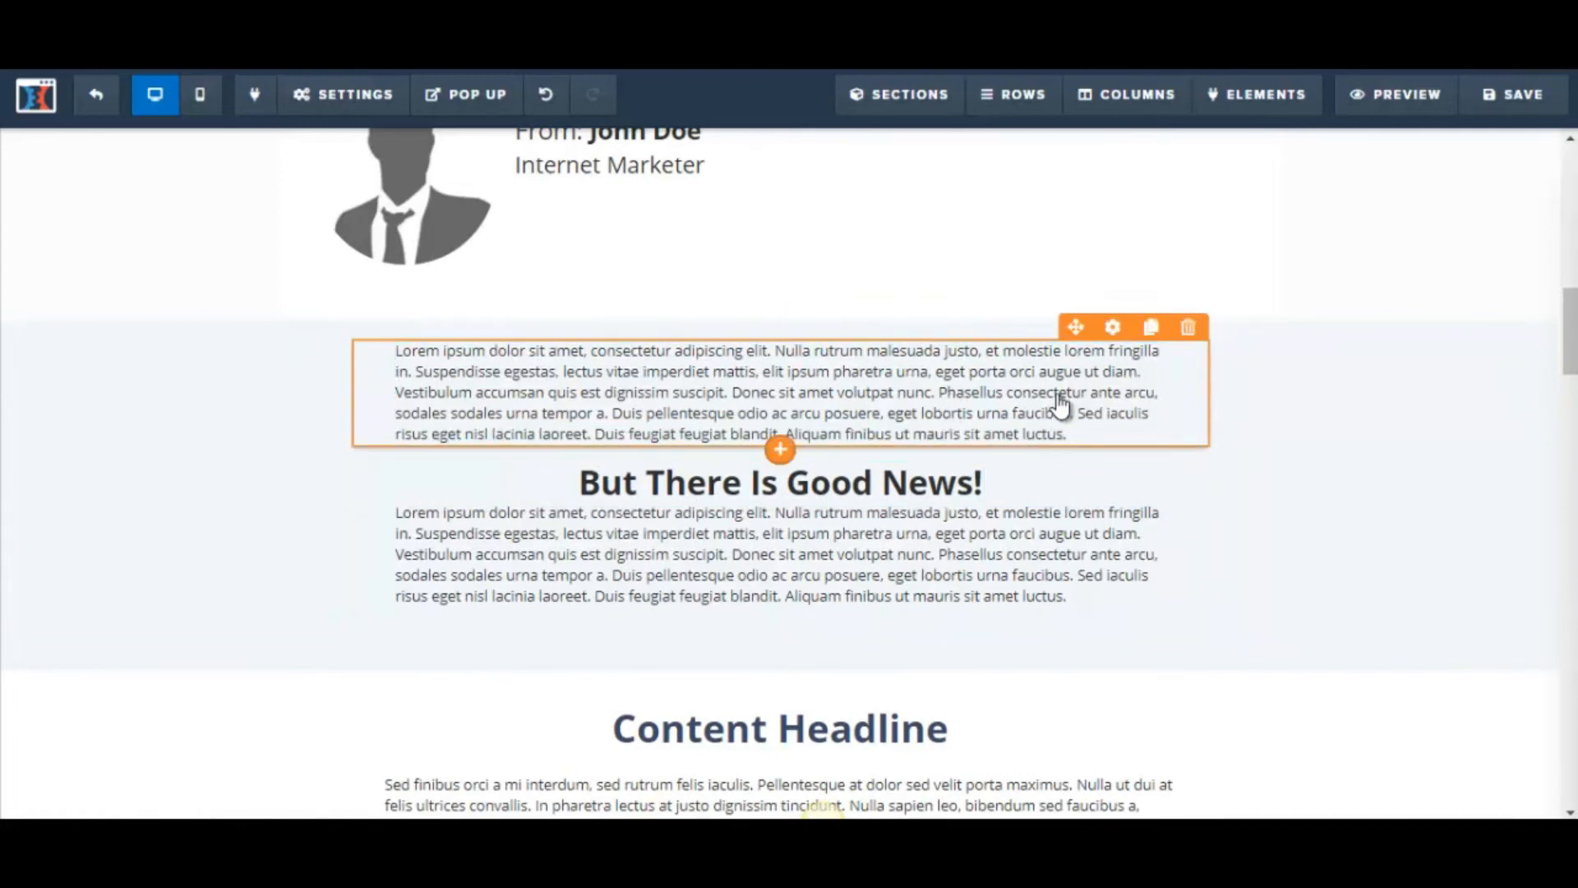
click(1190, 330)
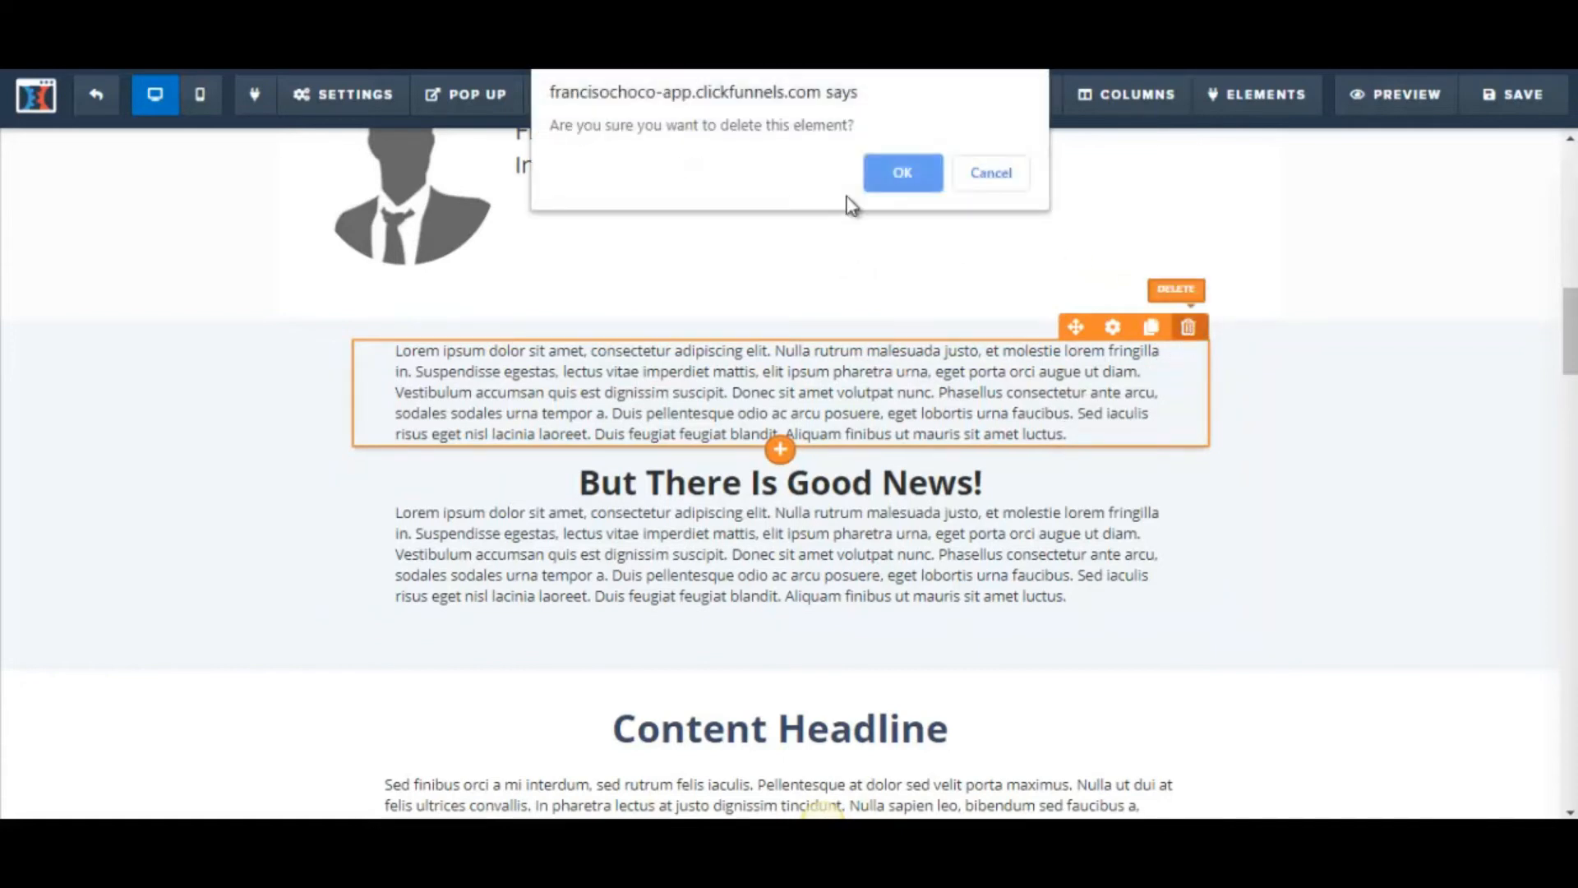
click(902, 179)
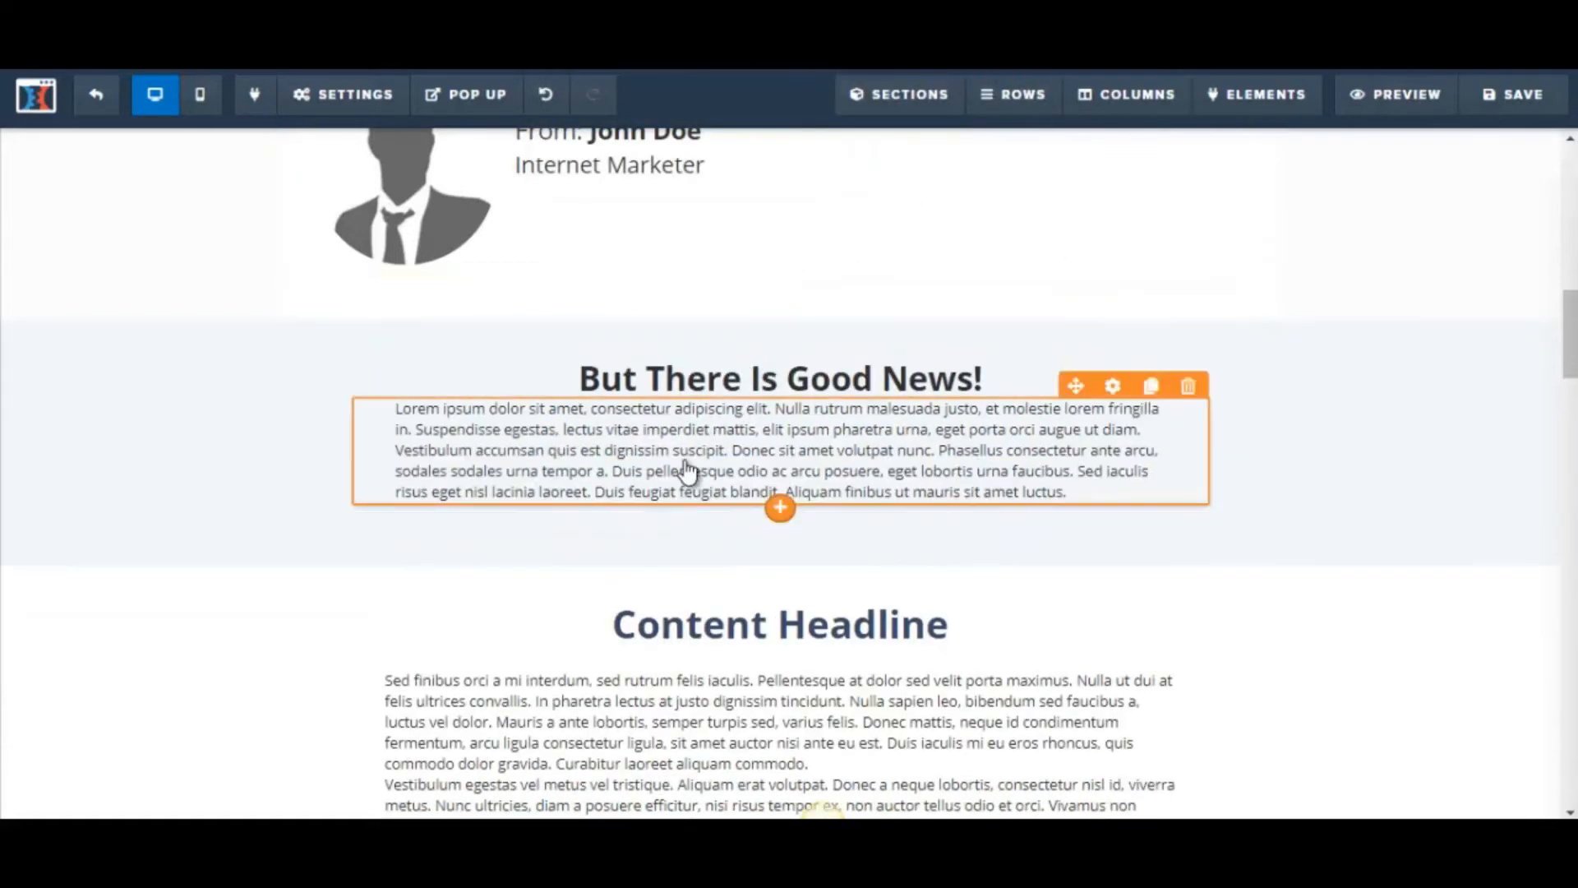
Step: Replace the lorem ipsum paragraph under "But There Is Good News!" with the sales letter's copy from "Hey there" to "But I'll be honest..."
click(688, 467)
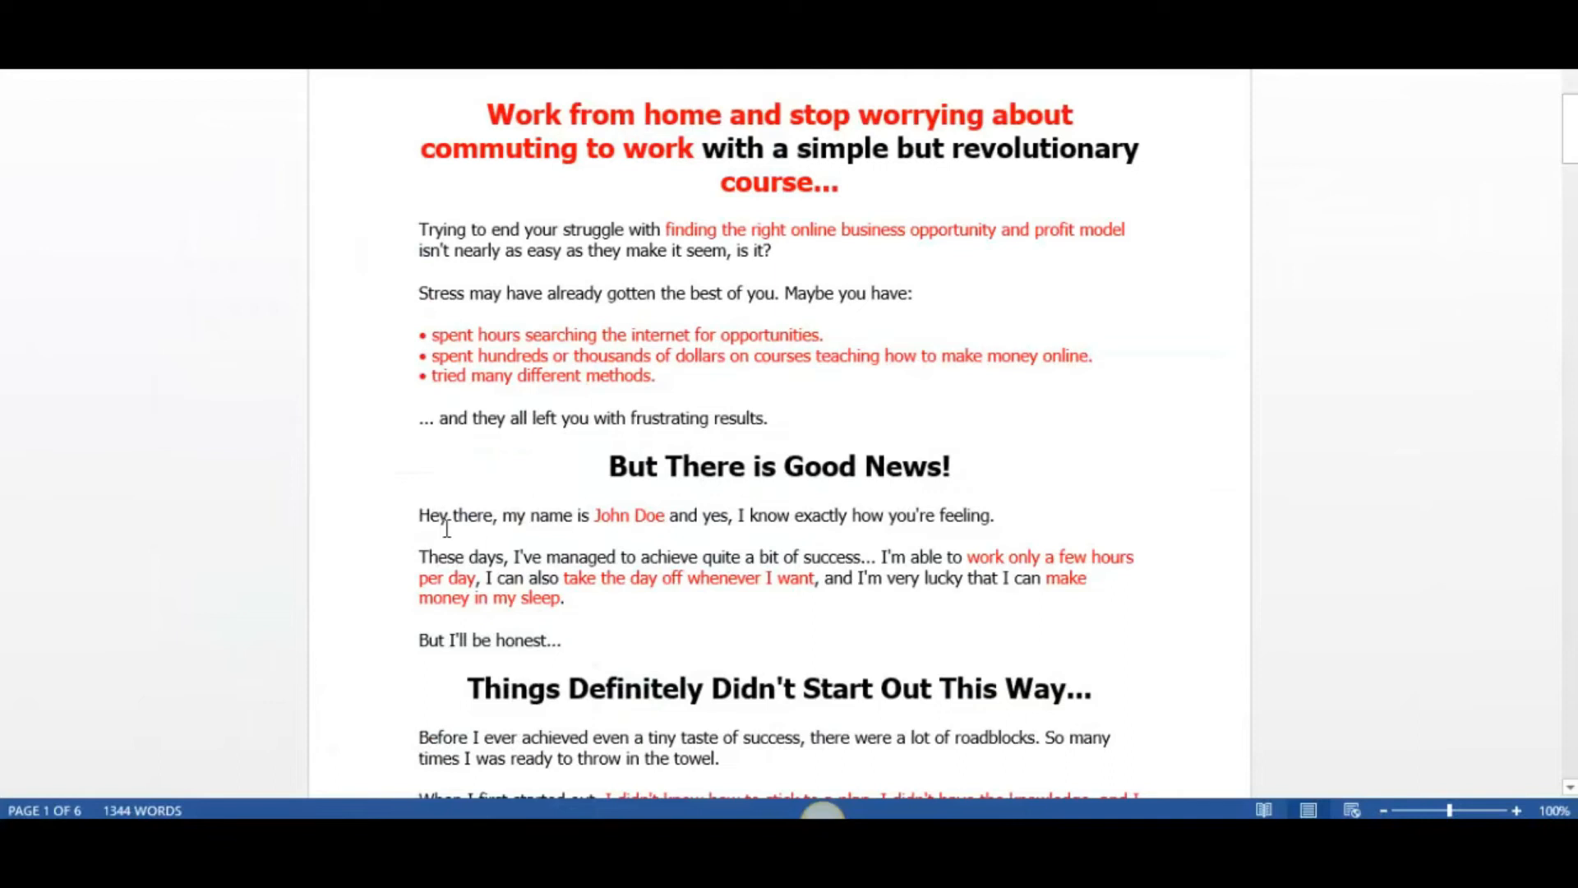
drag(419, 517, 581, 648)
key(ctrl+c)
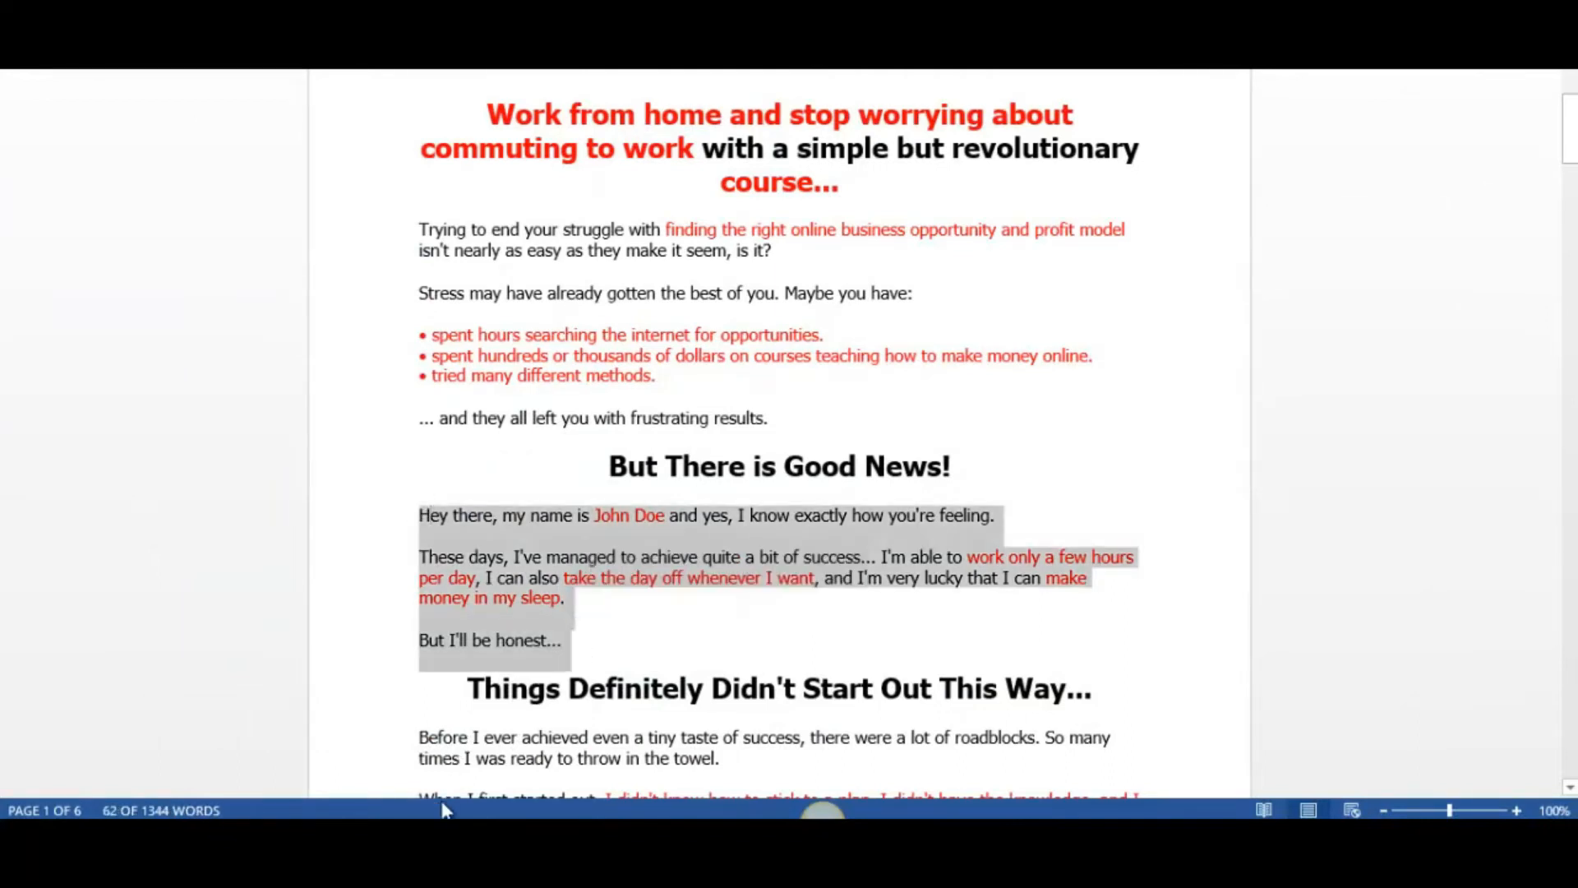
click(441, 829)
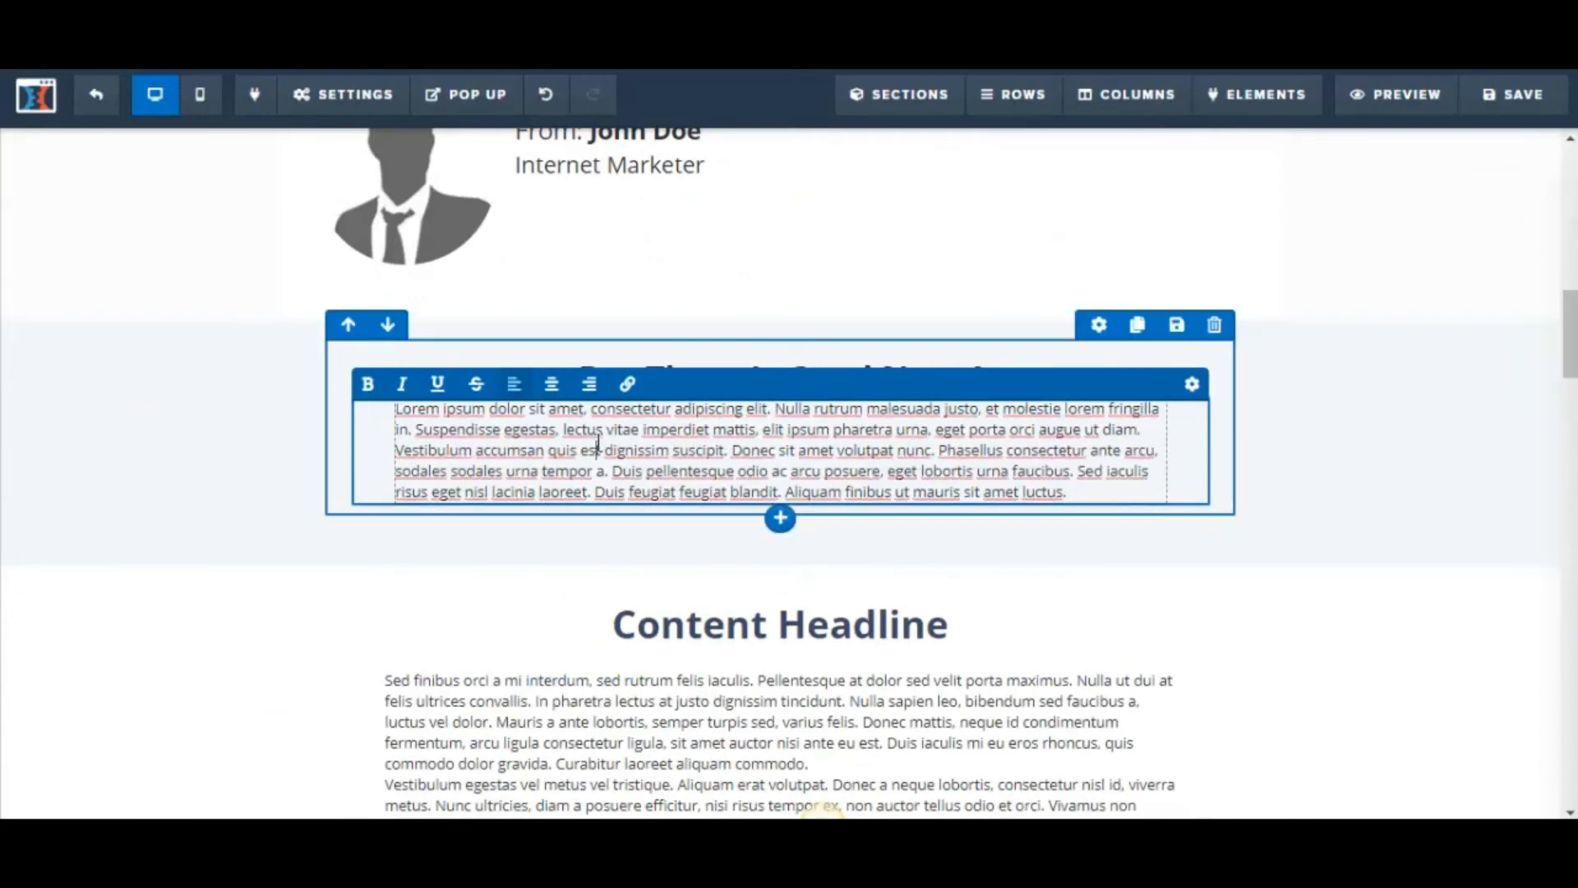
drag(399, 408, 1146, 491)
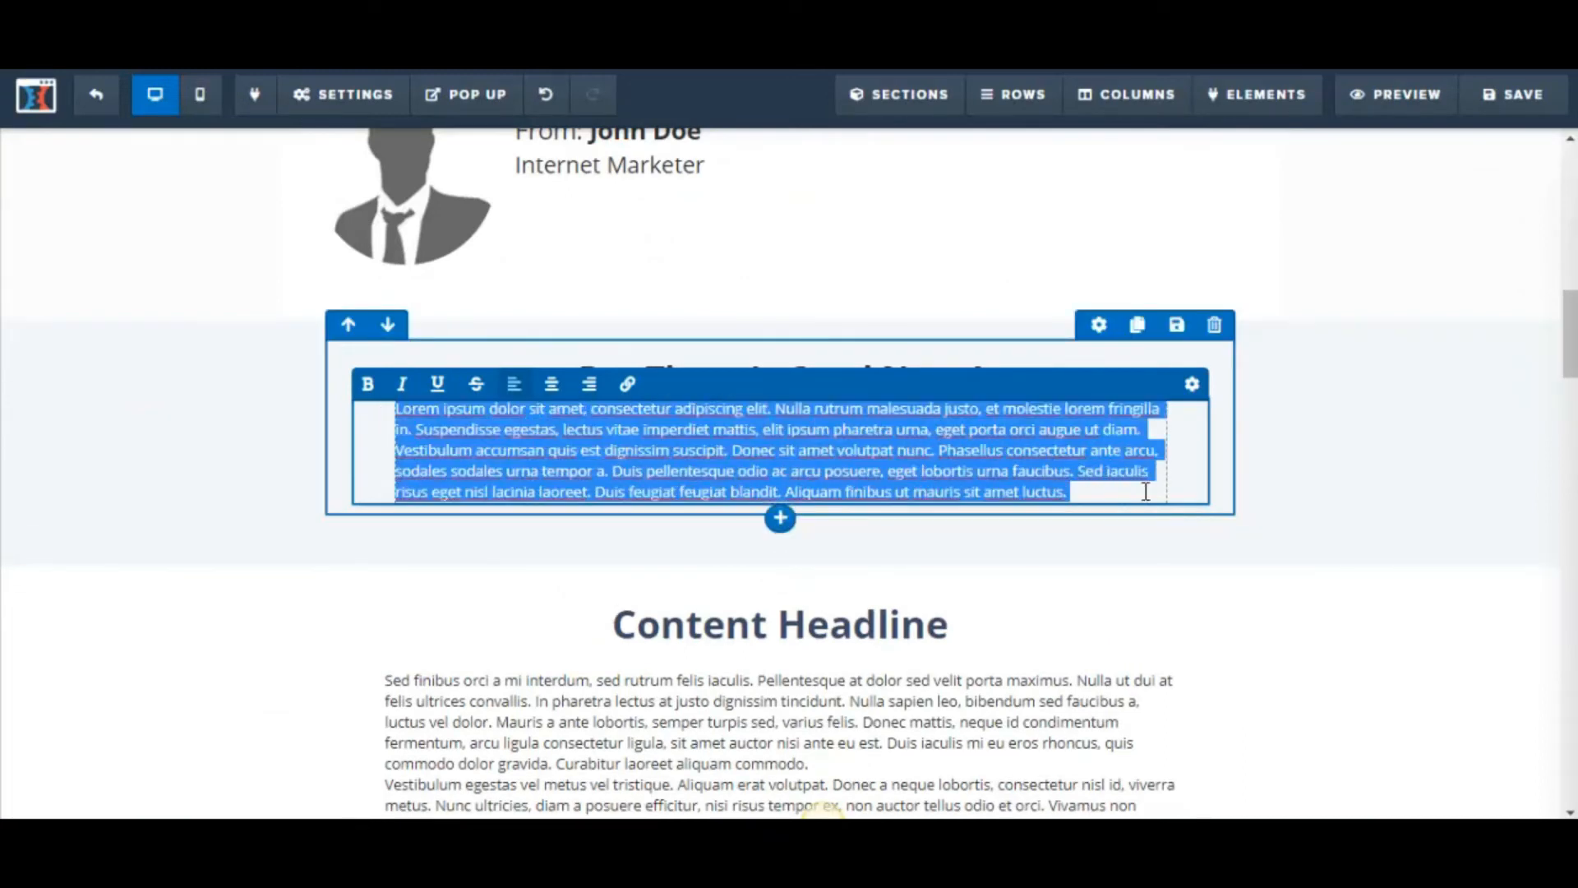
key(ctrl+v)
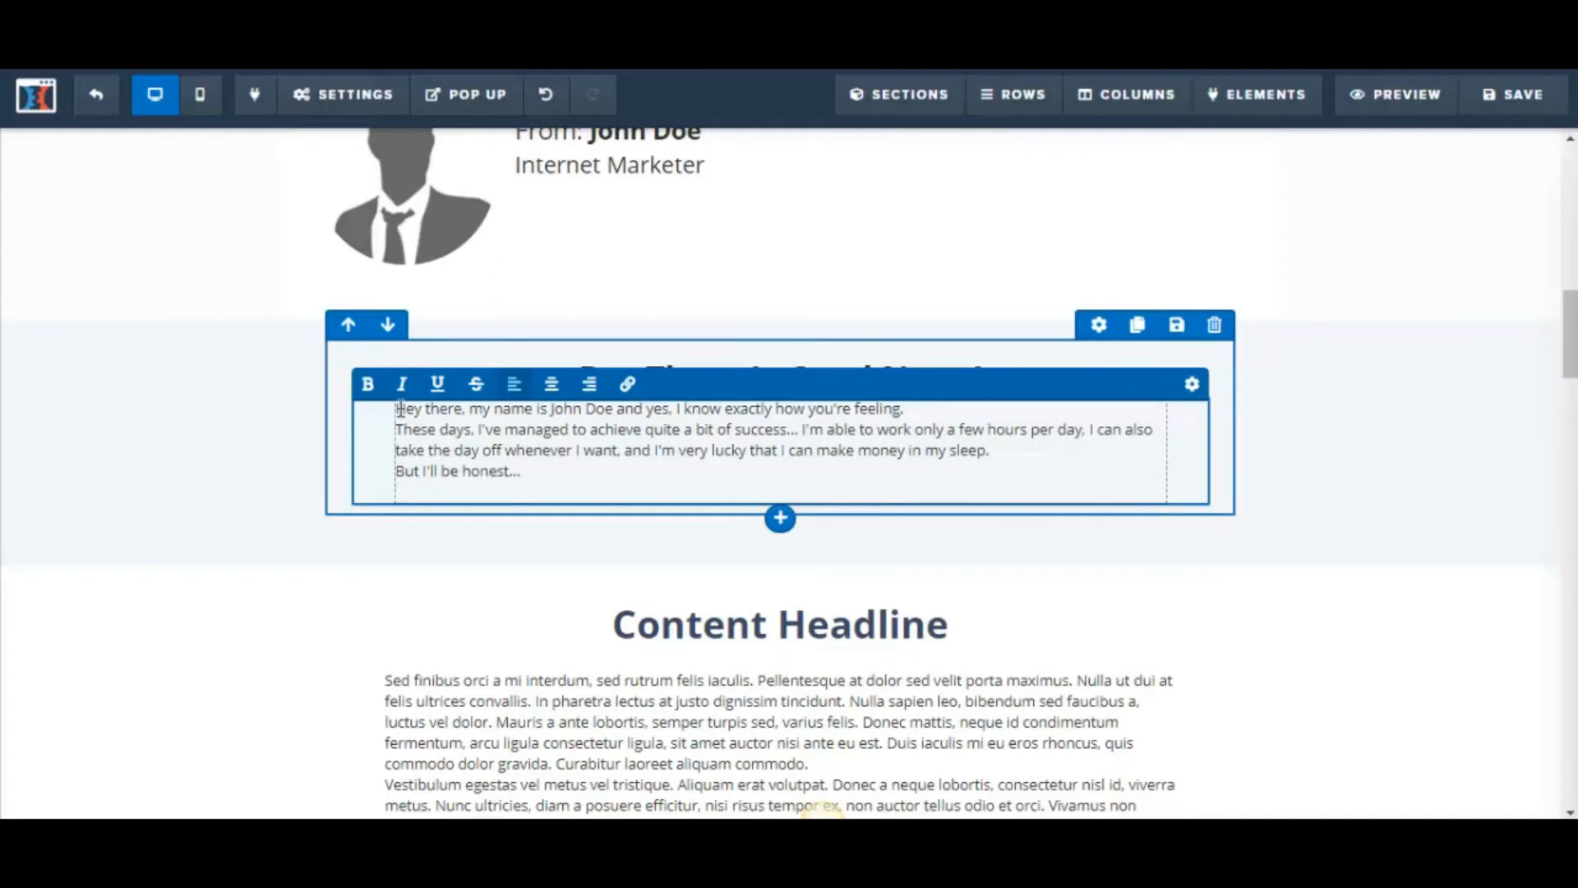
Step: Set the font size of the text under "But There Is Good News!" to 22
drag(399, 408, 537, 478)
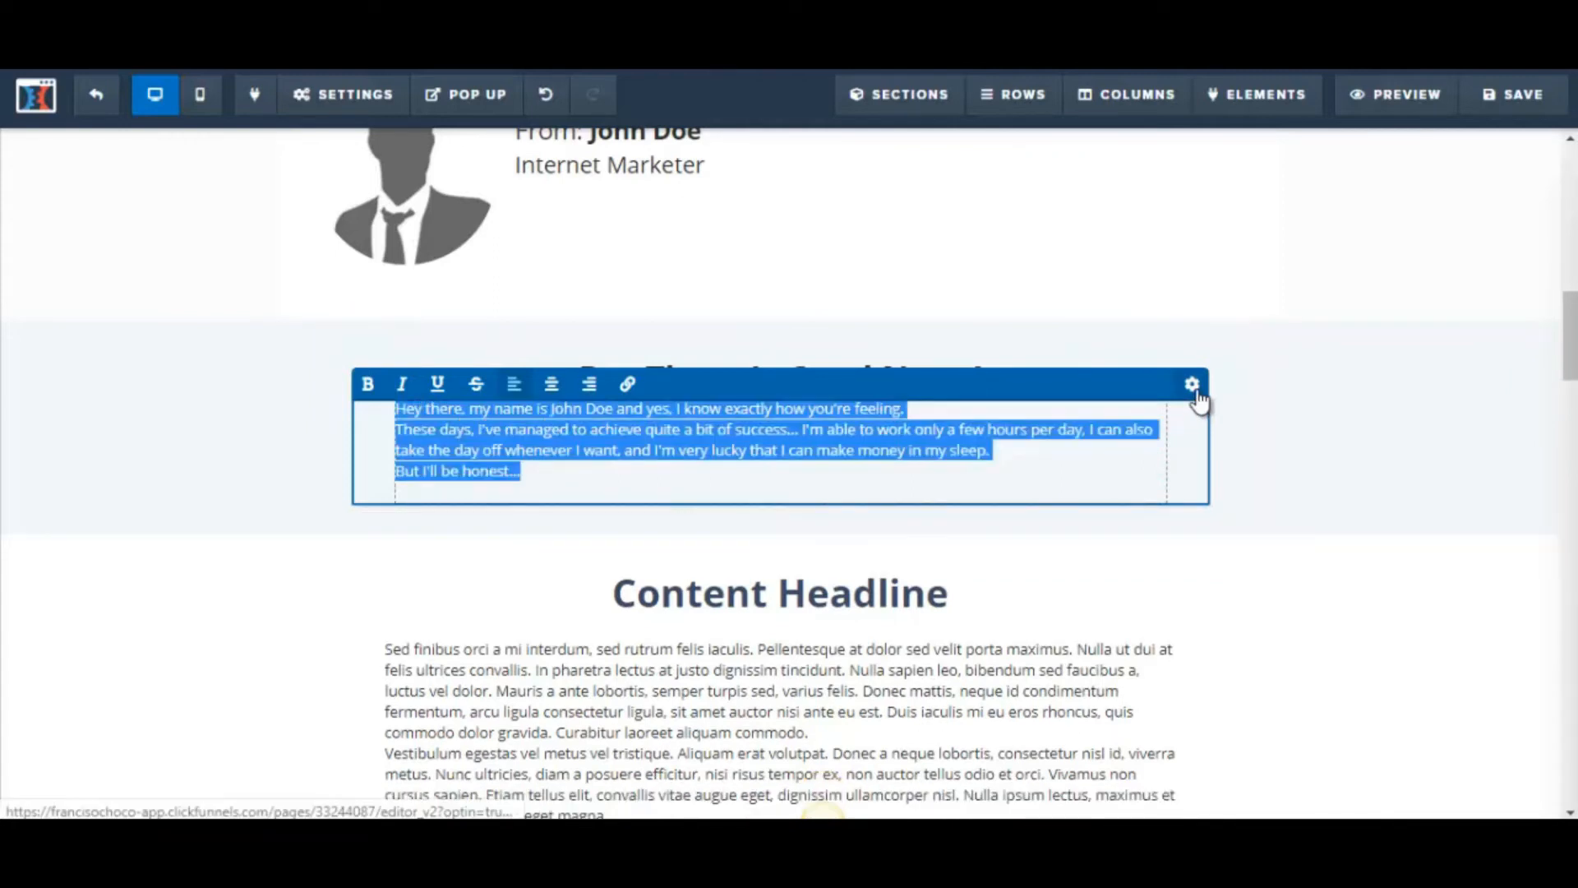
click(1194, 386)
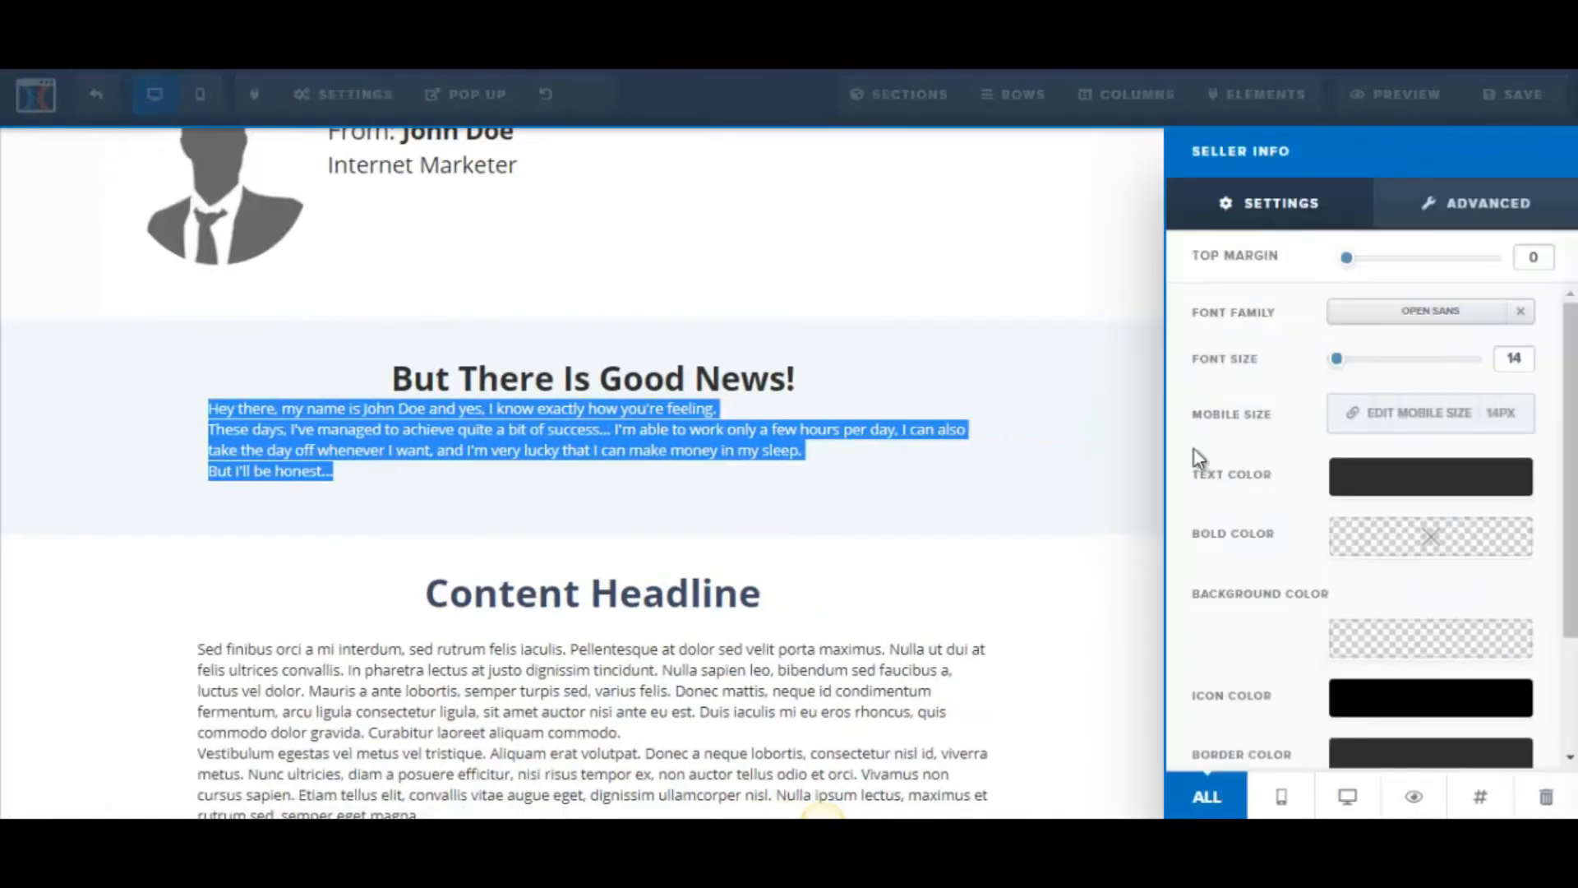
drag(1340, 357, 1358, 372)
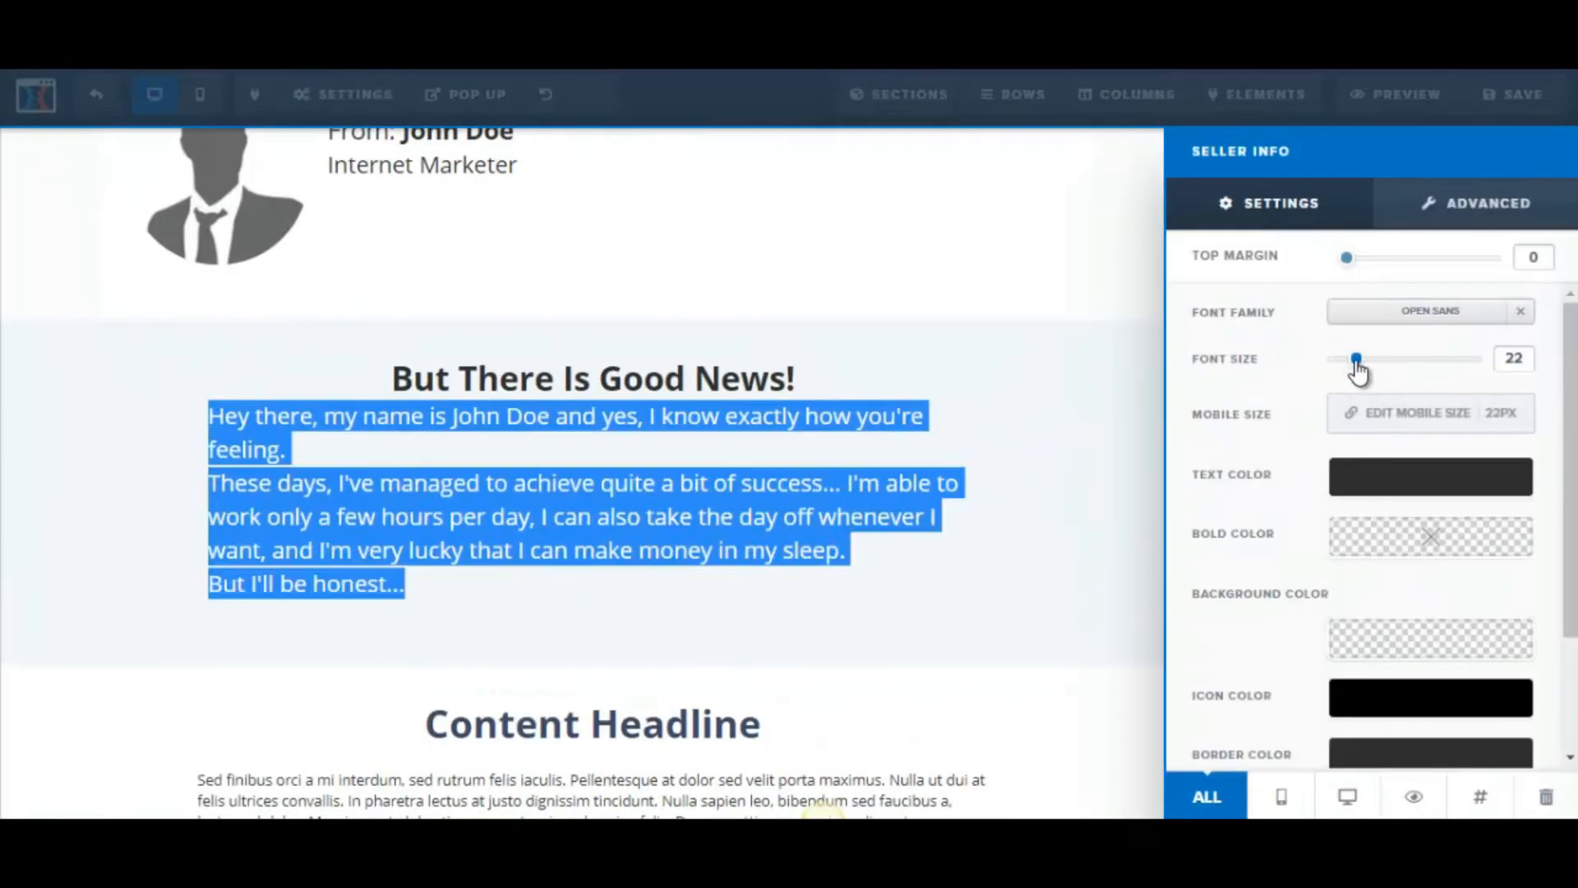
click(705, 535)
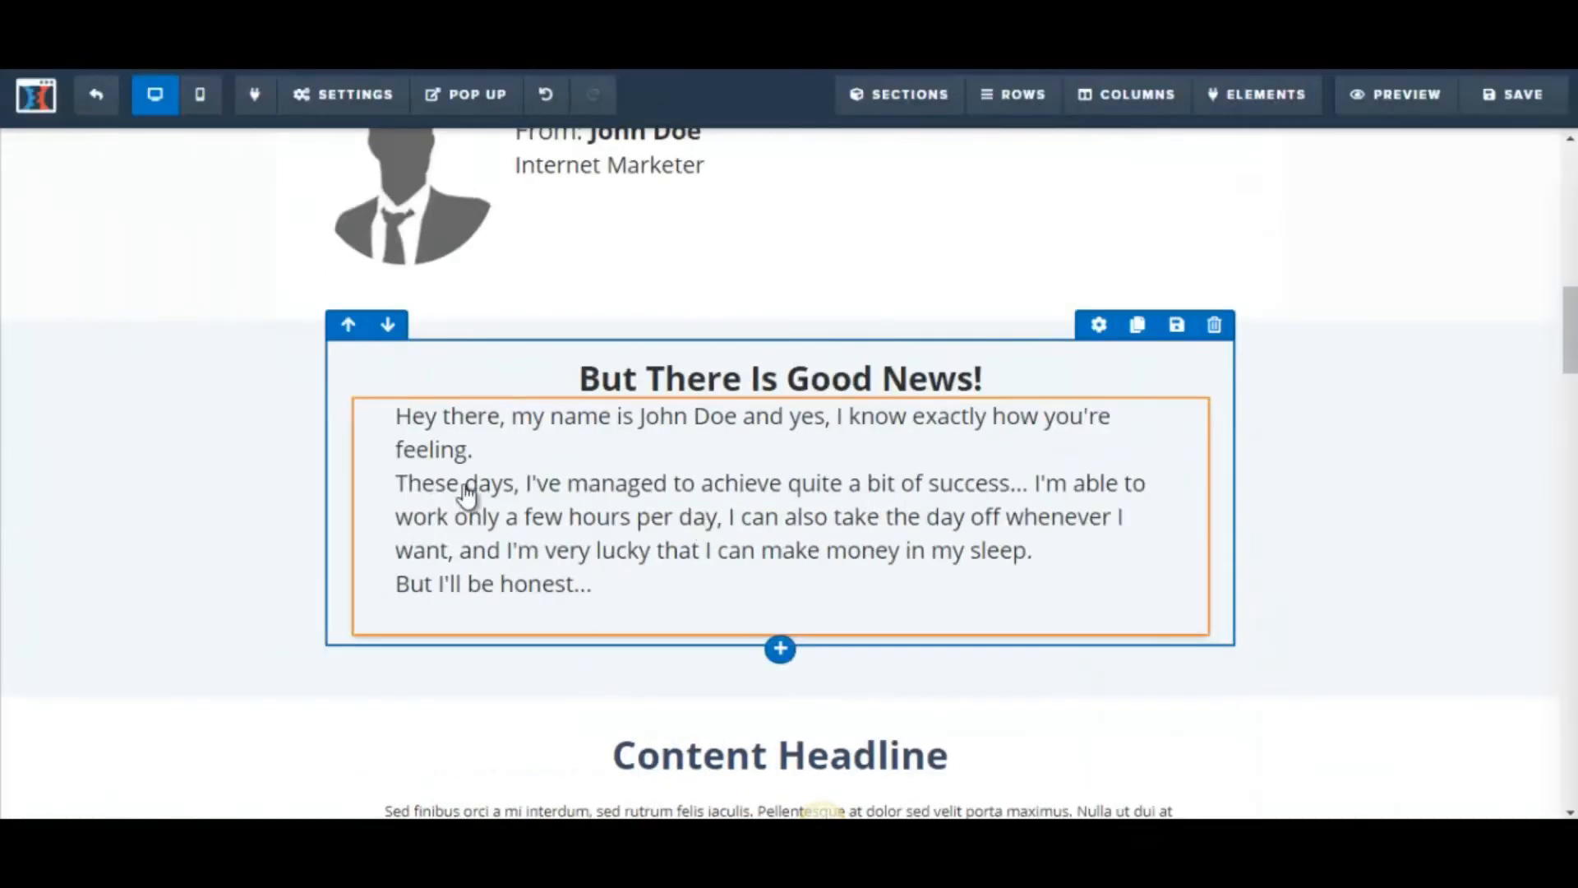
Step: Separate the three paragraphs under "But There Is Good News!" with blank lines and save the page
click(545, 457)
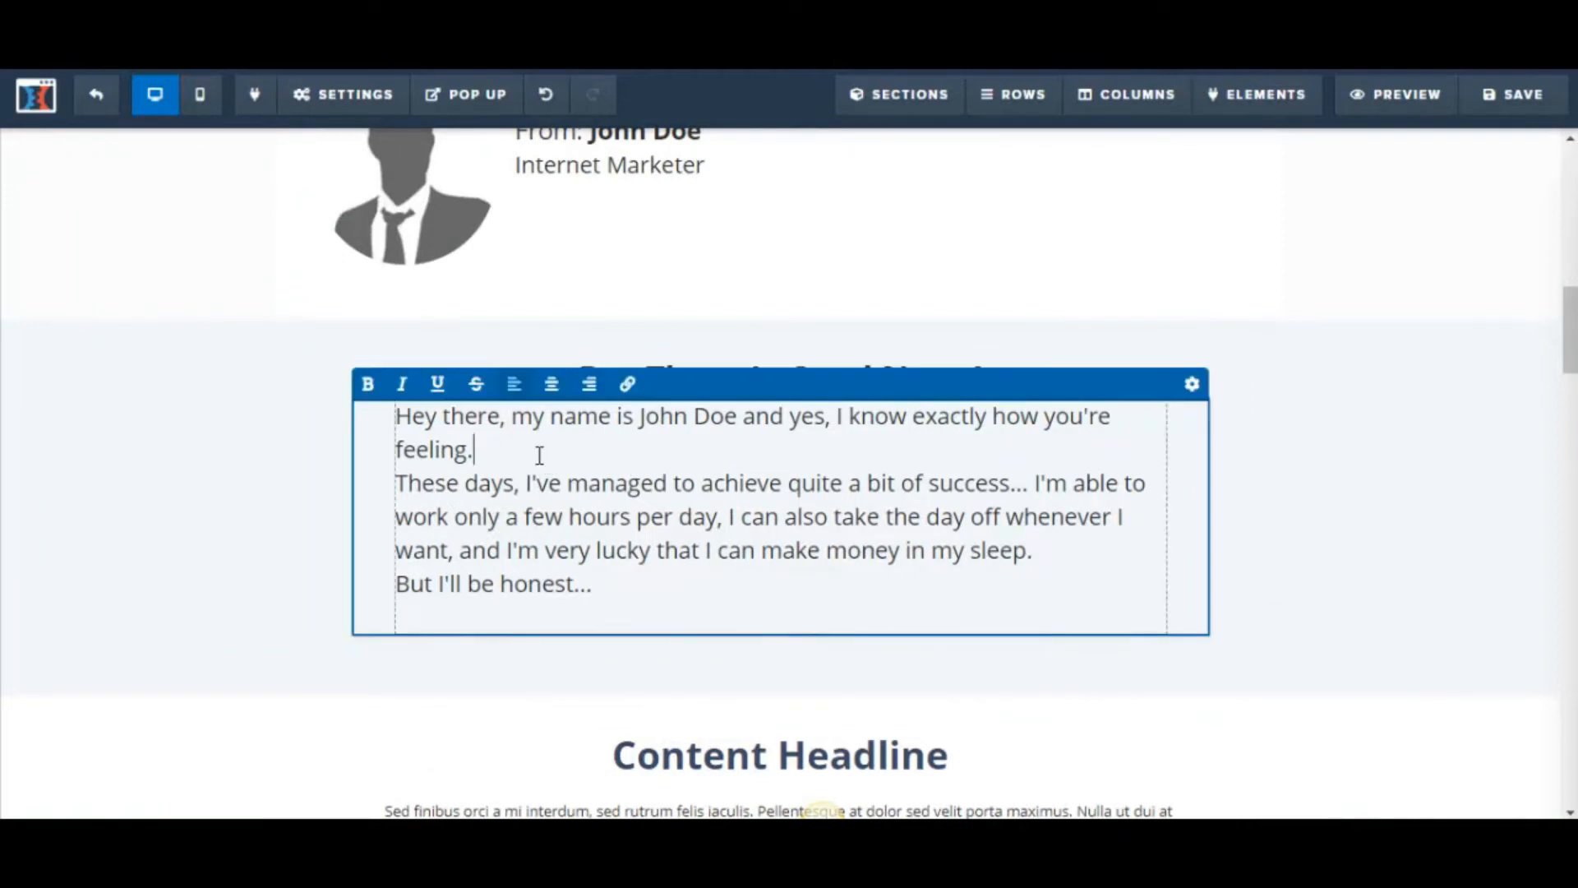
key(Return)
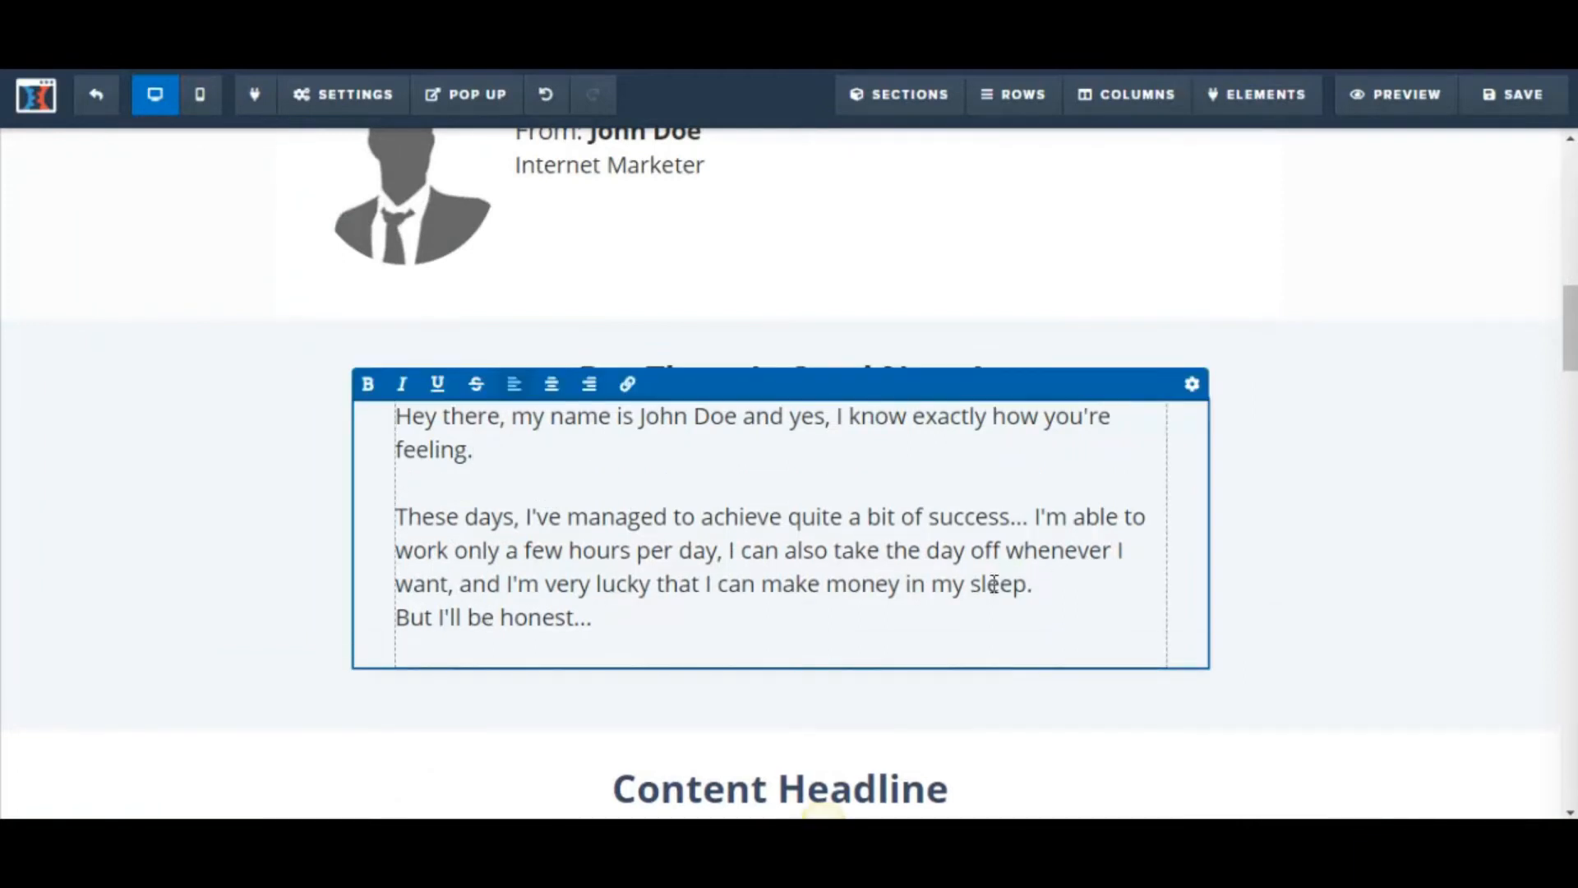
key(Return)
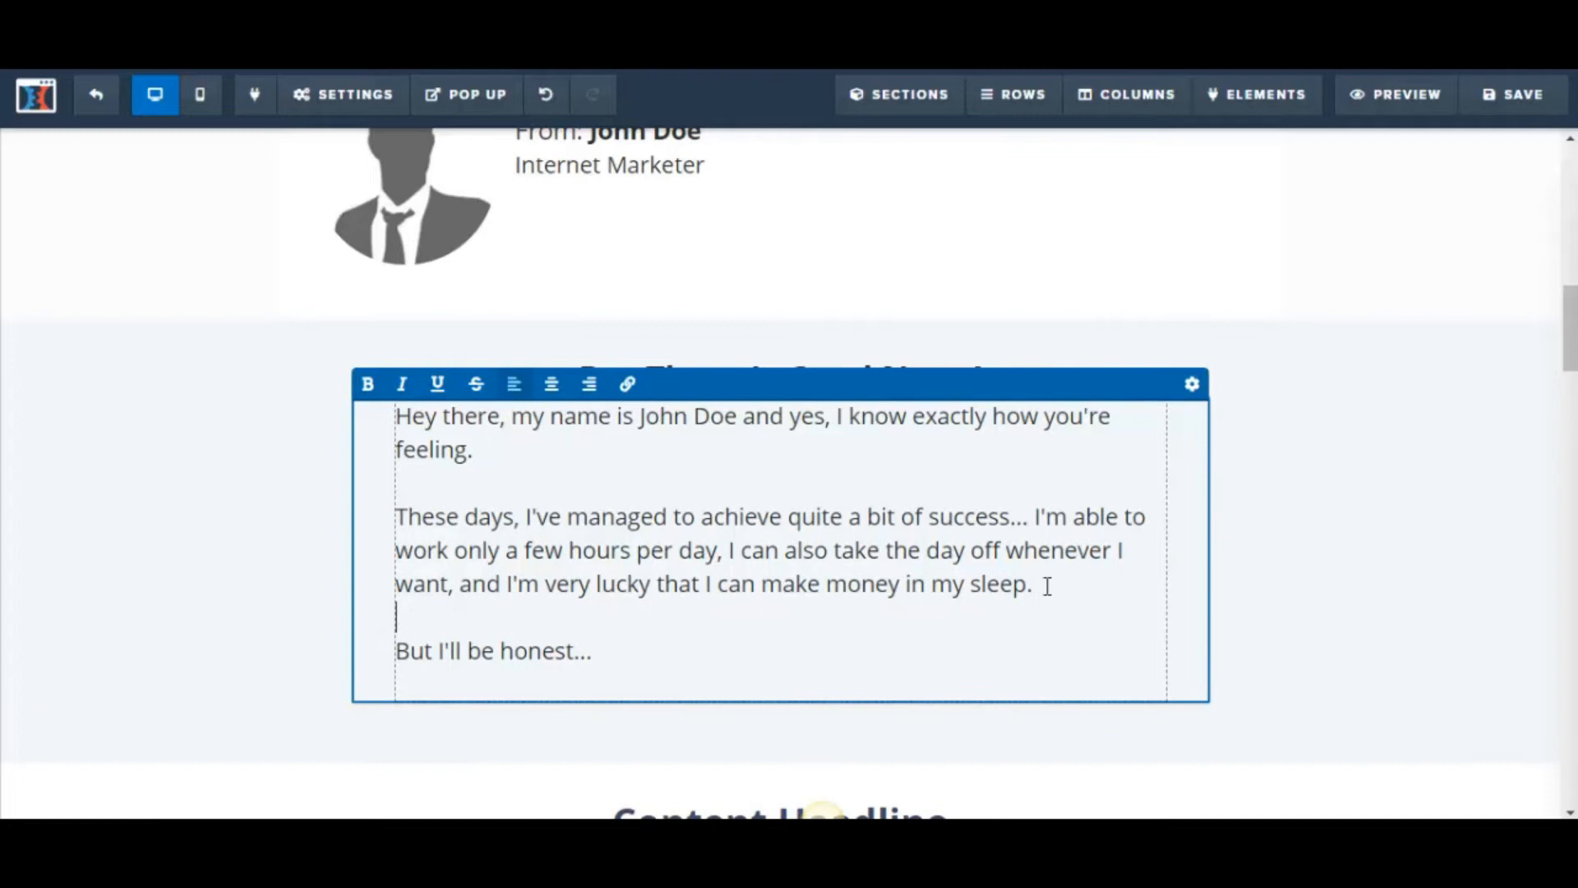
click(1552, 498)
scroll(1044, 532, up, 1)
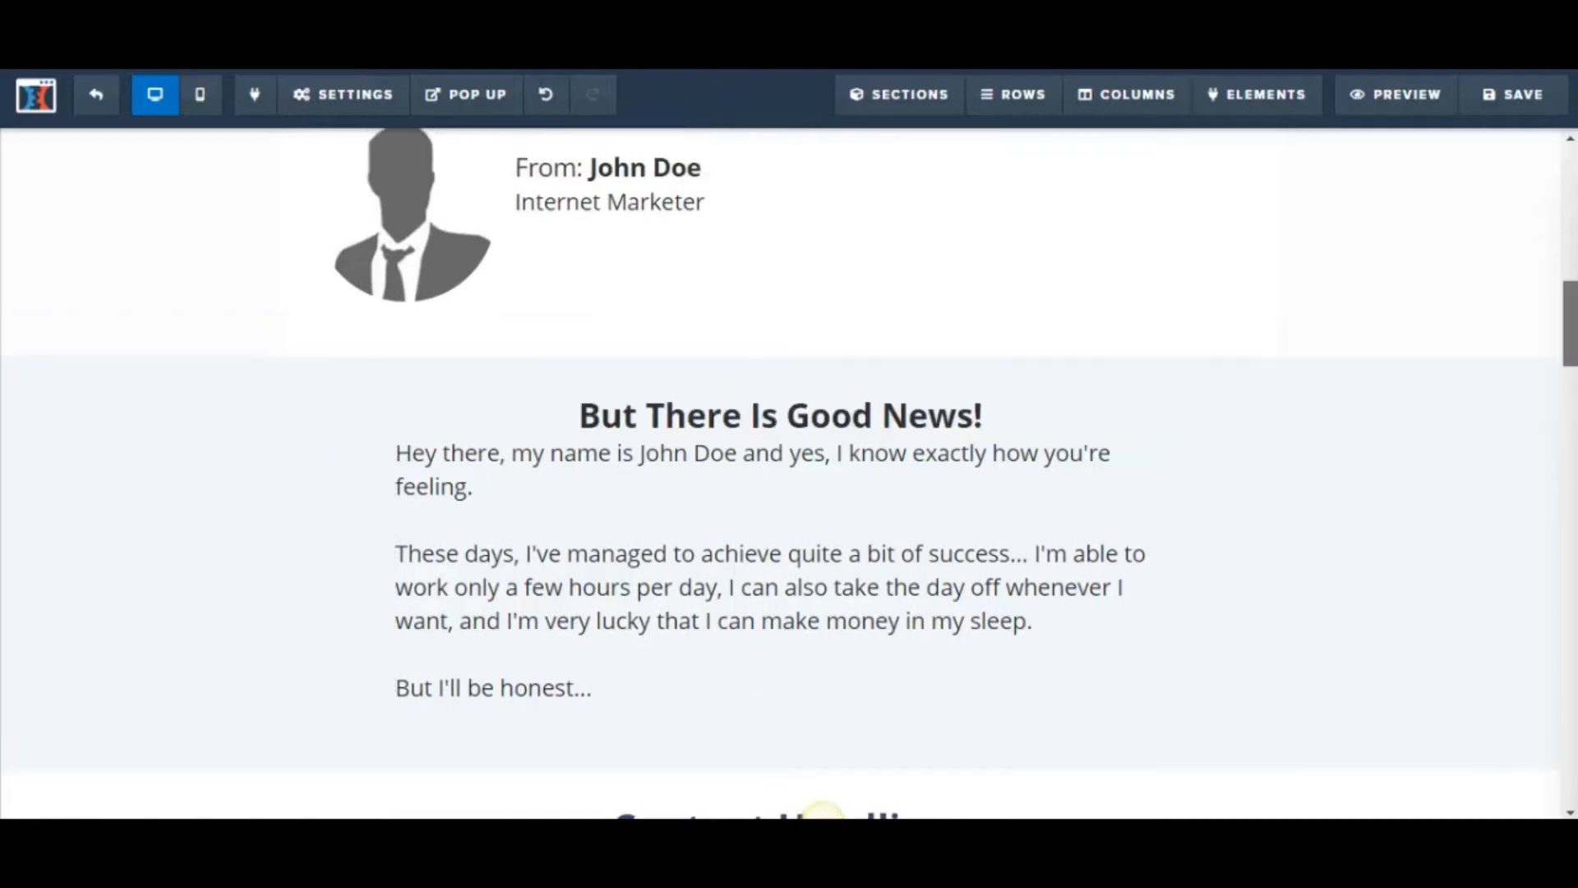
click(1511, 96)
scroll(882, 463, down, 1)
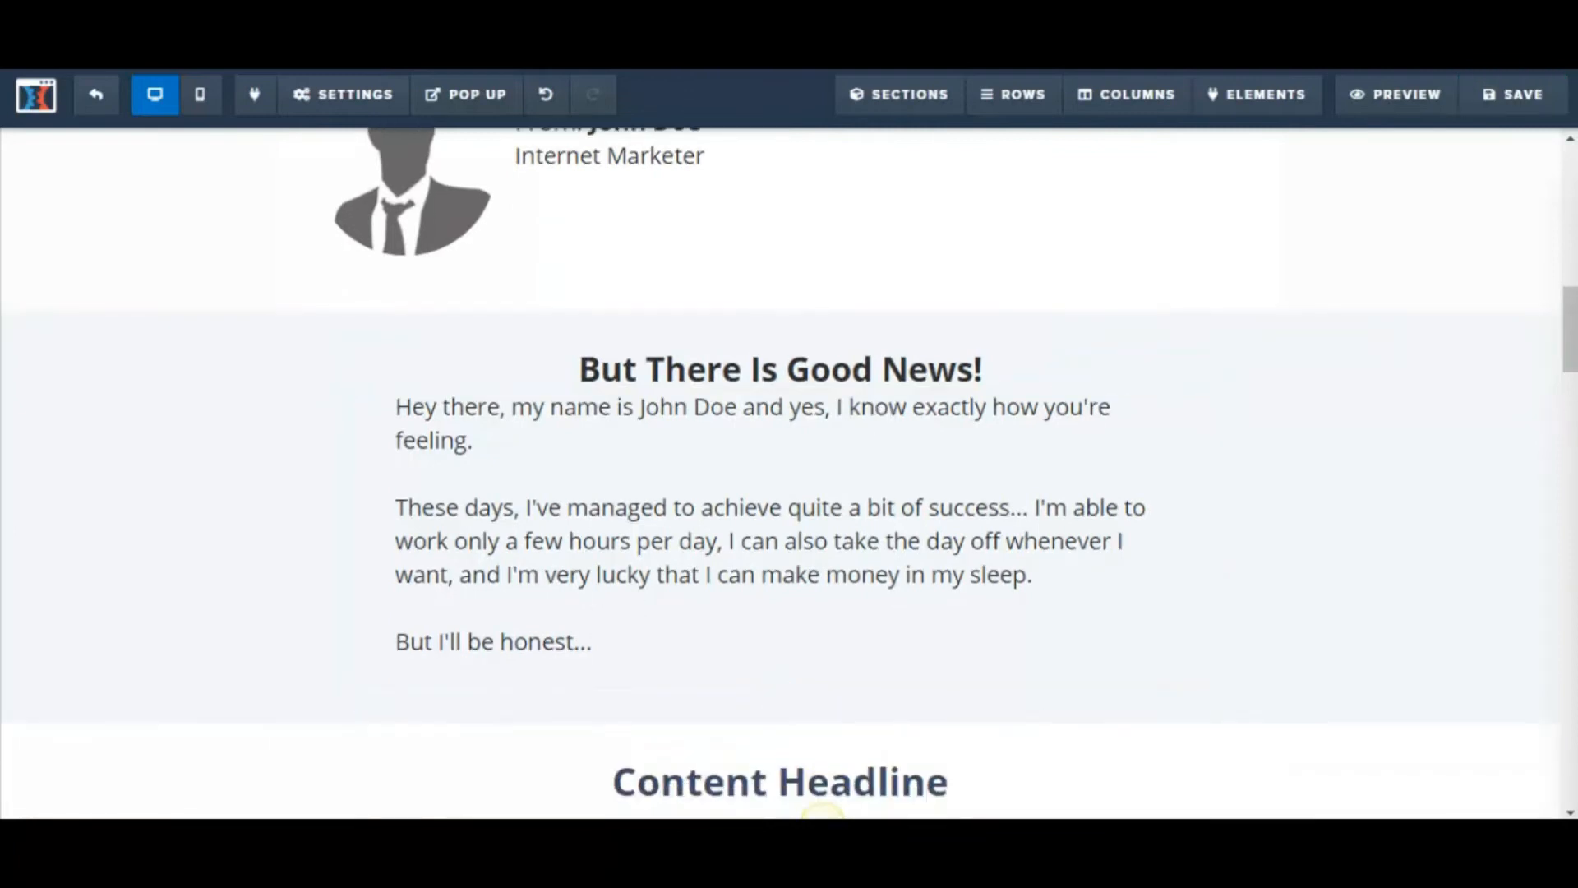
Step: Review the remaining sections of the sales letter document and compare them with the page's testimonial section
click(823, 824)
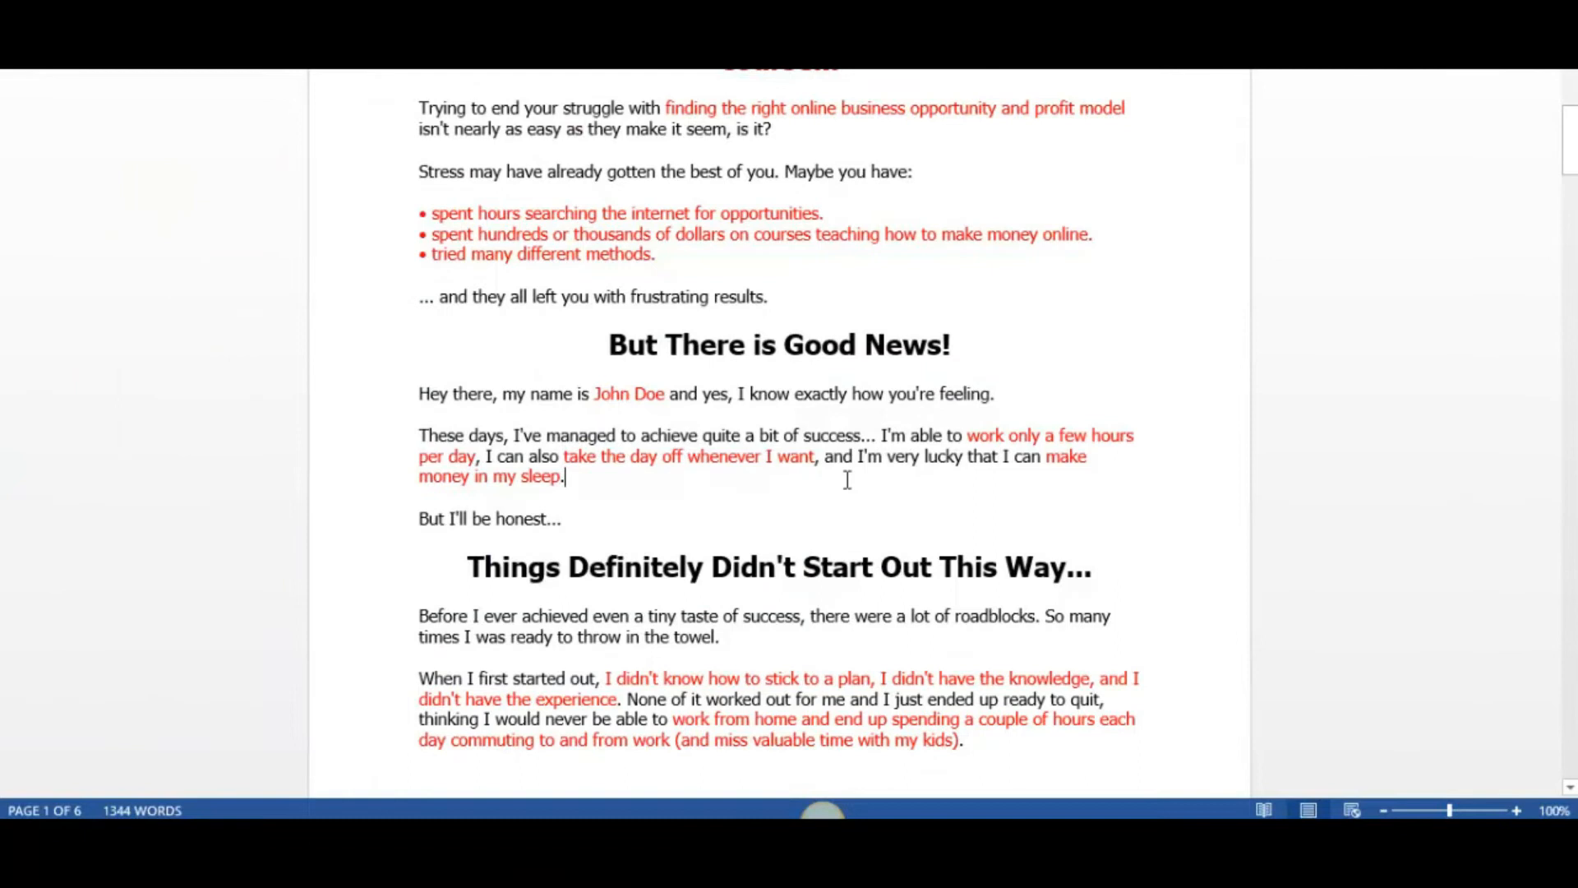
mouse_move(1570, 140)
mouse_down()
mouse_move(1570, 283)
mouse_move(1570, 142)
mouse_up()
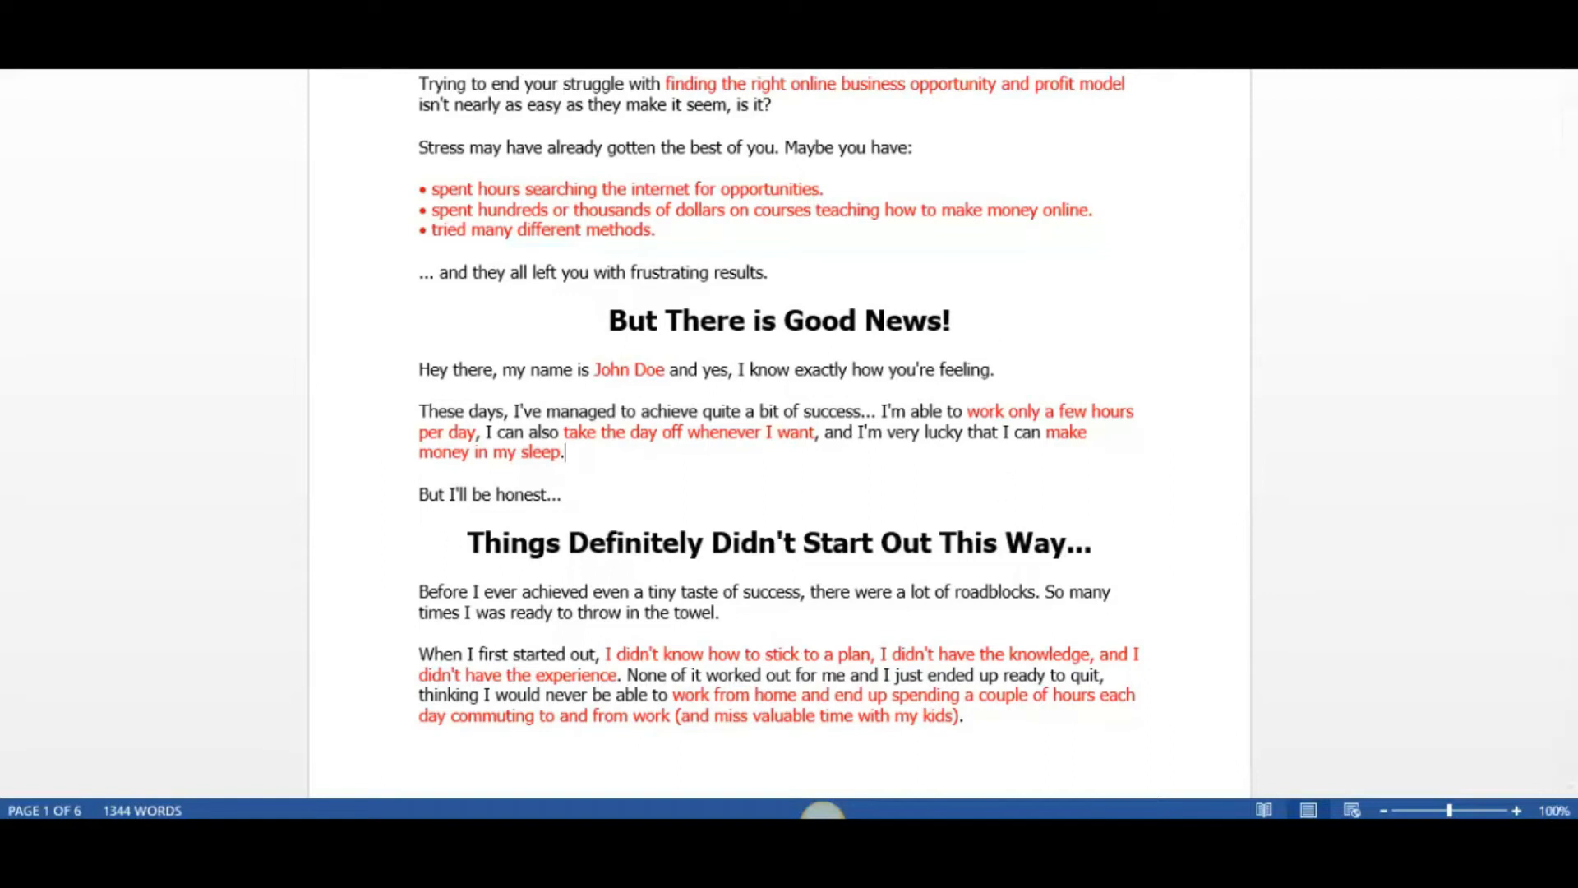
drag(1570, 144, 1572, 236)
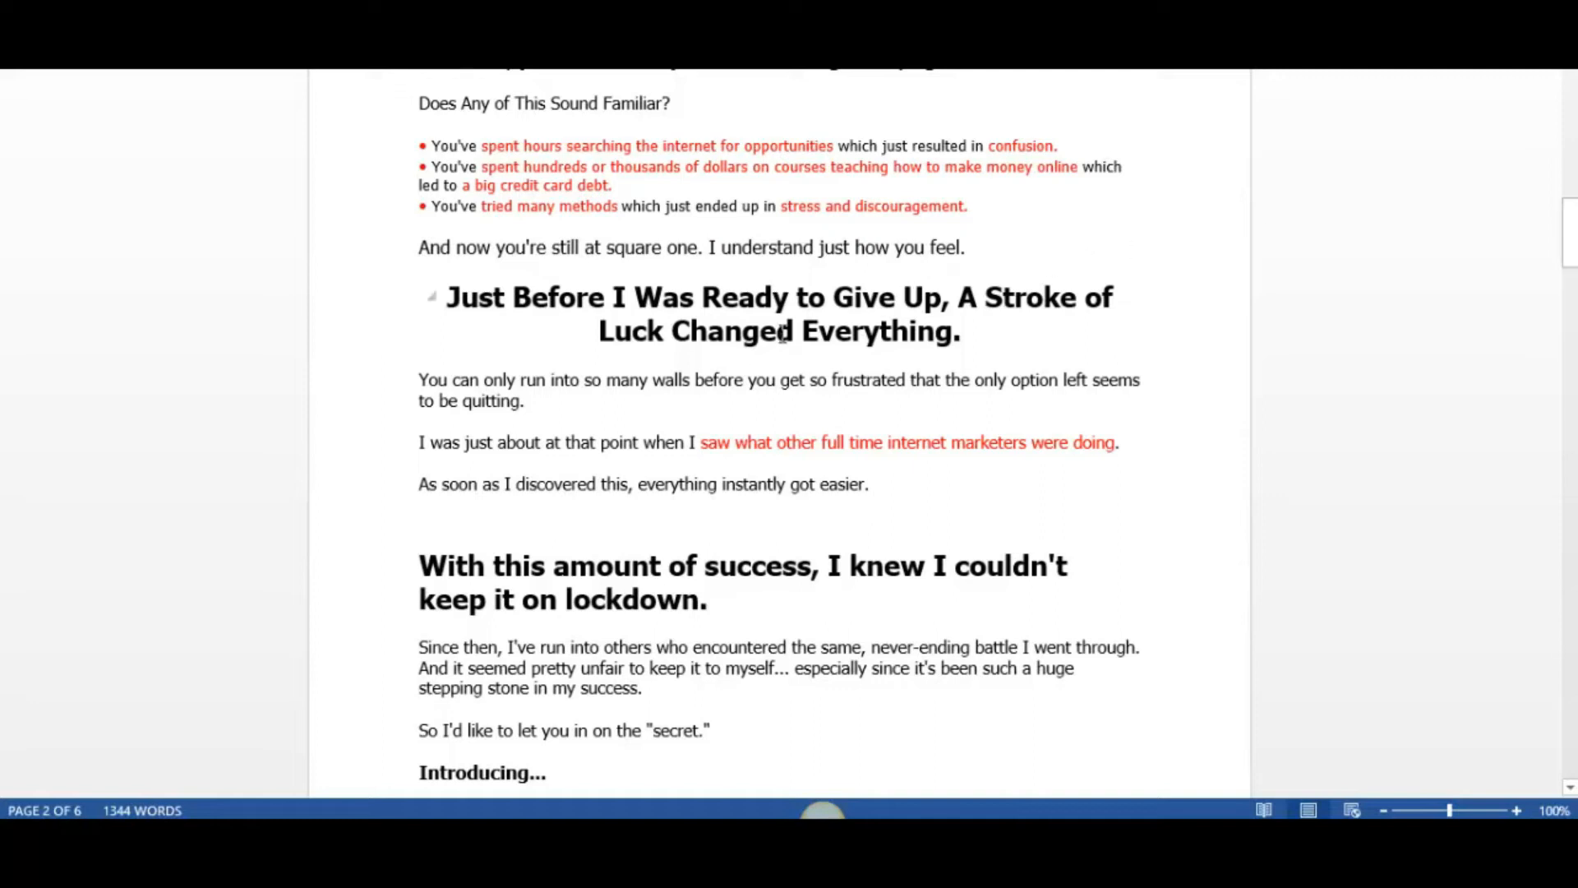
drag(1574, 251, 1574, 473)
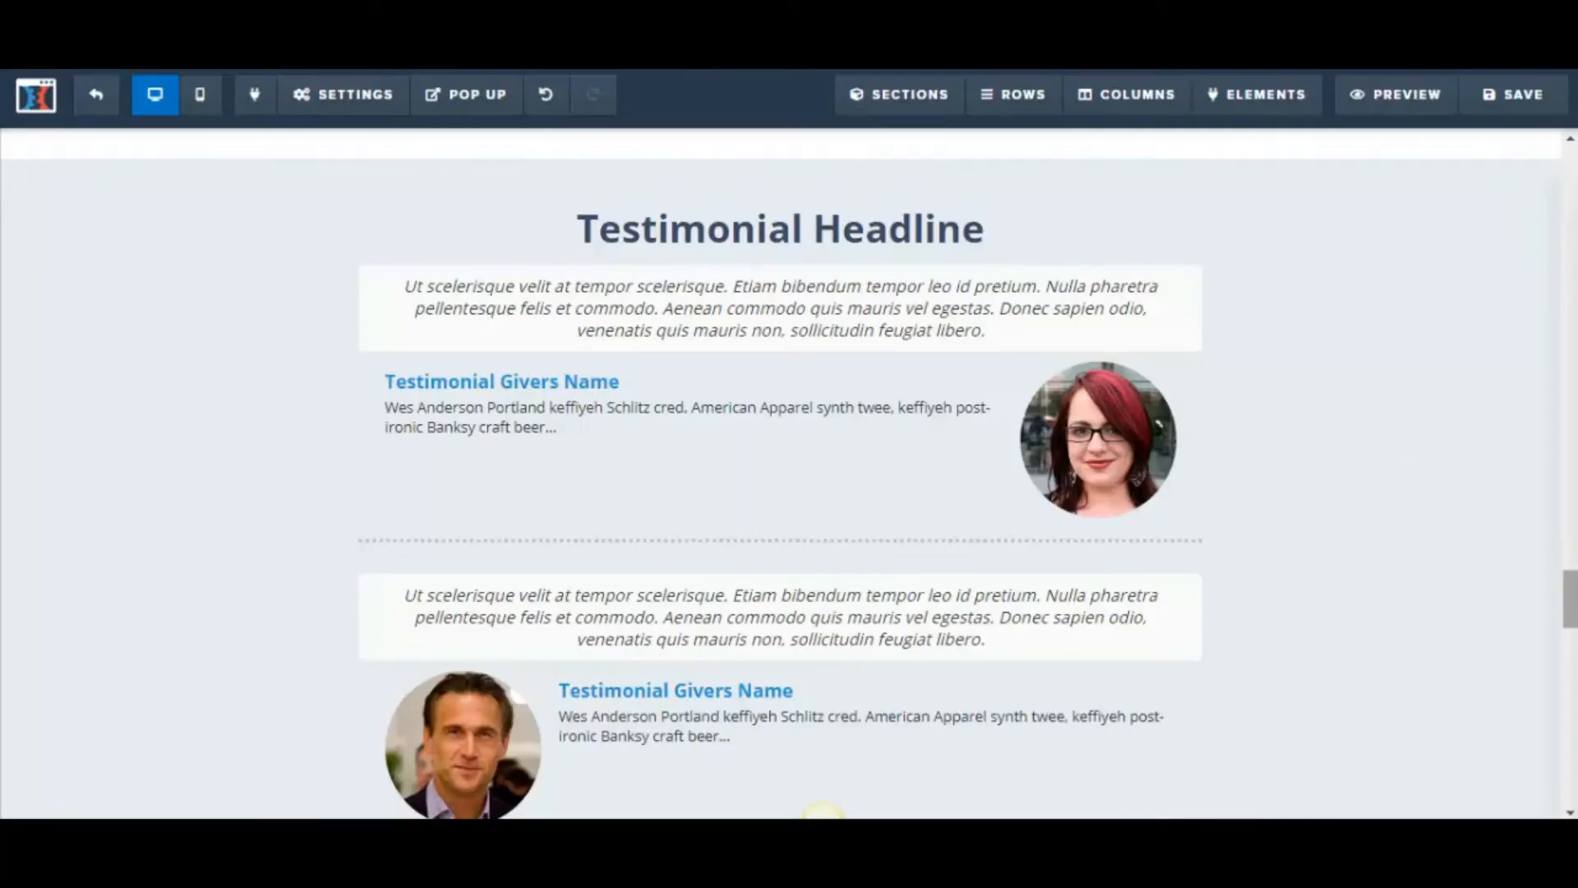
mouse_move(1574, 598)
mouse_down()
mouse_move(1573, 371)
mouse_move(1573, 604)
mouse_up()
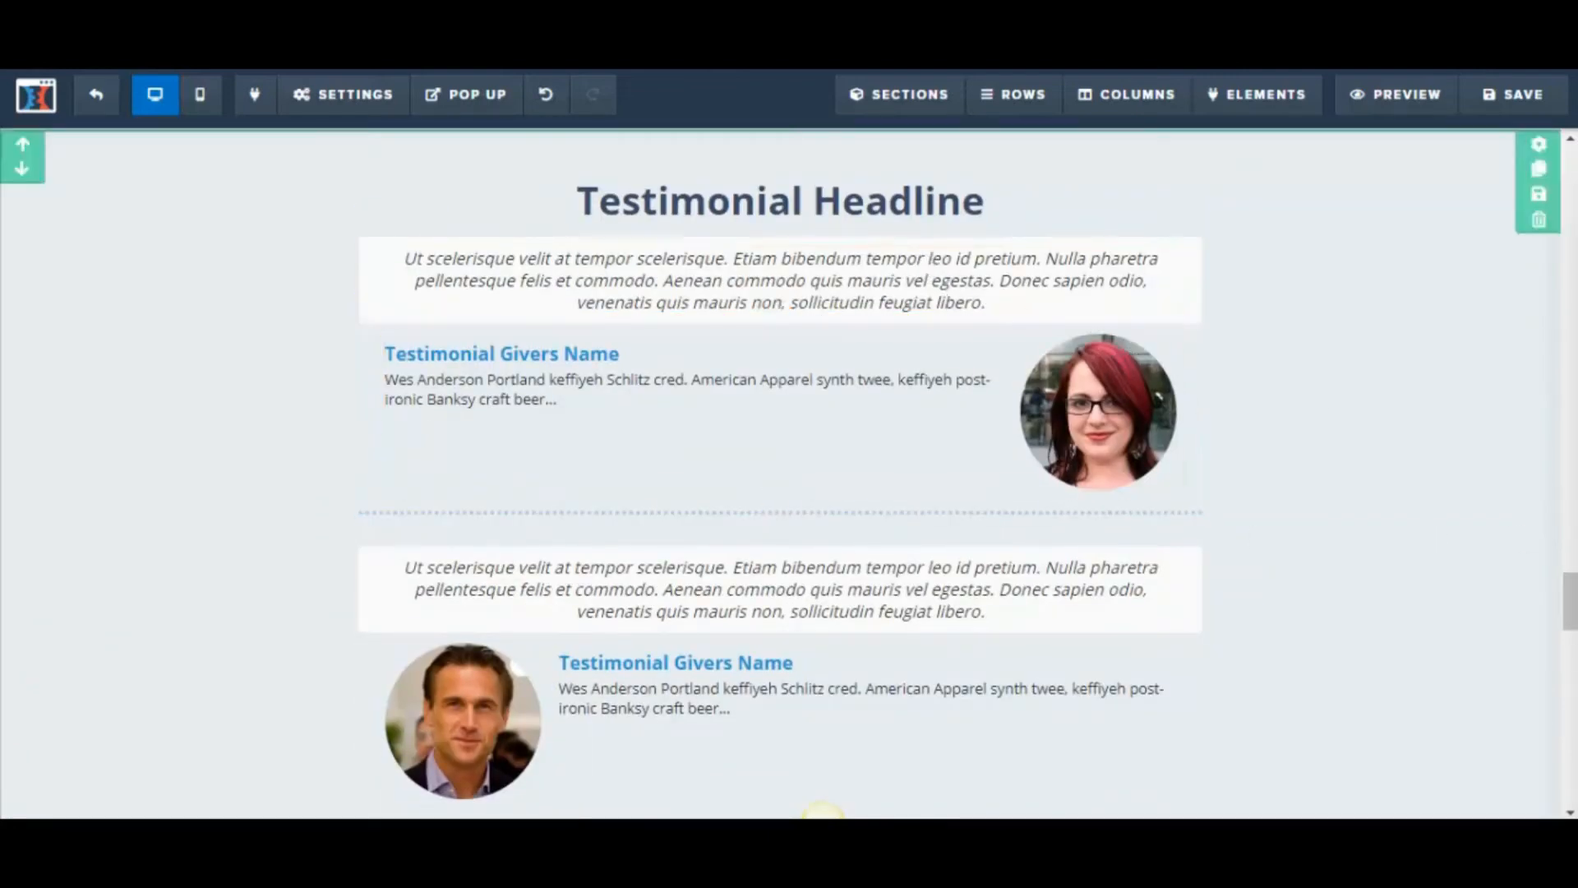
drag(1570, 601, 1571, 604)
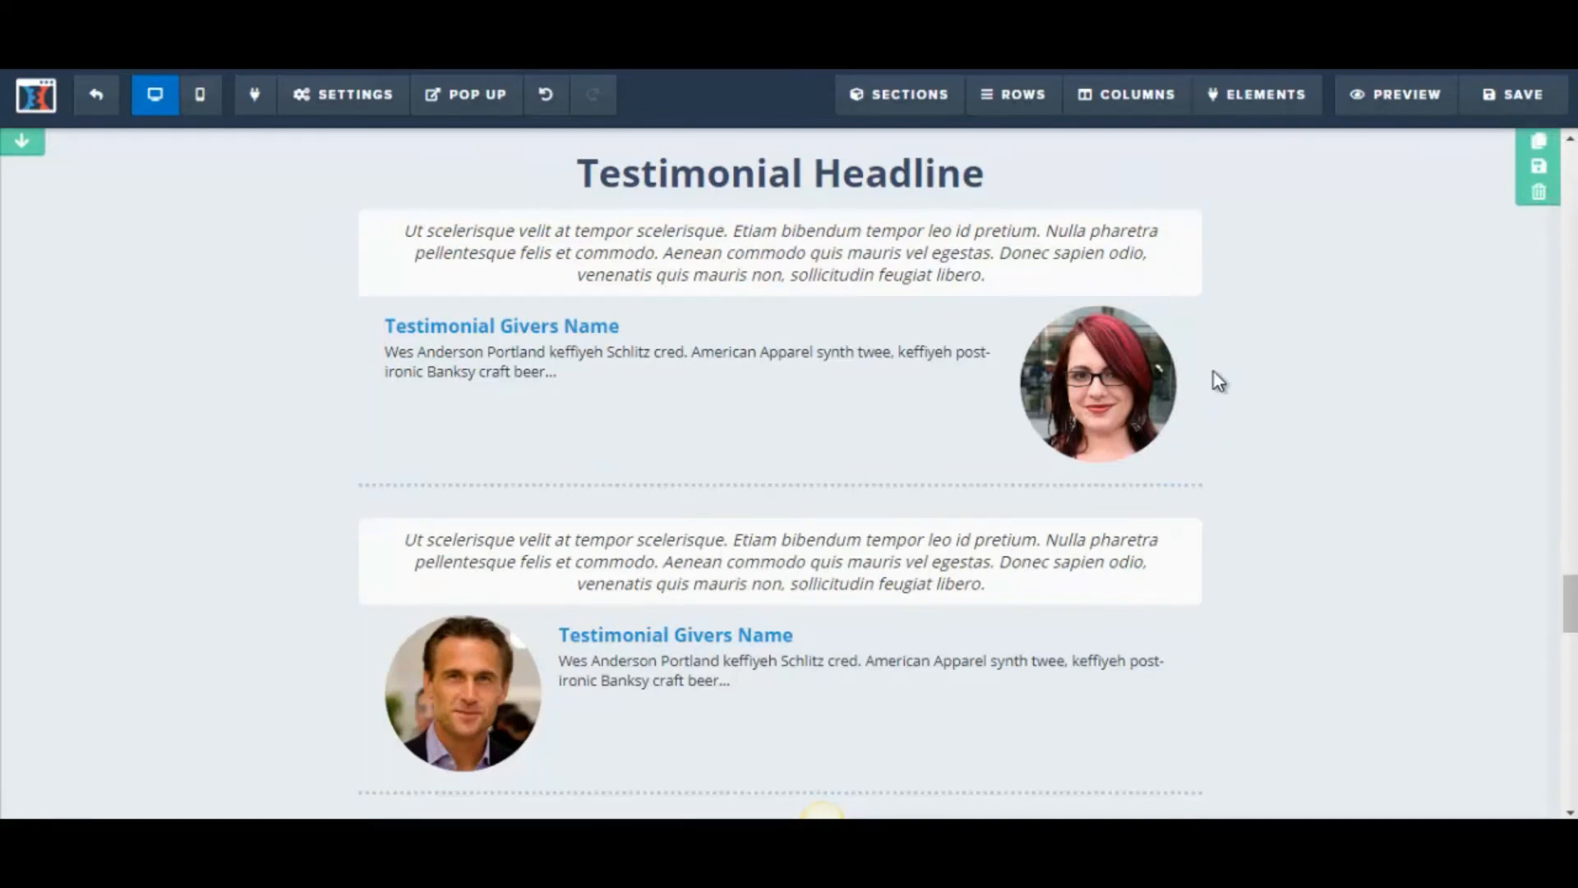
drag(1571, 604, 1571, 596)
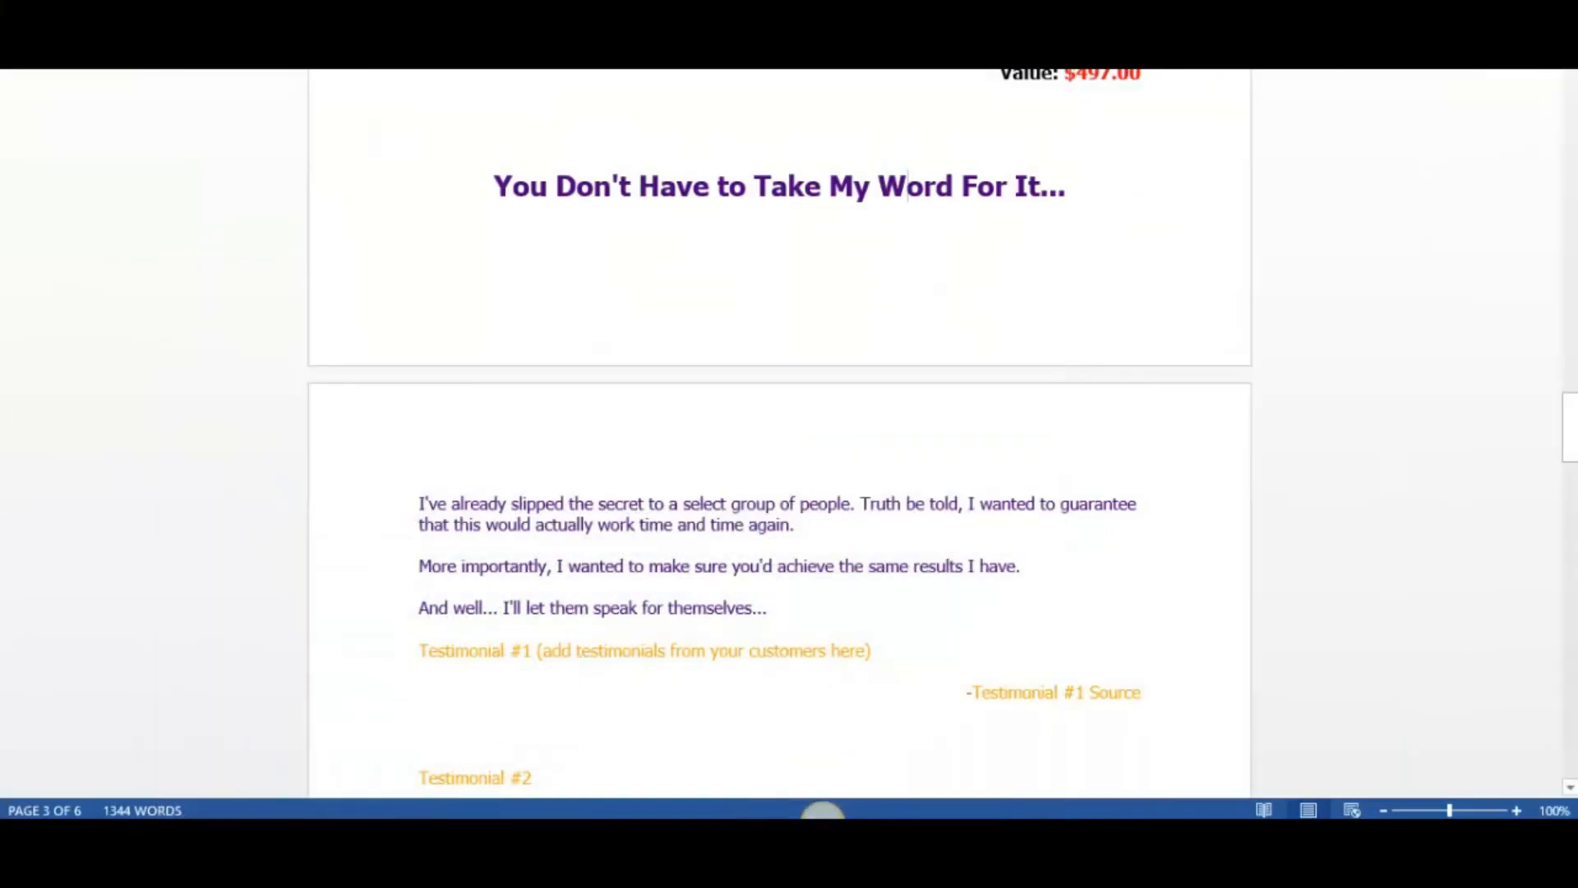
Step: Replace the "Testimonial Headline" text with the sales letter's heading "You Don't Have to Take My Word For It..." and save the page
drag(555, 187, 1070, 188)
key(ctrl+c)
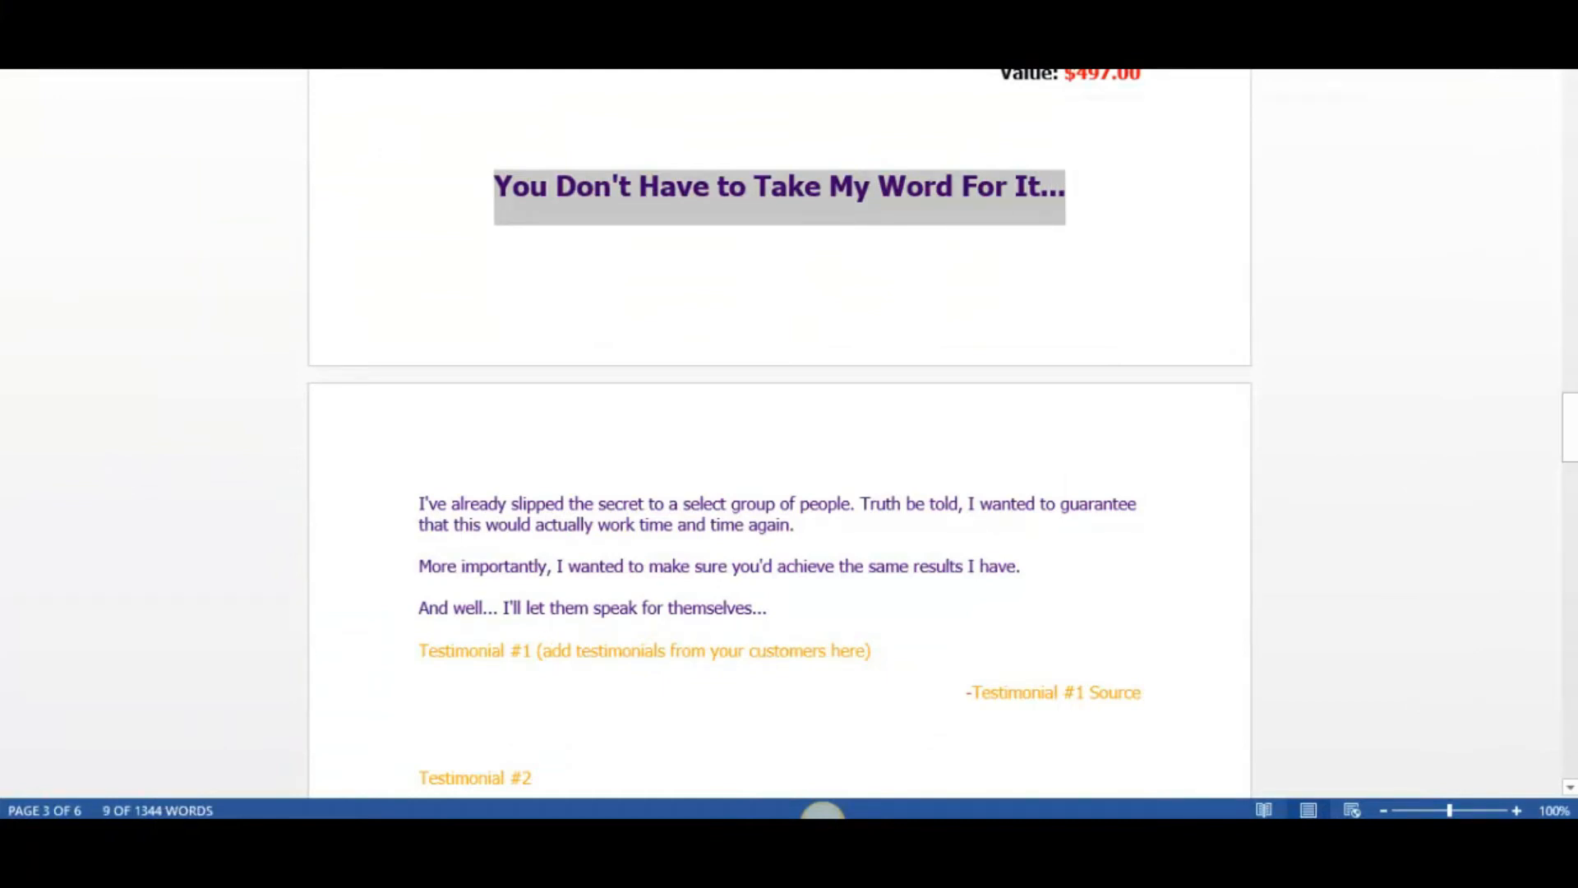
click(451, 662)
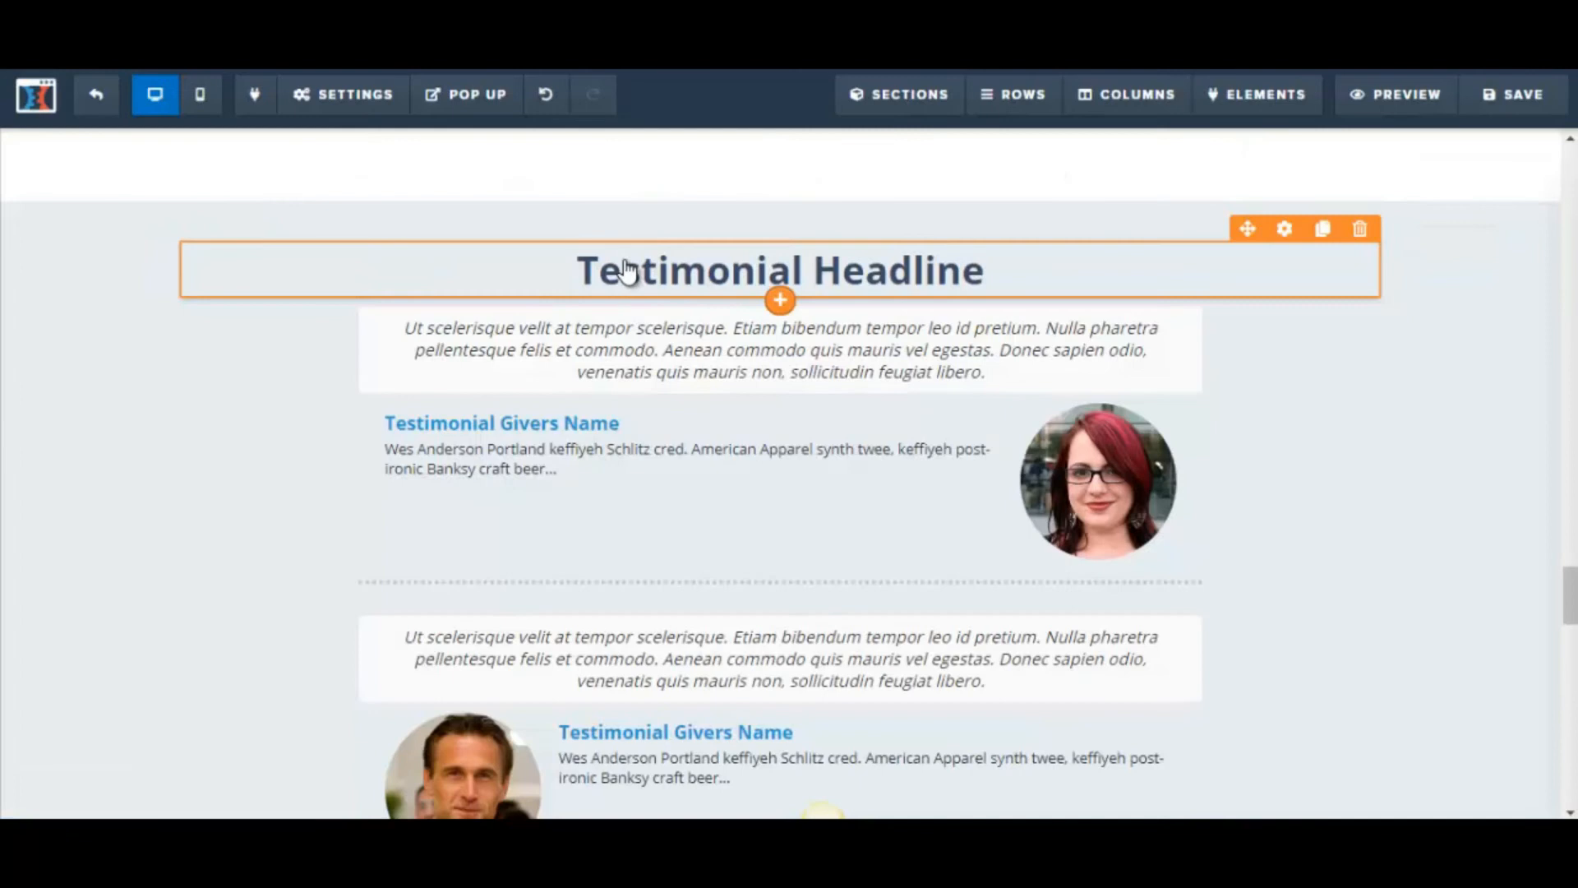
click(580, 268)
drag(580, 268, 990, 275)
key(ctrl+v)
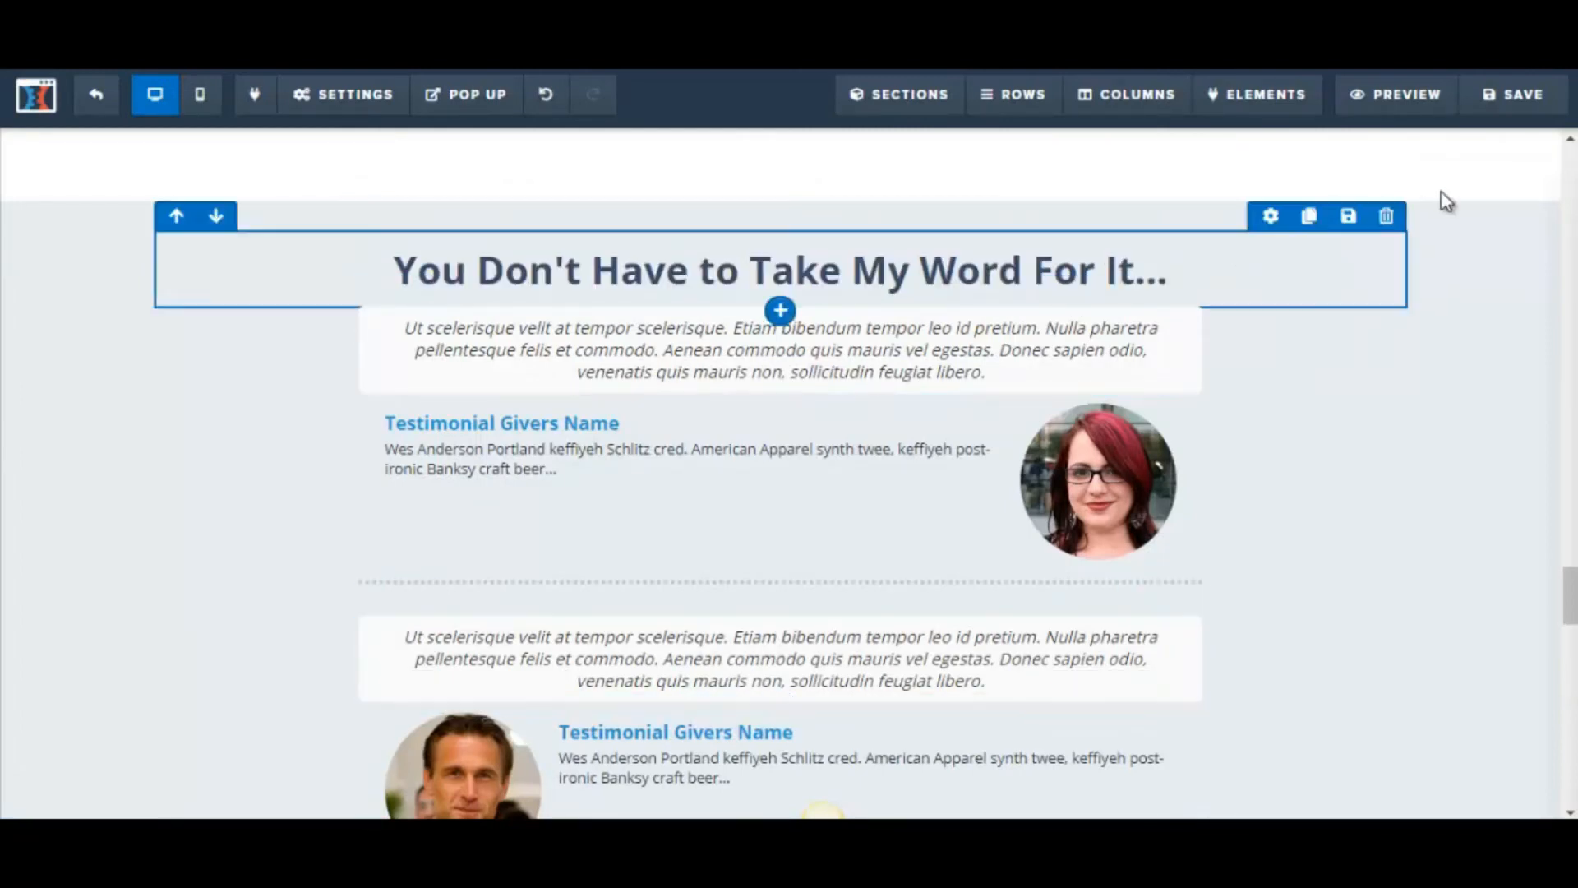
click(1527, 113)
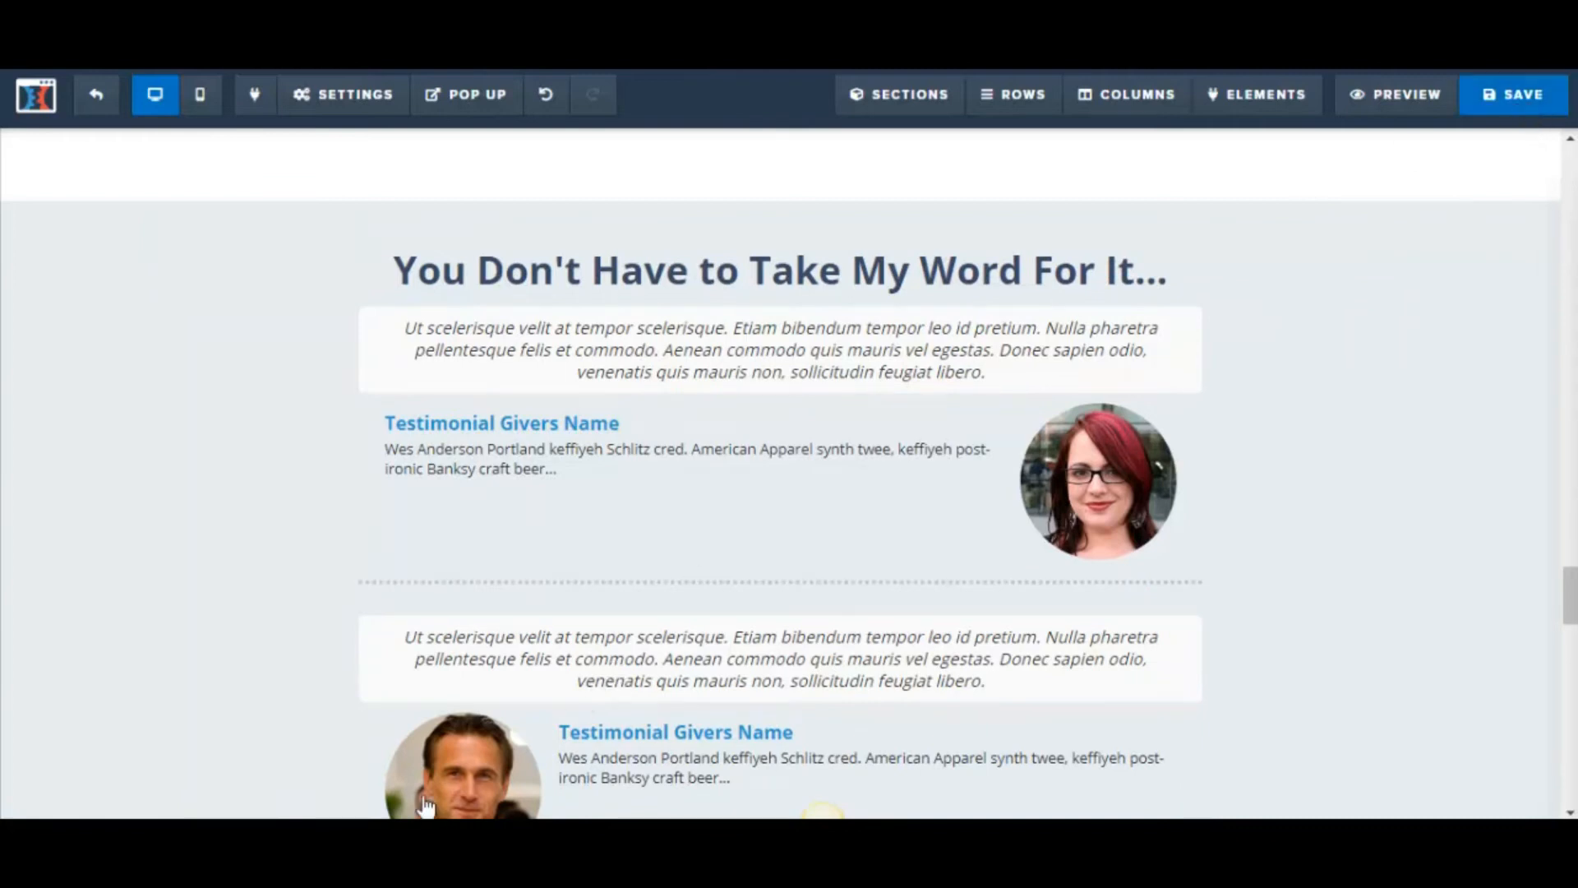
Step: Replace the first testimonial's placeholder quote with the sales letter's three paragraphs starting "I've already slipped the secret to a select group of people."
click(407, 832)
drag(420, 509, 774, 611)
key(ctrl+c)
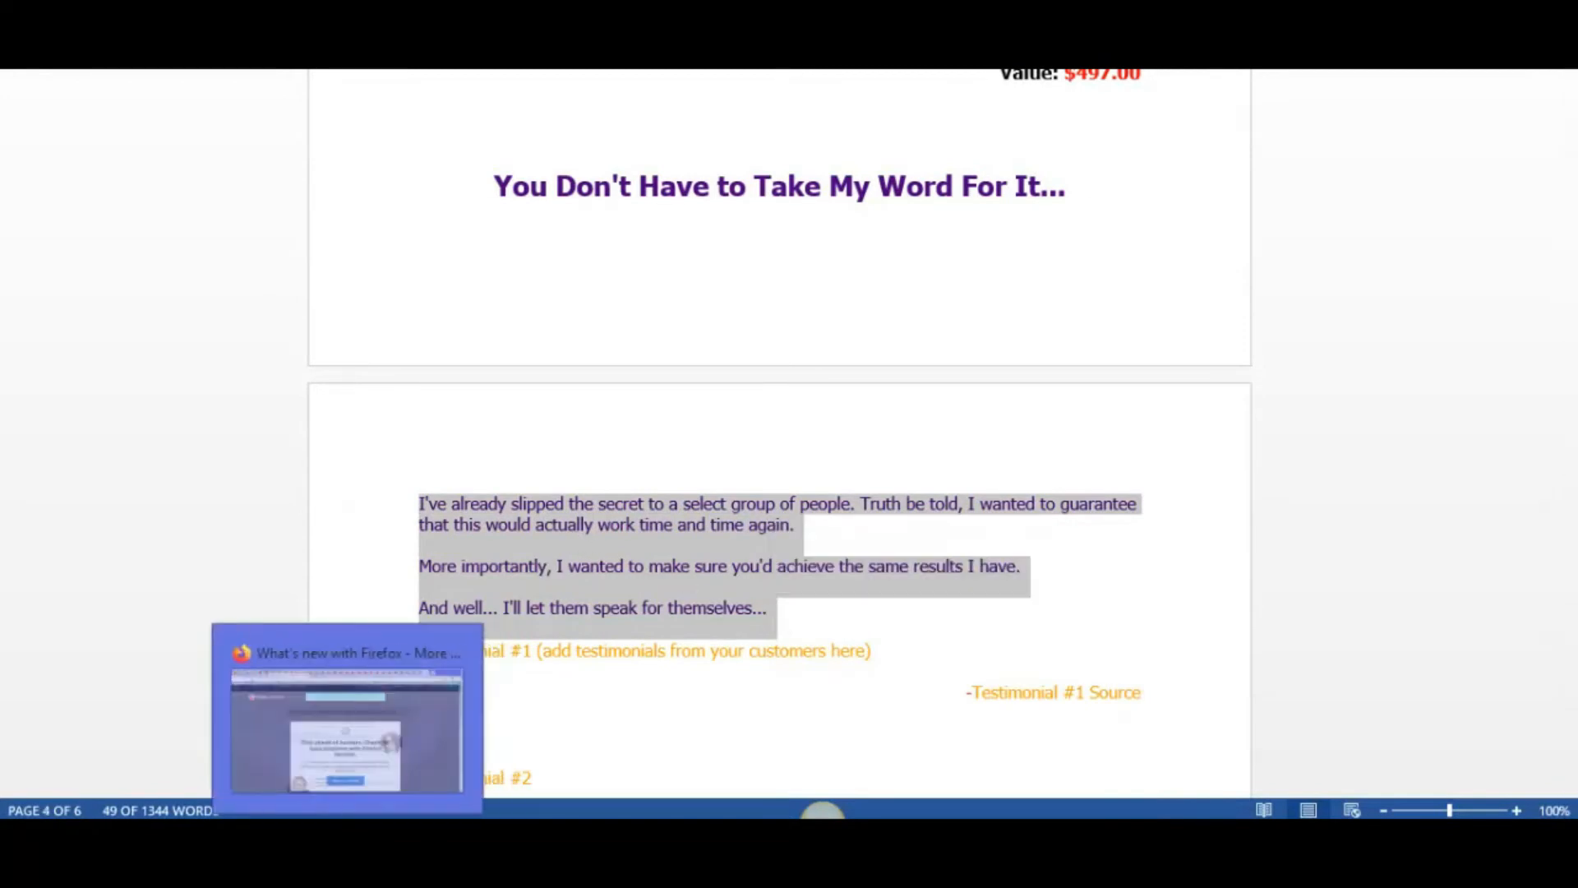
click(379, 832)
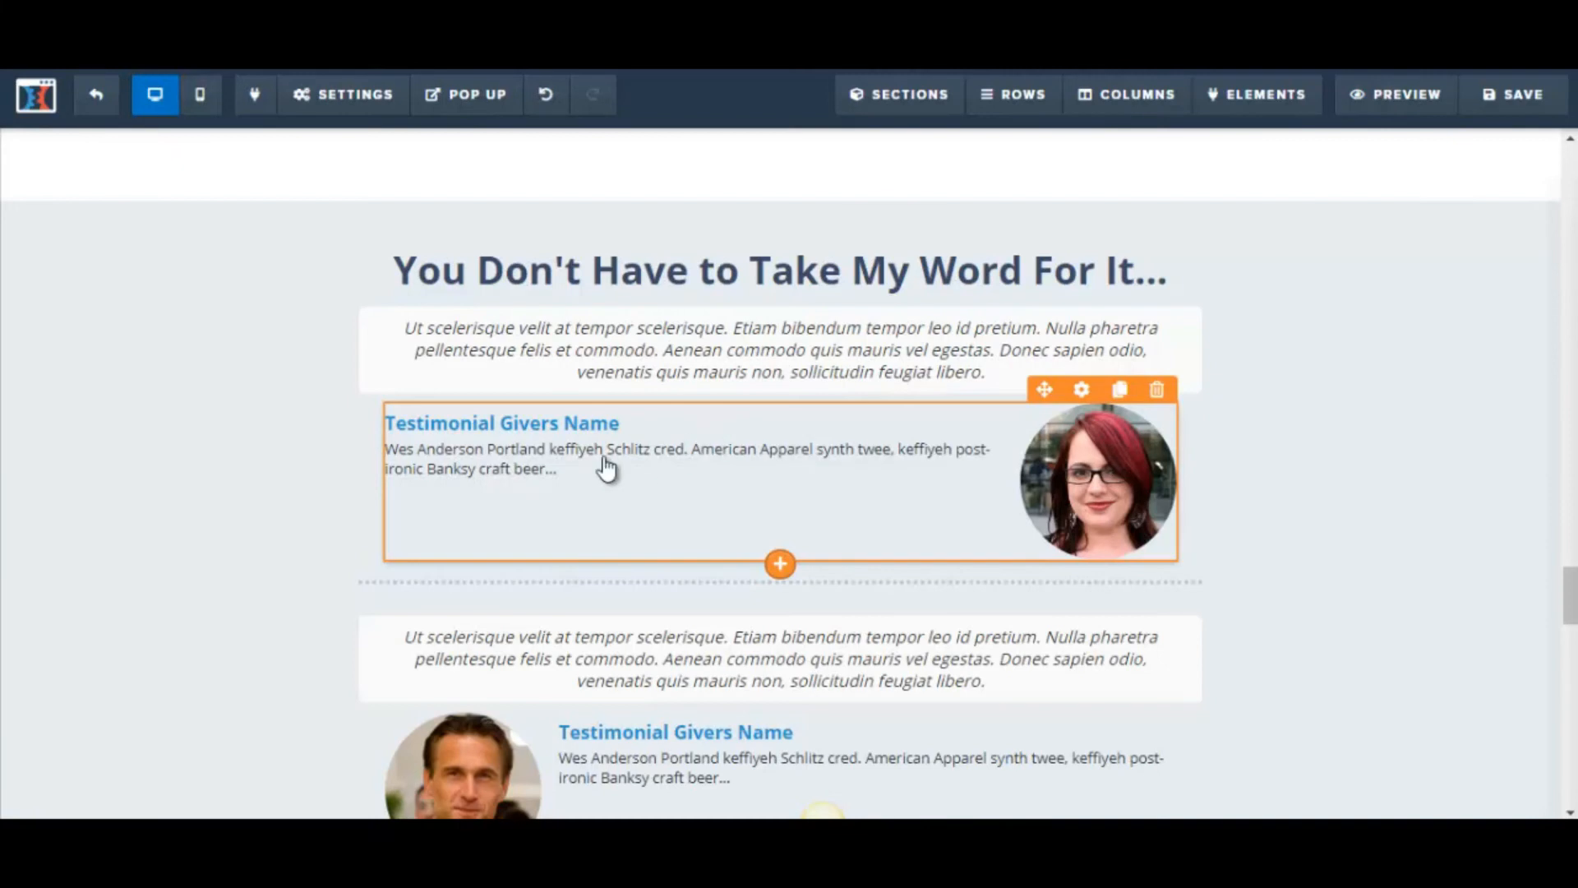
click(415, 333)
drag(404, 329, 1048, 368)
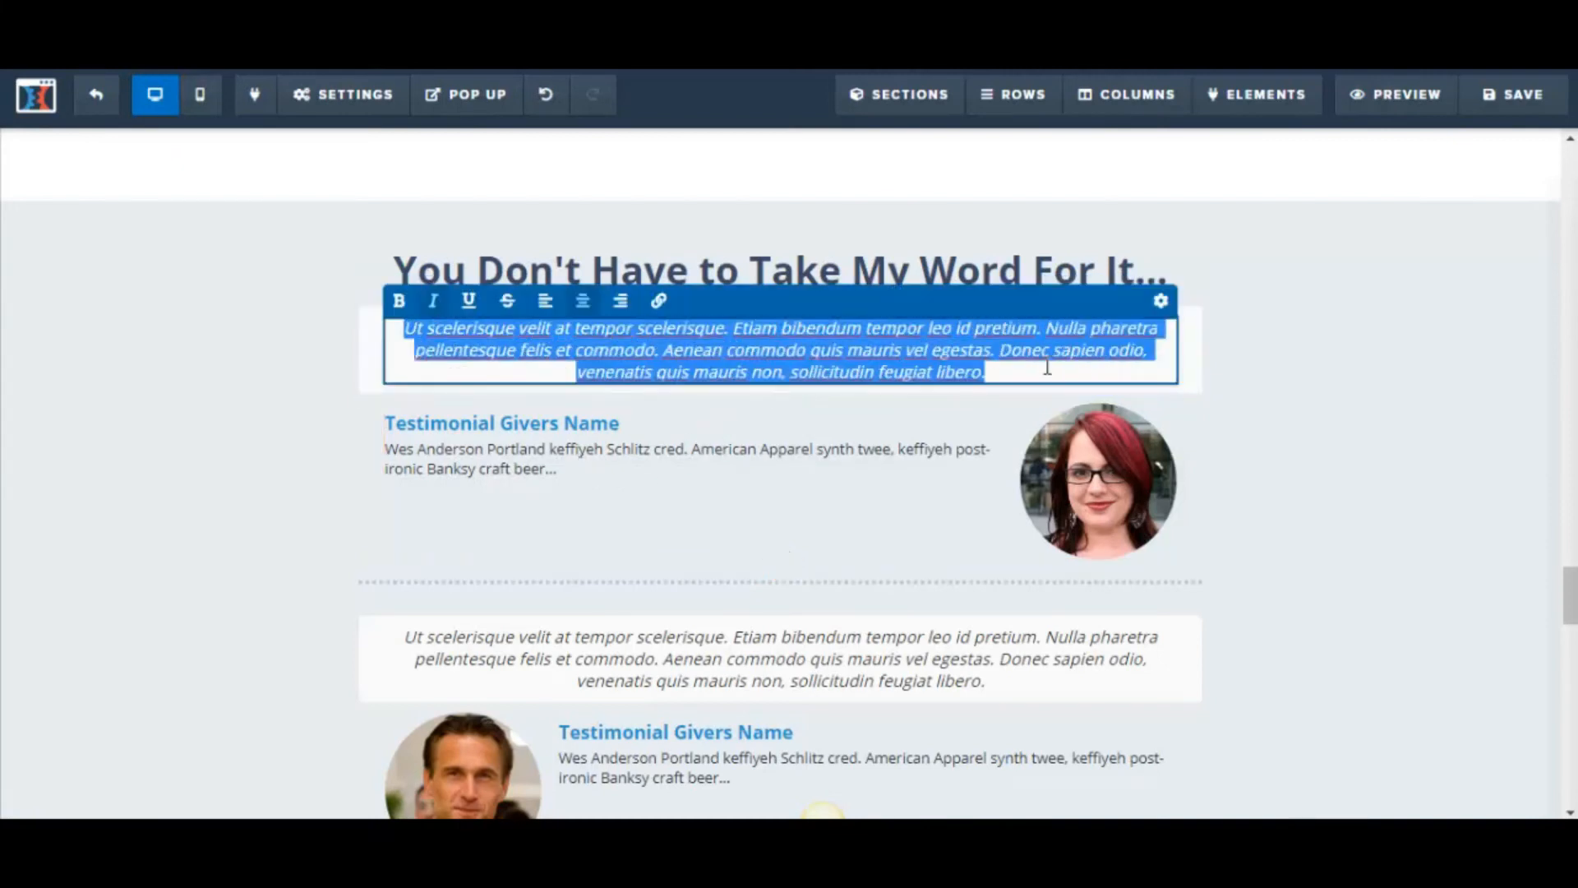
key(ctrl+v)
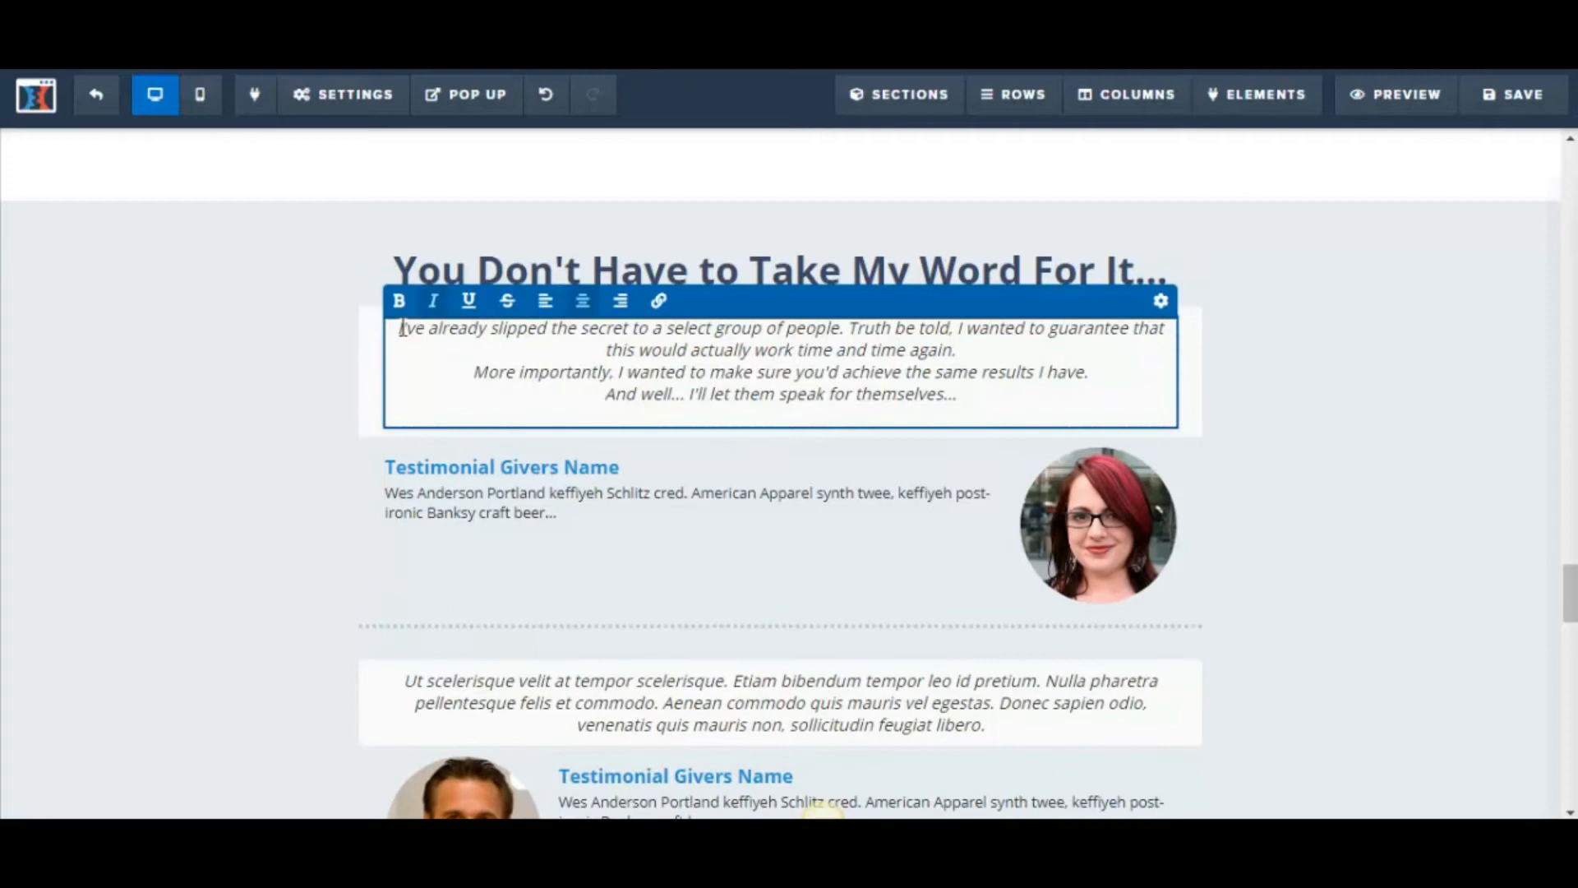
Step: Left-align the first testimonial's quote text, set its font size to 22, and save the page
drag(403, 328, 652, 349)
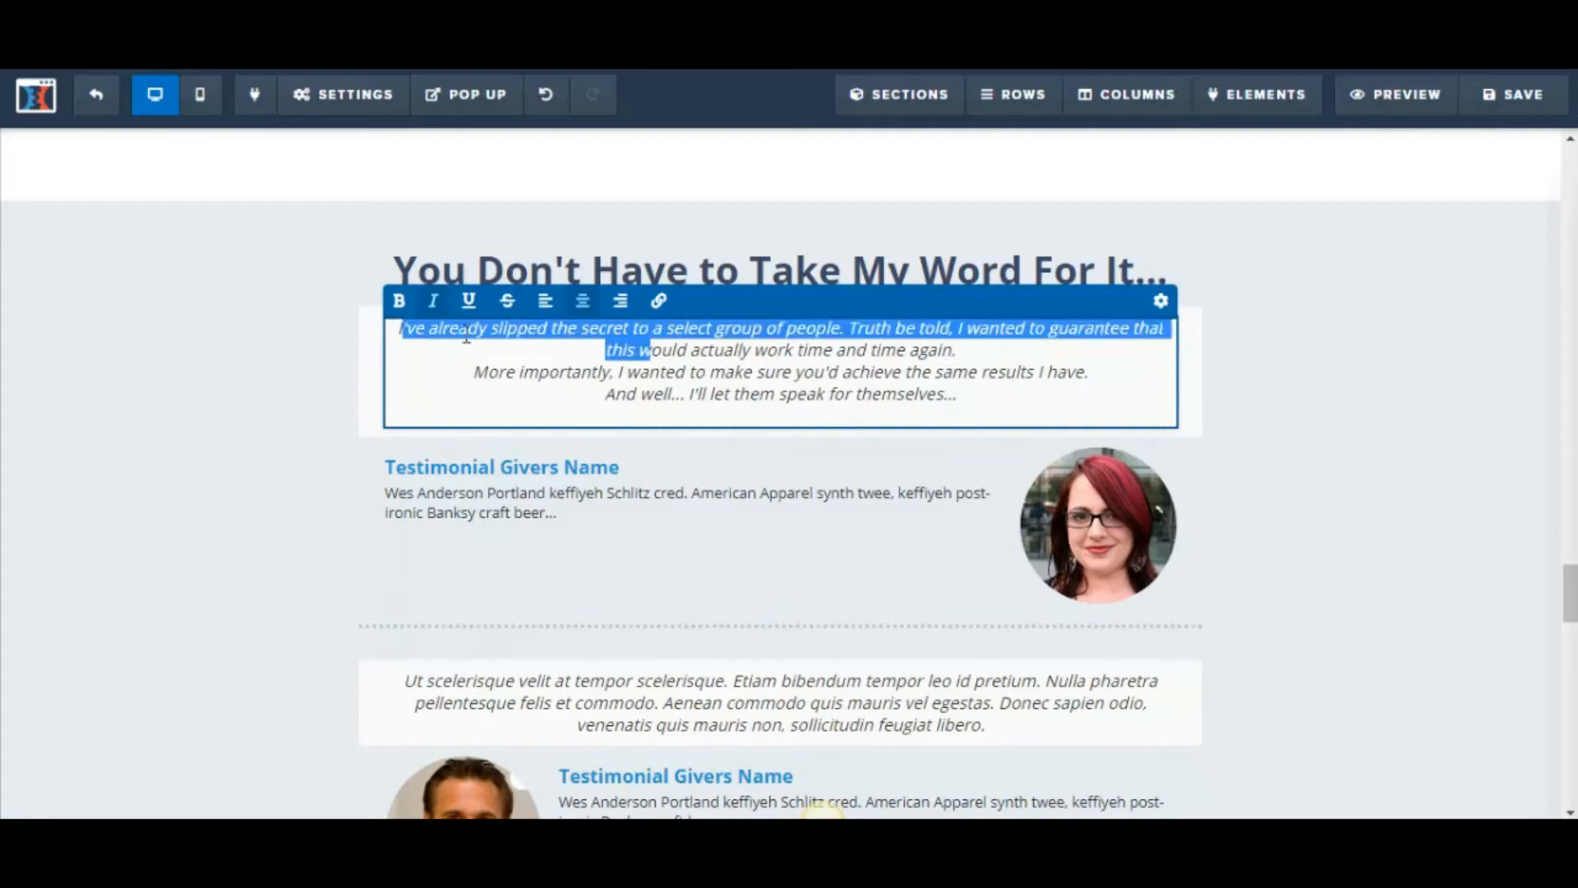
click(403, 332)
drag(401, 329, 984, 408)
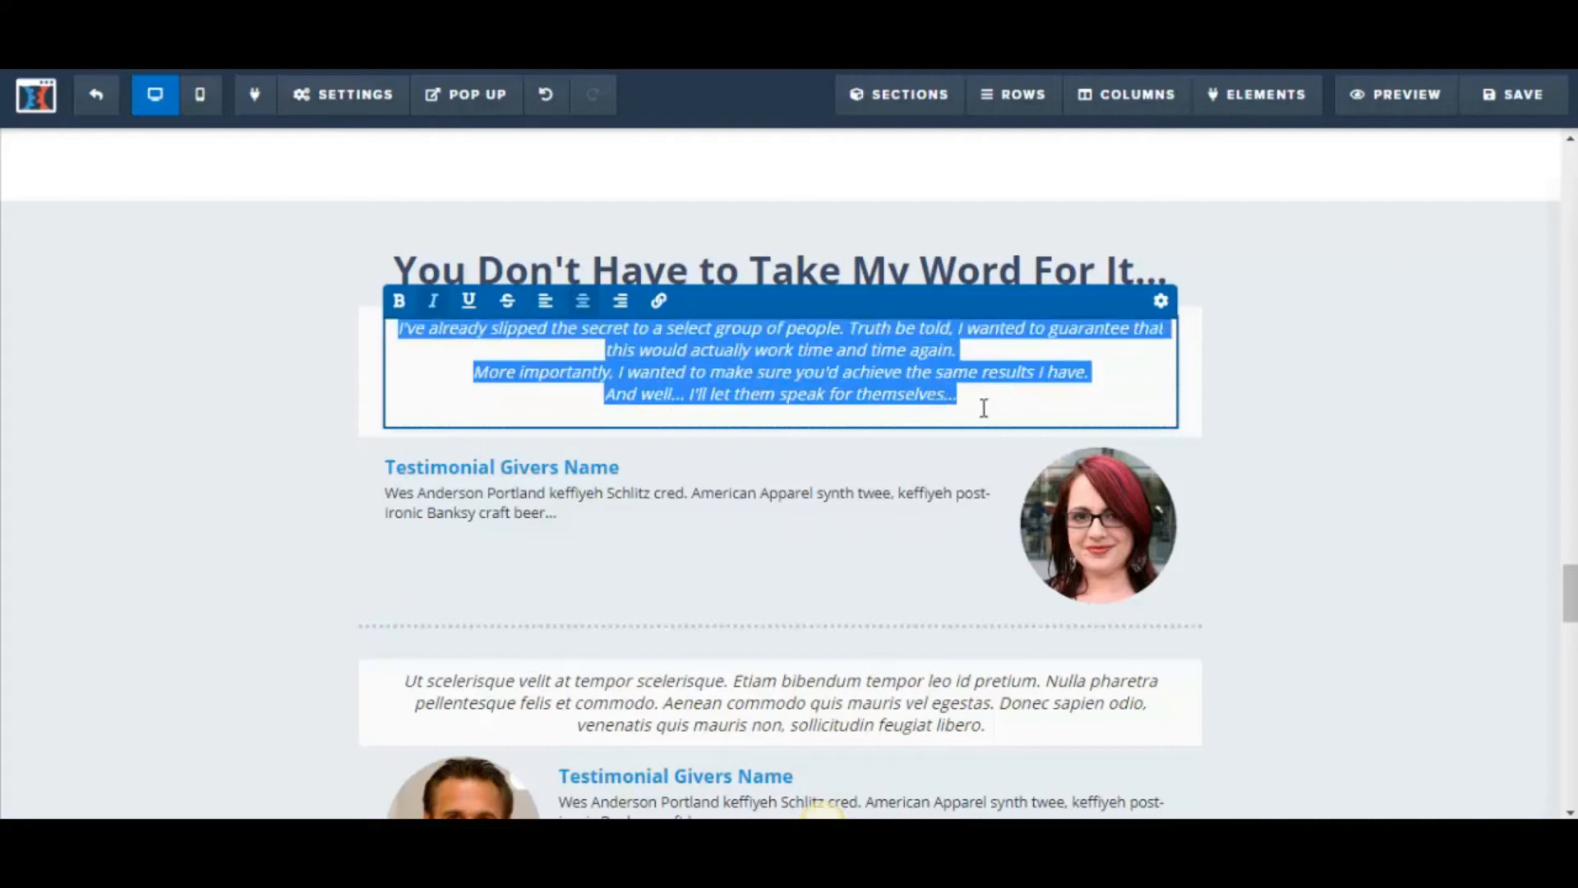
click(547, 301)
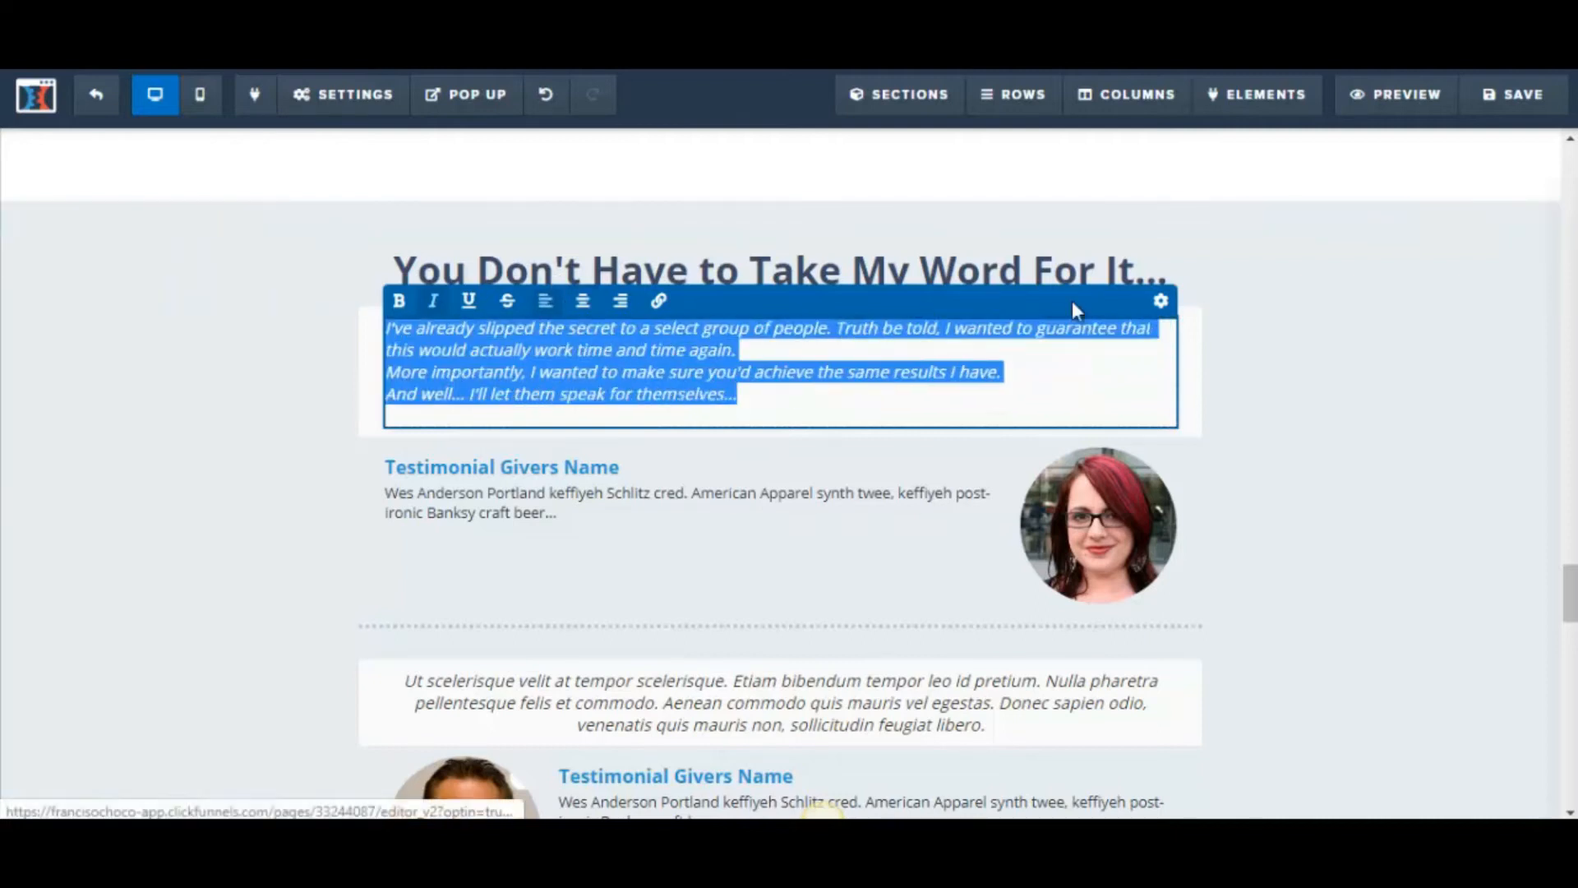
click(1160, 311)
drag(1347, 361, 1367, 366)
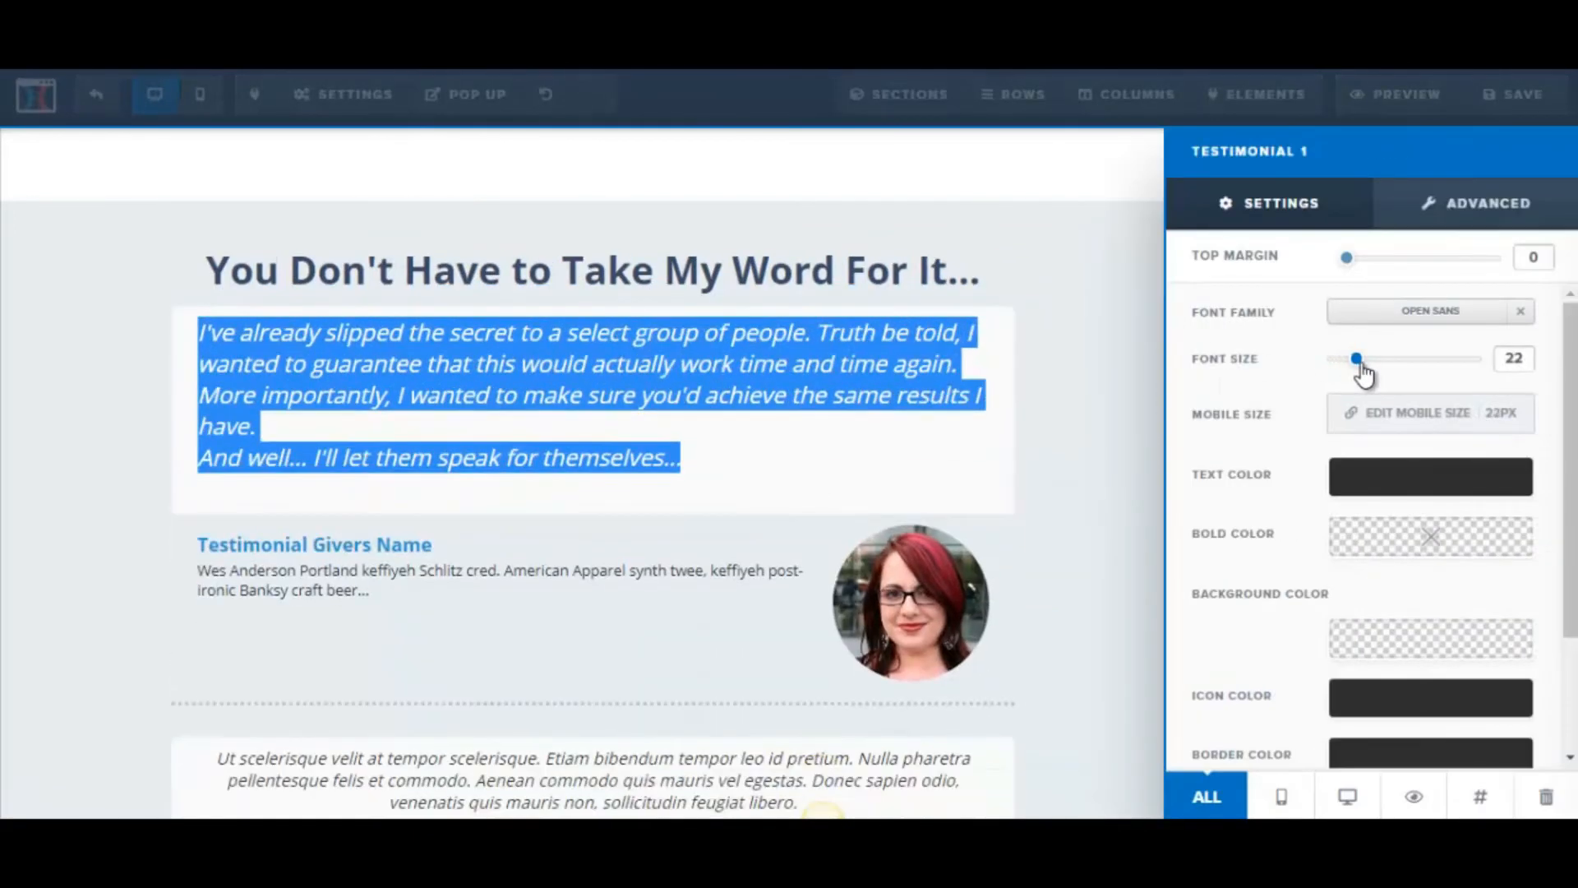
click(844, 403)
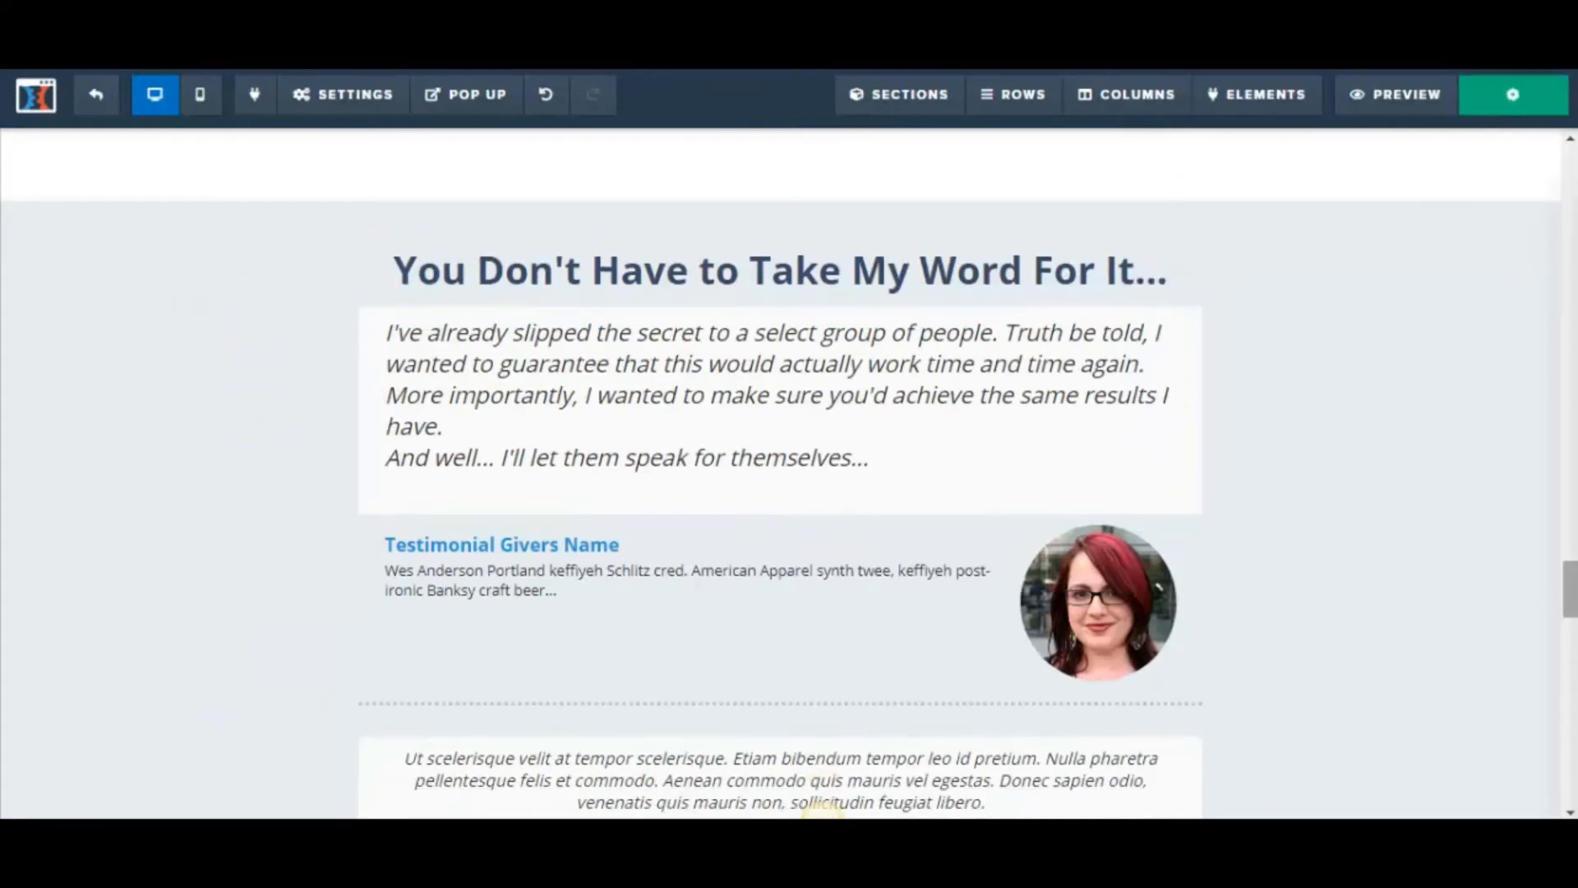
Step: Replace the "Testimonial Givers Name" placeholder in the first testimonial with the customer's full name
scroll(822, 809, down, 2)
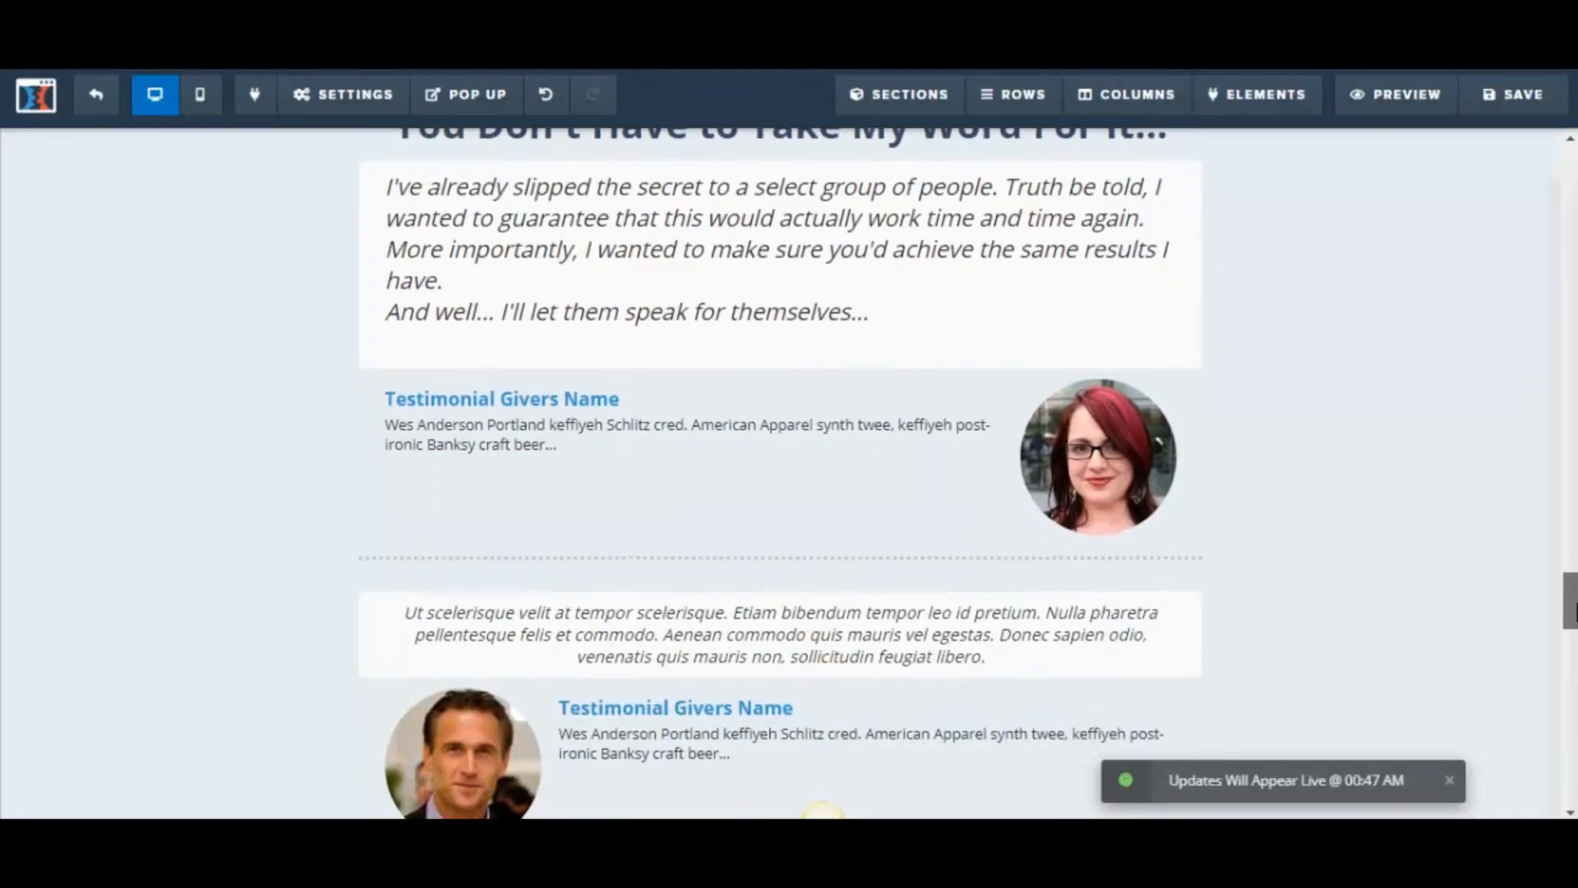
scroll(822, 812, down, 1)
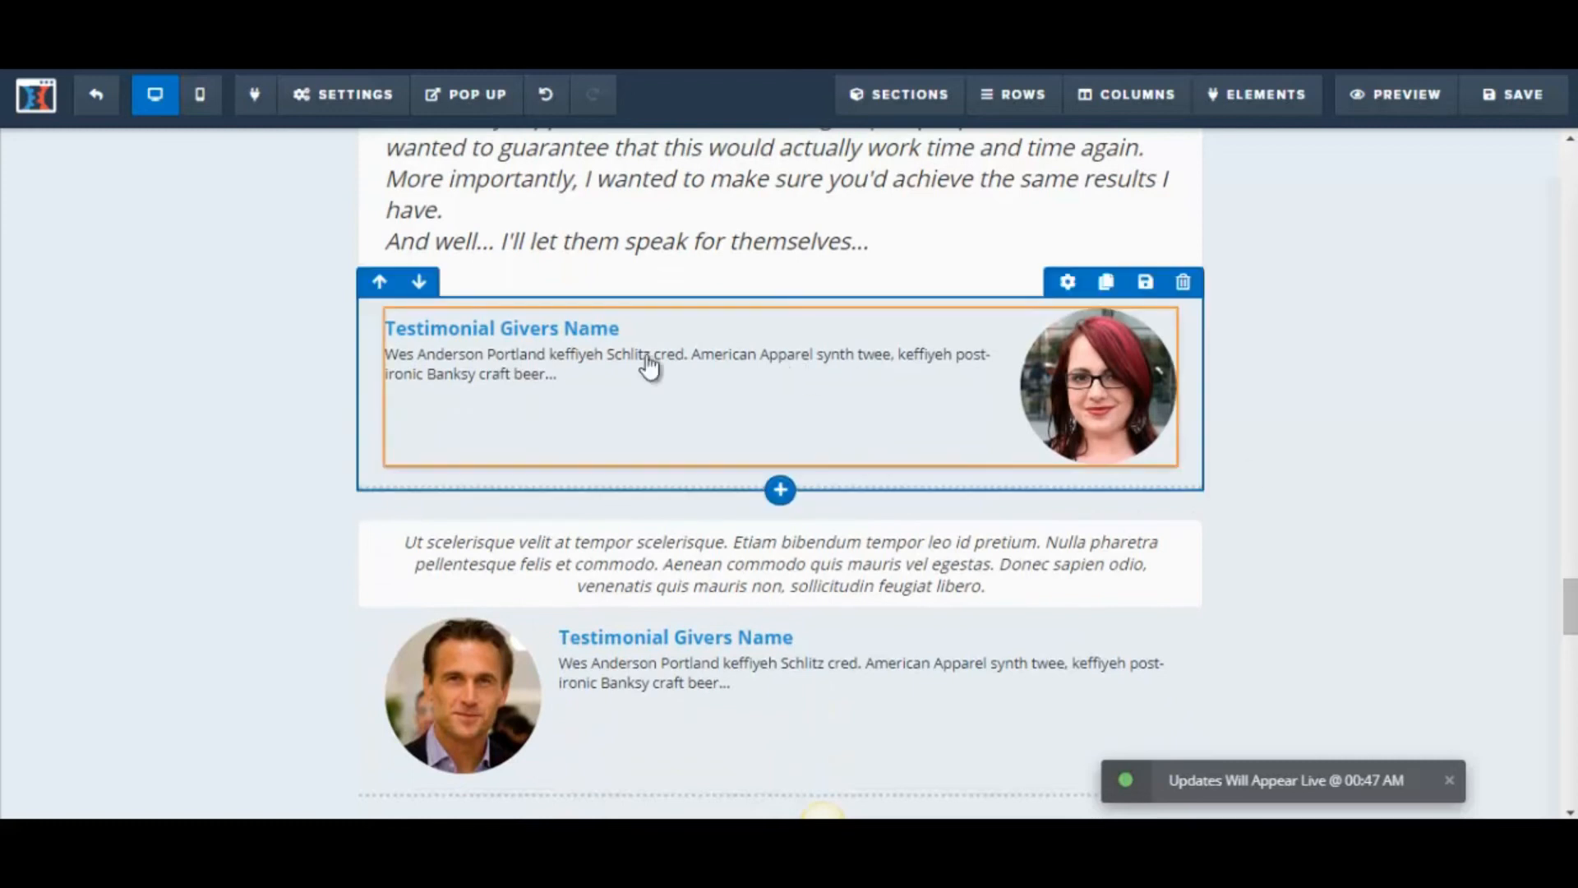
click(450, 331)
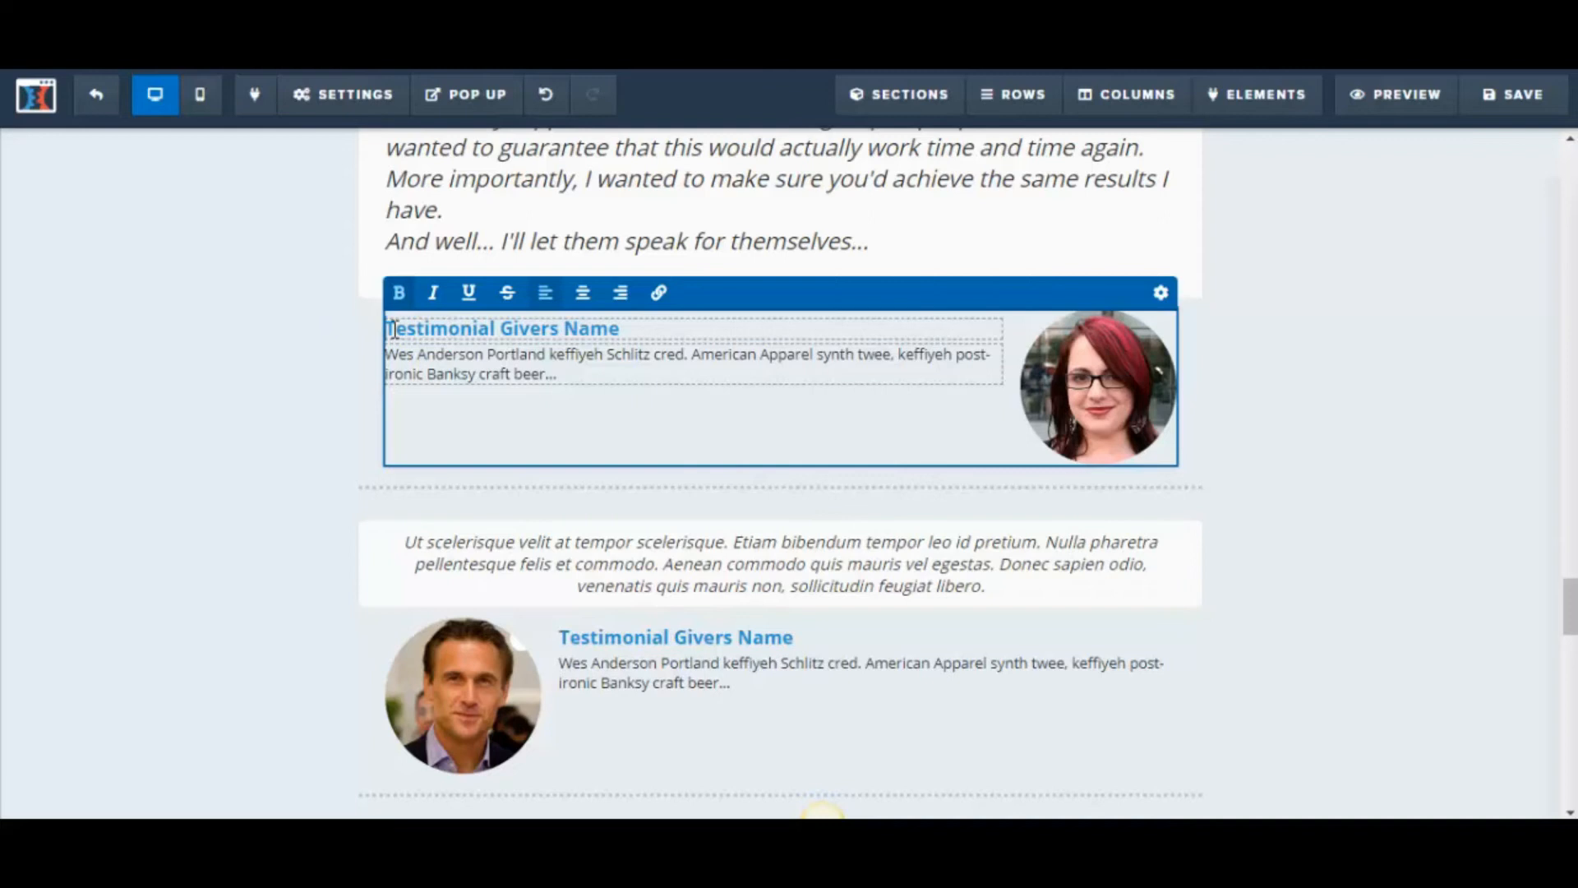
drag(393, 329, 638, 326)
key(BackSpace)
text(Ju)
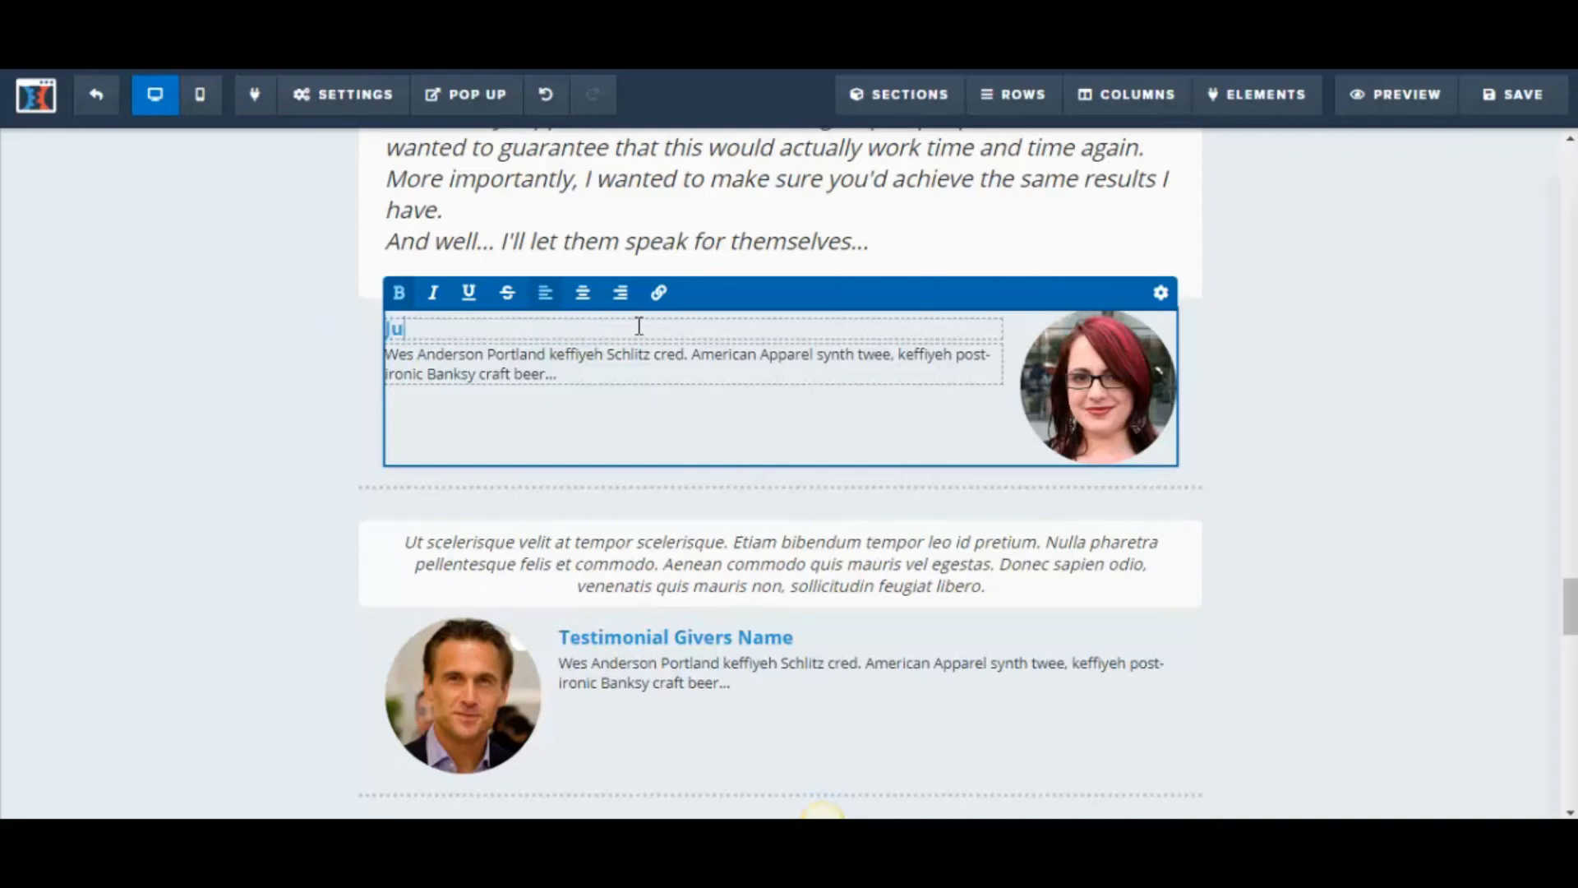
text(lie Jackson)
key(super+c)
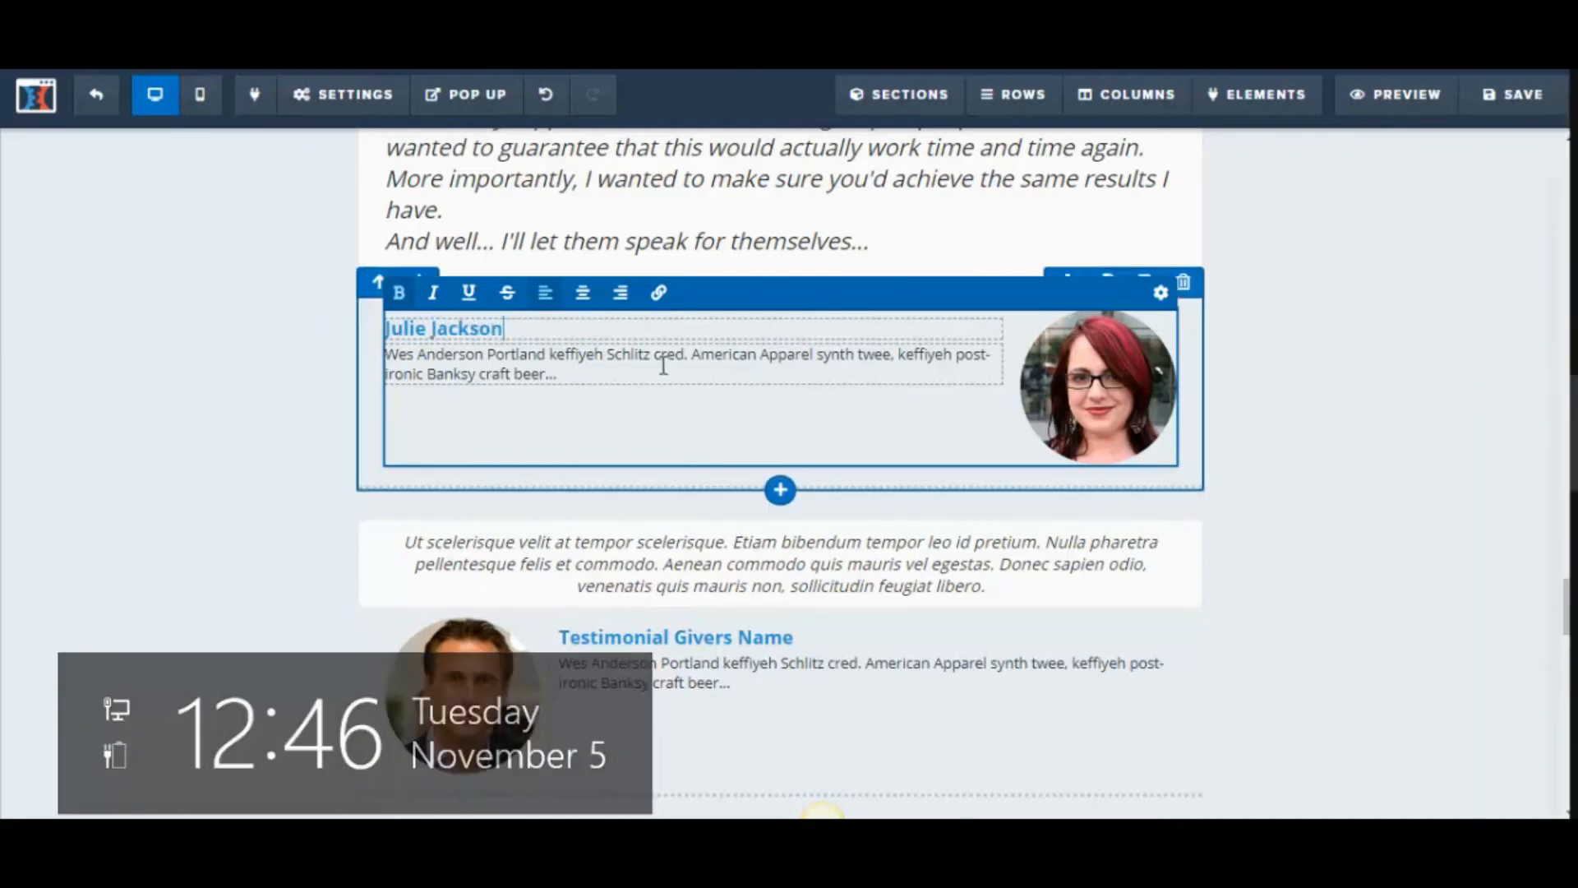
Step: Replace the placeholder description under the first testimonial giver's name with "Product is awesome!"
click(575, 362)
drag(385, 355, 615, 375)
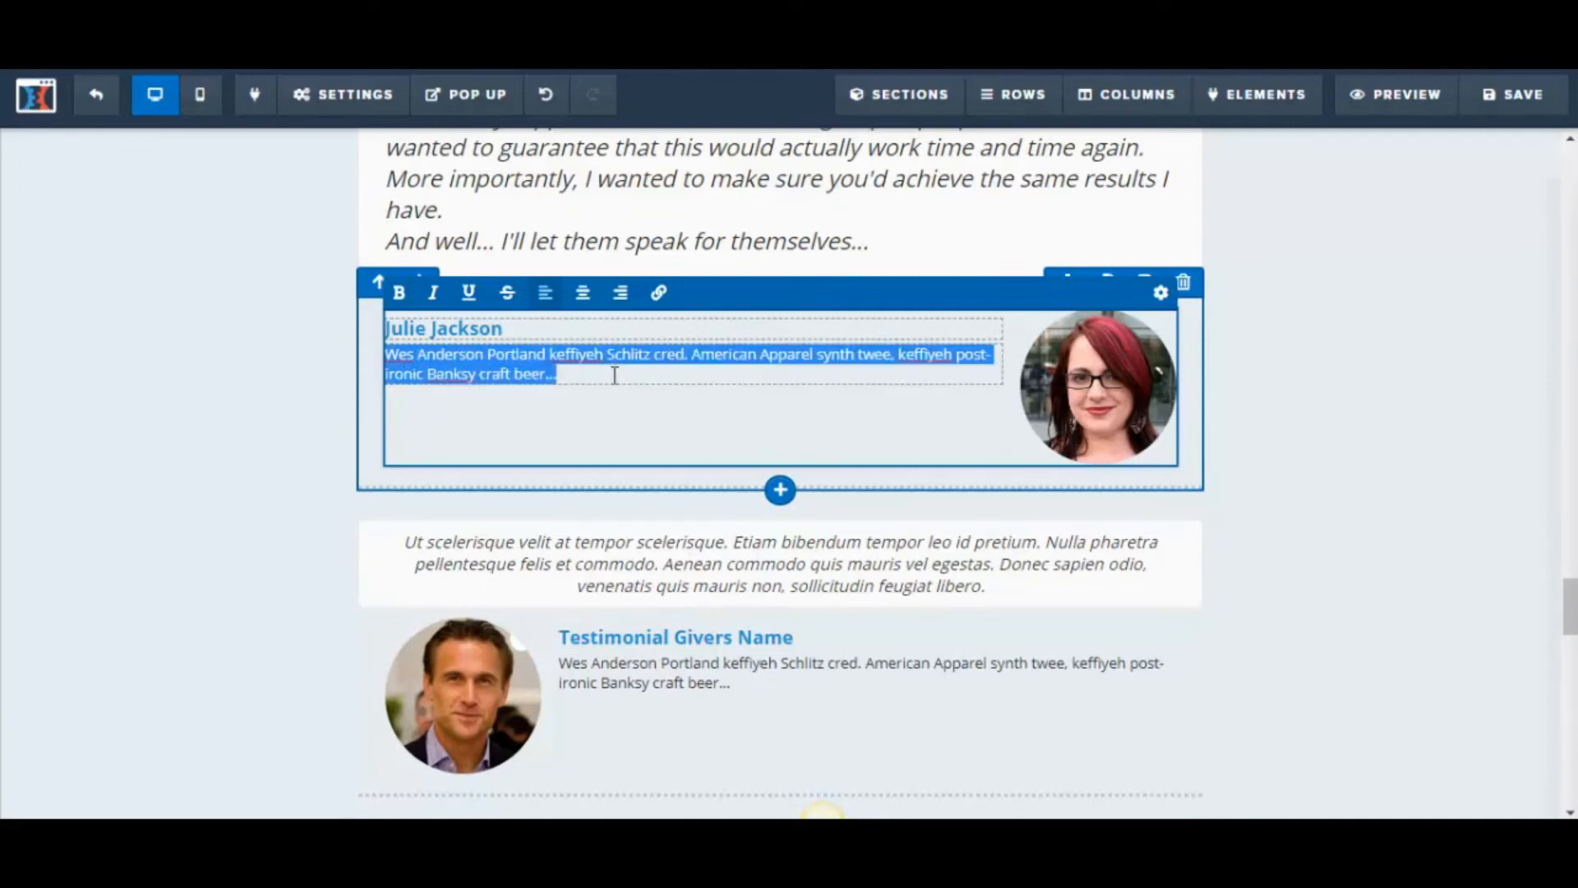
text(Product is awesome!)
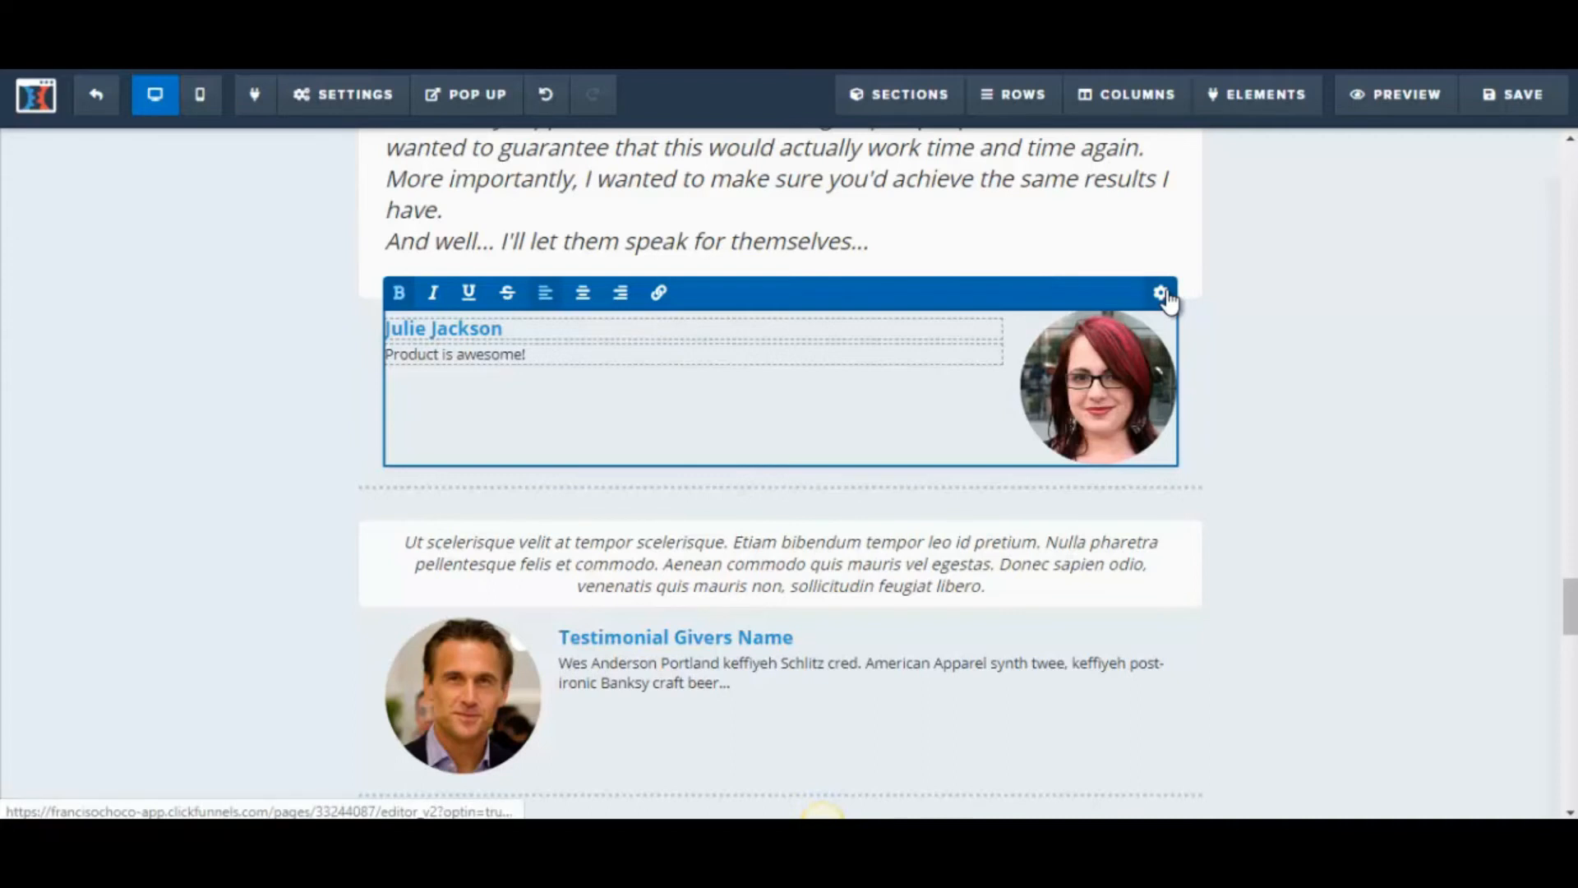
Step: Try the Image / Text layout on the first testimonial giver, and switch it back to Text / Image
click(1160, 293)
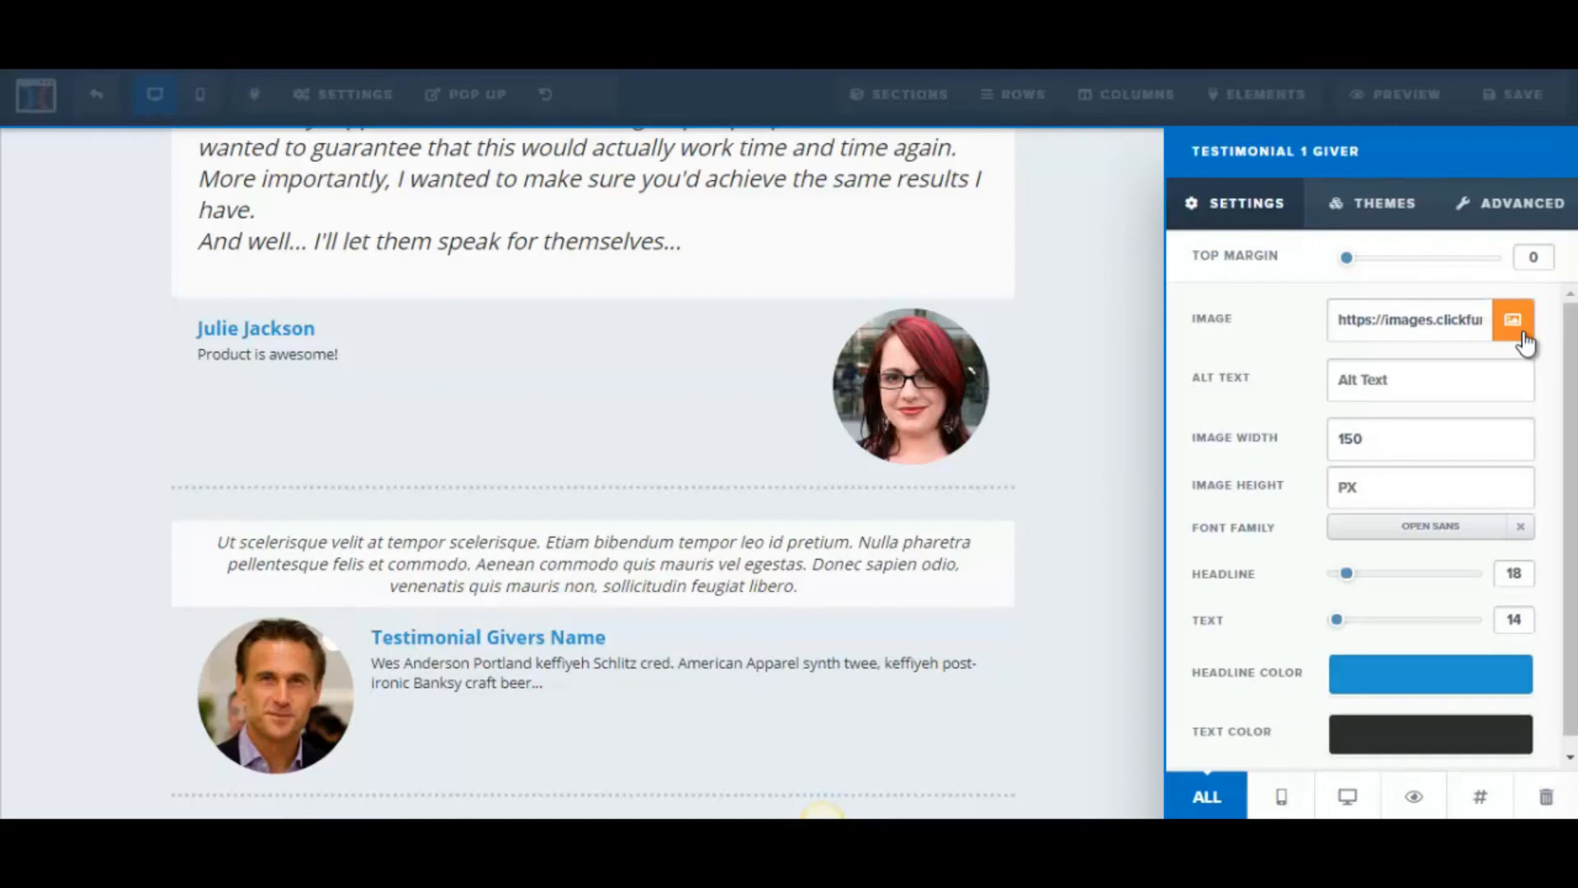
click(1499, 220)
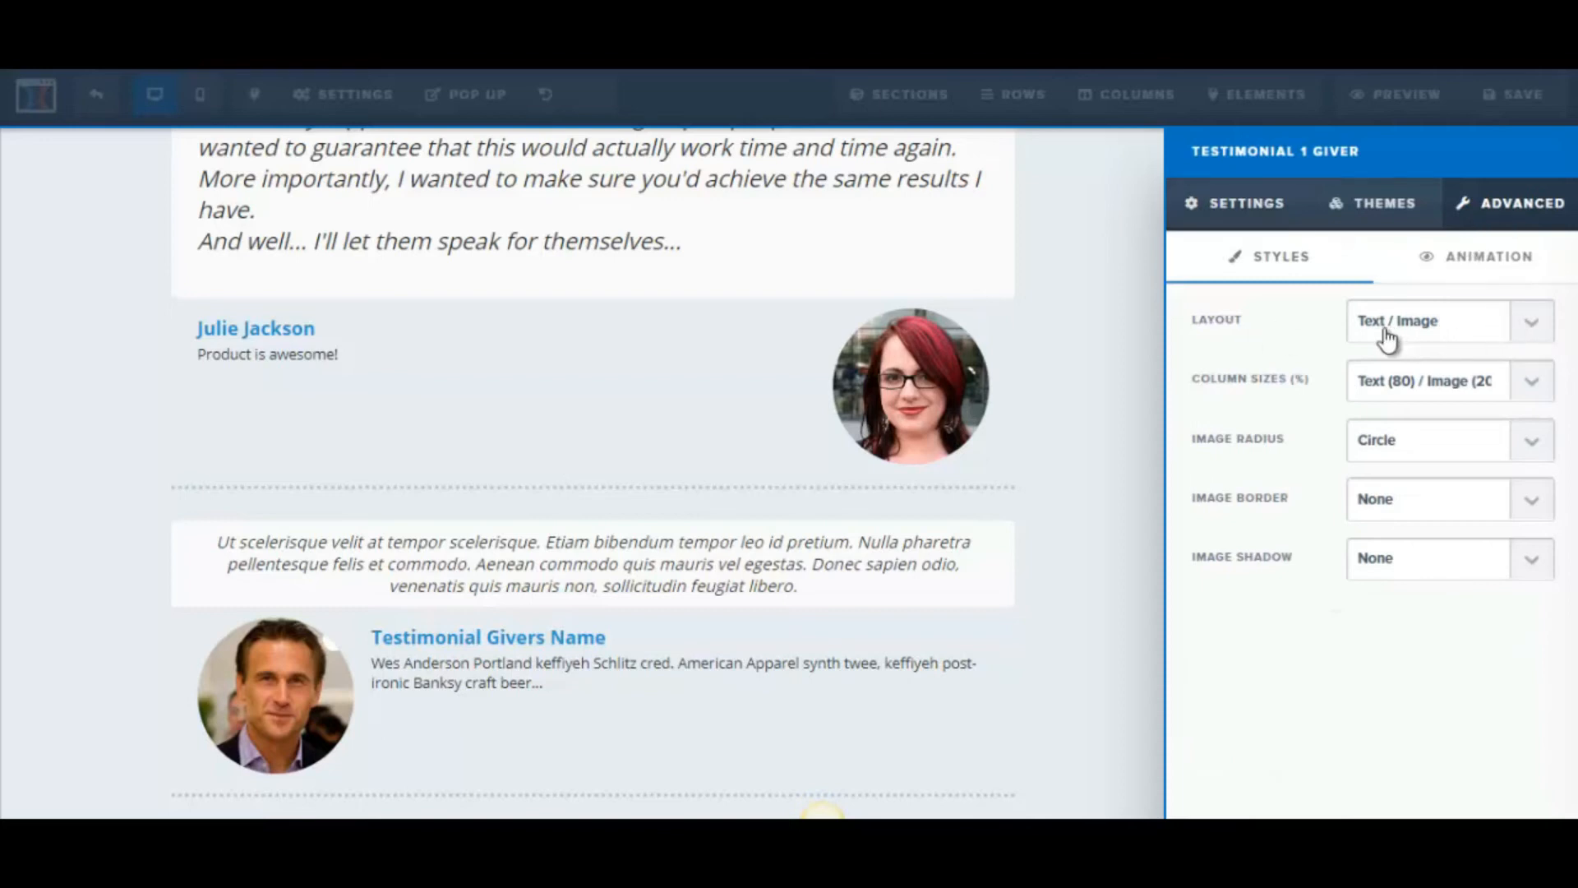
click(1529, 328)
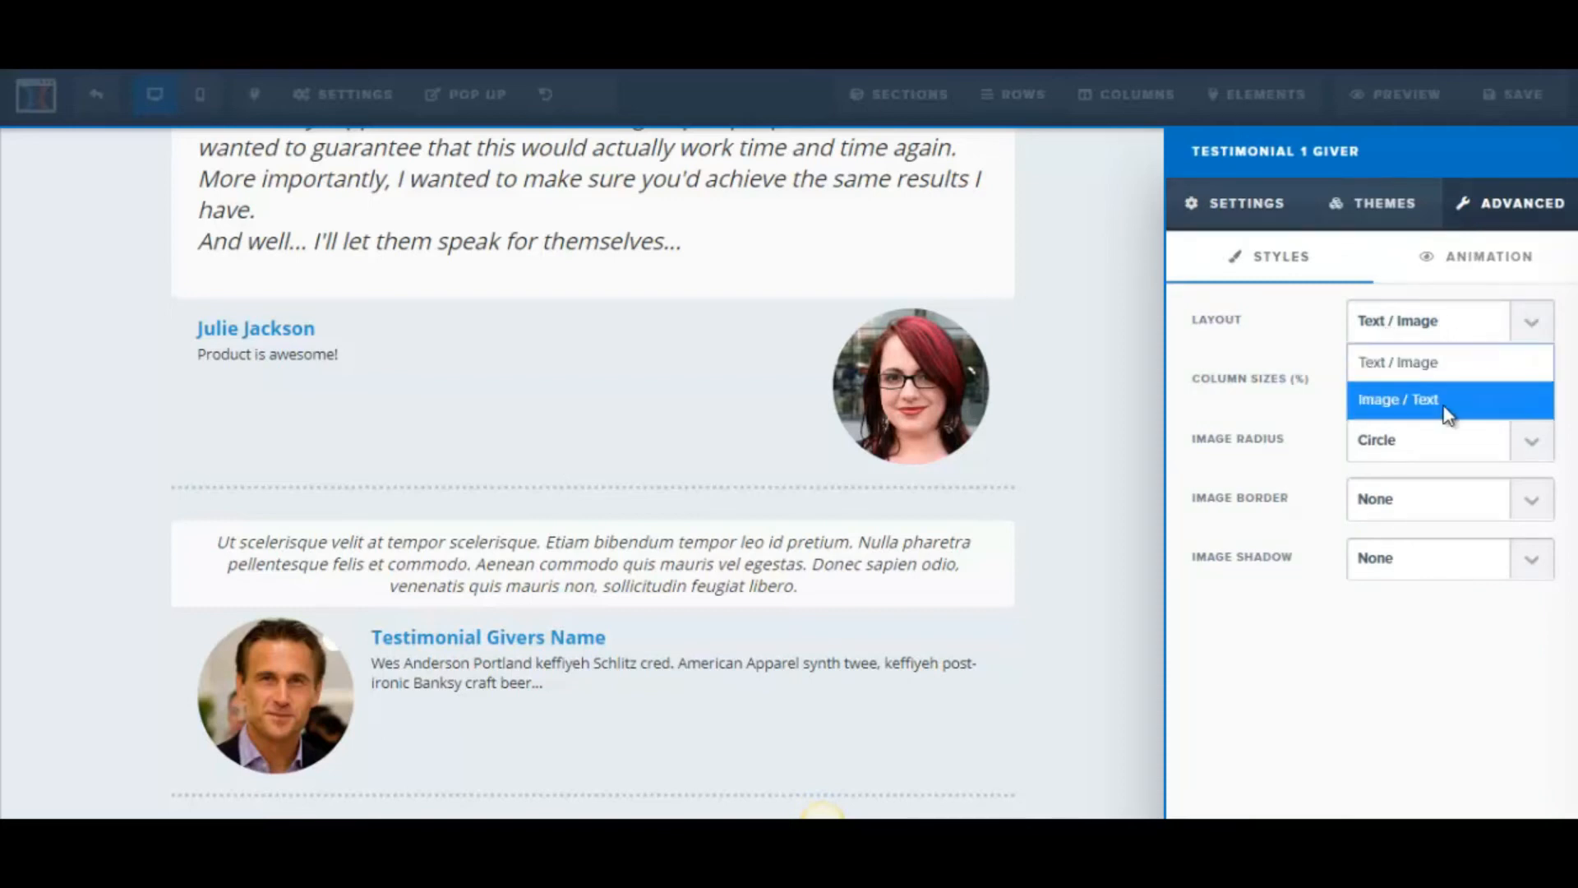
click(1447, 415)
click(1528, 321)
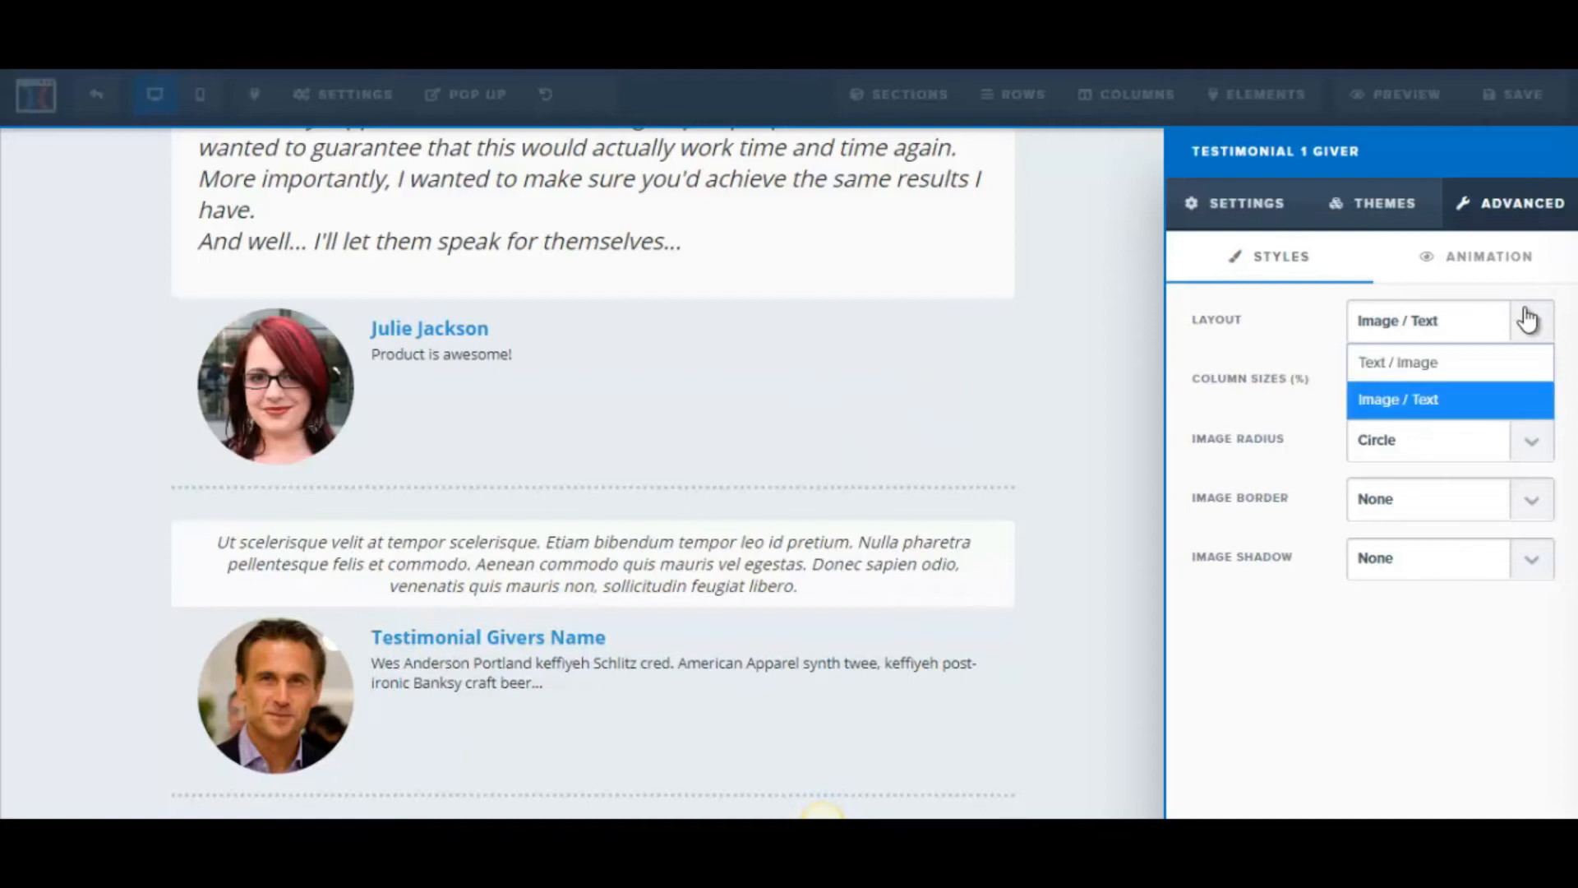
click(1451, 368)
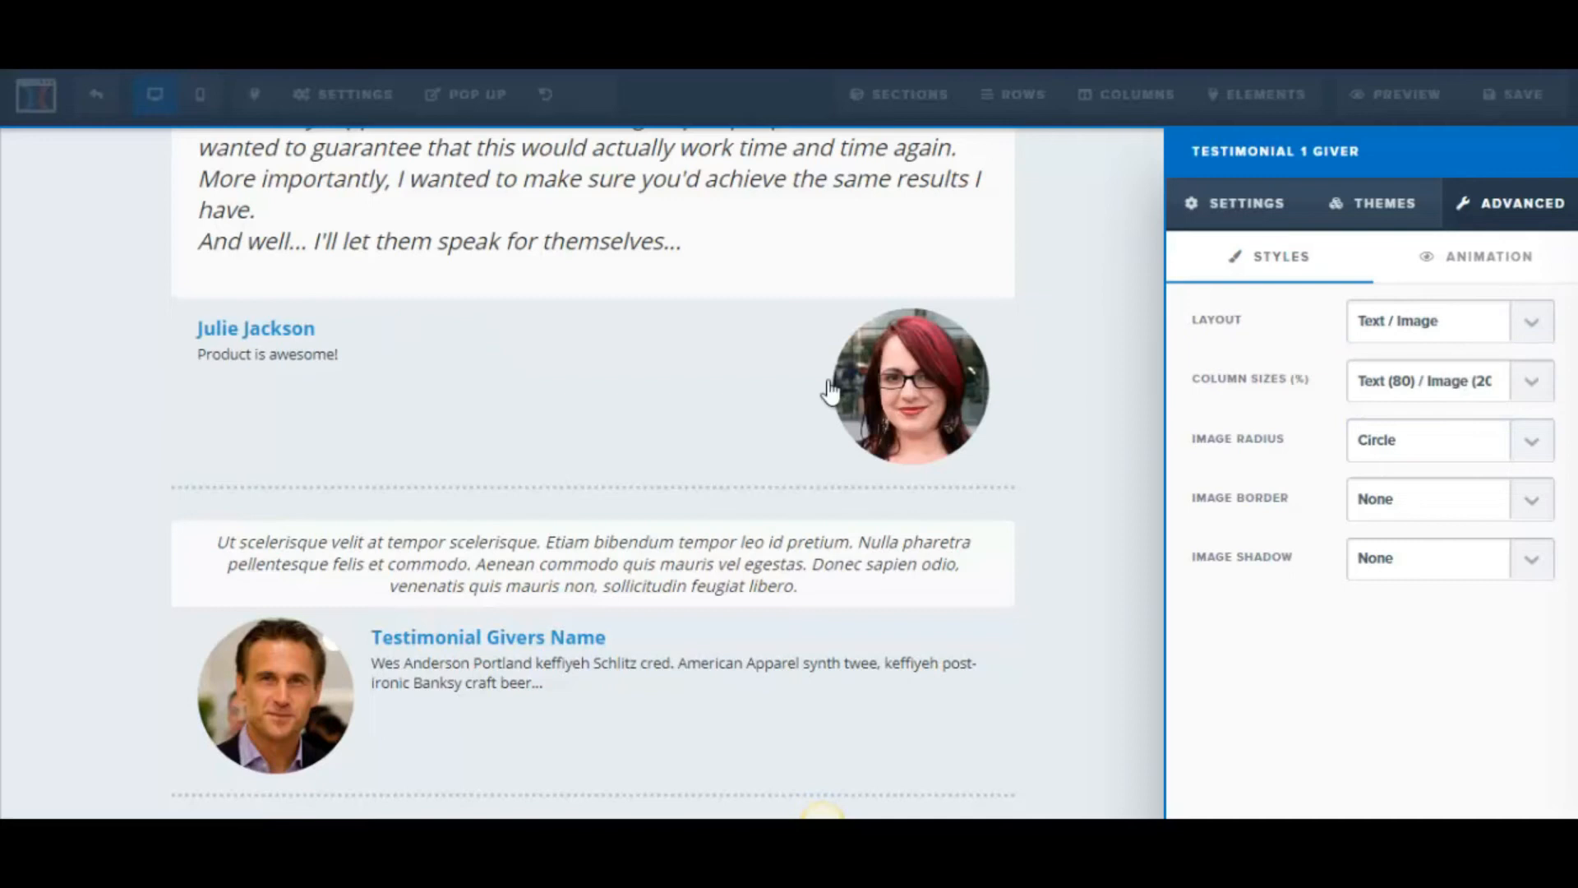
click(748, 403)
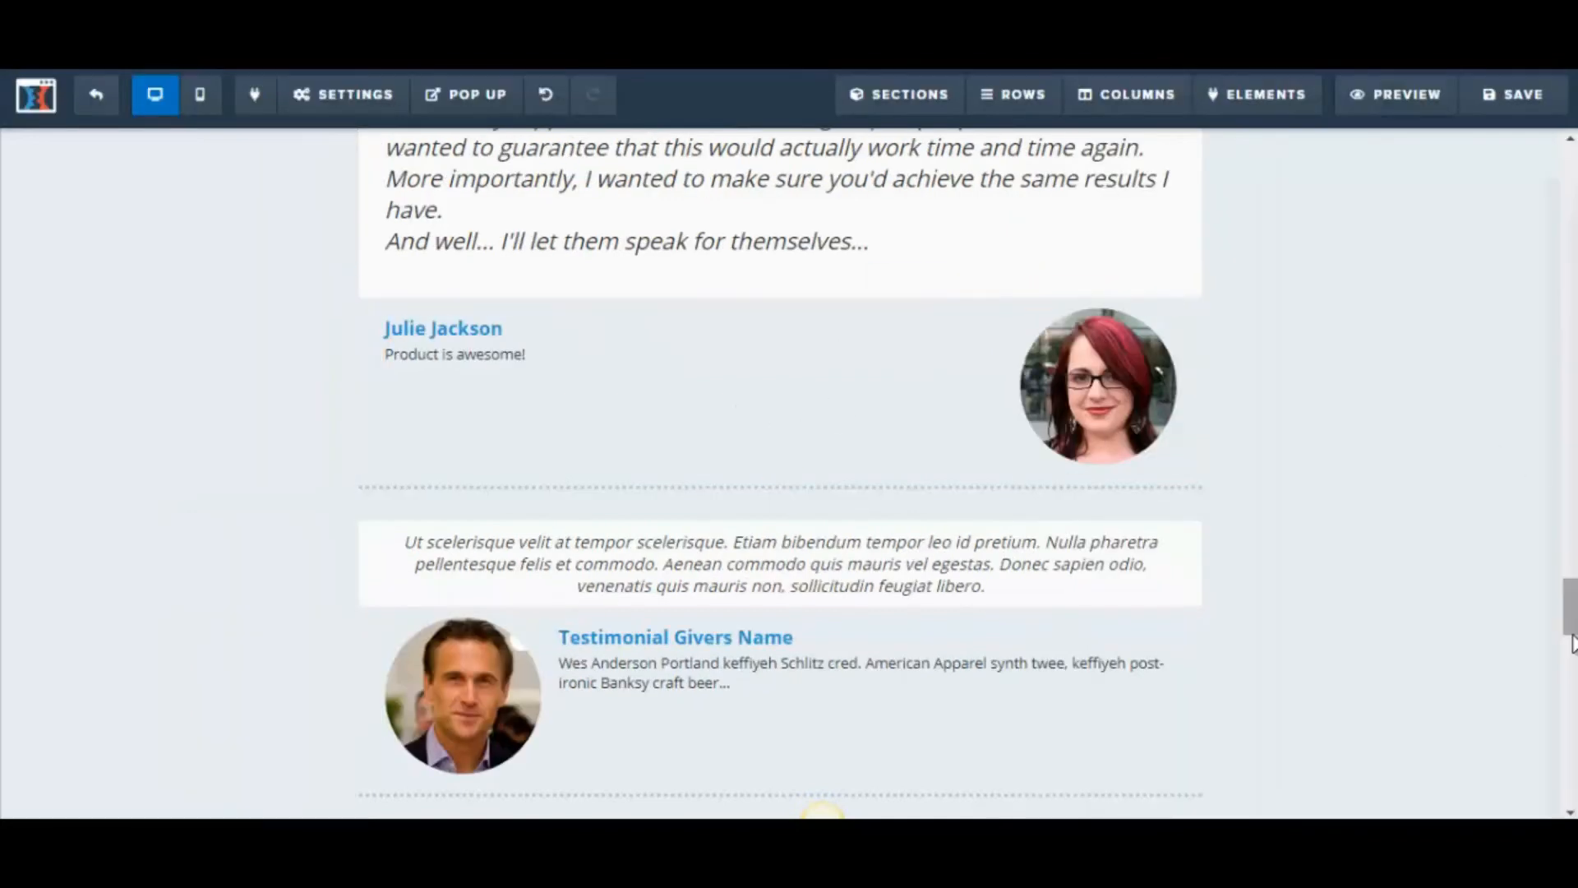
Step: Save the page with the edits to the first testimonial giver
scroll(1504, 420, down, 2)
click(1525, 96)
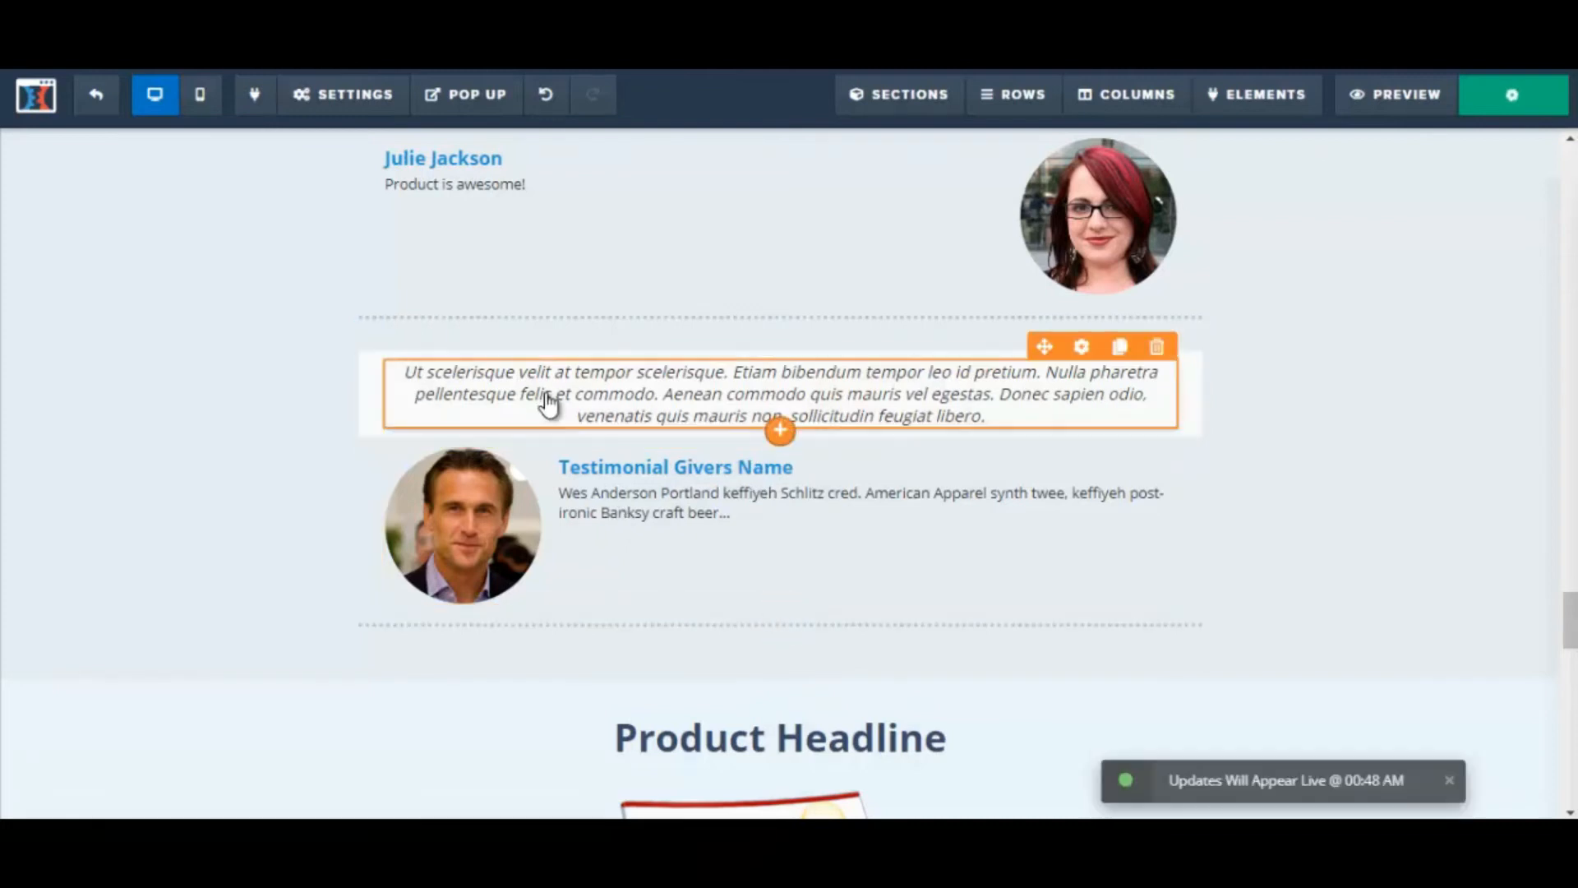
click(546, 403)
drag(403, 372, 987, 417)
mouse_move(1570, 620)
mouse_down()
mouse_move(1570, 588)
mouse_move(1570, 605)
mouse_up()
click(1409, 609)
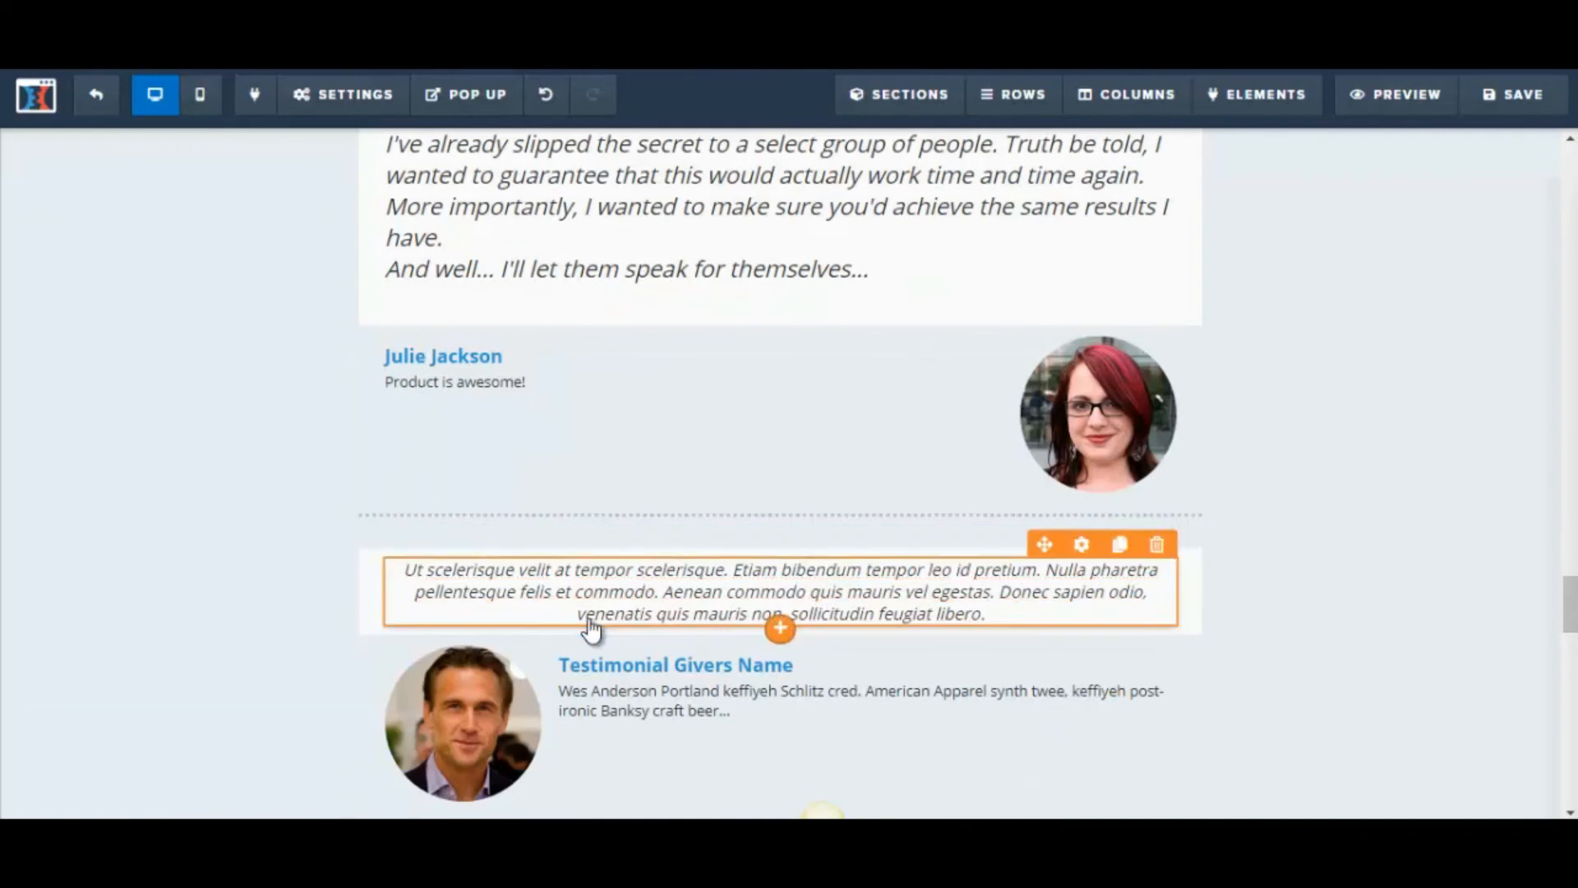
Step: Replace the three paragraphs in the first testimonial's quote box with "Product is awesome!"
drag(1570, 607, 1570, 582)
click(415, 470)
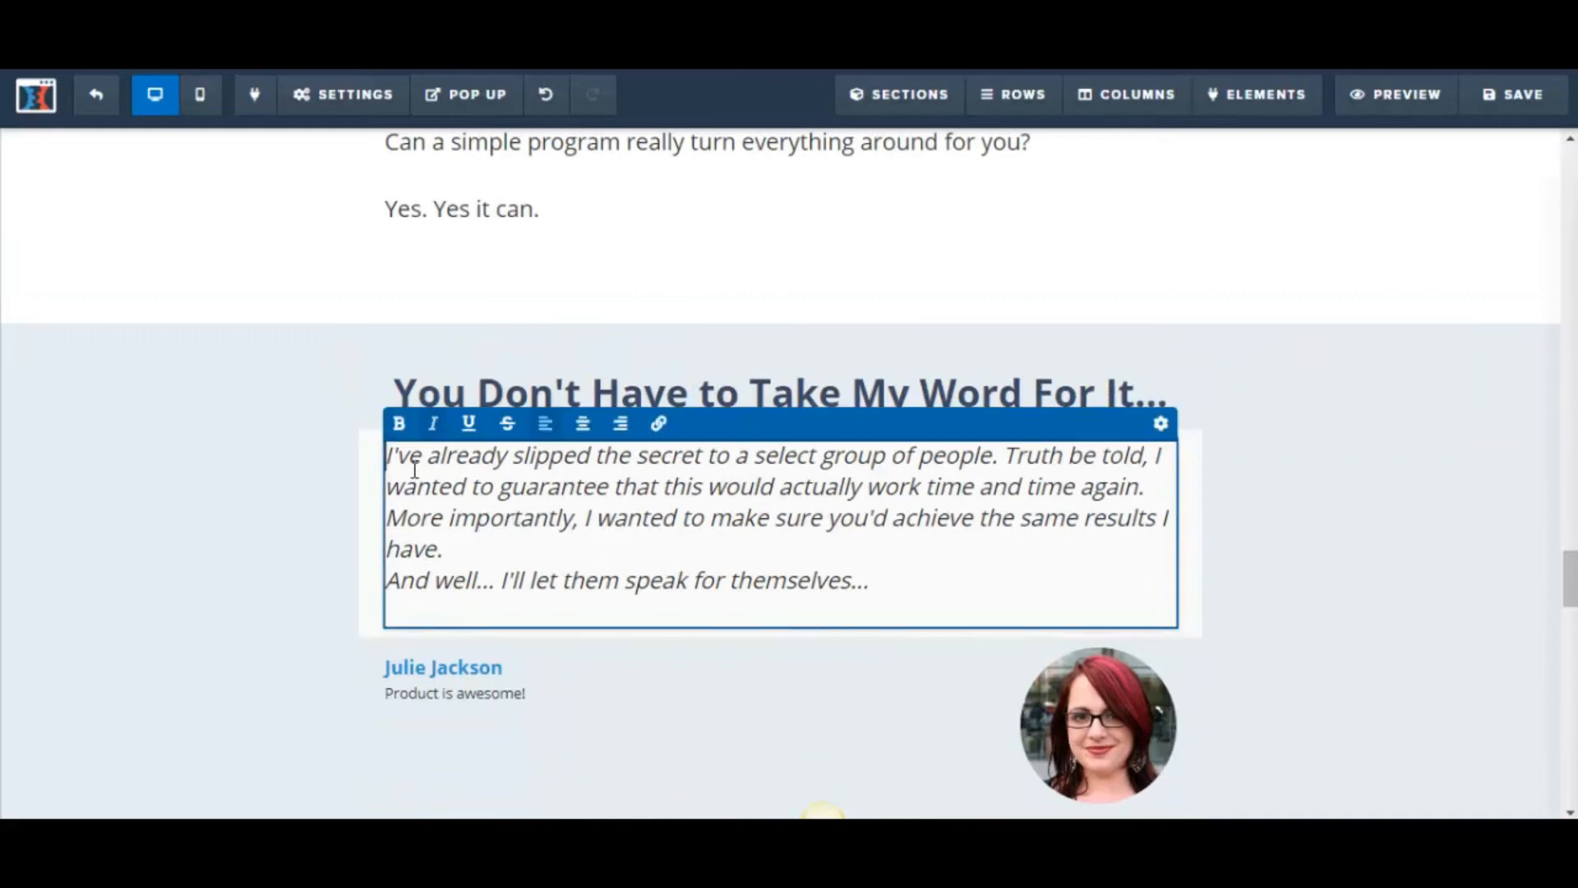
drag(388, 456, 912, 585)
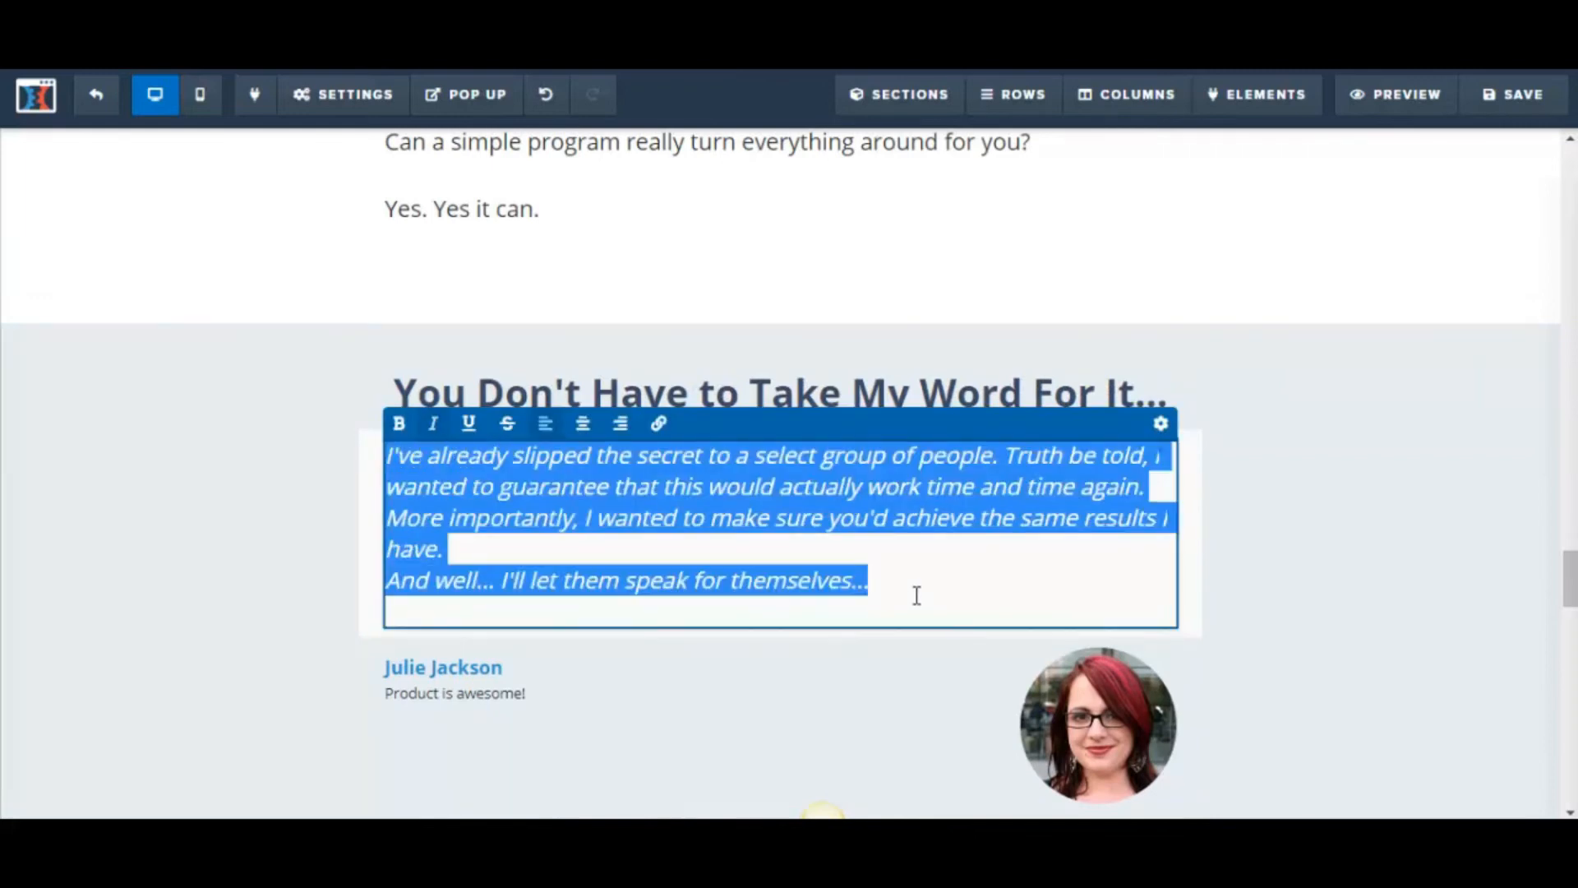
key(BackSpace)
text(Product i)
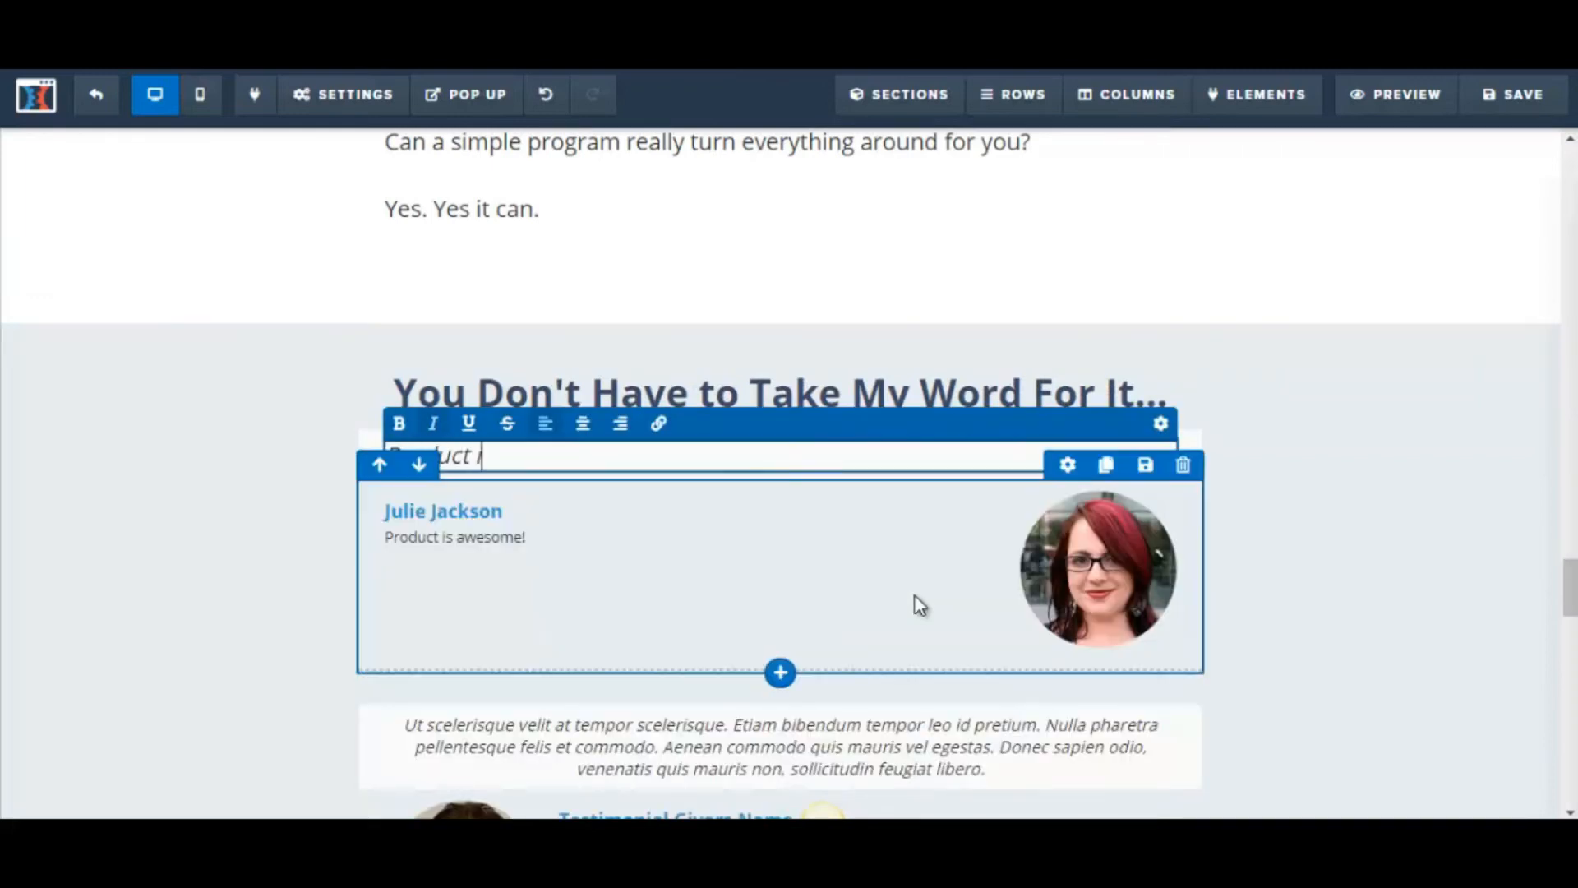
text(s awesome!)
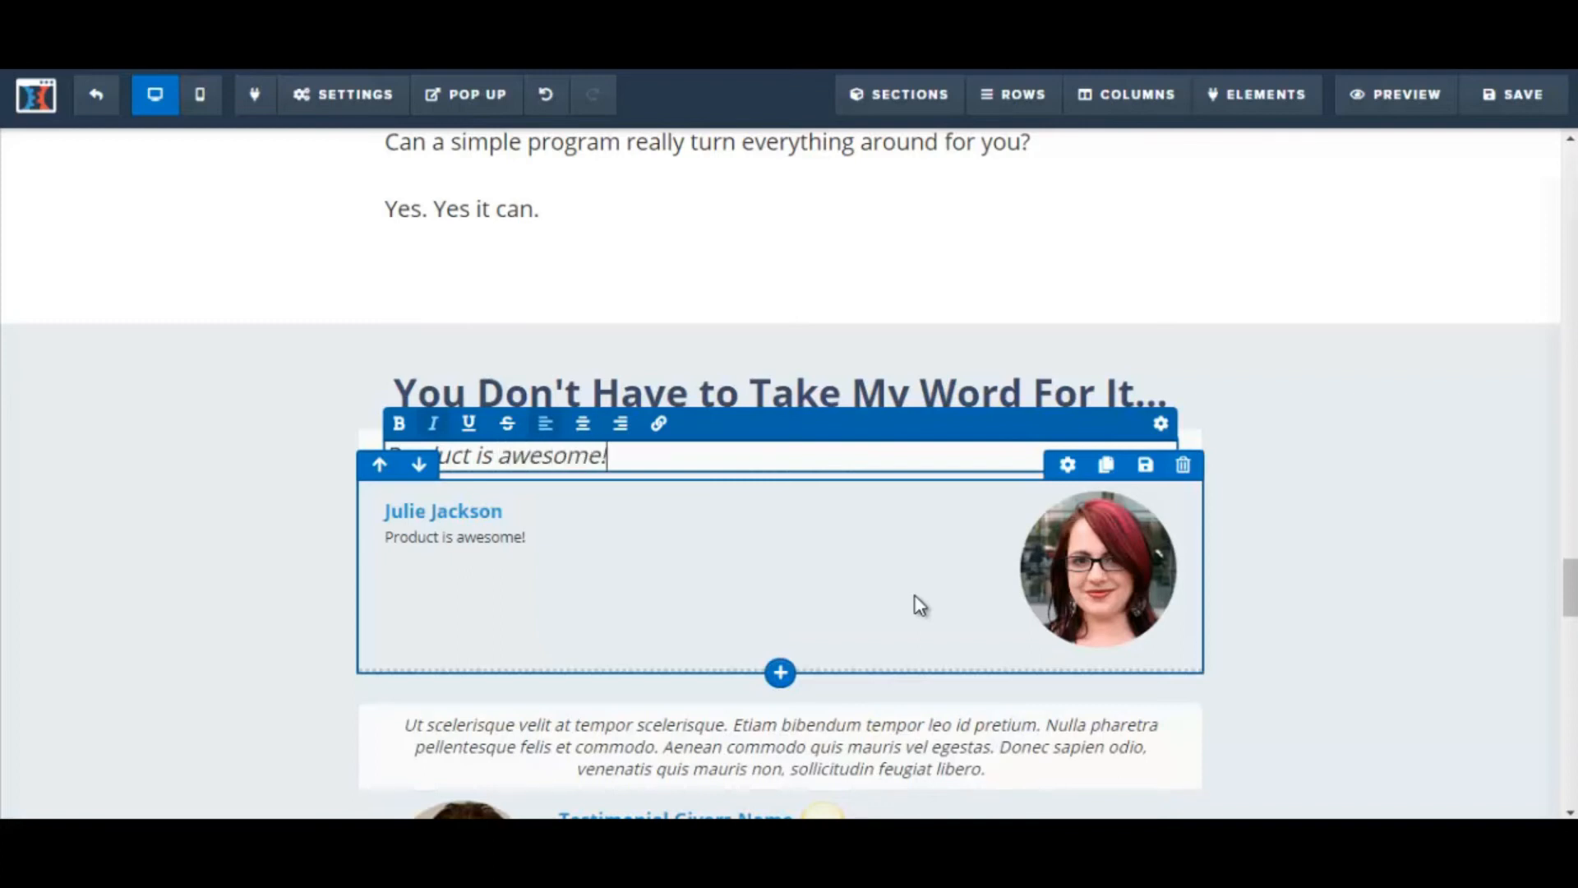
Step: Change the description under the first testimonial giver's name to "Business Analyst"
click(463, 538)
drag(389, 539, 588, 529)
key(BackSpace)
text(Business Analyst)
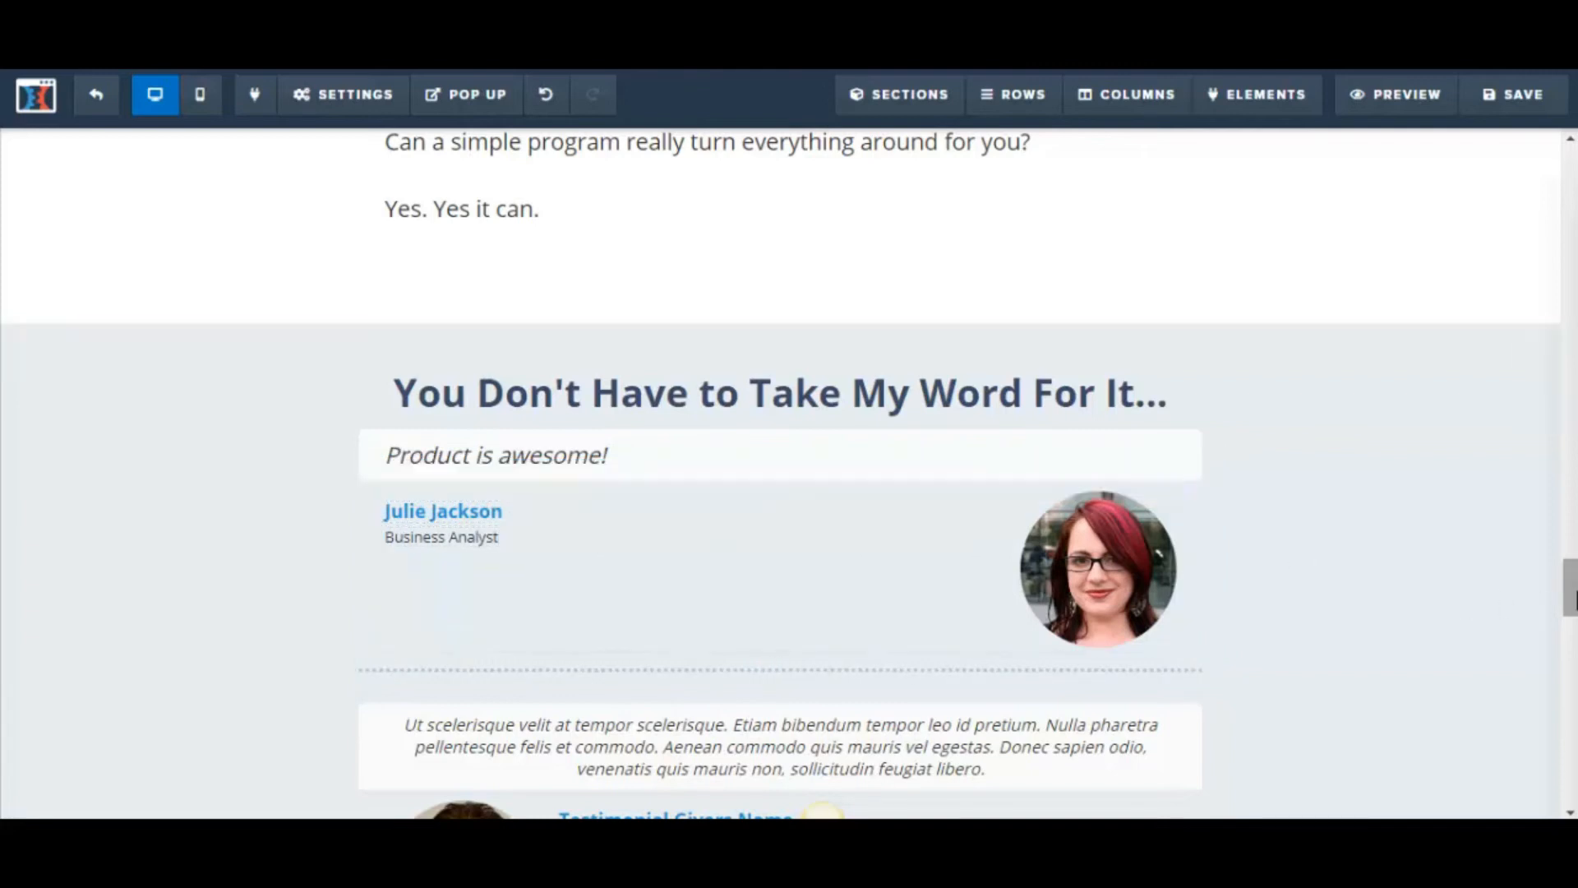
Step: Replace the second testimonial's placeholder quote with "I learned a lot!"
drag(1570, 602, 1570, 626)
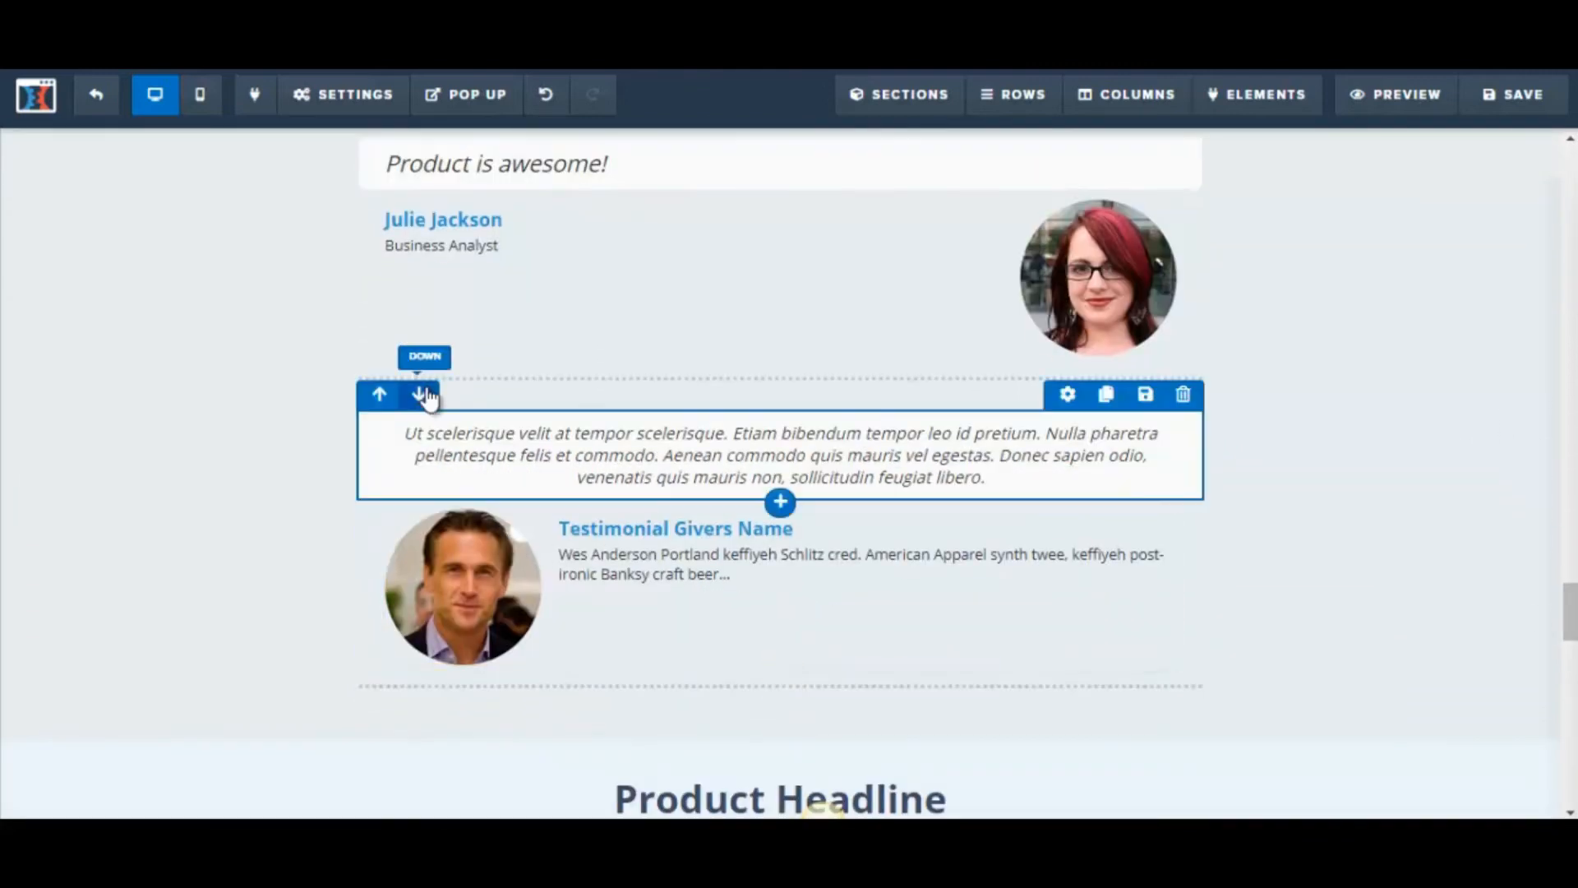
click(405, 433)
drag(401, 433, 1021, 478)
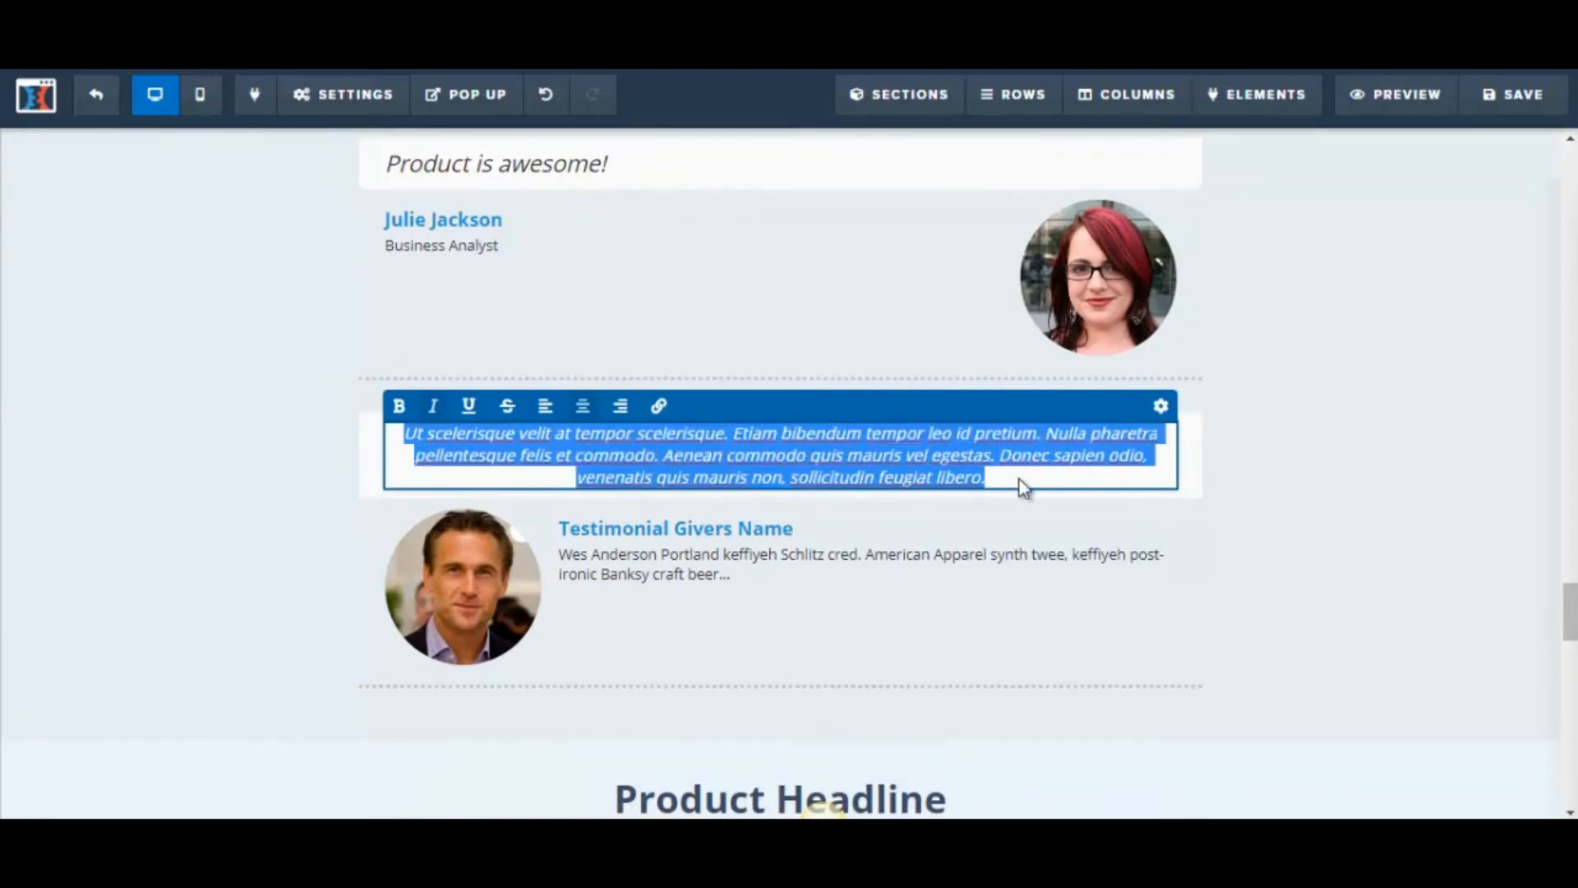
text(I learned a lot!)
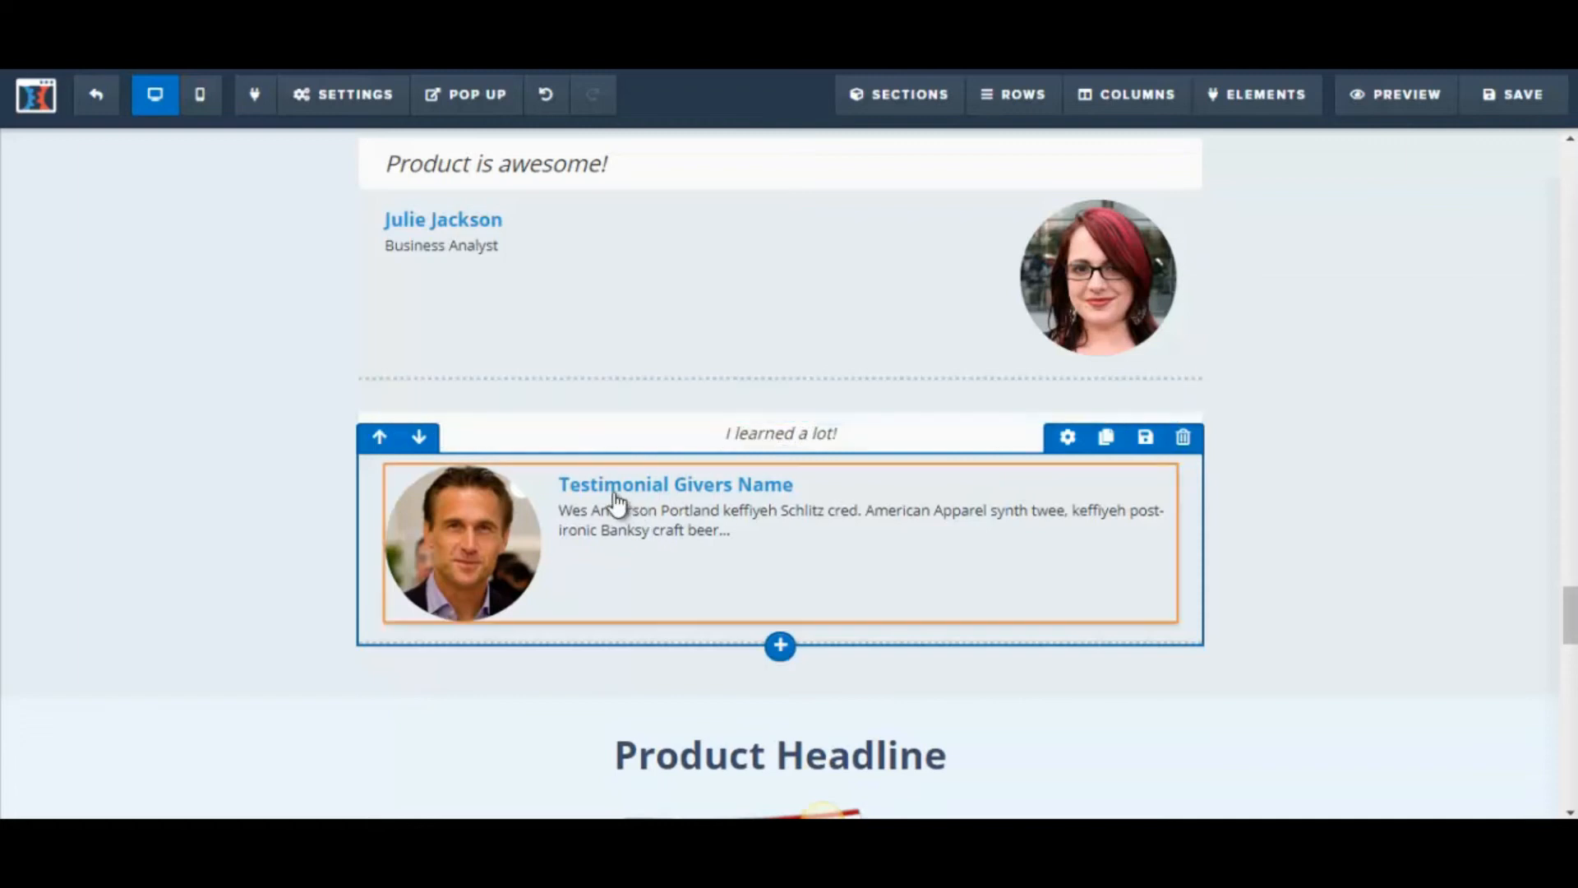
Step: Replace the "Testimonial Givers Name" placeholder in the second testimonial with the customer's full name
click(568, 487)
drag(568, 488, 845, 491)
text(Ted)
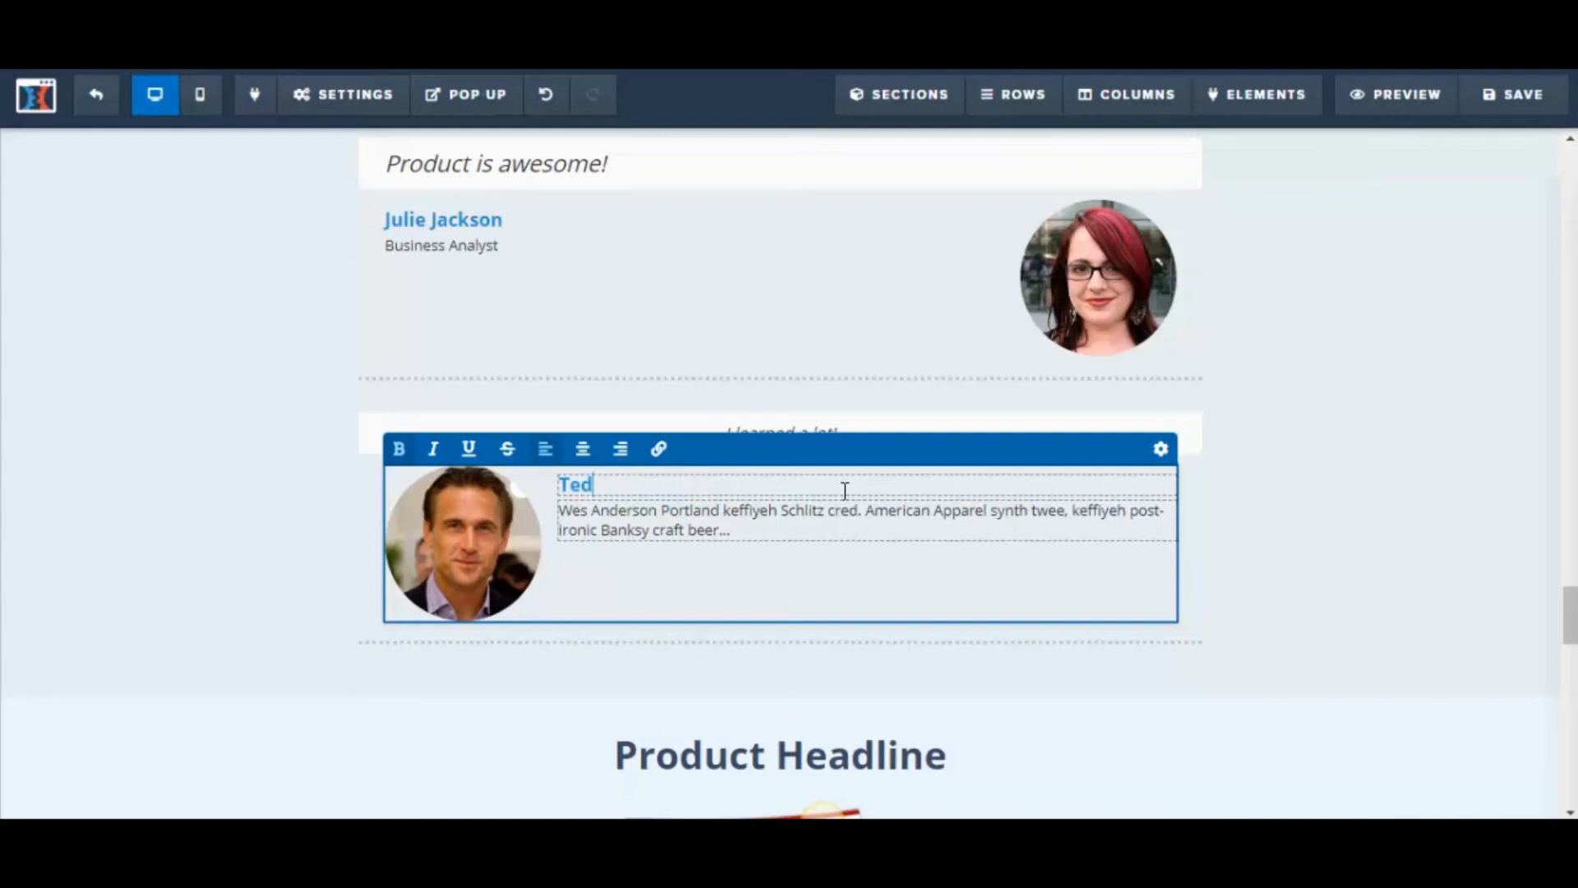
text( Smith)
Step: Replace the placeholder description under the second testimonial giver's name with "Public Speaker" and save the page
click(645, 530)
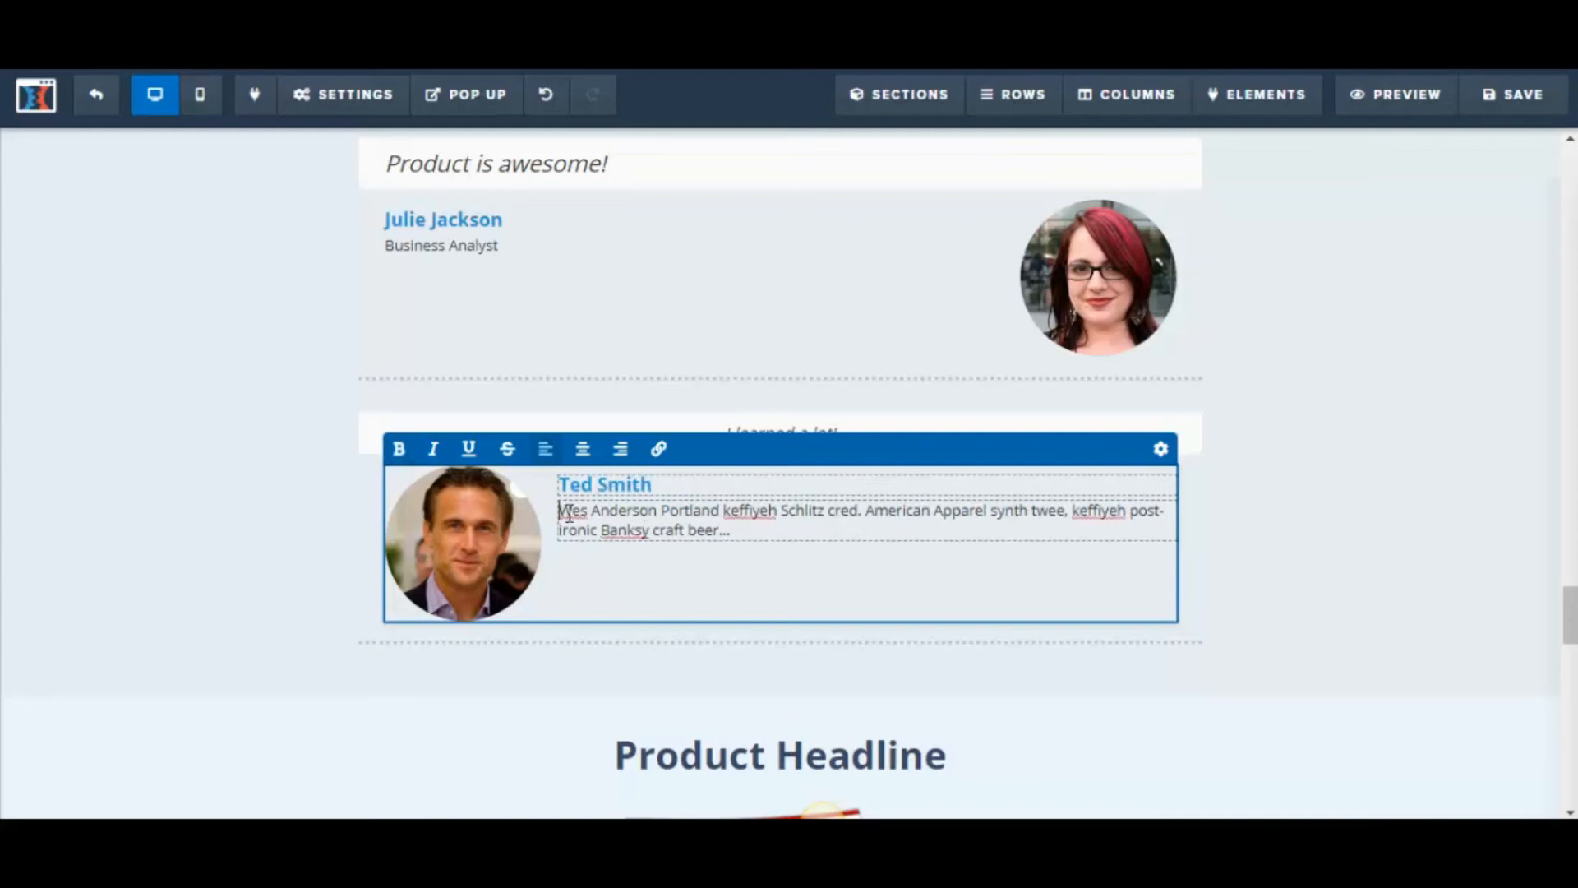
drag(559, 508, 774, 529)
text(Pub)
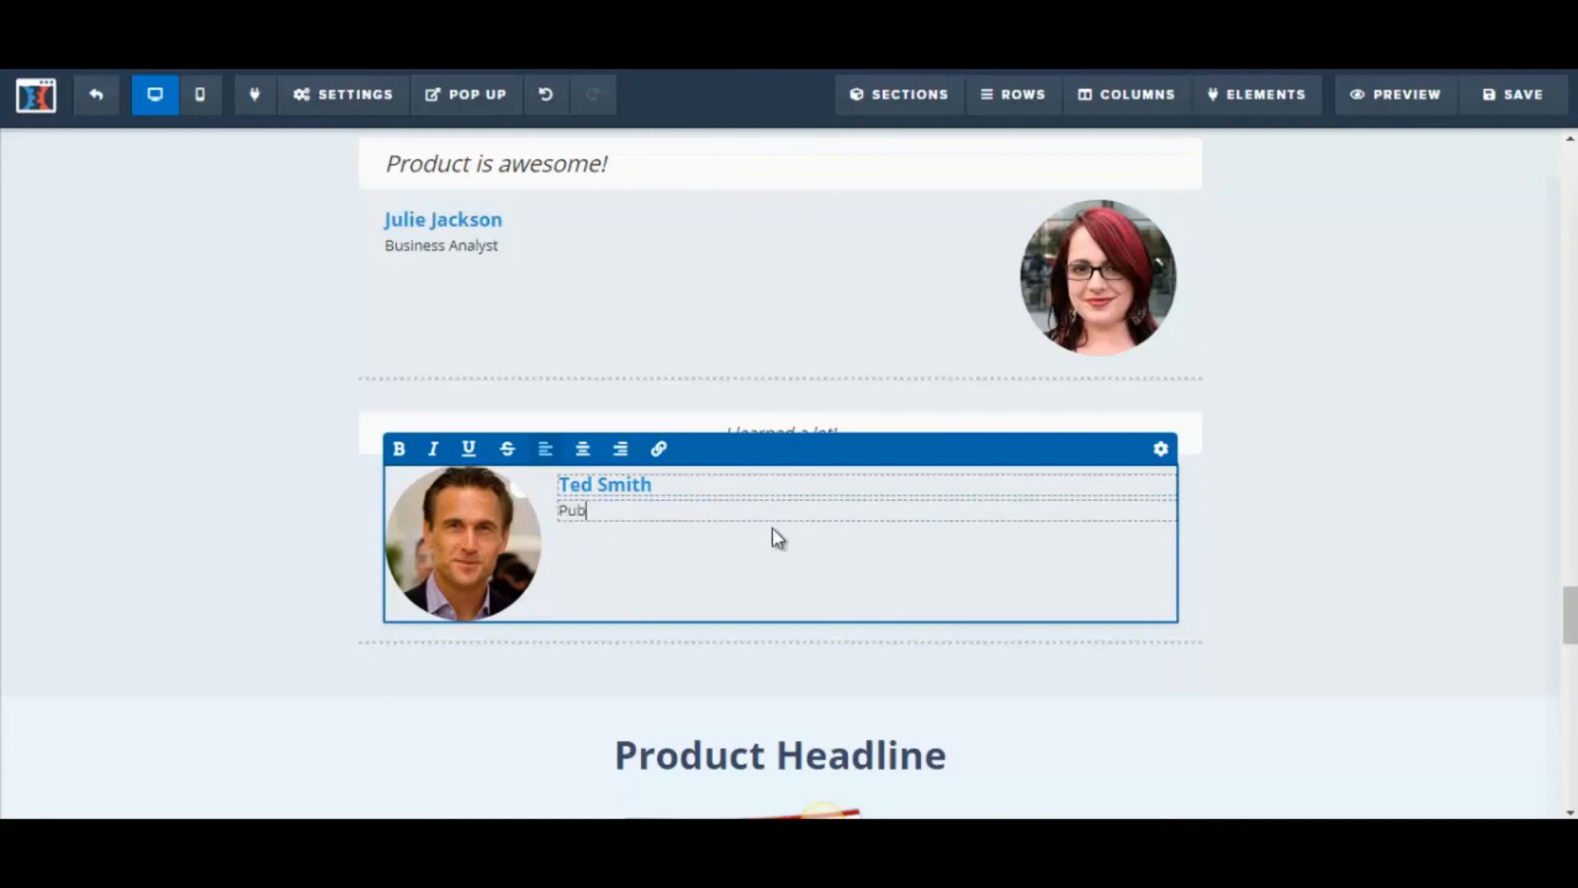
text(lic Speaker)
click(1545, 367)
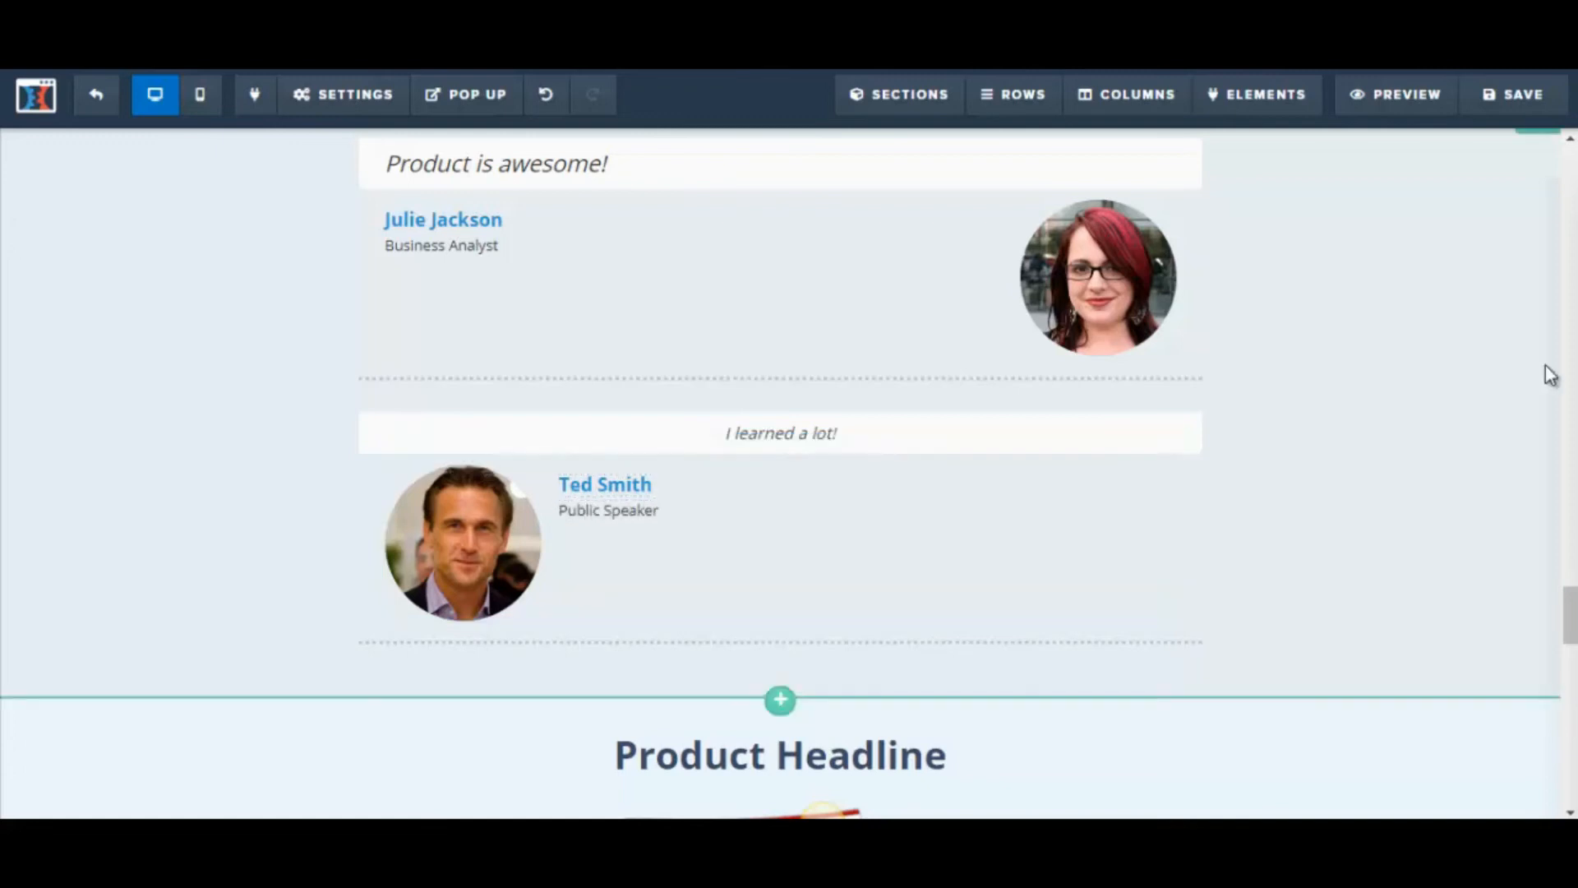
click(1530, 95)
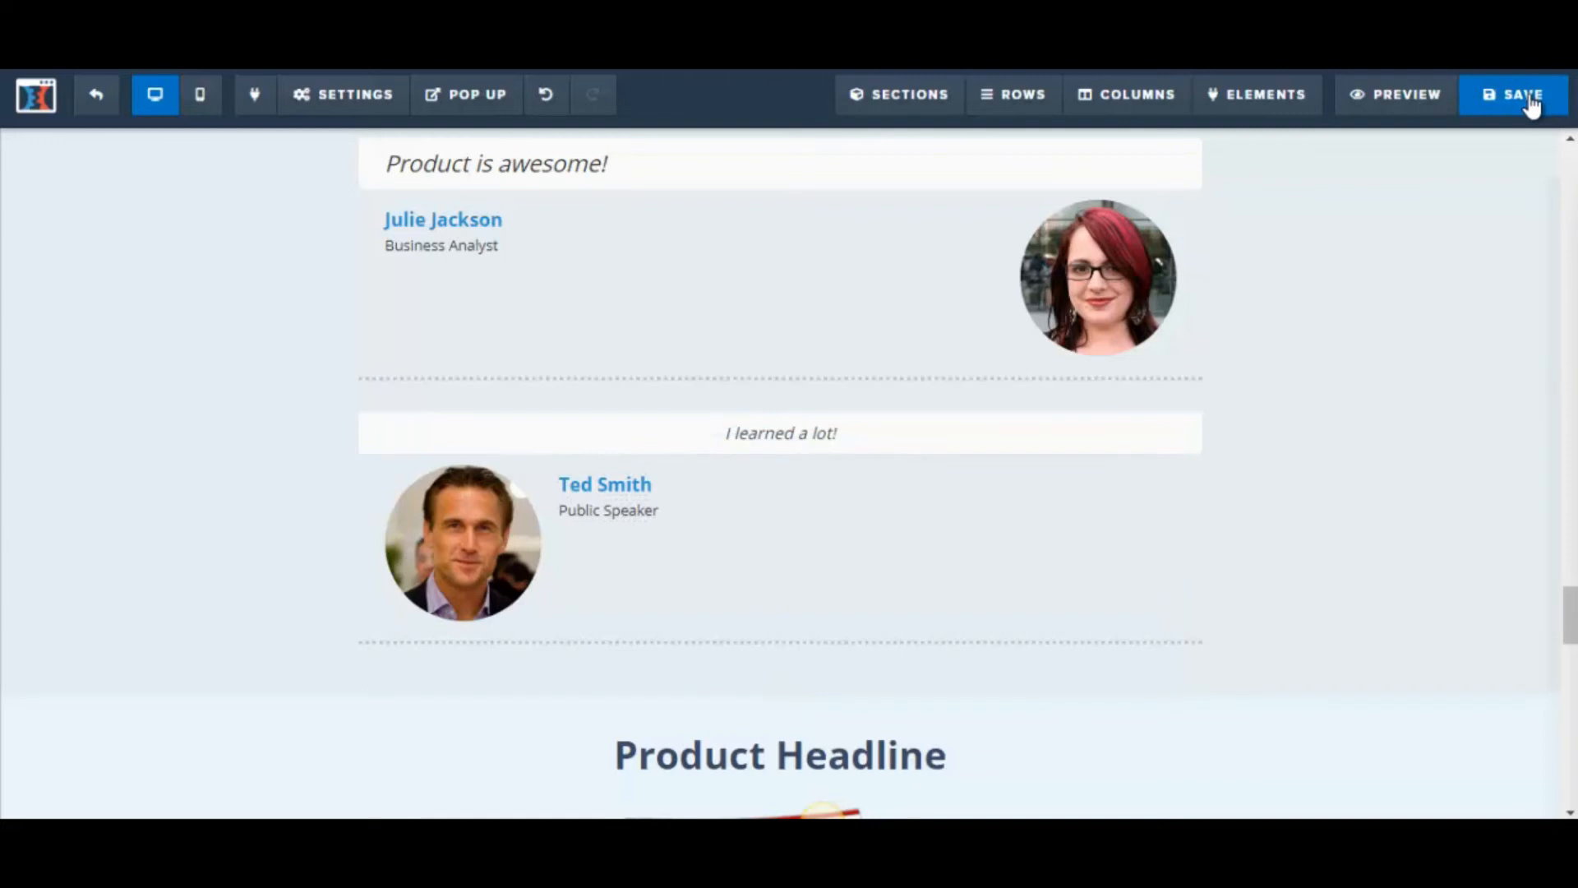
Step: Increase the font size of the second testimonial's quote "I learned a lot!" to 22
click(836, 436)
double_click(829, 434)
drag(747, 427, 698, 429)
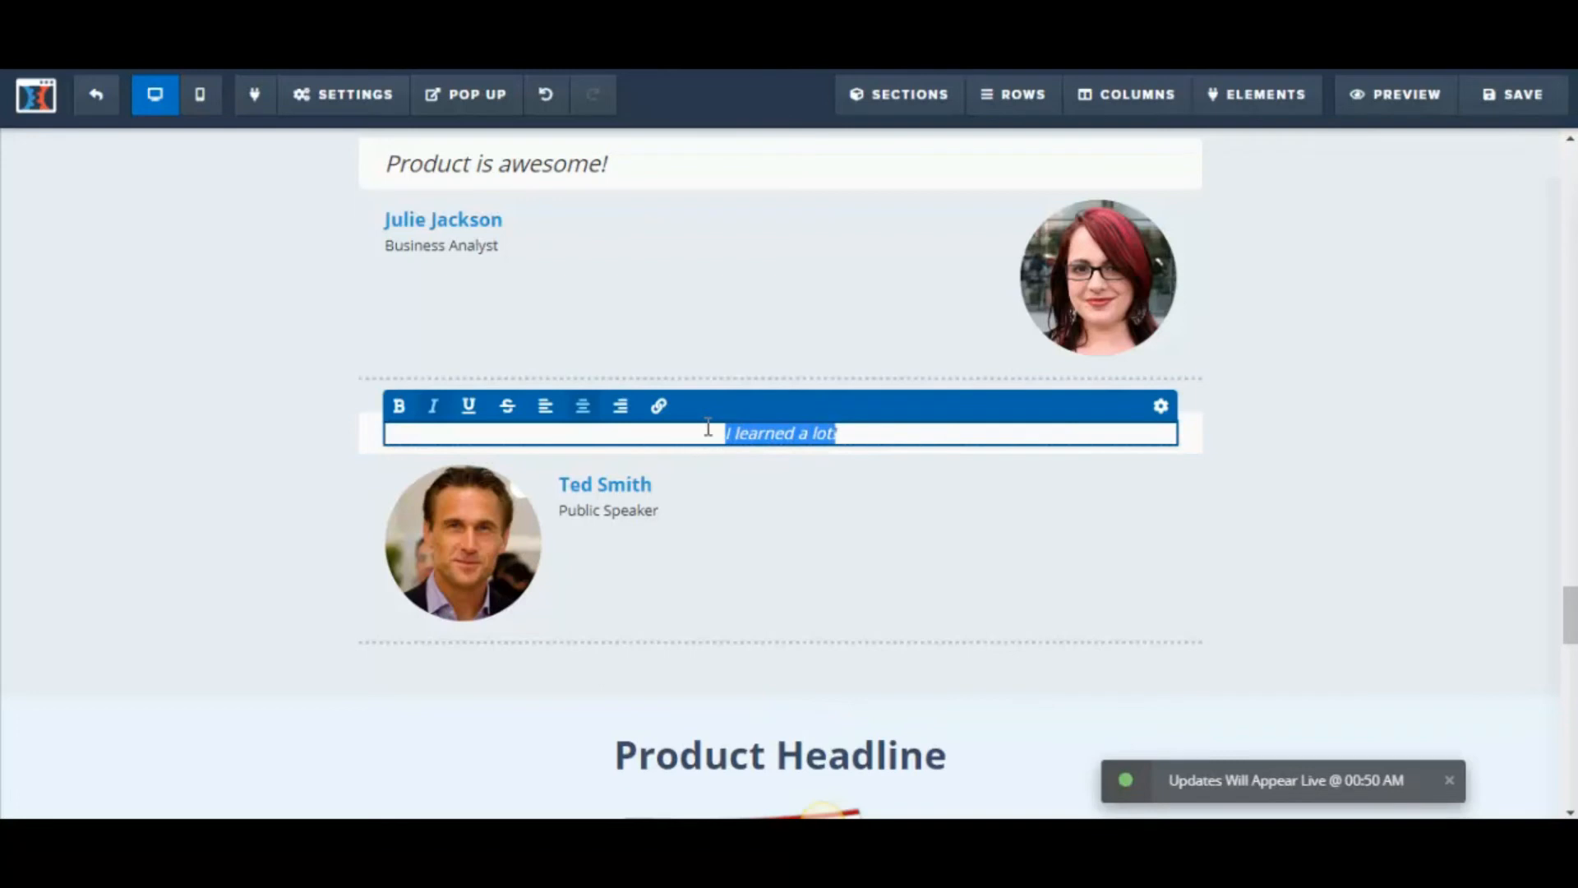
click(1162, 407)
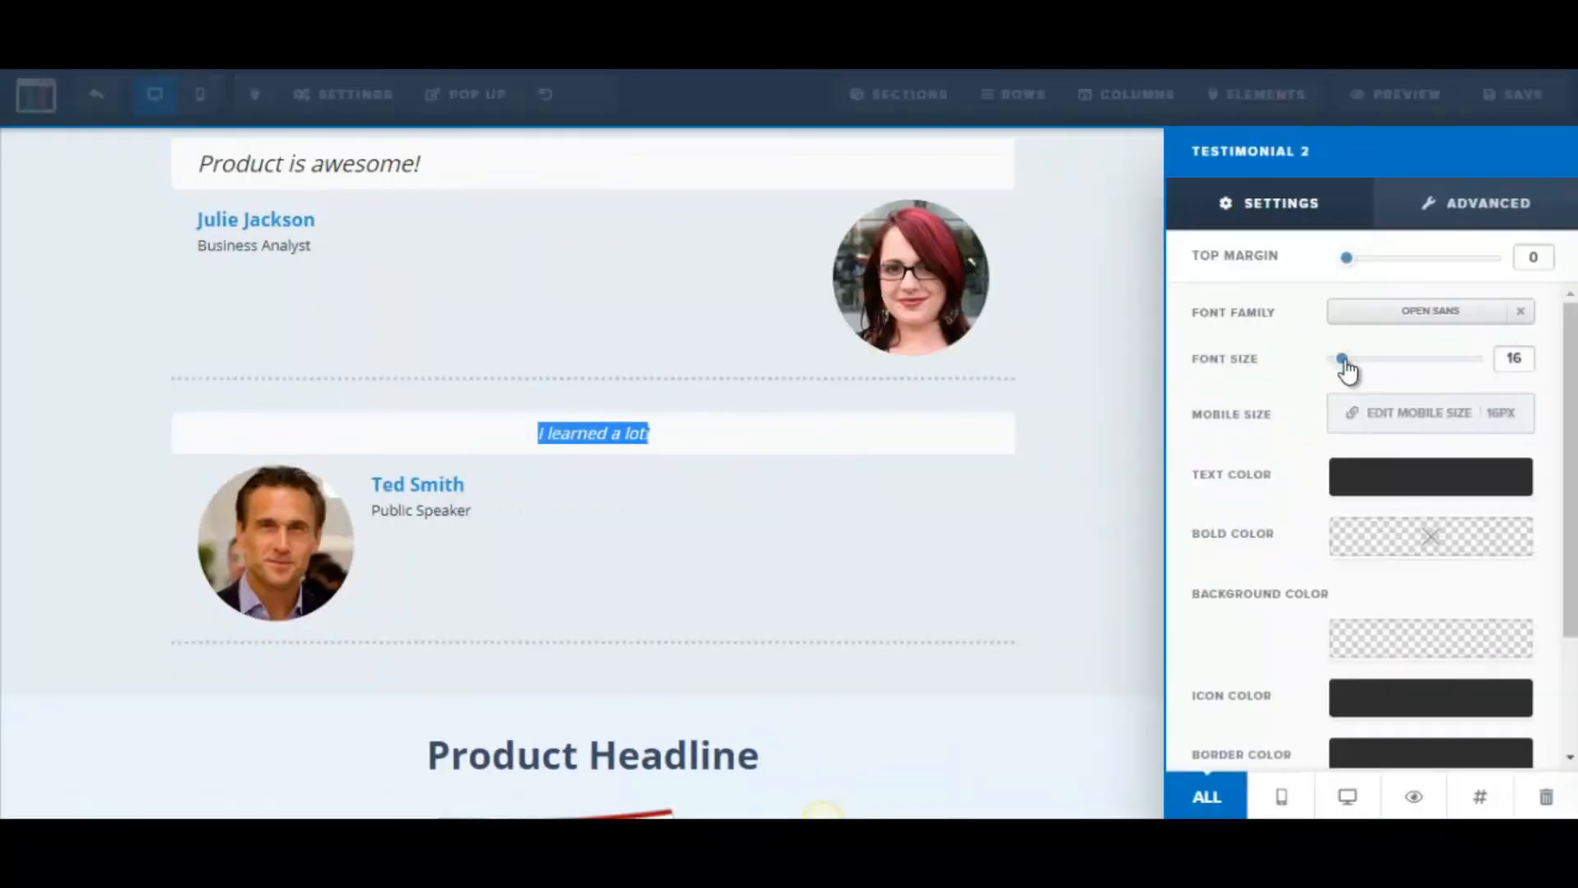
drag(1345, 360, 1358, 361)
click(458, 508)
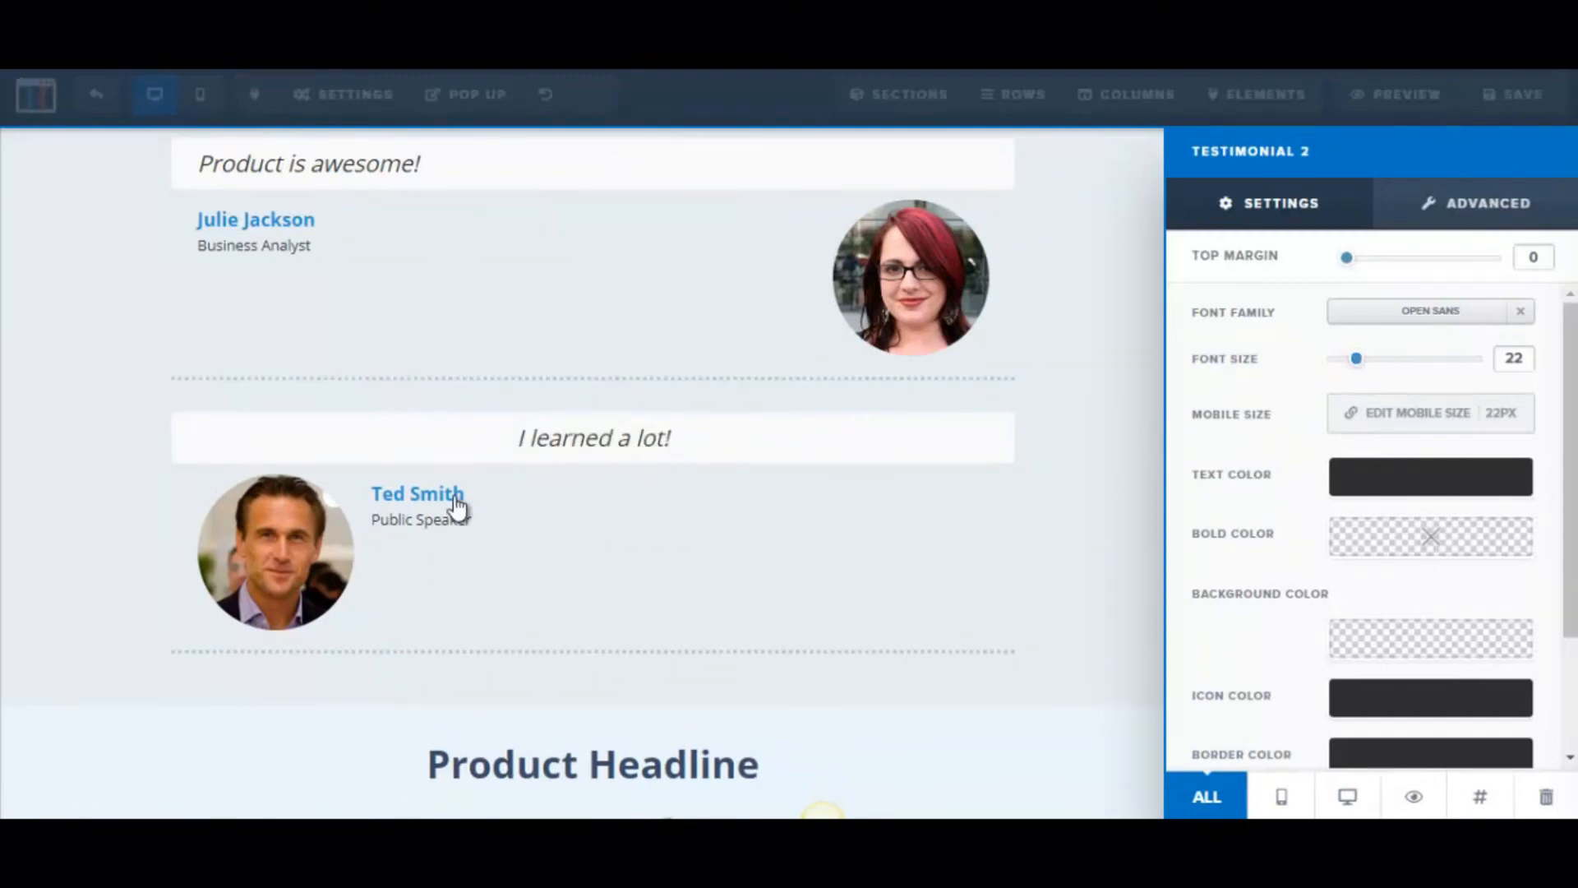
click(563, 495)
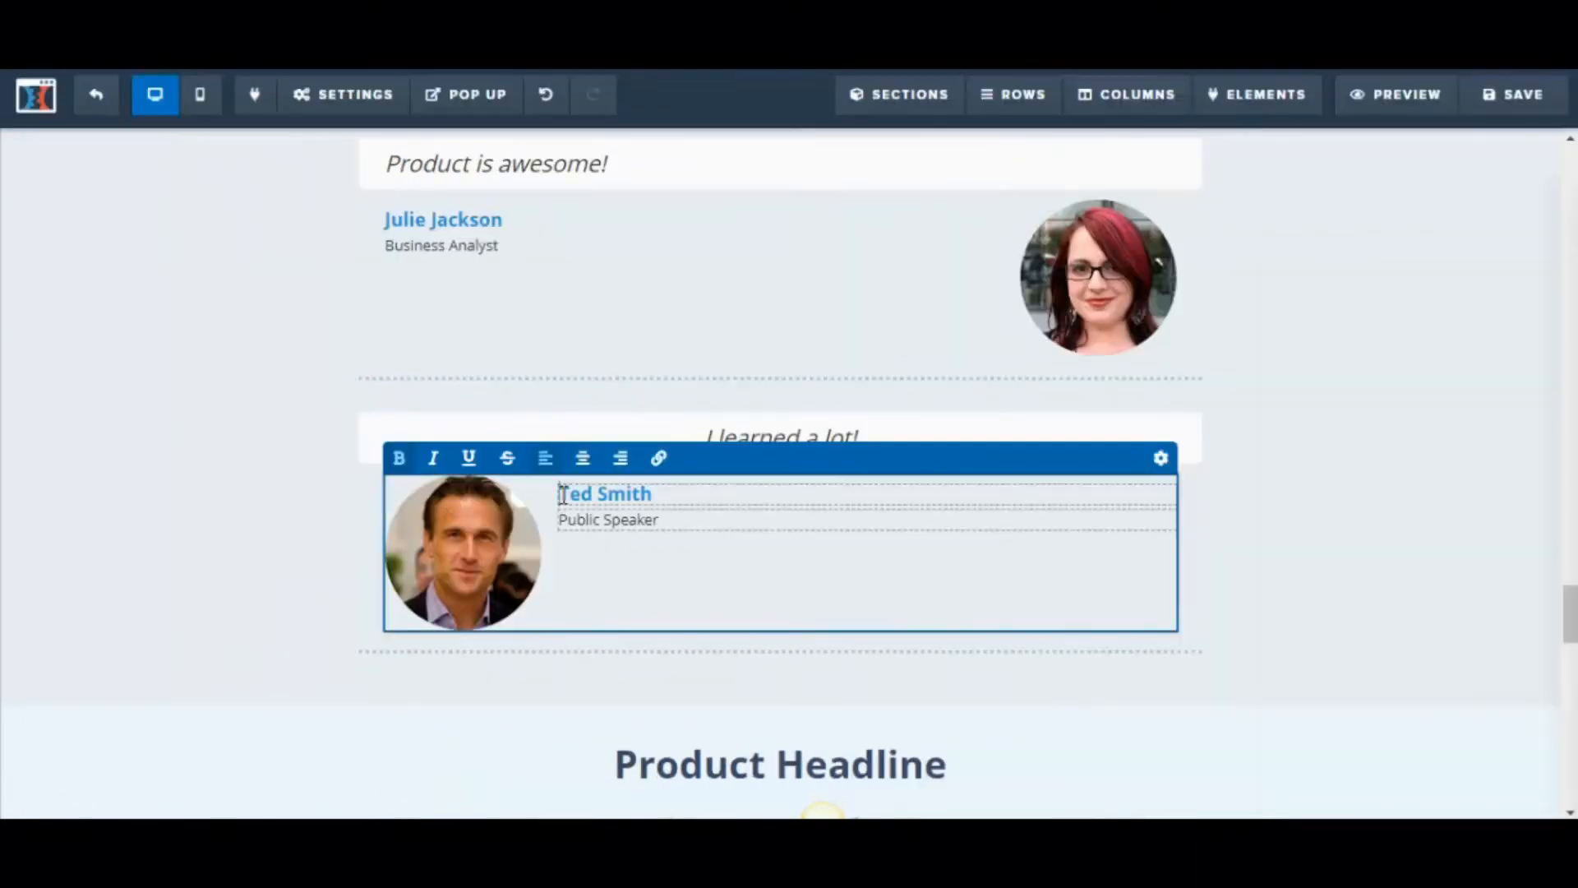
drag(563, 496, 658, 495)
click(1439, 571)
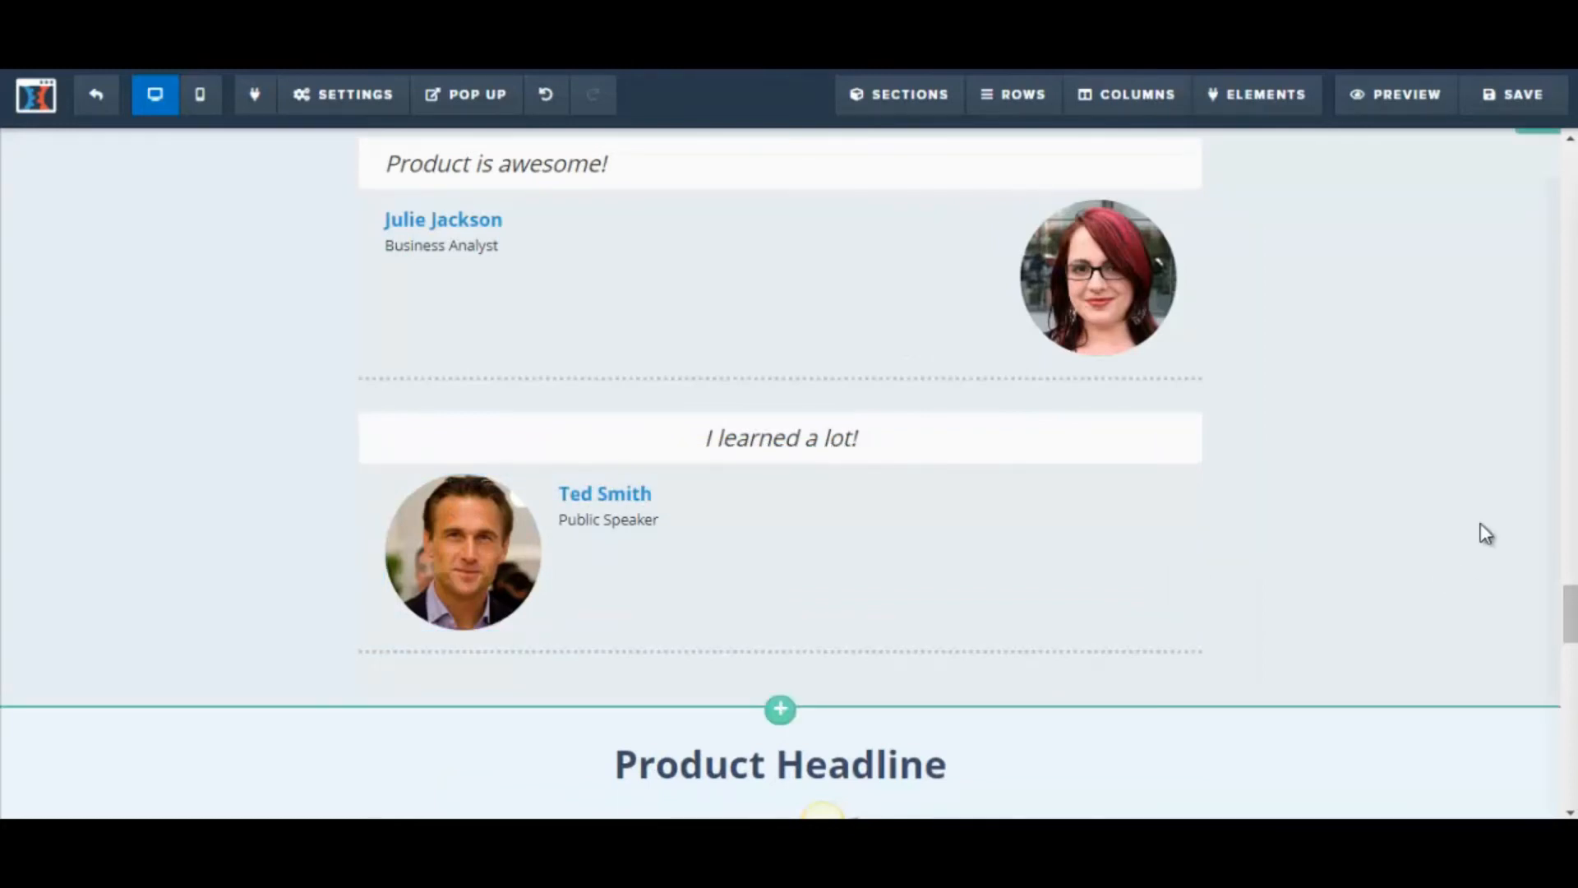
scroll(1487, 534, up, 1)
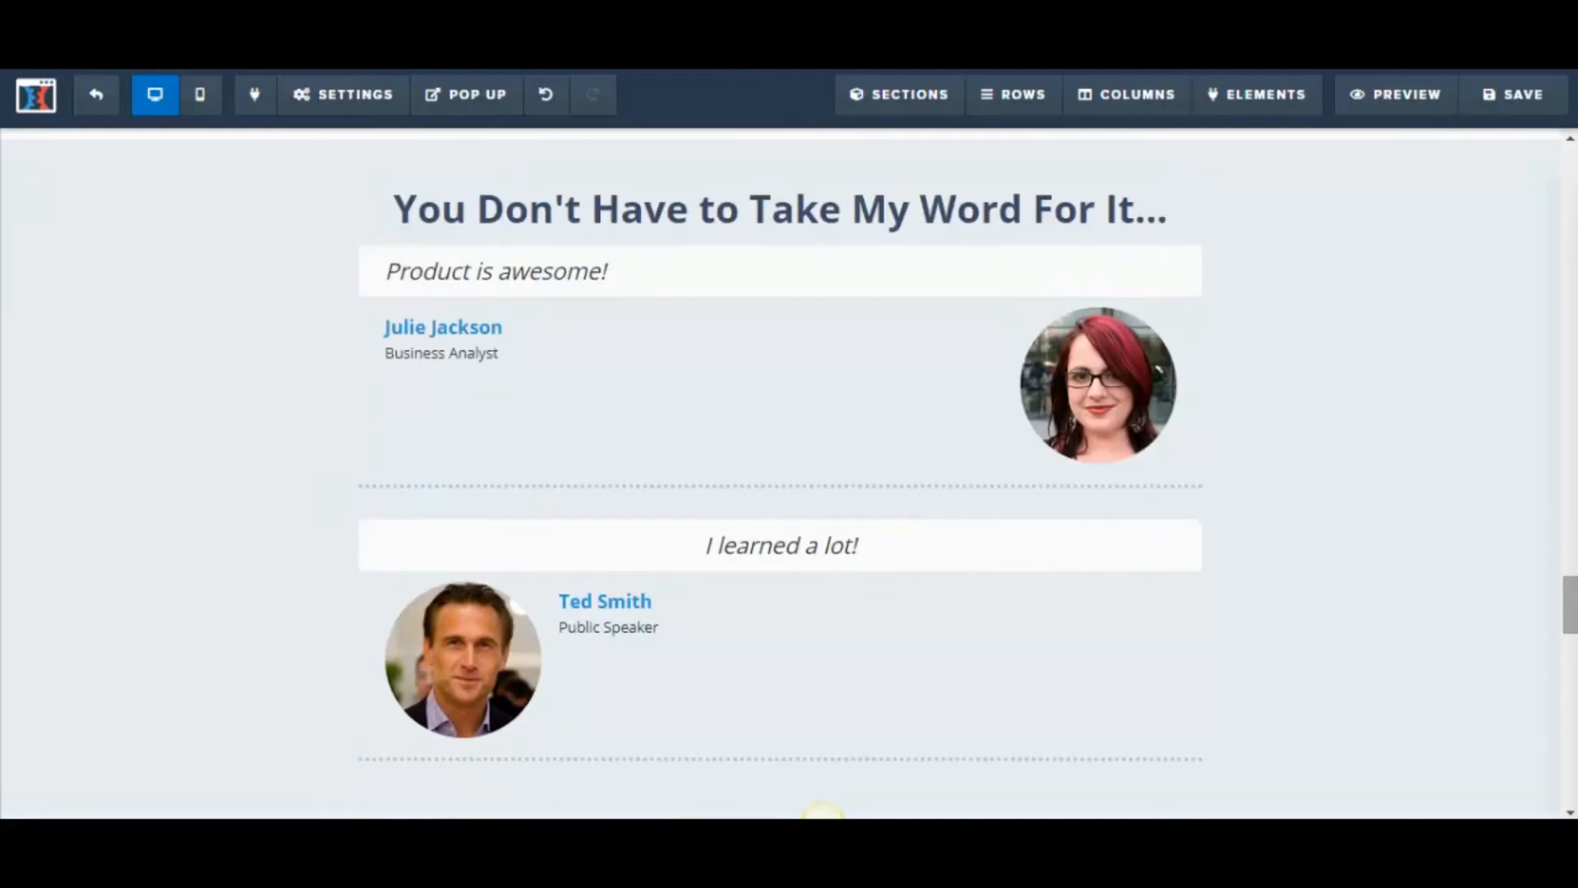
Step: Switch to the sales letter in Word and review the remaining copy from the "What's the Catch?" headline through the closing P.P.S
mouse_move(380, 833)
click(450, 834)
drag(1572, 437, 1573, 504)
click(501, 235)
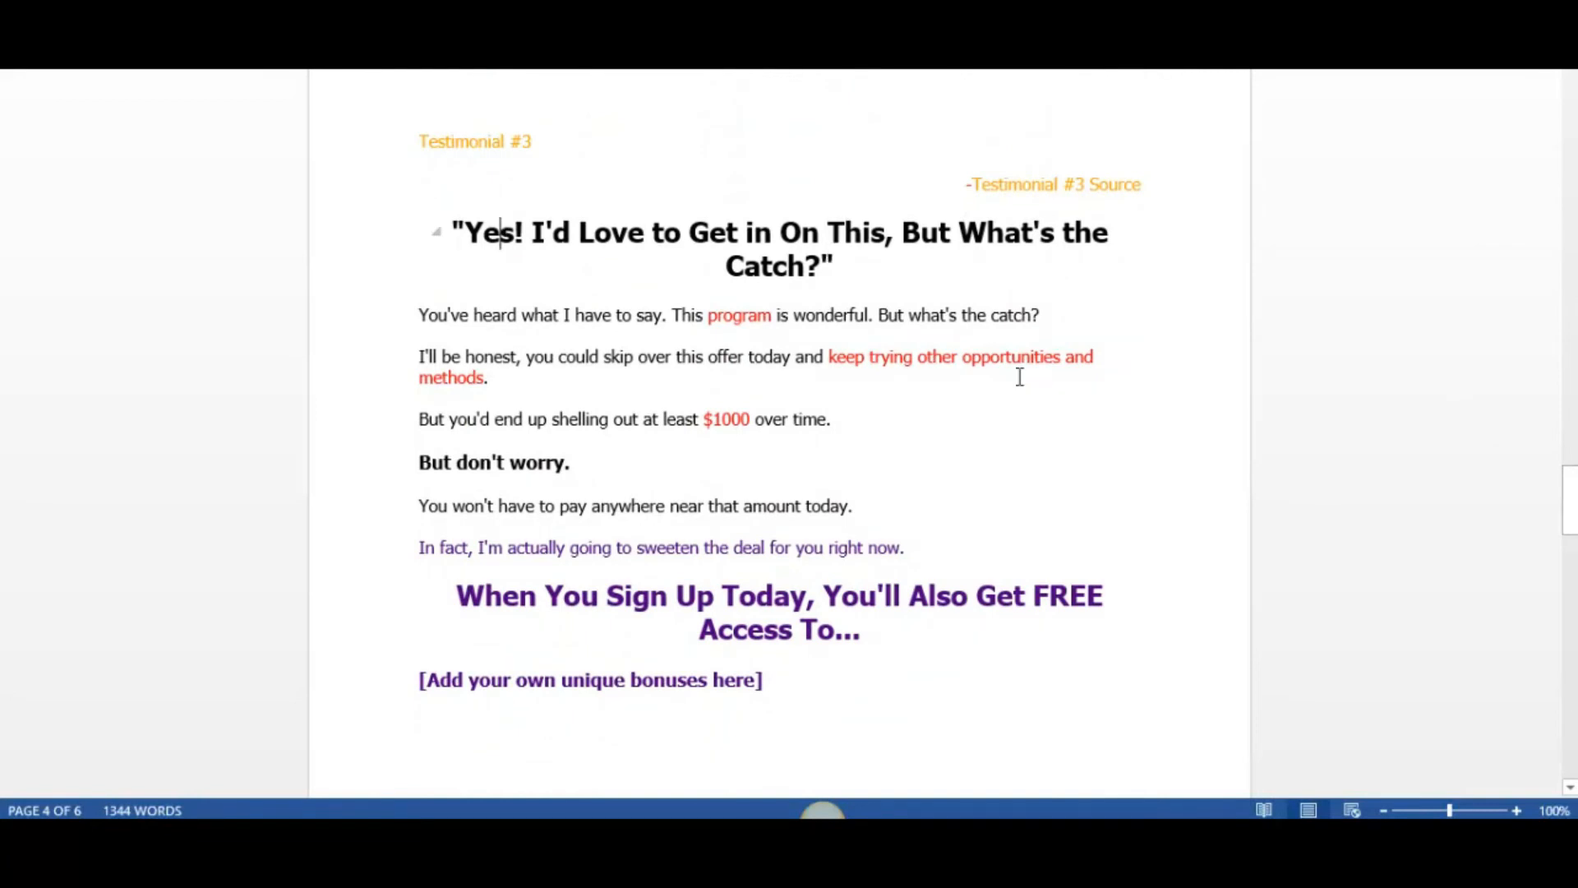
drag(1572, 499, 1574, 547)
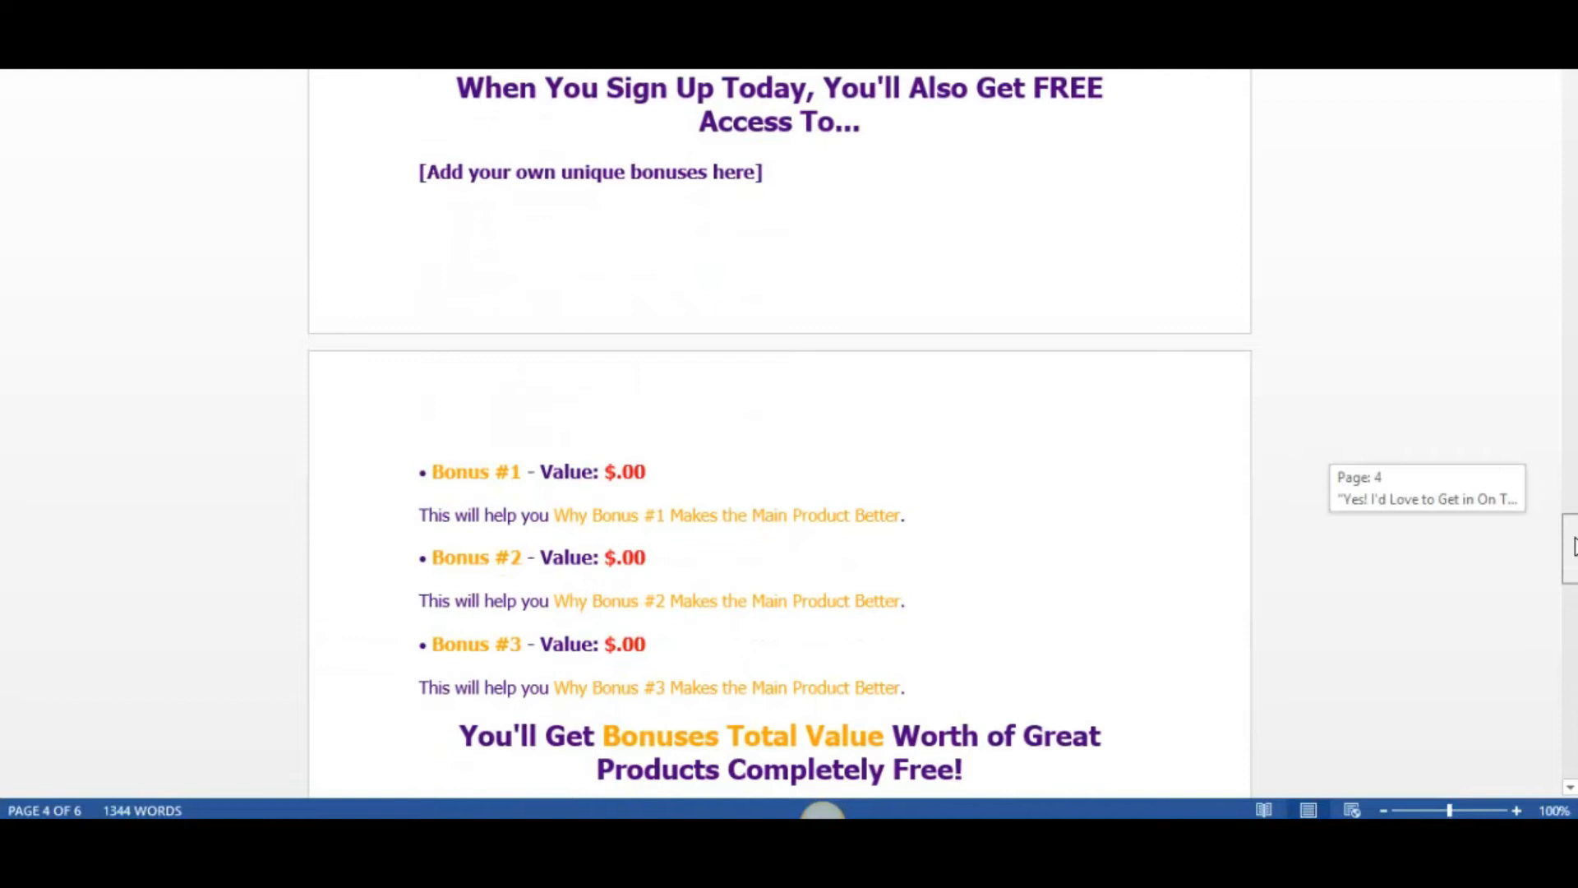
drag(1574, 547, 1571, 609)
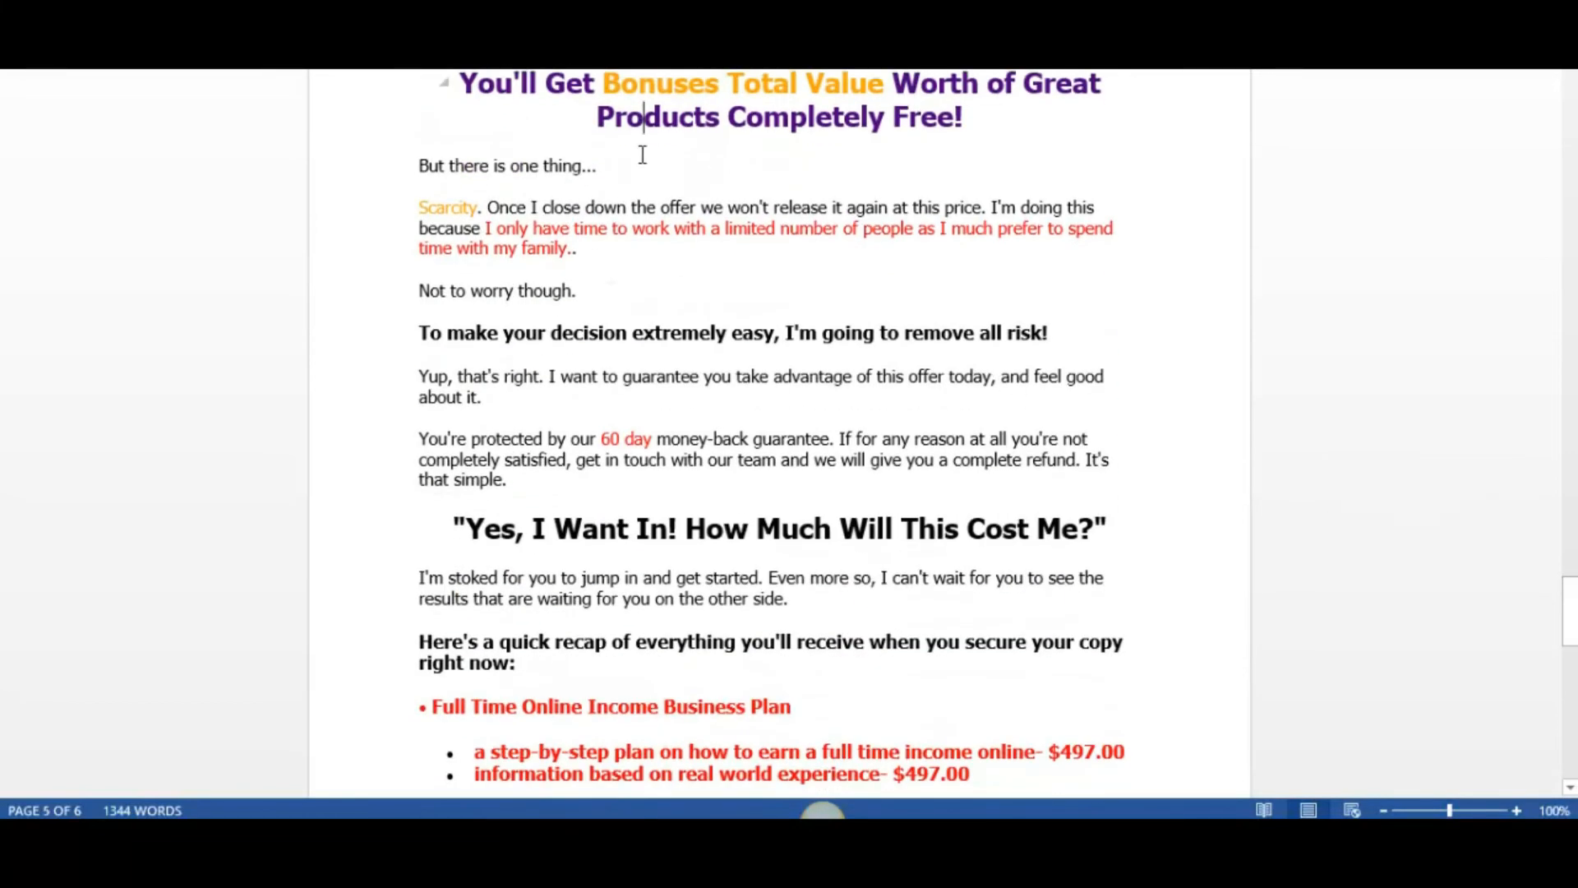
drag(1571, 610, 1574, 725)
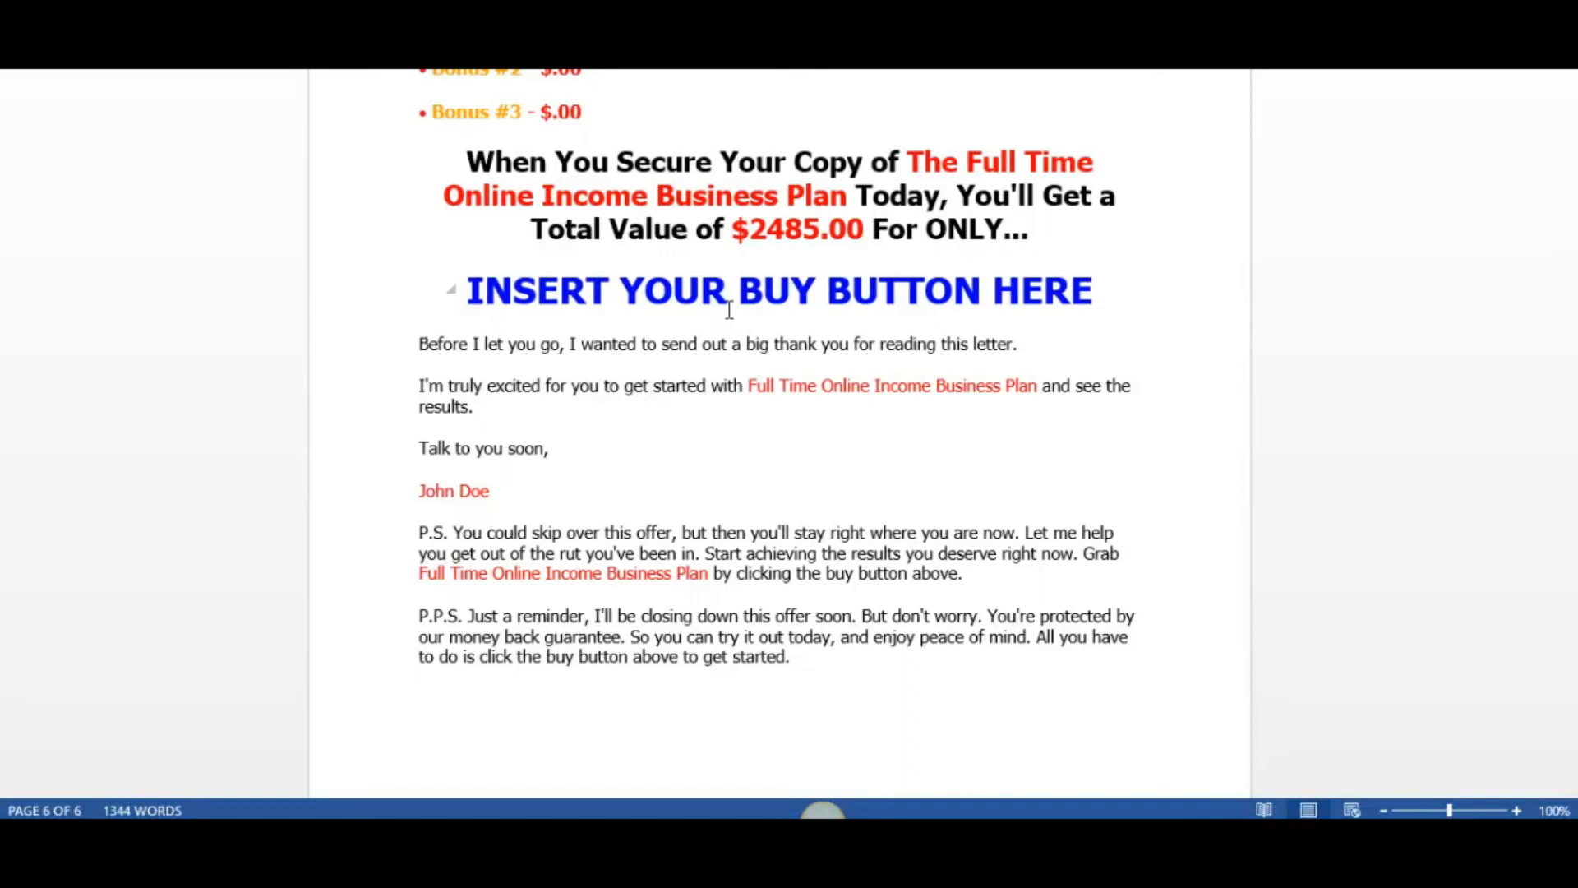
drag(1571, 752, 1571, 626)
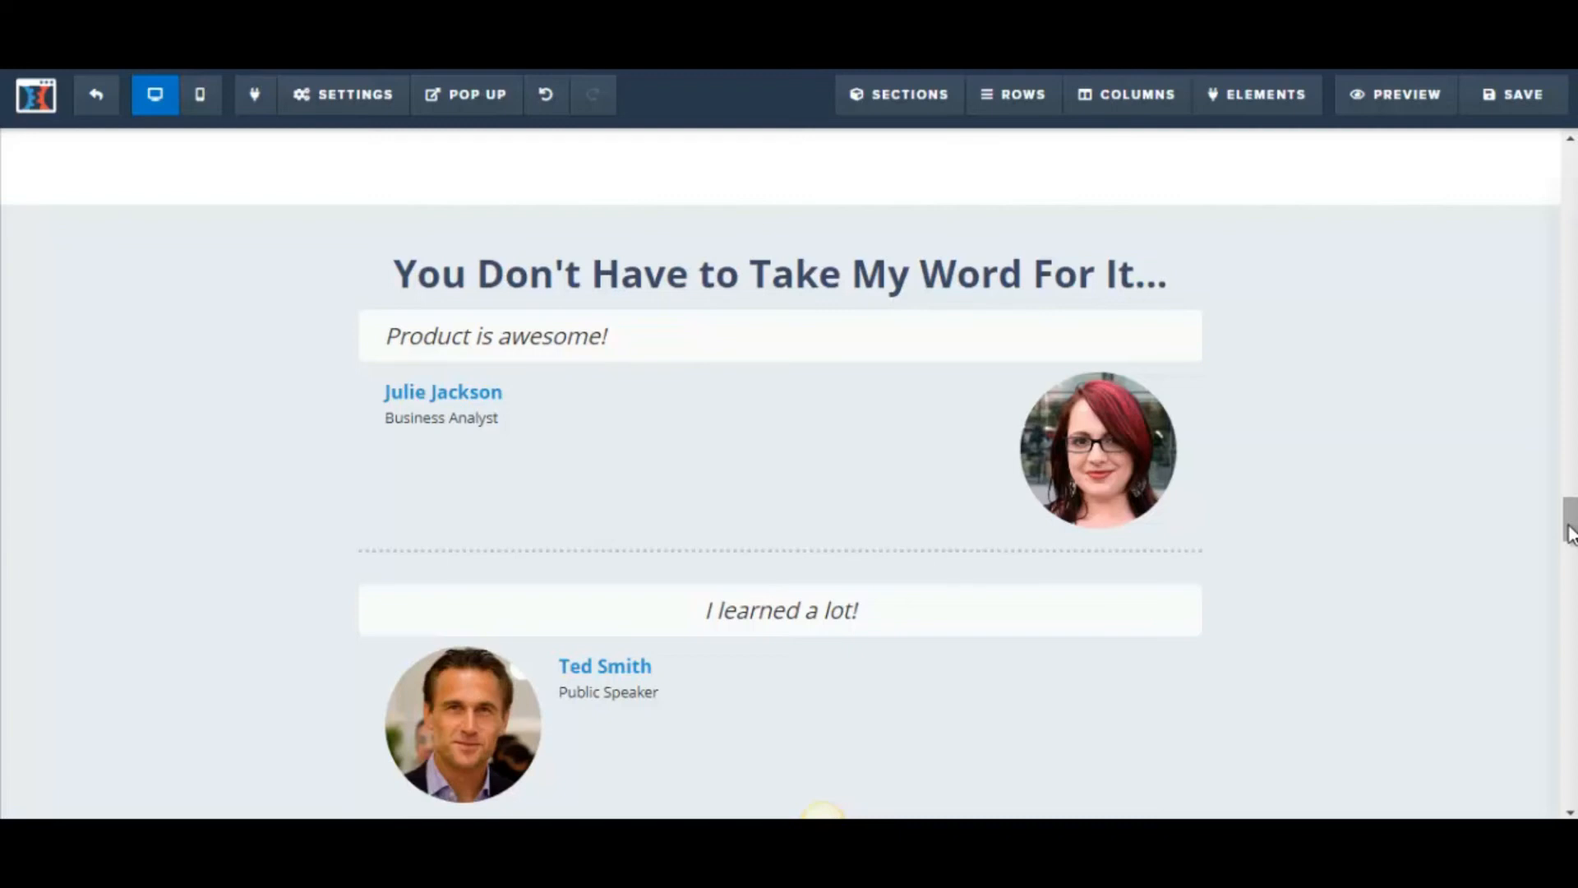
Step: Back in ClickFunnels, set the action of the "YES! I WANT INSTANT ACCESS NOW!" button to Submit Order / Submit Form
drag(1571, 534, 1571, 794)
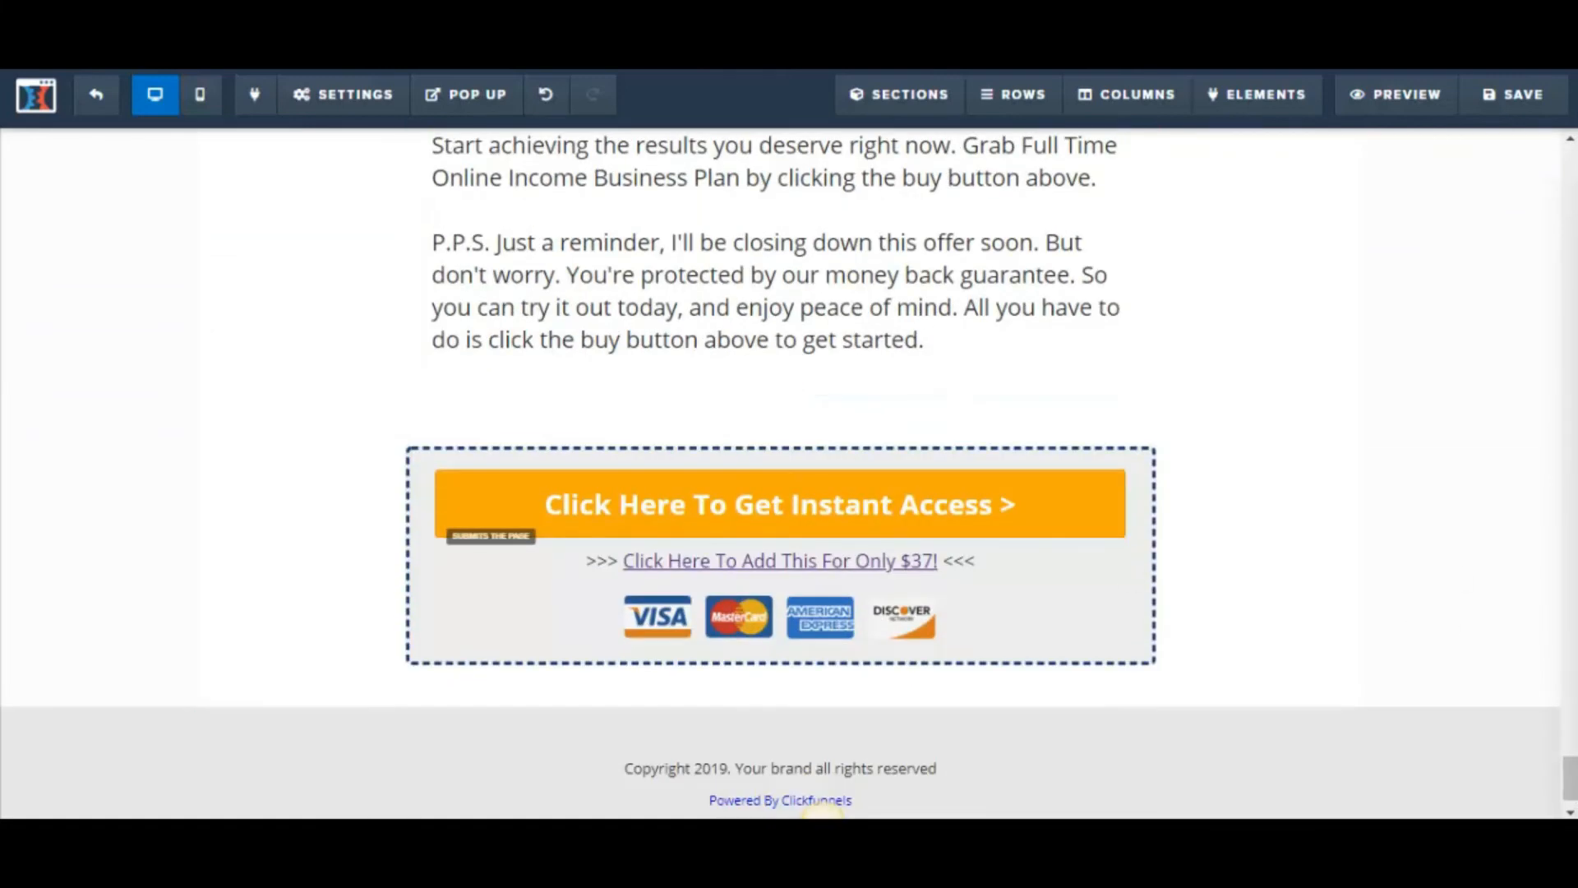
drag(1572, 785, 1572, 717)
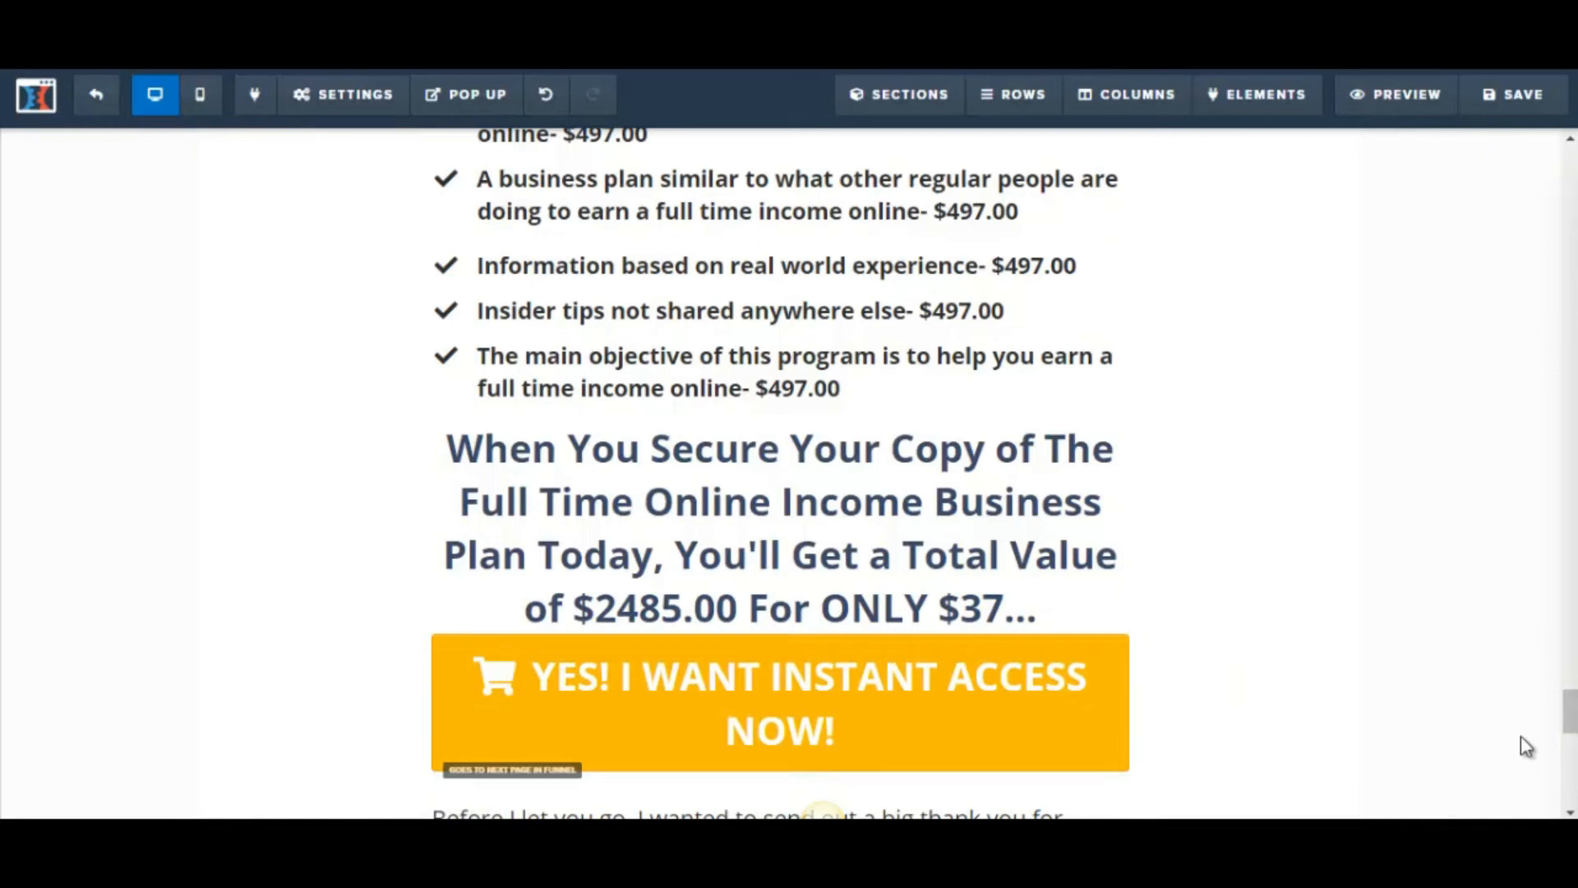
mouse_move(1571, 719)
mouse_down()
mouse_move(1571, 758)
mouse_move(1571, 730)
mouse_up()
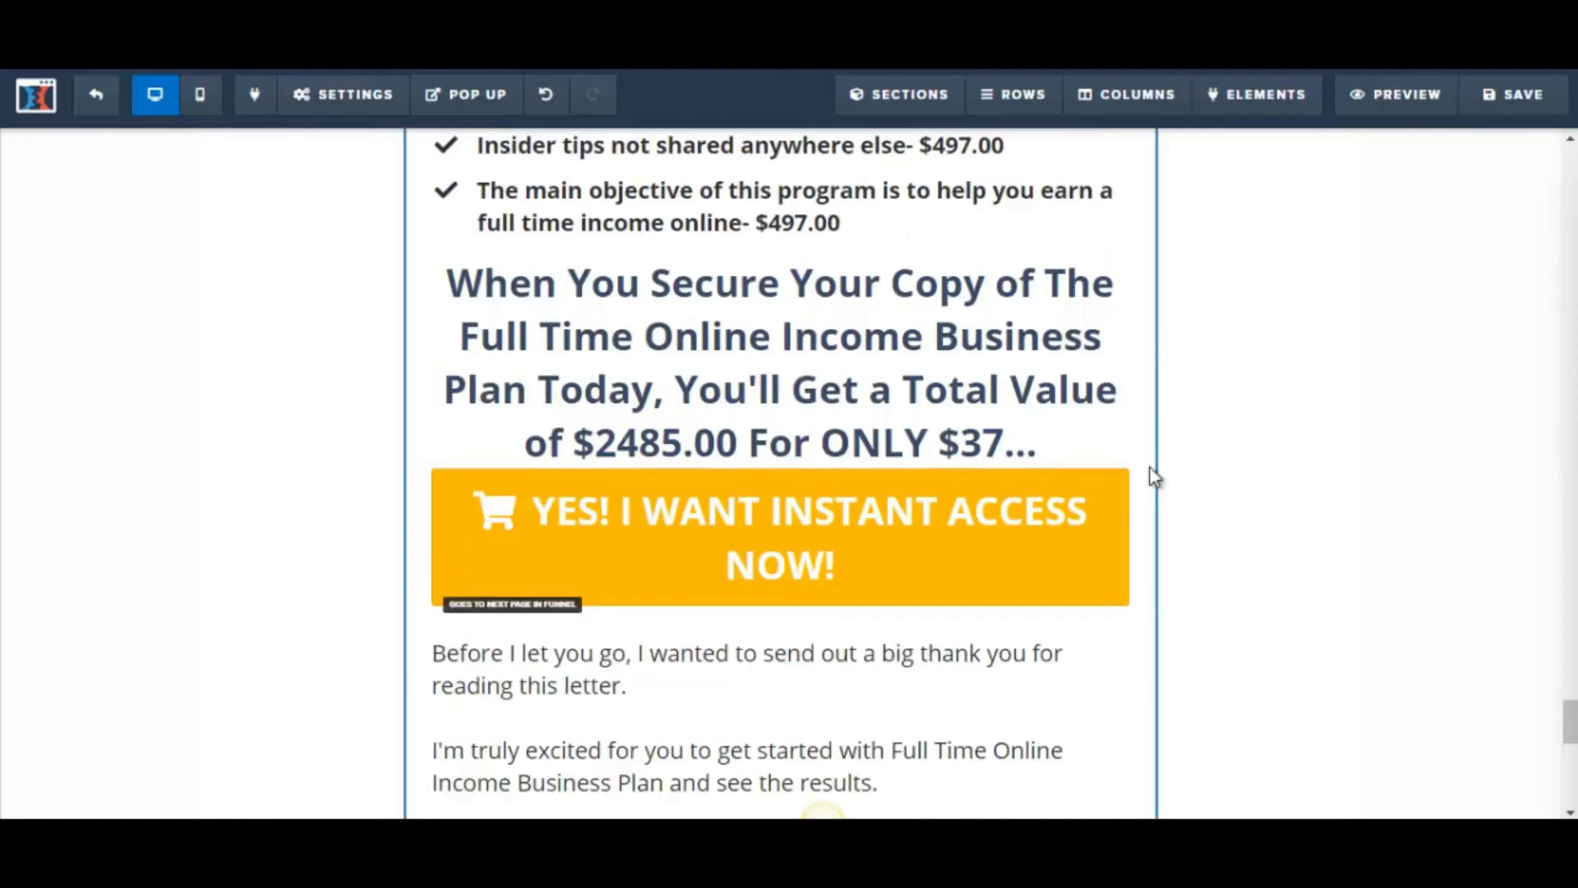
click(1075, 548)
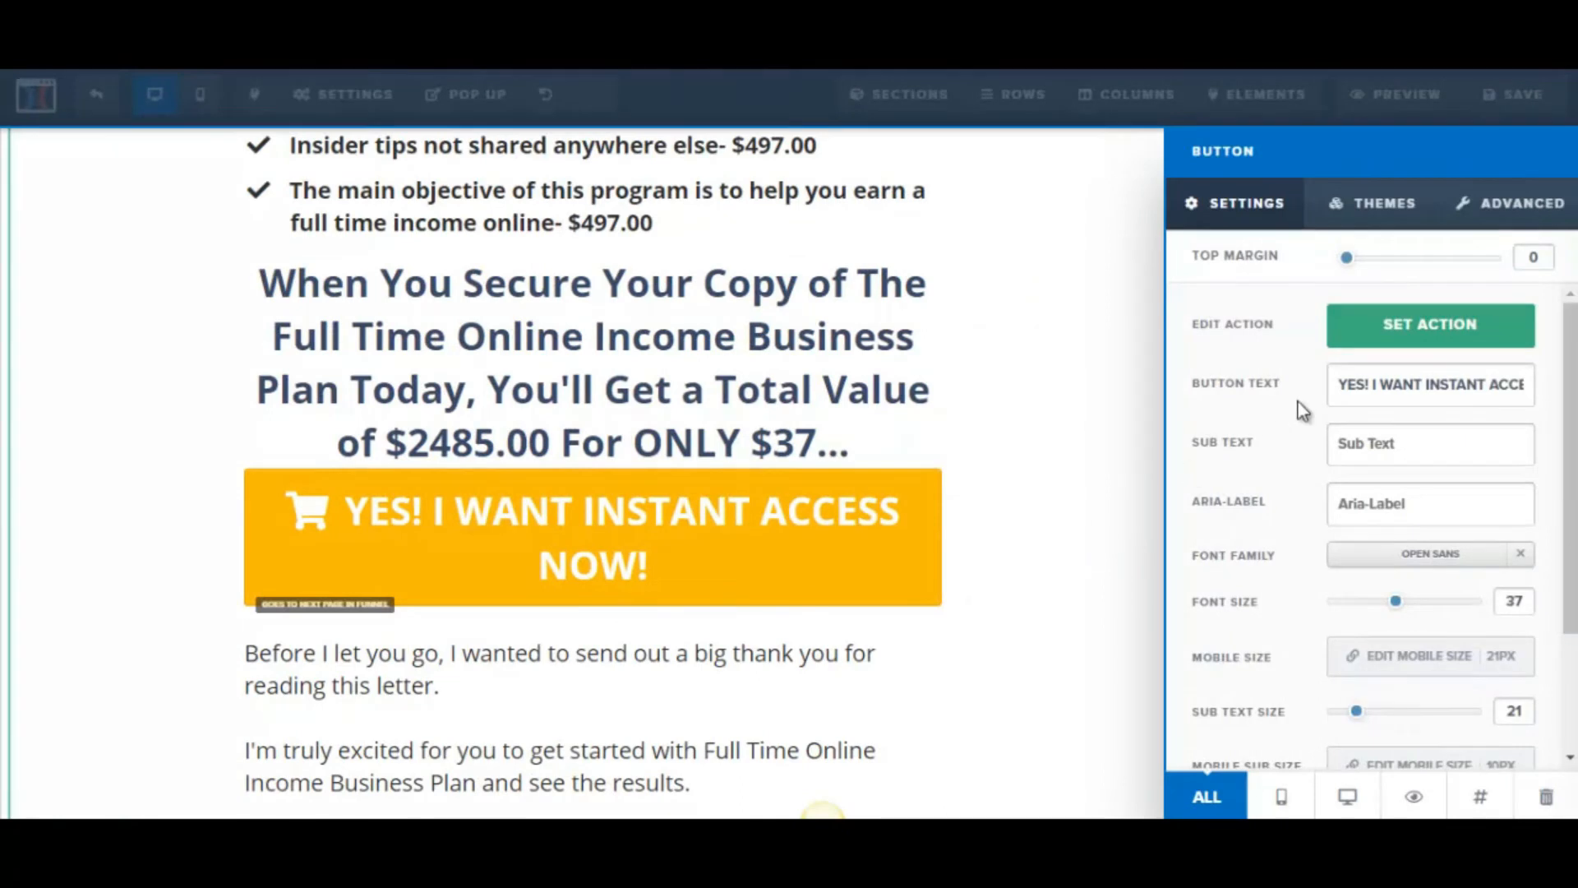
click(1428, 325)
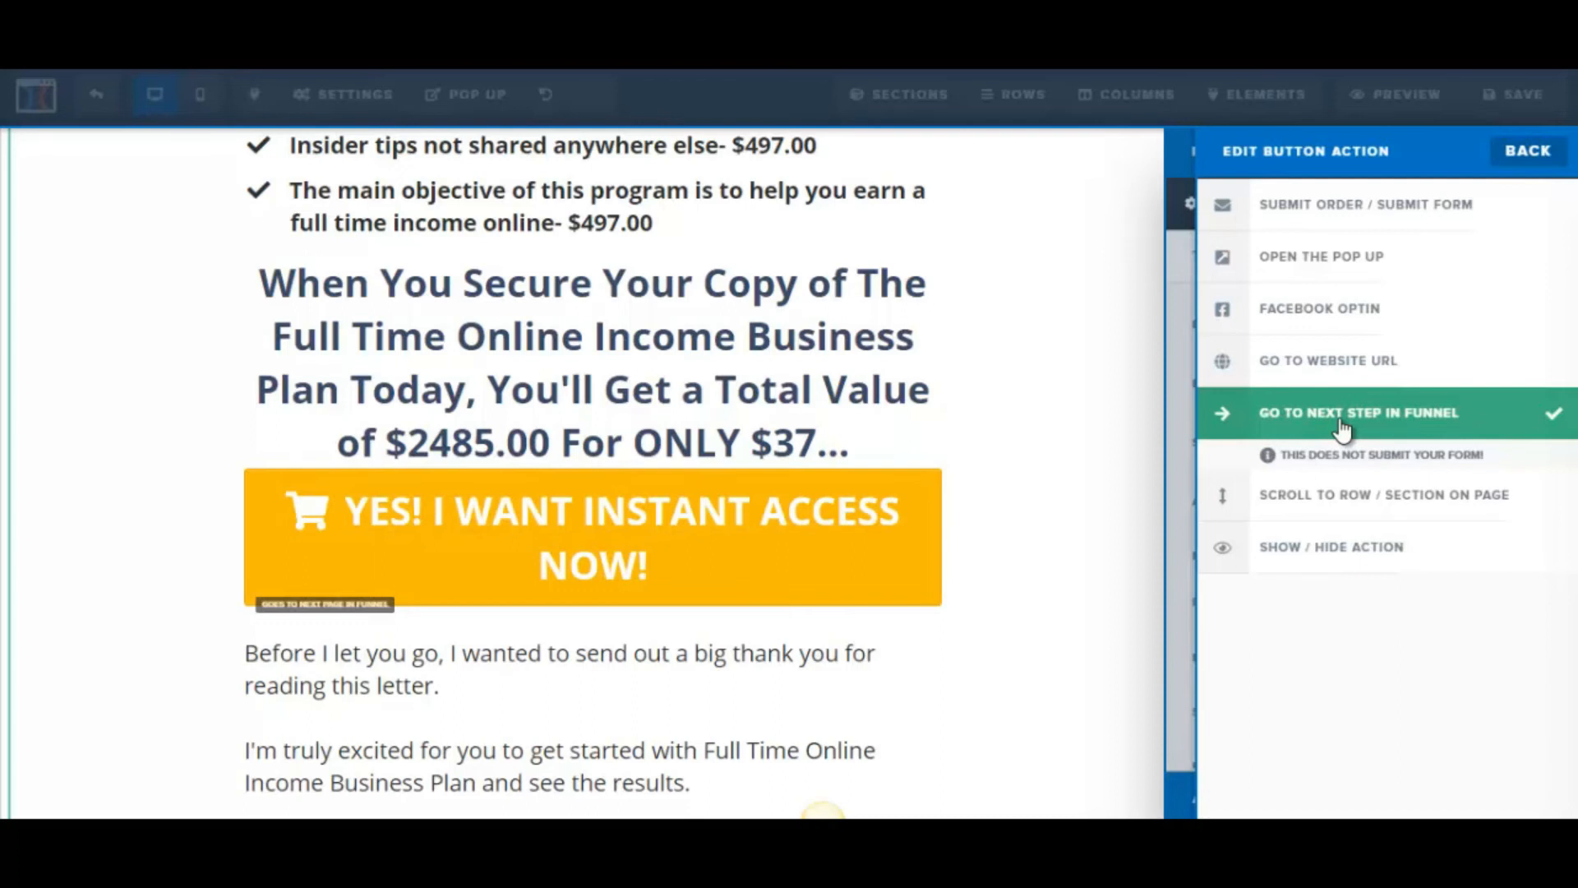
click(1335, 380)
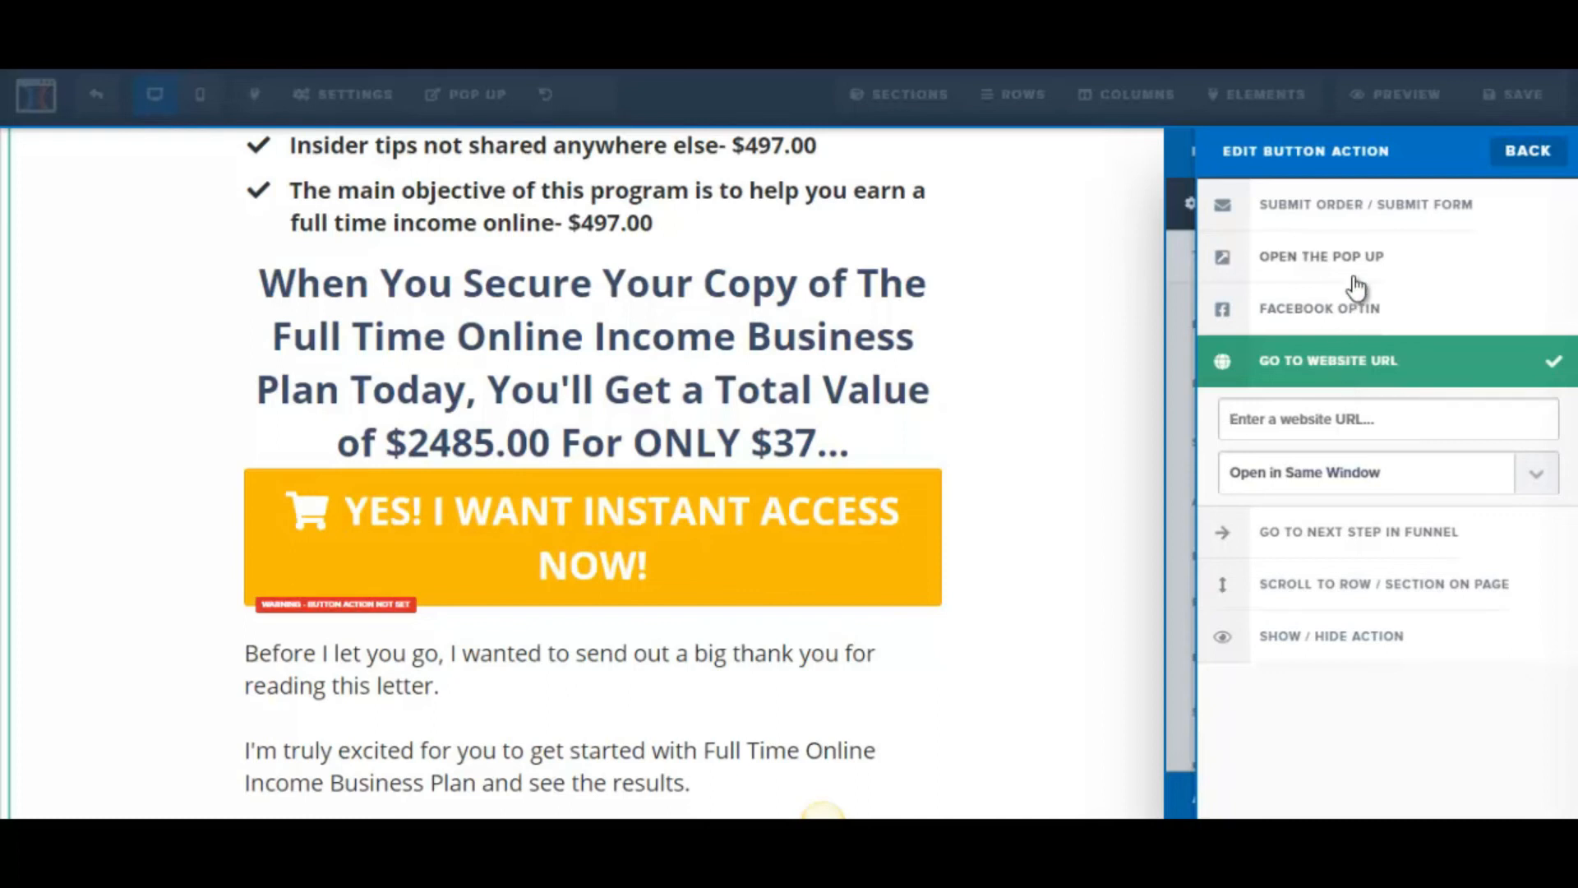
click(1358, 215)
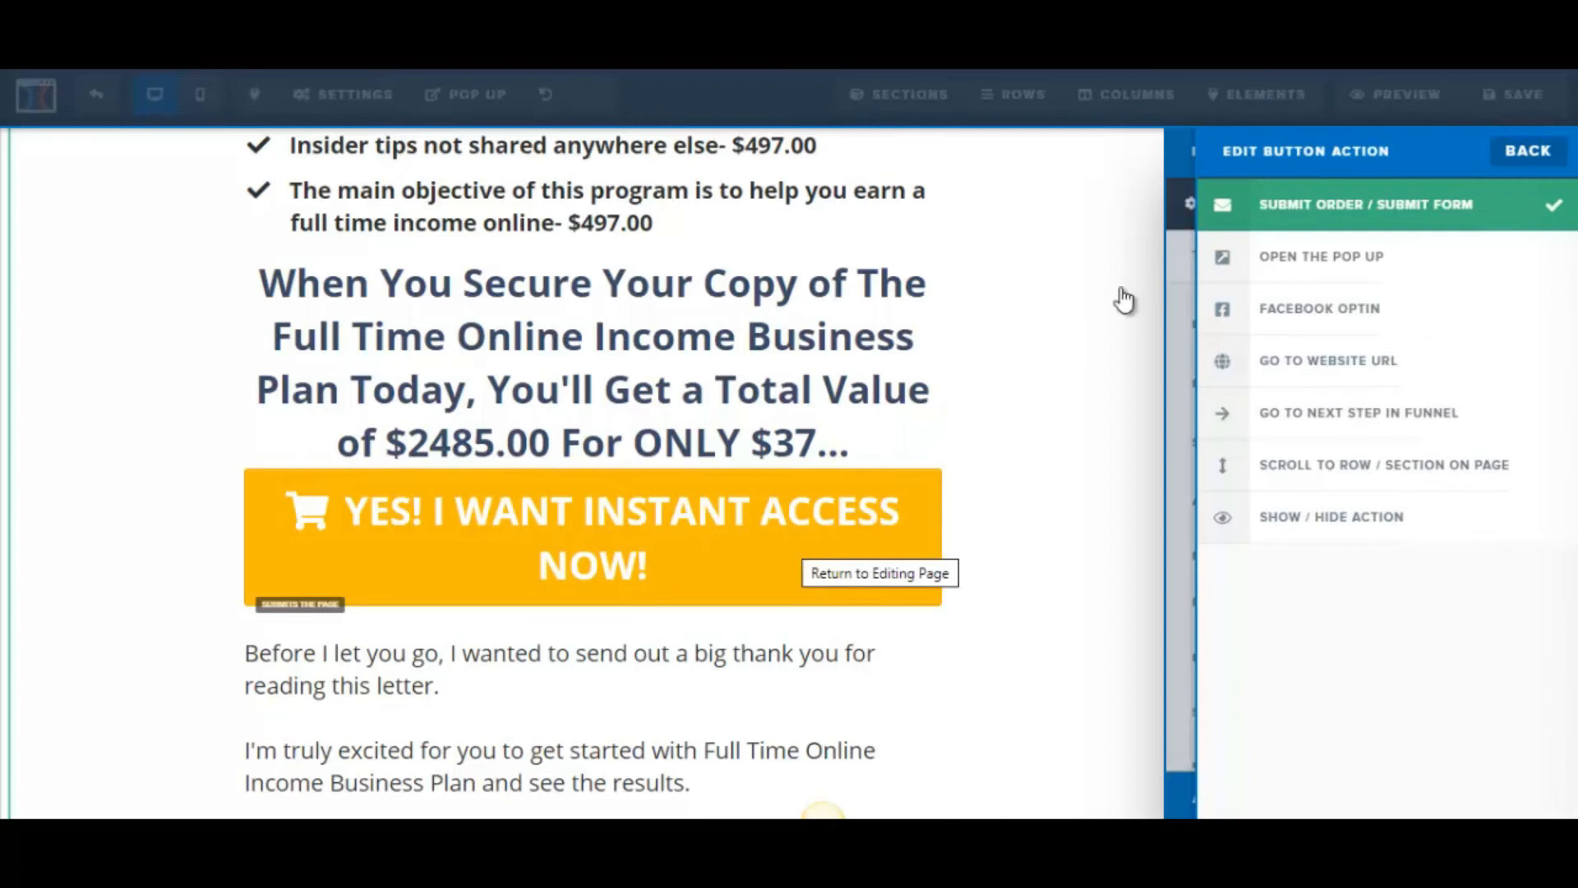
click(924, 443)
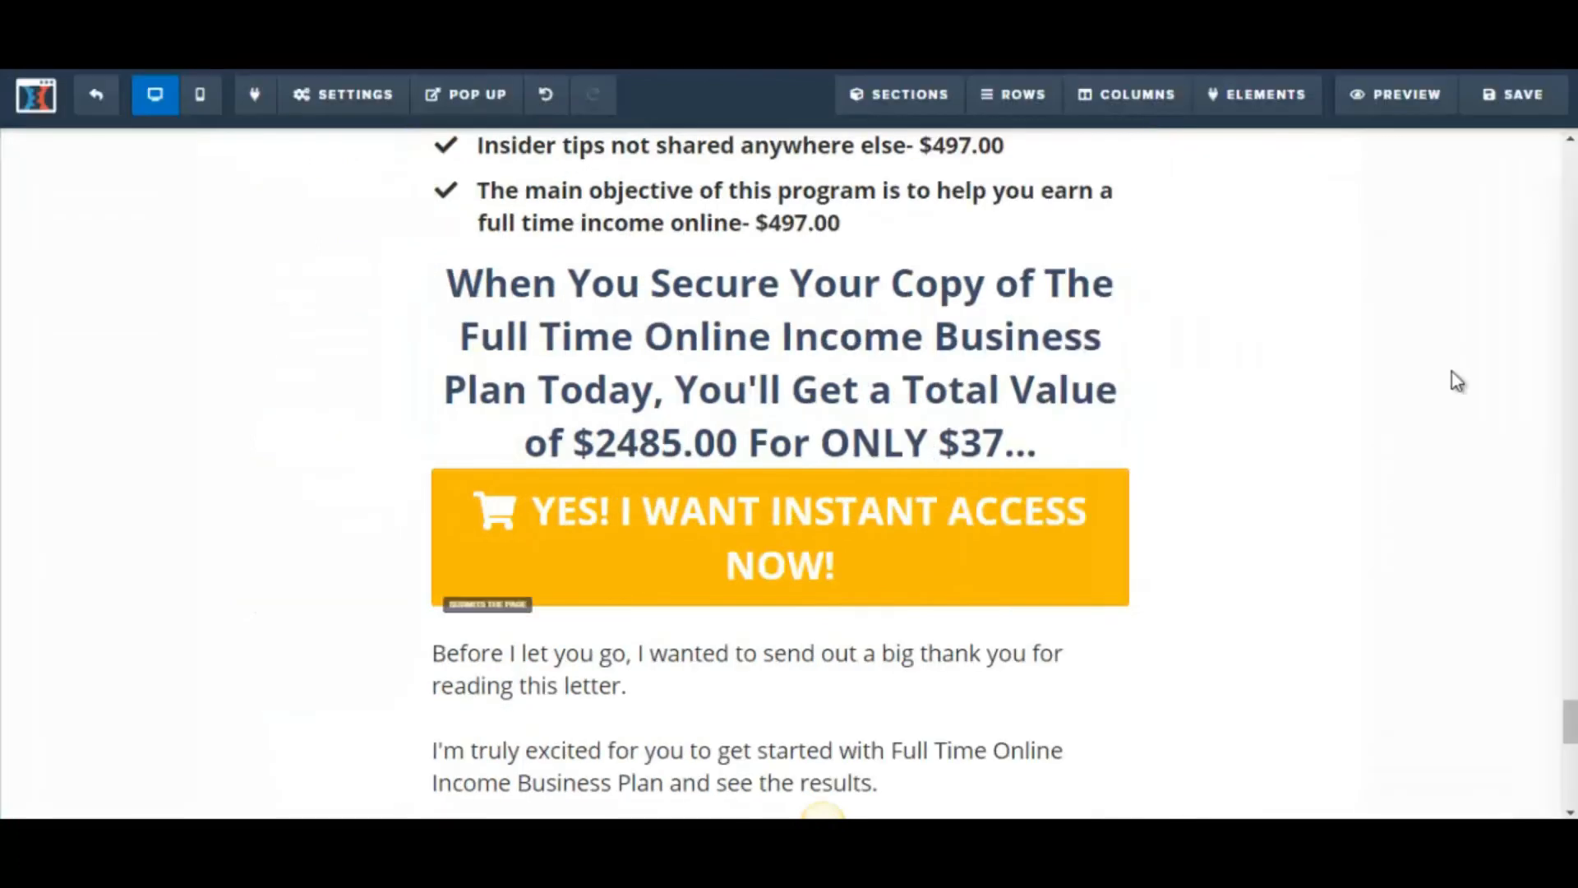
mouse_move(318, 115)
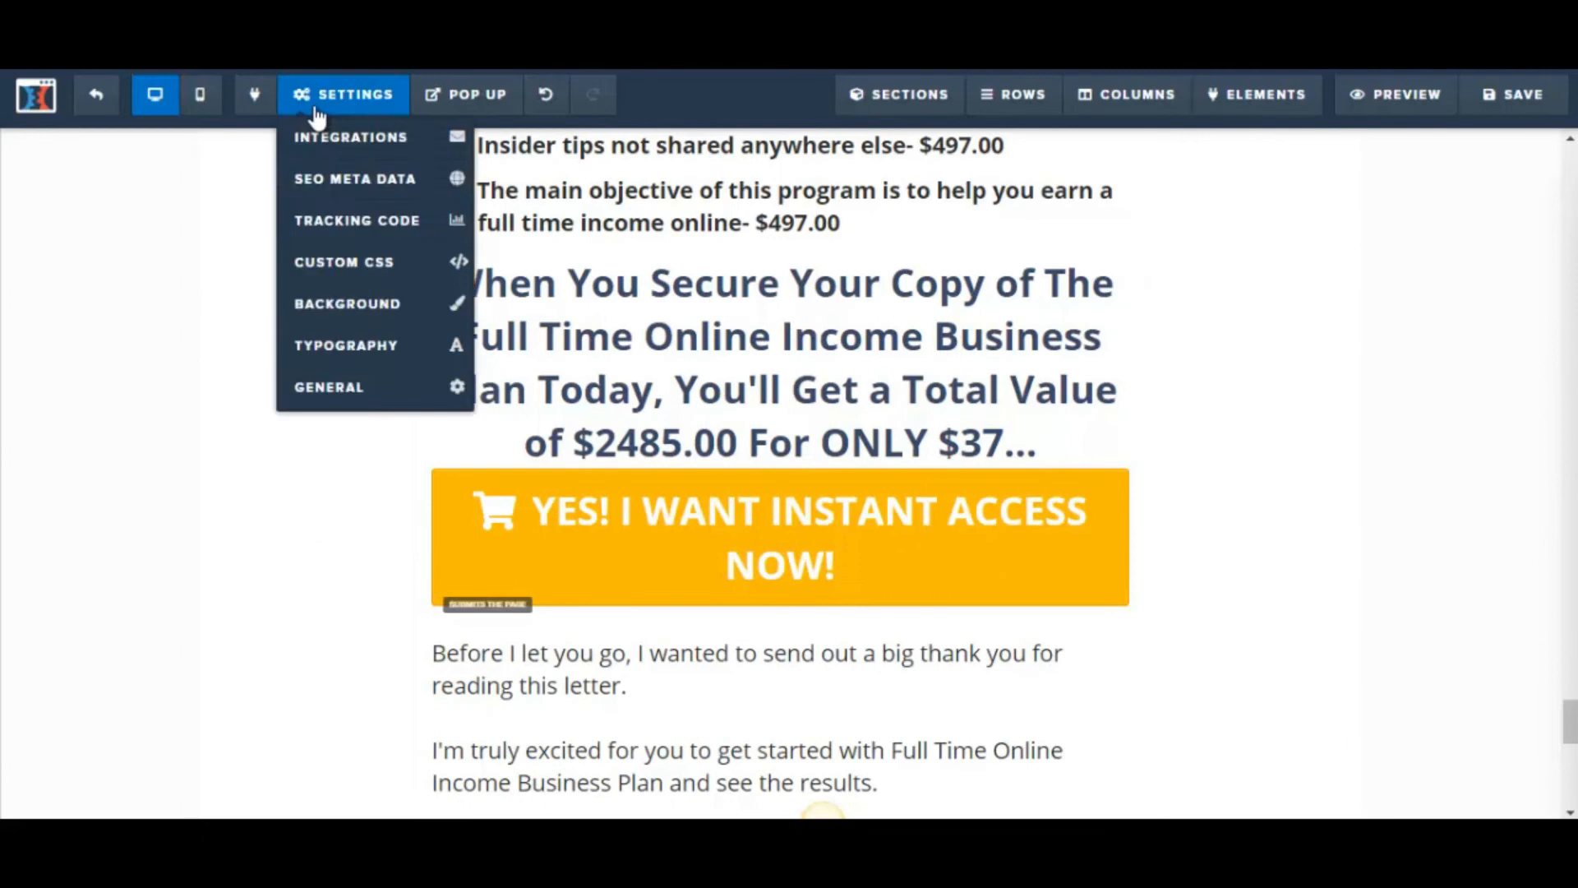
click(328, 388)
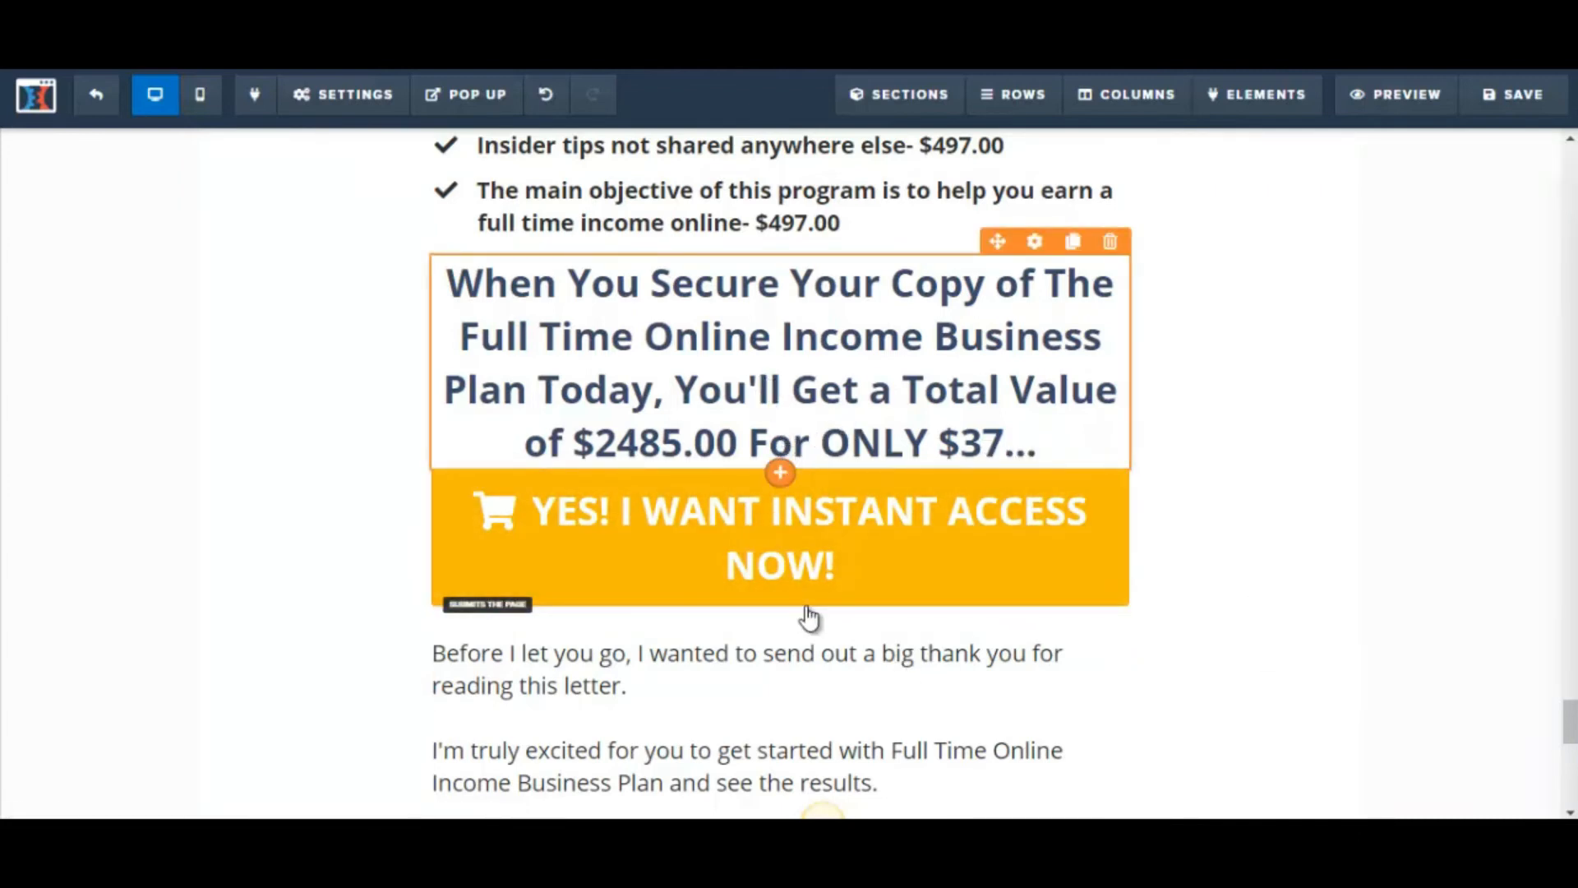
Step: Insert an image element between the "For ONLY $37..." headline and the orange order button, and set its link URL to "#"
click(781, 477)
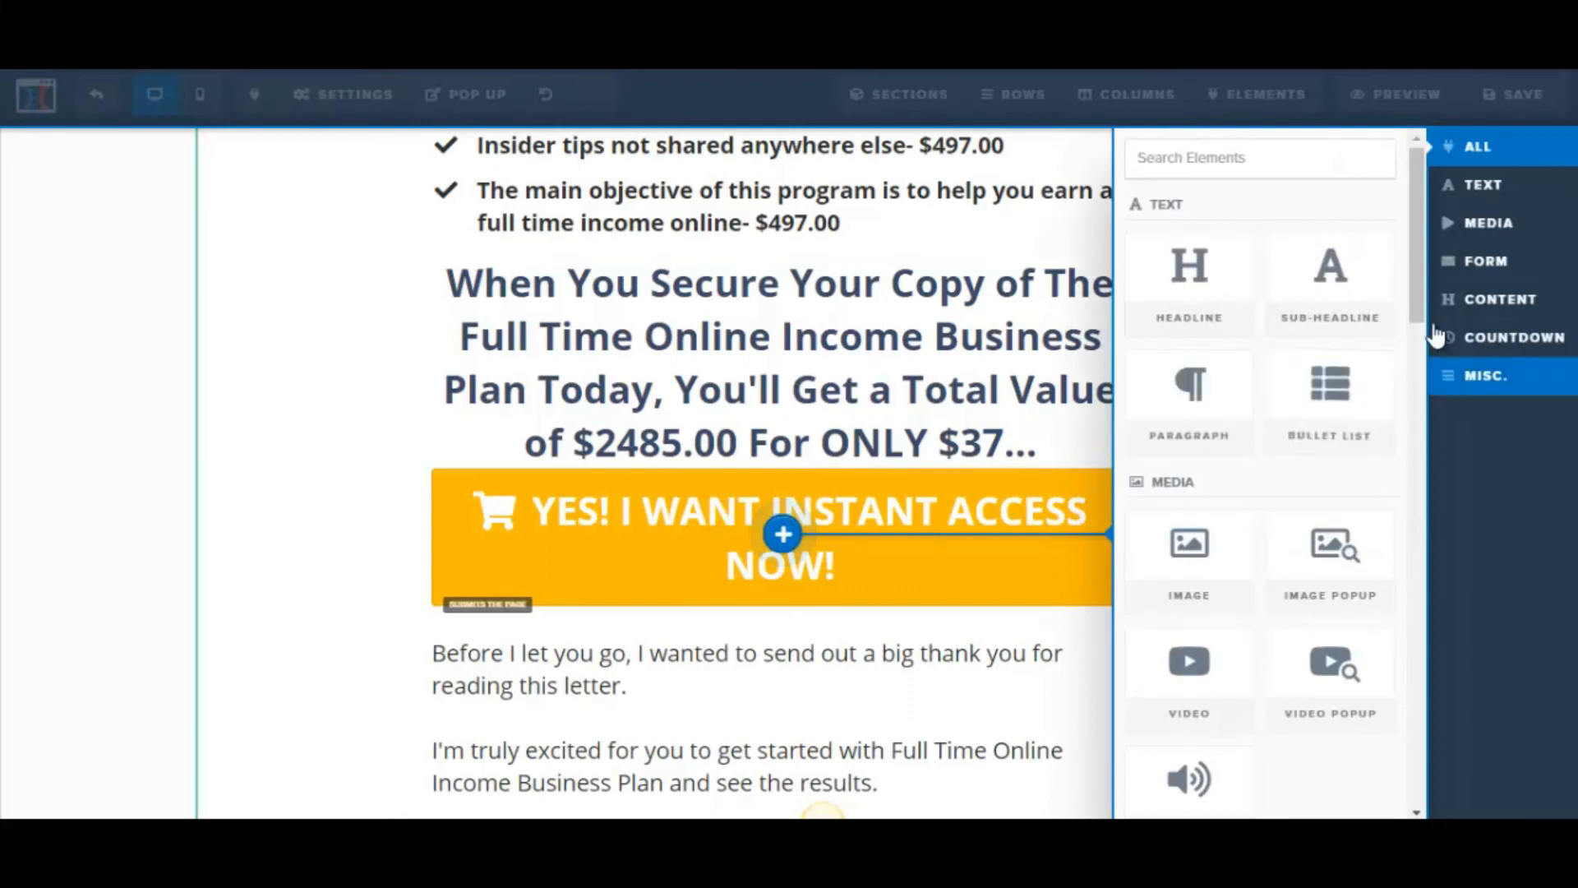
scroll(1257, 493, down, 2)
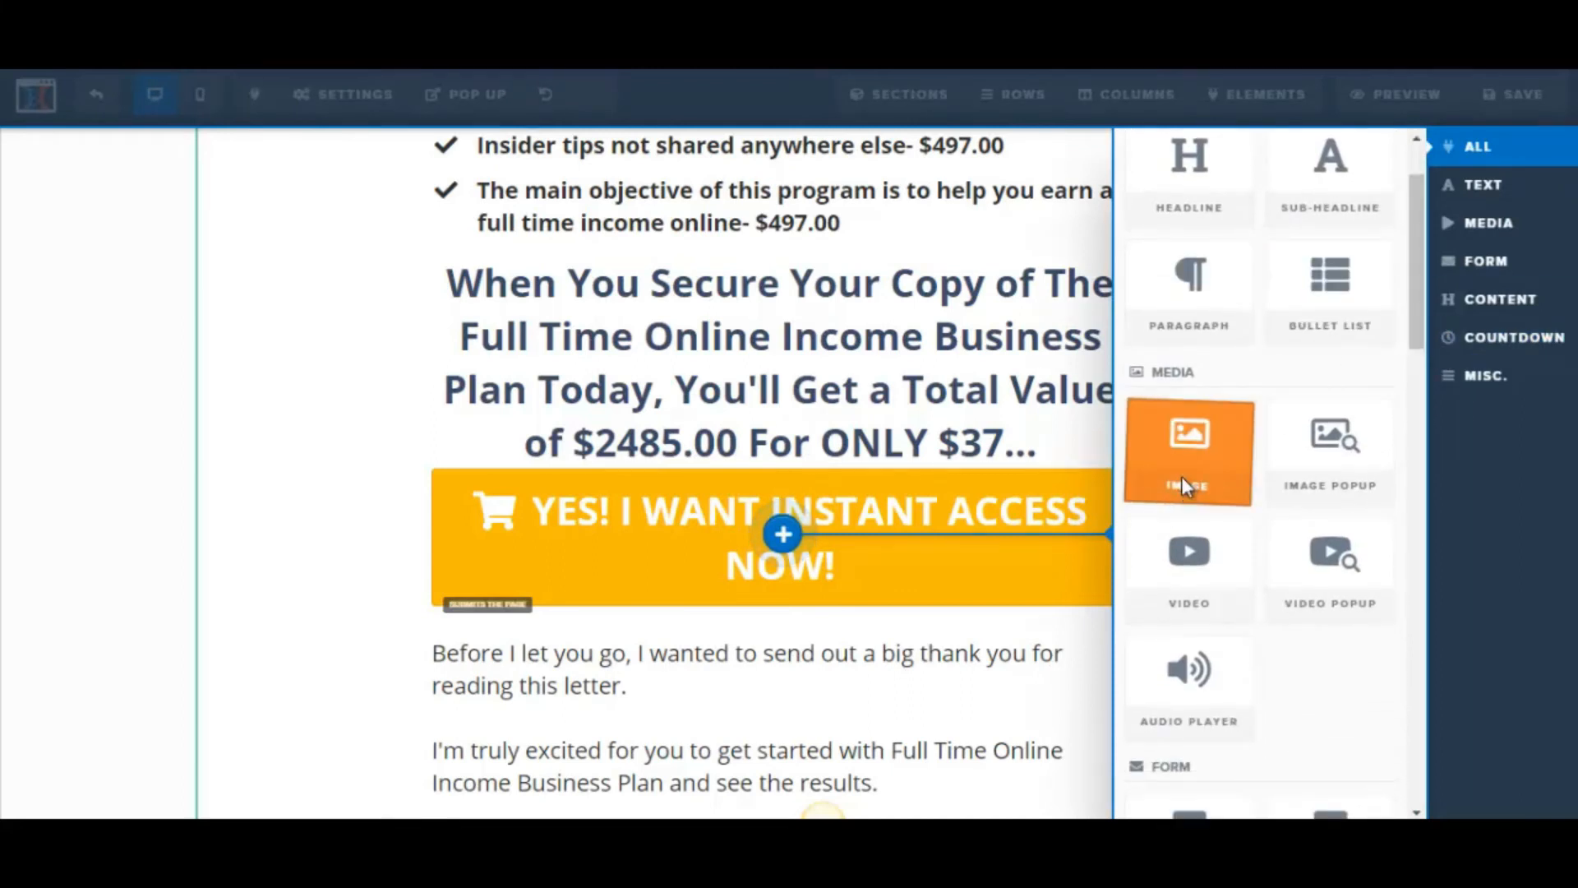
click(1183, 485)
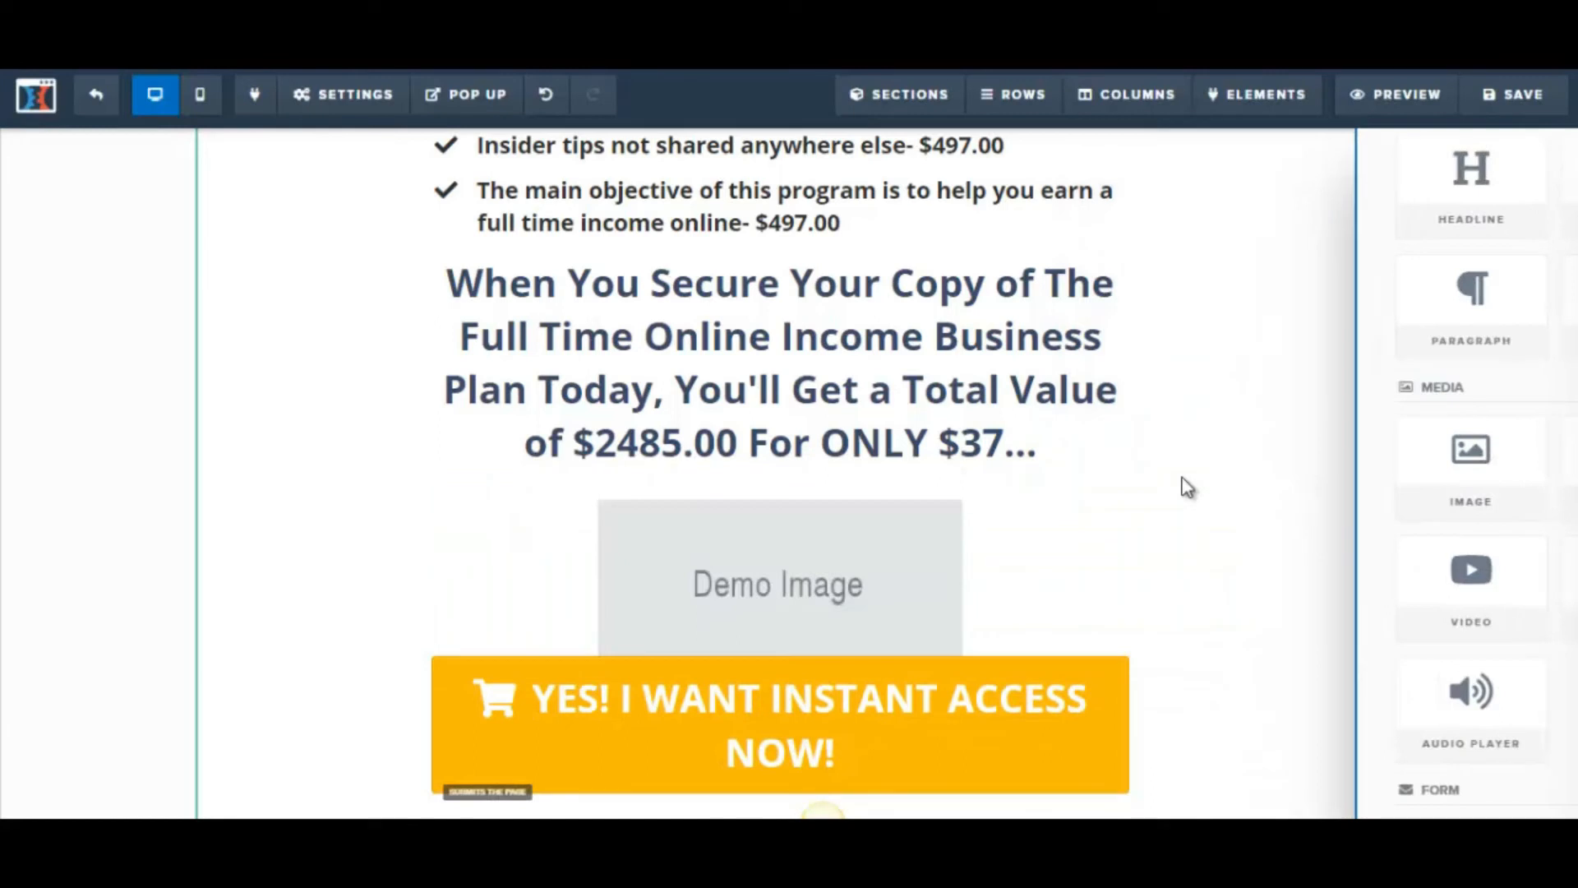
click(873, 586)
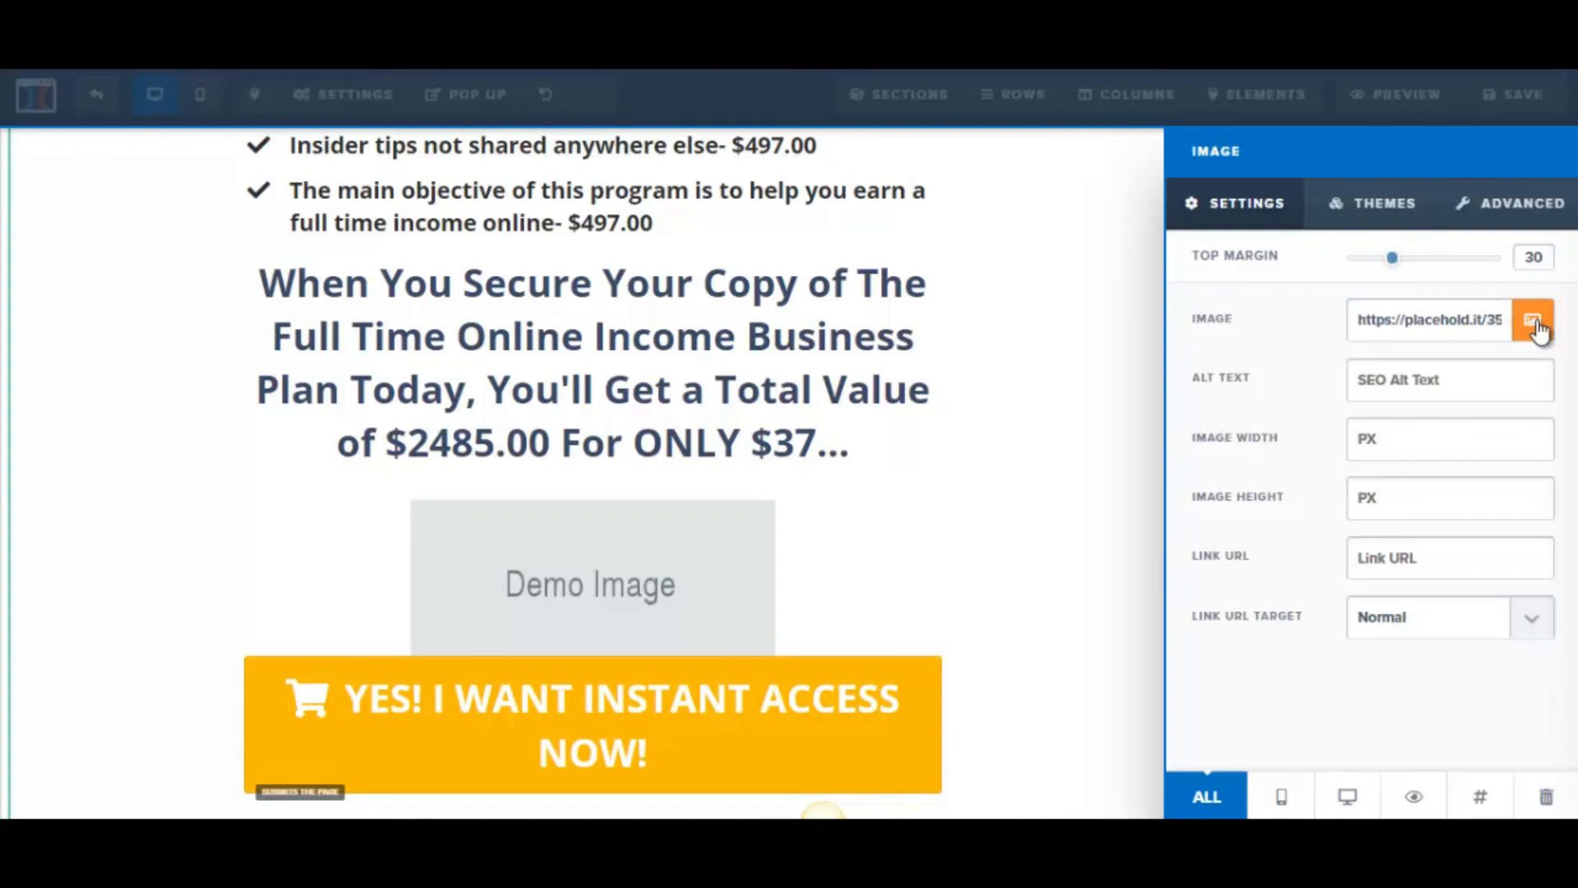
click(1372, 565)
text(#)
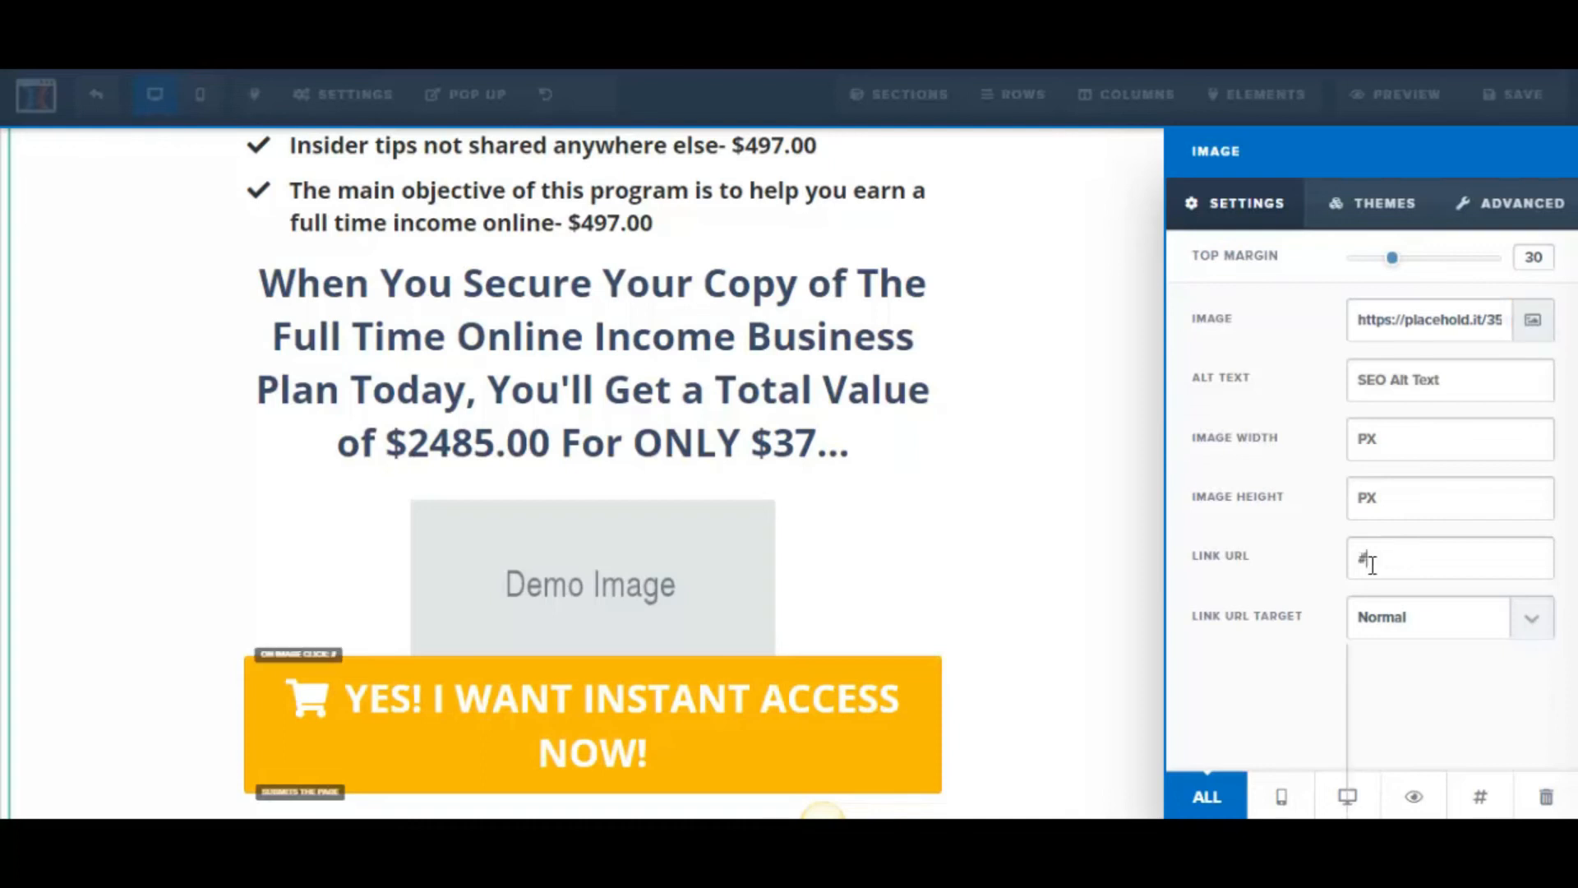
click(738, 586)
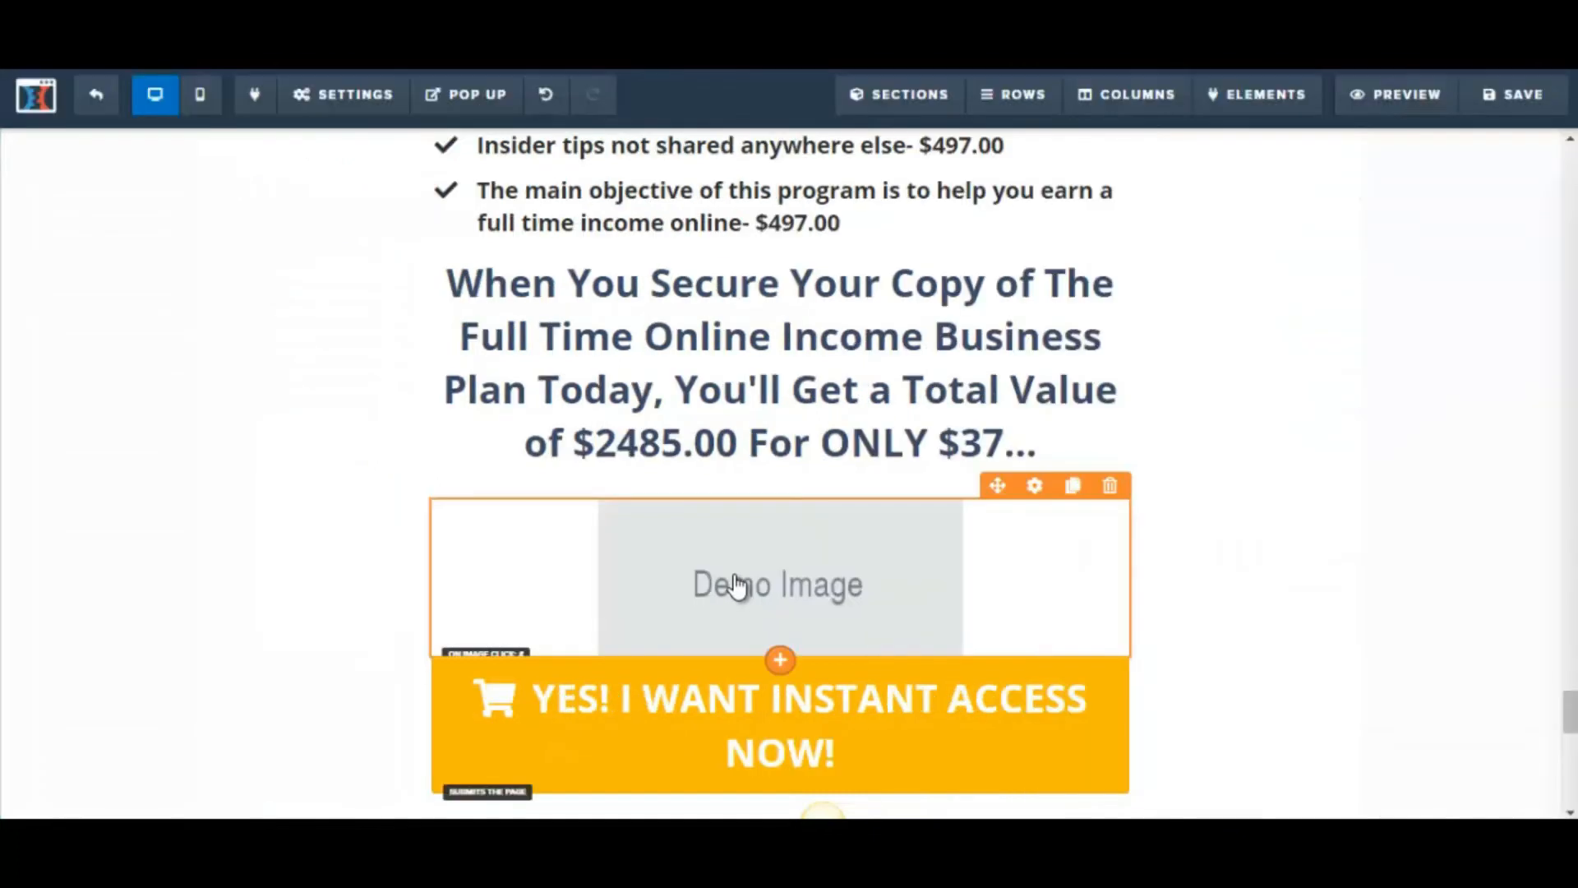
Step: Add a new button element directly below the demo image and open its settings
click(782, 666)
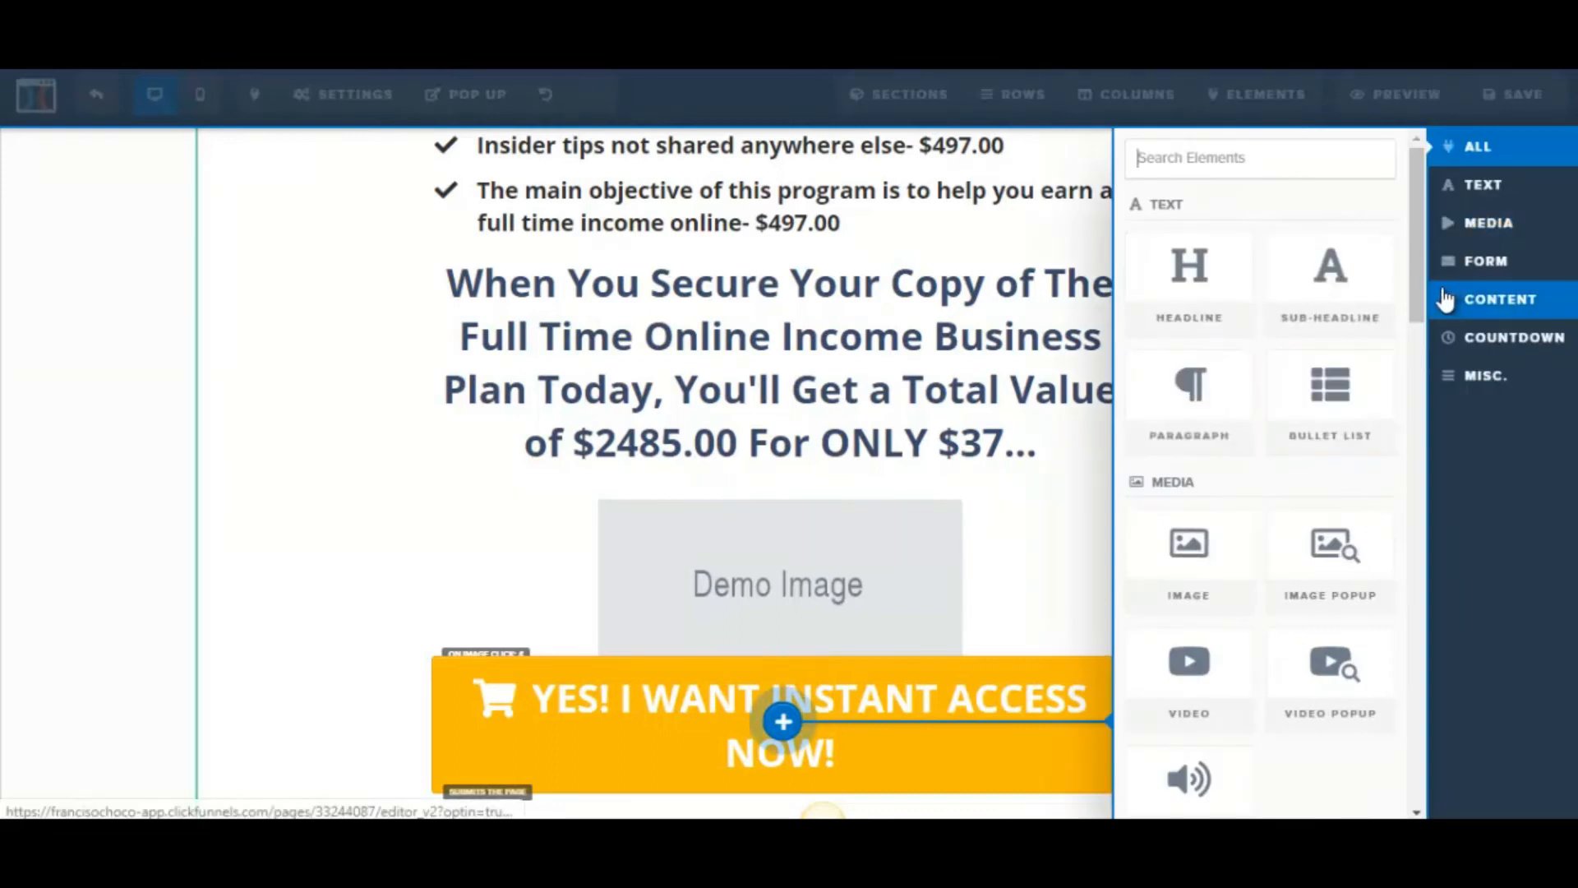
drag(1419, 294, 1422, 403)
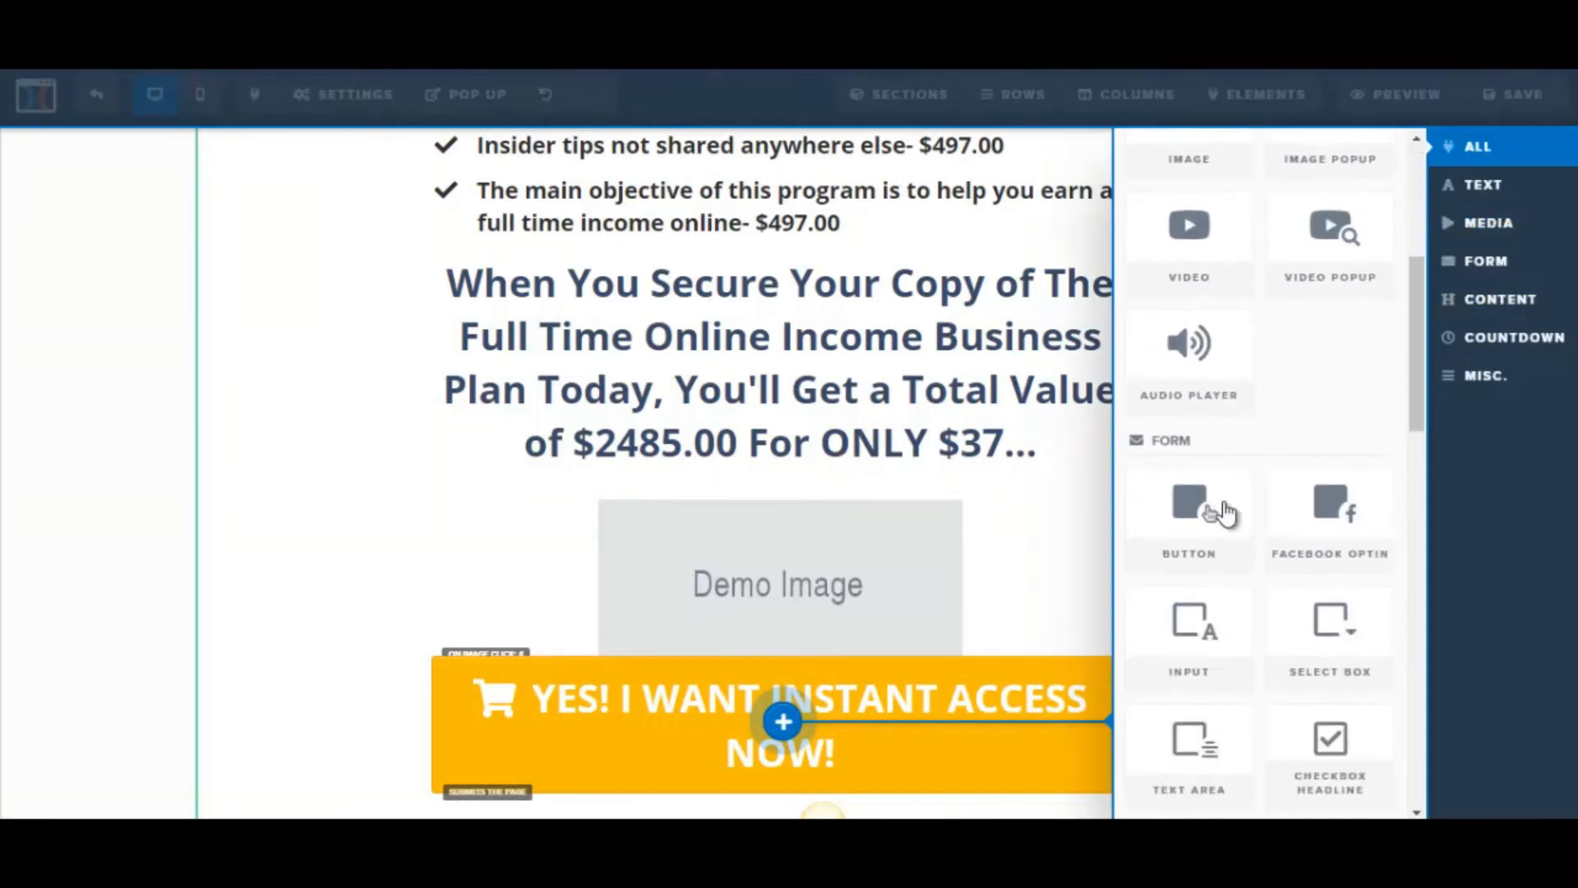
click(1184, 547)
scroll(1570, 718, down, 4)
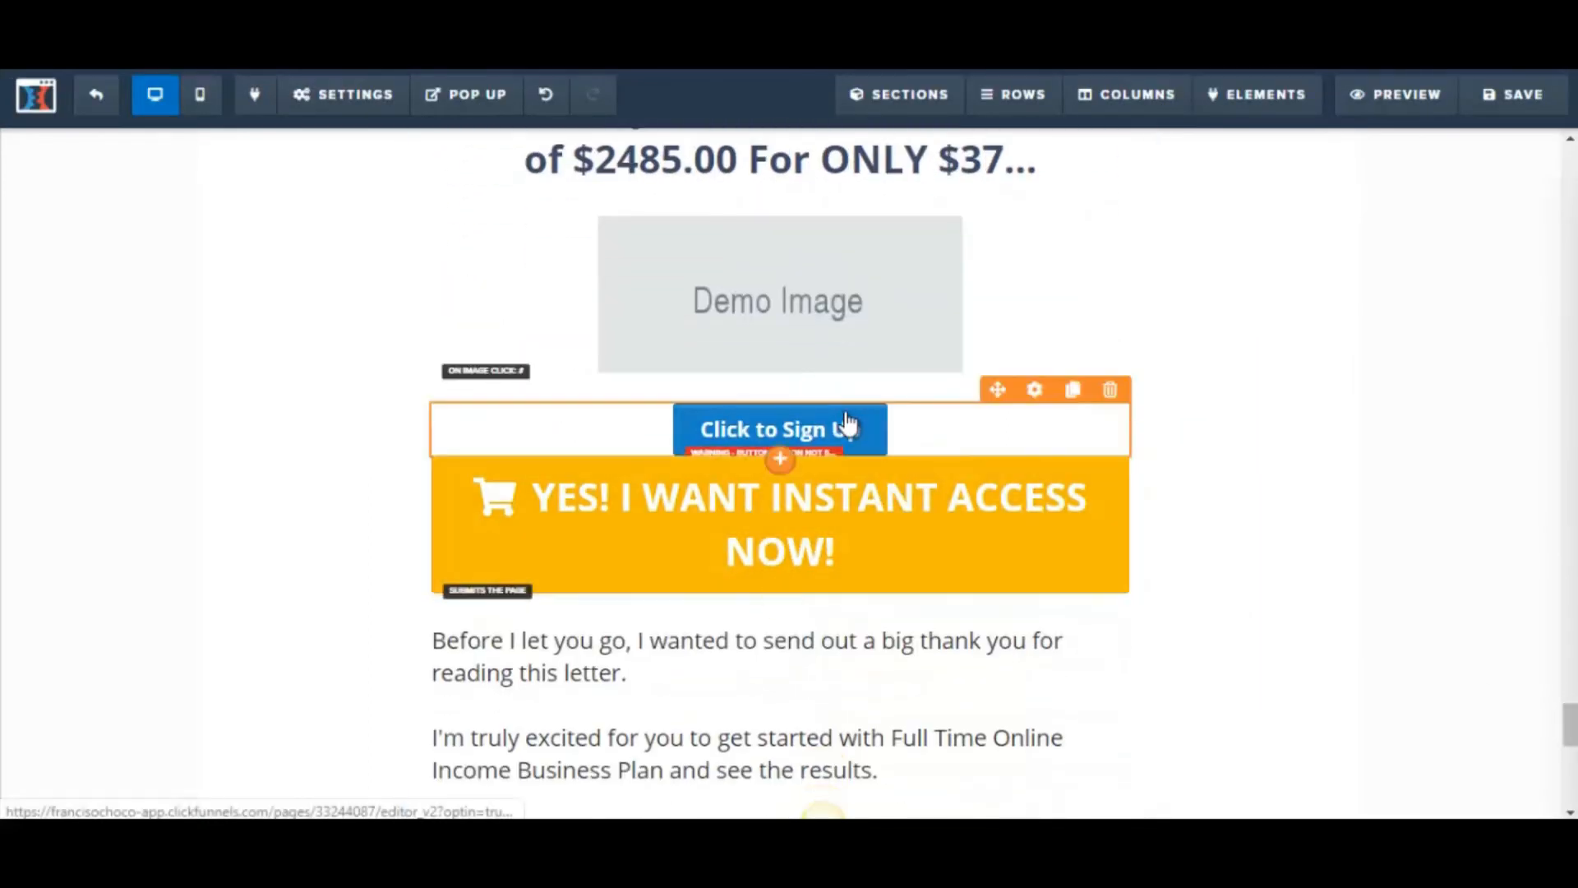
click(848, 425)
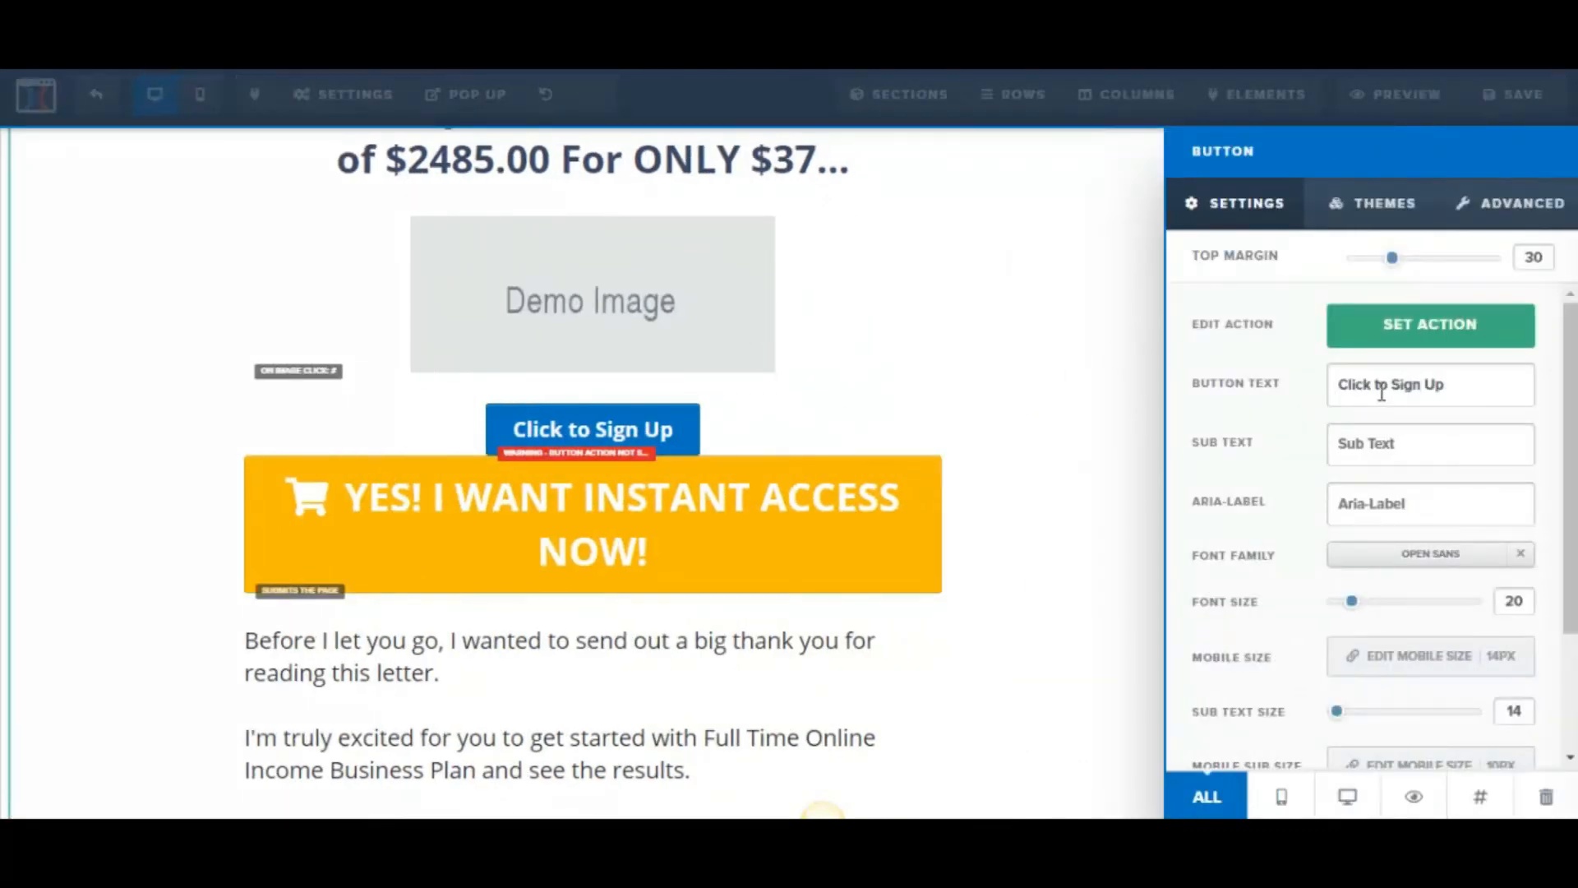
Step: Check the new button's Go To Website URL action settings and return to the page without changing them
click(1409, 345)
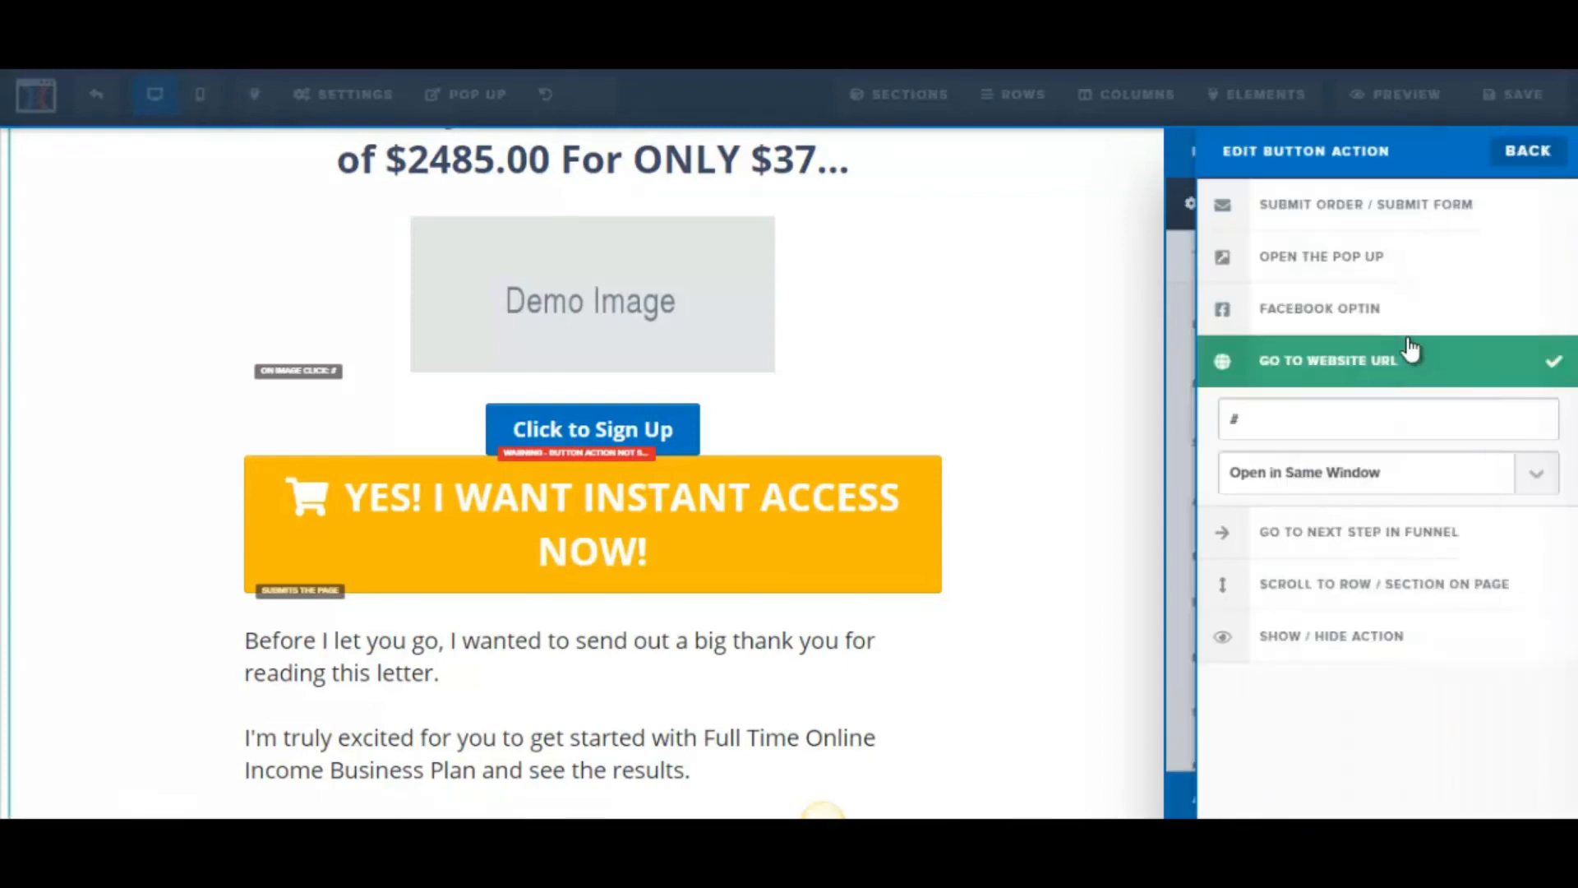
click(1339, 423)
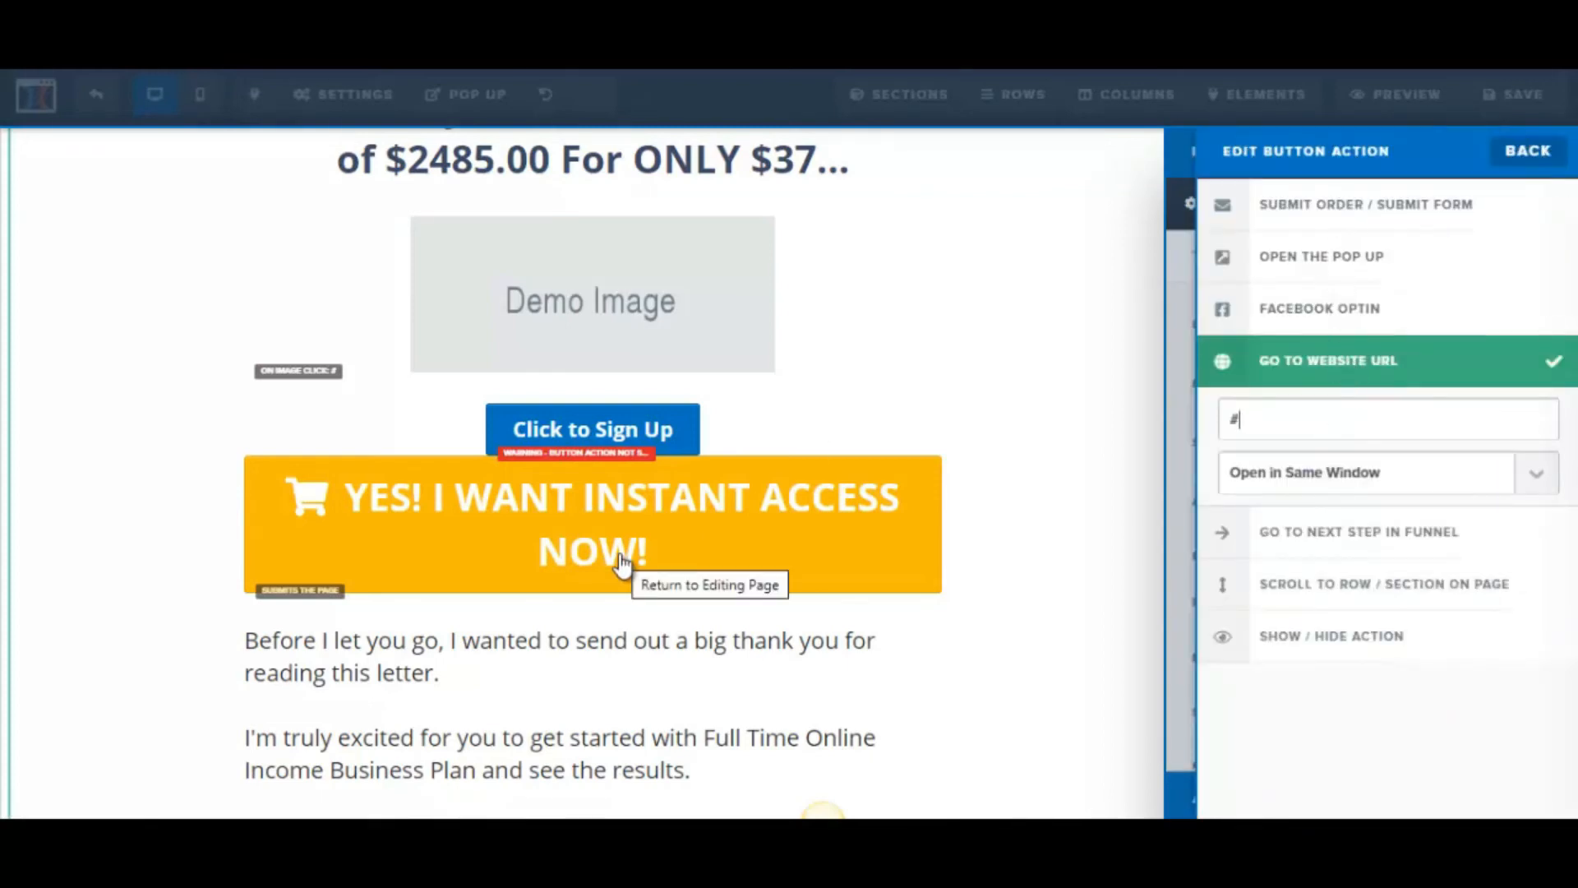
click(1121, 584)
Step: Check the action of the closing "Click Here To Get Instant Access >" button and open the text link beneath it for editing
drag(1574, 732, 1570, 768)
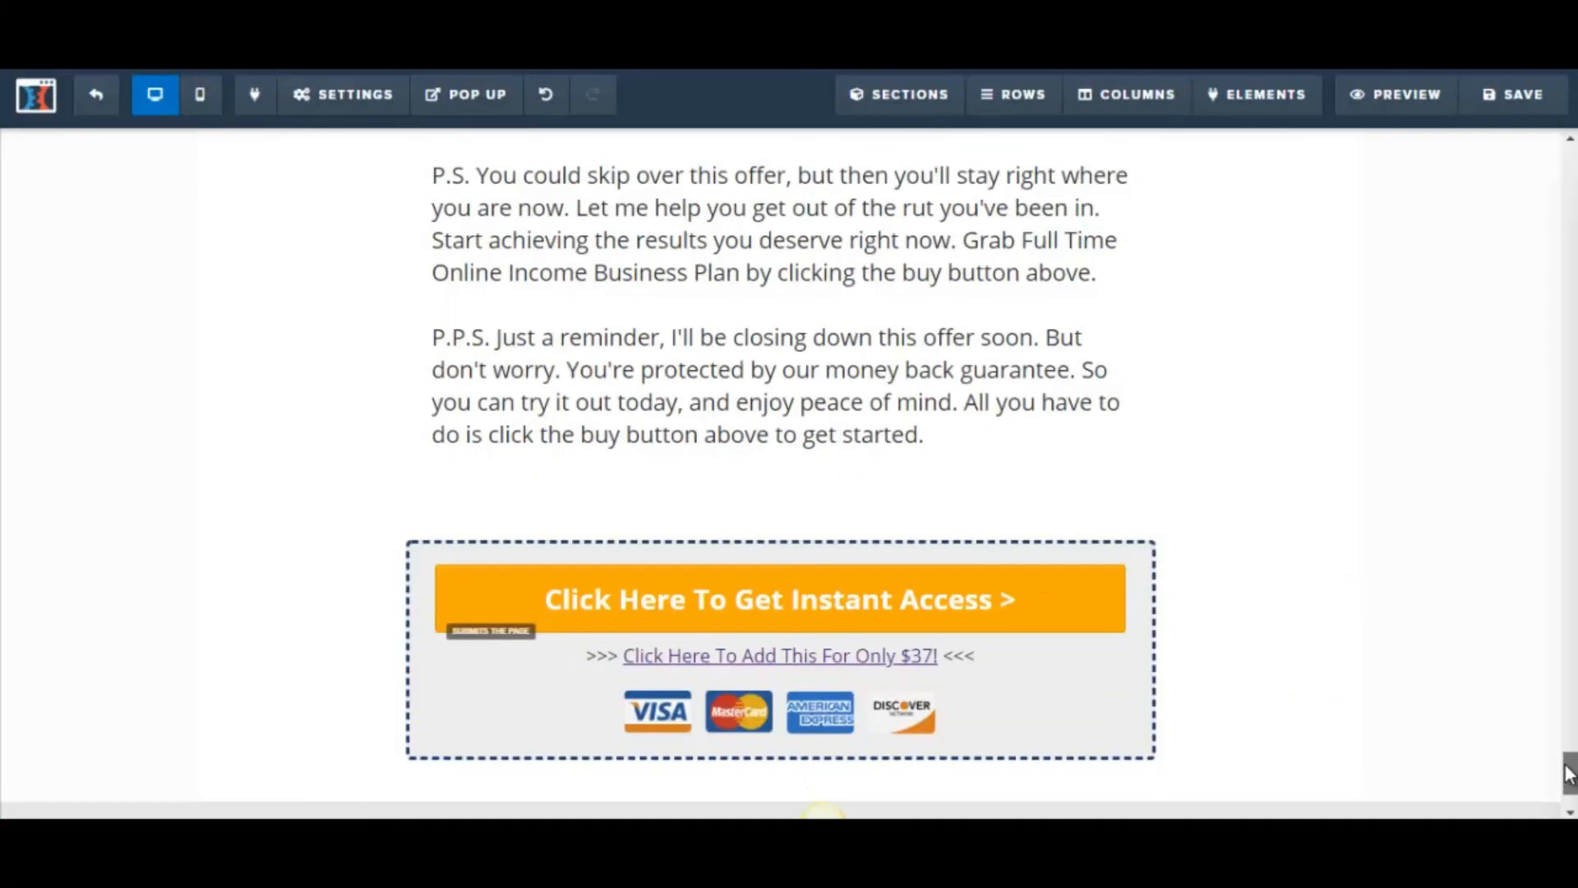
click(1036, 618)
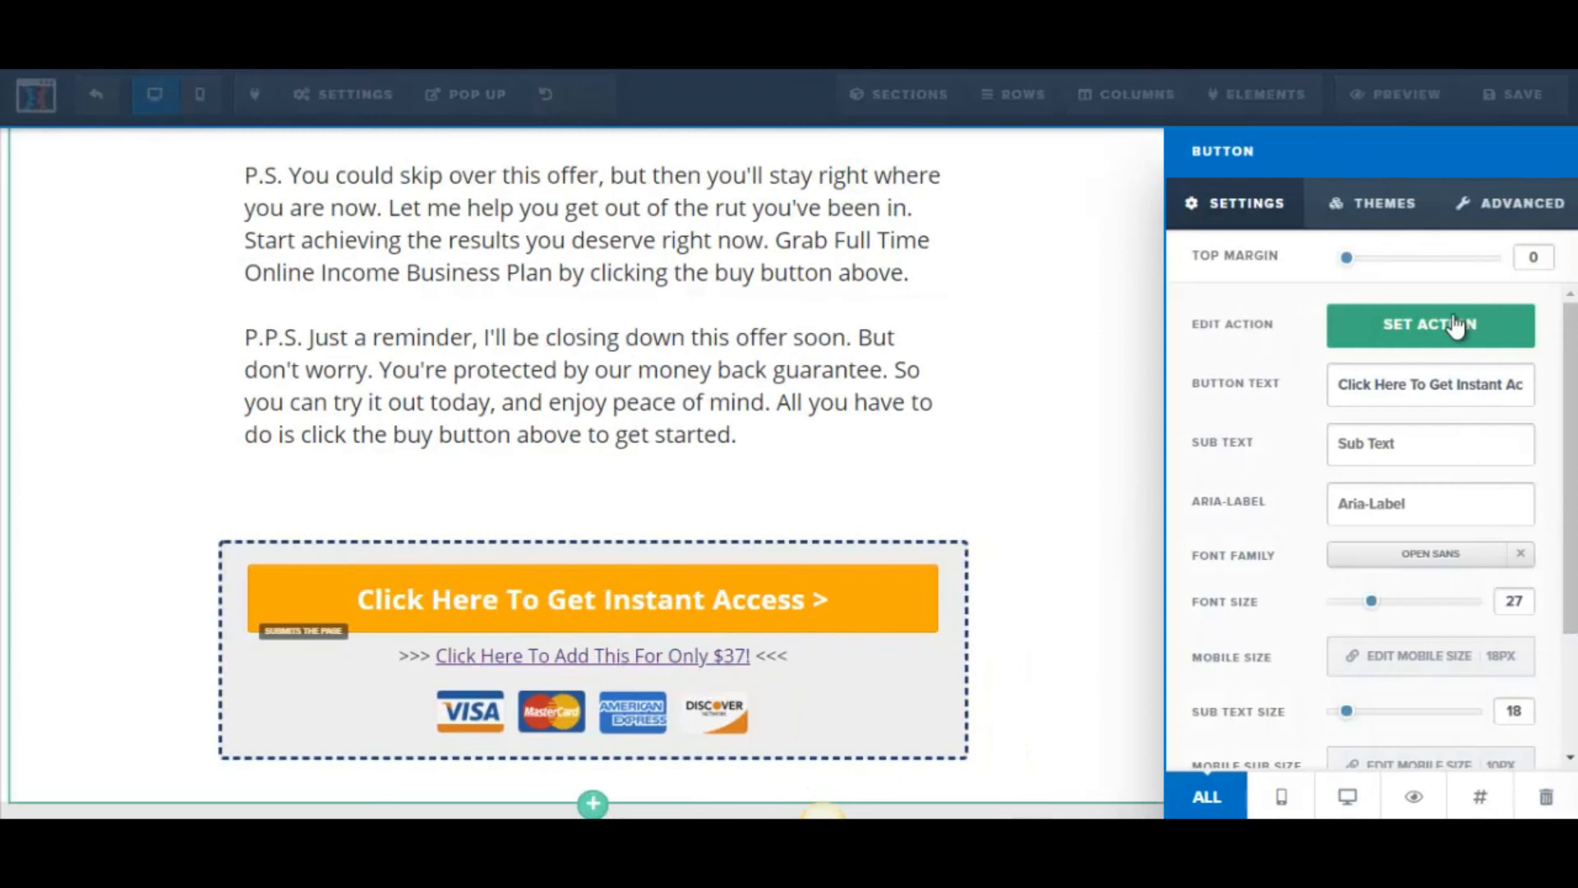
click(1455, 325)
click(789, 401)
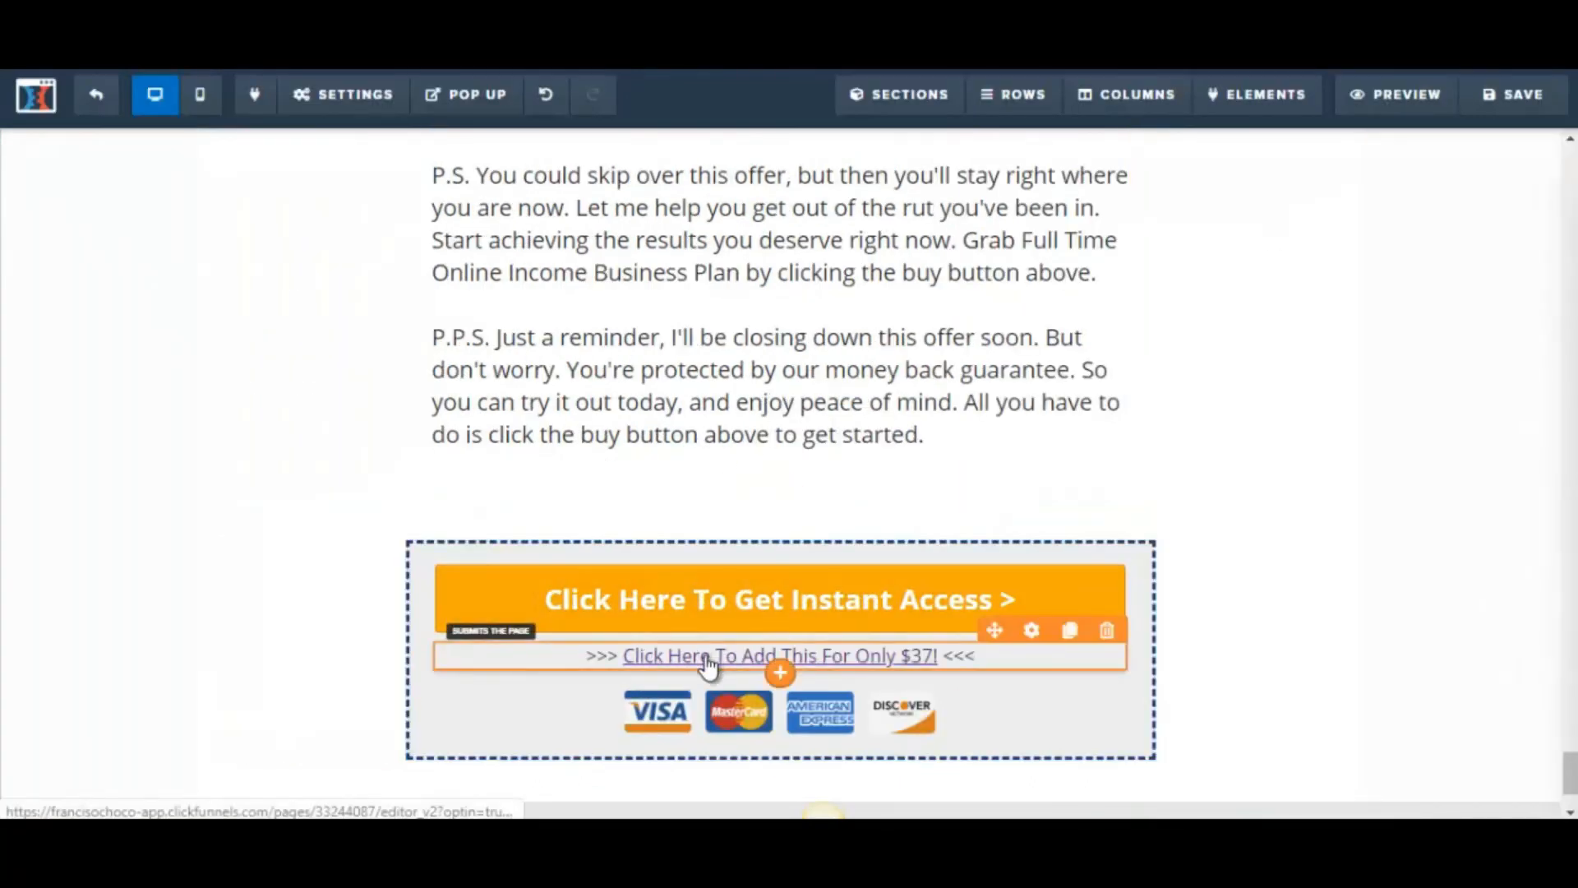
click(870, 672)
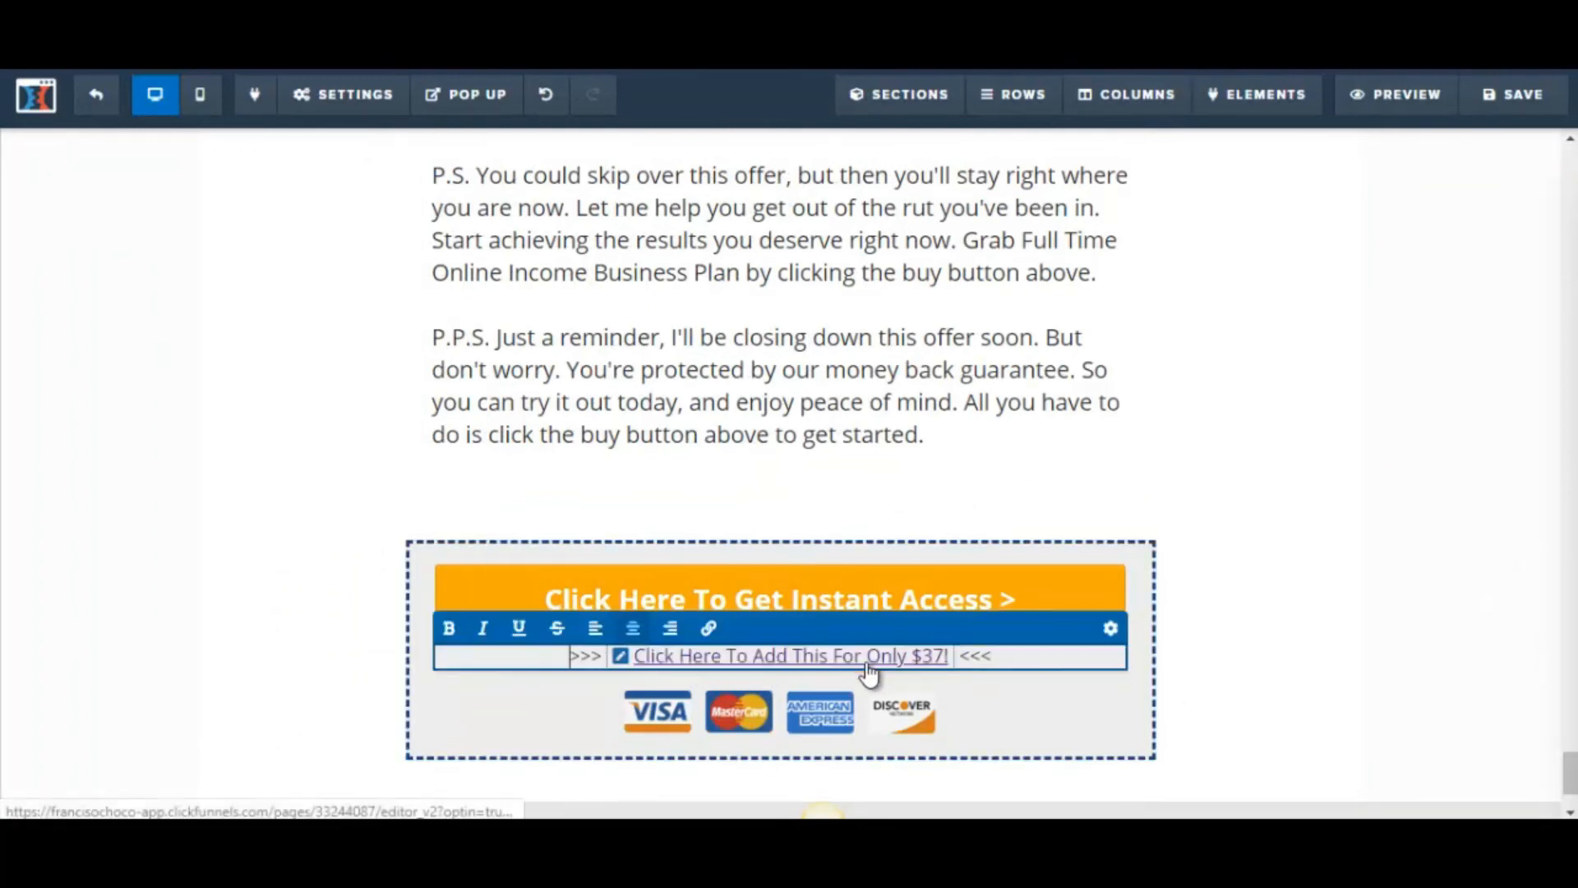
click(622, 657)
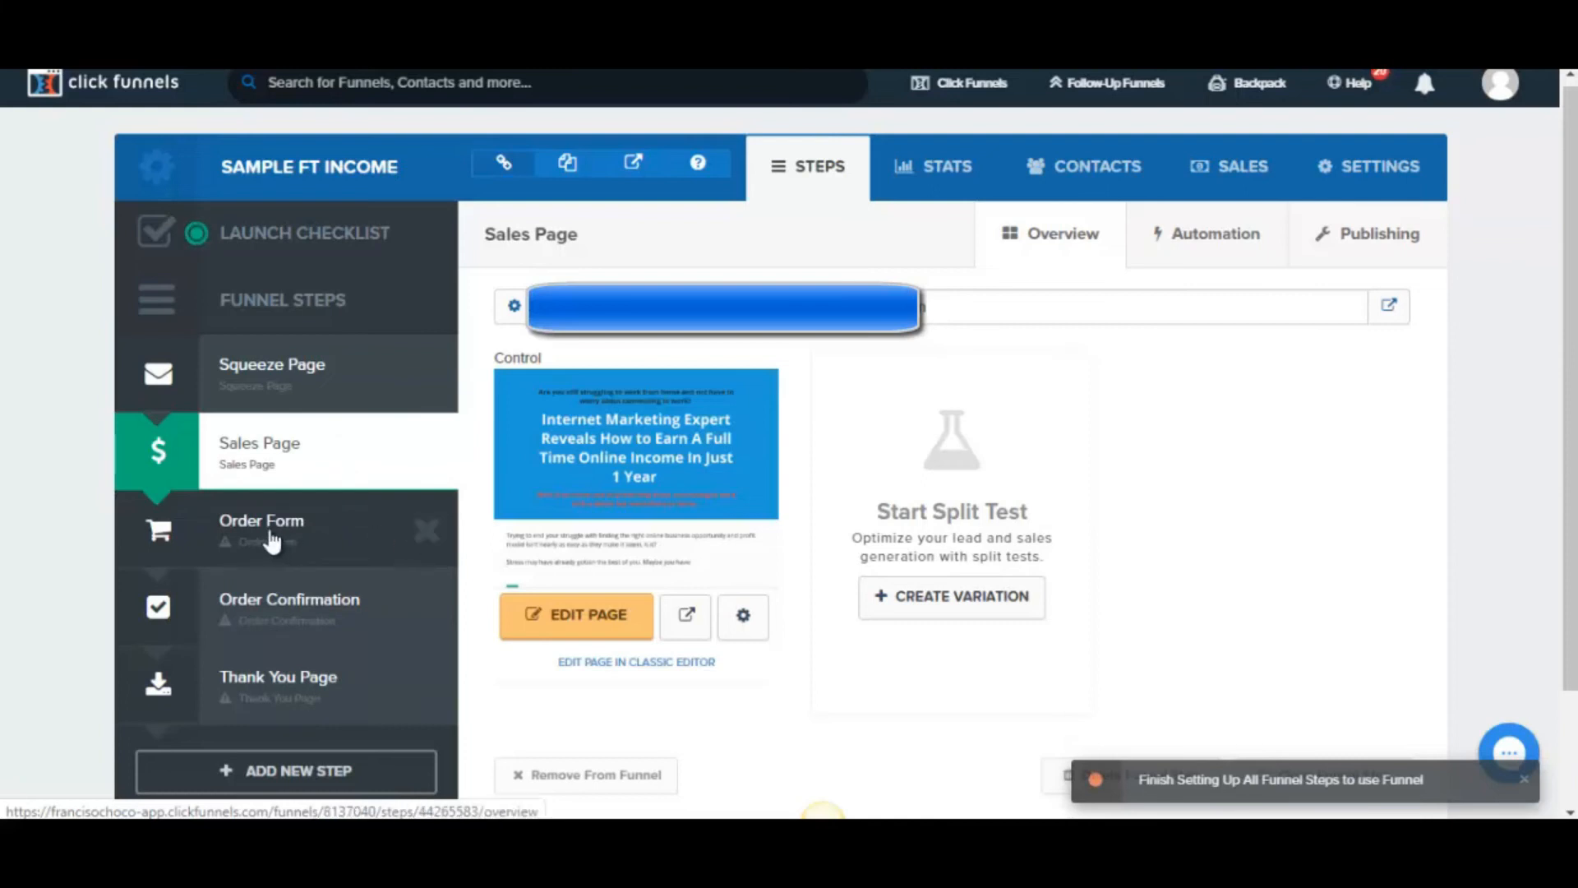
Step: Open the funnel's Order Form step and look through the available order form templates
click(295, 536)
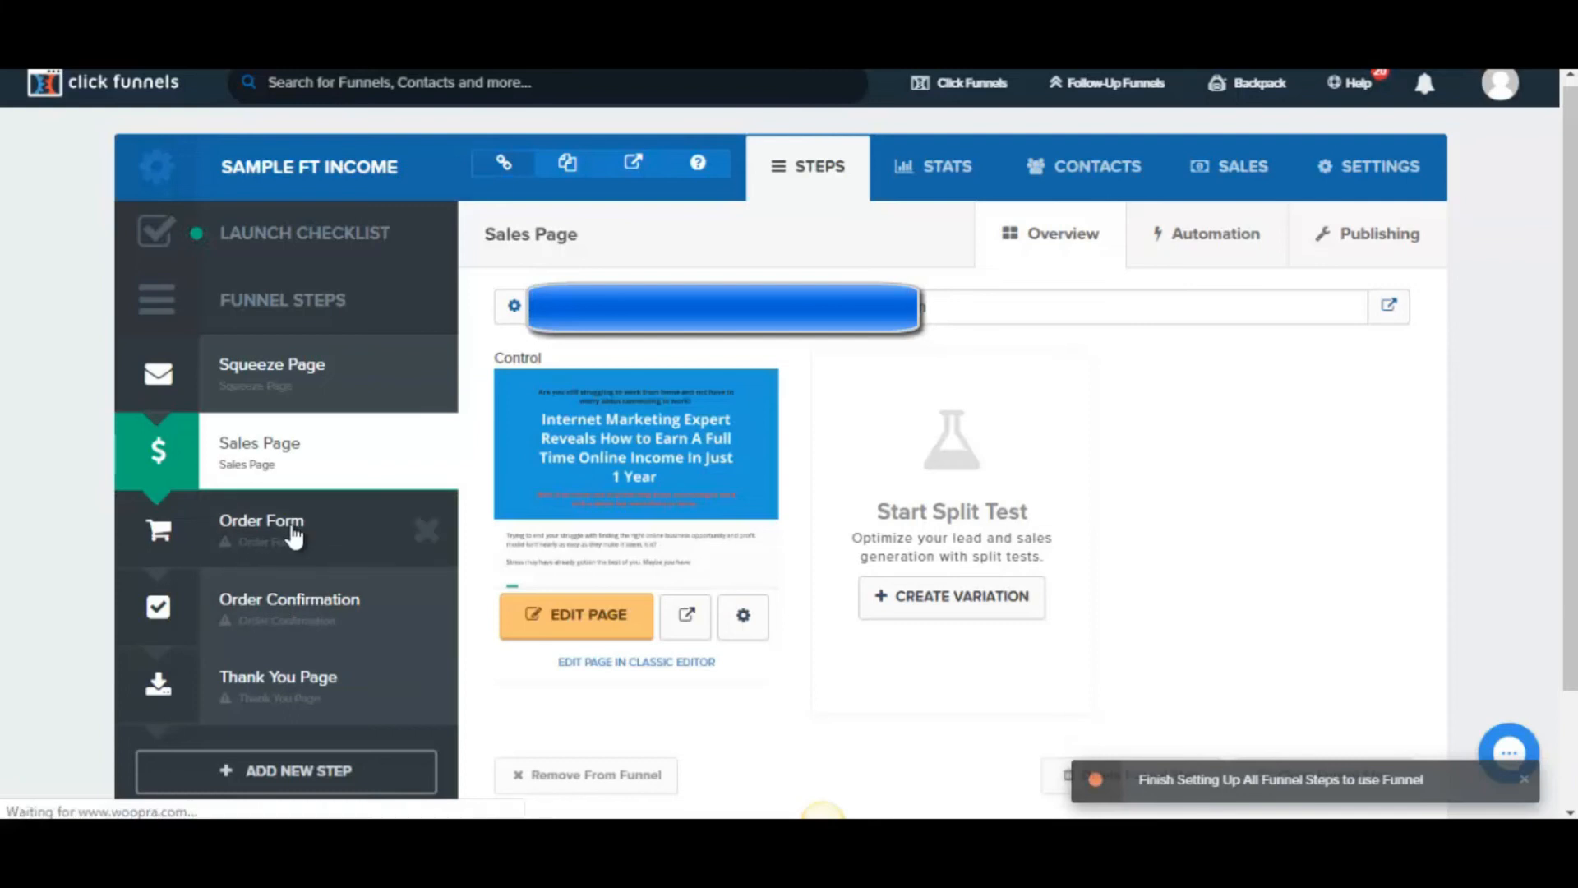
click(295, 536)
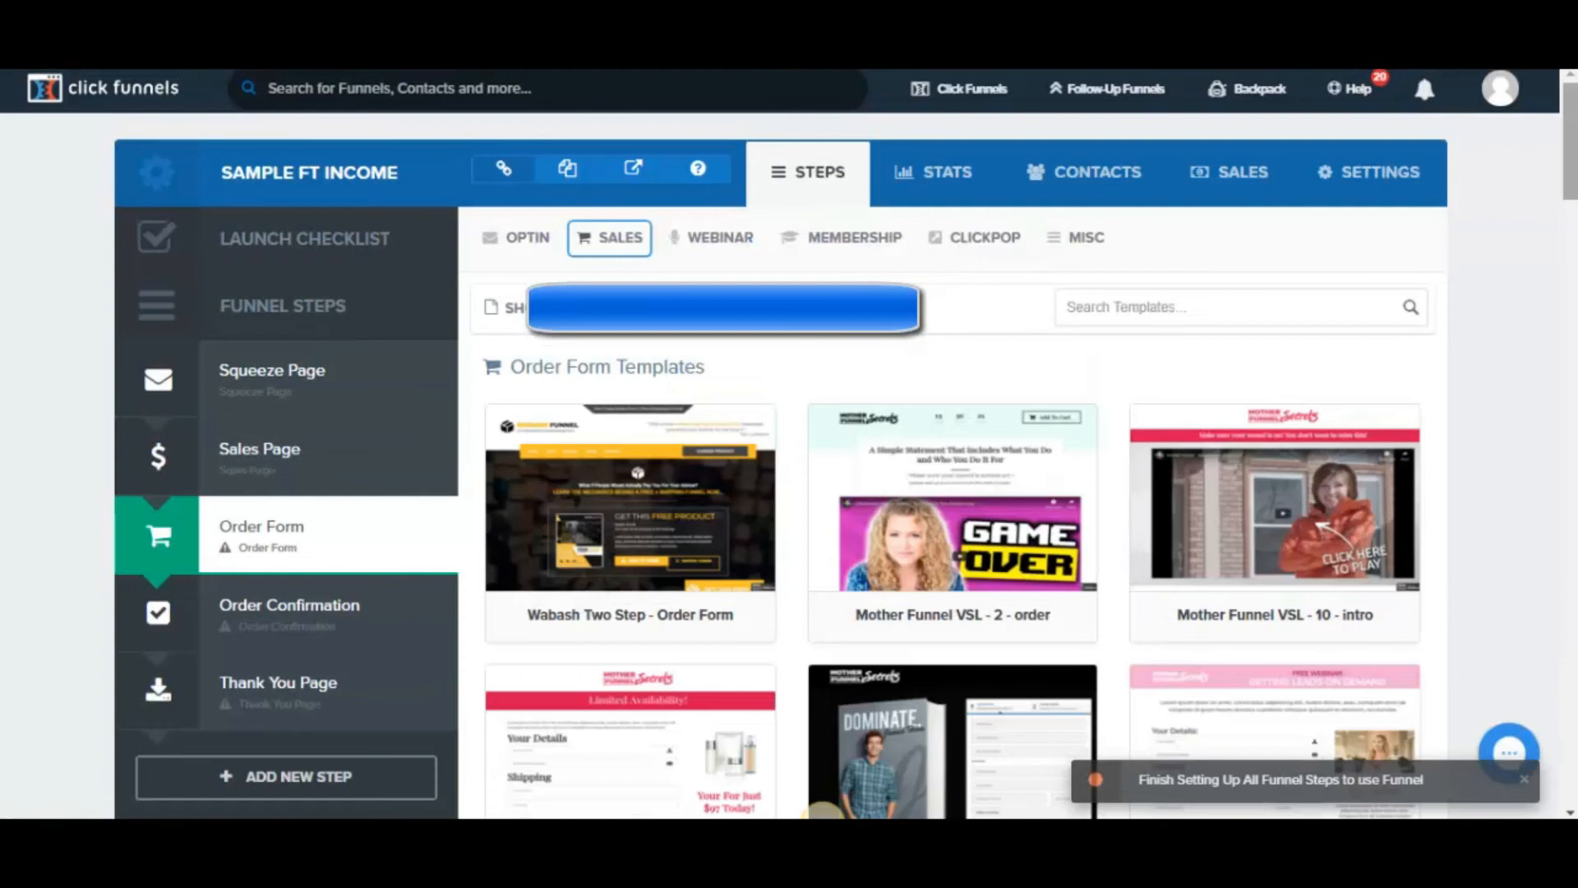
scroll(789, 443, down, 3)
scroll(823, 816, down, 1)
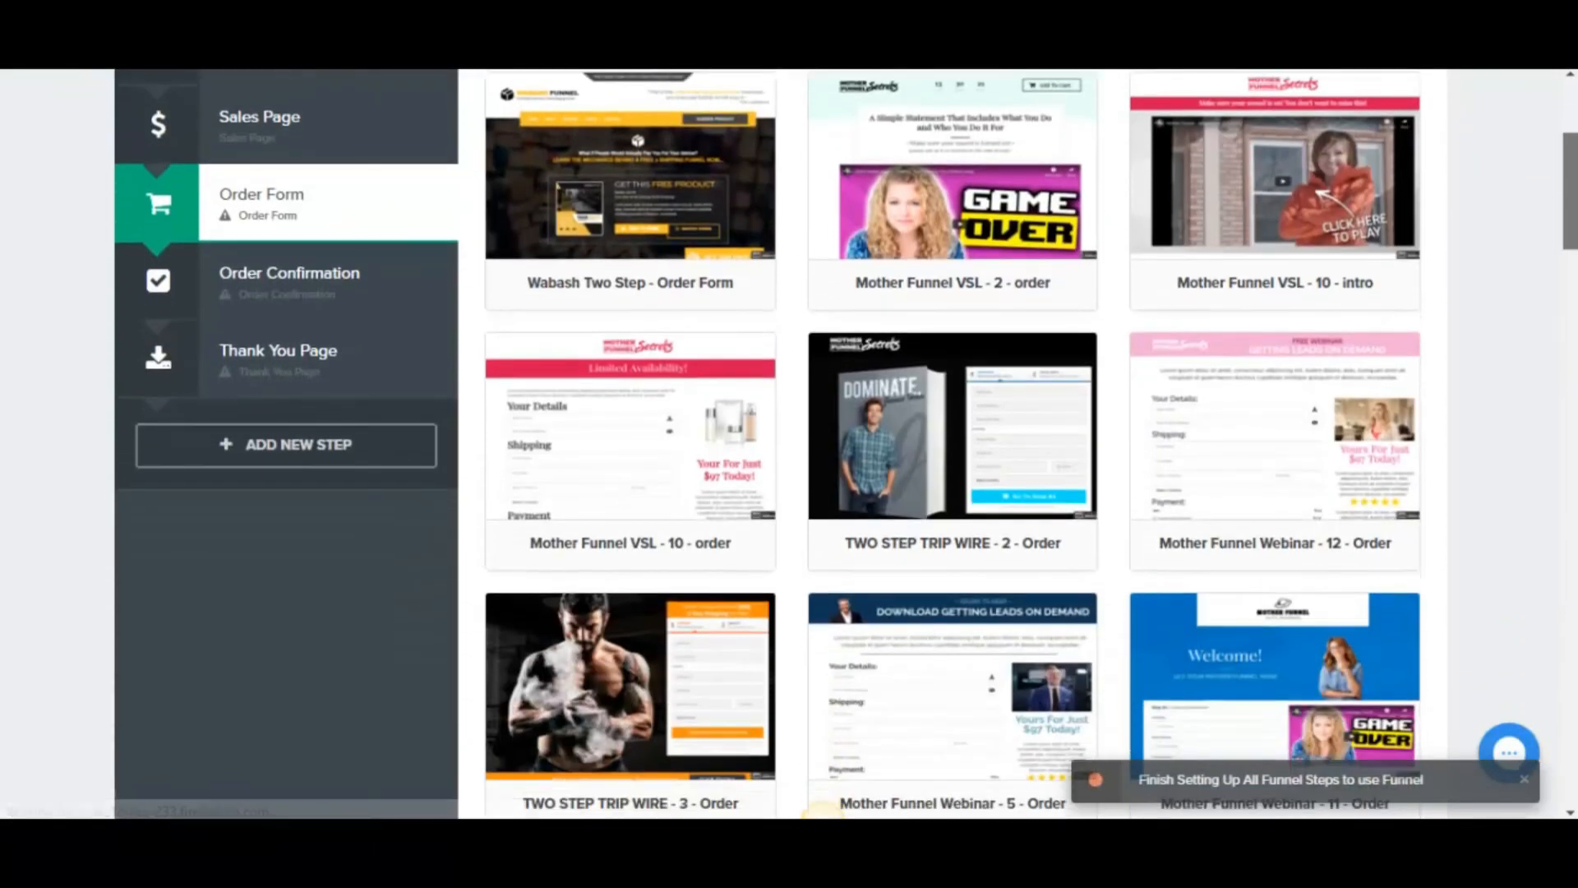
scroll(823, 809, up, 2)
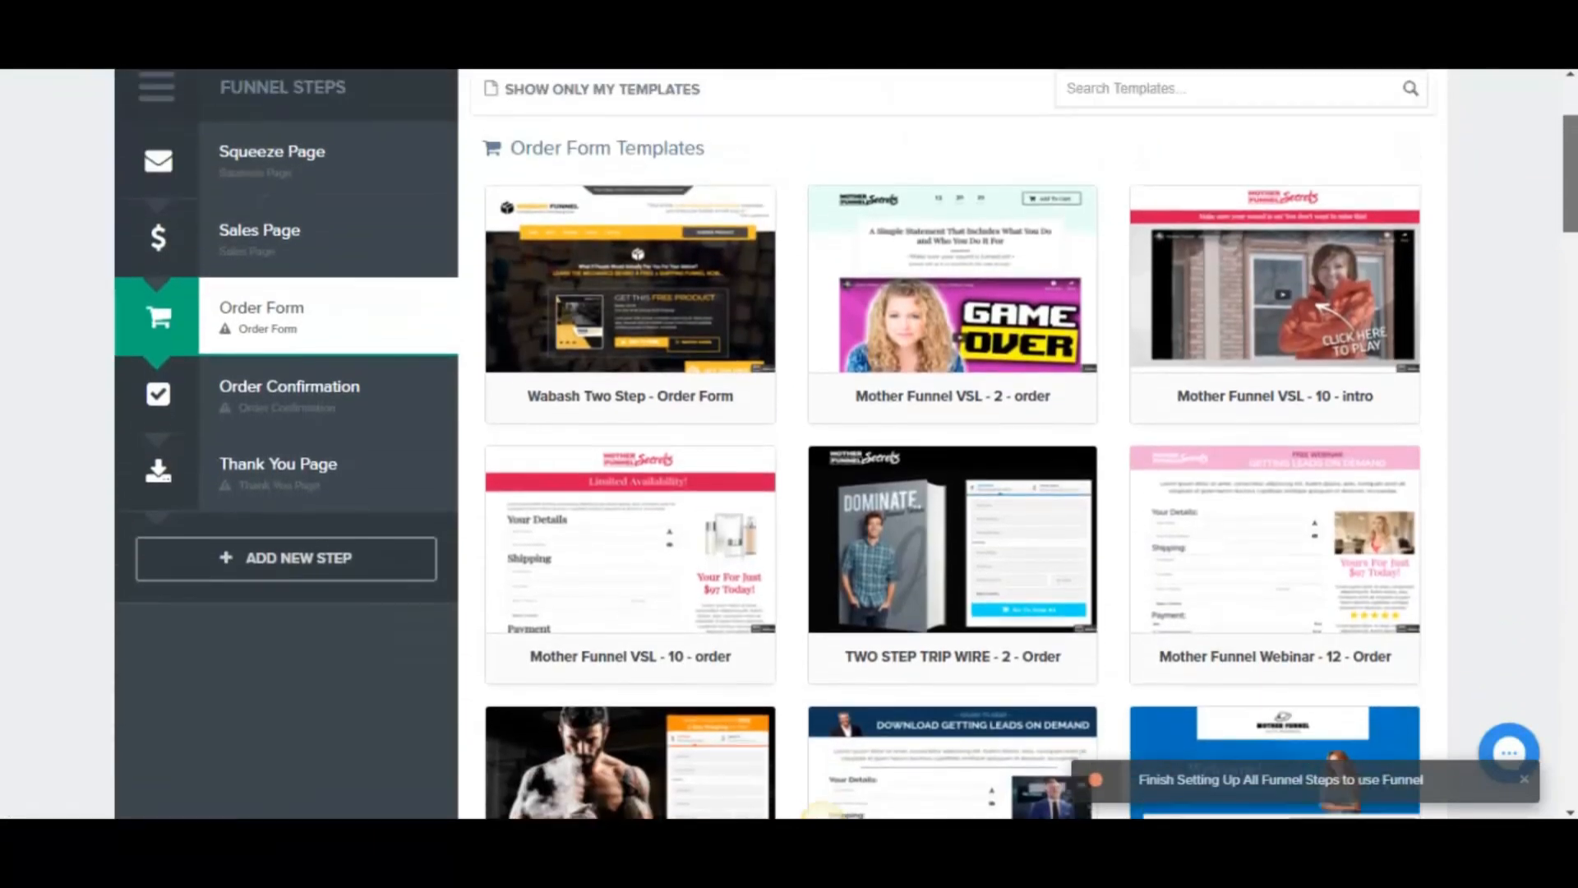
Step: Preview the "TWO STEP TRIP WIRE - 2 - Order" template, review its full page and close the preview
mouse_move(945, 510)
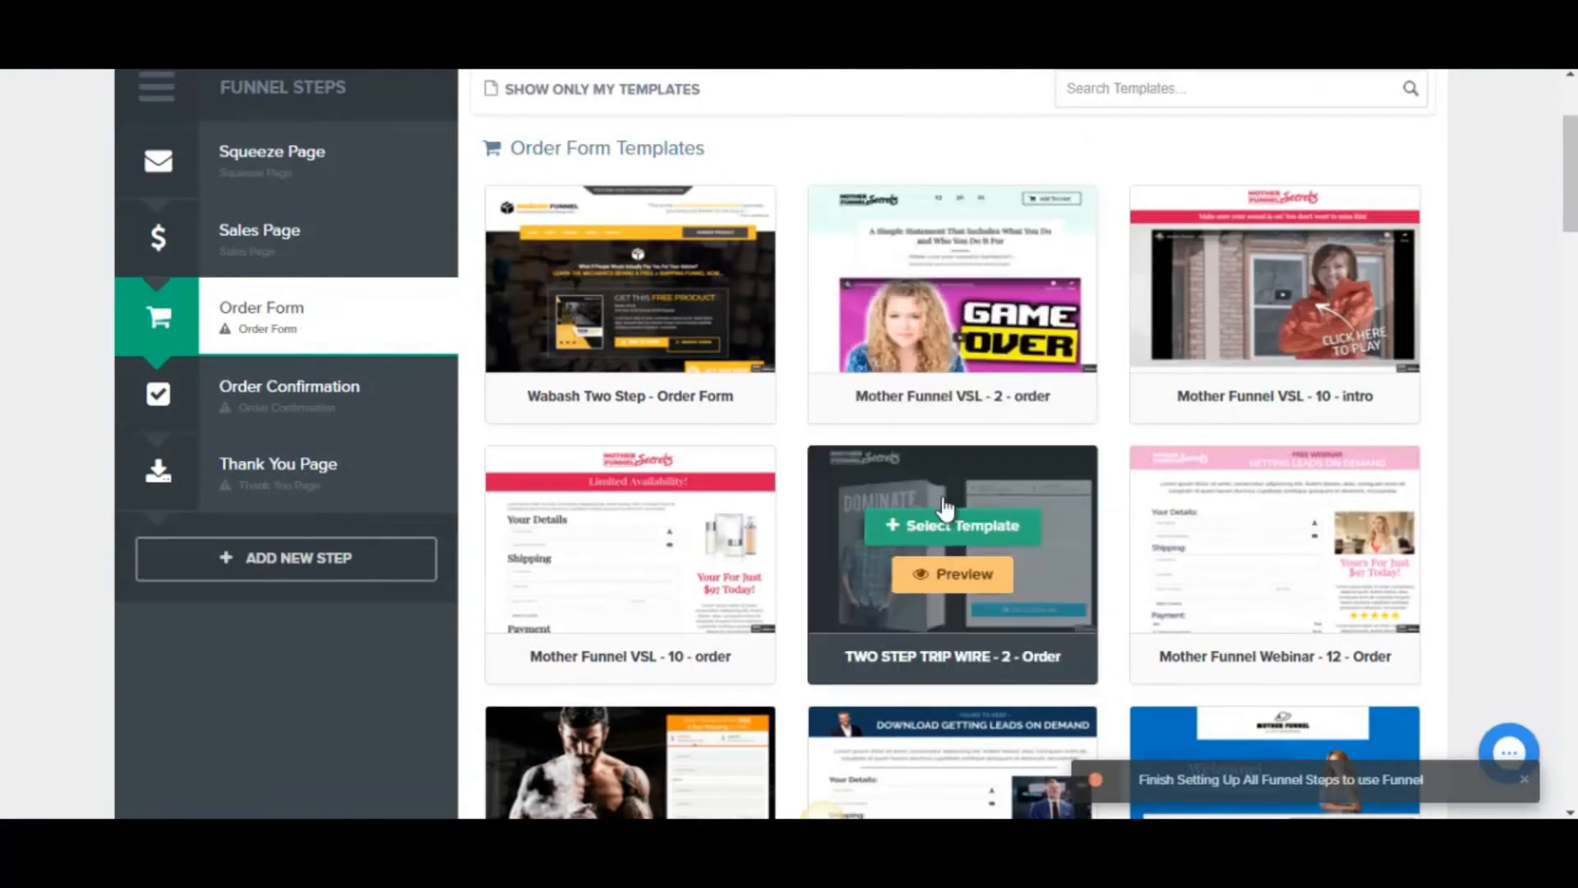
click(965, 580)
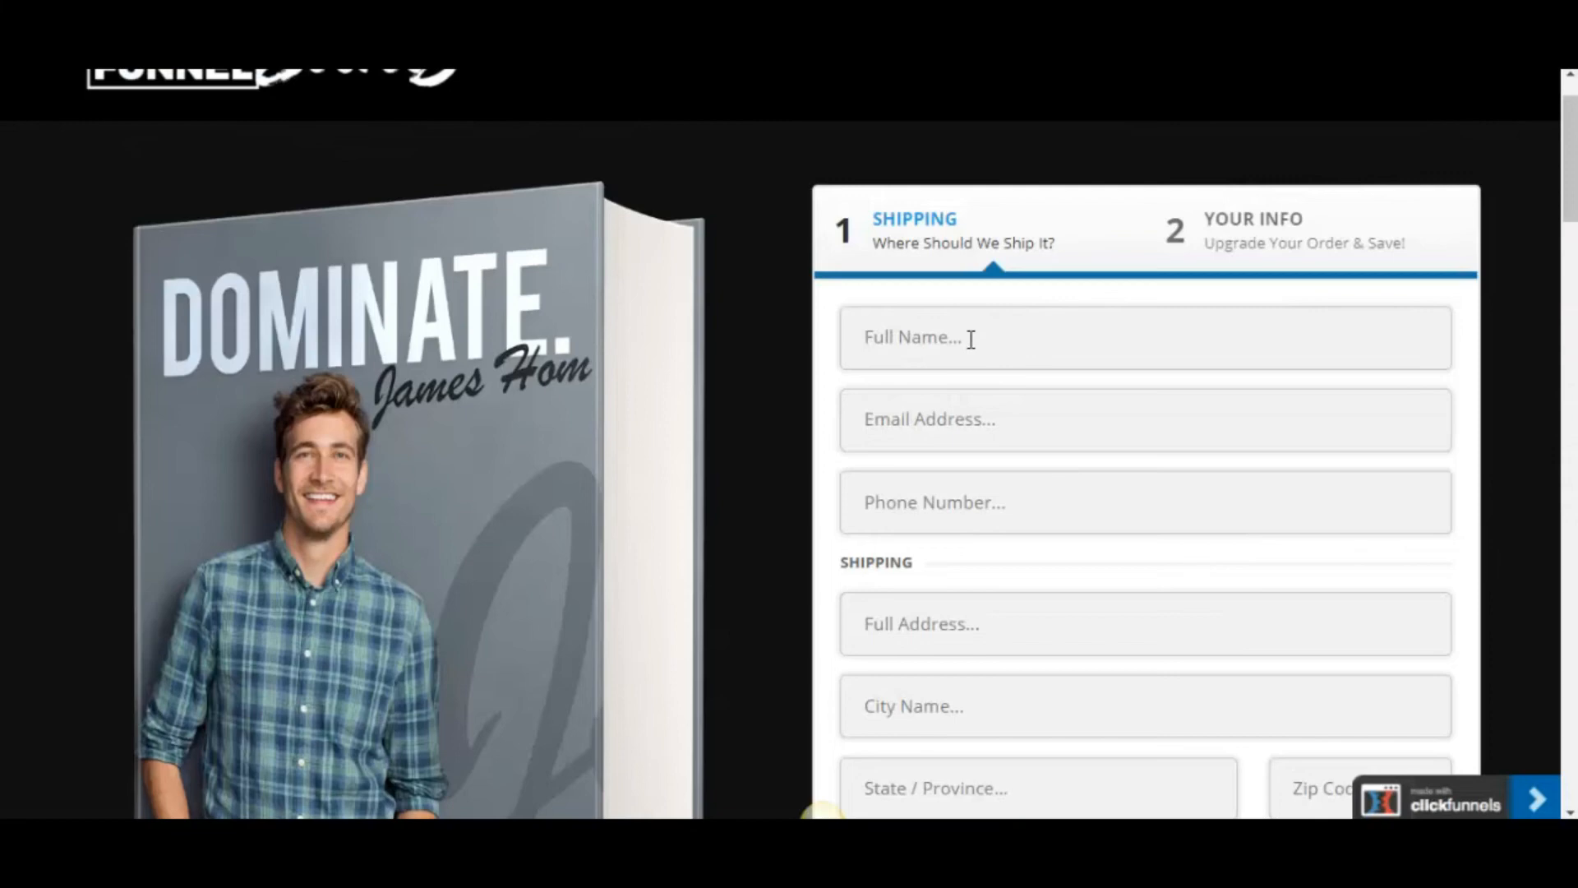
scroll(822, 812, down, 12)
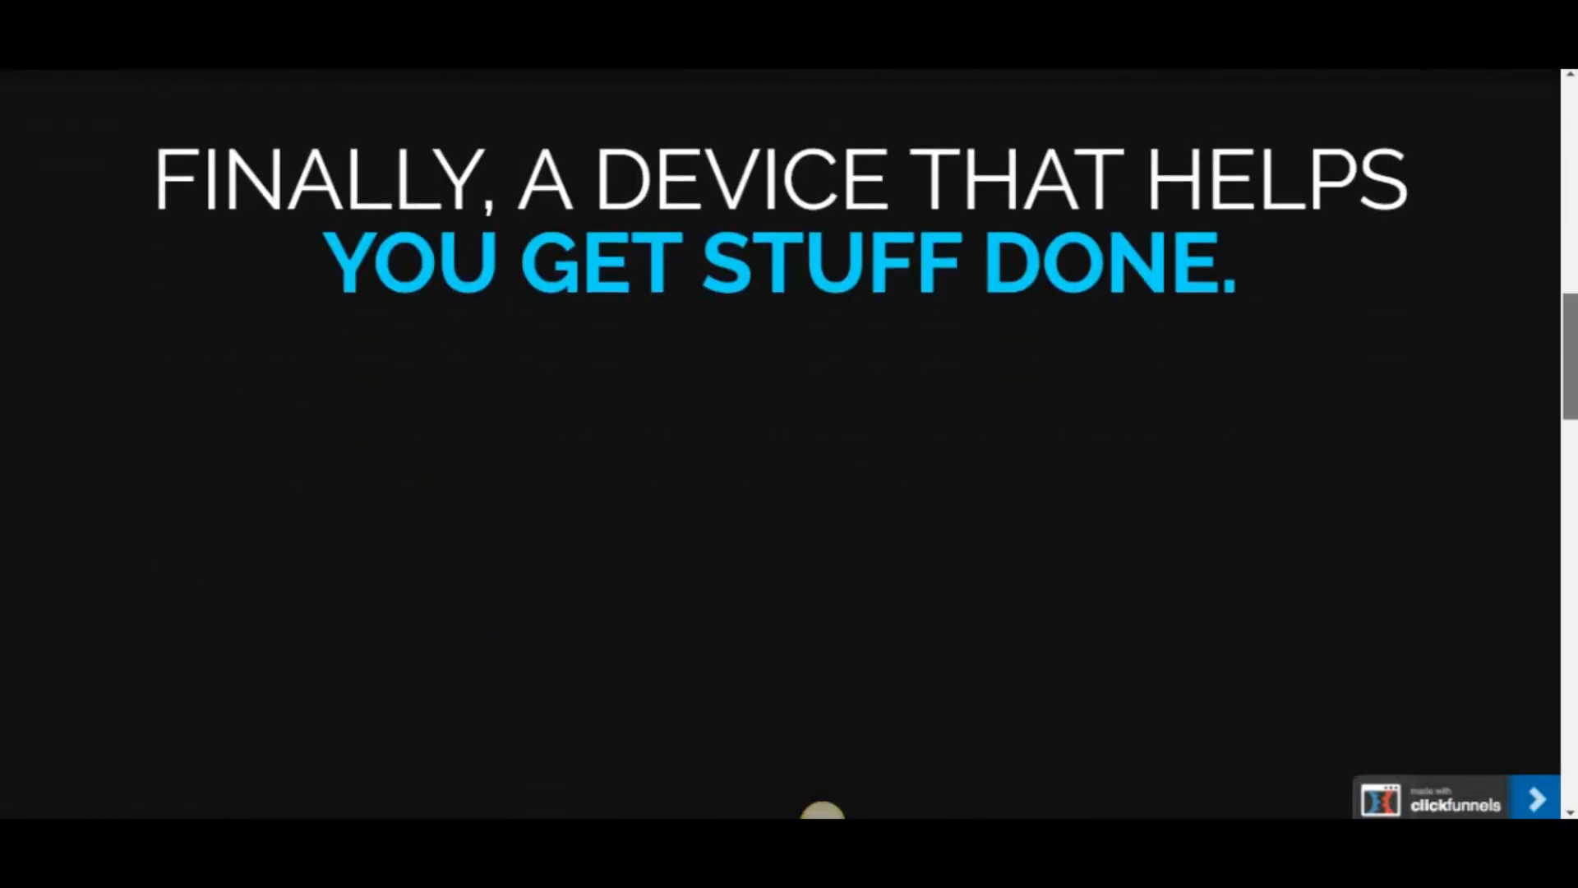
scroll(822, 812, down, 3)
scroll(822, 812, up, 15)
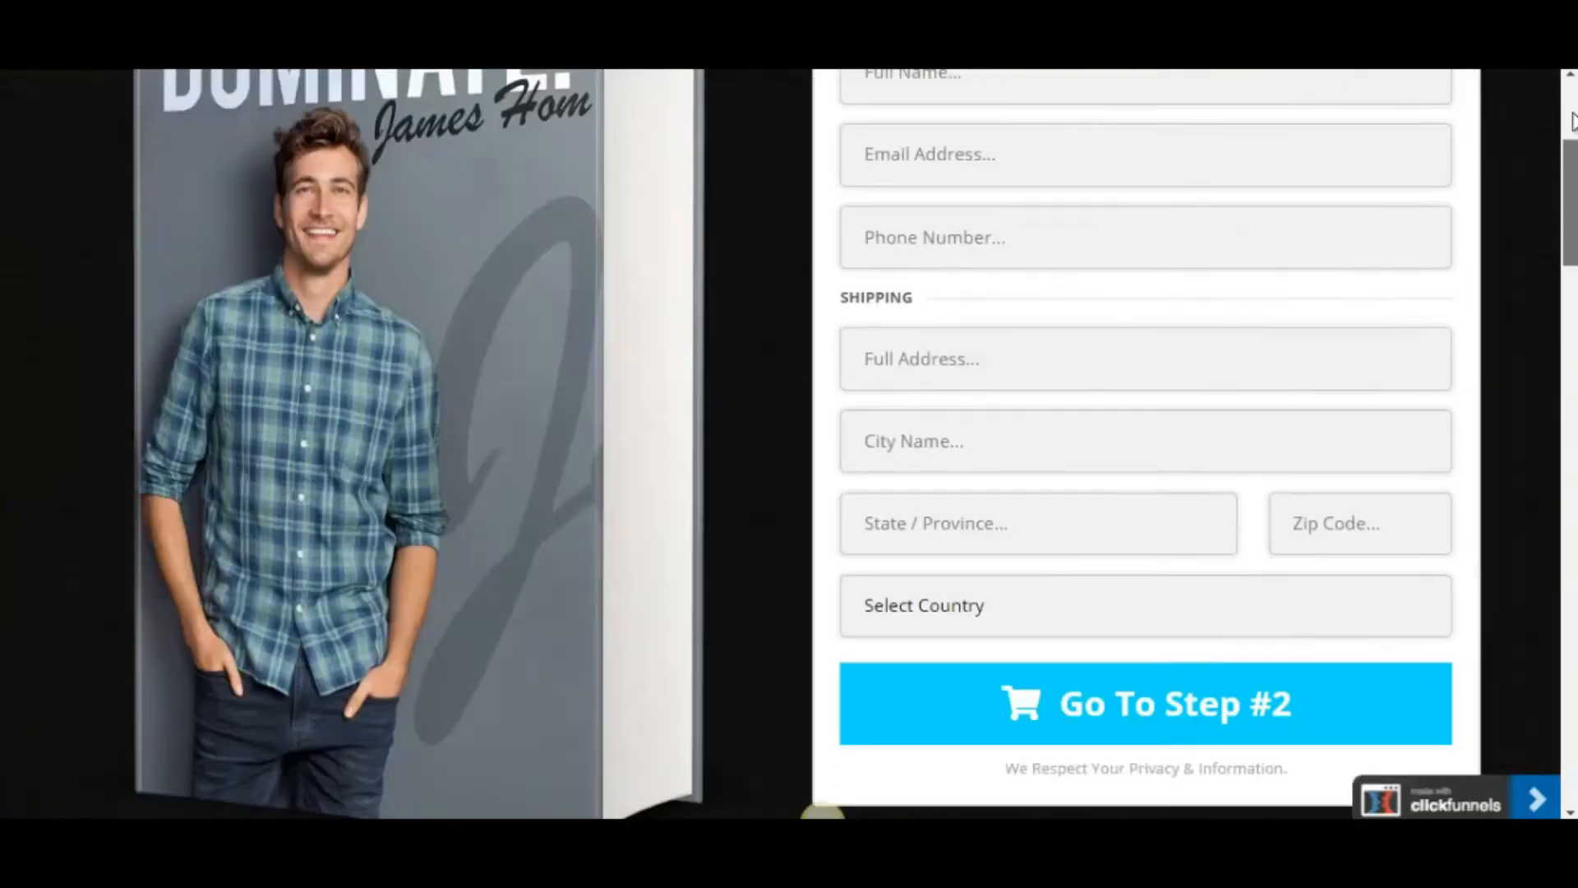
scroll(1572, 121, up, 4)
key(ctrl+w)
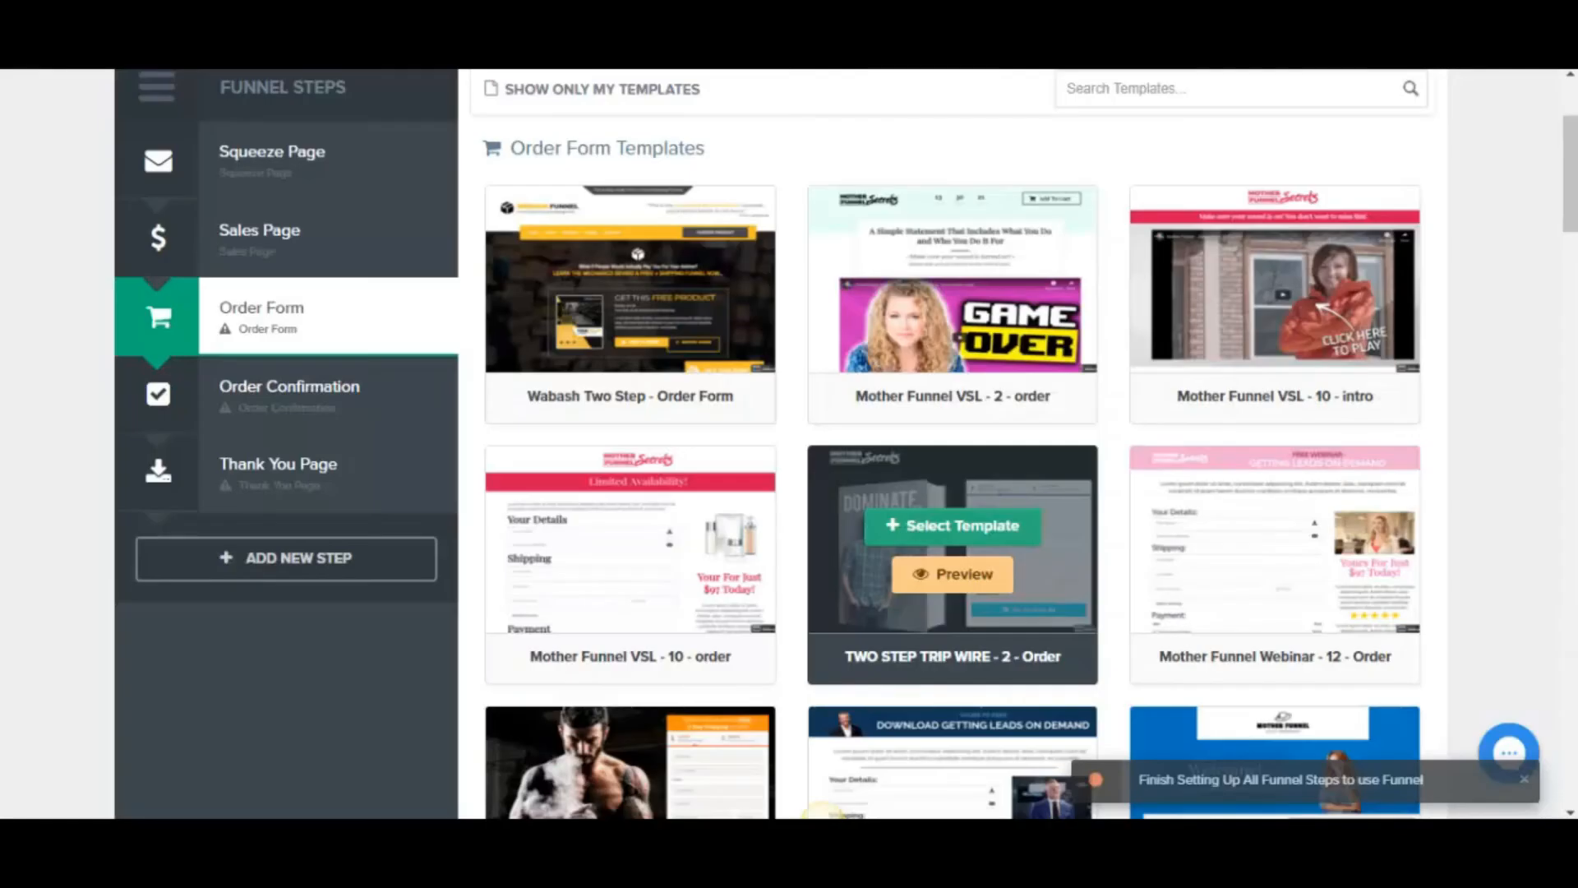
Step: Open the funnel's Order Confirmation step and look through its templates
scroll(296, 614, up, 3)
click(292, 638)
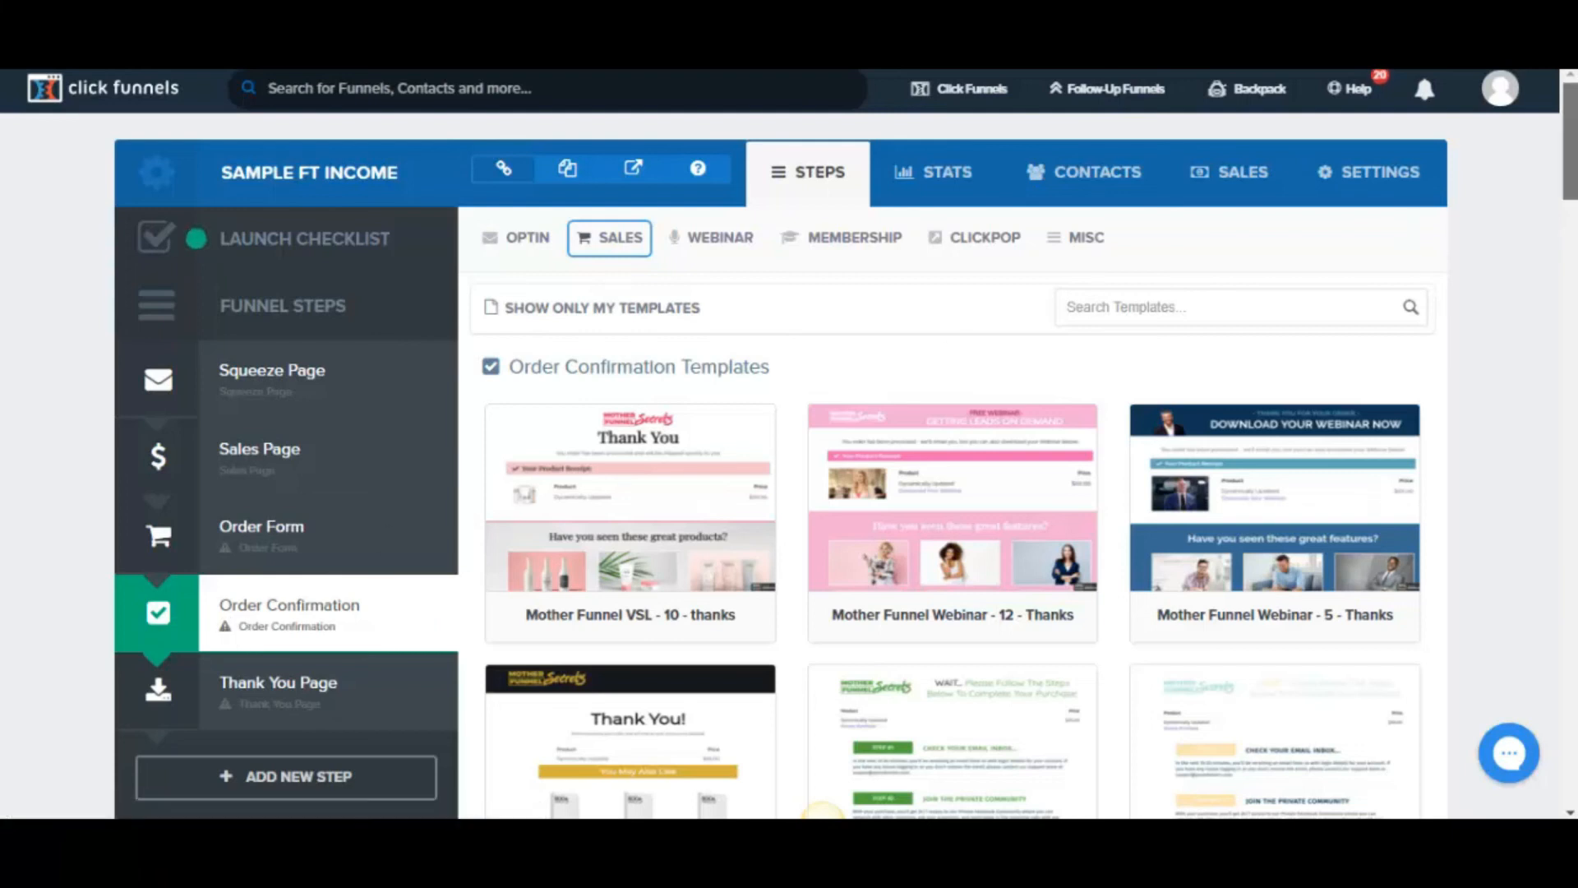
scroll(966, 452, down, 3)
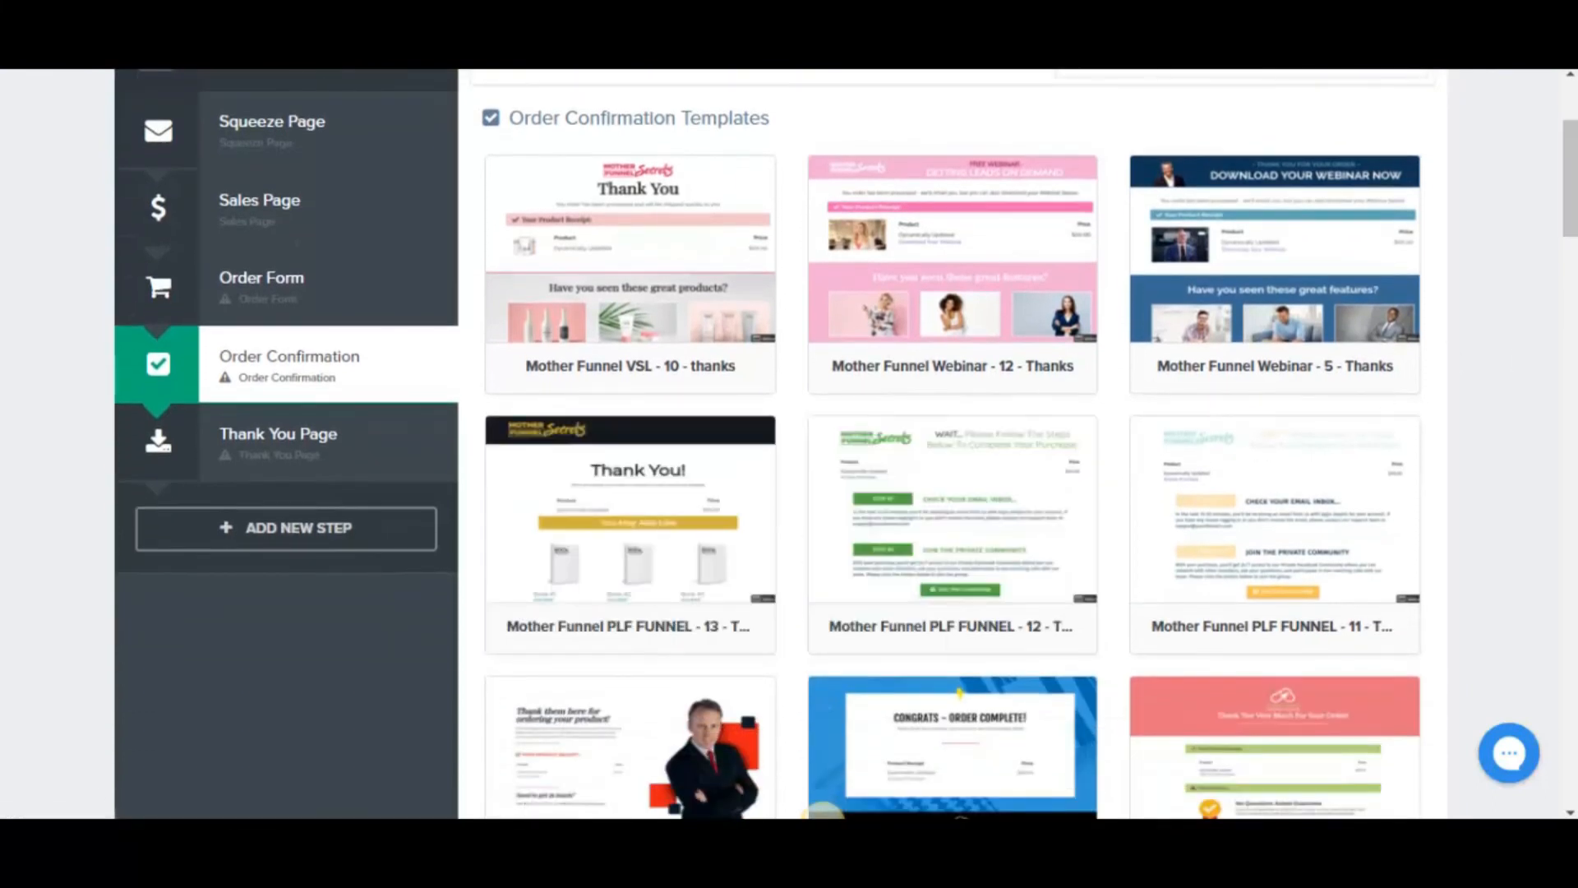
scroll(1451, 355, down, 2)
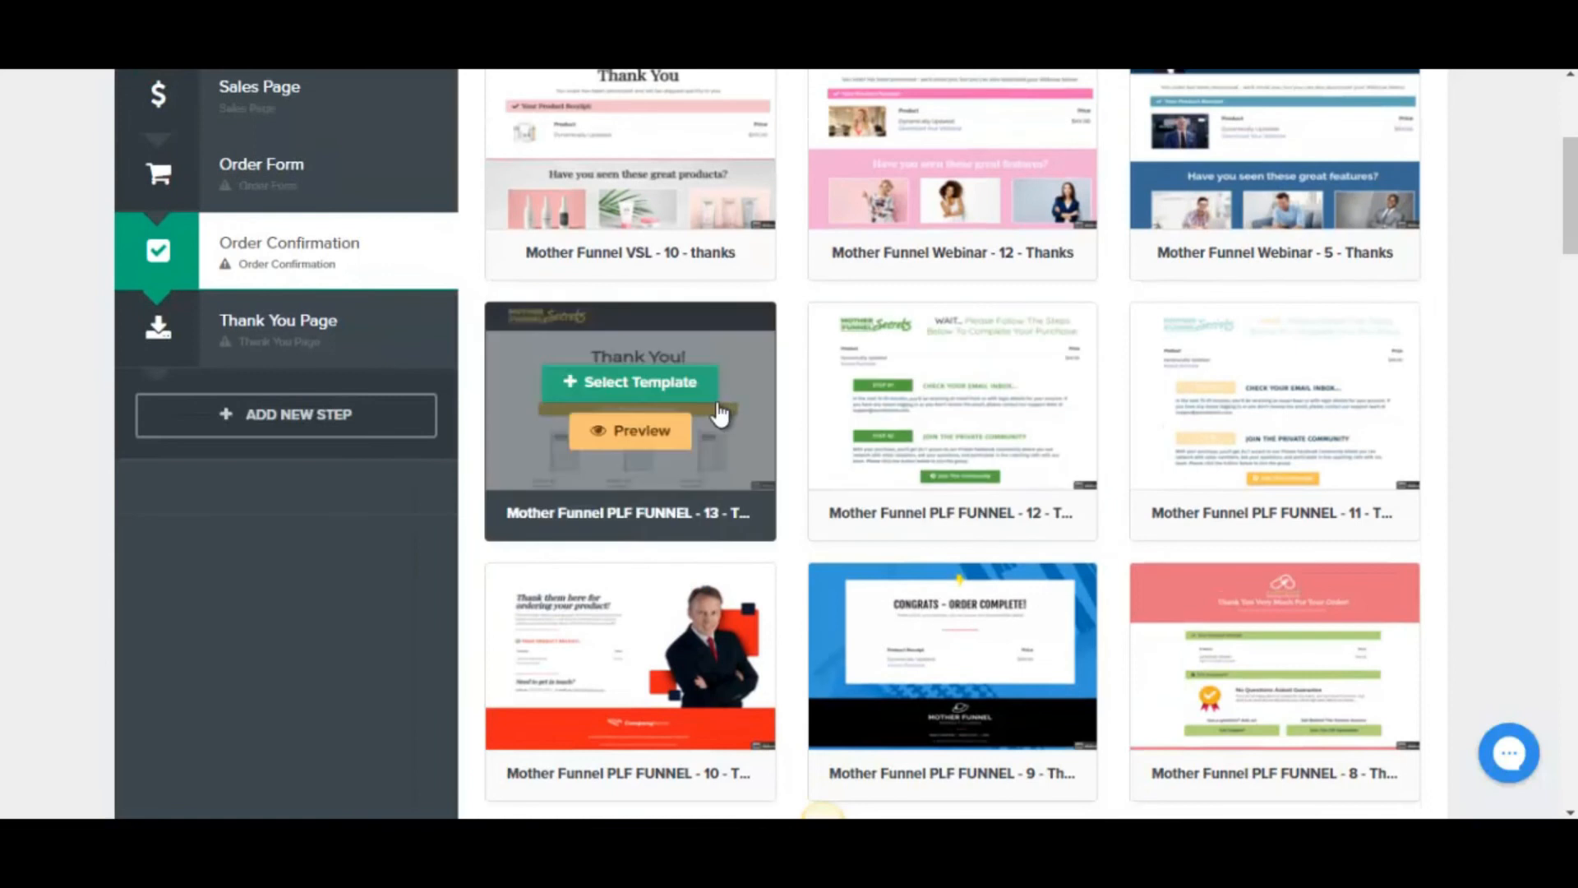
Step: Preview the "Mother Funnel PLF FUNNEL - 13" confirmation template, review its thank-you and product section, and close the preview
click(619, 429)
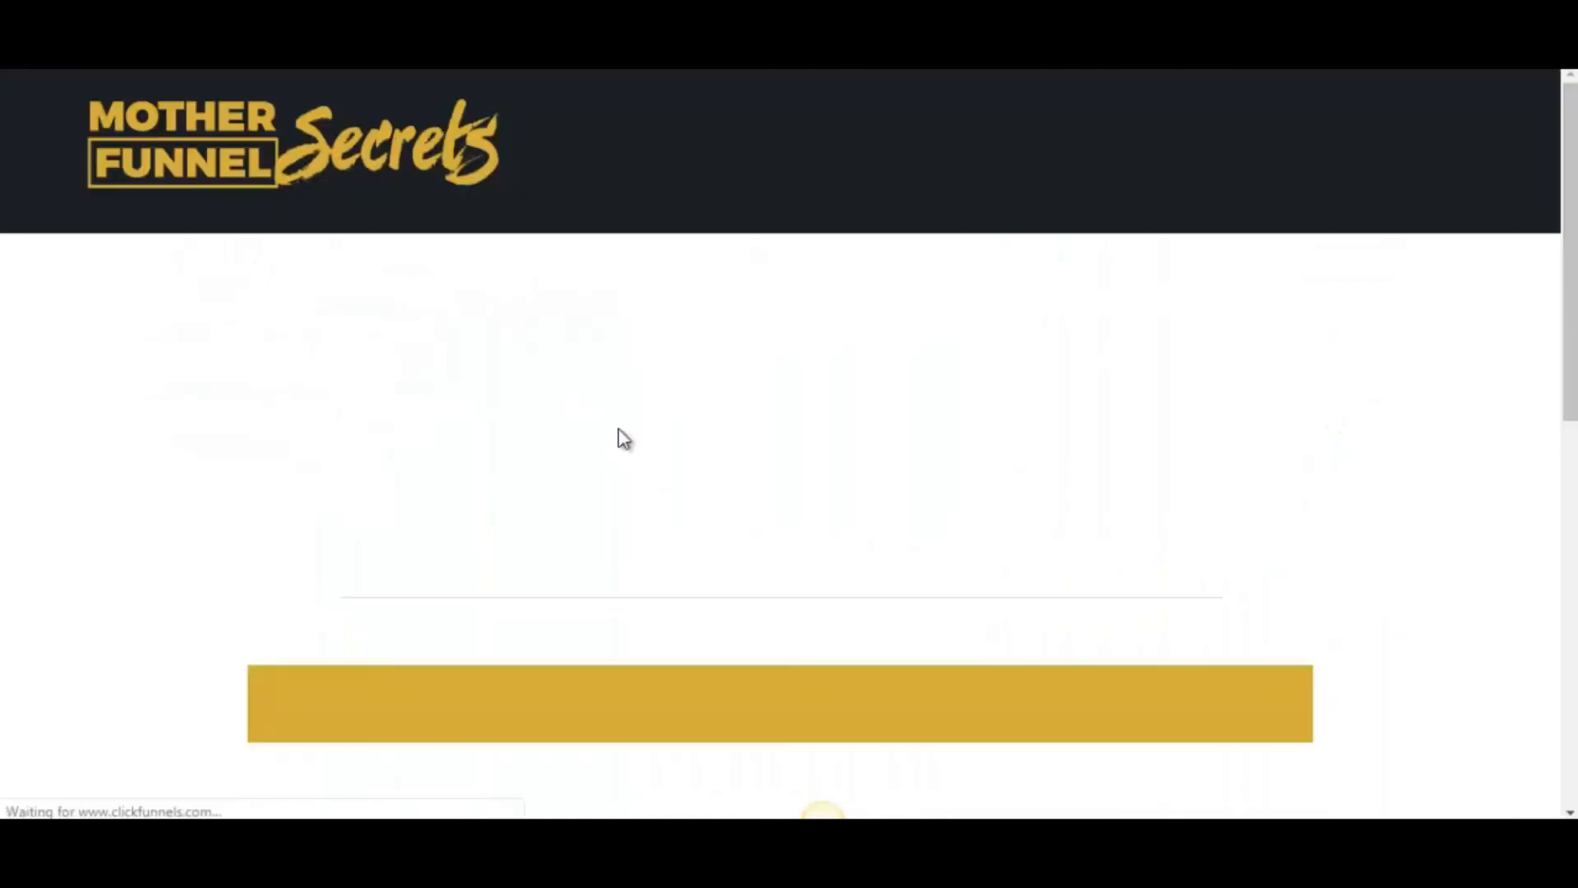
drag(1573, 173, 1573, 191)
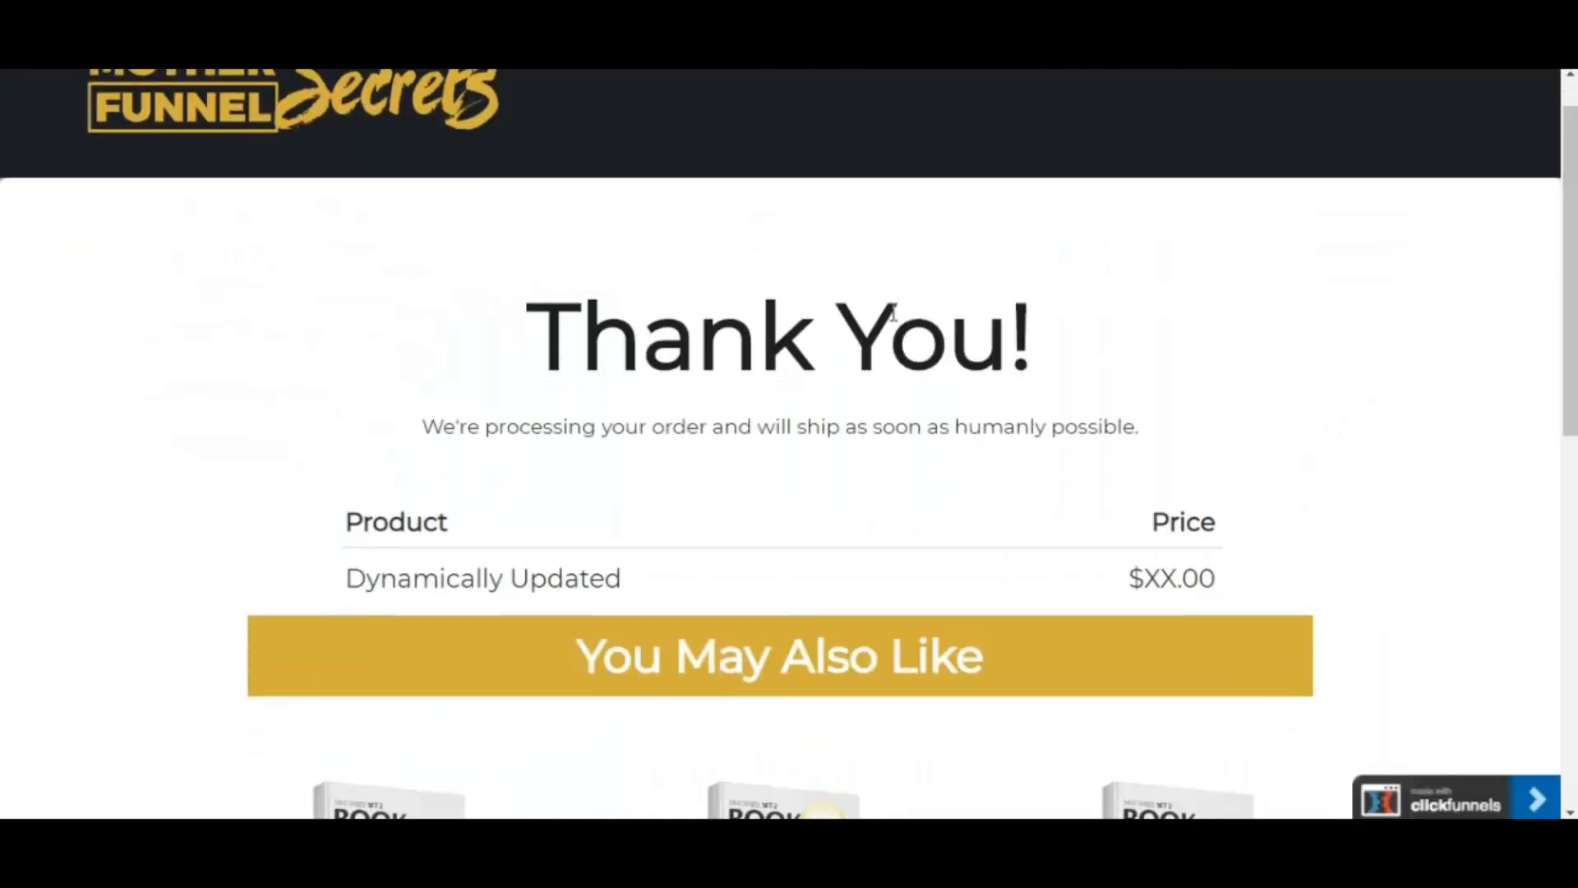
mouse_move(1571, 287)
mouse_down()
mouse_move(1571, 447)
mouse_move(1569, 268)
mouse_up()
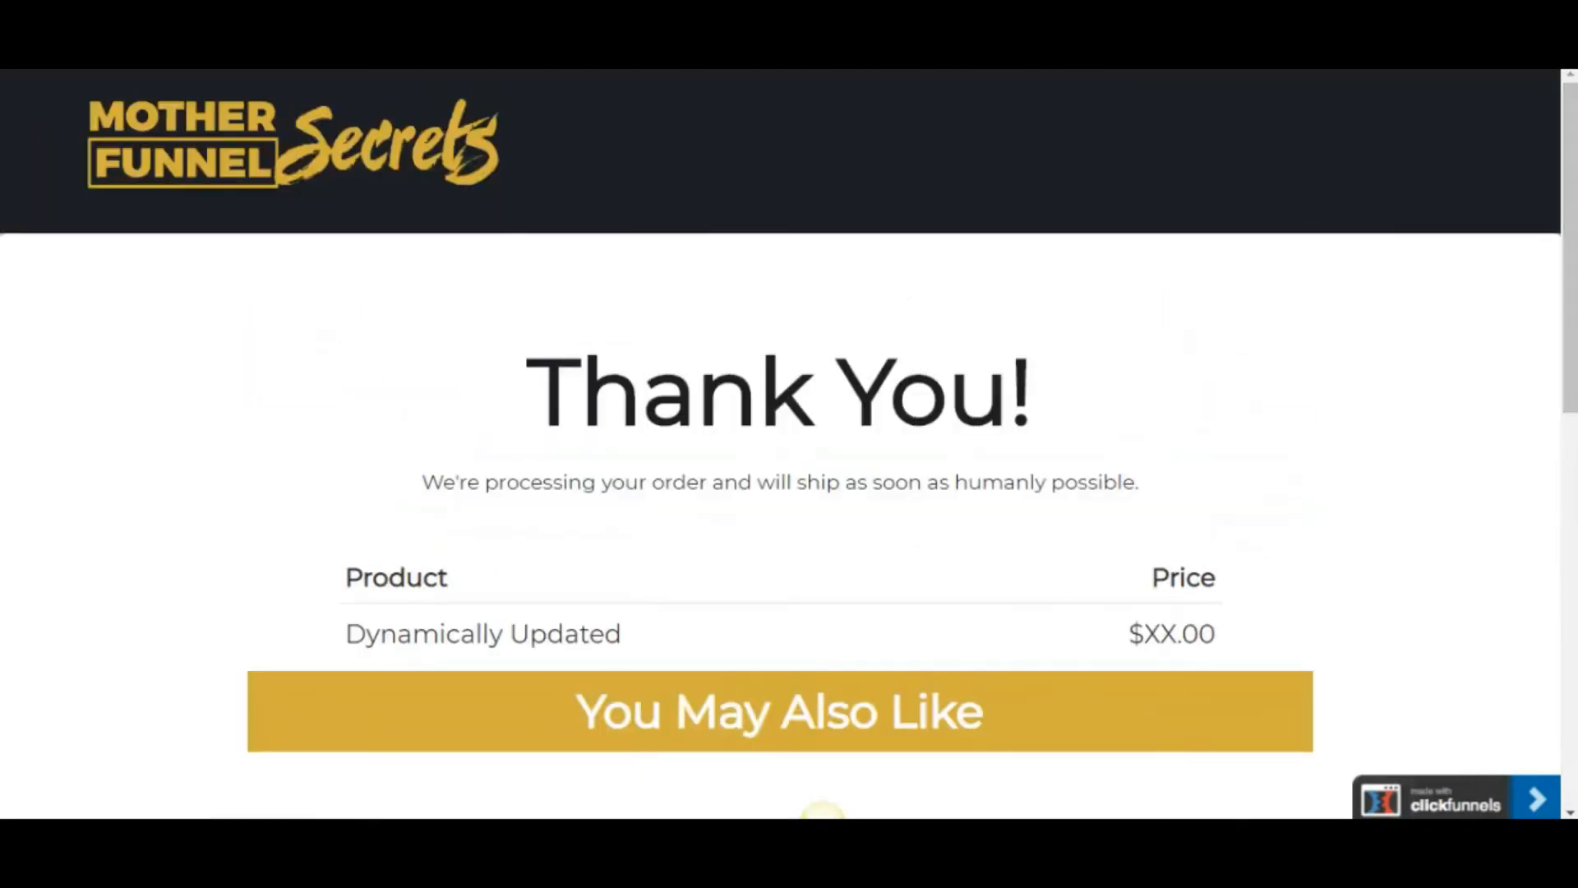
key(ctrl+w)
Step: Add a new funnel step named "demo" with Show In Funnel set to Yes and the path left blank
drag(1571, 204, 1571, 166)
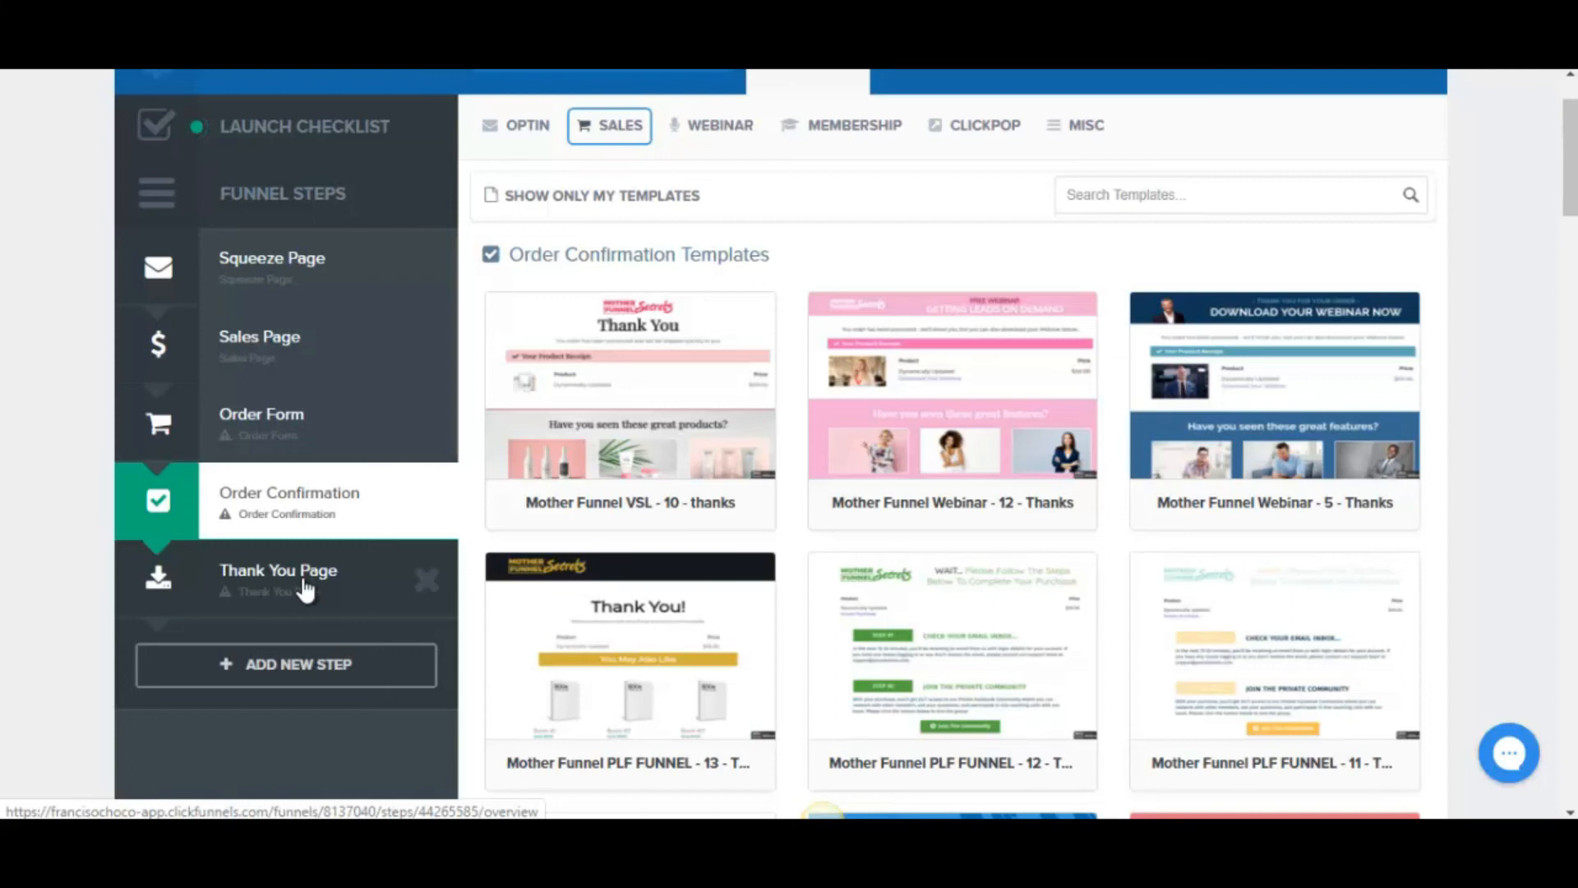
click(284, 676)
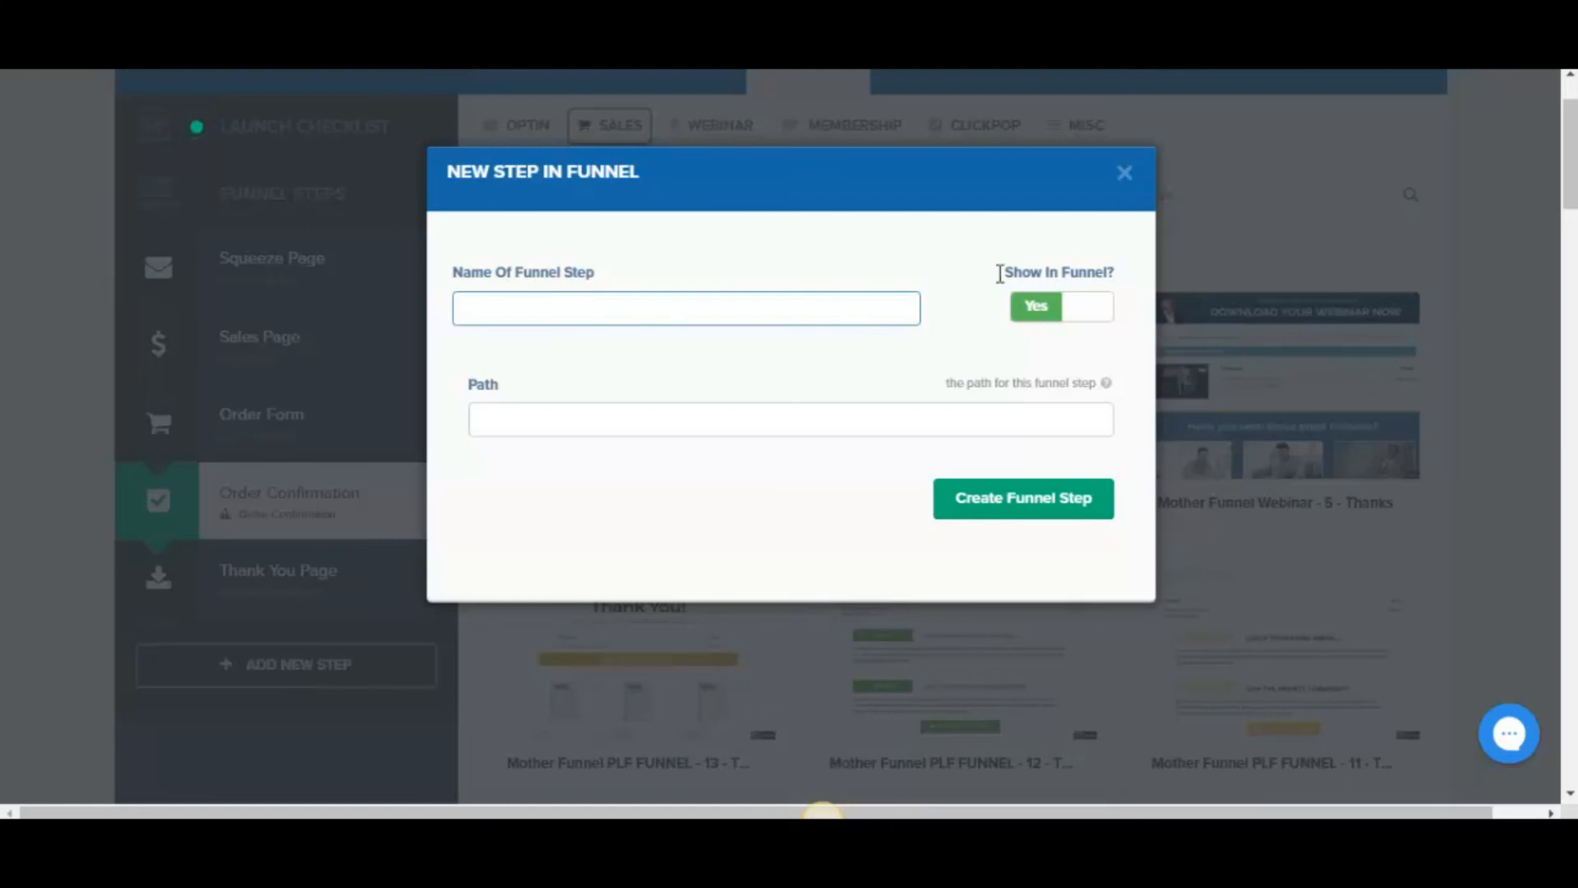
click(1079, 322)
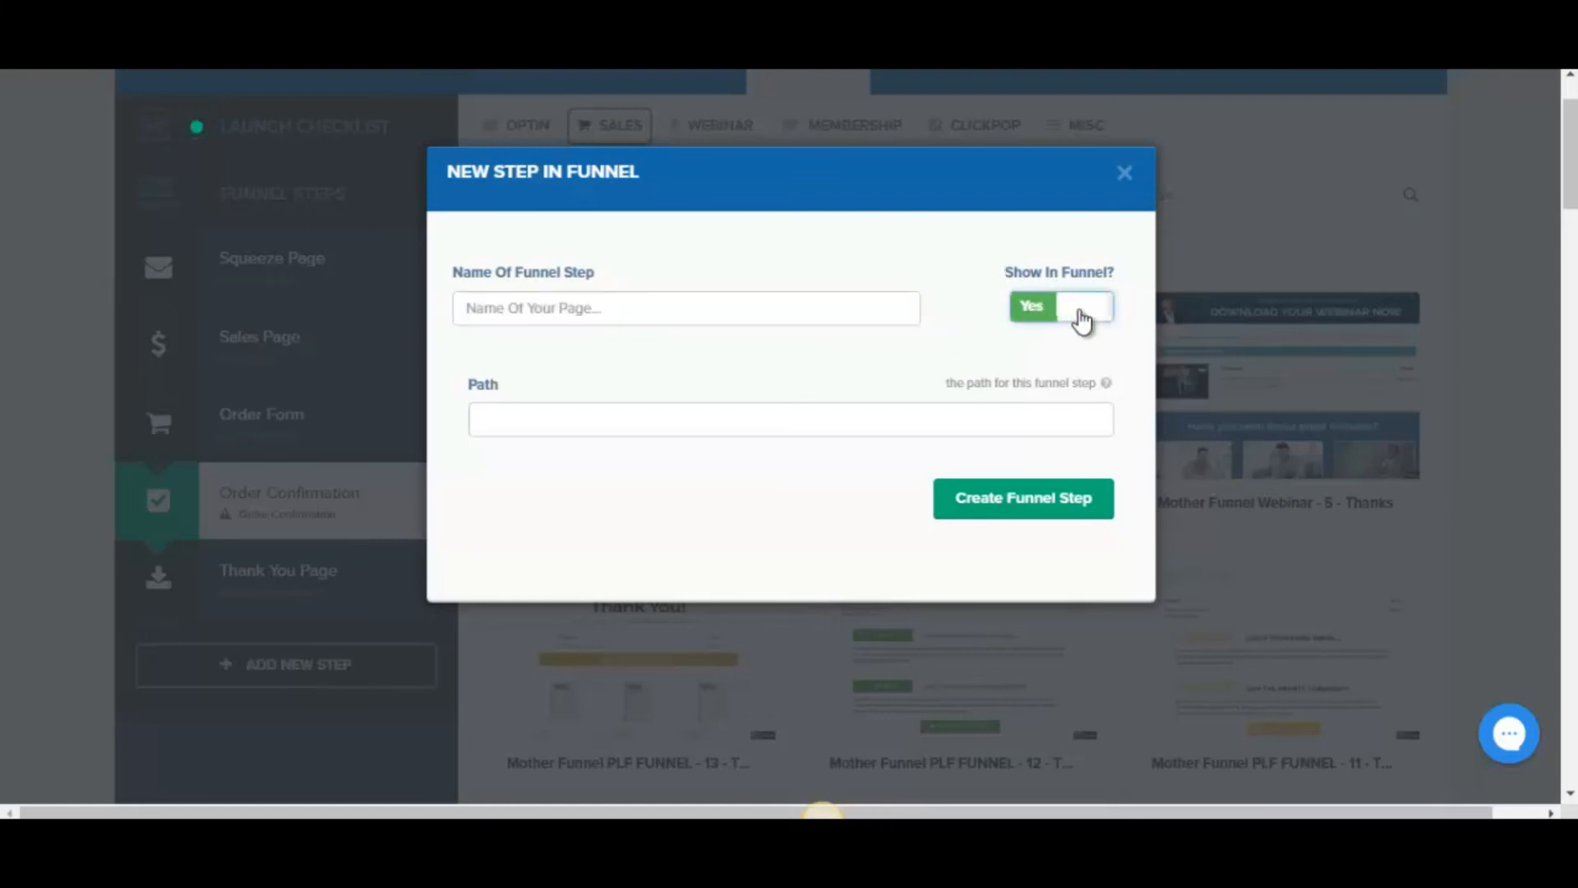
click(1045, 313)
click(645, 310)
text(demo)
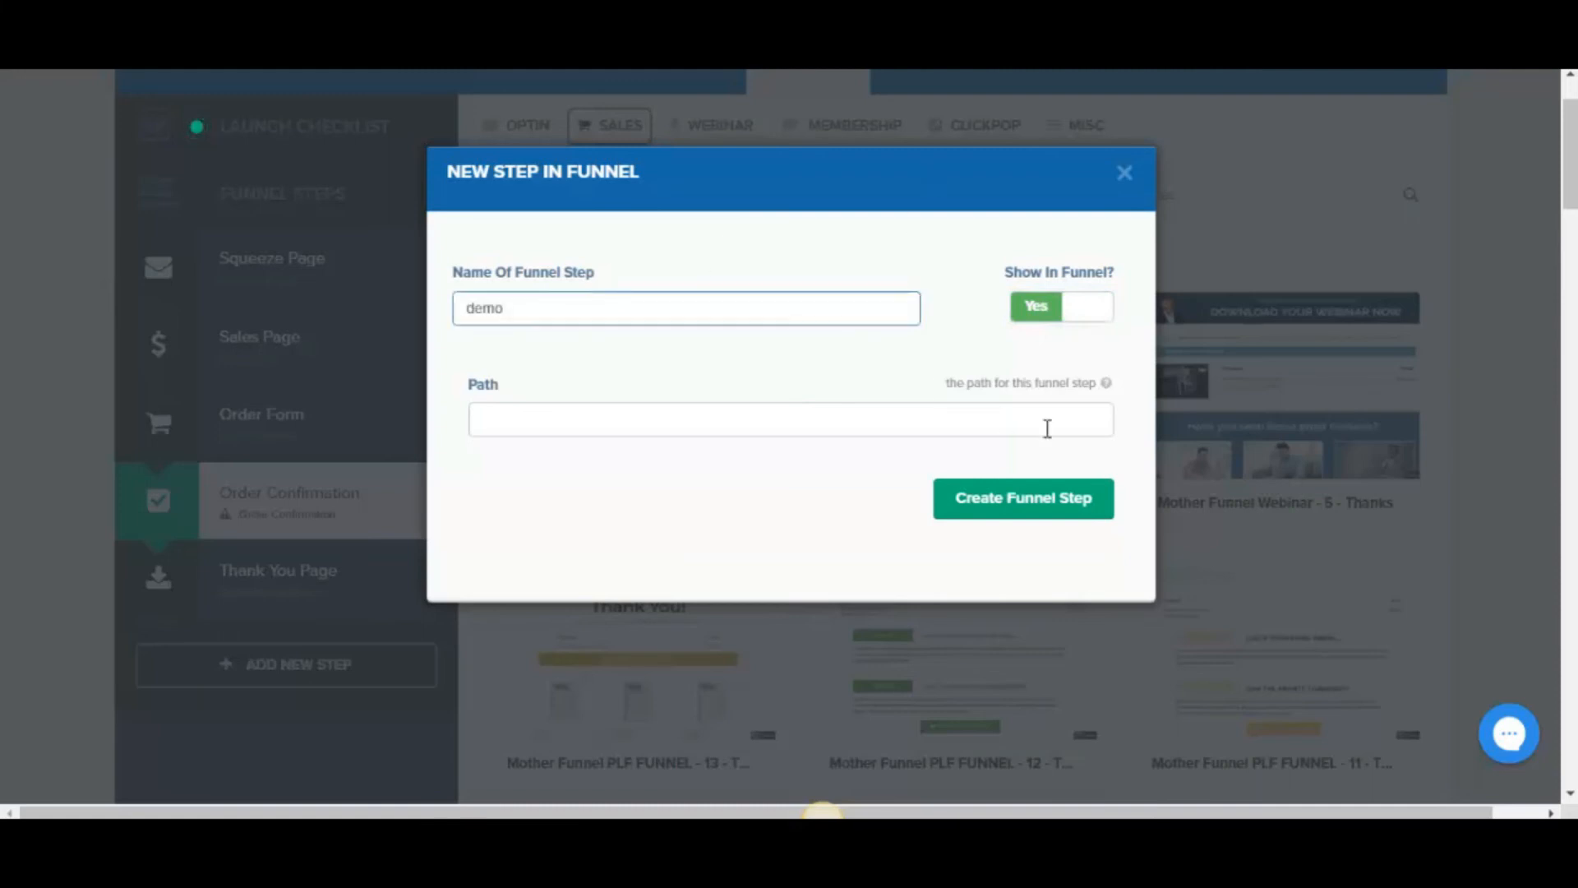
click(1023, 512)
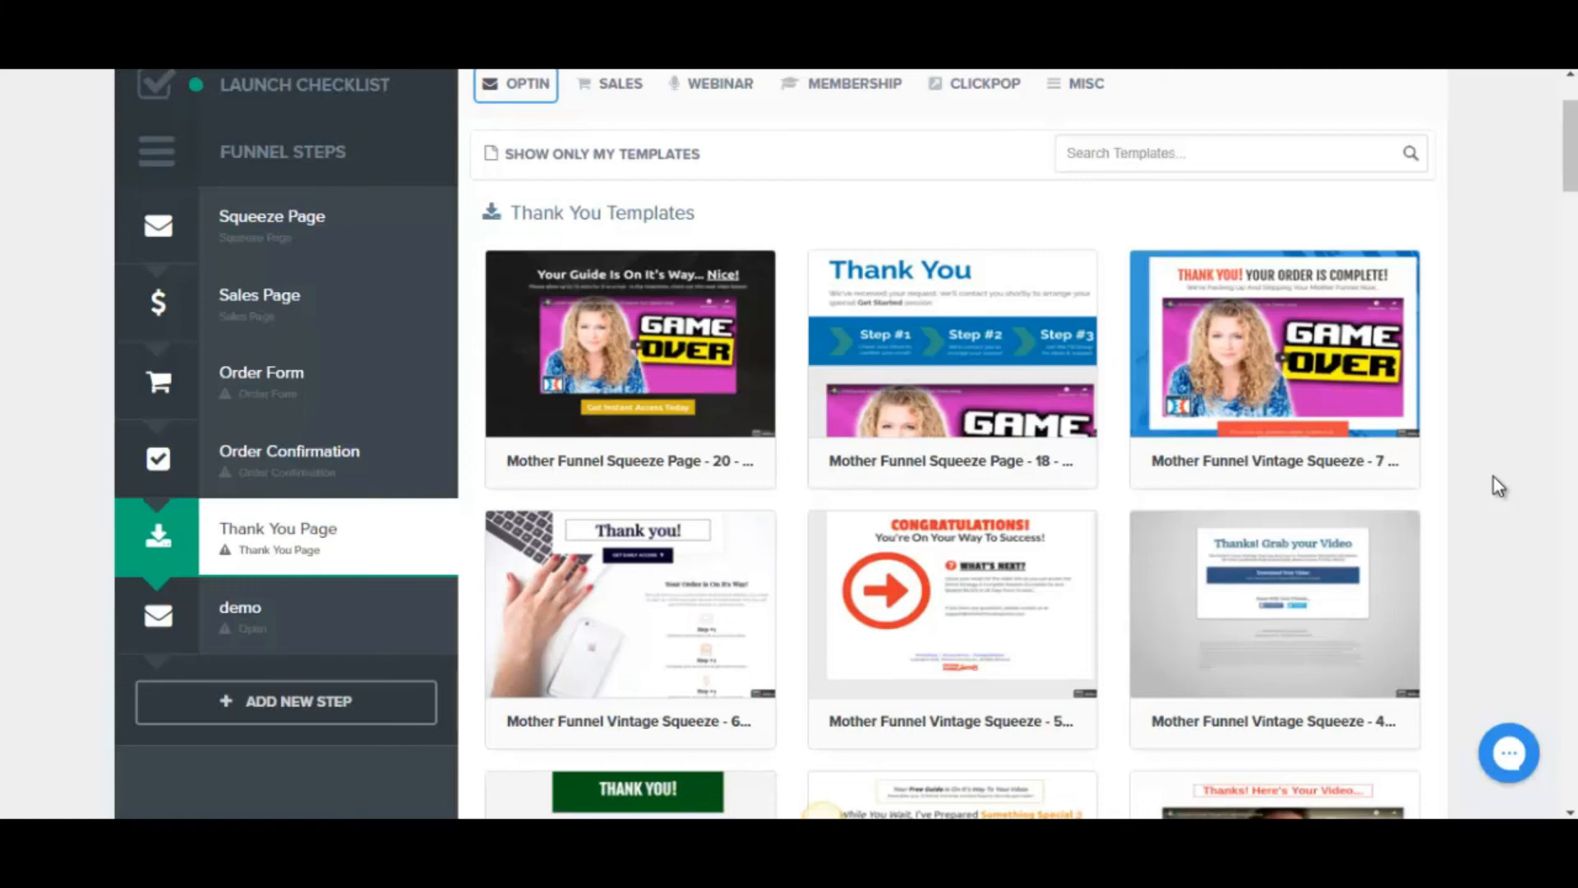
Step: For the Thank You Page step, list the Thank You templates of the Optin category and look through them
click(538, 89)
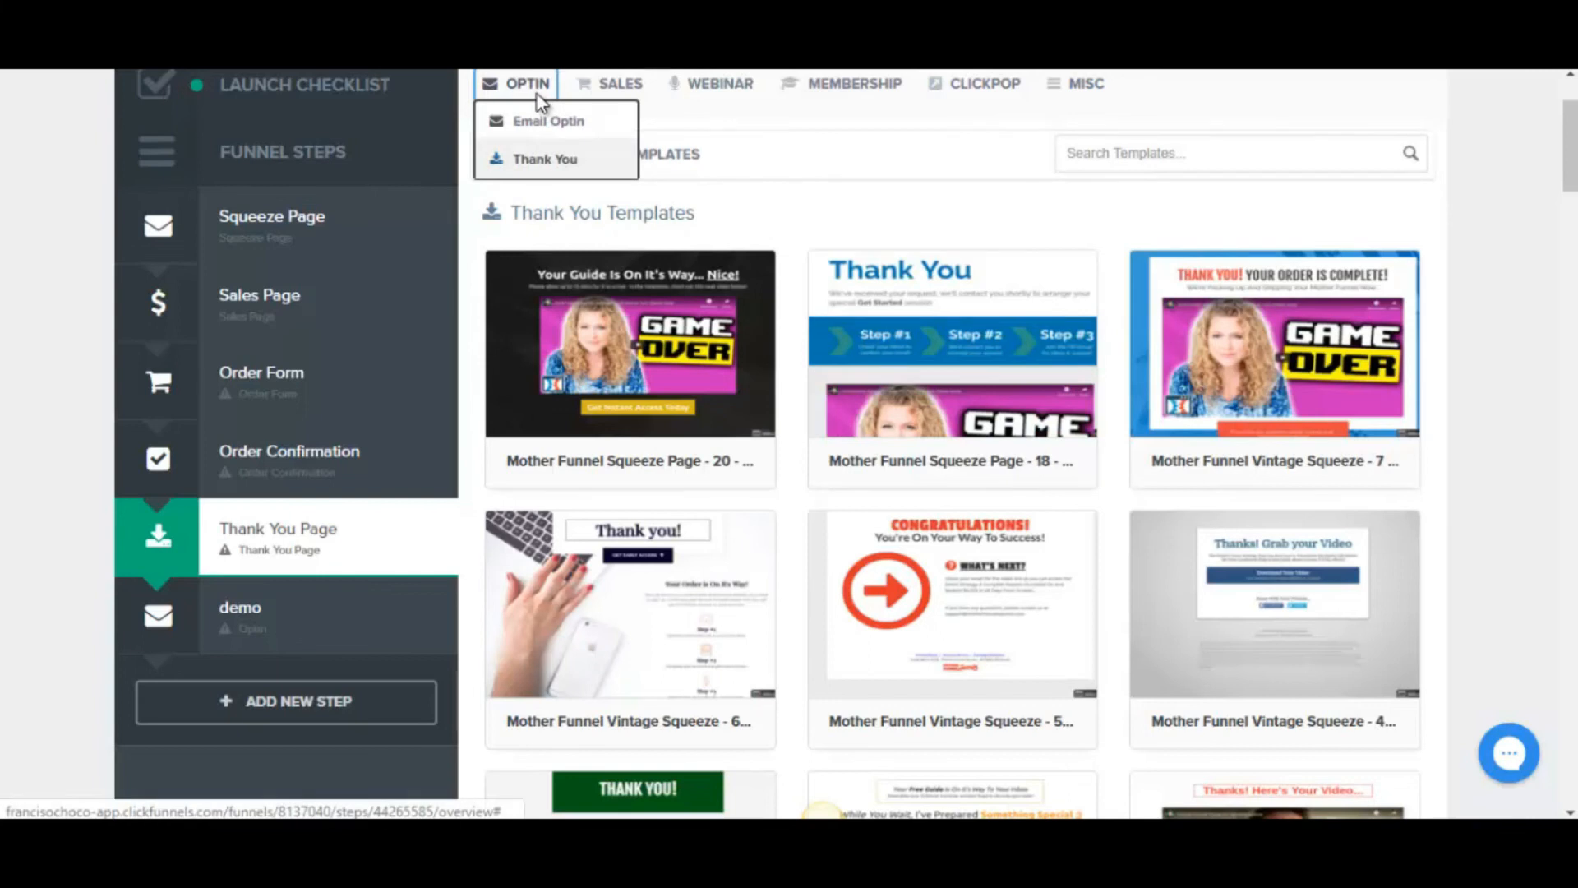
click(541, 169)
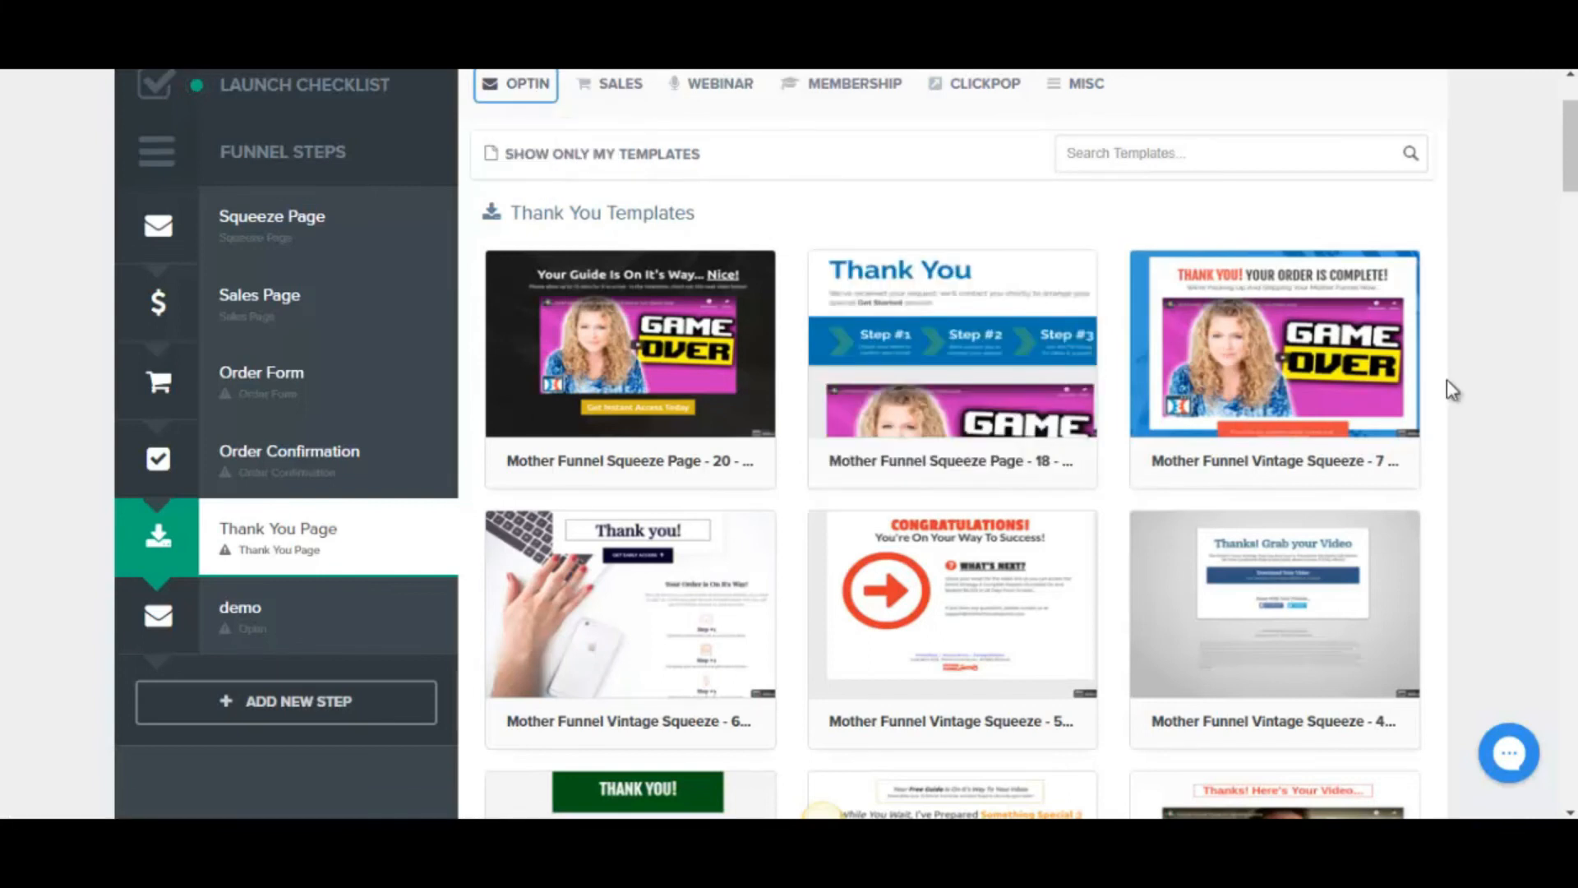
drag(1575, 181, 1575, 213)
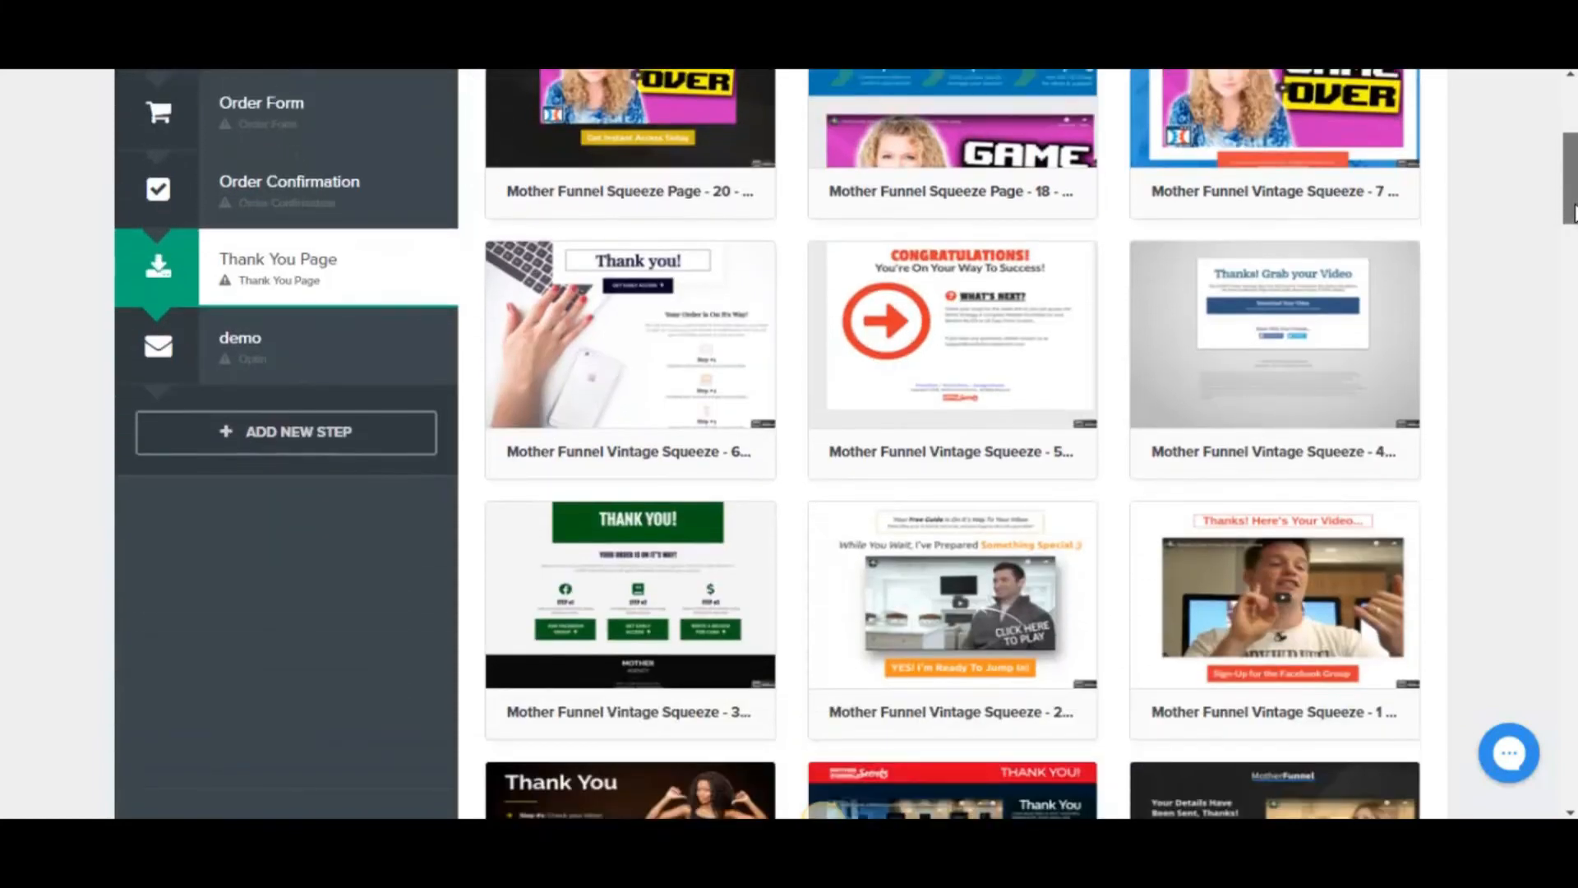
mouse_move(1574, 213)
mouse_down()
mouse_move(1568, 294)
mouse_move(1567, 208)
mouse_up()
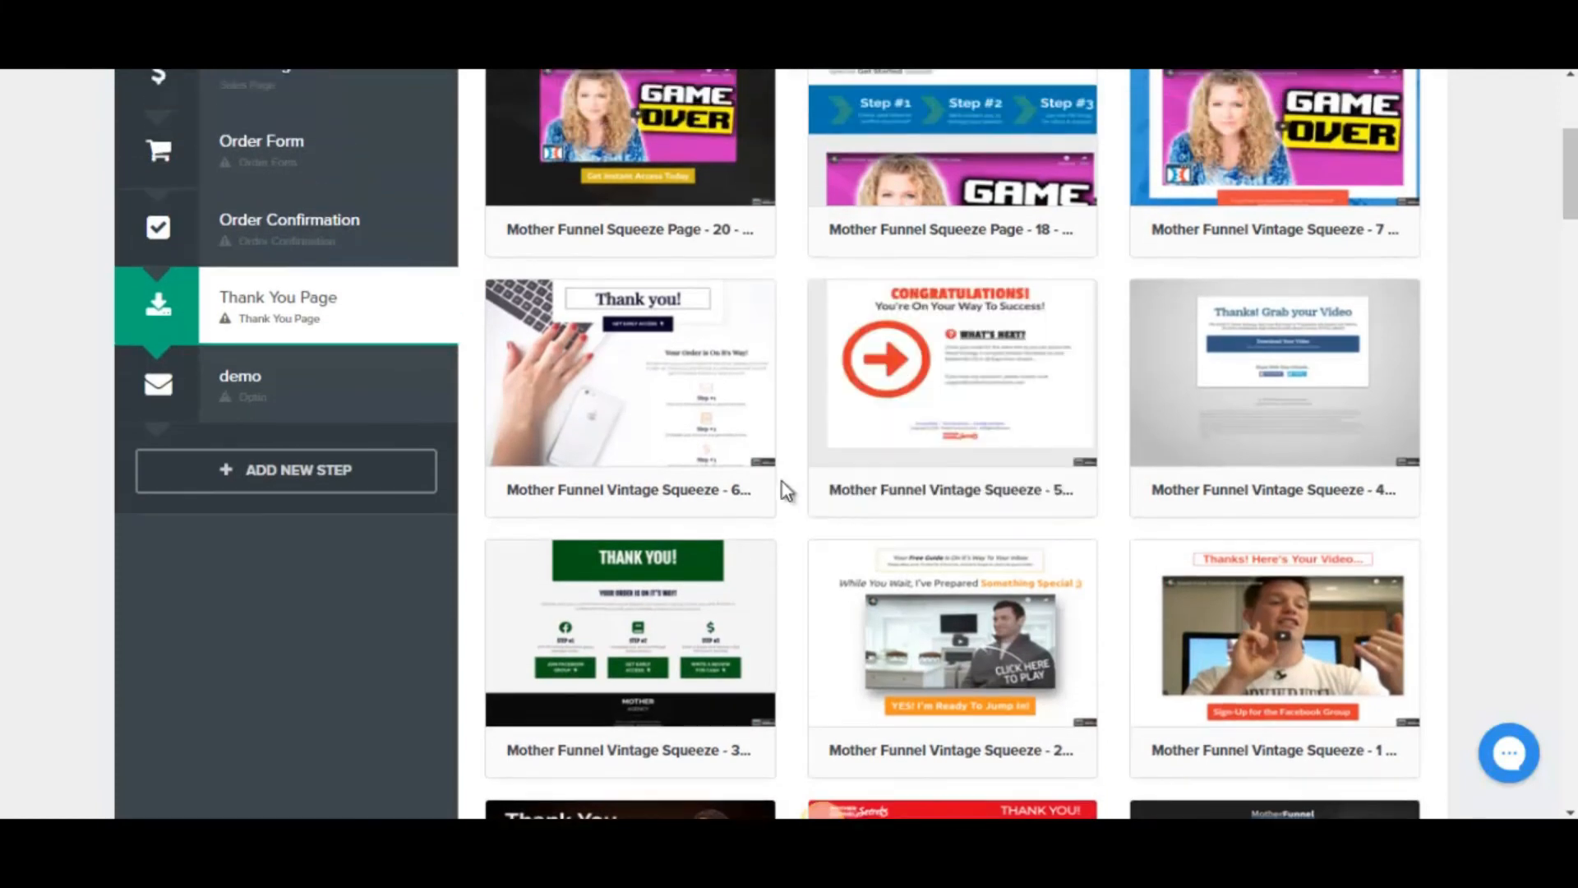
Step: Preview the "Mother Funnel Vintage Squeeze - 5" thank-you template and close the preview
click(921, 411)
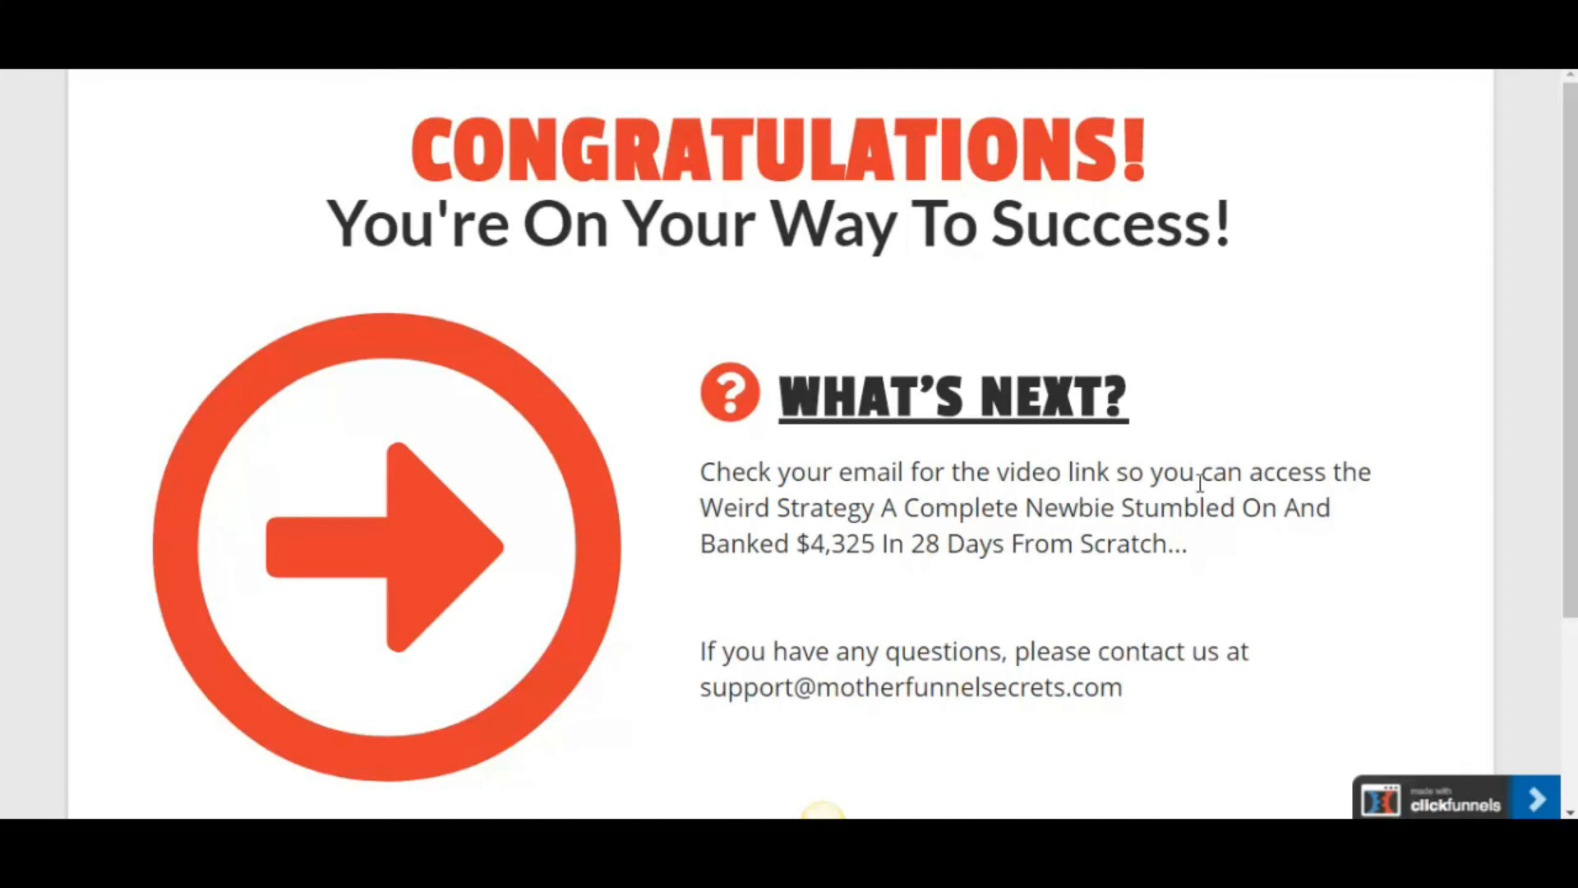
mouse_move(1571, 383)
mouse_down()
mouse_move(1572, 434)
mouse_move(1572, 379)
mouse_up()
key(ctrl+w)
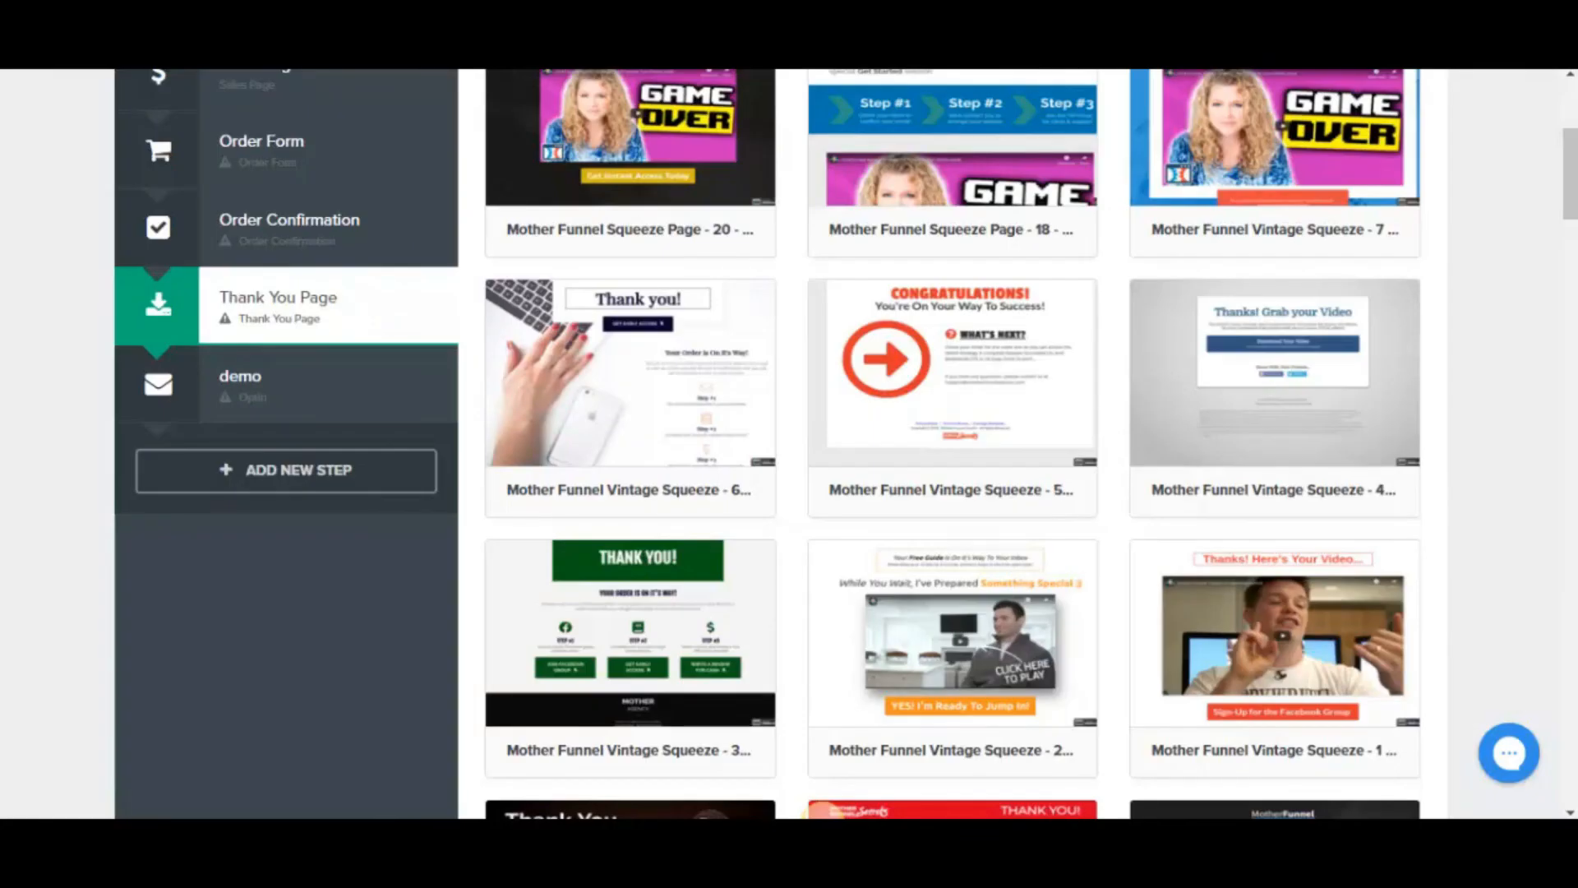
Step: Look through the Thank You templates further down the gallery, as far as "Mother Funnel Squeeze Page - 13"
drag(1576, 189, 1575, 188)
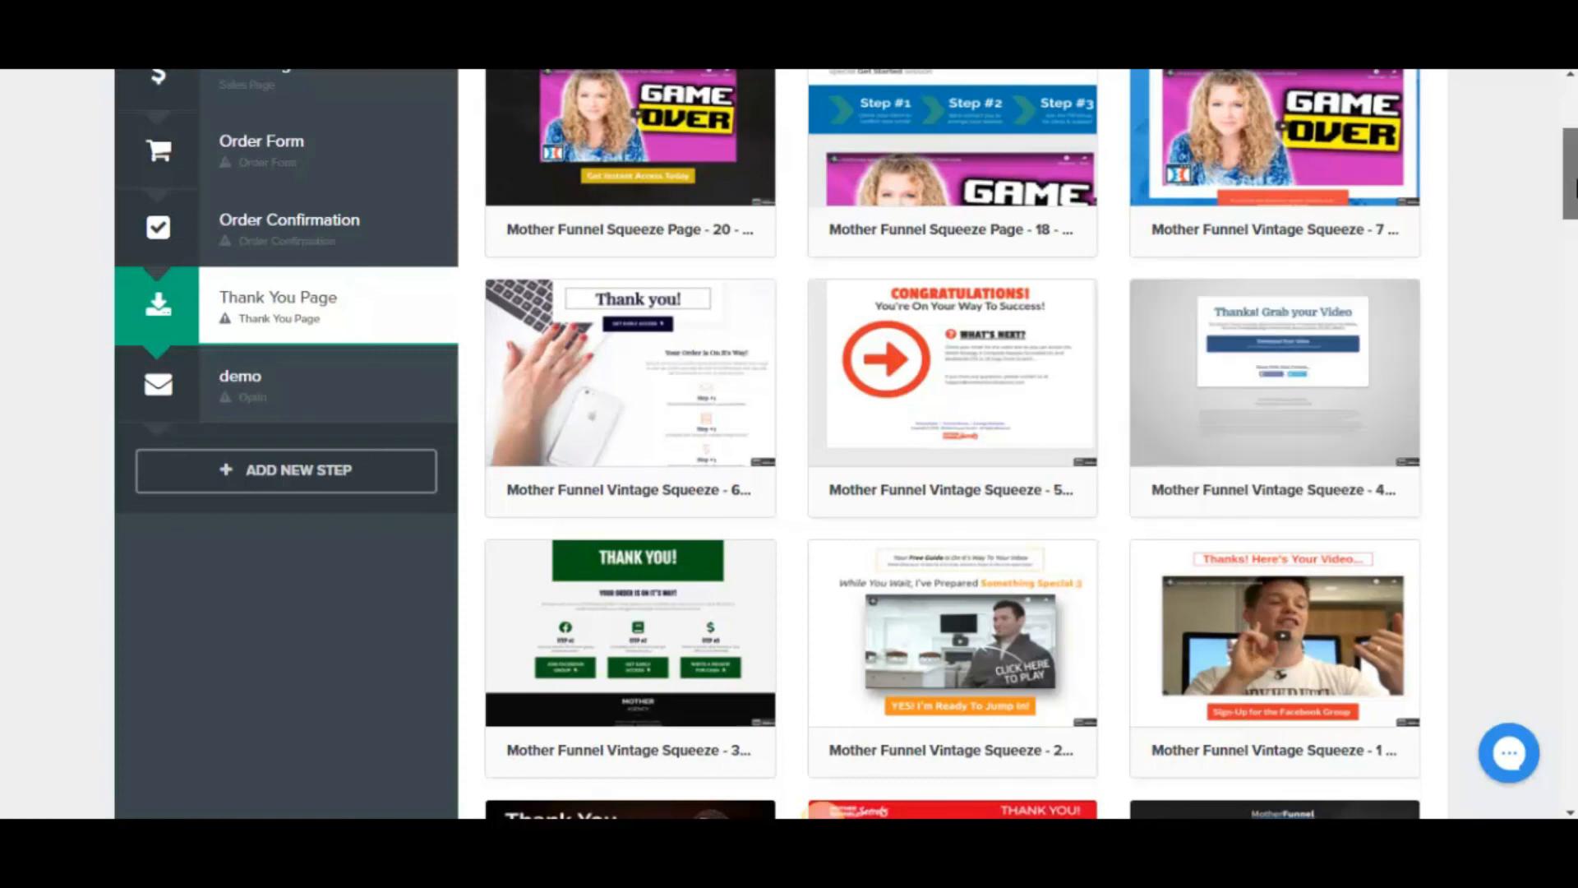
drag(1574, 188, 1571, 327)
mouse_move(833, 282)
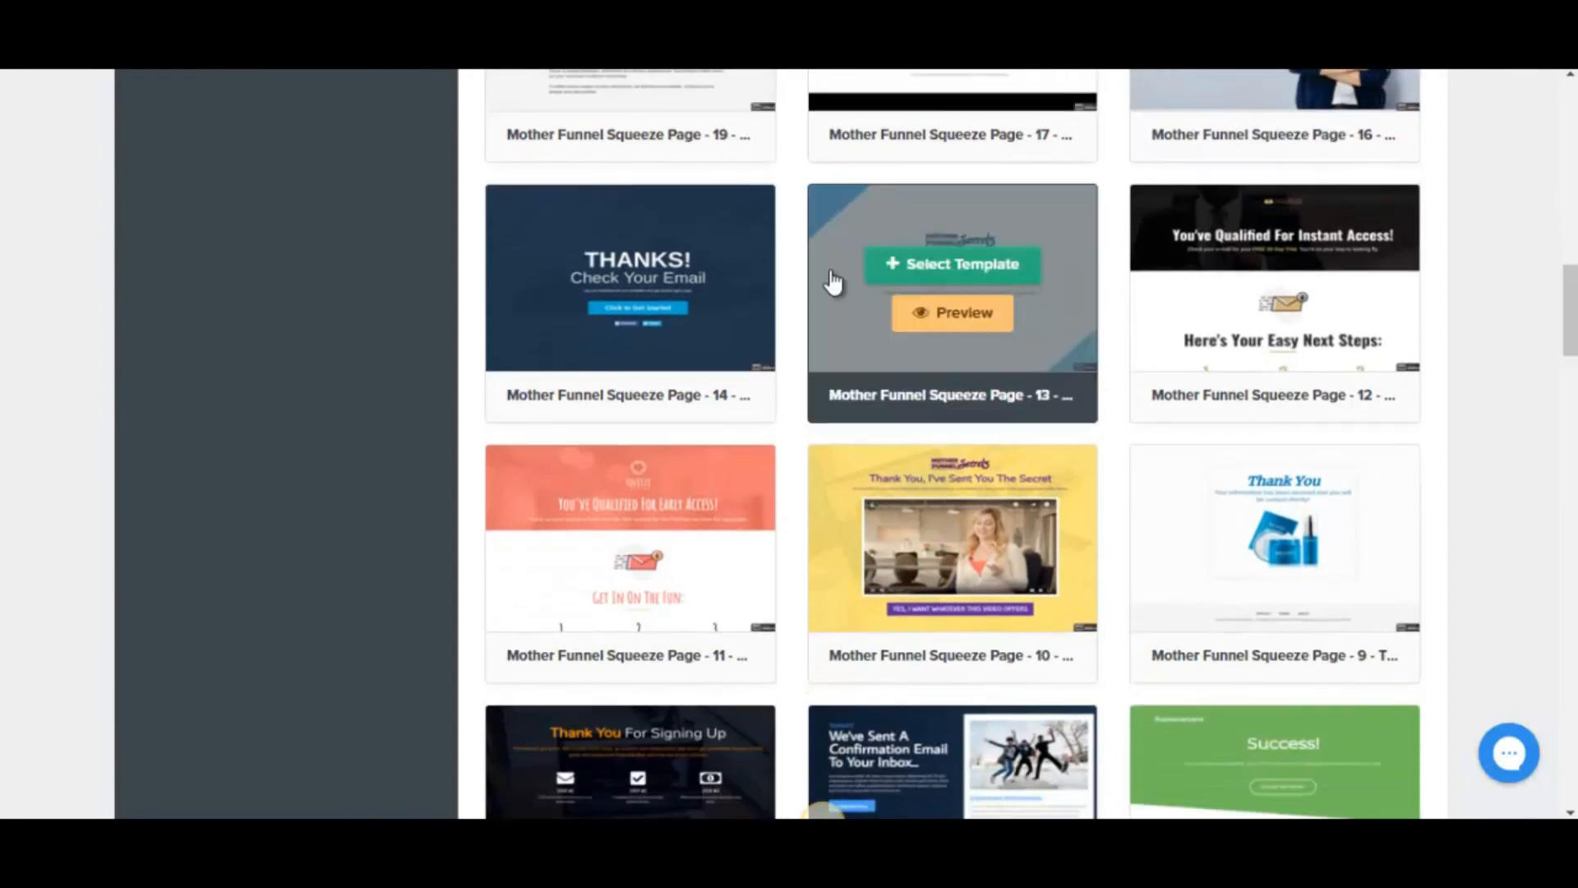
Step: Preview the "Mother Funnel Squeeze Page - 14" thank-you template and close the preview
click(618, 310)
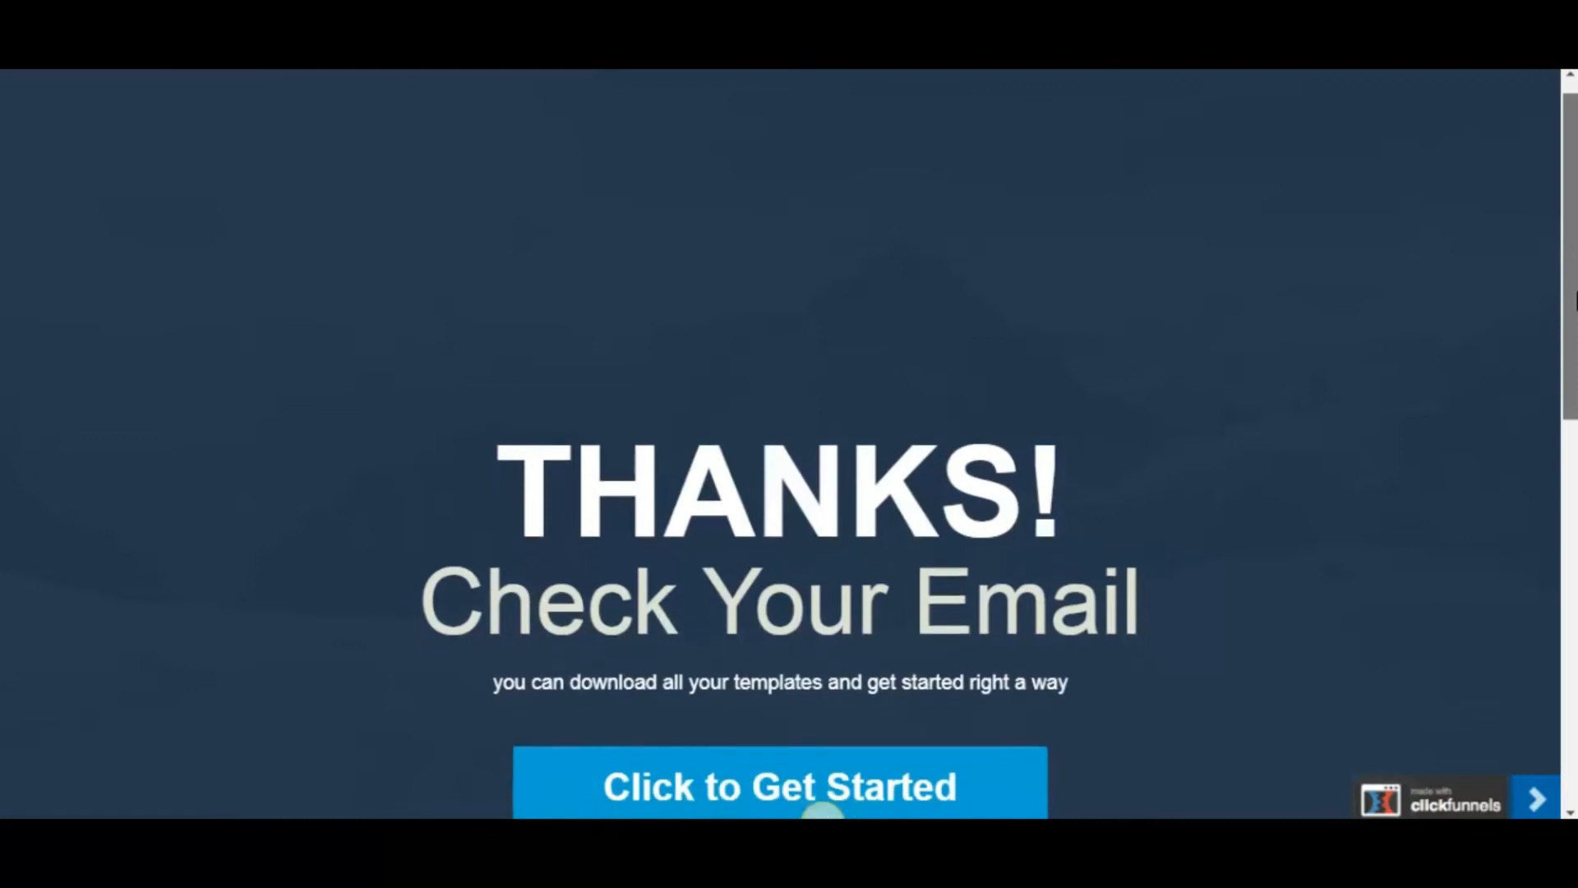
drag(1575, 296, 1576, 359)
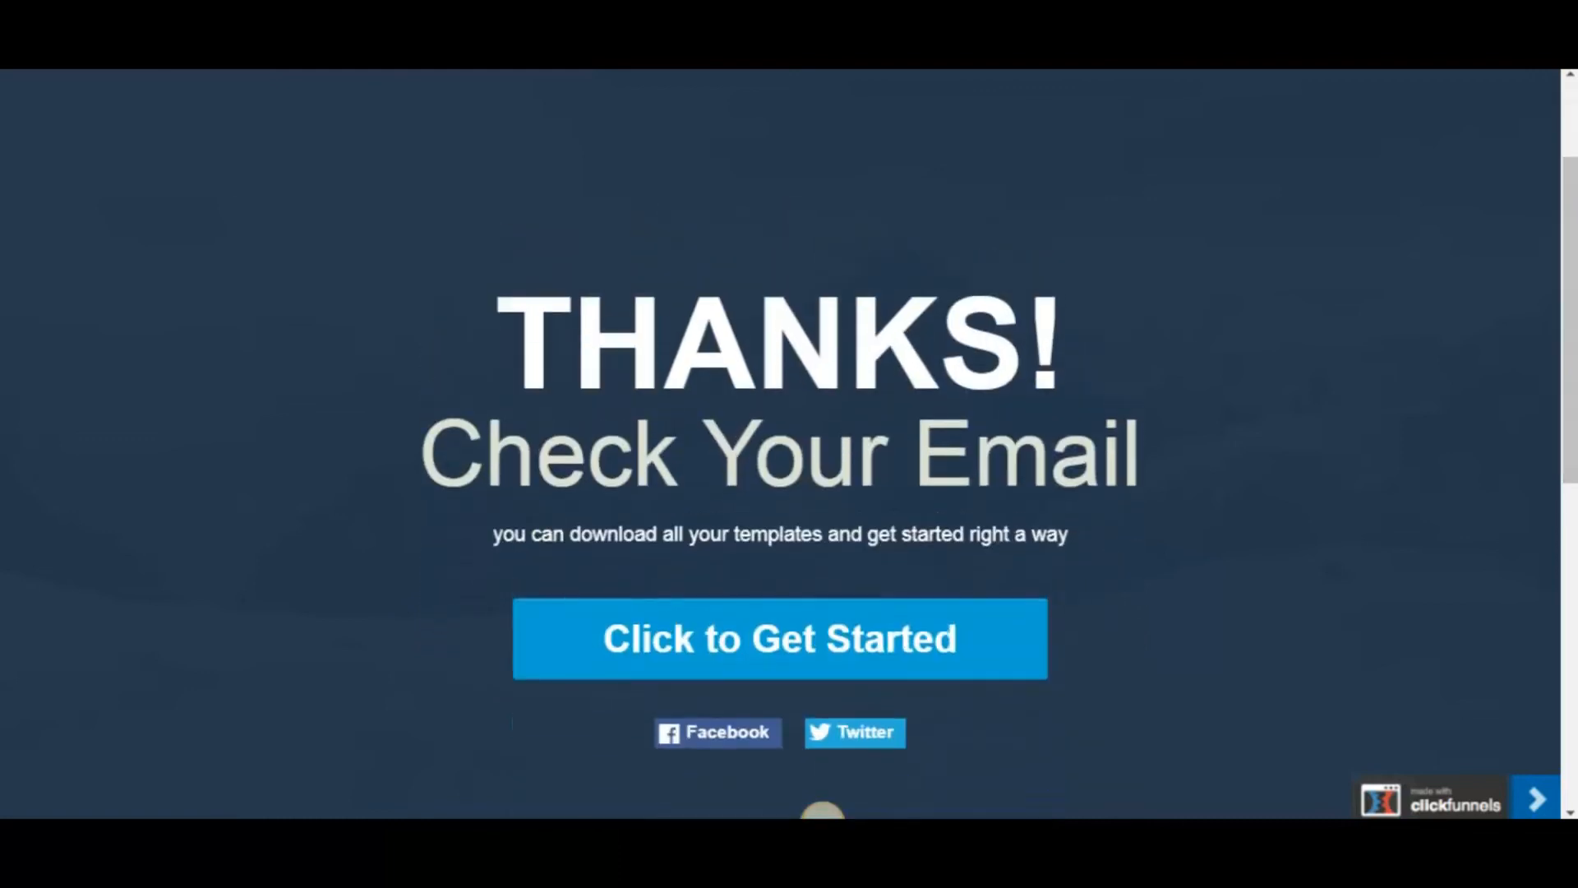
key(ctrl+w)
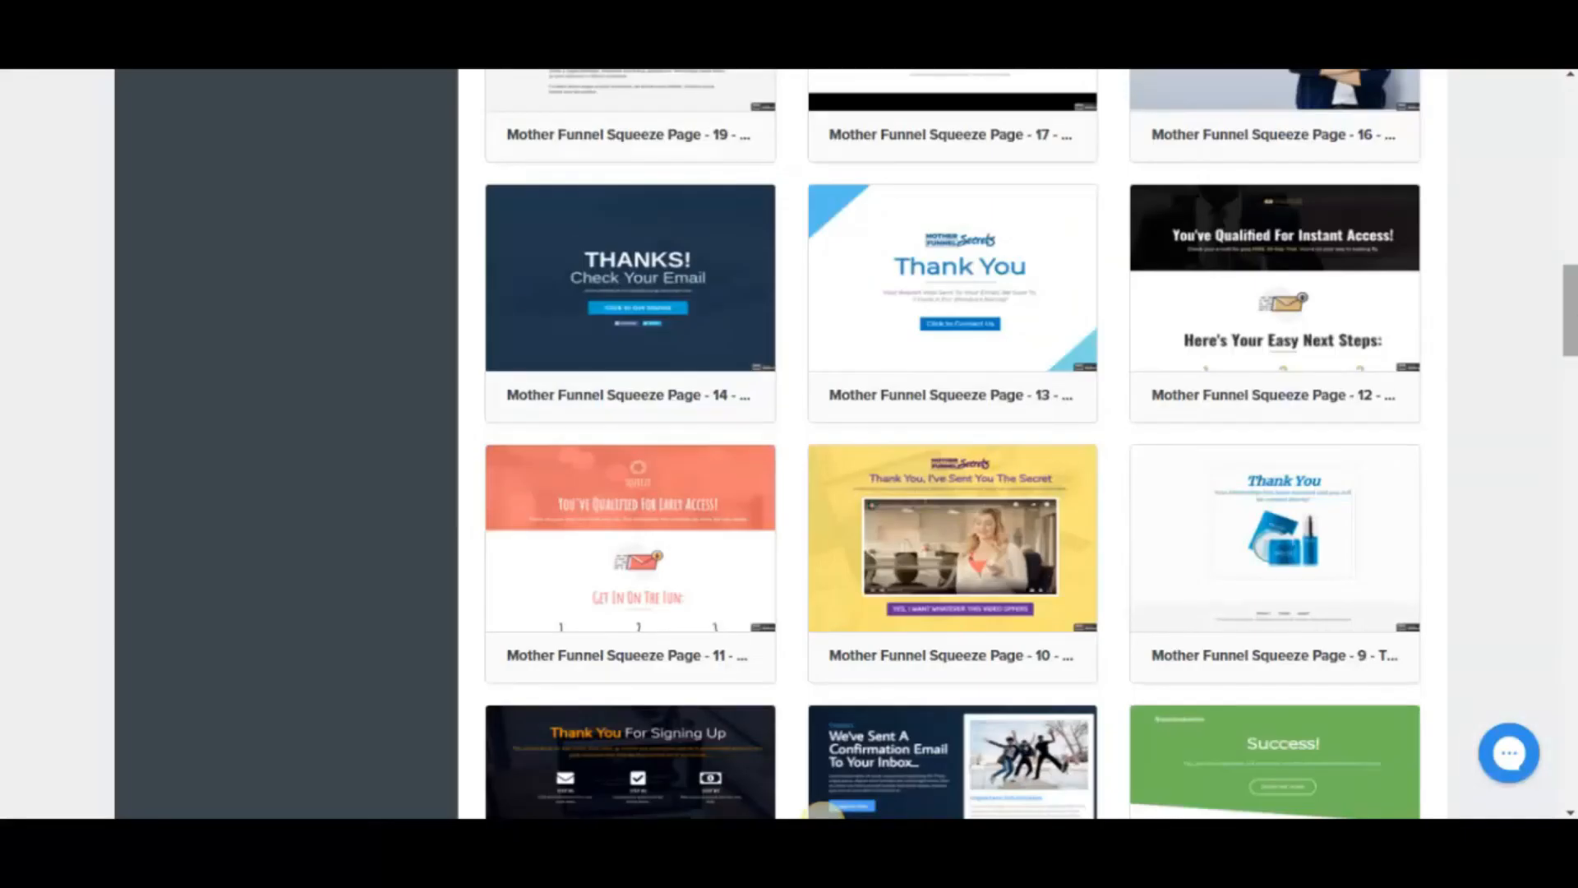
Step: Look through the rest of the Thank You template gallery, as far as the "Arrow Thank You Page" and "3 Step Thank You" templates
drag(1574, 324, 1575, 190)
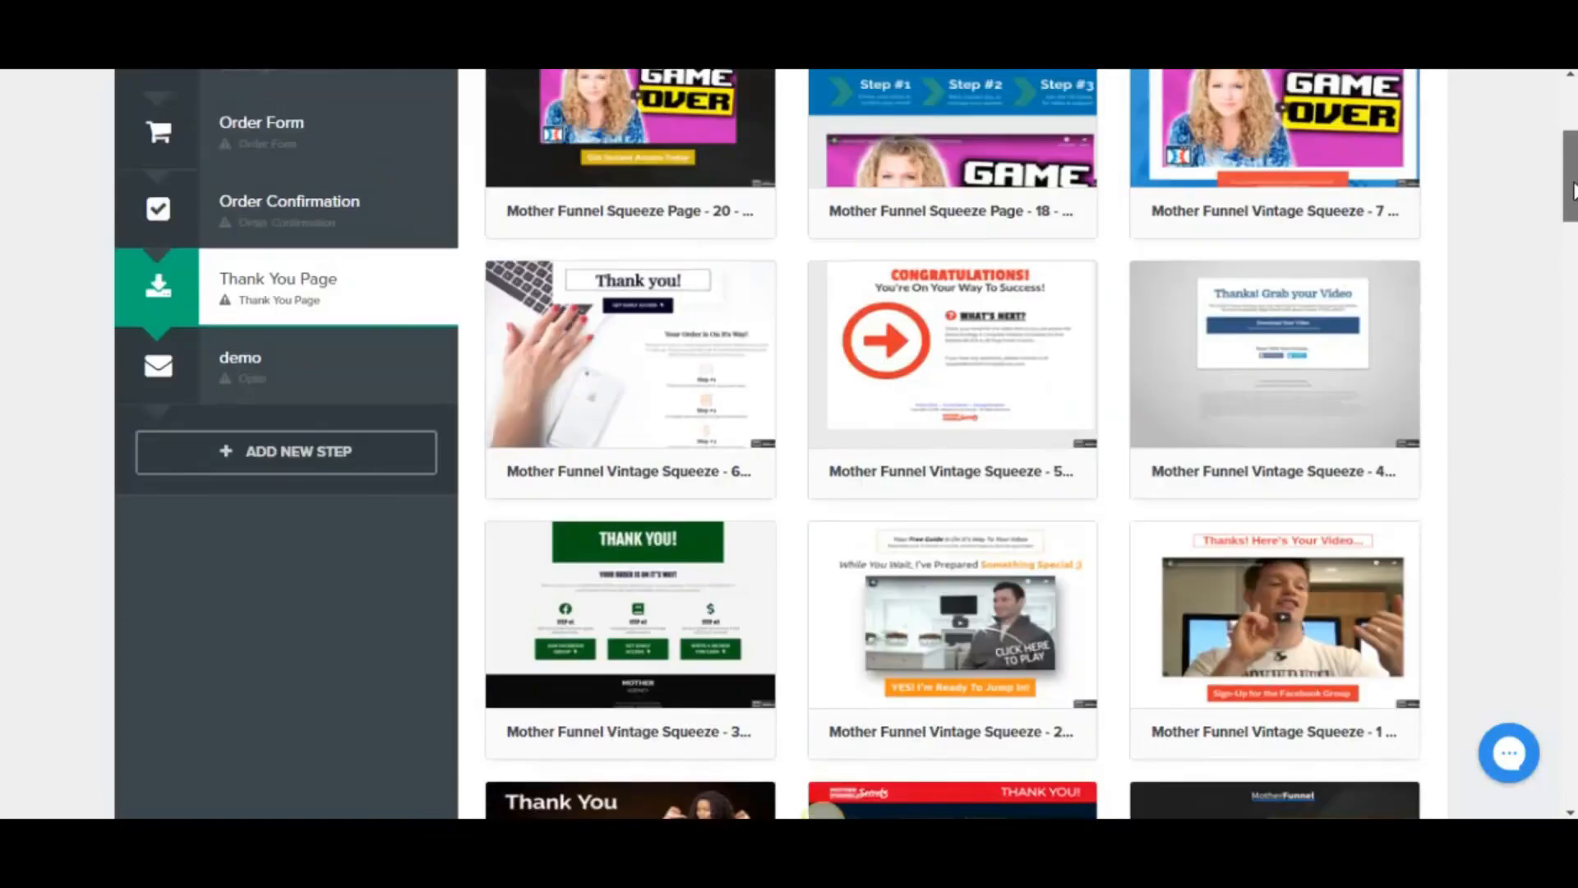
drag(1576, 190, 1574, 641)
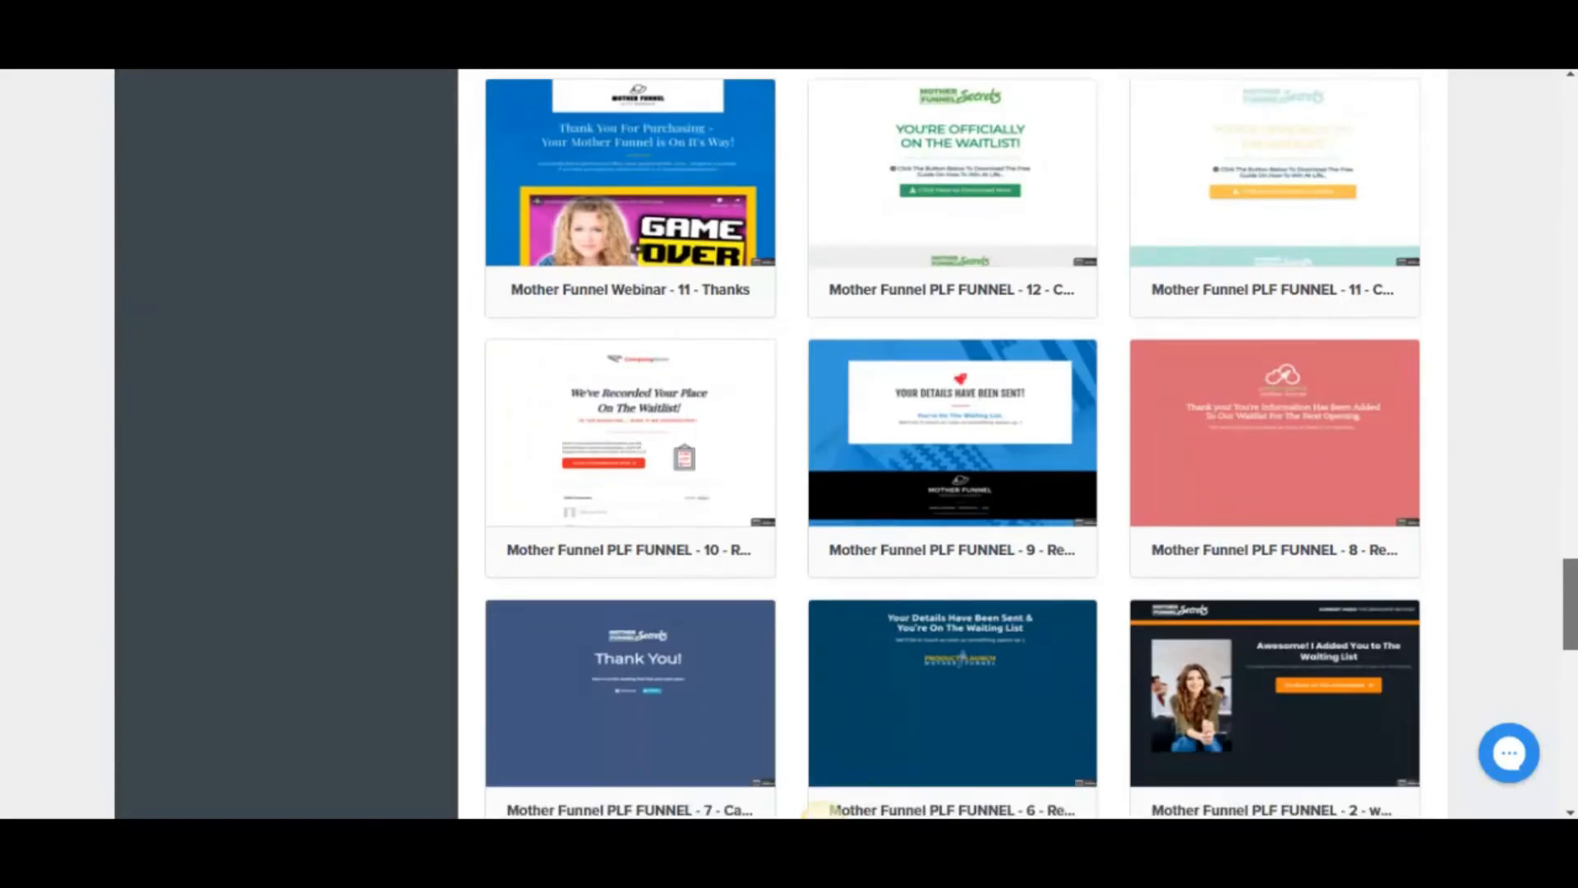
scroll(822, 812, down, 13)
scroll(822, 812, up, 7)
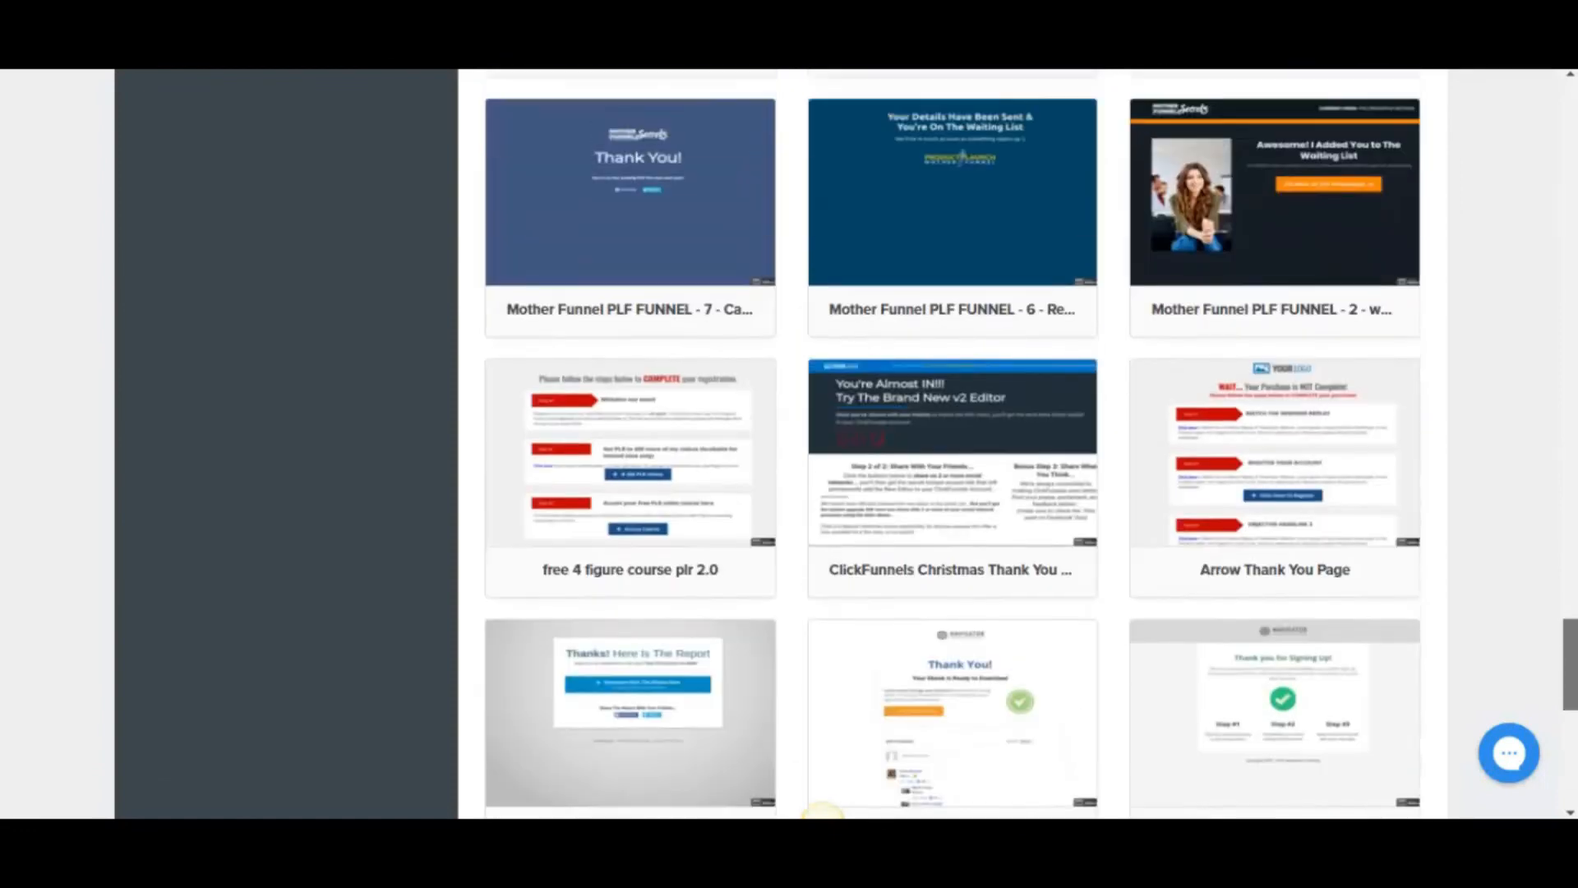
scroll(822, 812, down, 6)
scroll(822, 813, up, 5)
Step: Preview the "Arrow Thank You Page" template, read through its numbered step boxes and close the preview
mouse_move(1352, 456)
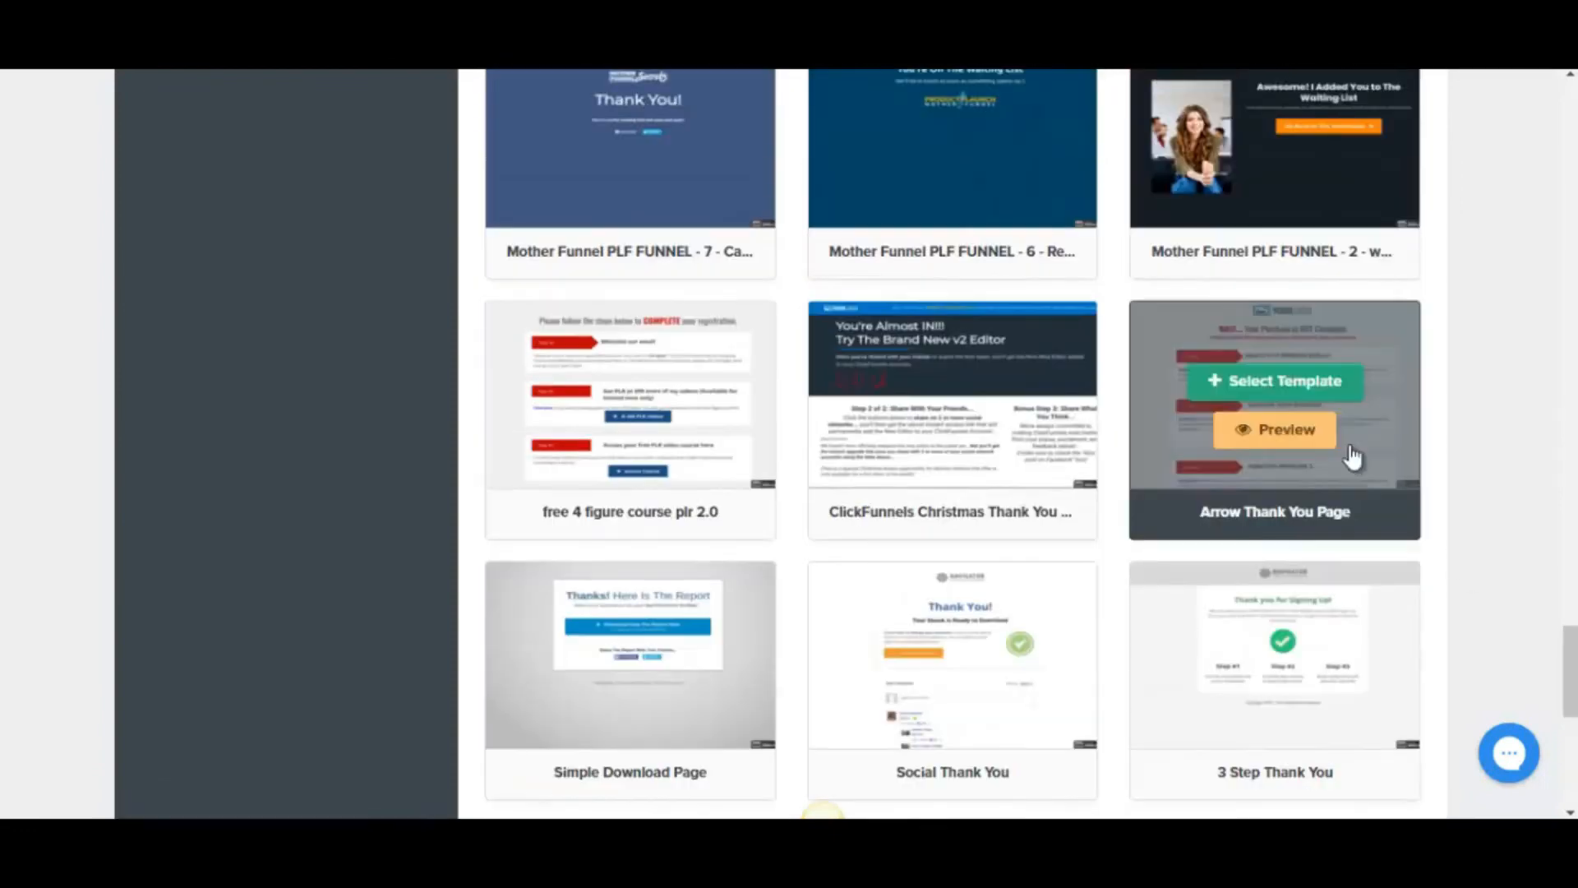
click(1254, 432)
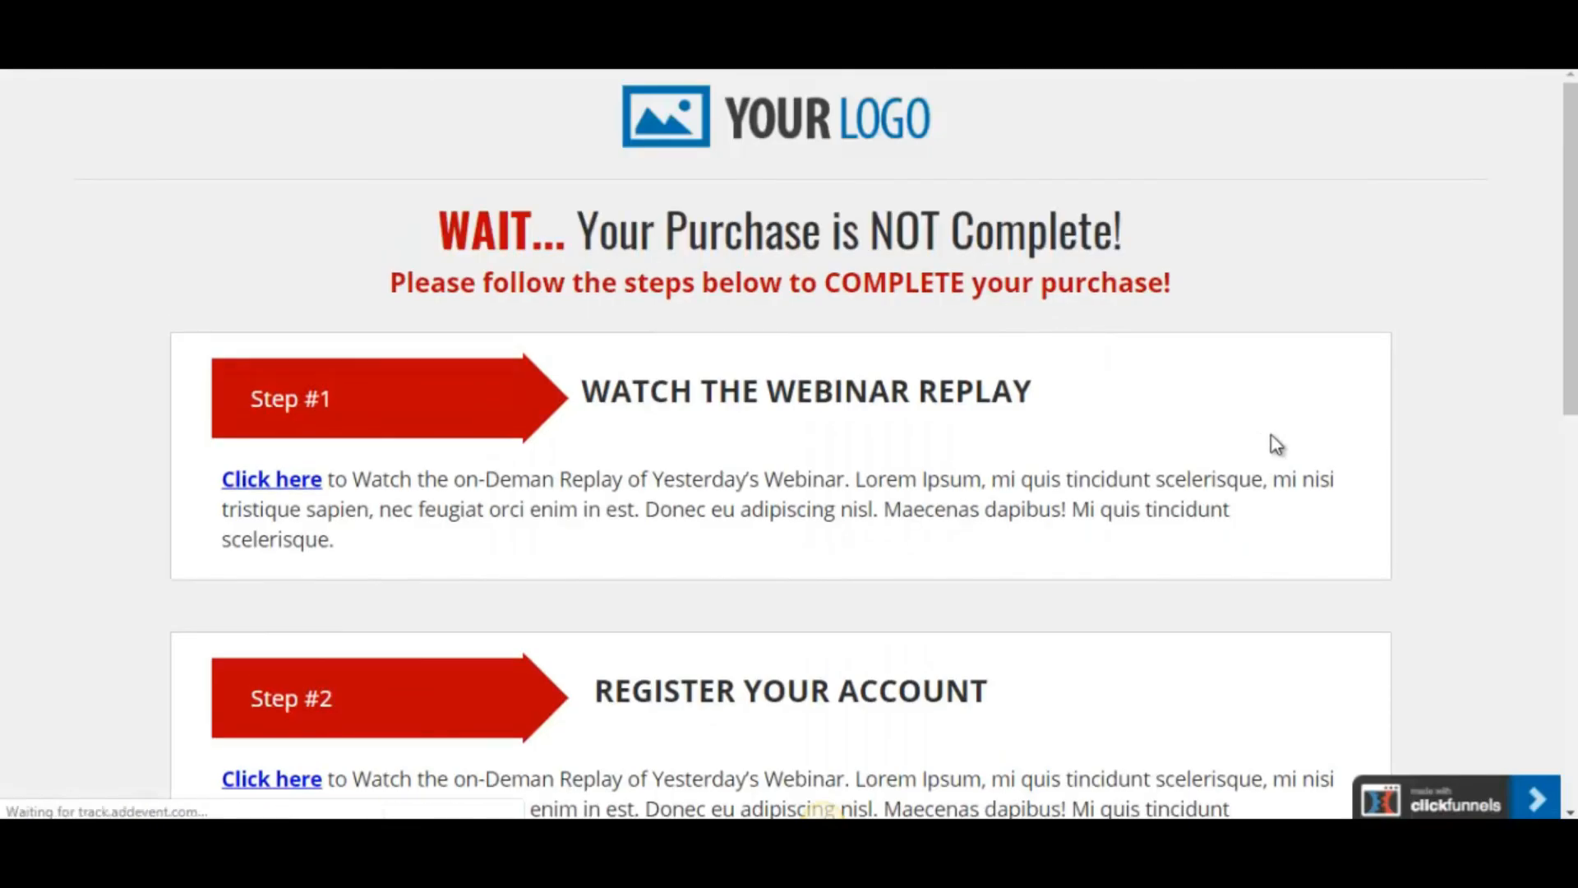
drag(1571, 329, 1571, 362)
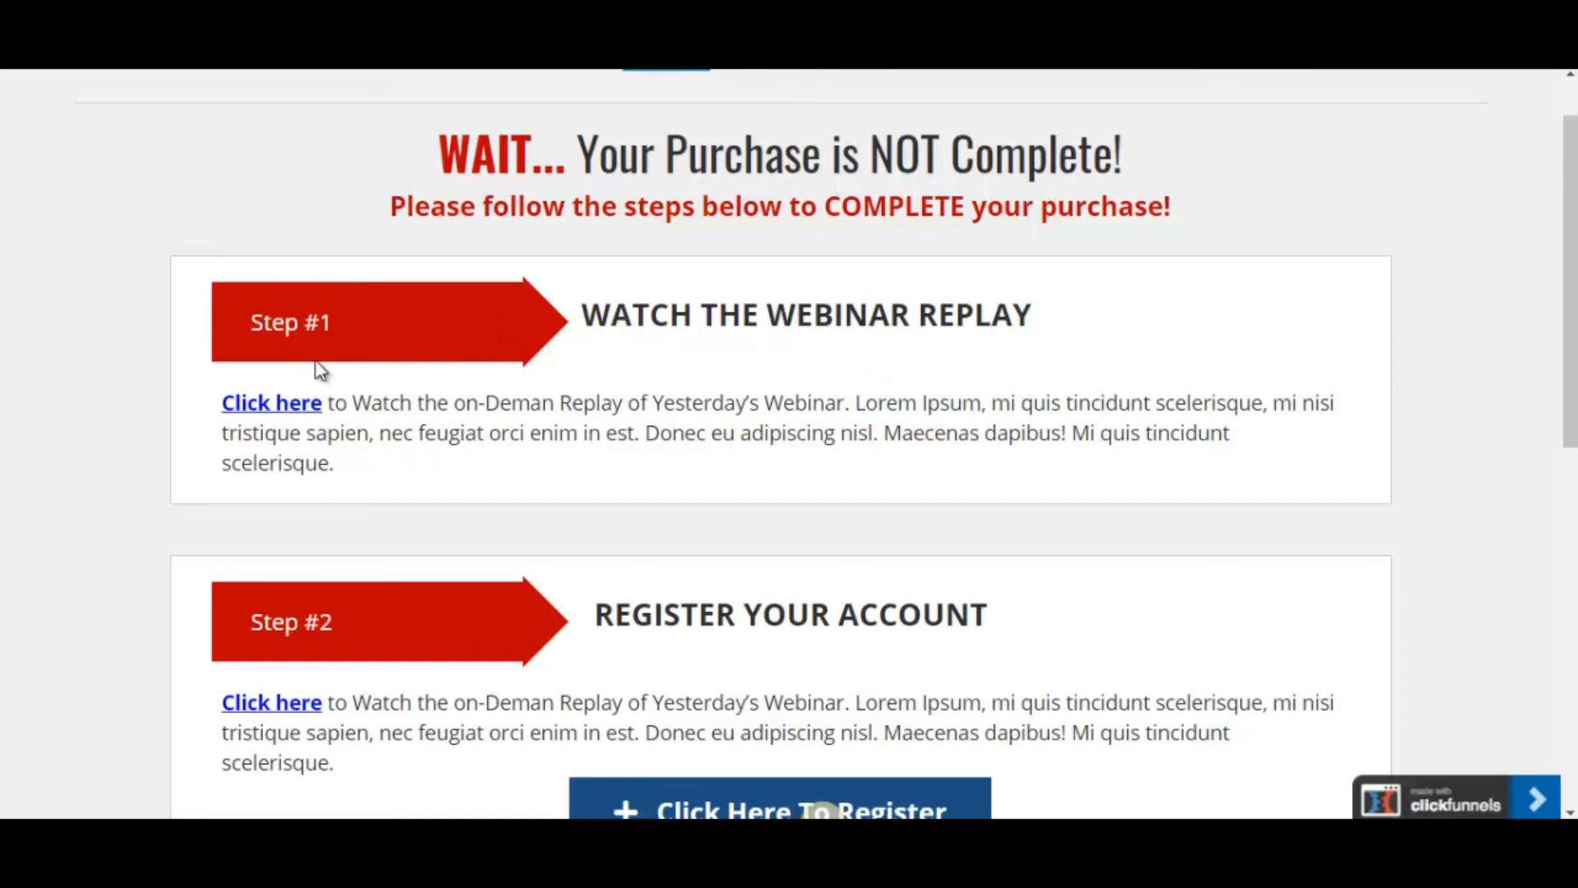
scroll(1451, 448, down, 5)
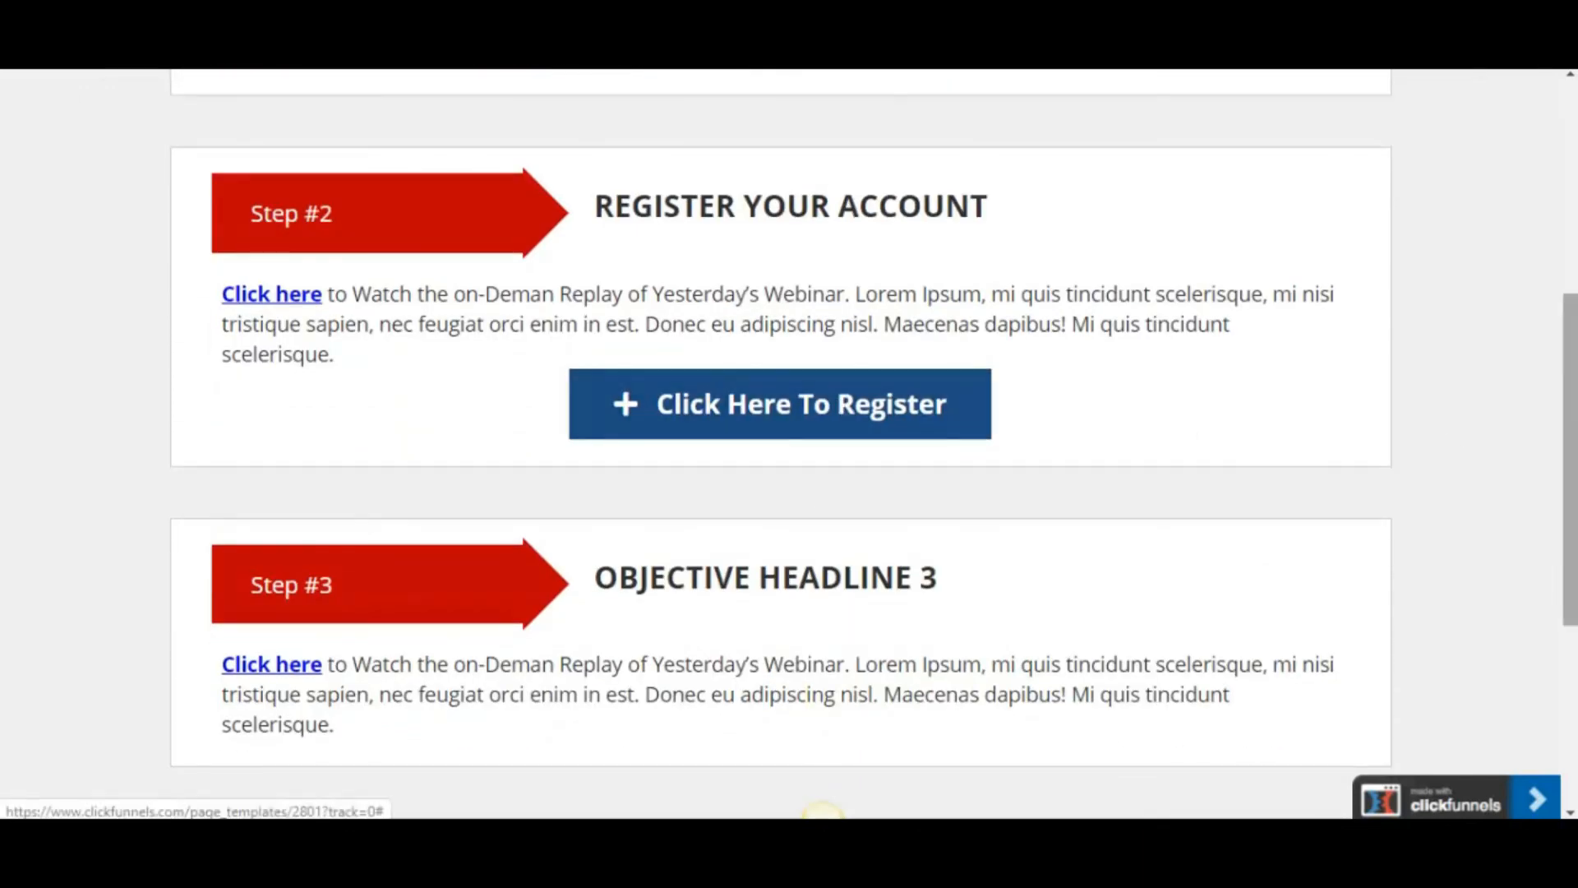
scroll(822, 814, down, 1)
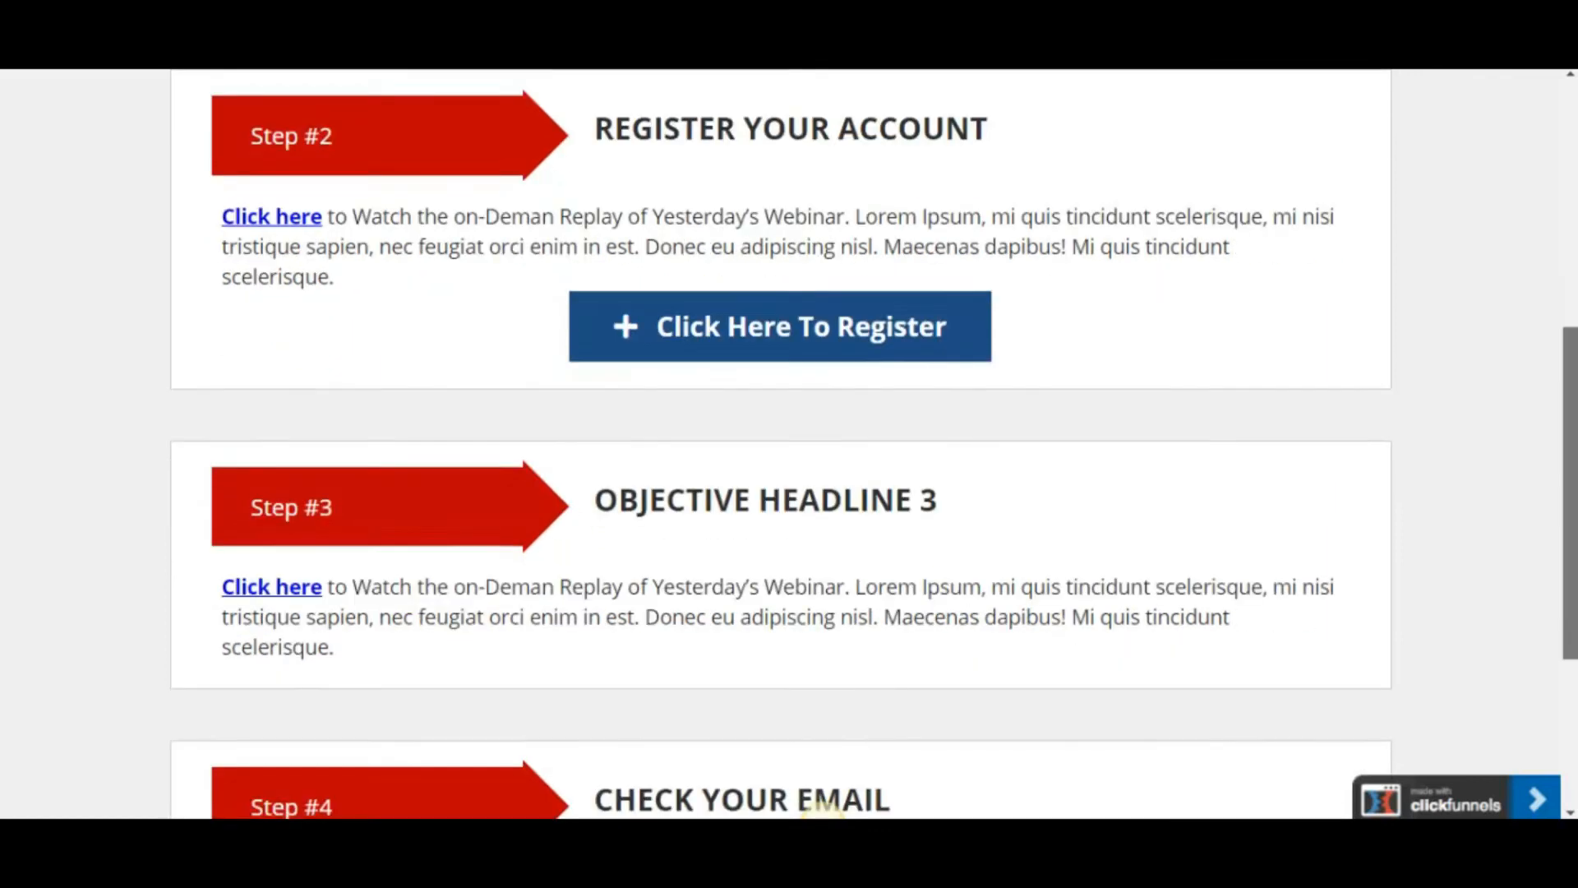
scroll(822, 814, up, 5)
key(ctrl+w)
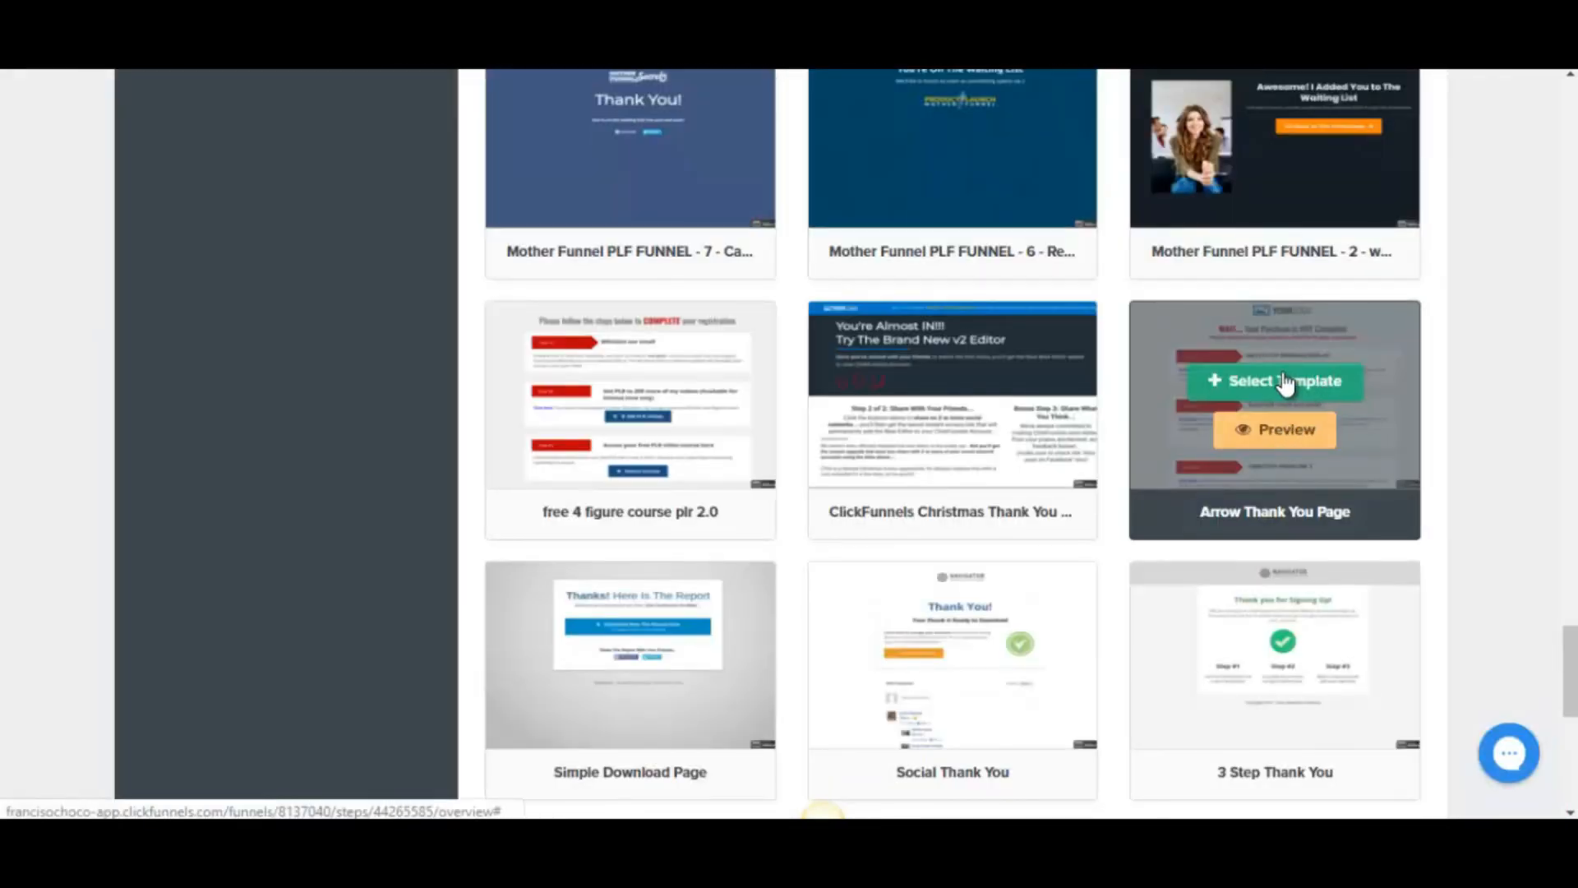
Step: Apply the "Arrow Thank You Page" template to the Thank You Page step and open the page for editing in a new tab
click(1287, 382)
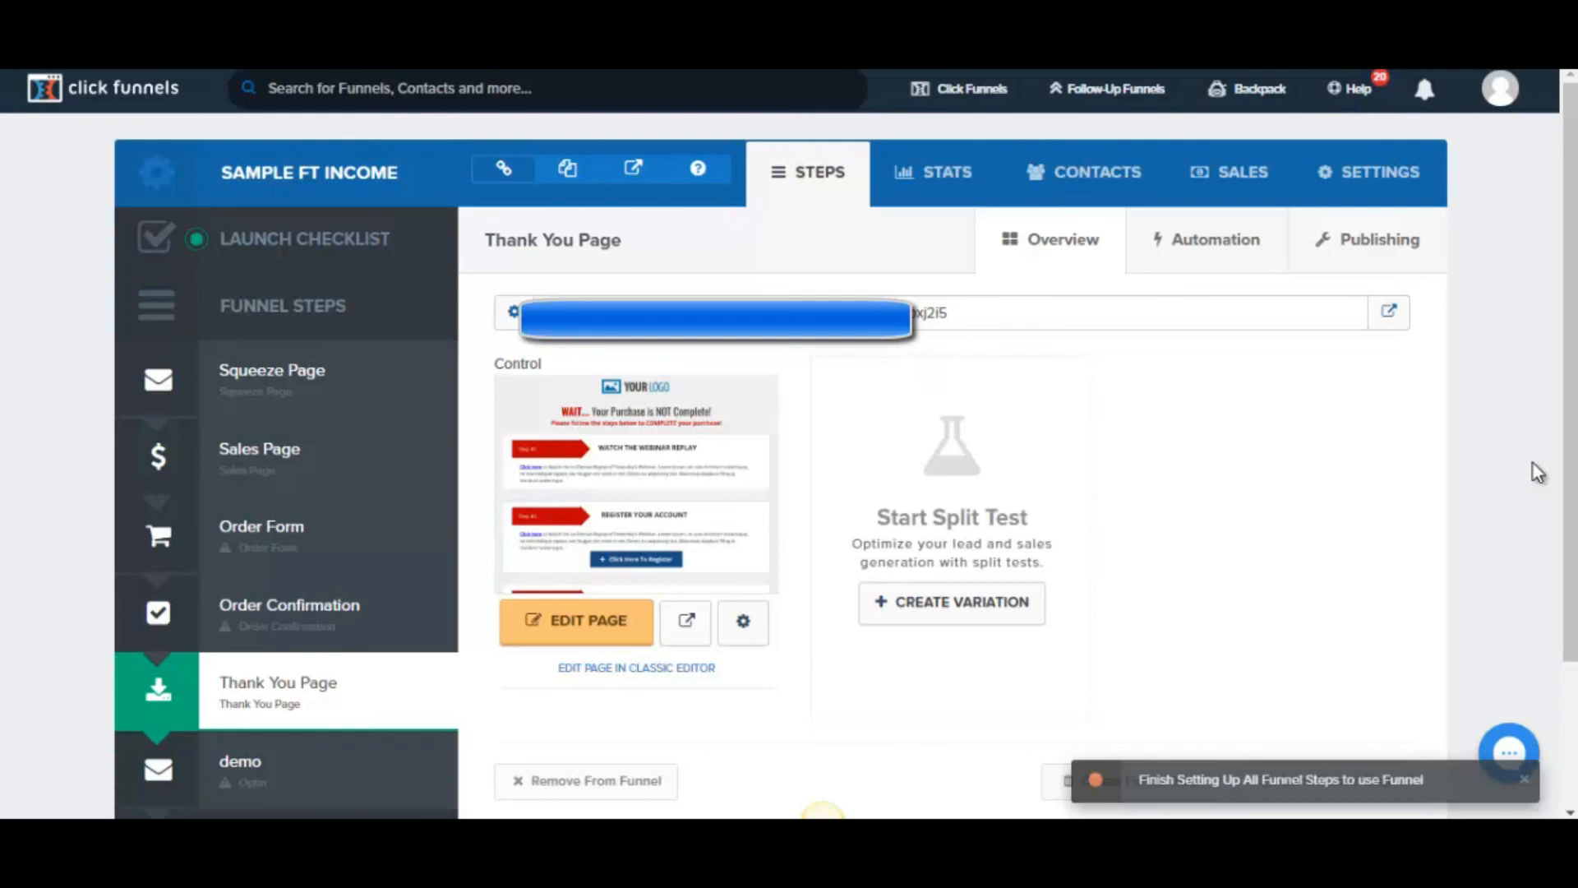
right_click(560, 636)
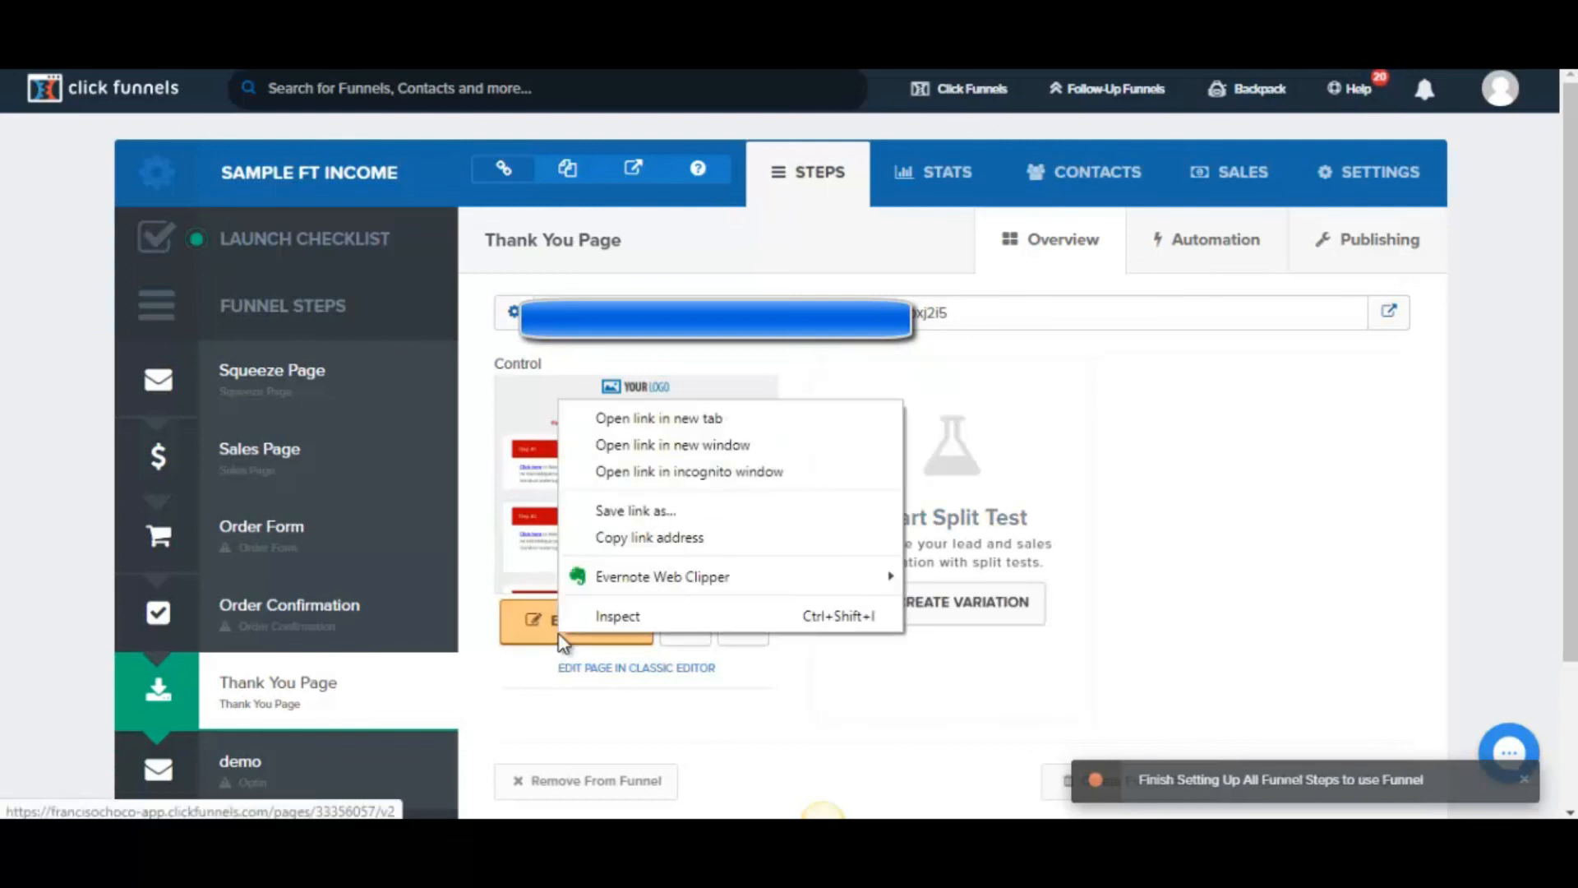
click(676, 429)
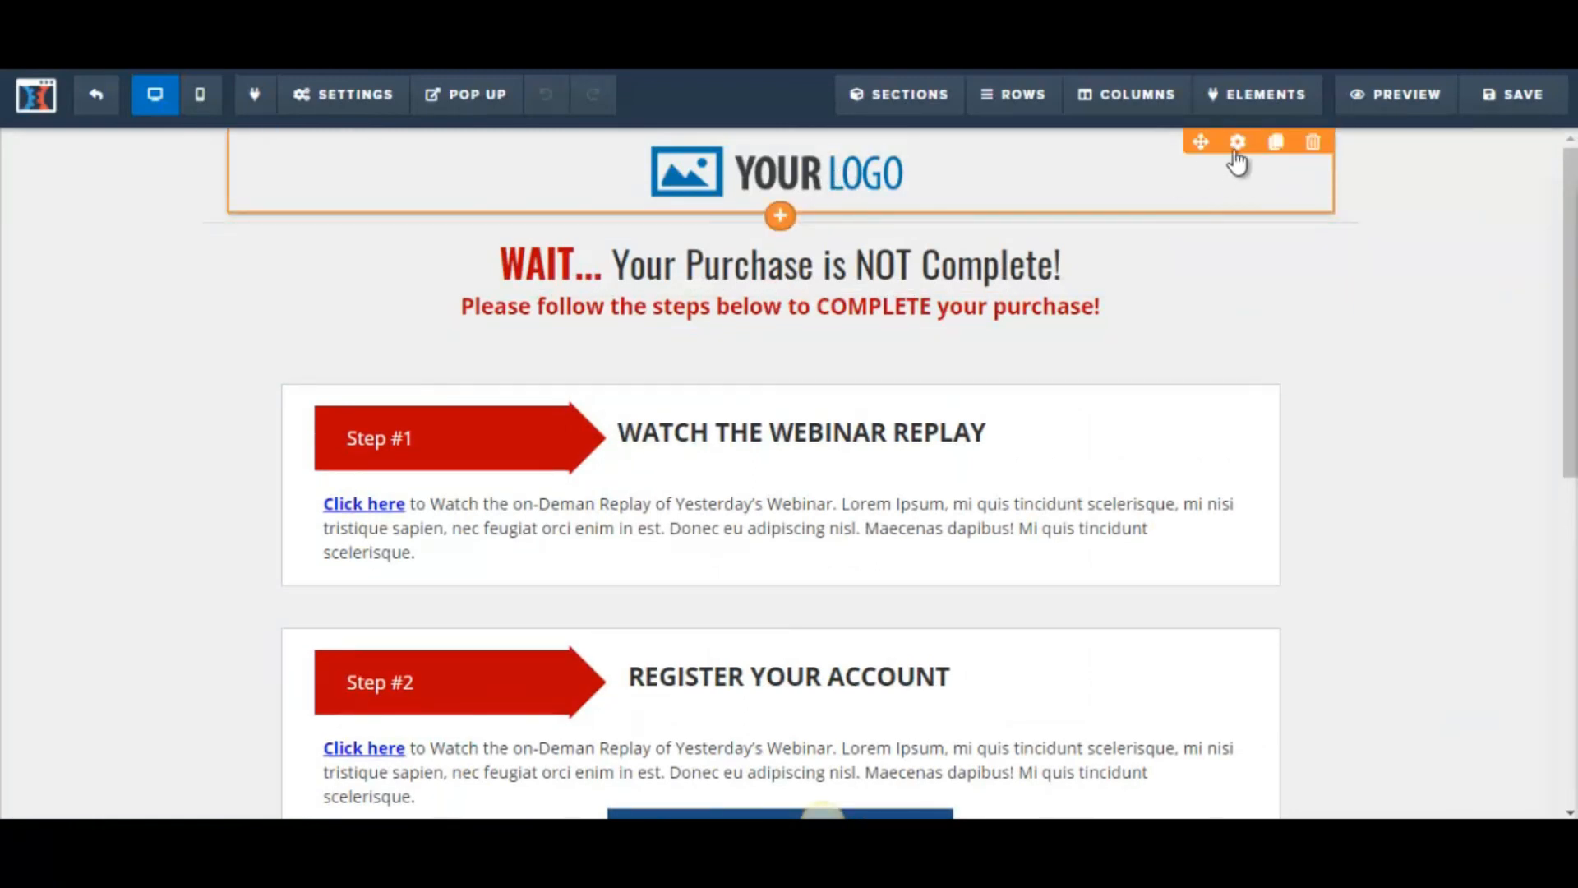
Step: Check the settings of the "YOUR LOGO" element above the headline, close them and delete the element
click(1185, 179)
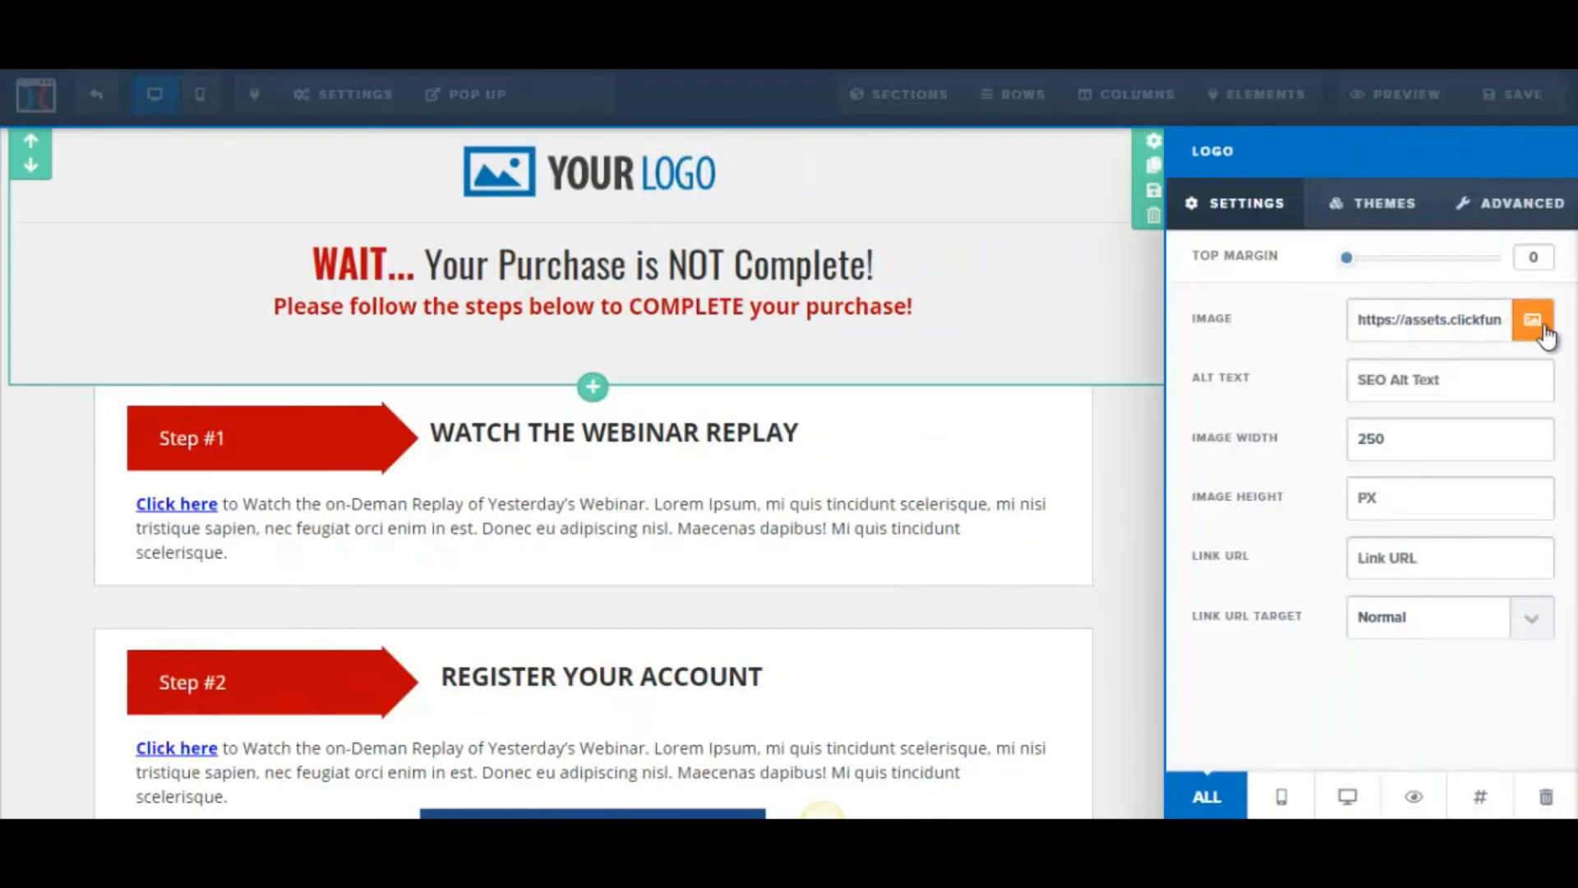
click(694, 176)
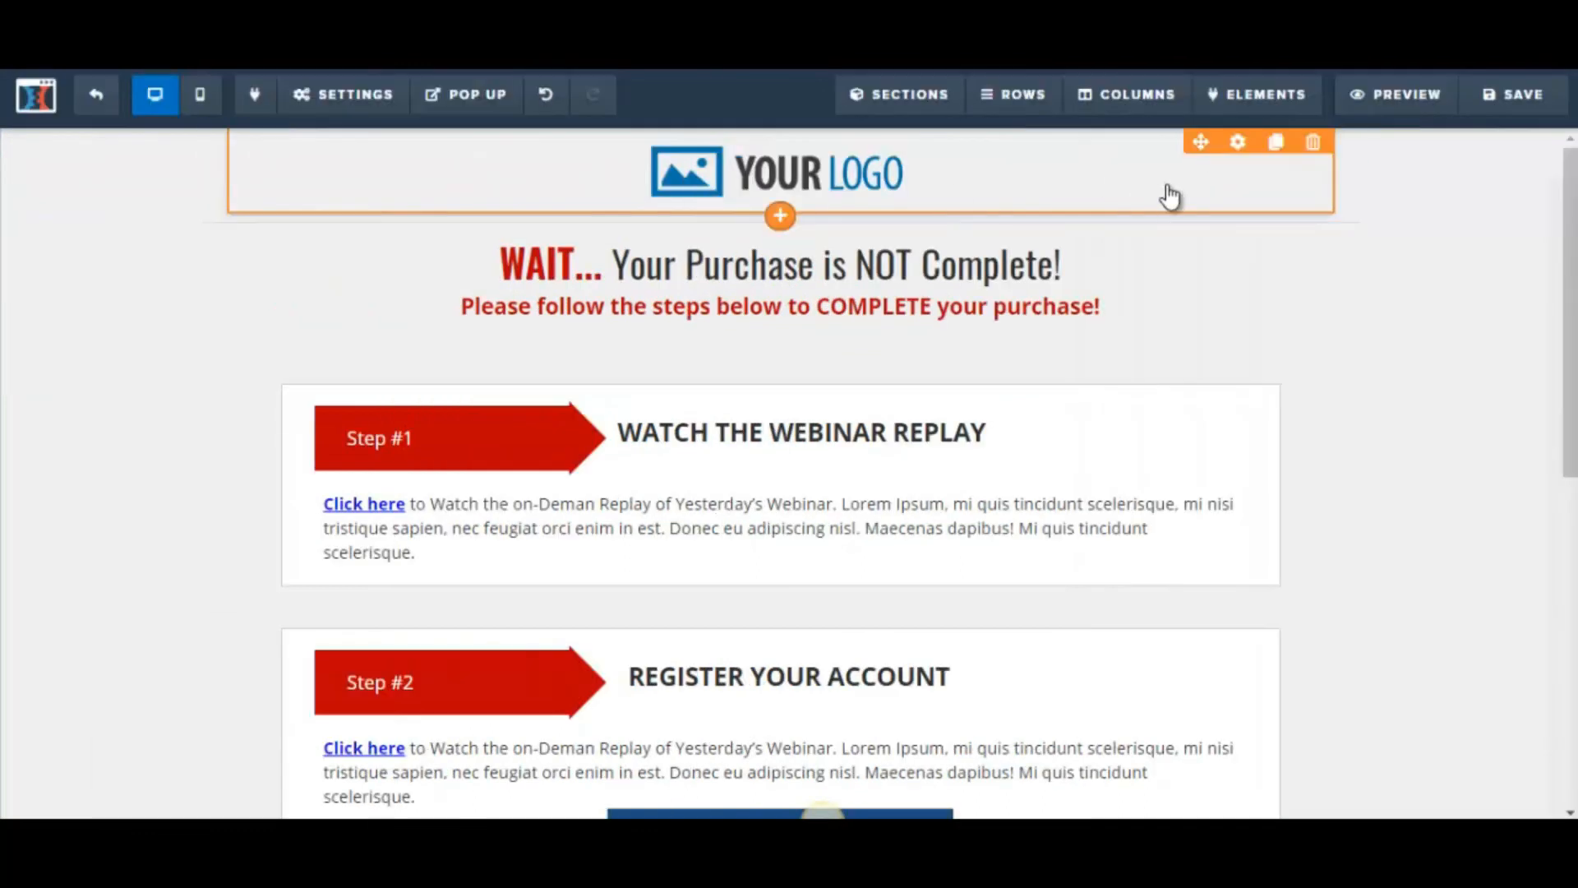
click(1313, 141)
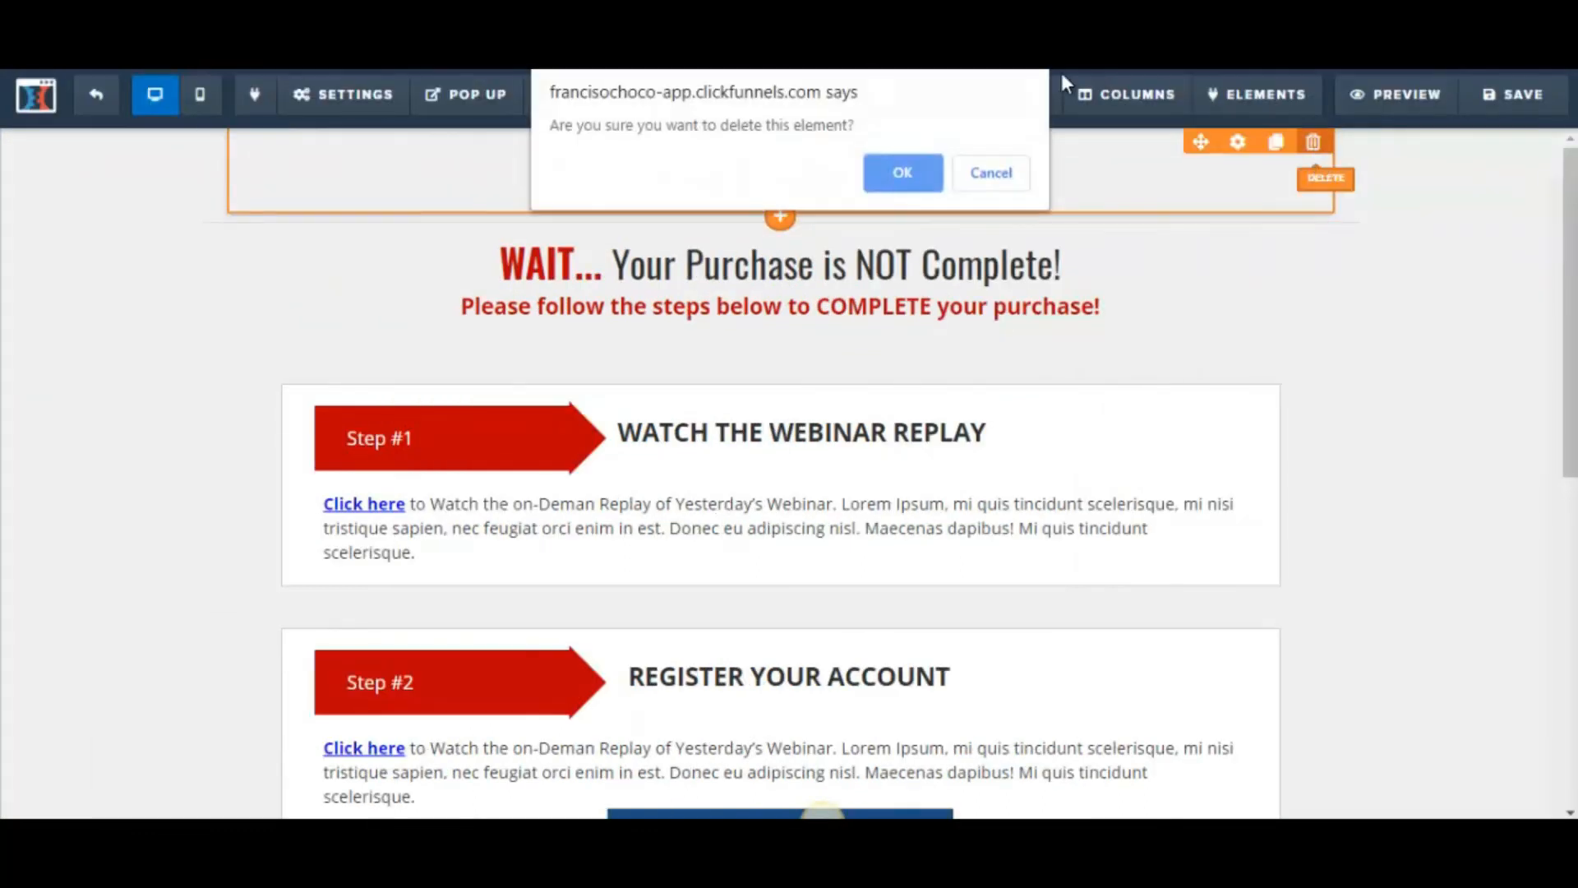
click(903, 172)
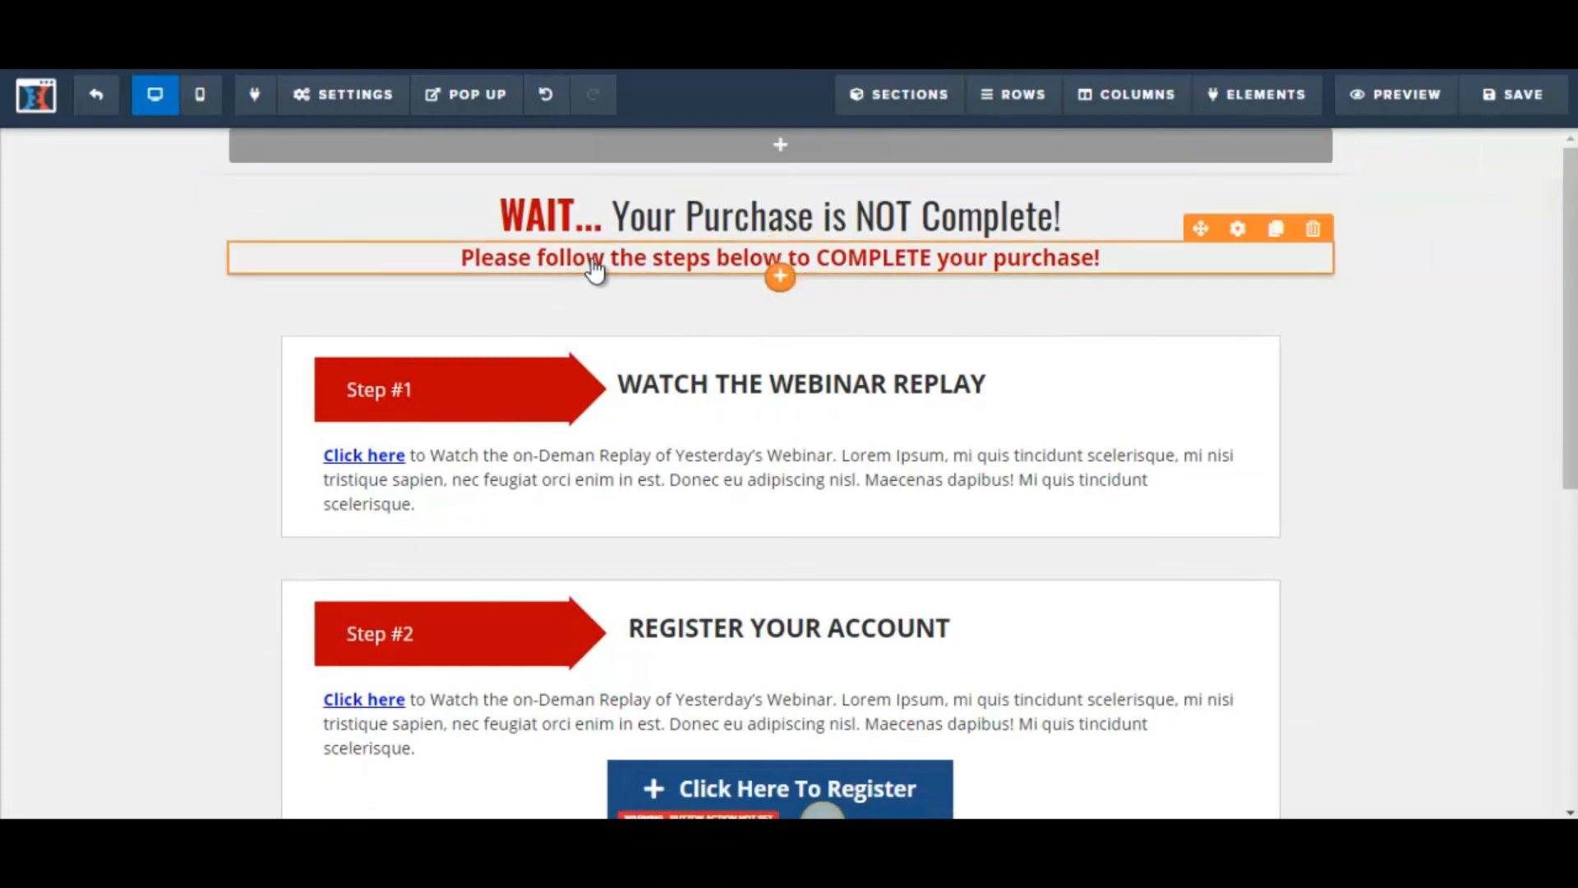
Step: Replace the Step #1 heading "WATCH THE WEBINAR REPLAY" with "Check your email"
scroll(1201, 261, down, 1)
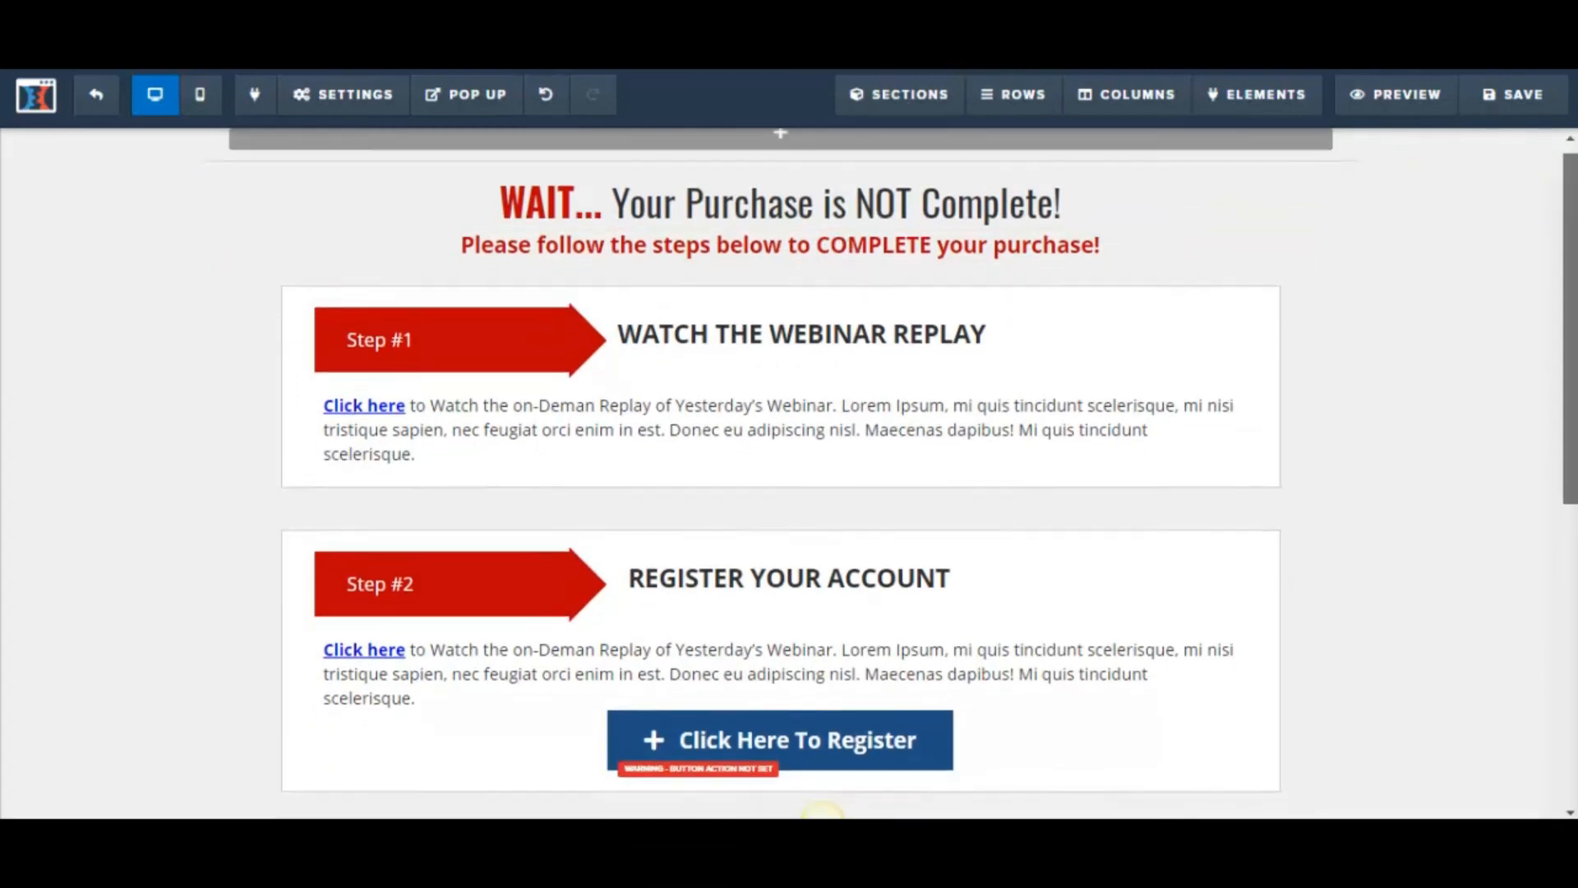
scroll(756, 329, down, 1)
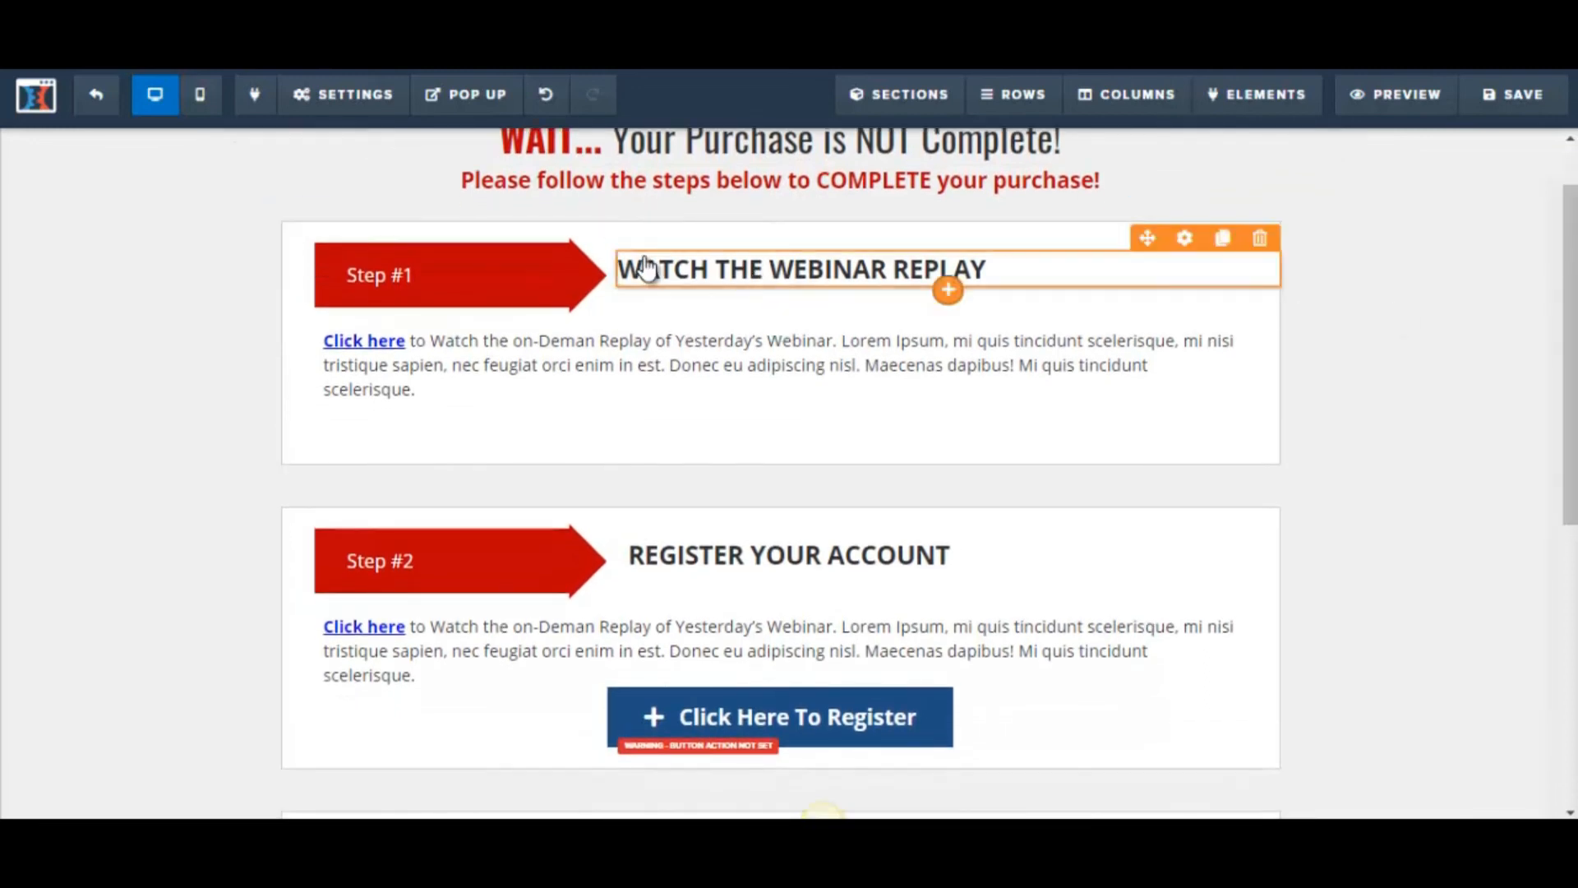
click(647, 267)
drag(621, 269, 1032, 271)
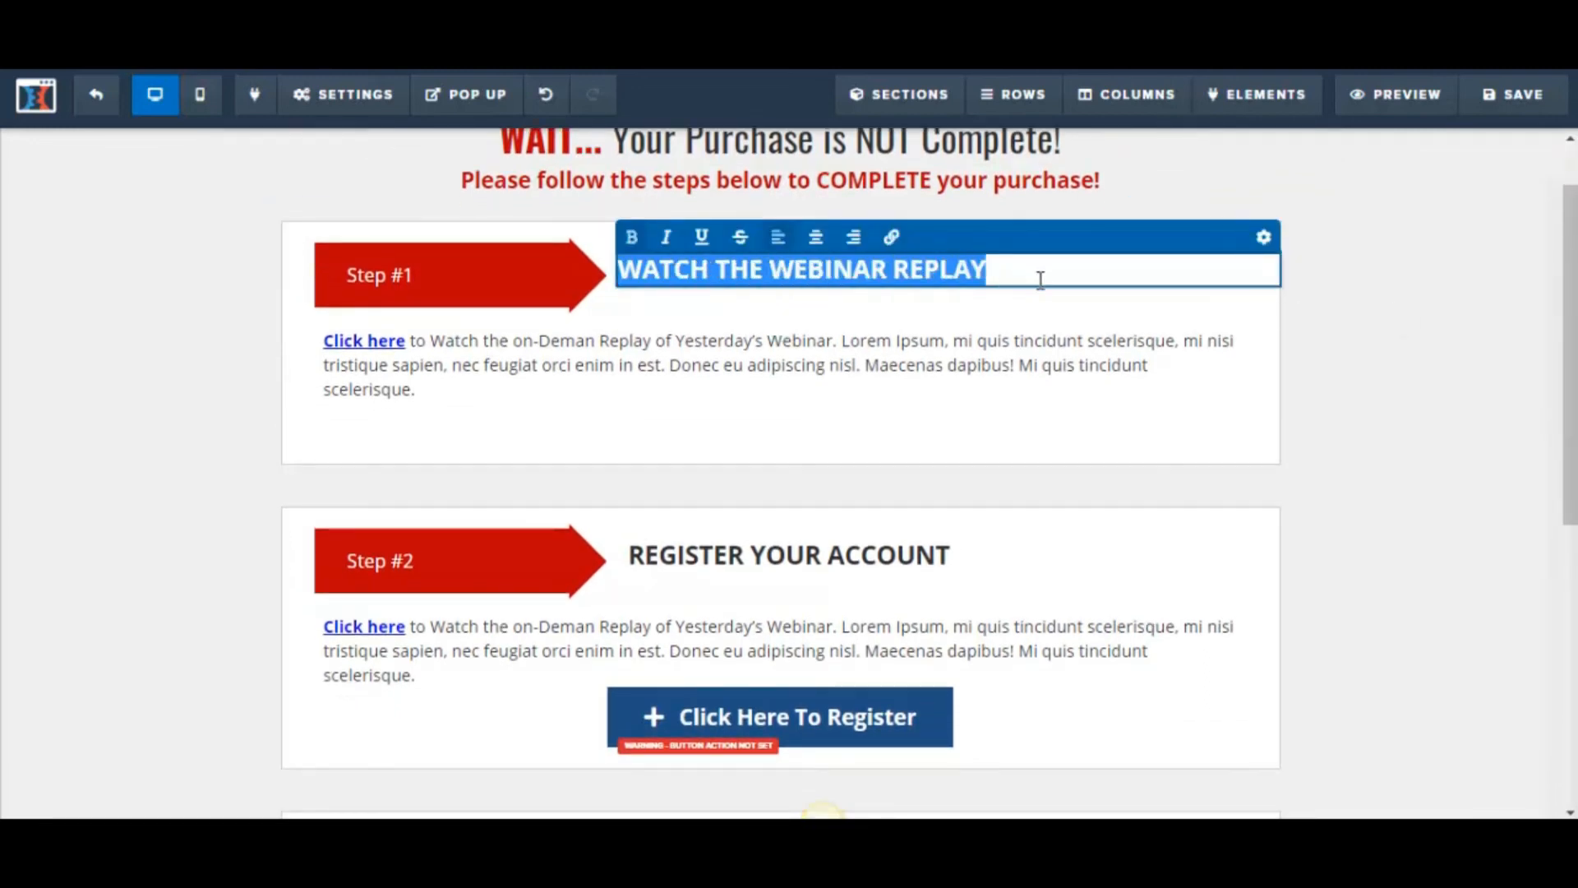
text(Check your )
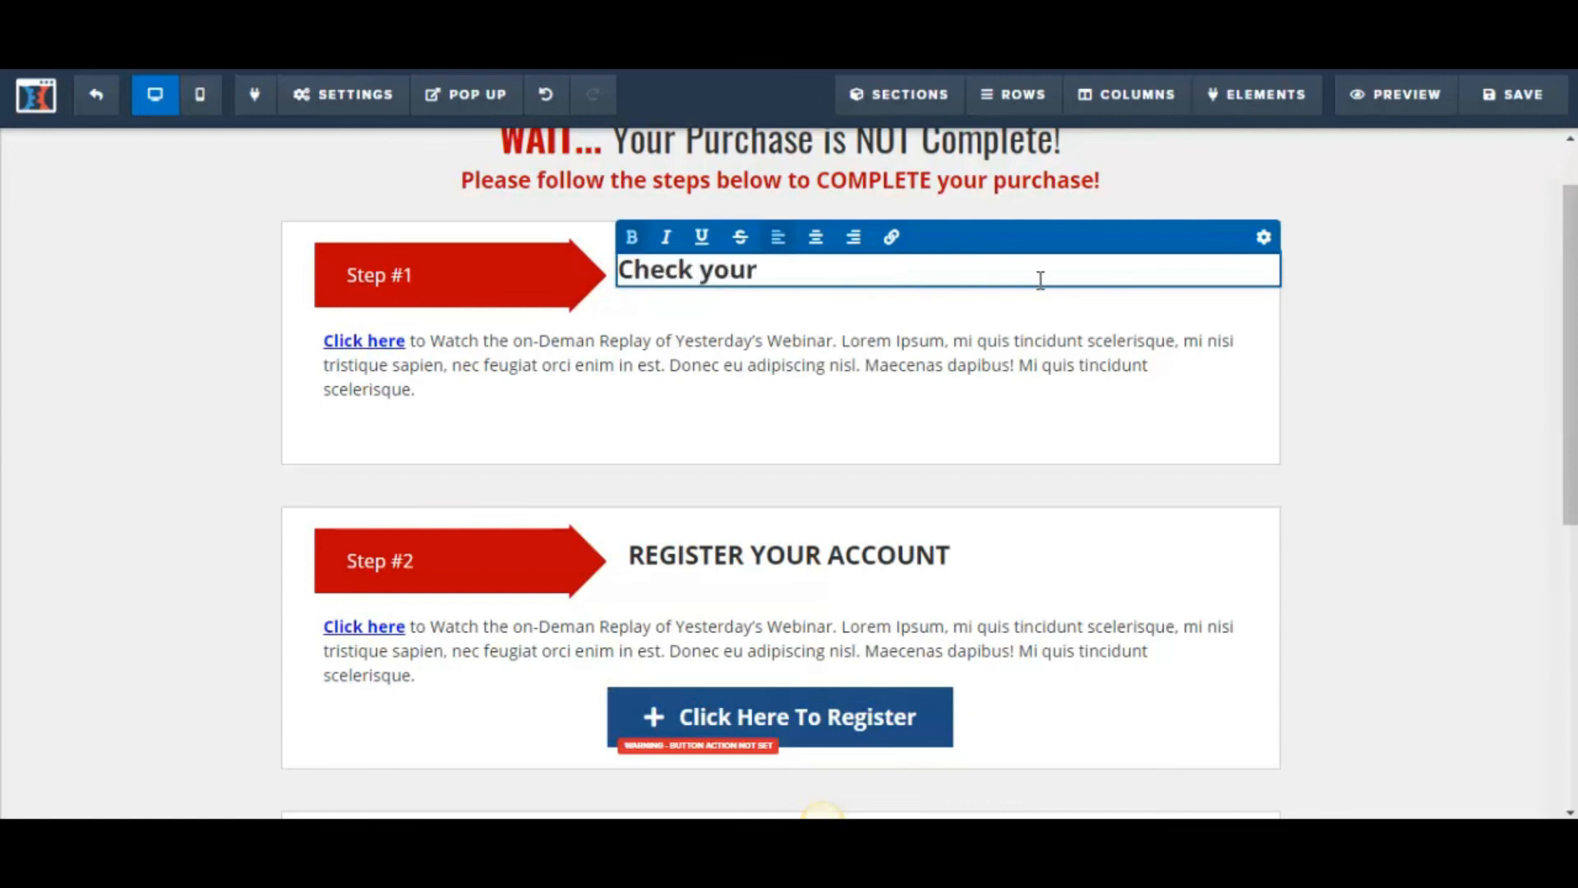
text(emails)
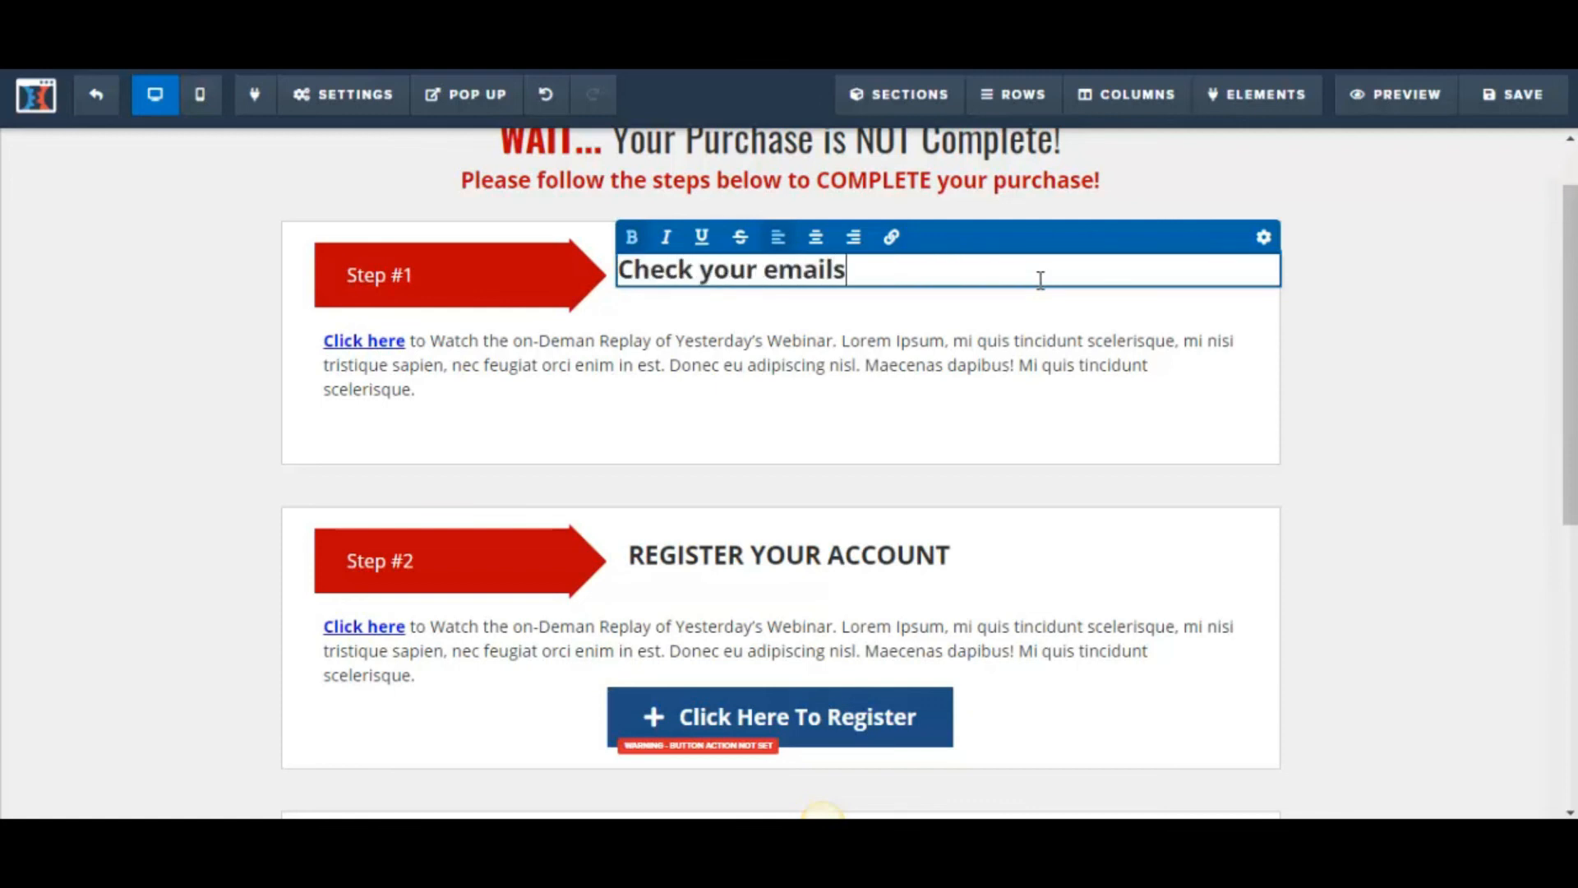
click(492, 388)
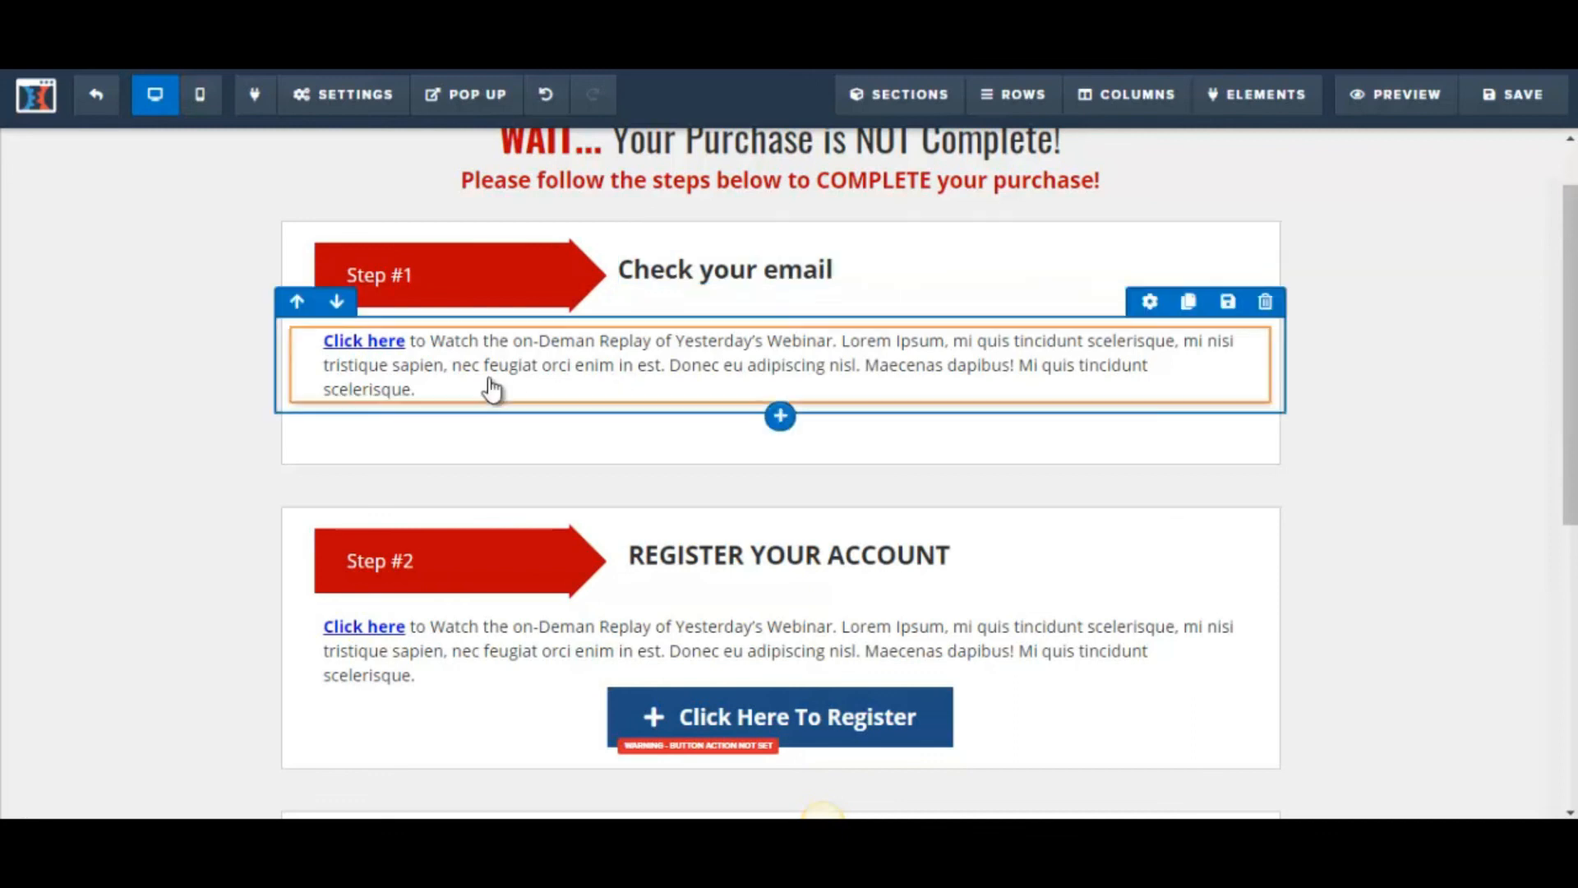
Step: Delete the "Click here" link at the start of the Step #1 paragraph
click(538, 364)
click(444, 341)
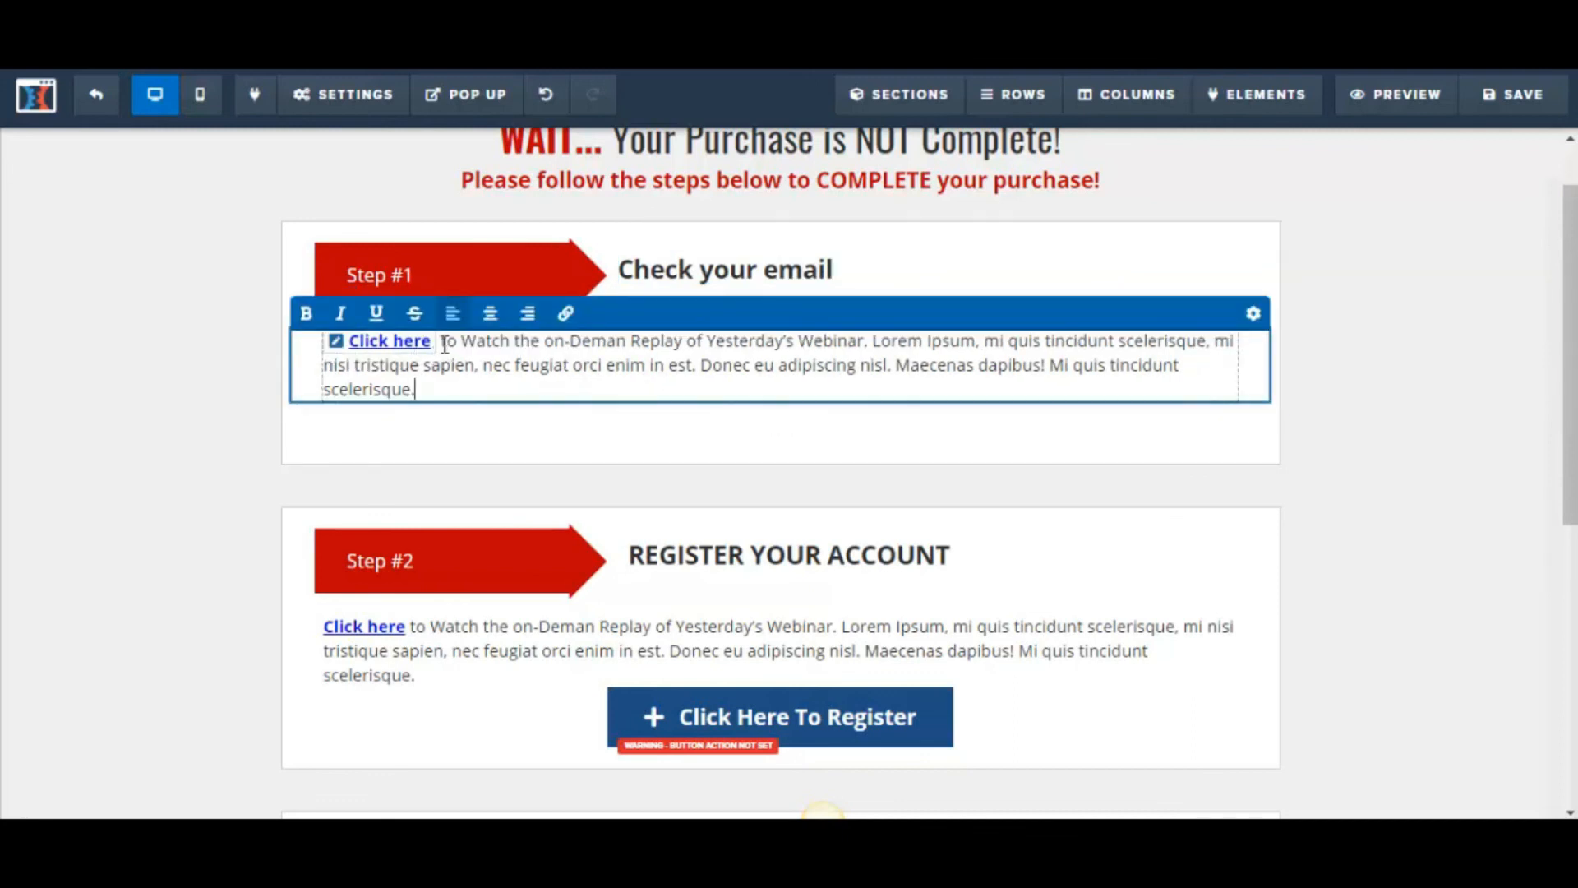
drag(428, 342, 354, 337)
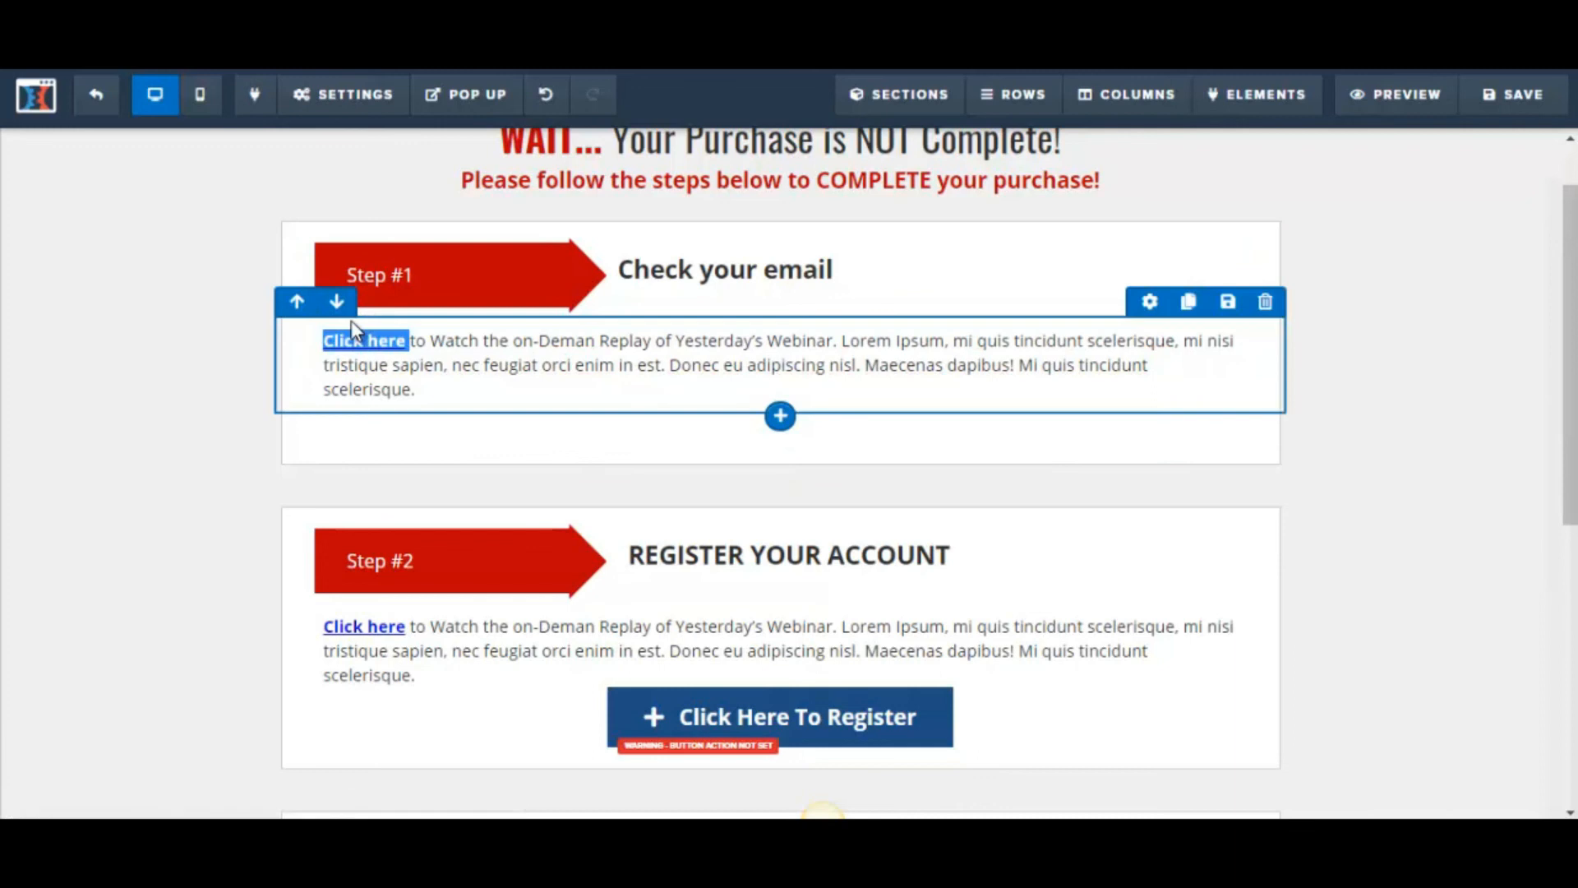
click(439, 354)
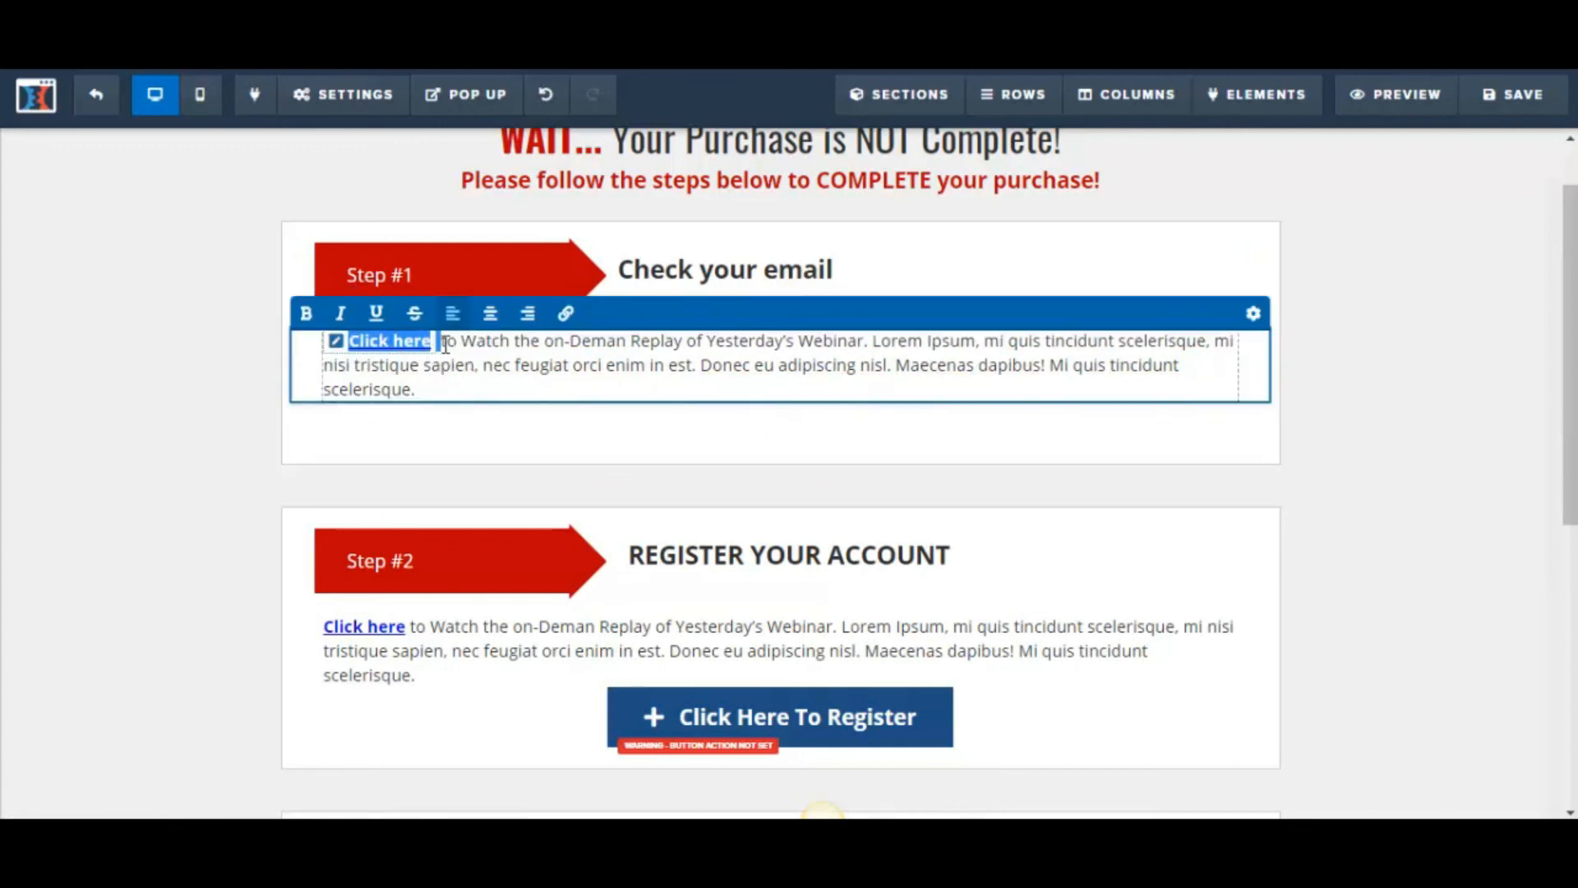
key(BackSpace)
Step: Replace the Step #1 paragraph with "Please check your inbox folder and your spam folder. Click on the confirm button to ensure that you receive future updates."
drag(323, 340, 1174, 384)
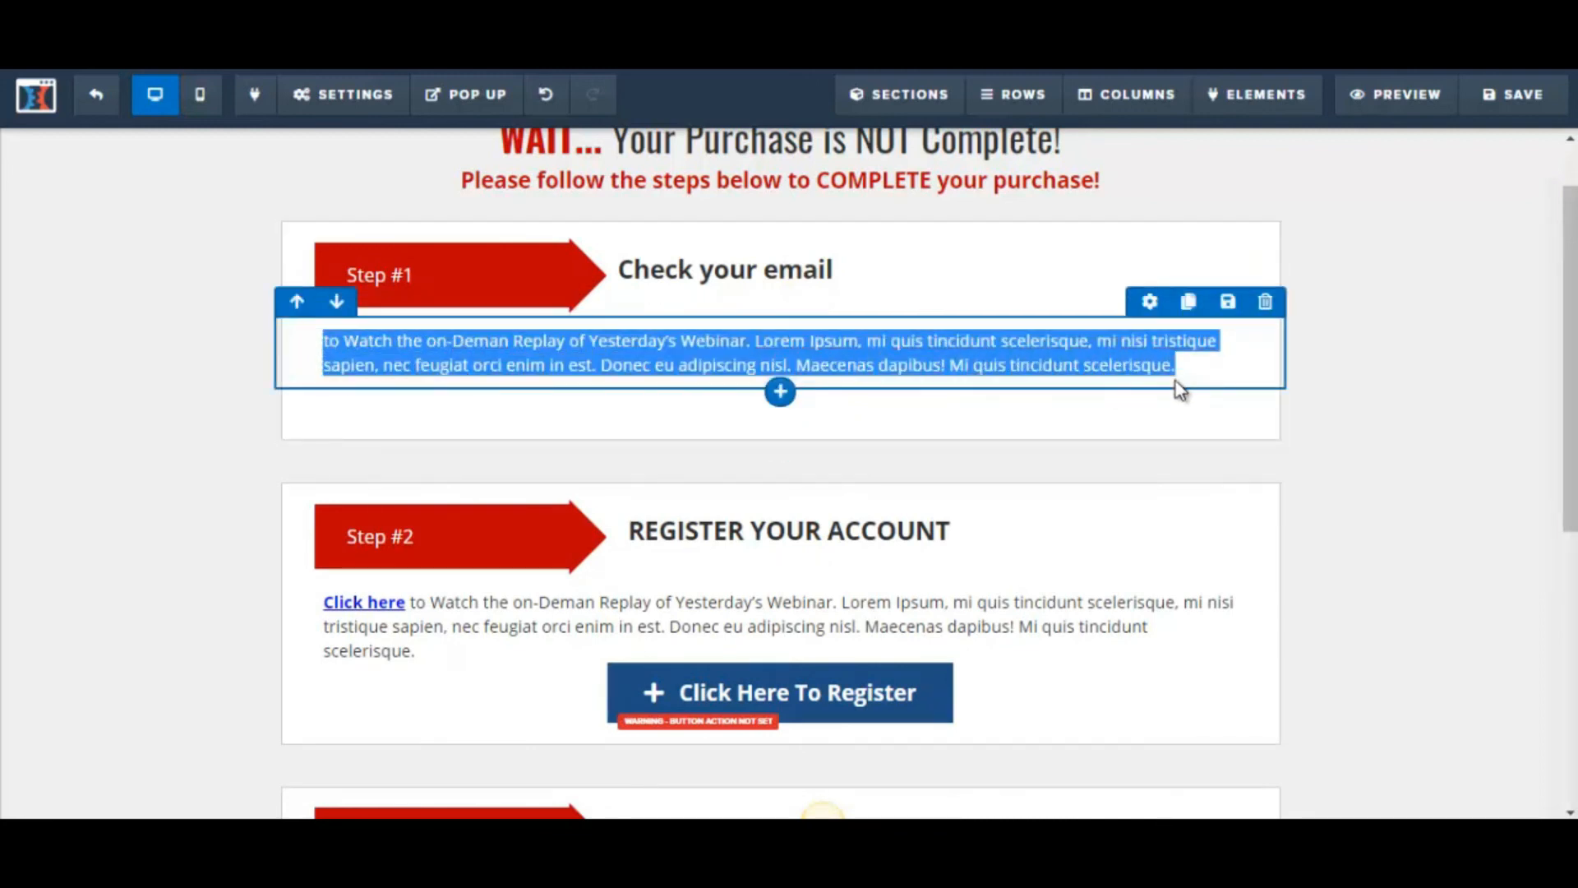
click(888, 365)
text(Pleas)
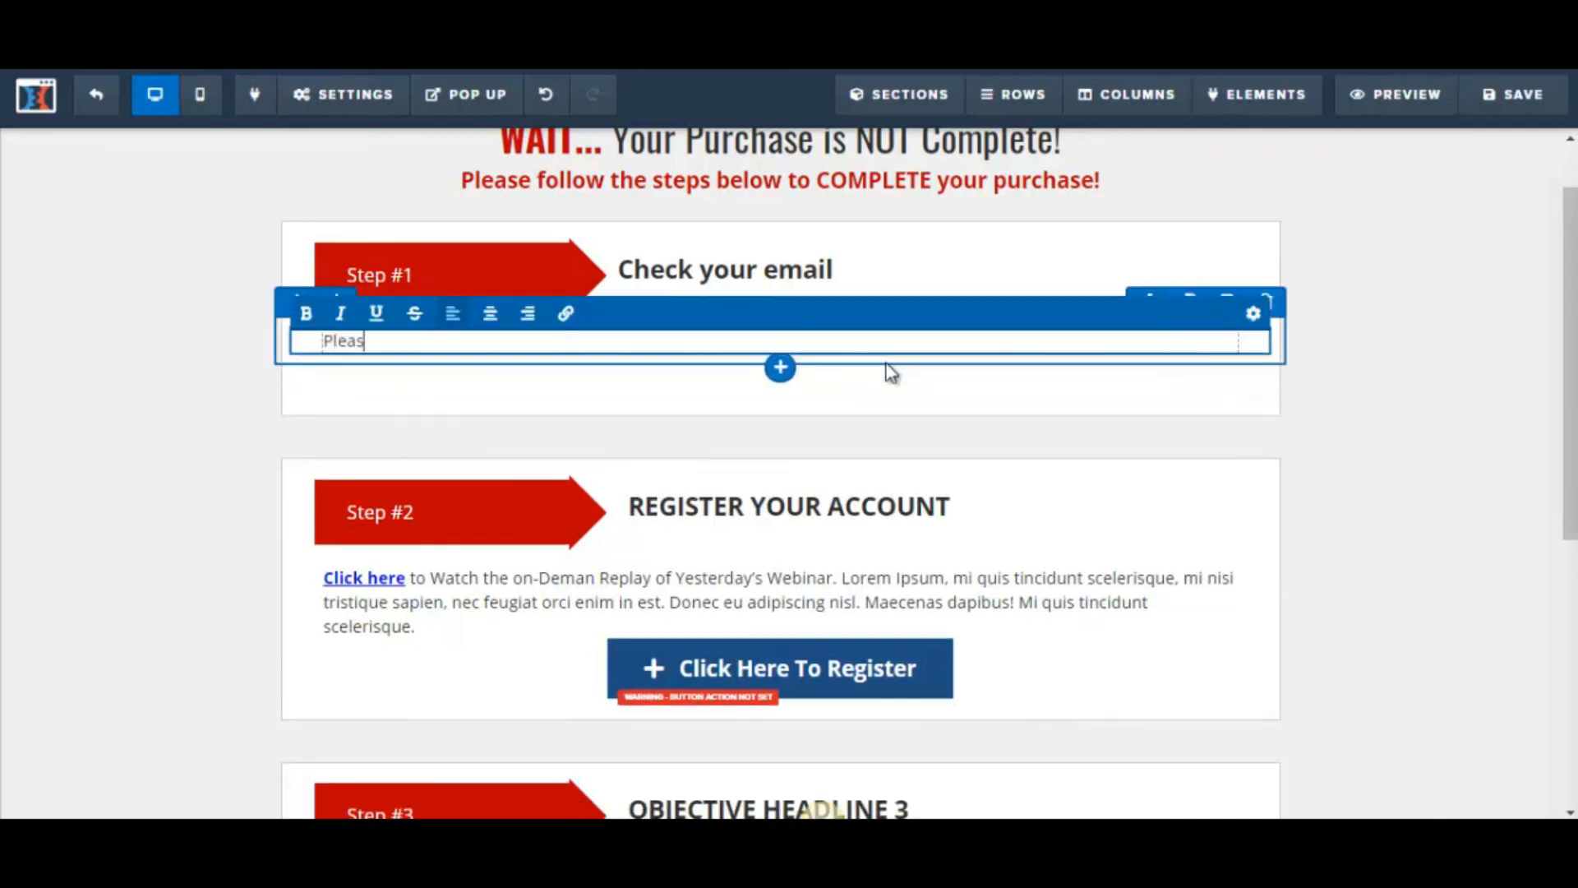
text(e check your inbox folder and your spam folder.  Click on the co)
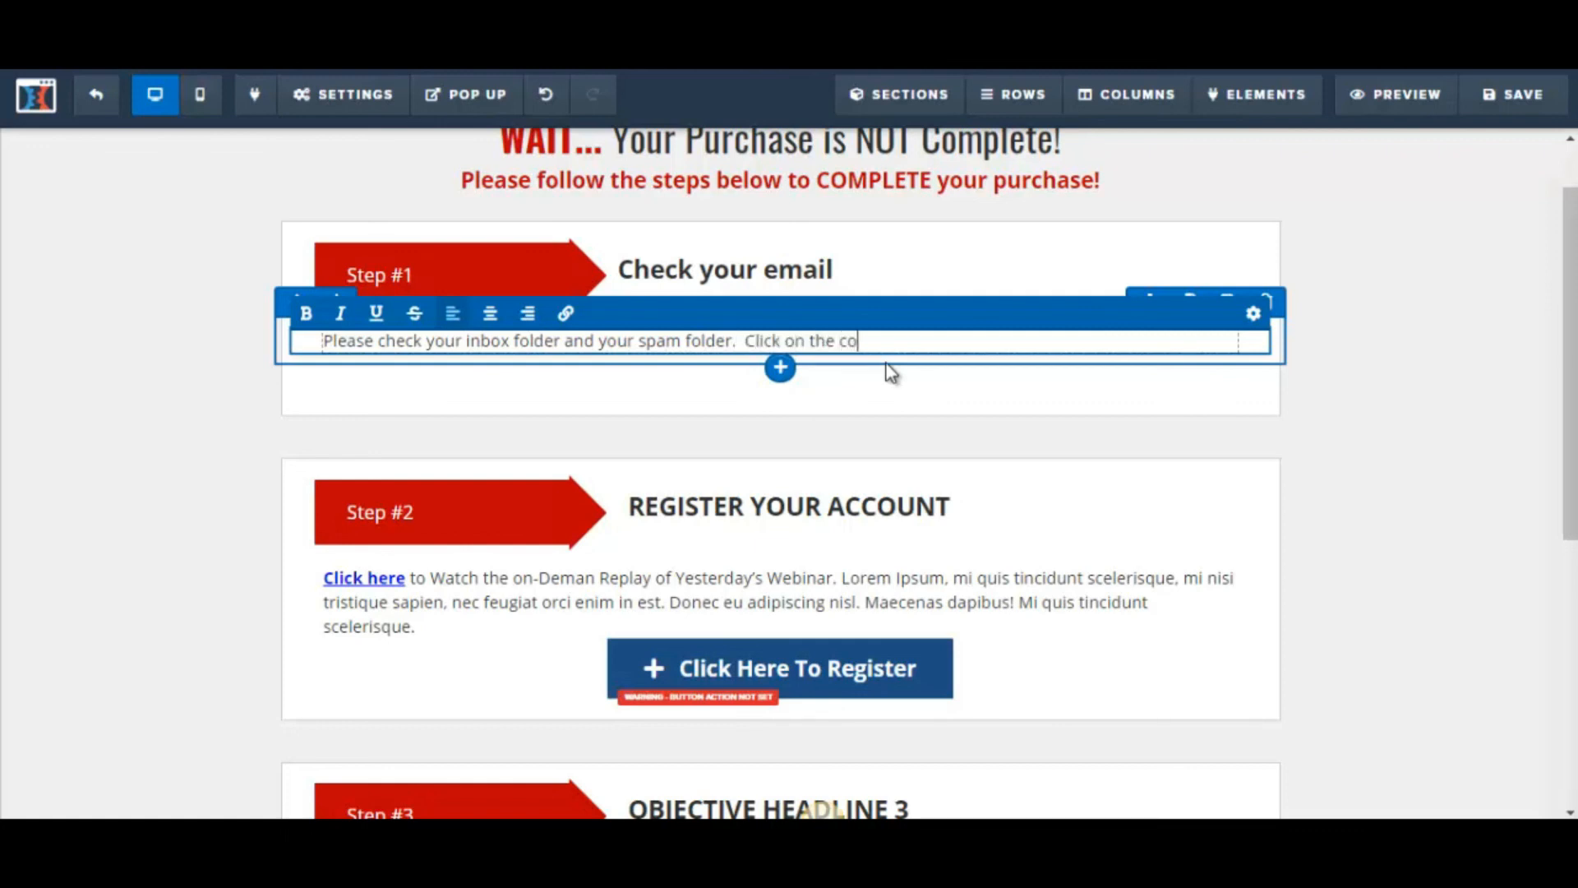
text(nfirm button to ensu)
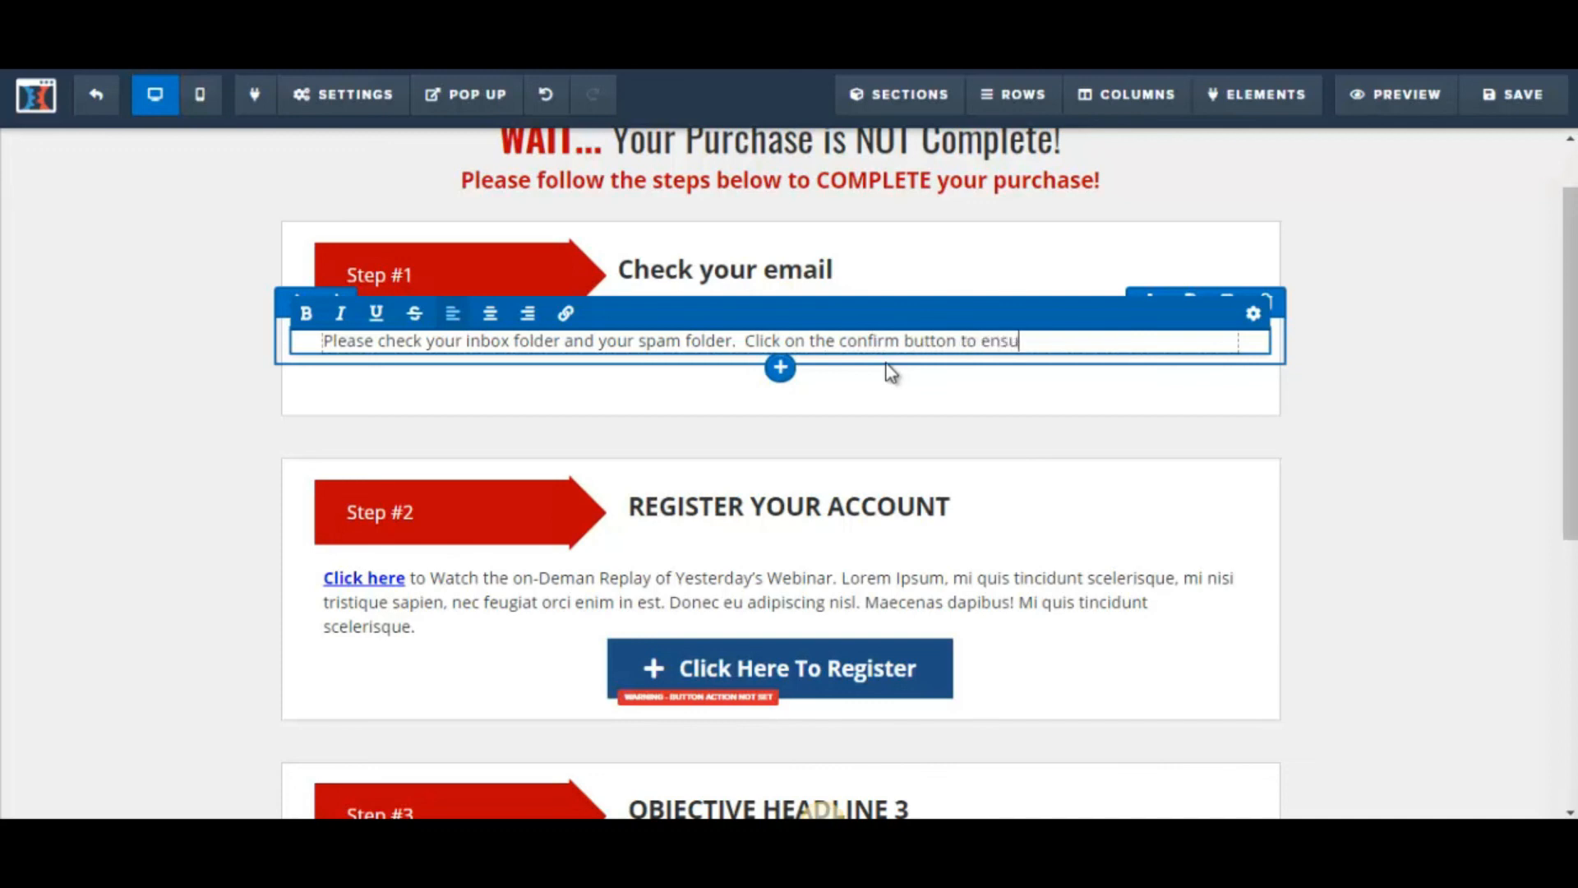
text(re that you reci)
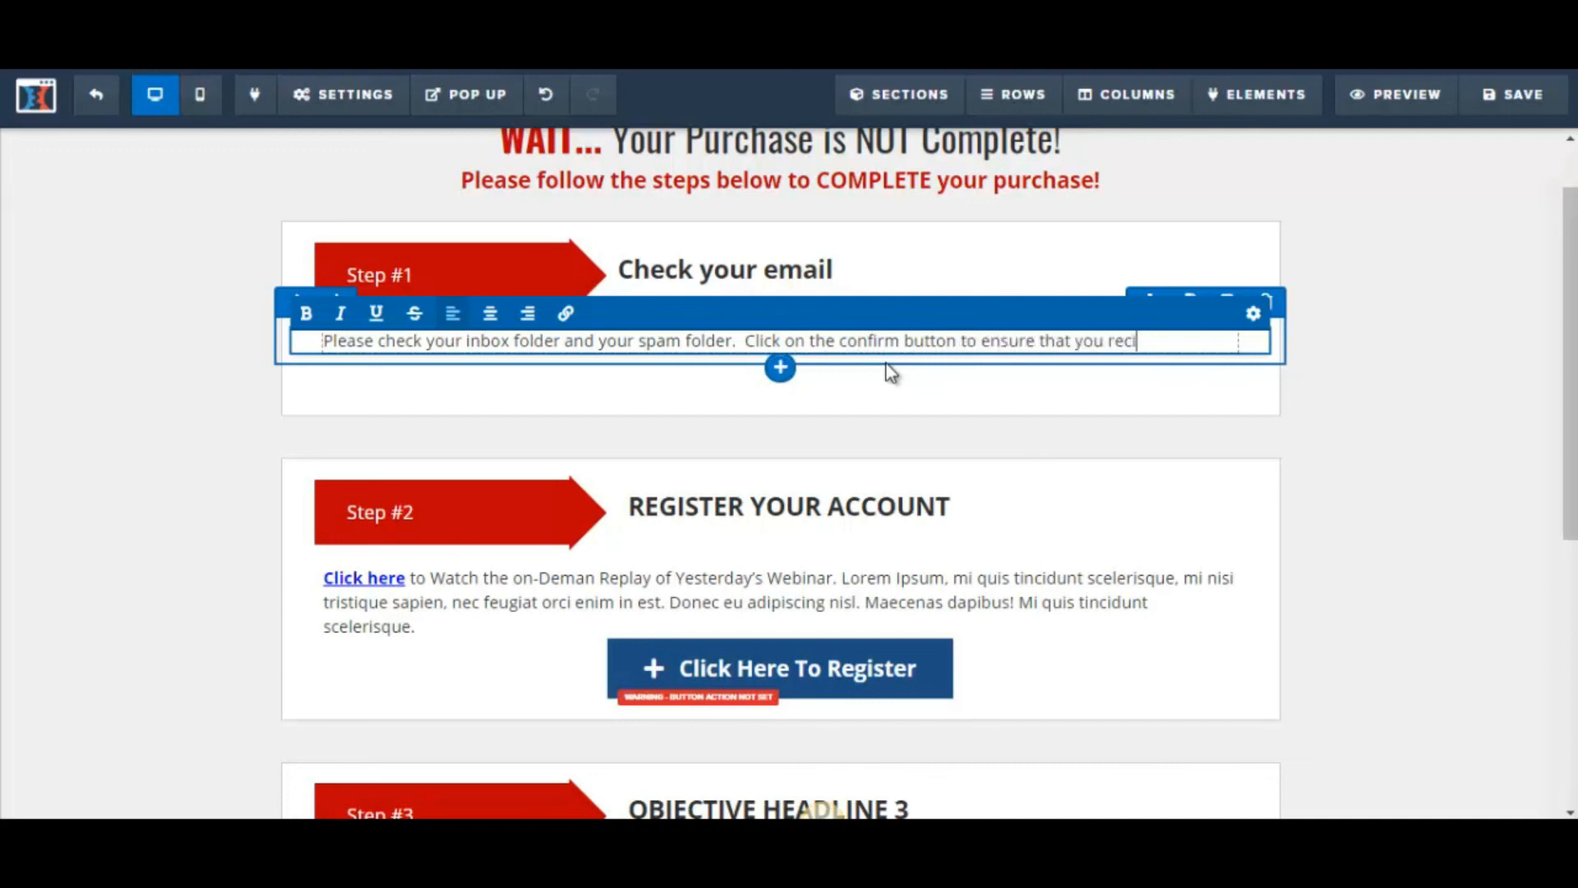
text(eeive future updates.)
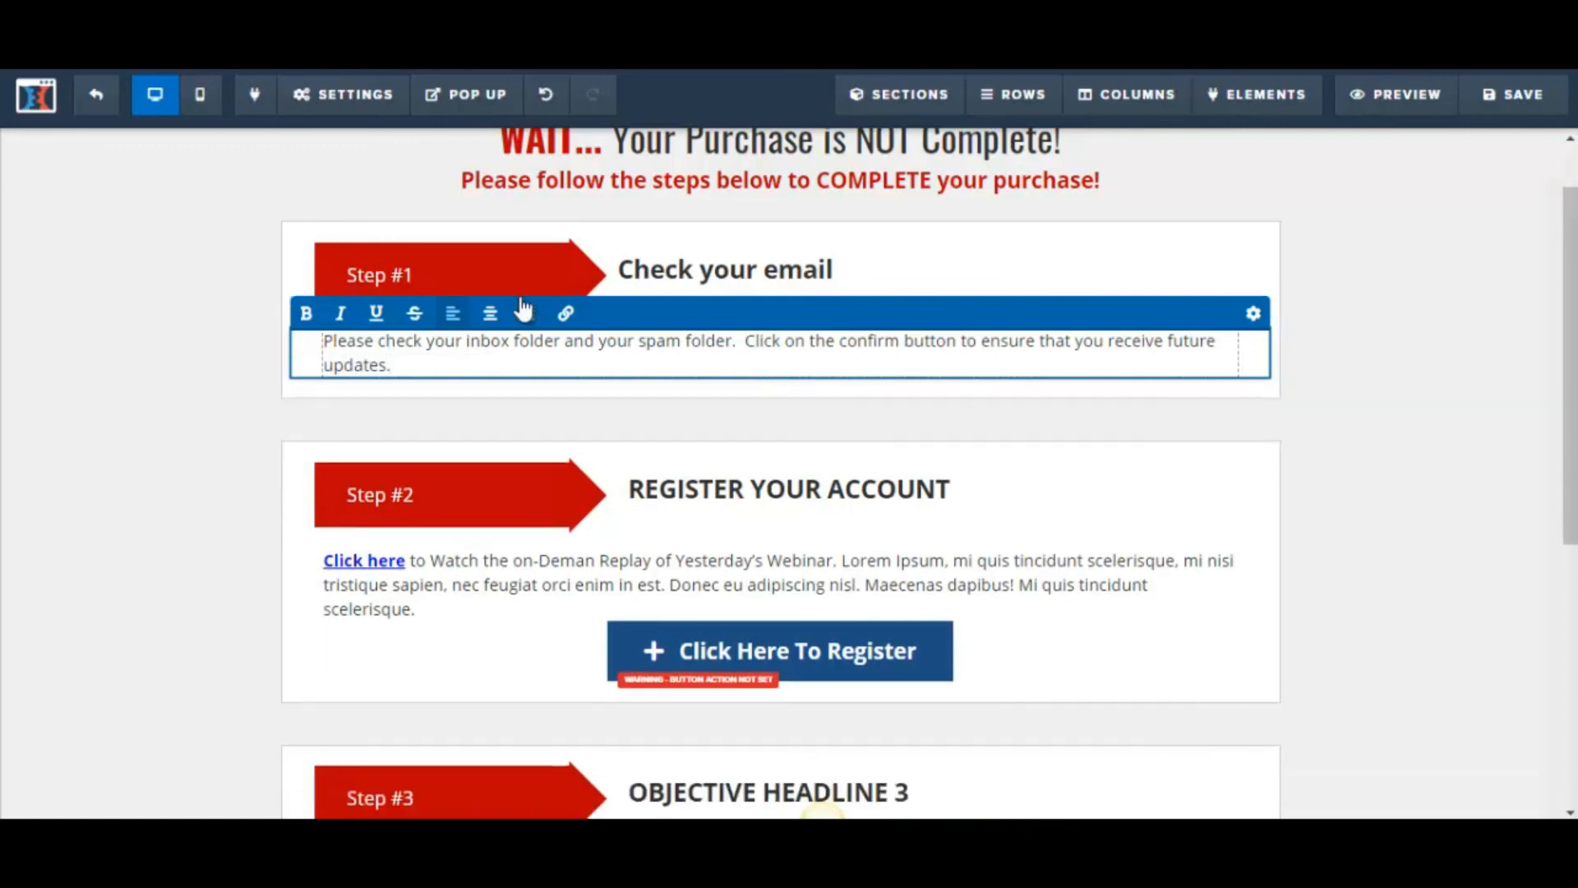
key(super+c)
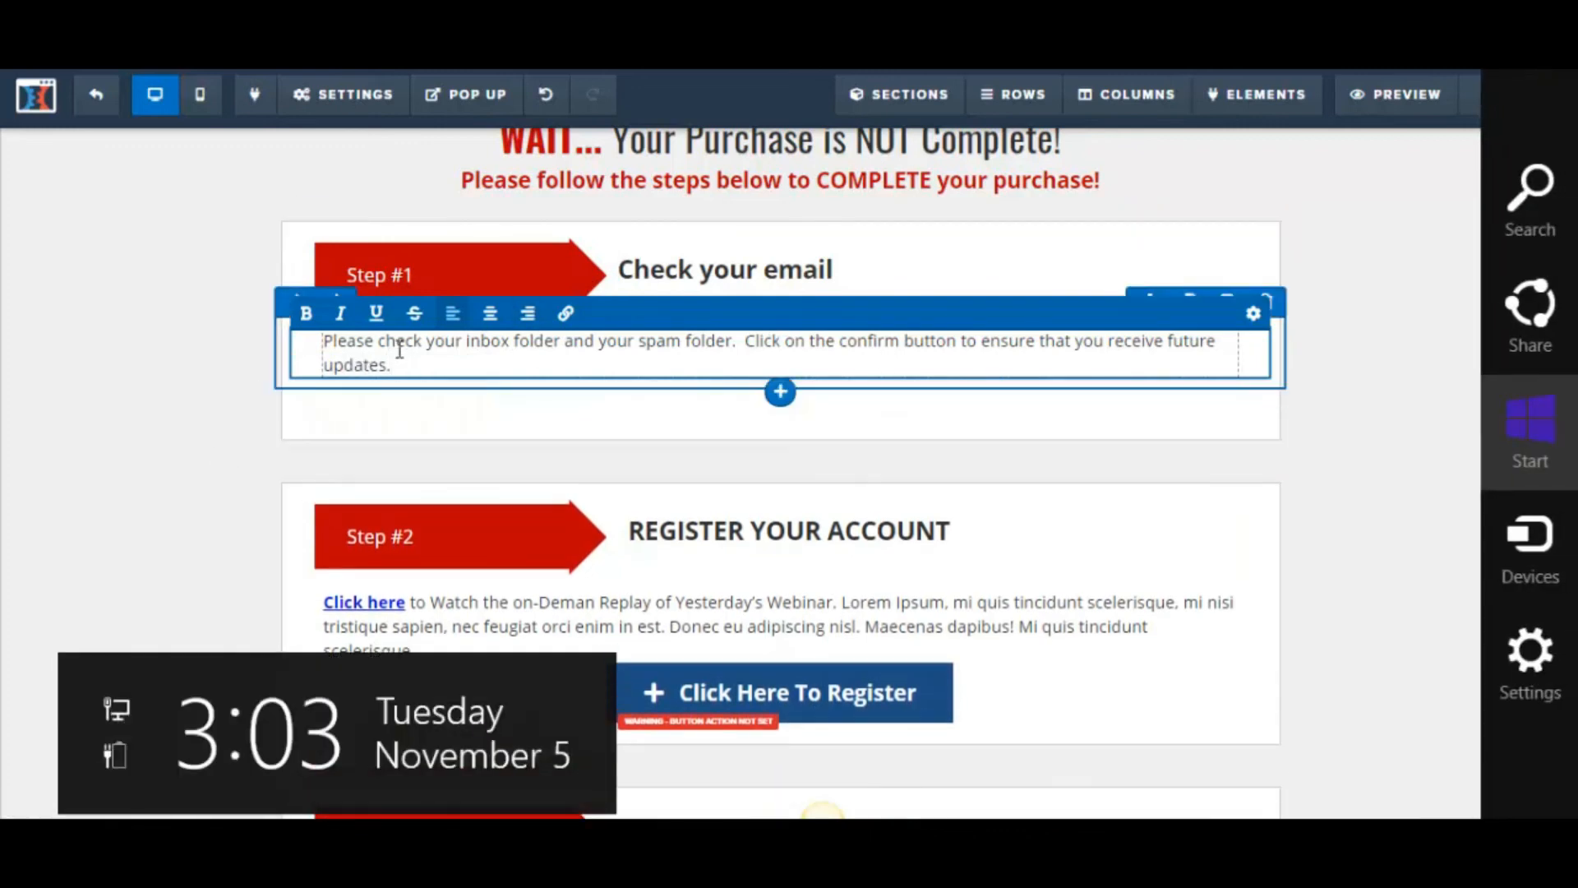
Step: Replace the Step #2 heading "REGISTER YOUR ACCOUNT" with "Download your product."
click(487, 361)
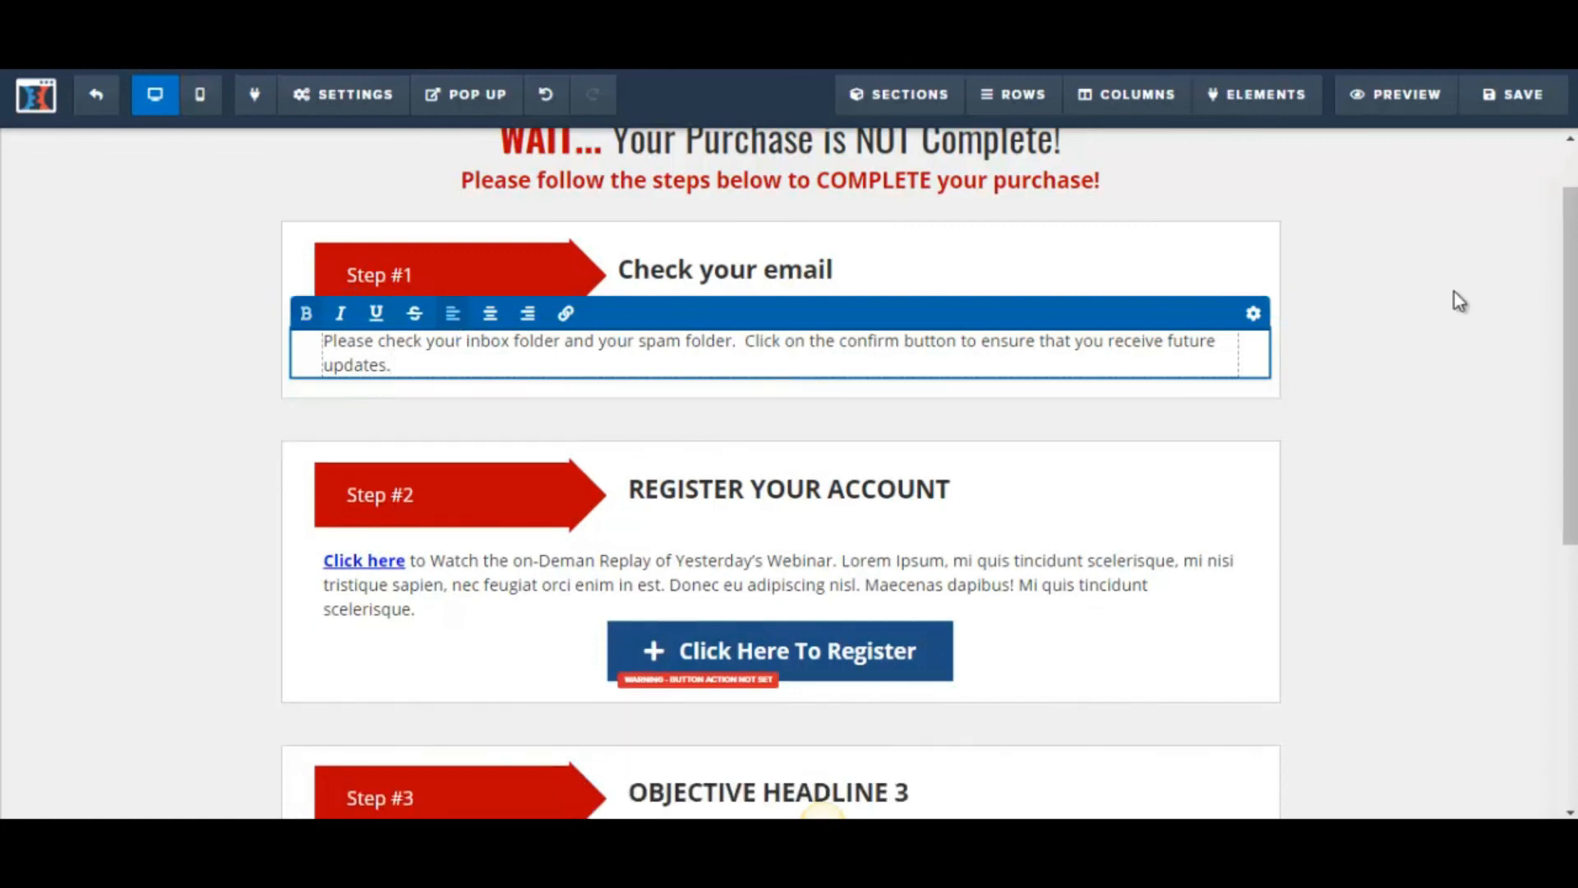
click(1455, 294)
drag(1572, 348, 1571, 405)
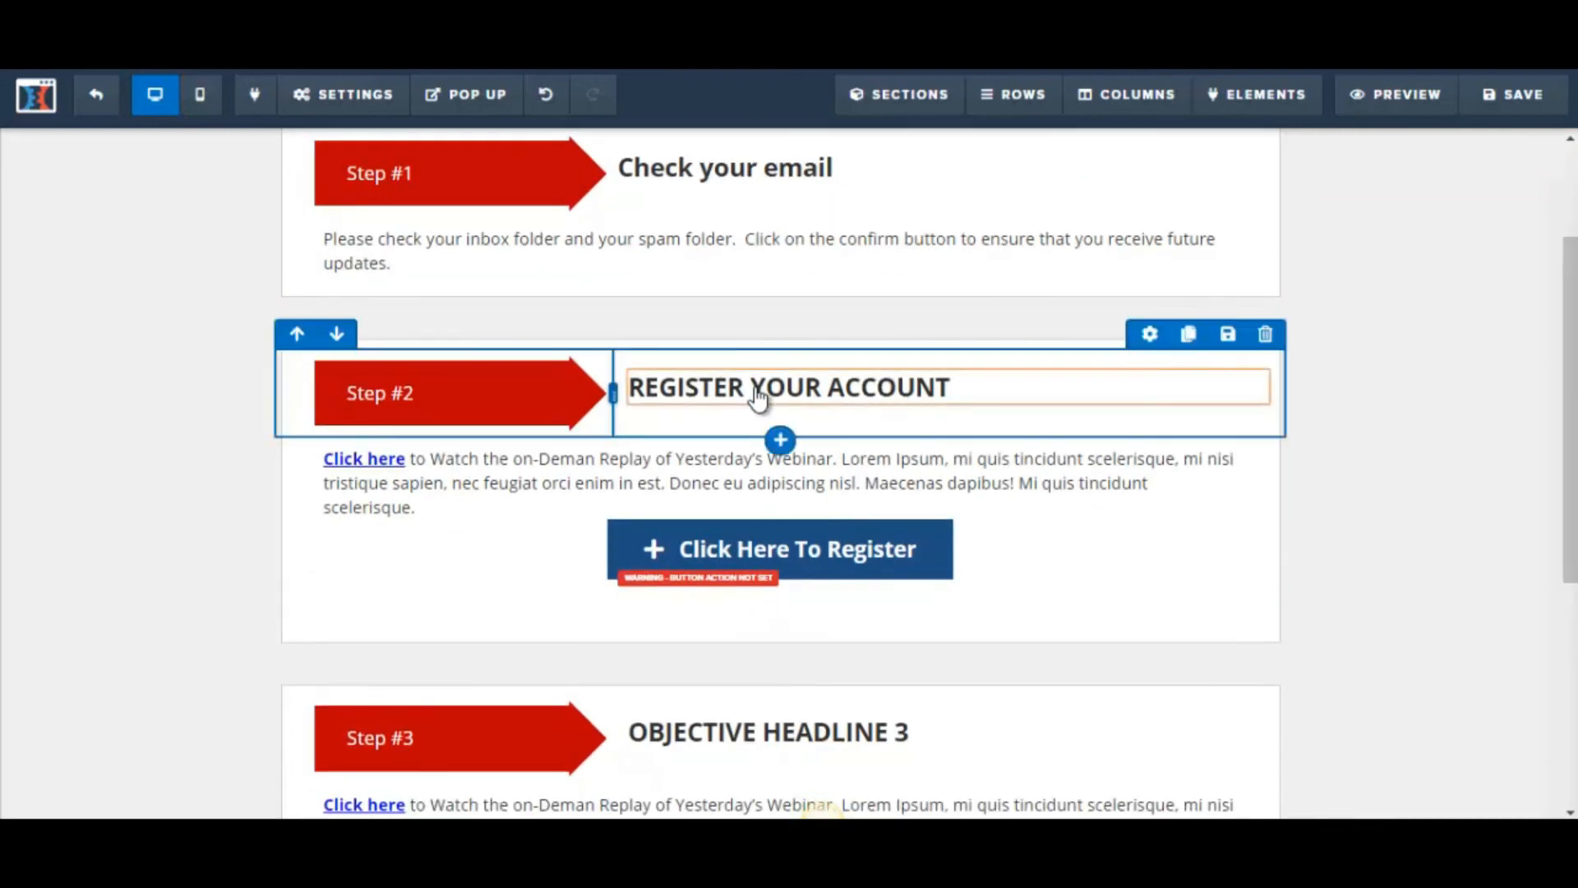
click(635, 388)
drag(634, 388, 983, 392)
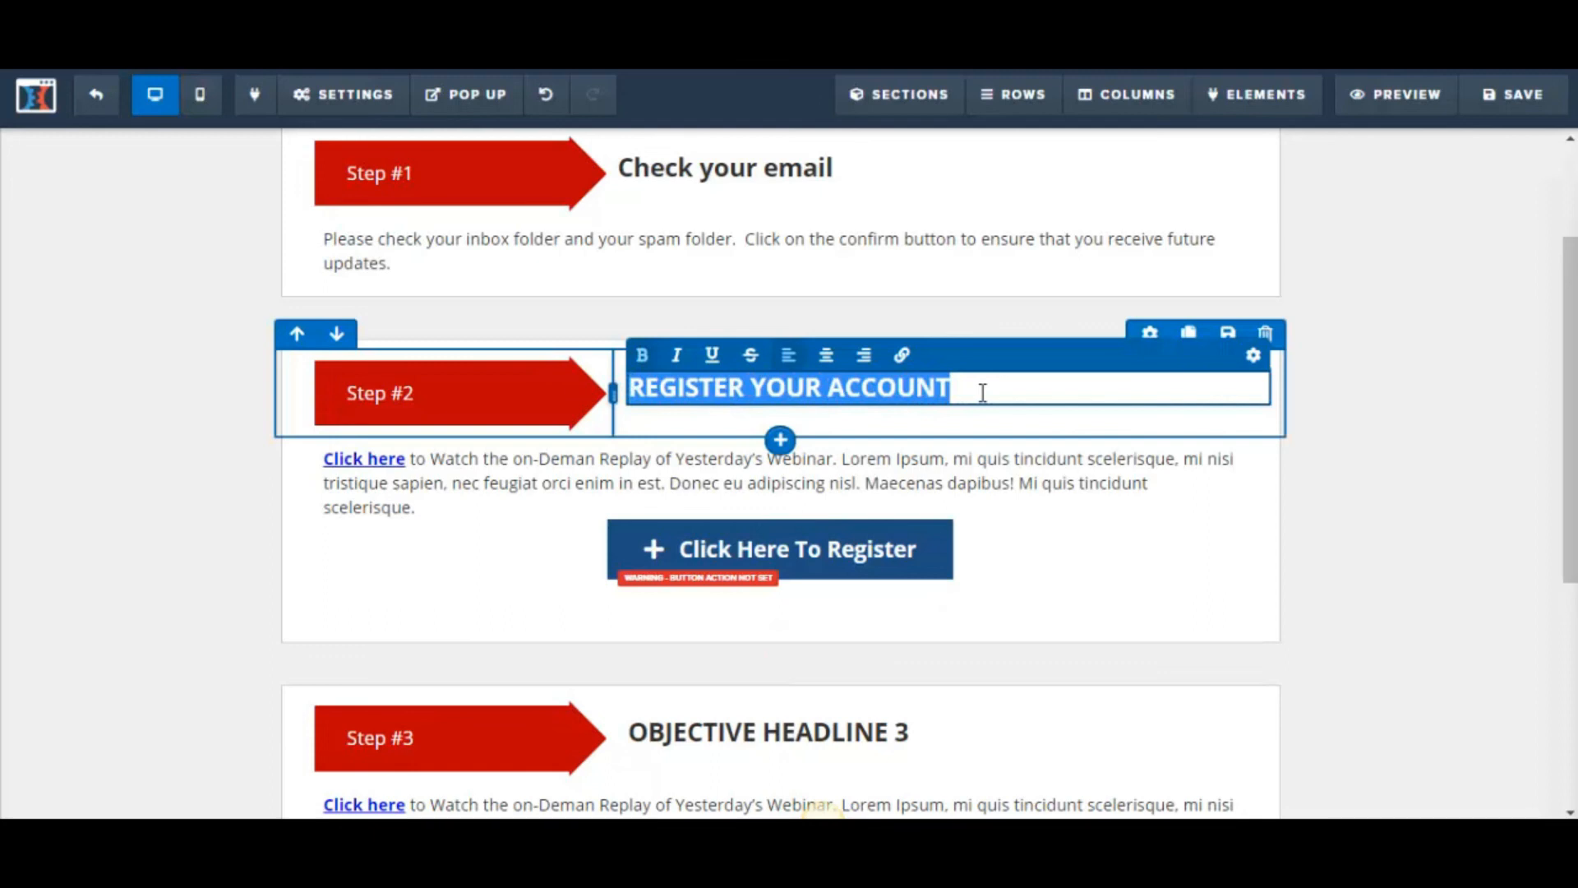
text(Download your product.)
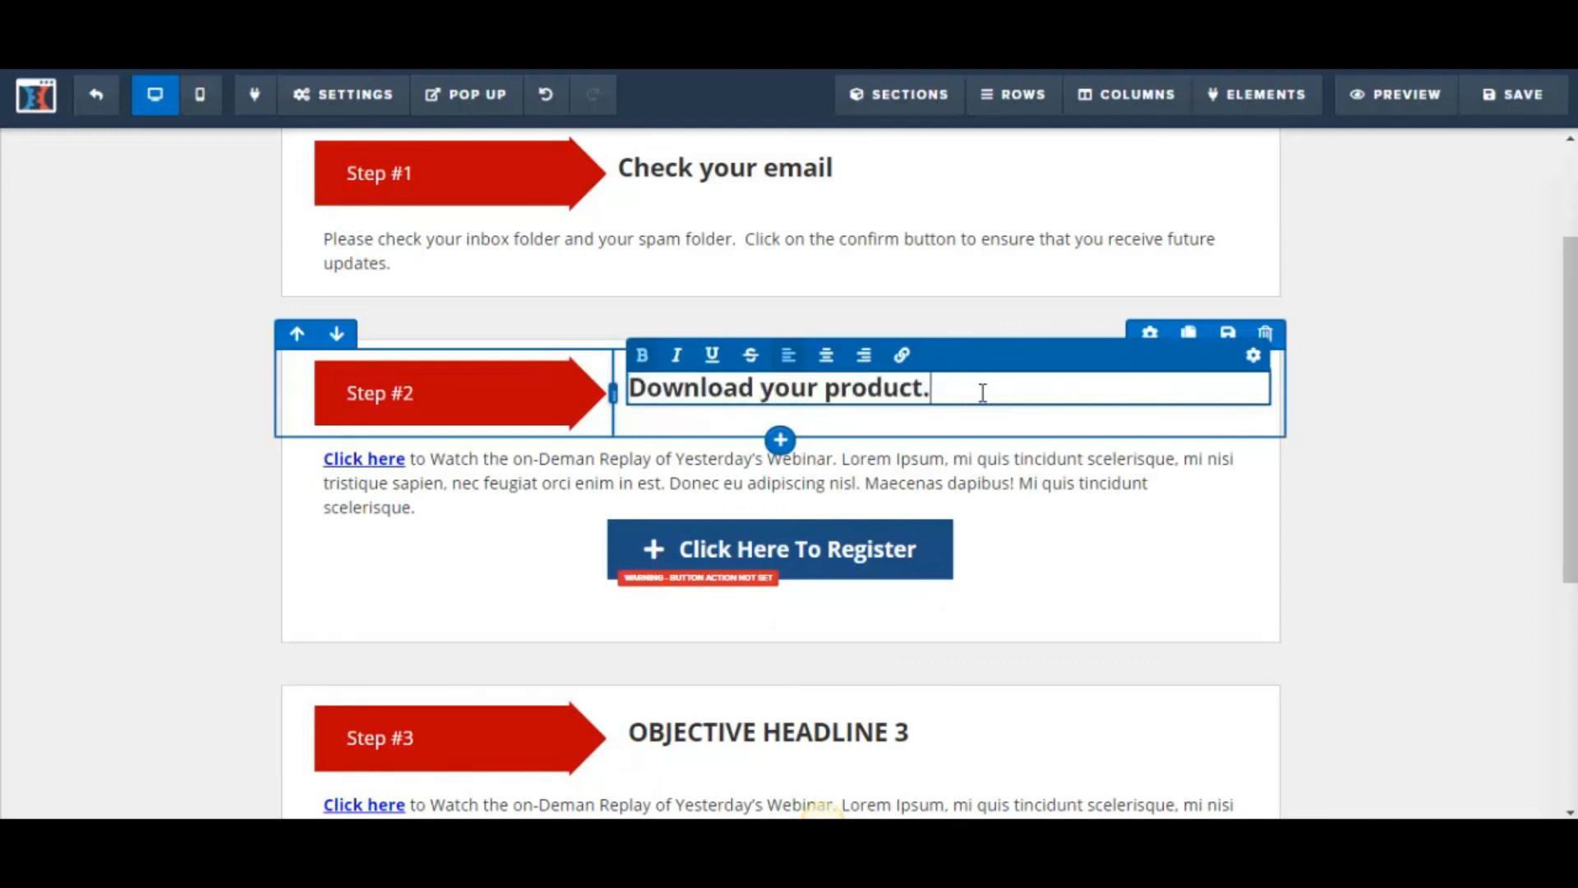
click(487, 498)
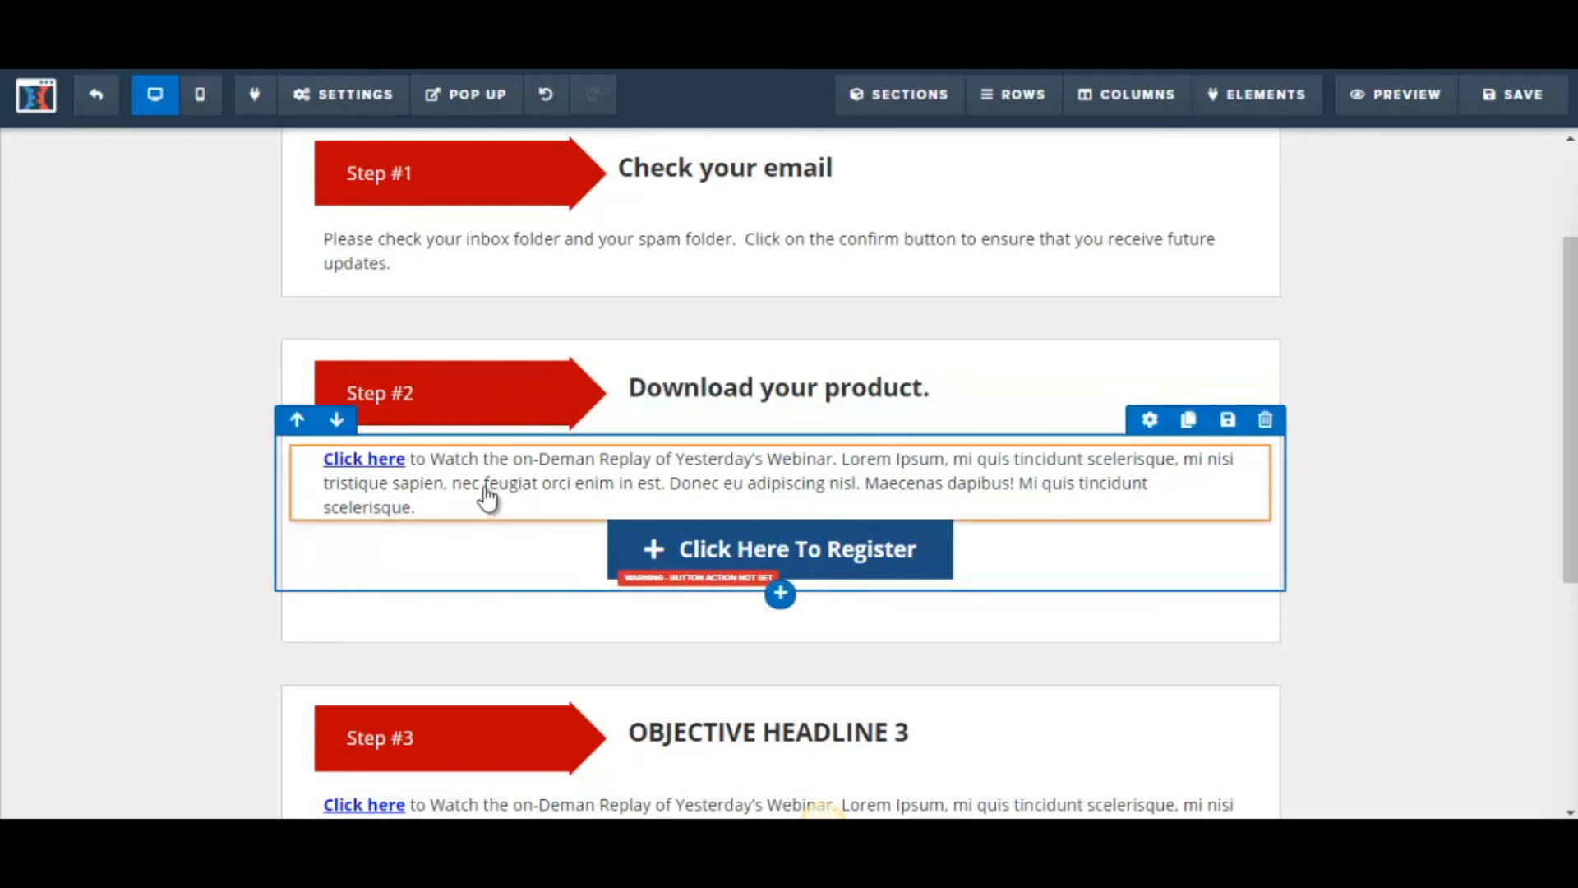
click(372, 467)
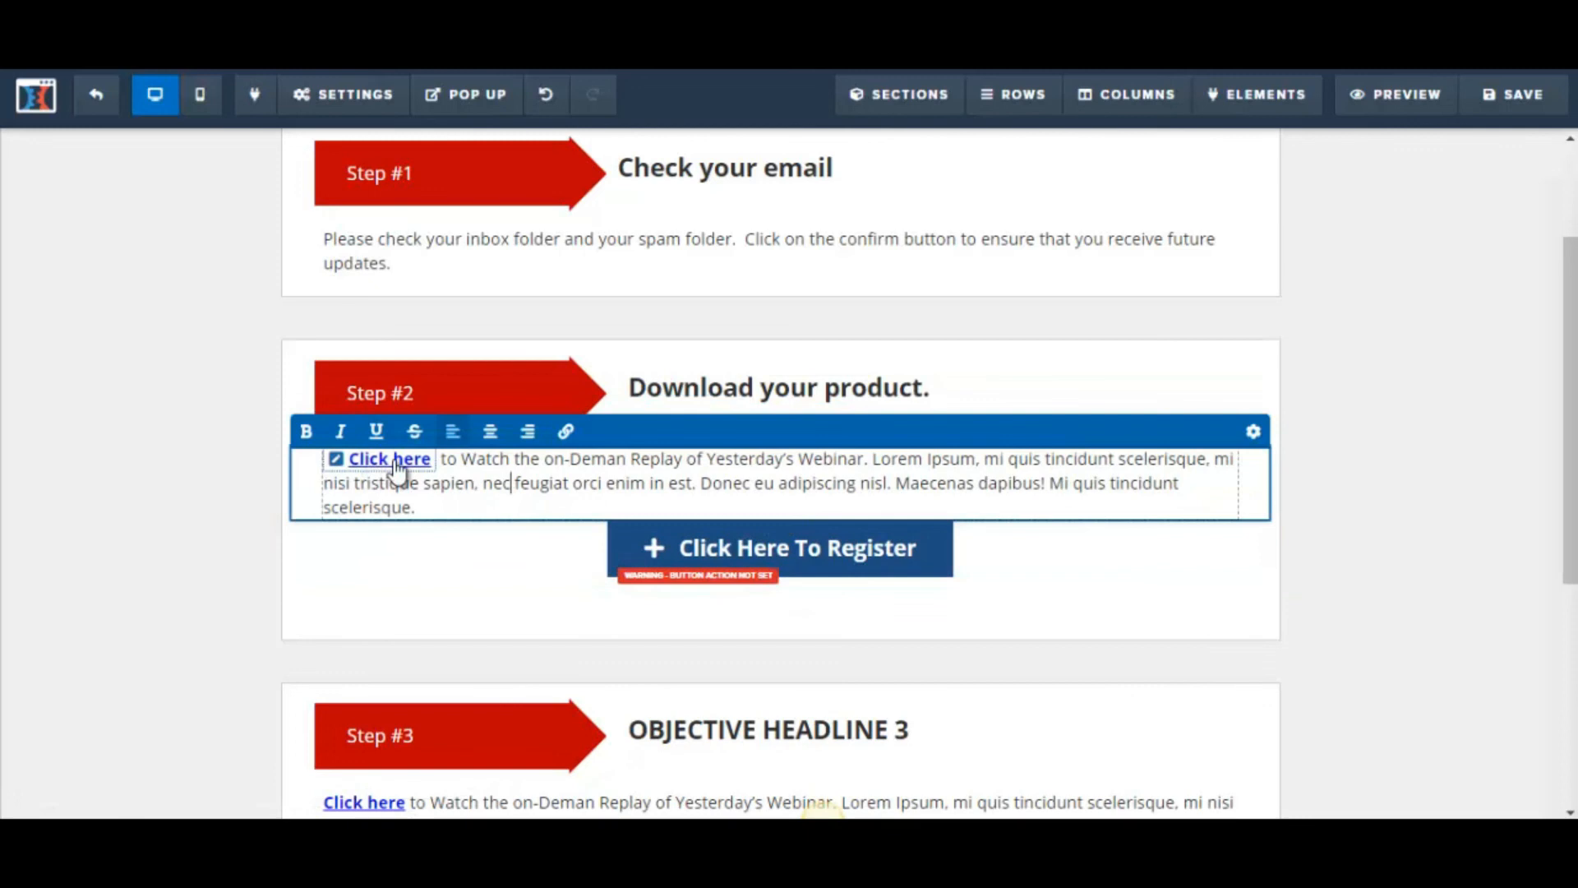
click(1452, 518)
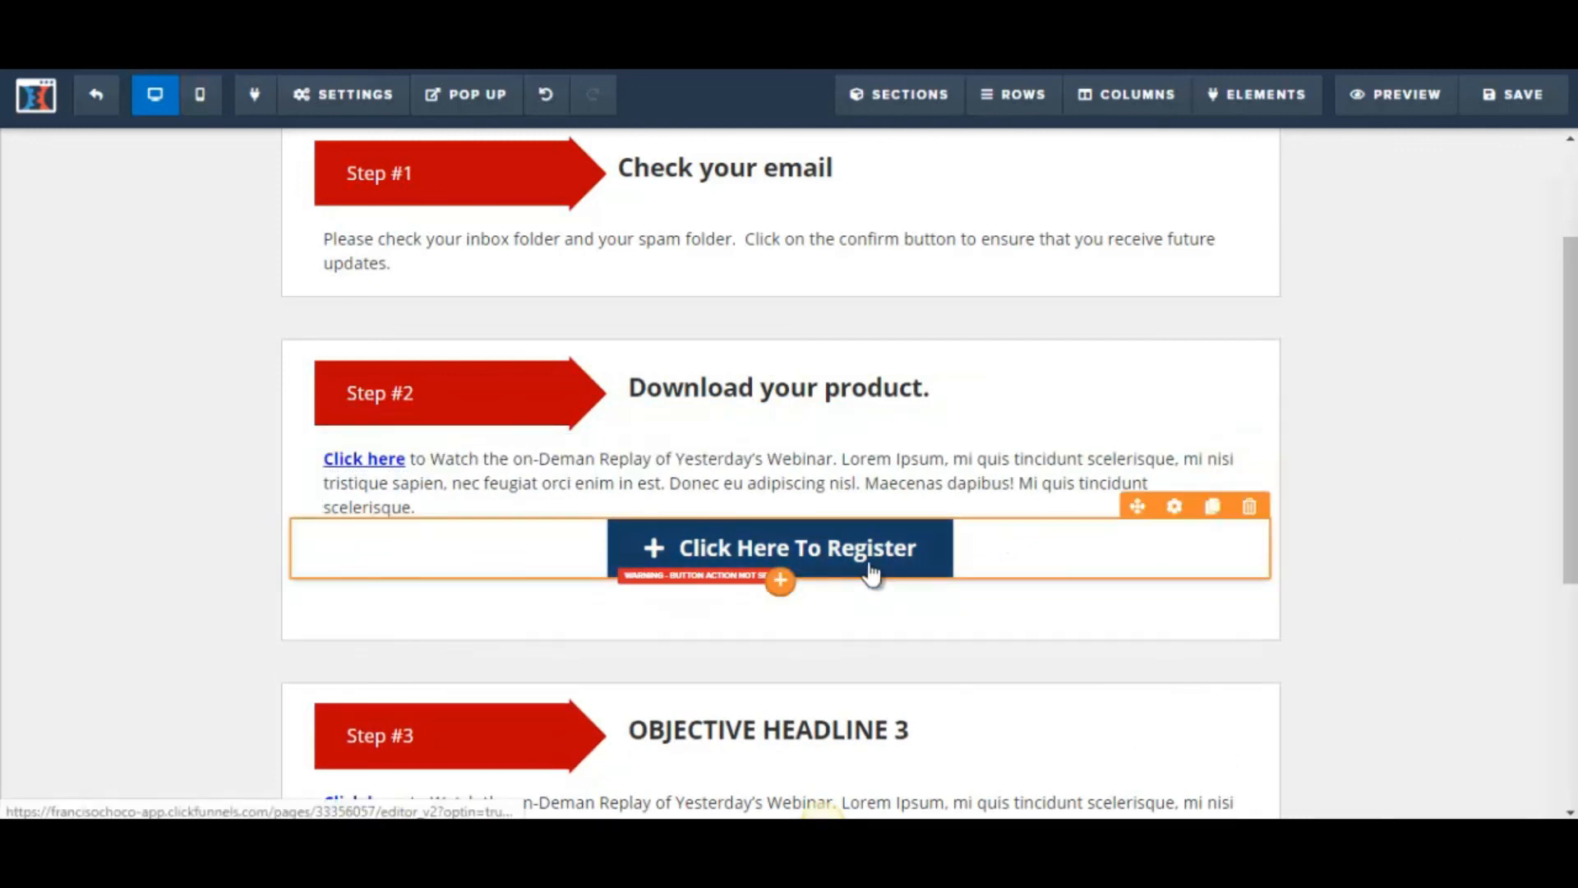
Step: Change the text of the Step #2 button to "Click Here To Download"
click(871, 573)
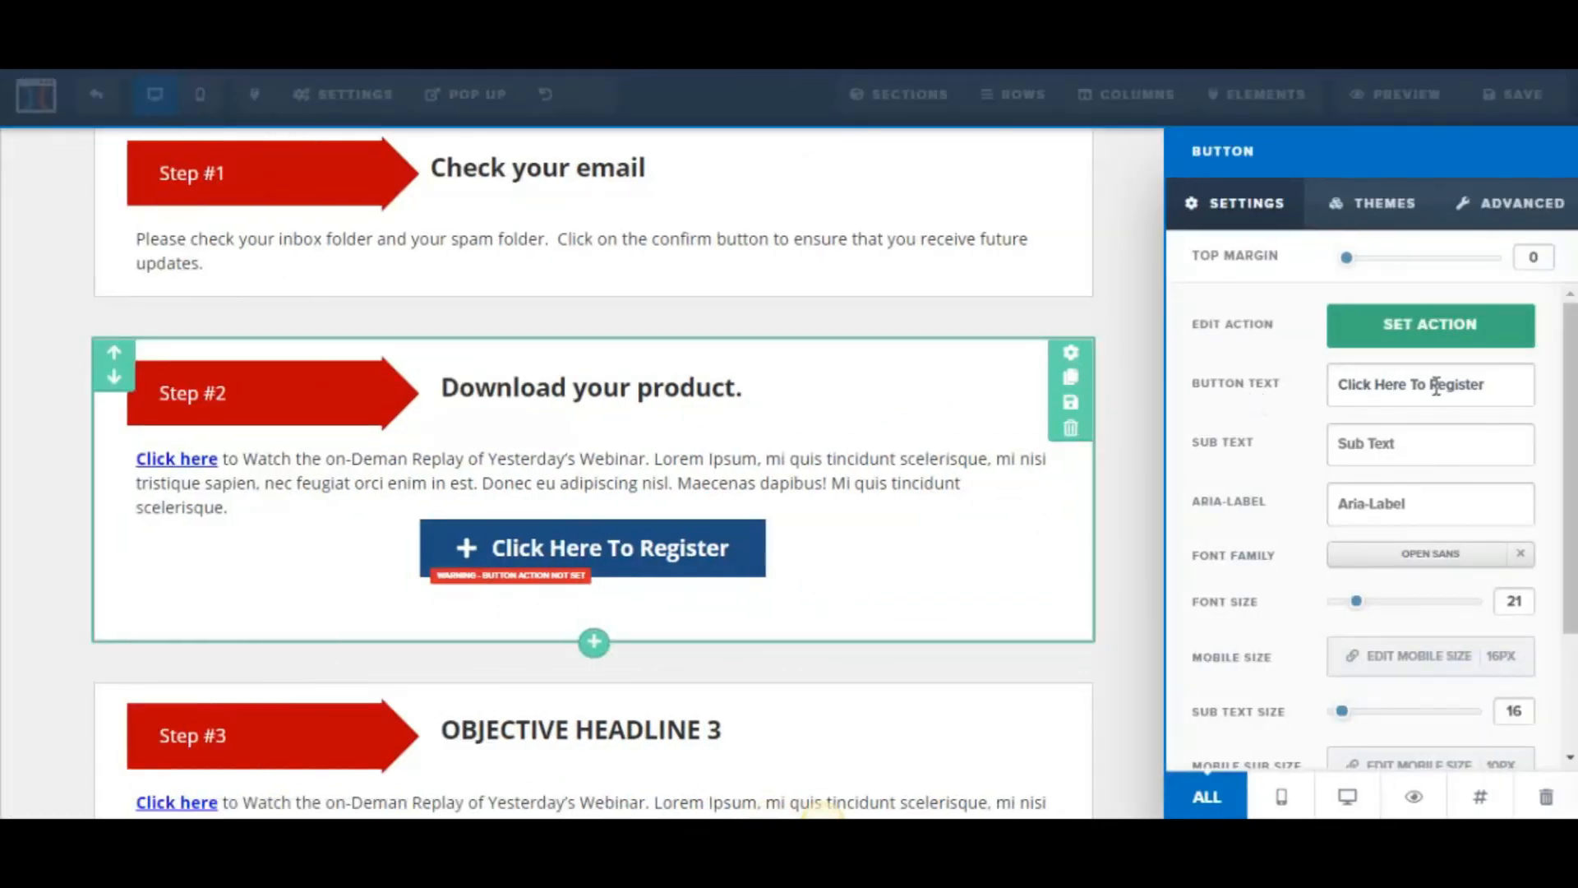
drag(1430, 385, 1510, 387)
text(D)
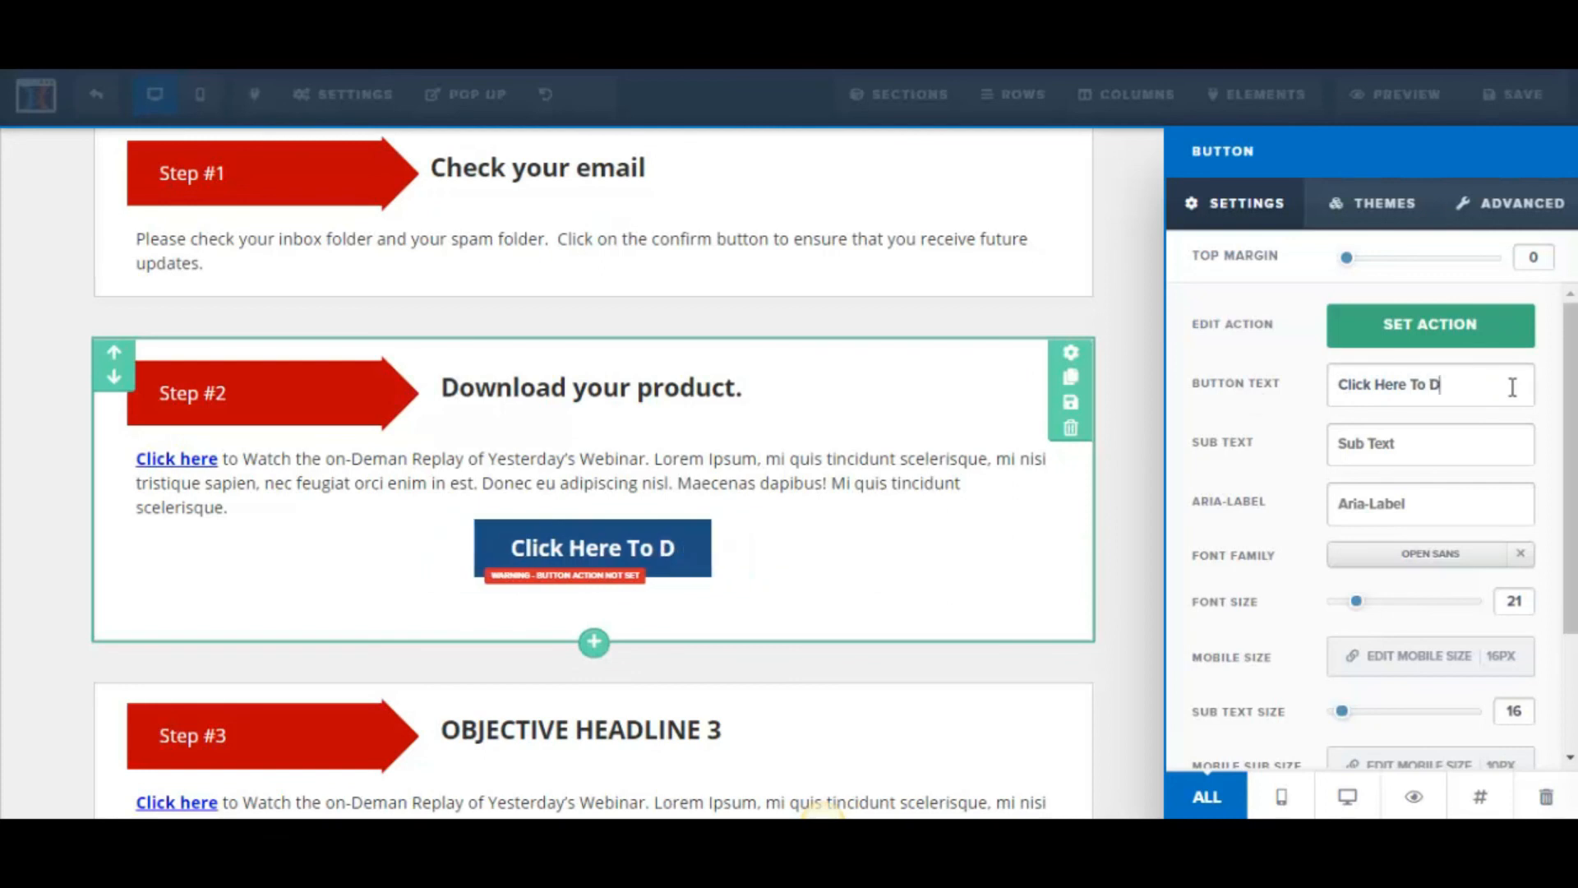
text(ownload)
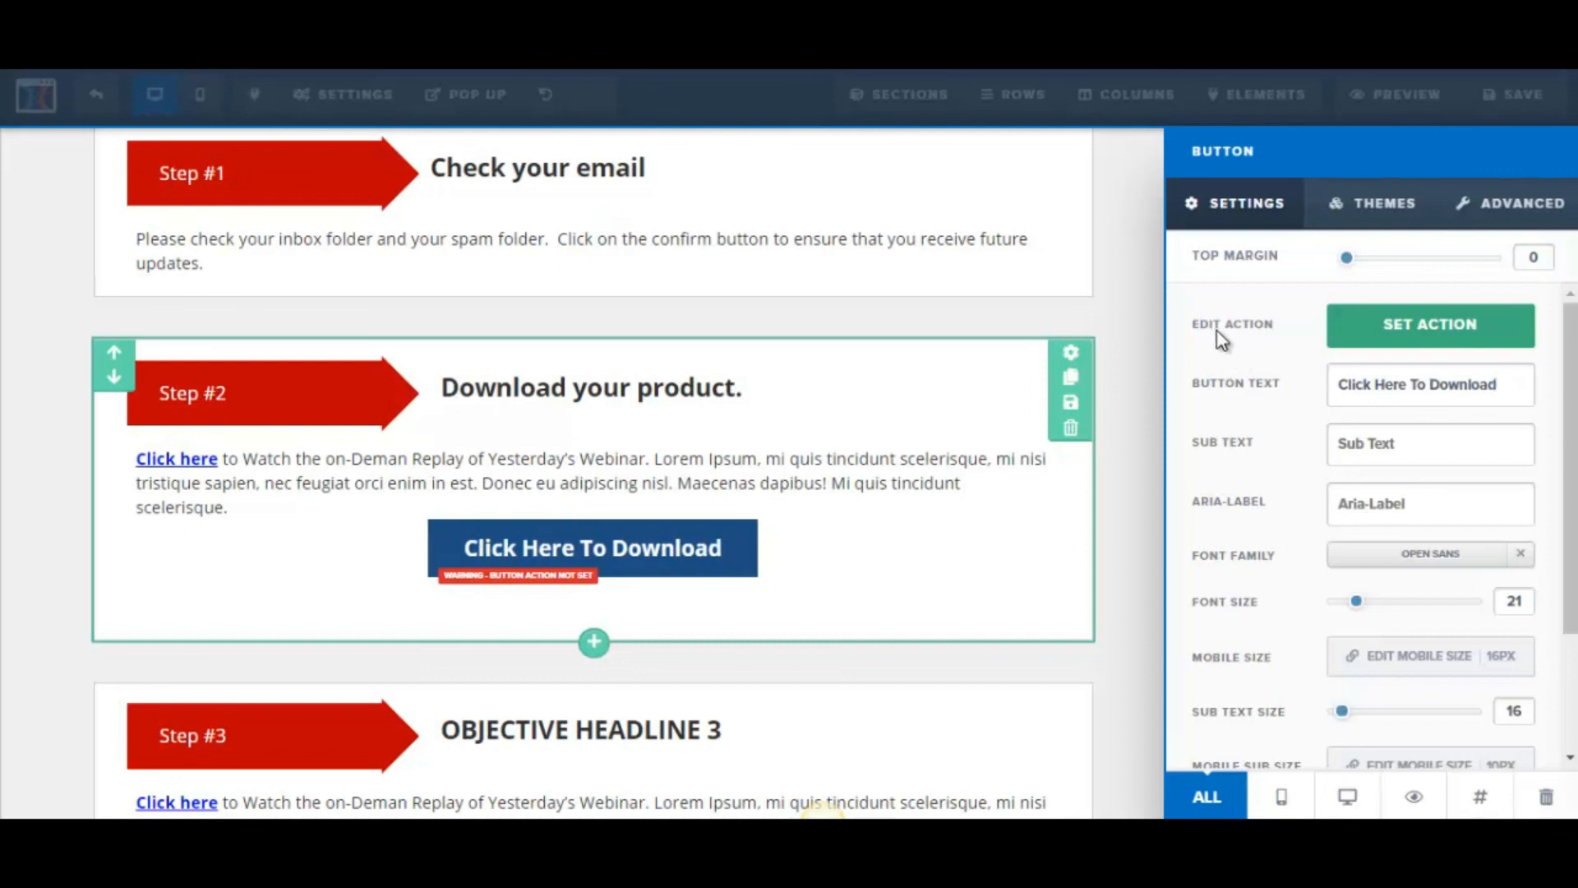
Step: Check the website URL setting in the download button's action, close the settings and save the page
click(1431, 337)
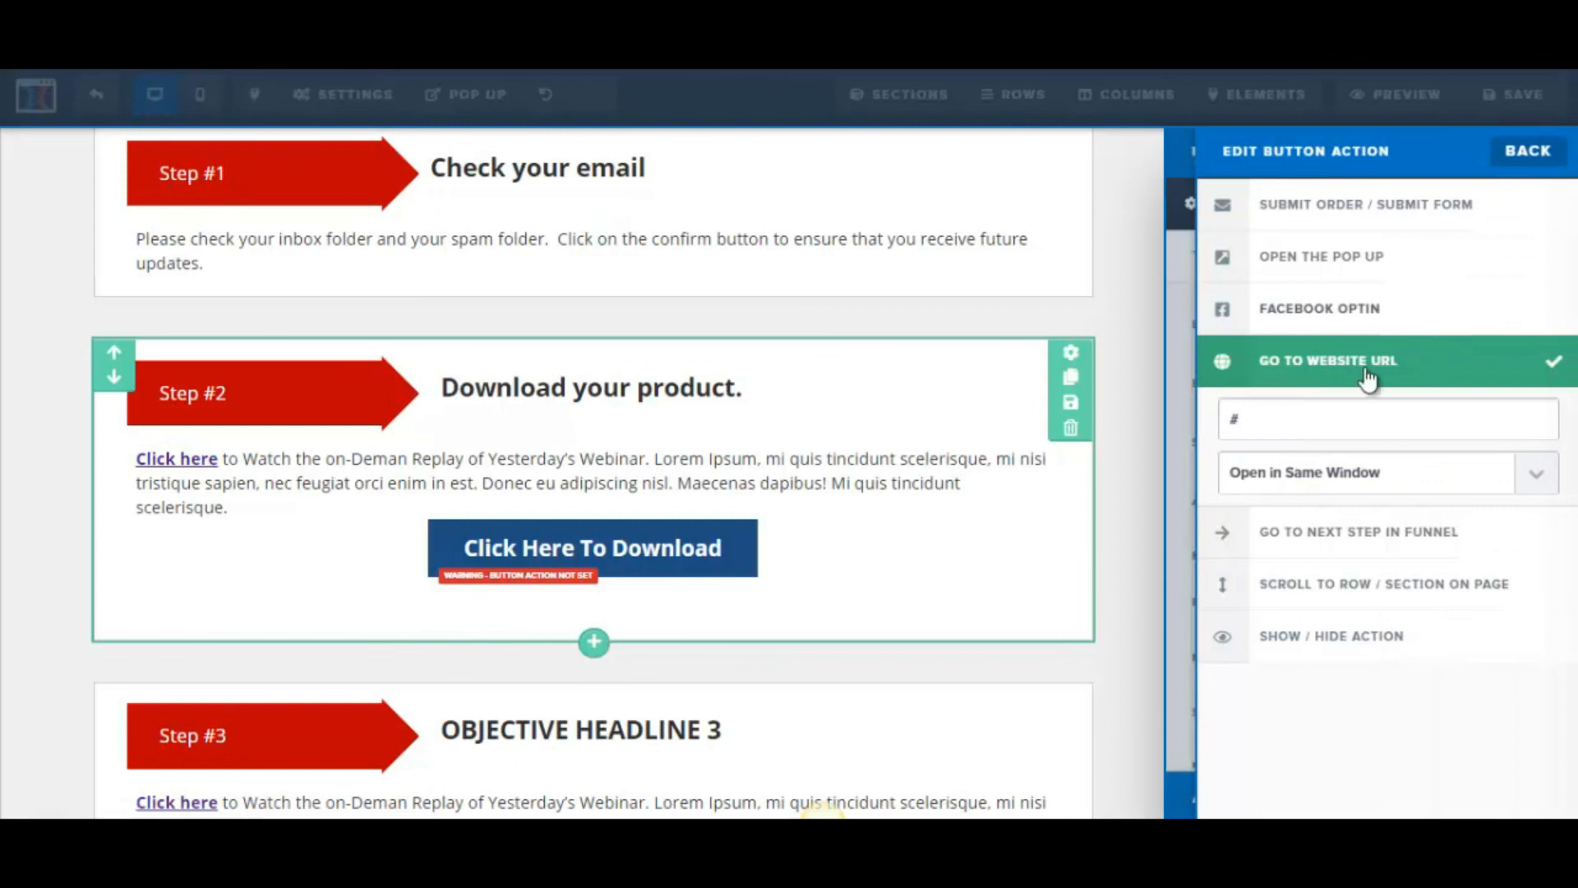
drag(1241, 417, 1222, 413)
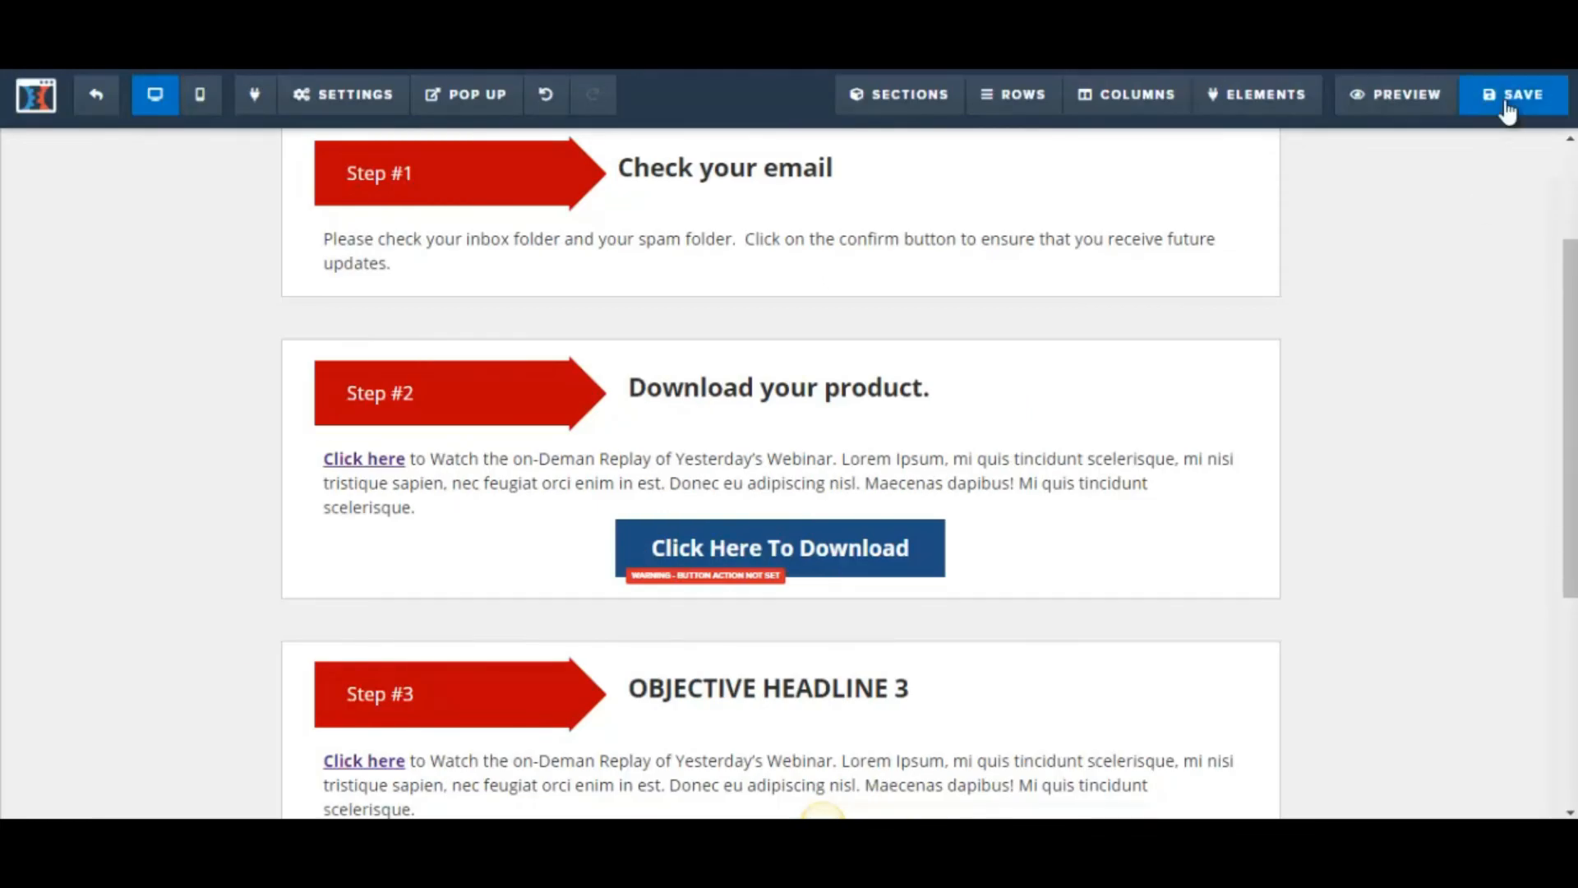
click(1509, 97)
Step: Delete the Step #3 "OBJECTIVE HEADLINE 3" section and confirm the deletion
scroll(781, 473, down, 3)
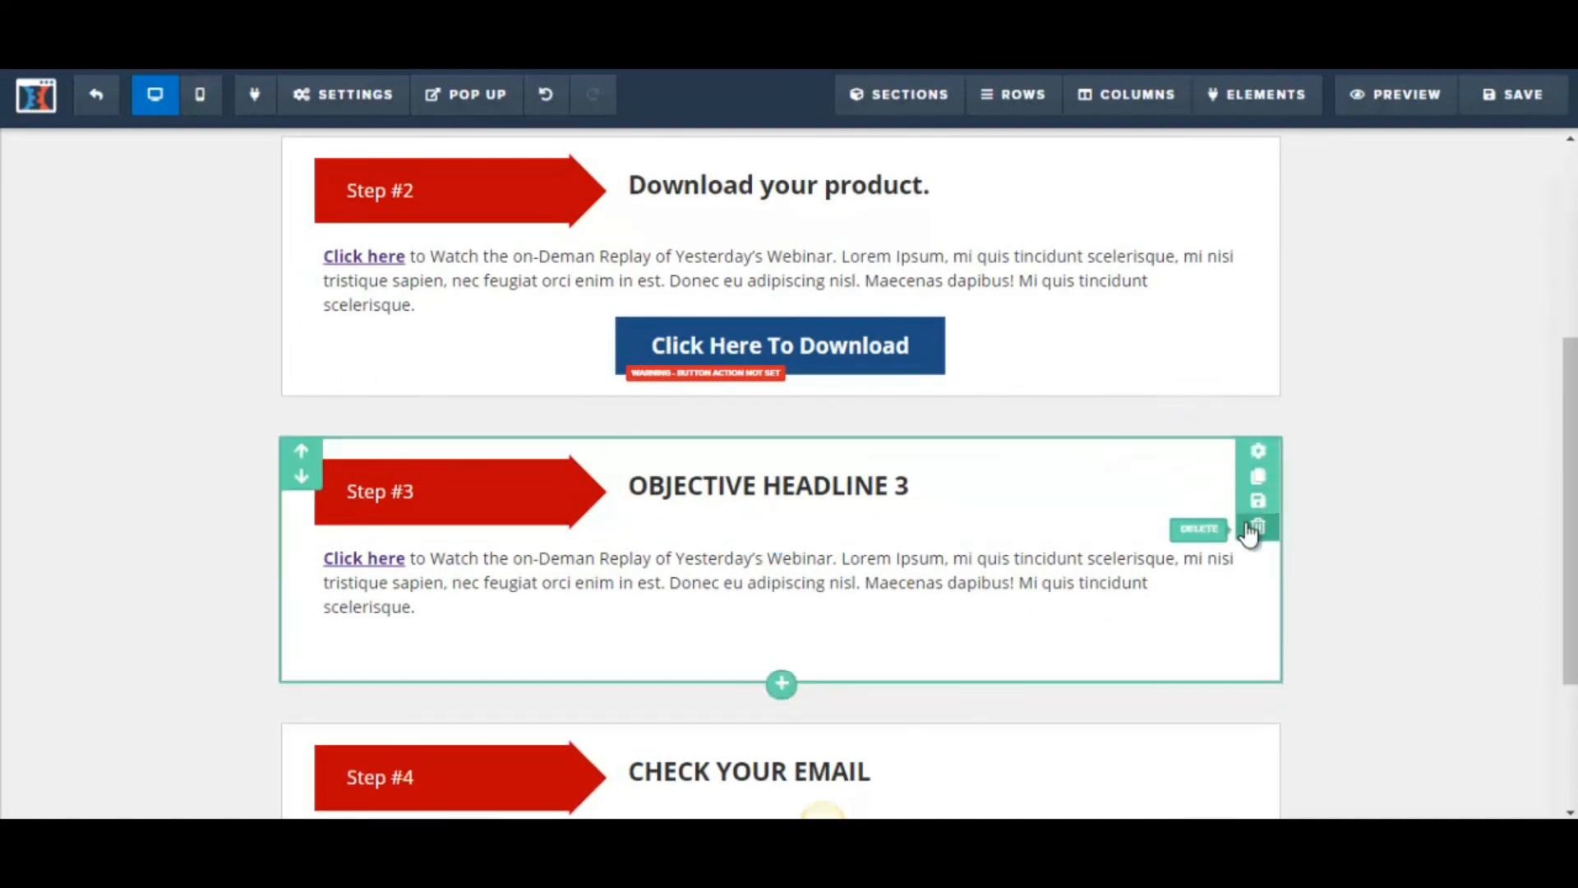
click(1257, 527)
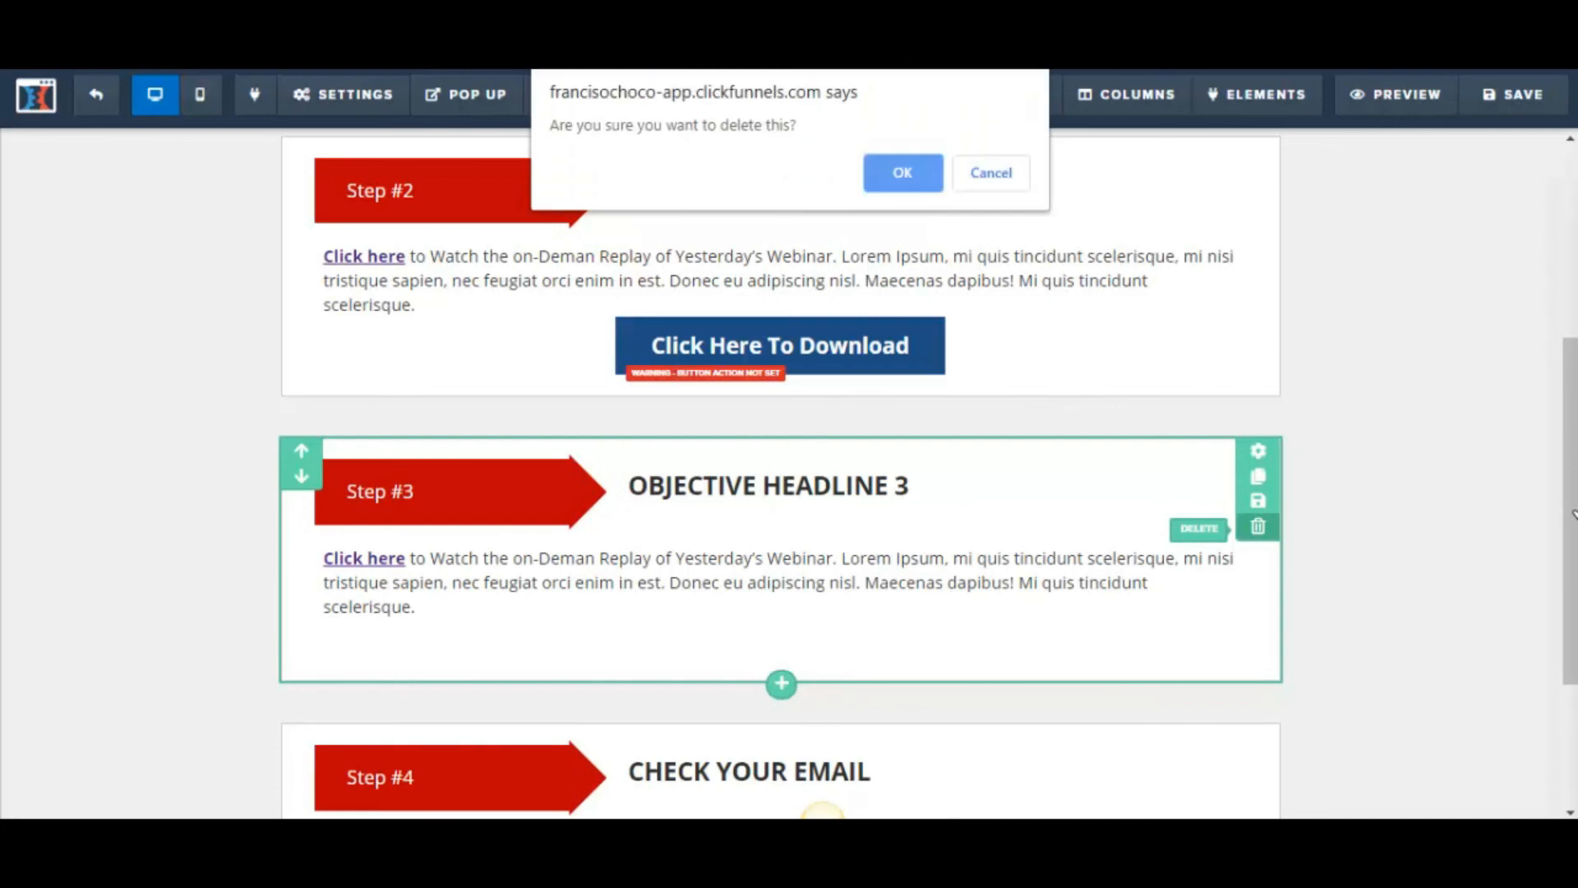
click(925, 177)
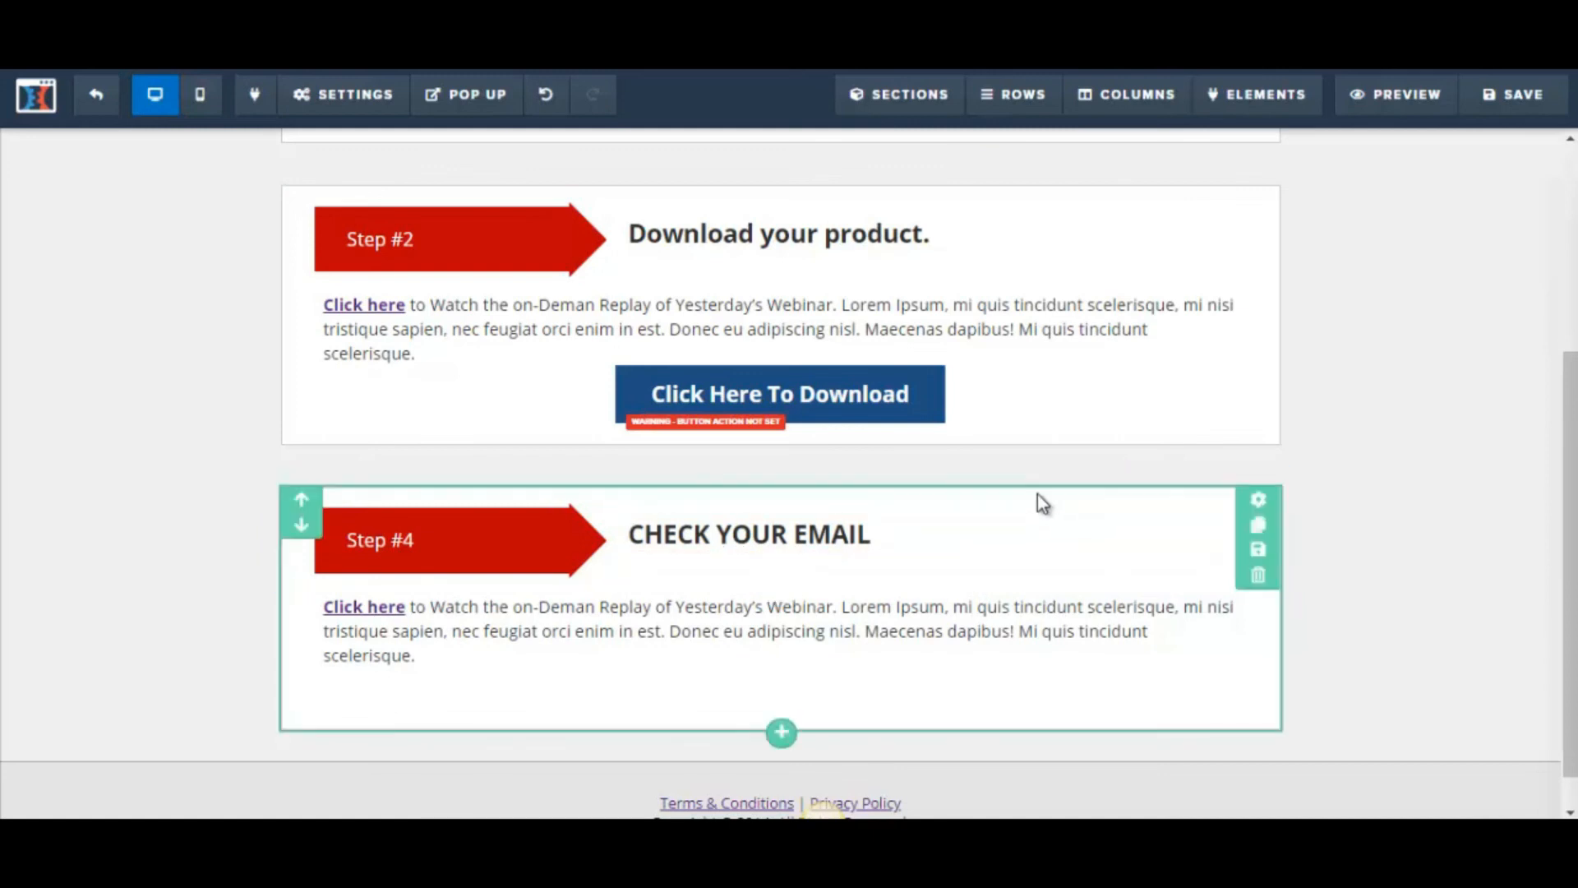
Step: Review the page and delete the Step #4 "CHECK YOUR EMAIL" section, confirming the deletion
drag(1573, 421, 1573, 207)
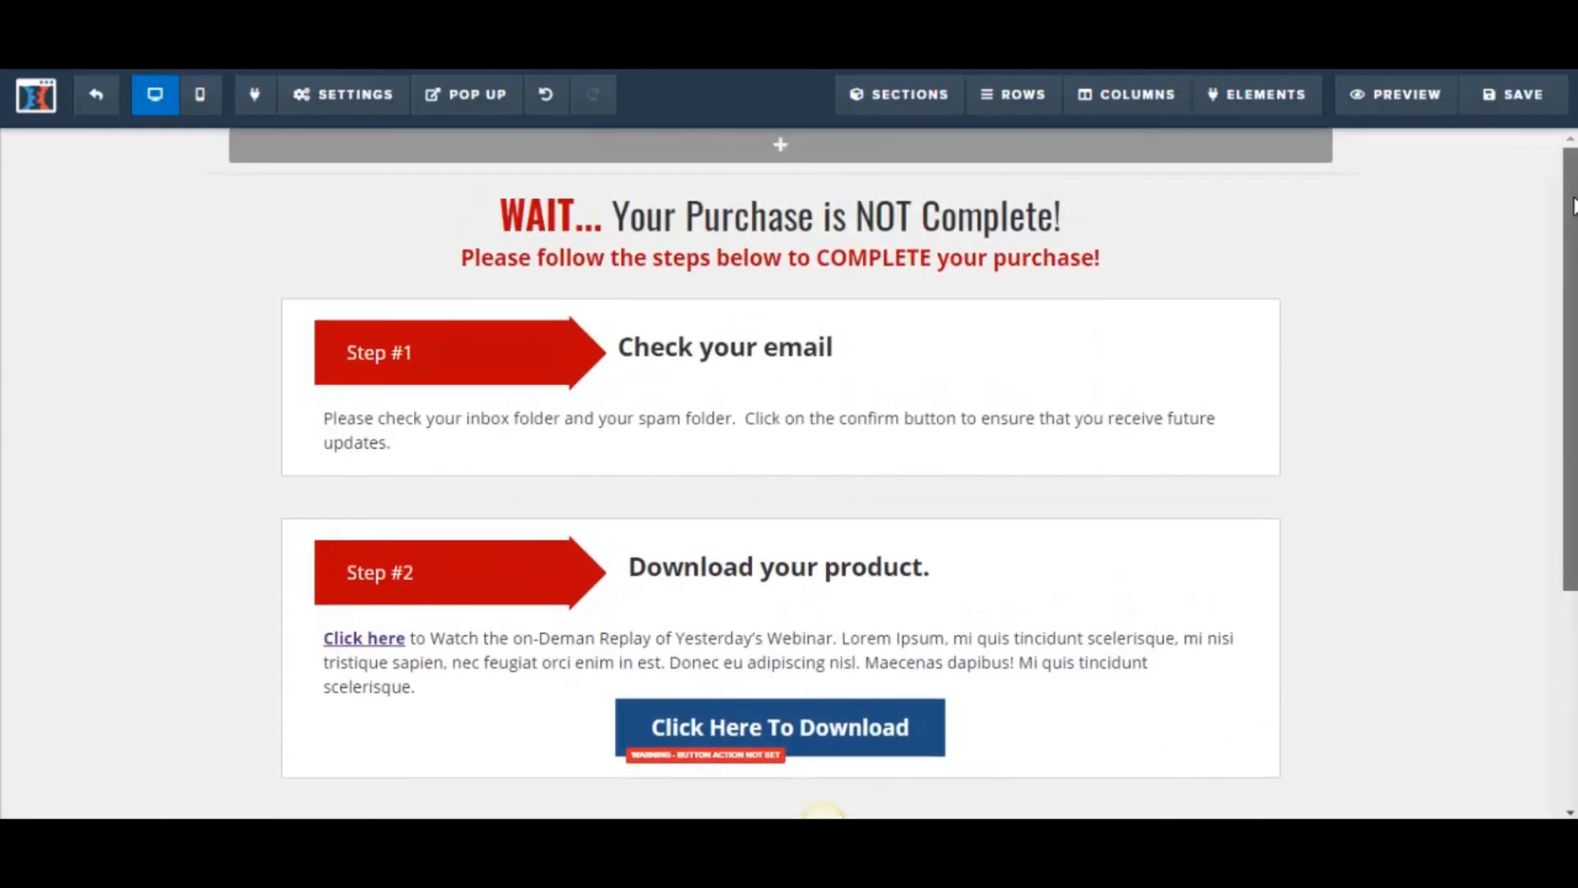
drag(1573, 493, 1572, 697)
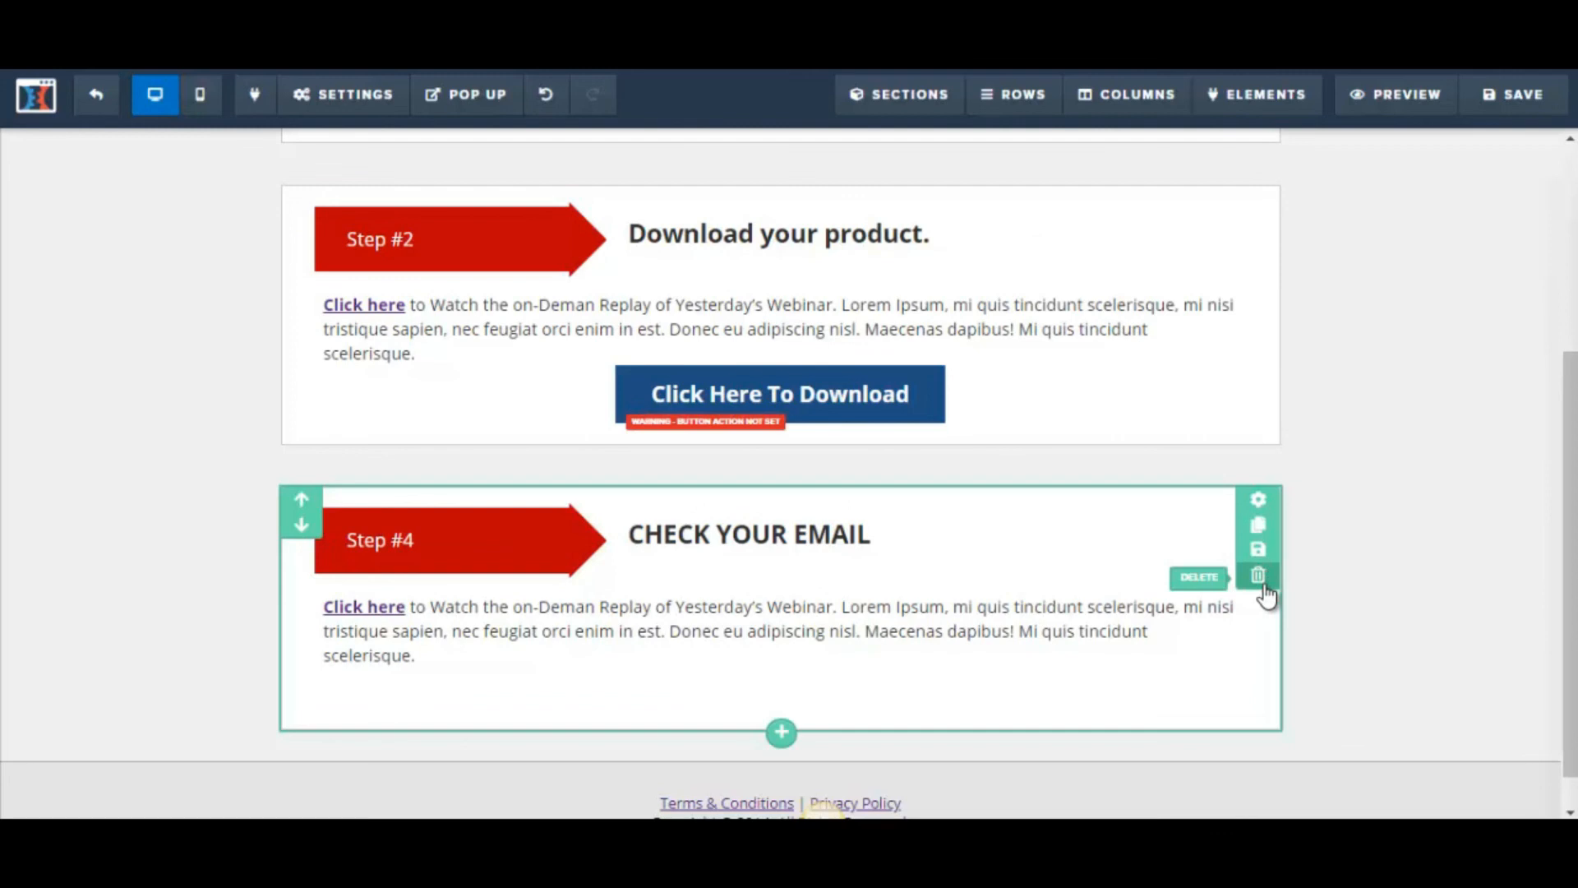
click(1260, 580)
click(908, 174)
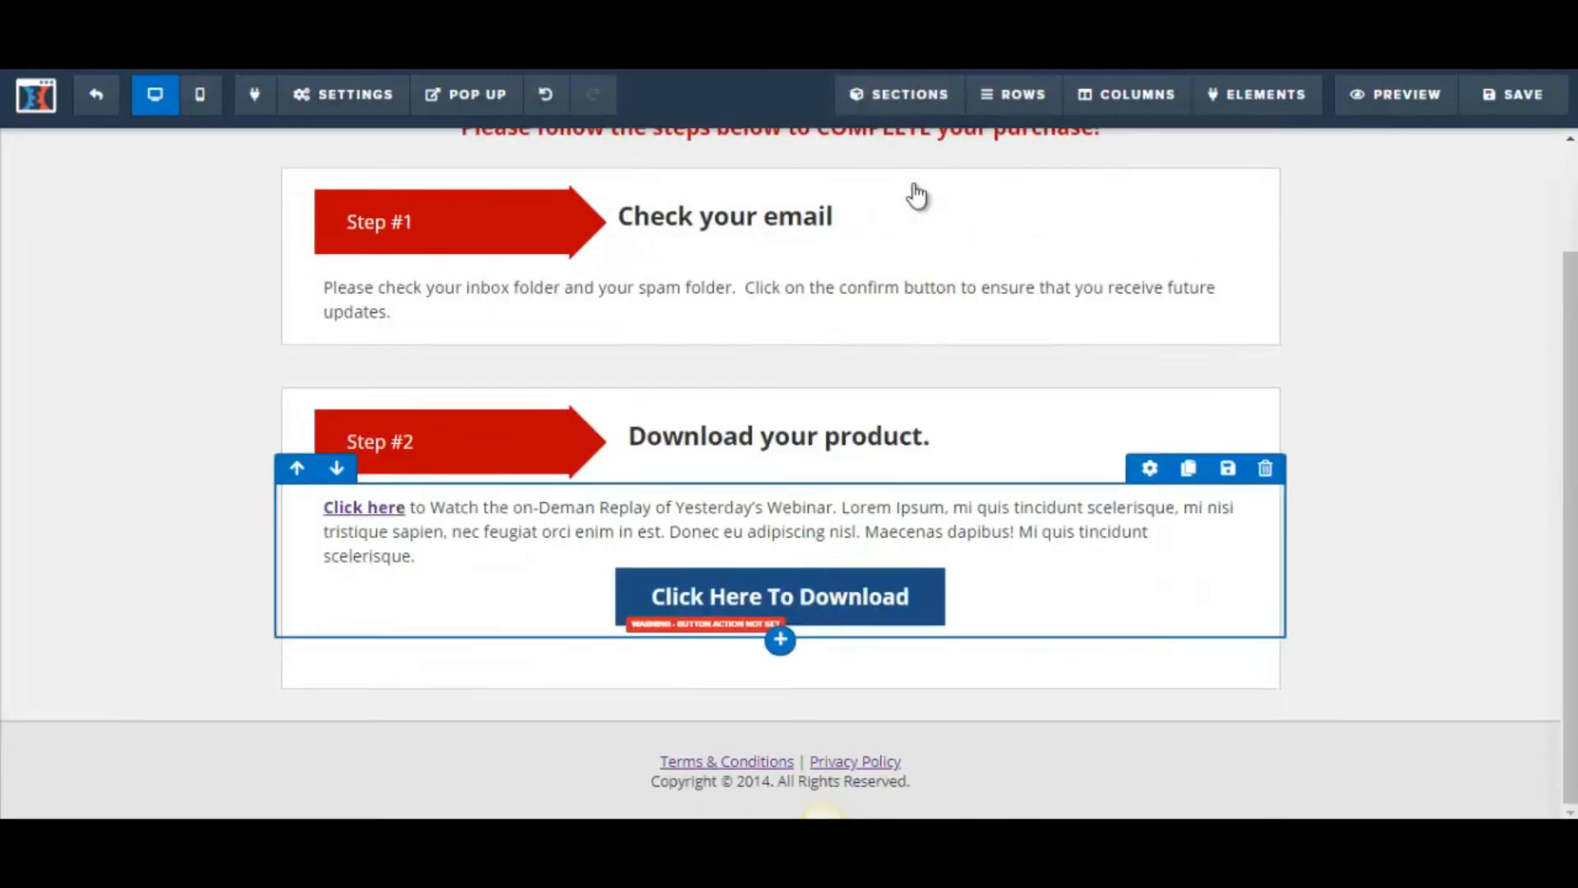
scroll(917, 197, up, 3)
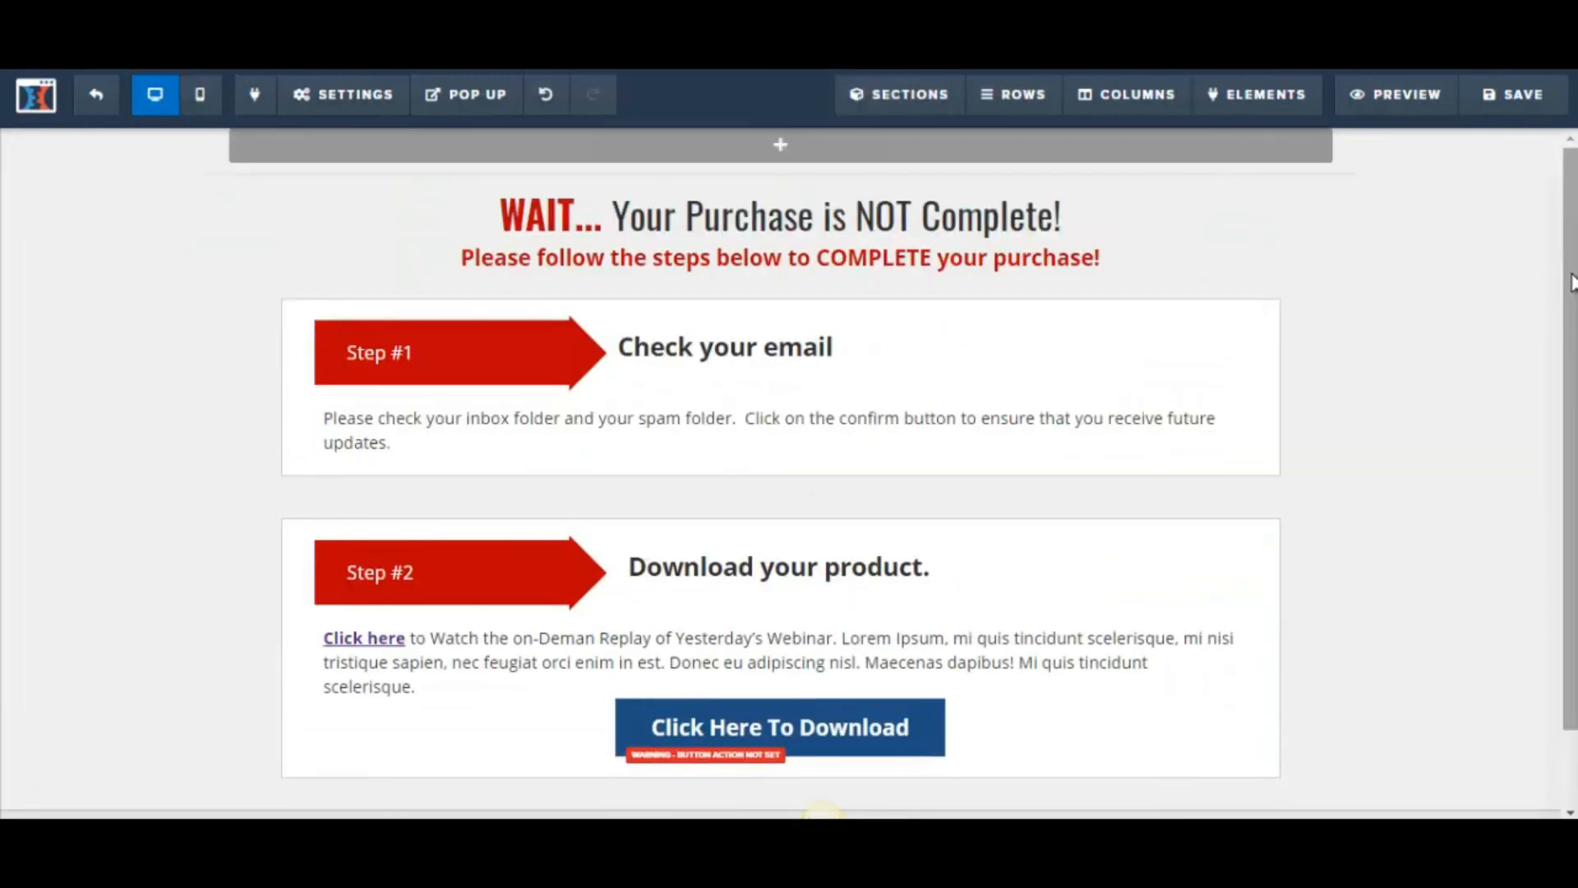